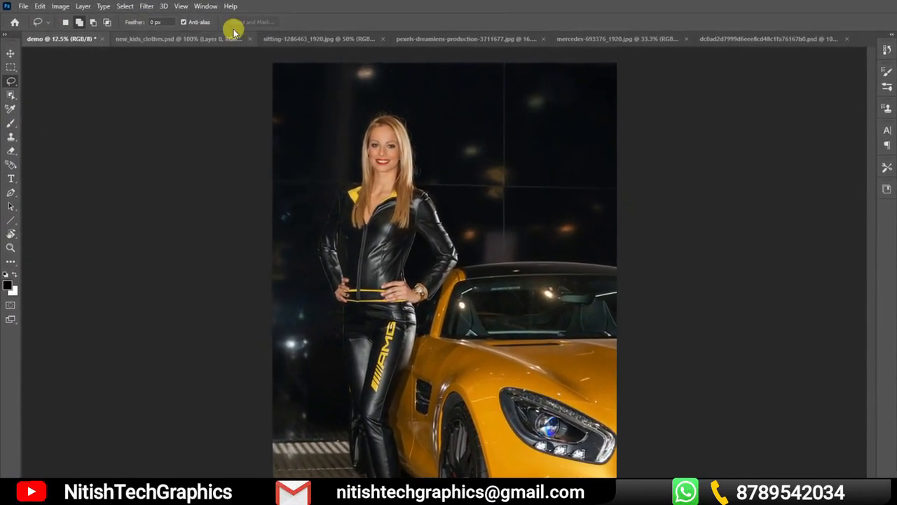
click(203, 6)
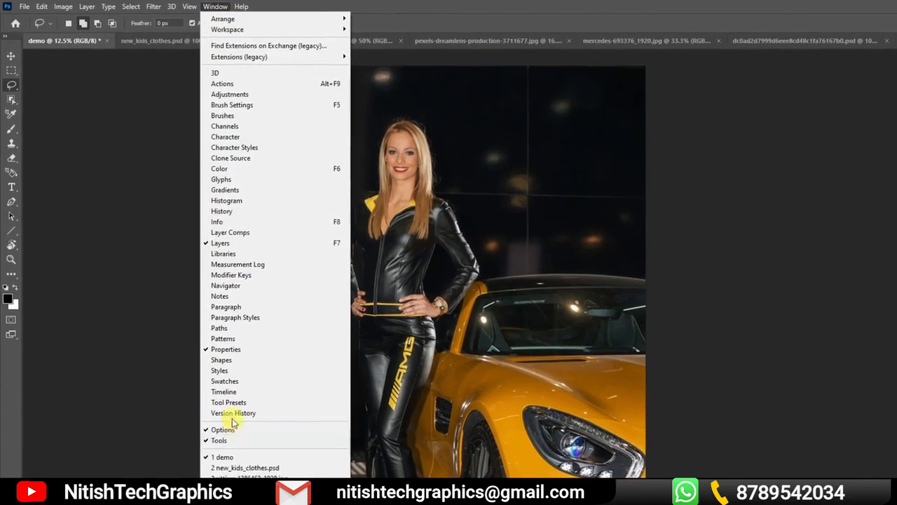
click(218, 435)
click(223, 6)
click(241, 475)
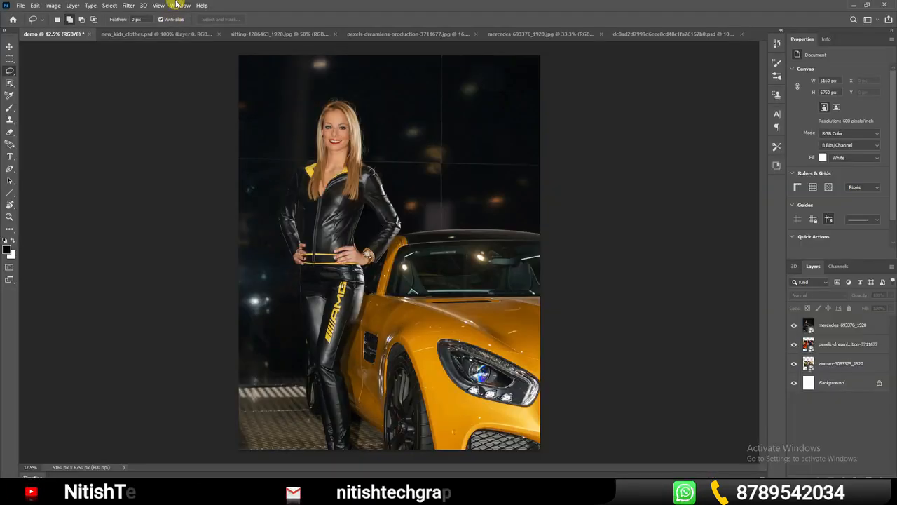
click(180, 5)
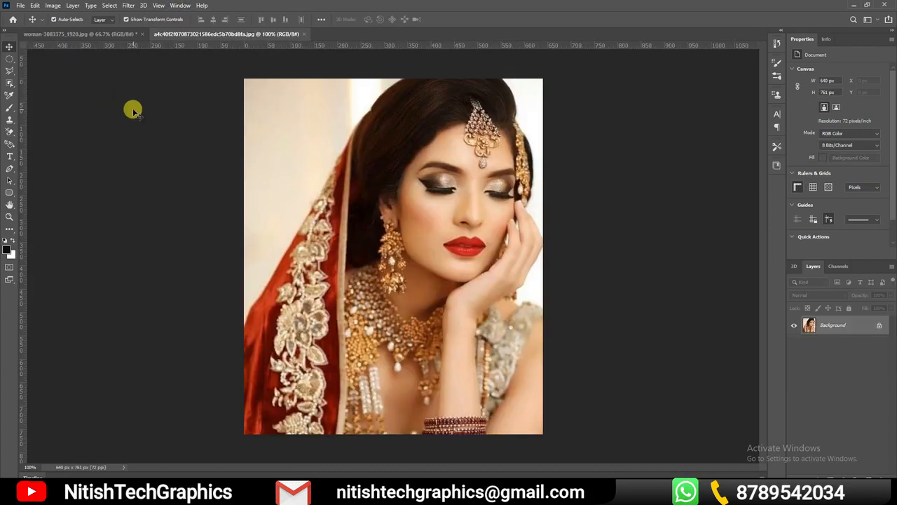
click(34, 6)
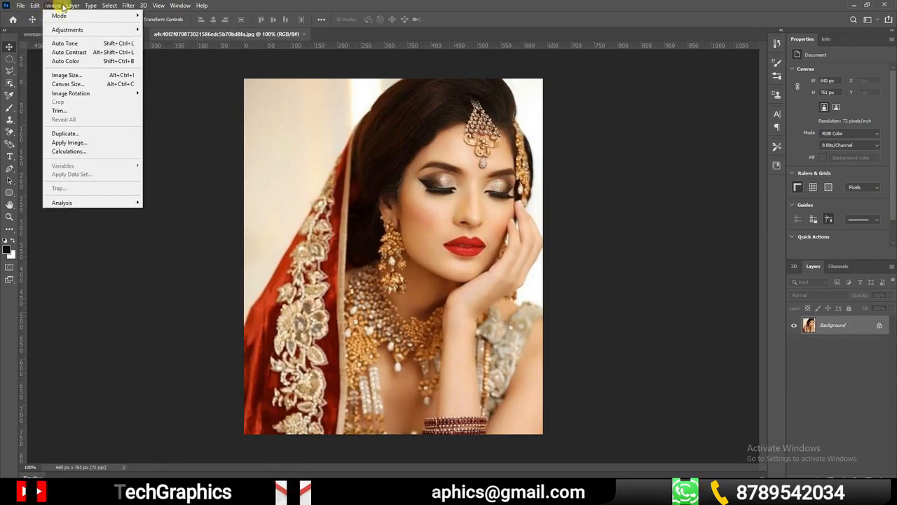
mouse_move(105, 6)
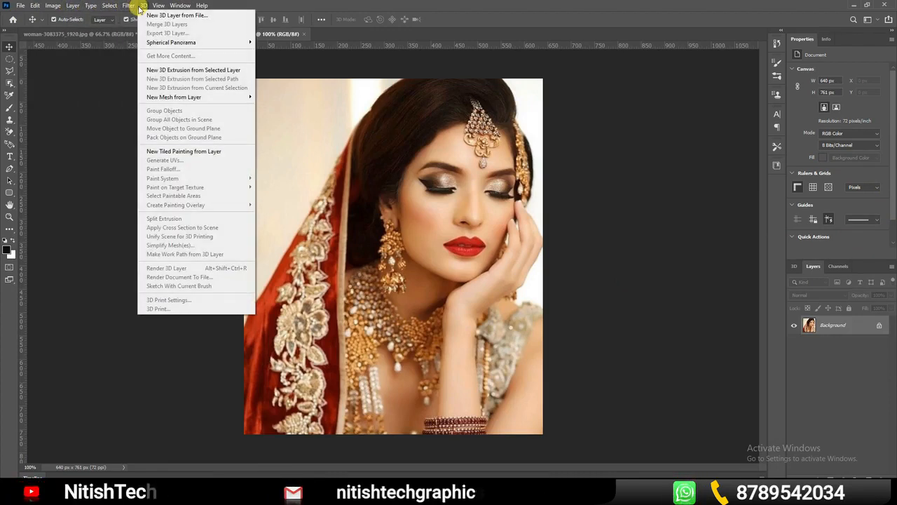
mouse_move(156, 7)
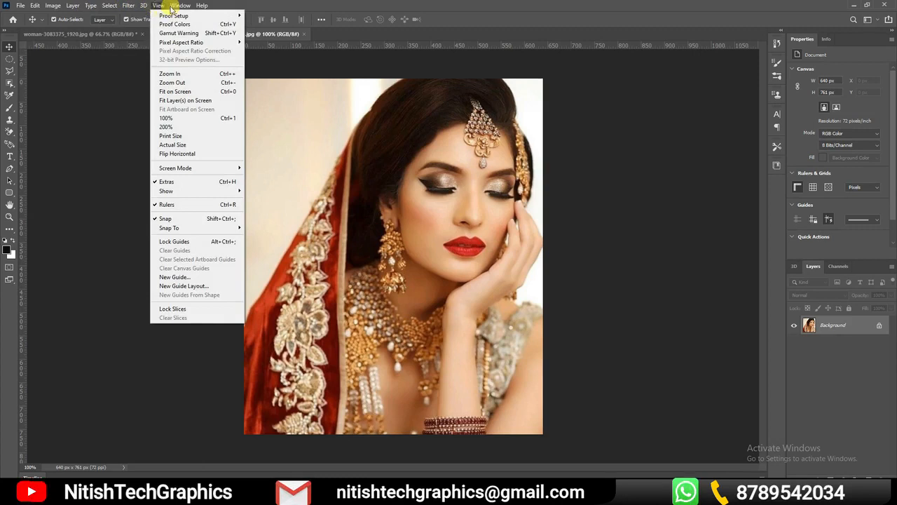
mouse_move(204, 9)
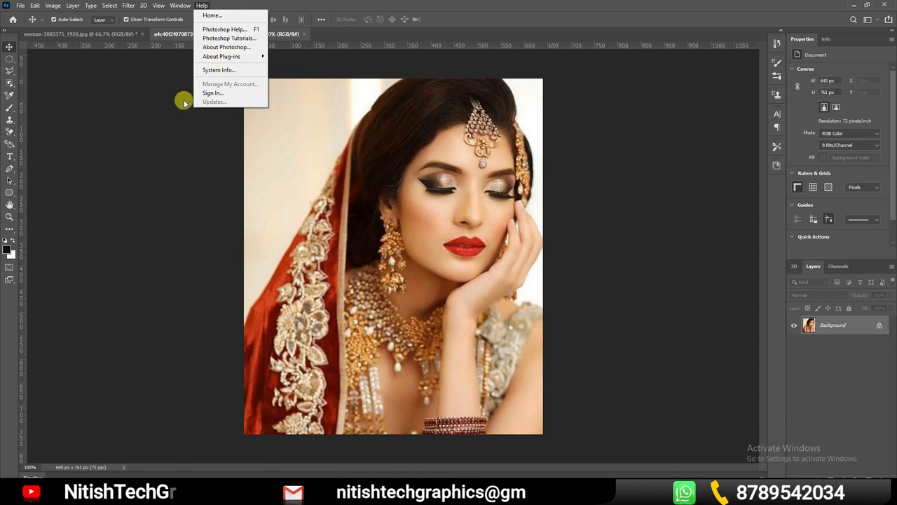
key(Escape)
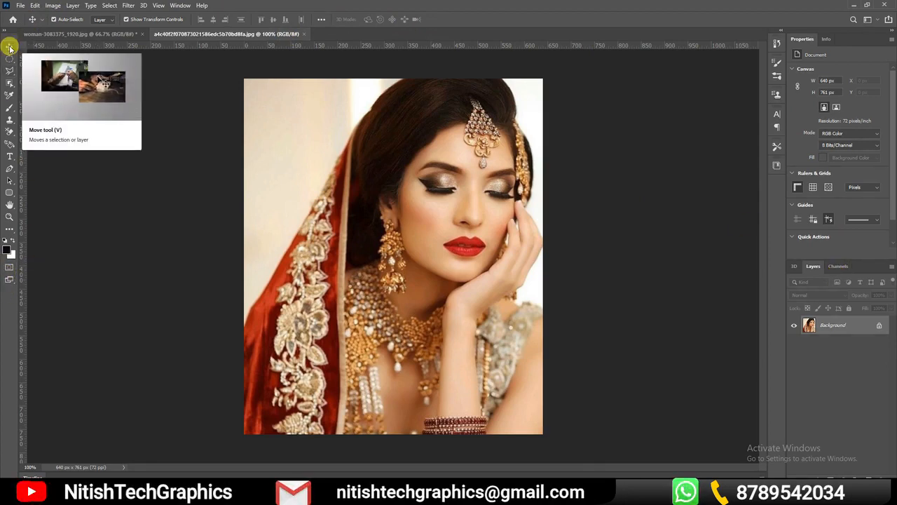
Convert the bridal portrait's Background layer to a normal layer named Layer 0 and copy it into woman-3083375_1920.jpg
drag(463, 249, 462, 242)
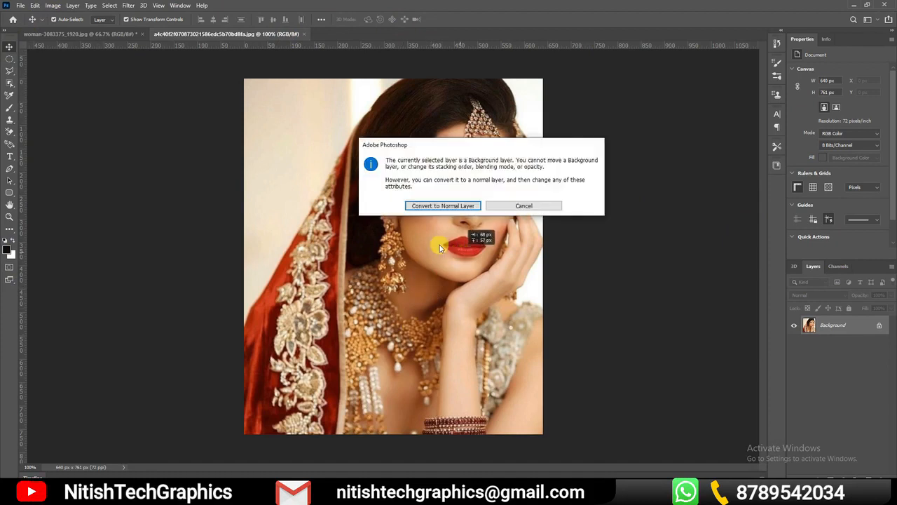
click(505, 206)
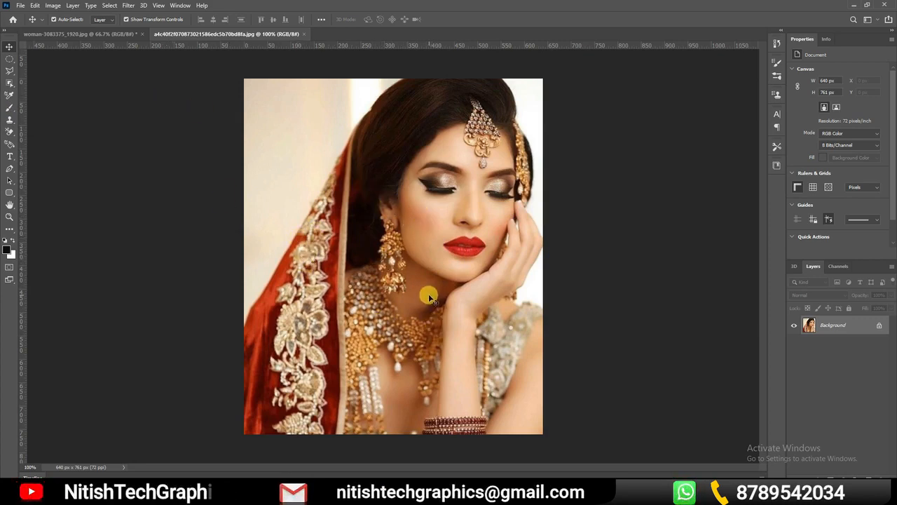
double_click(859, 330)
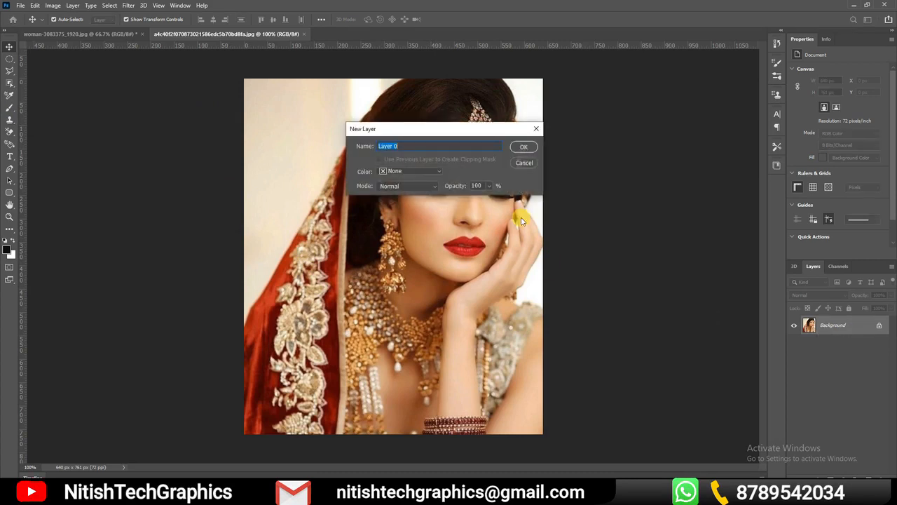
click(524, 150)
drag(468, 326, 392, 263)
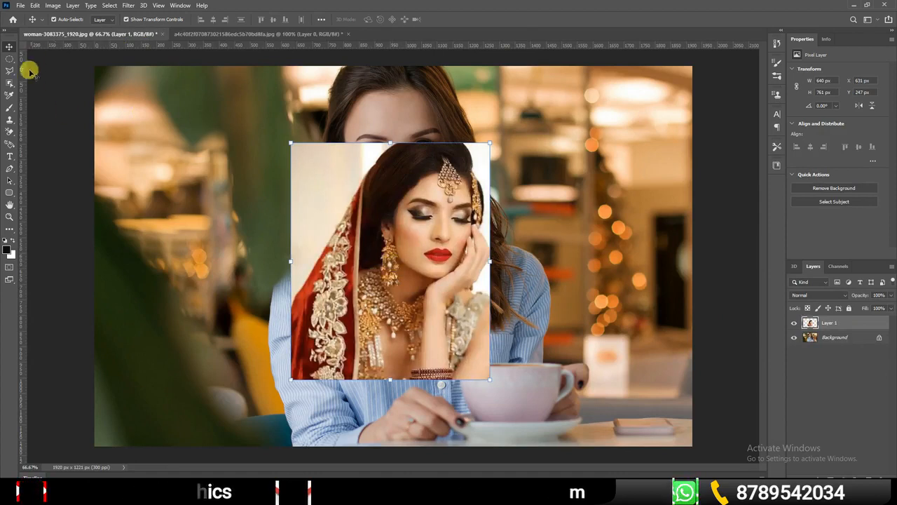
Back in the bridal portrait, offset Layer 0 and mask it with a circular marquee selection around the face, adding a vector mask too
click(209, 34)
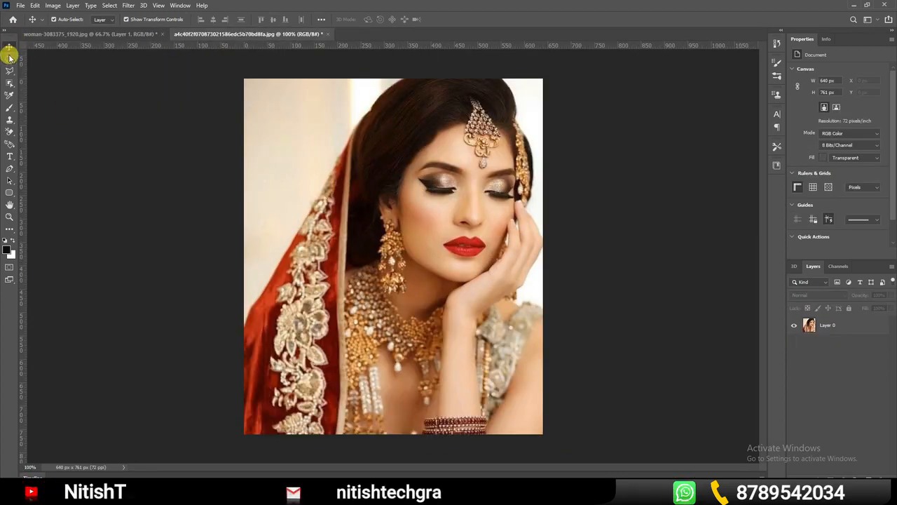
click(9, 59)
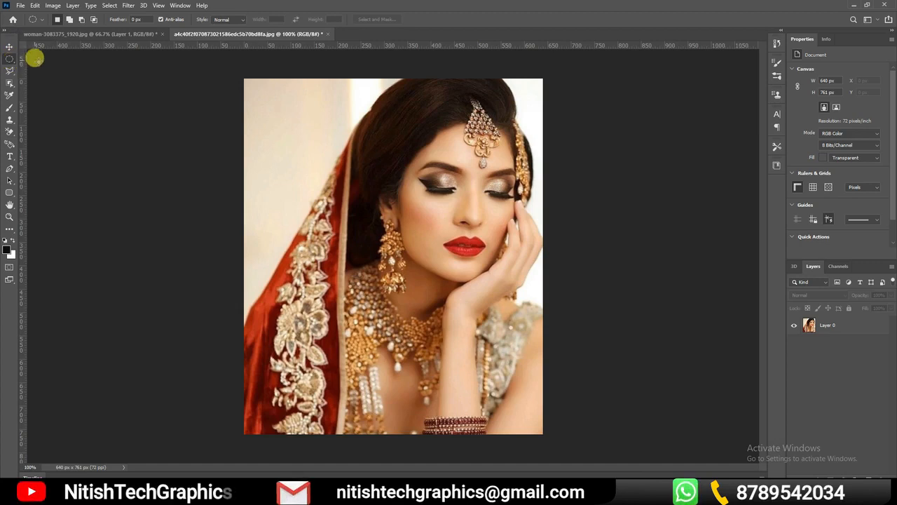
drag(280, 117, 300, 162)
drag(449, 300, 548, 419)
click(827, 478)
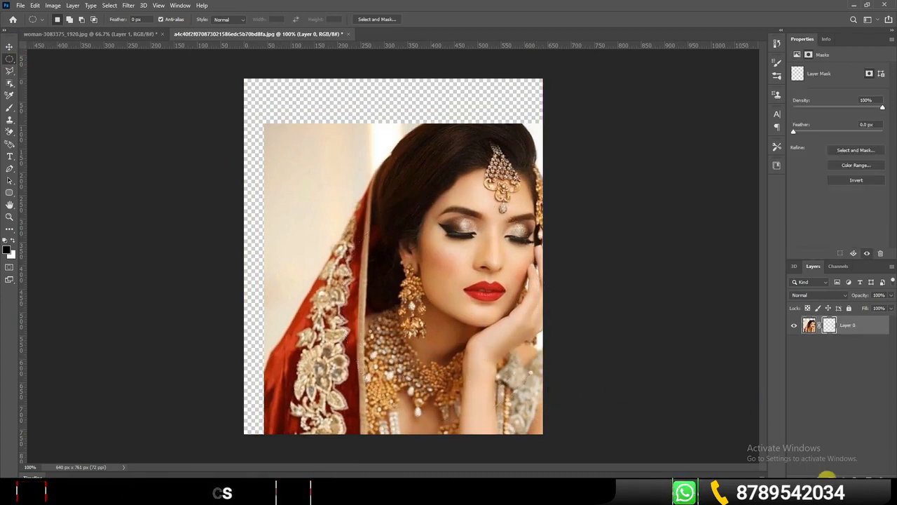
click(827, 478)
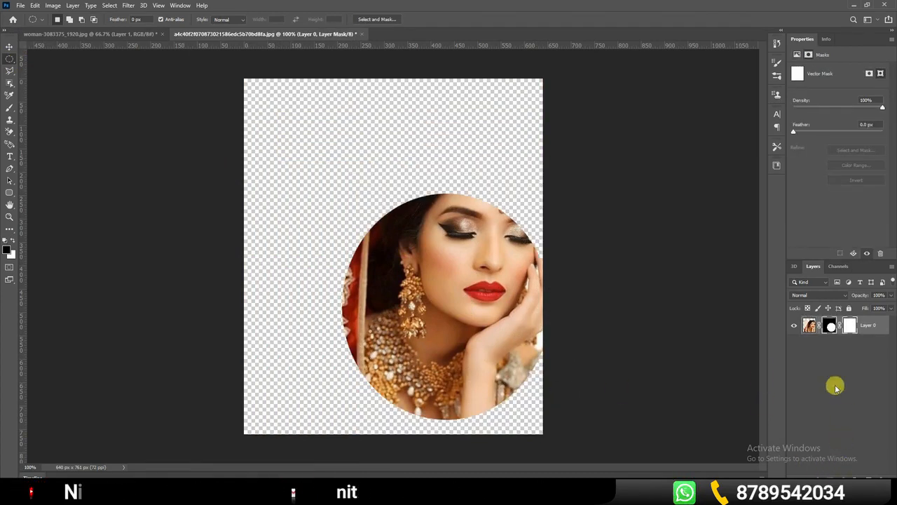
Move the circular portrait to the middle of the canvas and make a rectangular marquee selection over the face and hand
click(9, 46)
drag(440, 320, 389, 256)
click(12, 63)
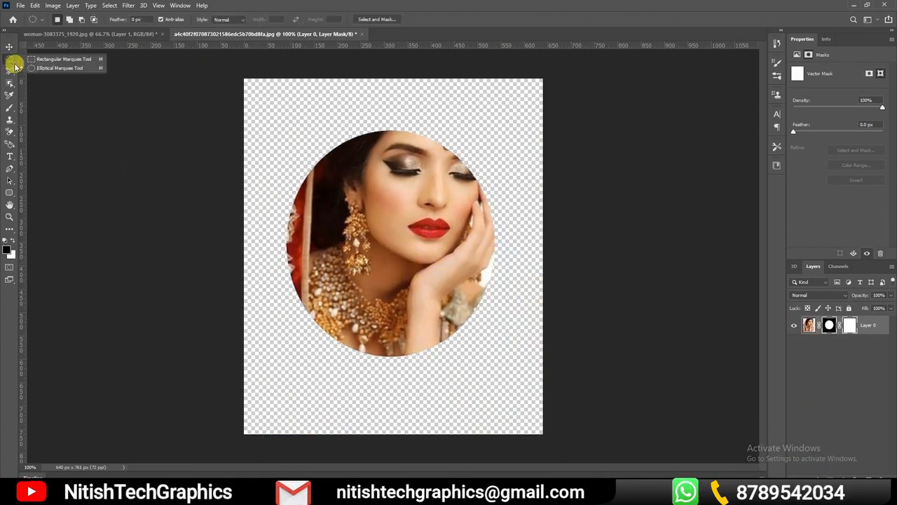
click(50, 61)
drag(342, 170, 483, 346)
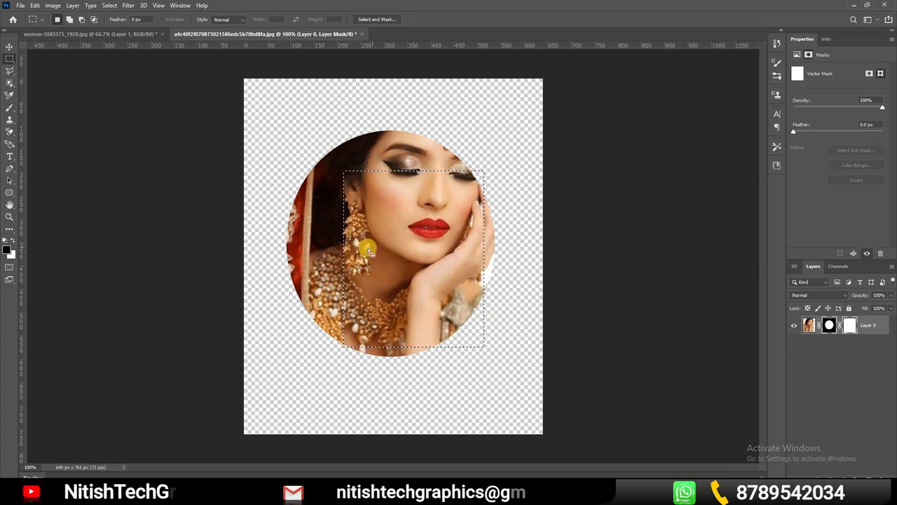
Undo the rectangular selection, the moves and both masks on Layer 0
key(ctrl+z)
key(ctrl+z)
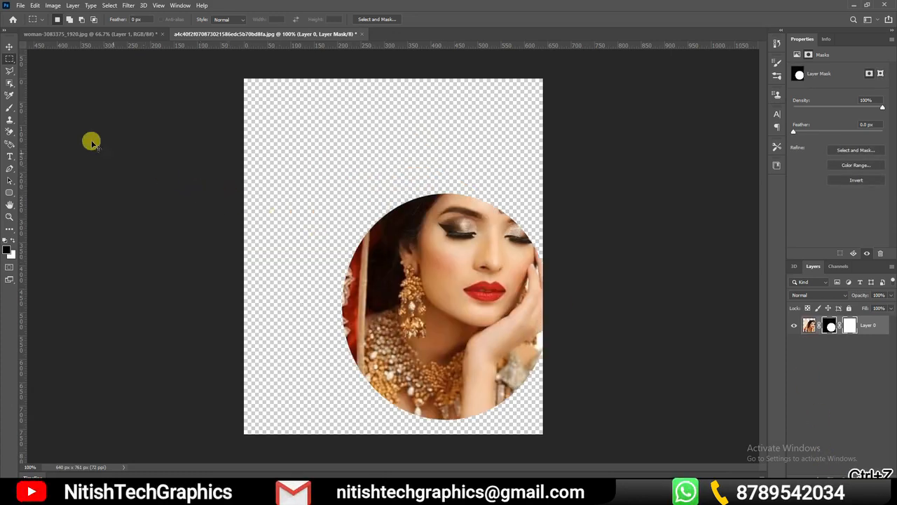
key(ctrl+z)
key(ctrl+z)
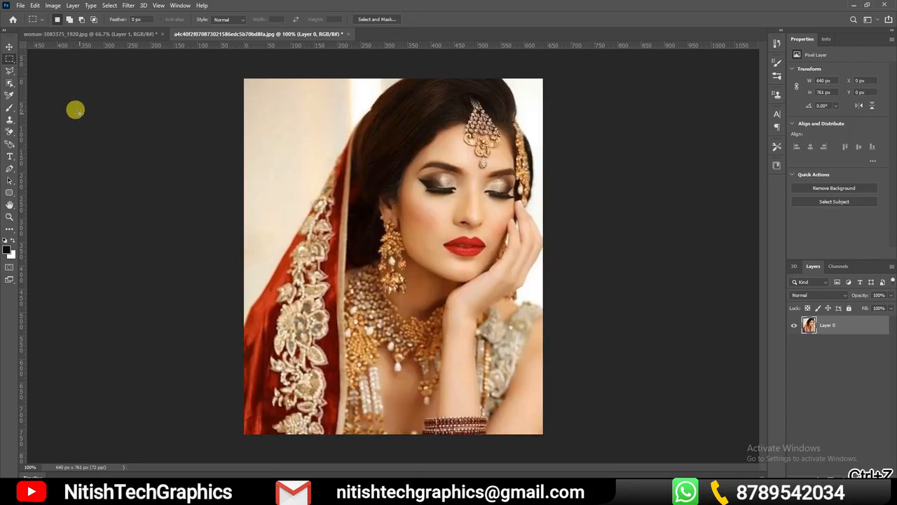
Outline the pale background beside the veil and hair with the freehand Lasso and delete that area
click(12, 75)
right_click(12, 74)
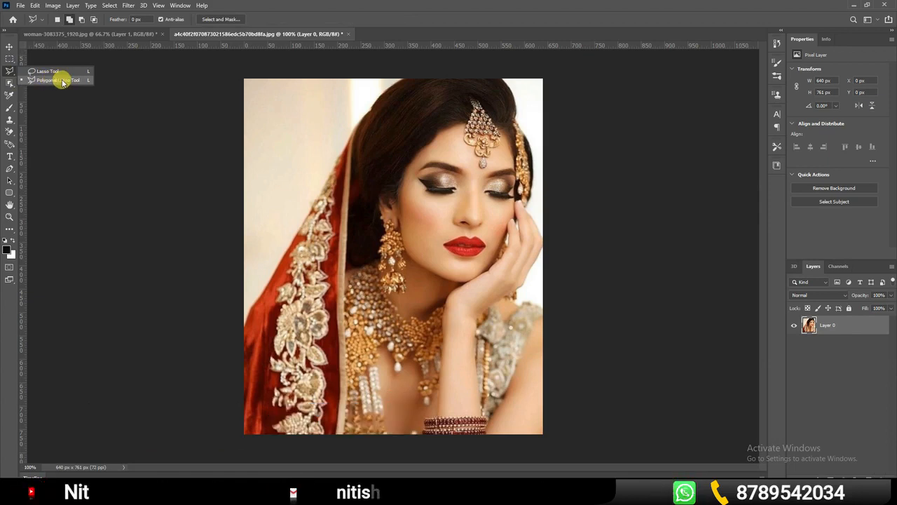
click(62, 82)
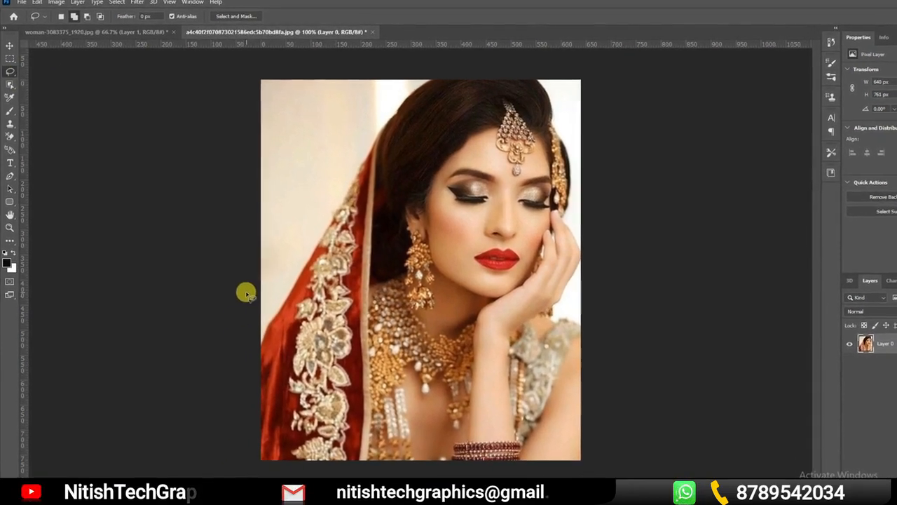
mouse_move(282, 371)
mouse_down()
mouse_move(387, 185)
mouse_move(461, 138)
mouse_move(503, 85)
mouse_move(426, 67)
mouse_move(277, 78)
mouse_move(300, 433)
mouse_up()
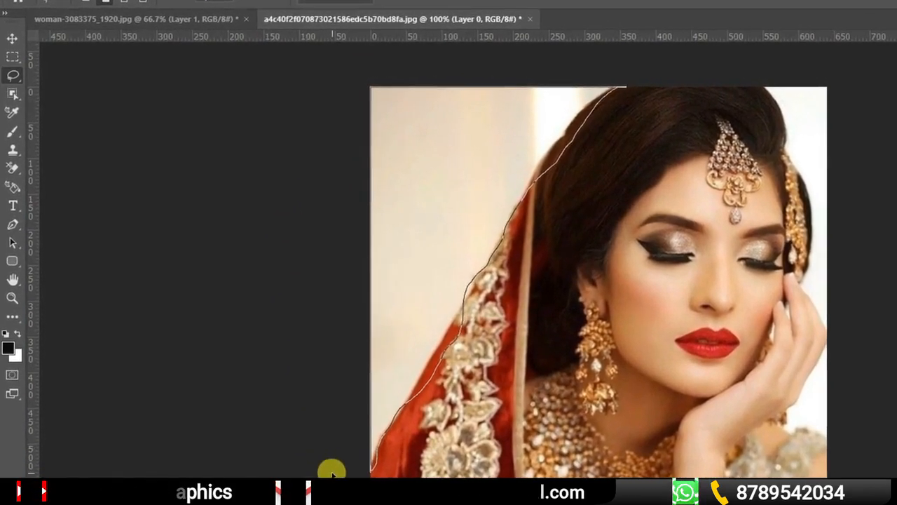
drag(332, 471, 331, 477)
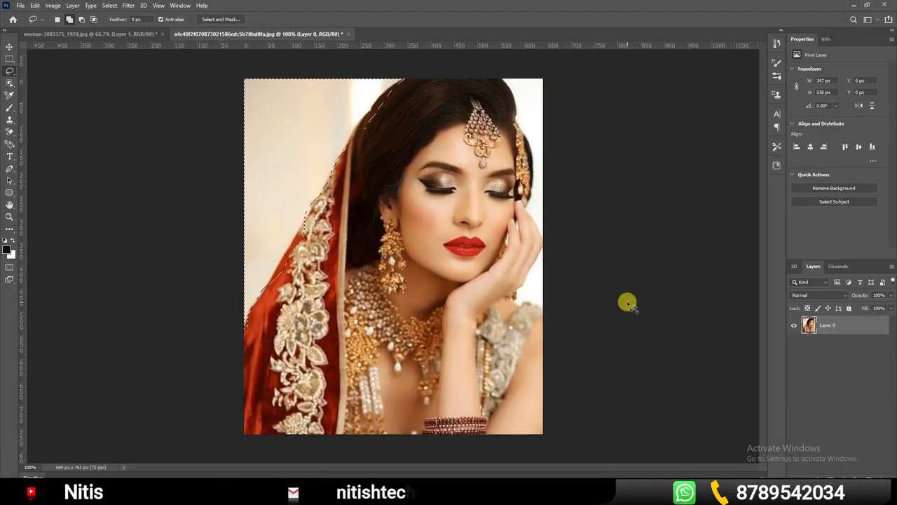
key(Delete)
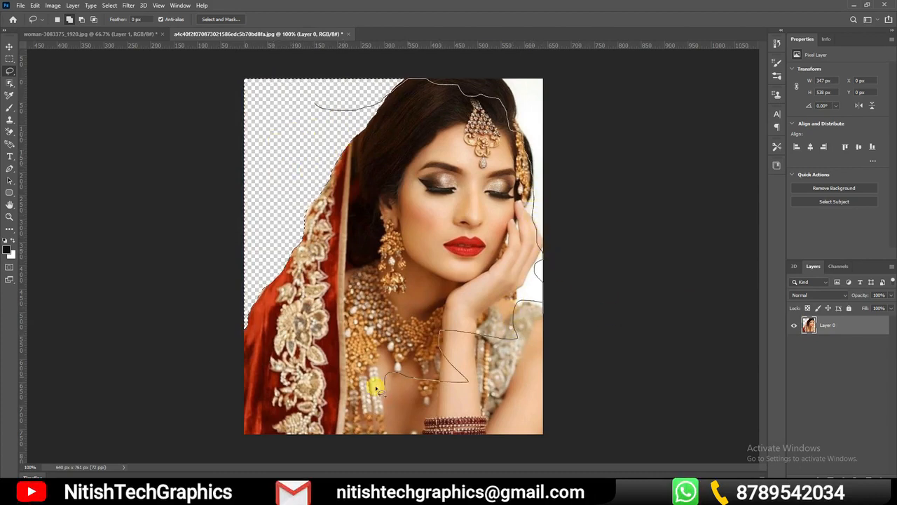
Delete a freehand lasso area across the face and jewellery, and undo both lasso deletions
drag(318, 124, 319, 105)
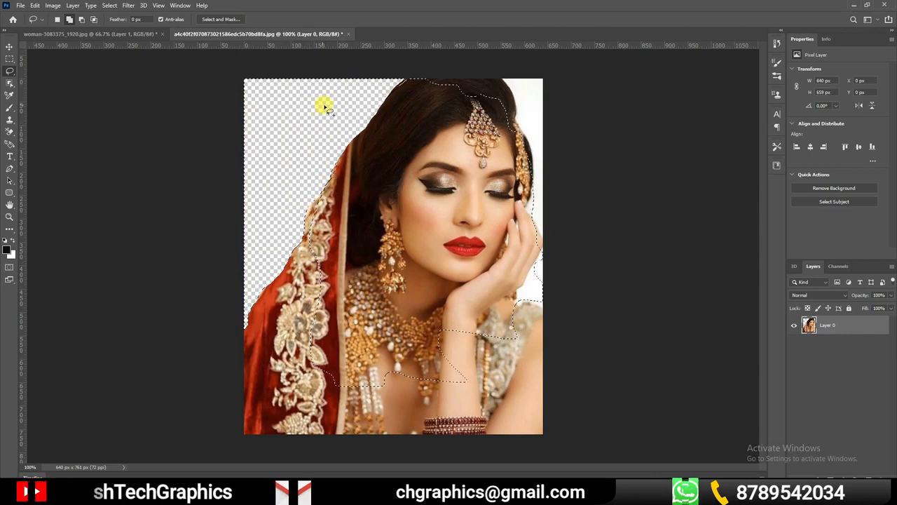
key(Delete)
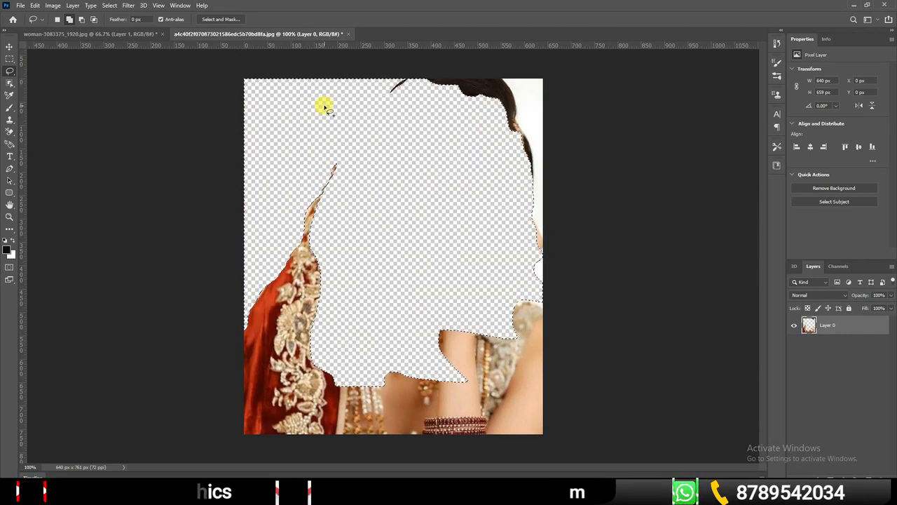
key(ctrl+z)
click(325, 107)
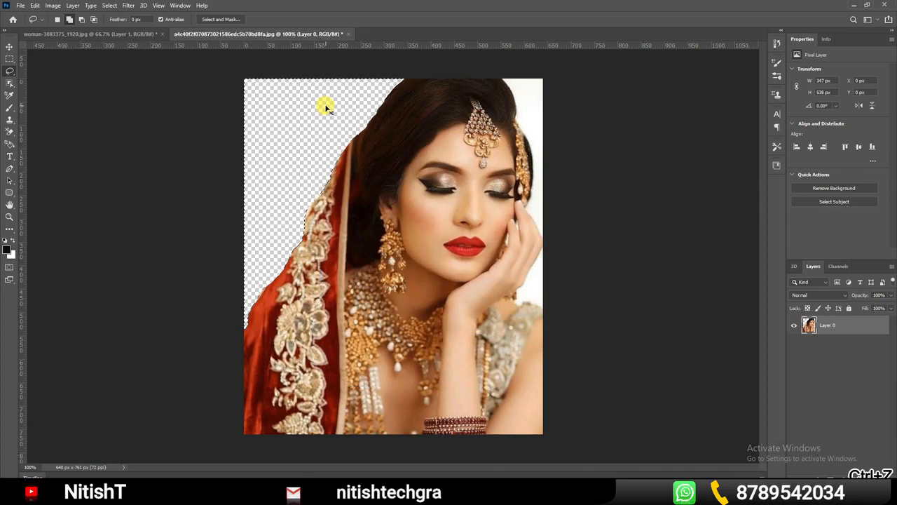
key(ctrl+z)
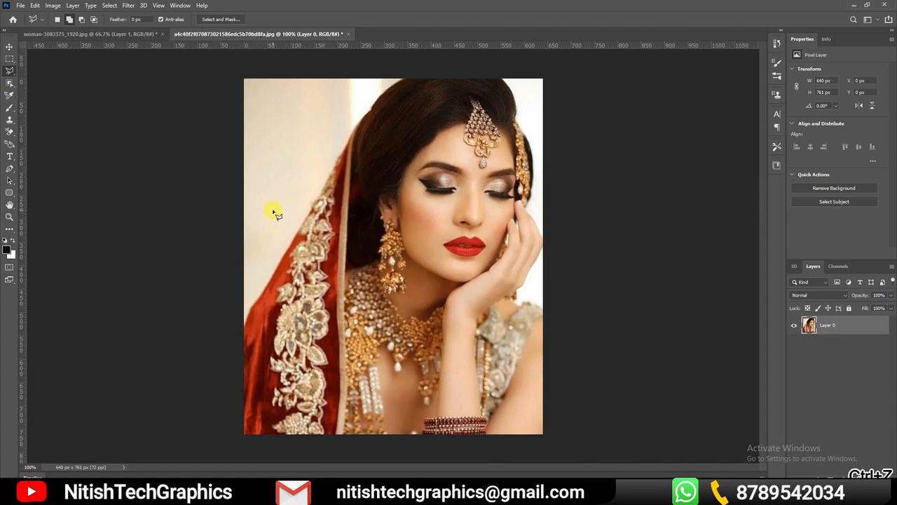
Delete a straight-edged Polygonal Lasso area across the veil, face and arm, and undo the deletion
mouse_move(217, 285)
mouse_down()
mouse_move(261, 324)
mouse_move(237, 319)
mouse_up()
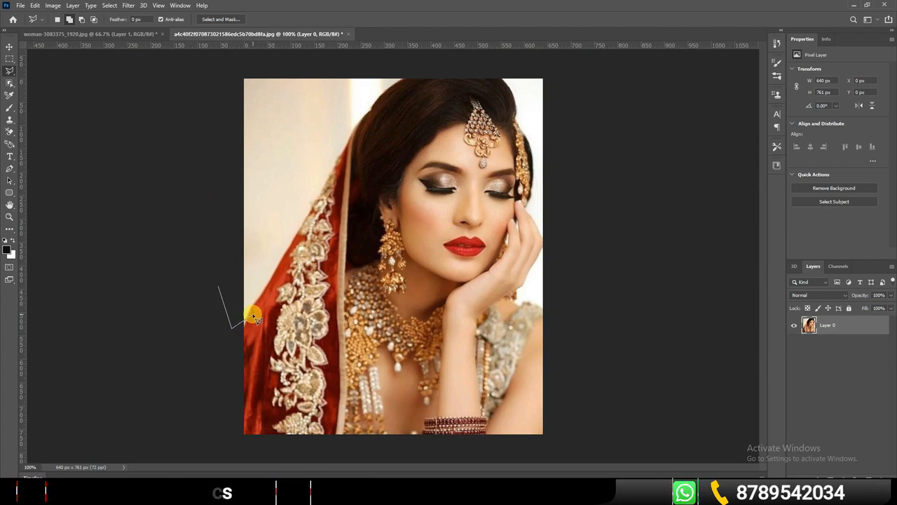
click(311, 194)
click(475, 127)
click(526, 295)
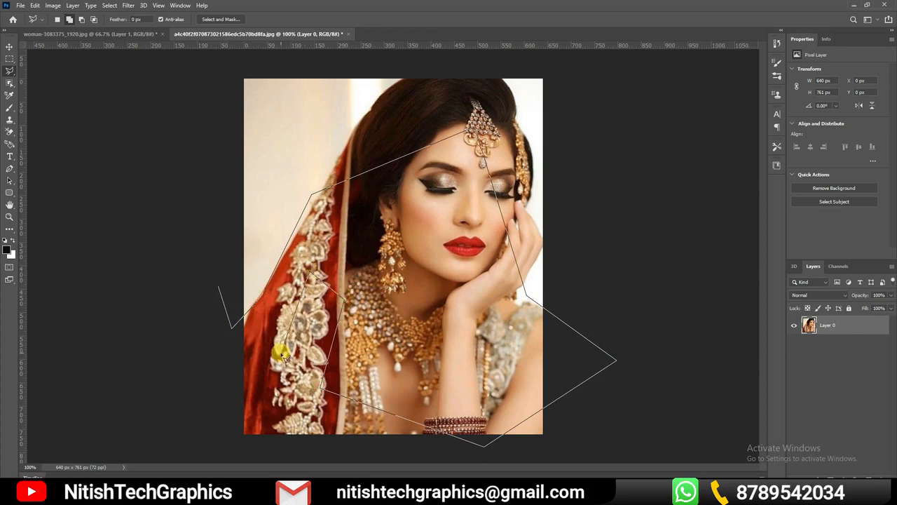
double_click(219, 288)
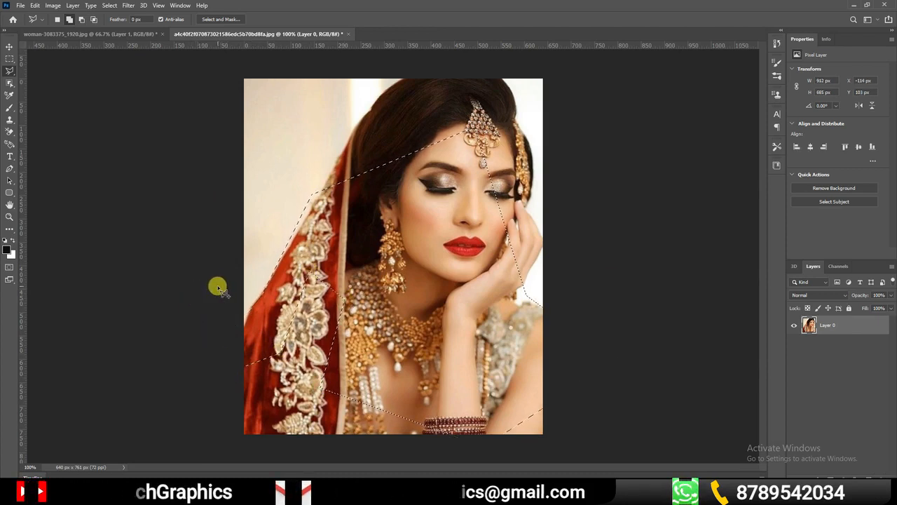
key(Delete)
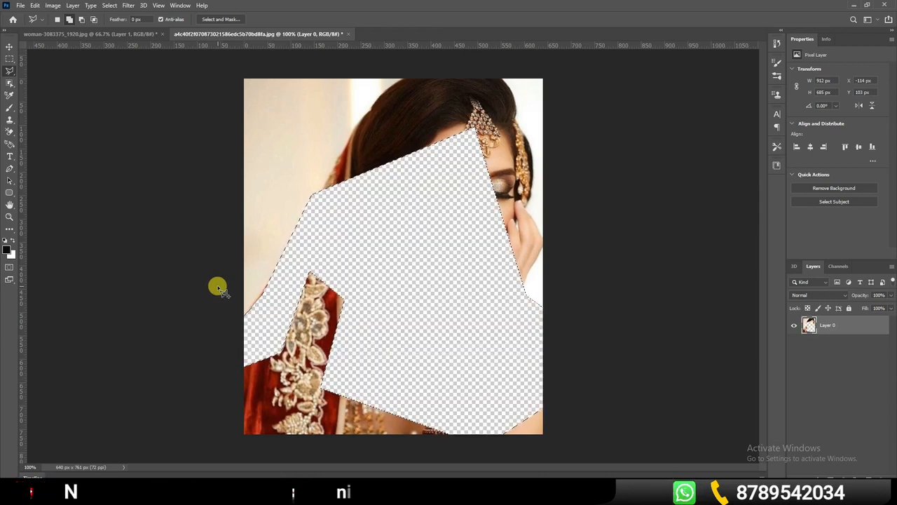
key(ctrl+z)
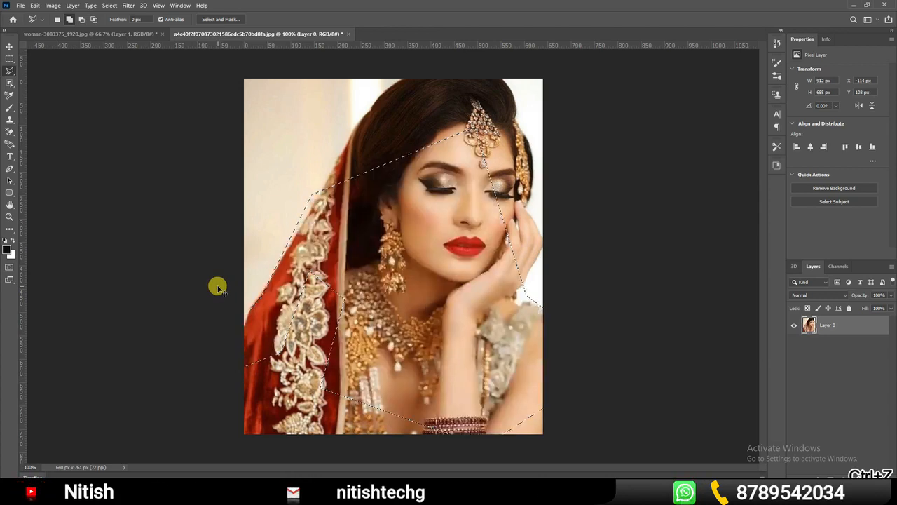
click(10, 71)
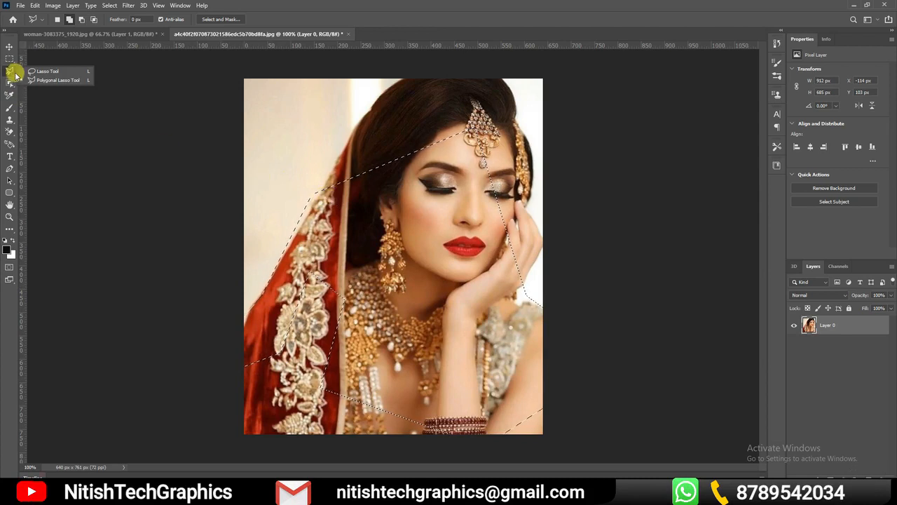
Clear the polygonal selection on the bridal portrait
click(9, 47)
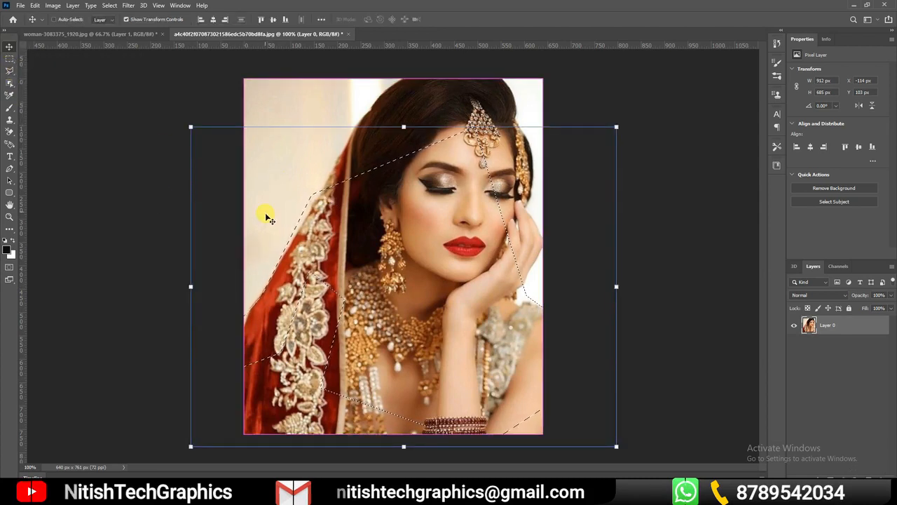
key(ctrl+d)
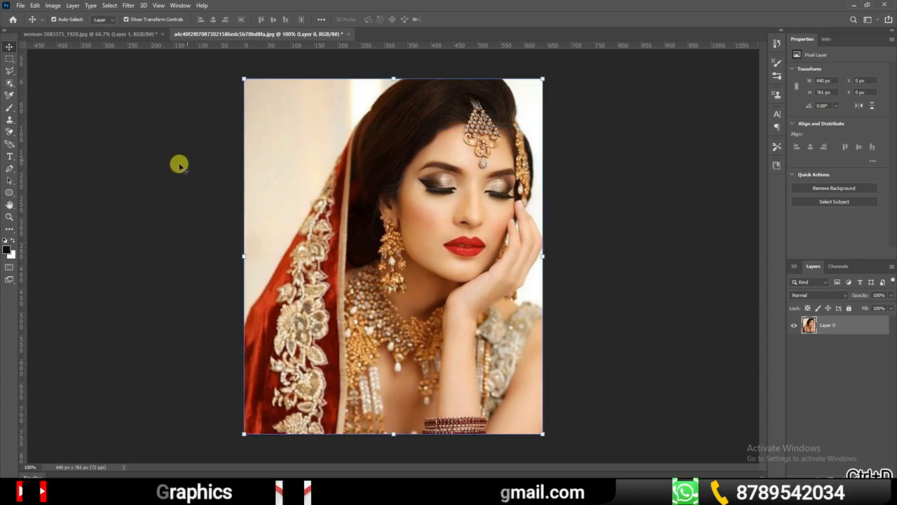
Select the whole bride on Layer 0 with the Object Selection tool, and clear that selection
click(10, 82)
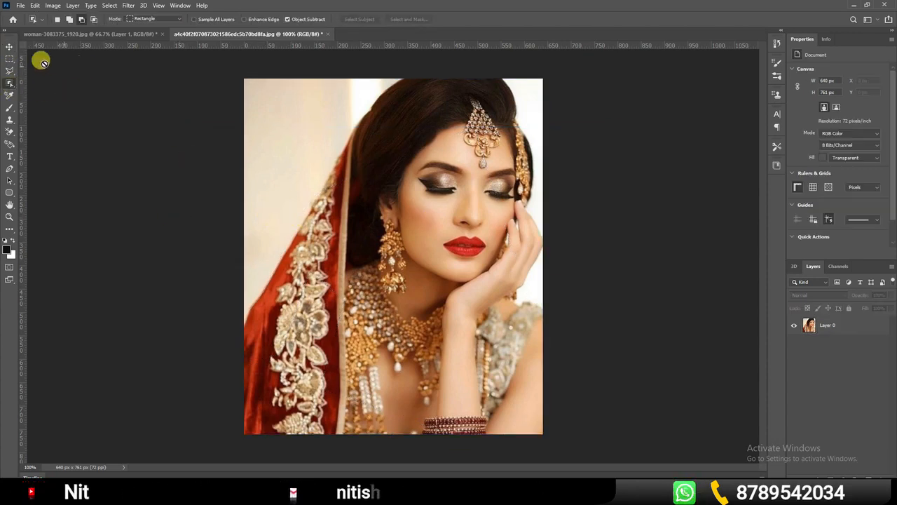
right_click(13, 89)
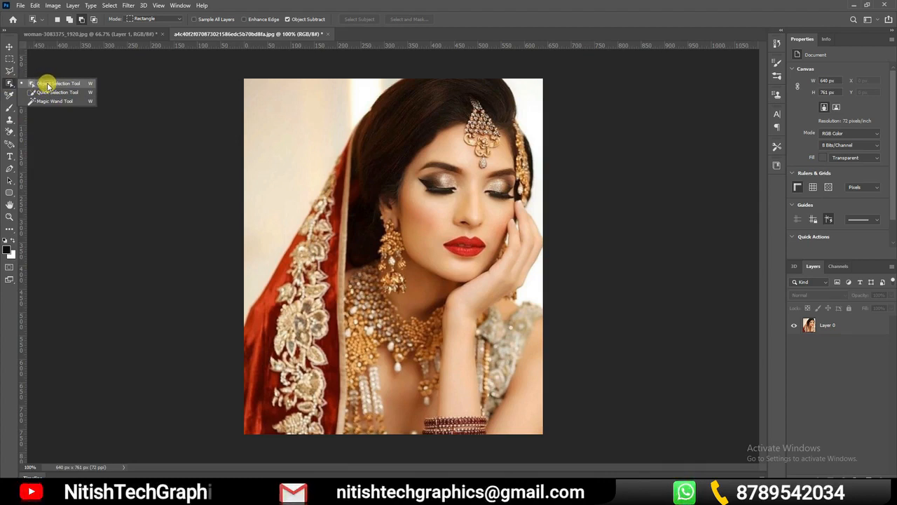
click(41, 83)
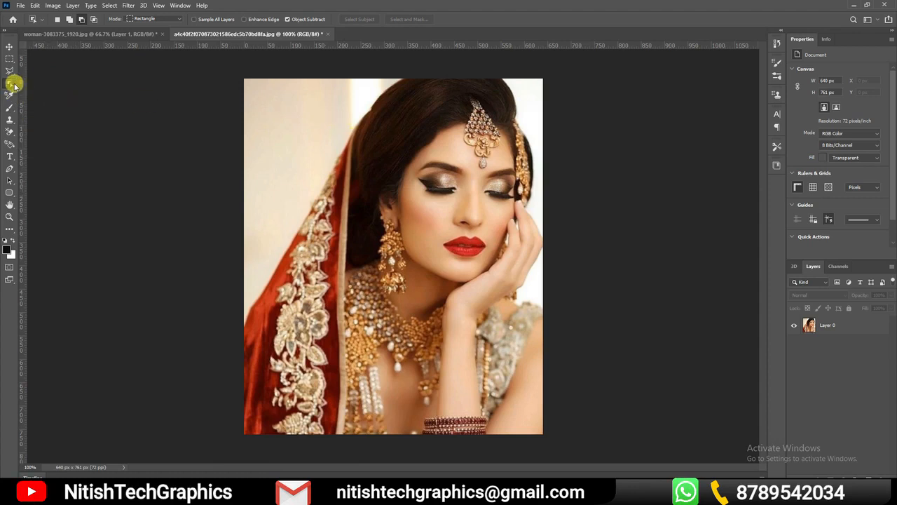
right_click(10, 85)
click(33, 84)
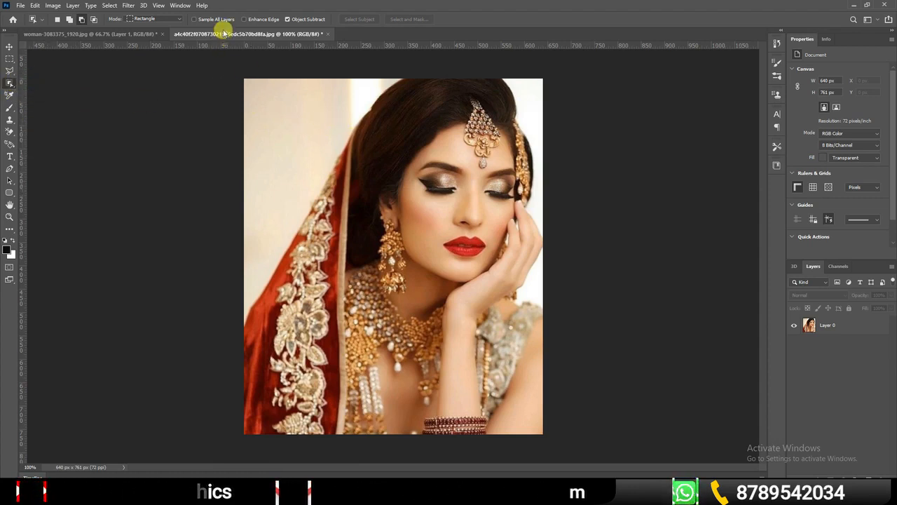
right_click(14, 91)
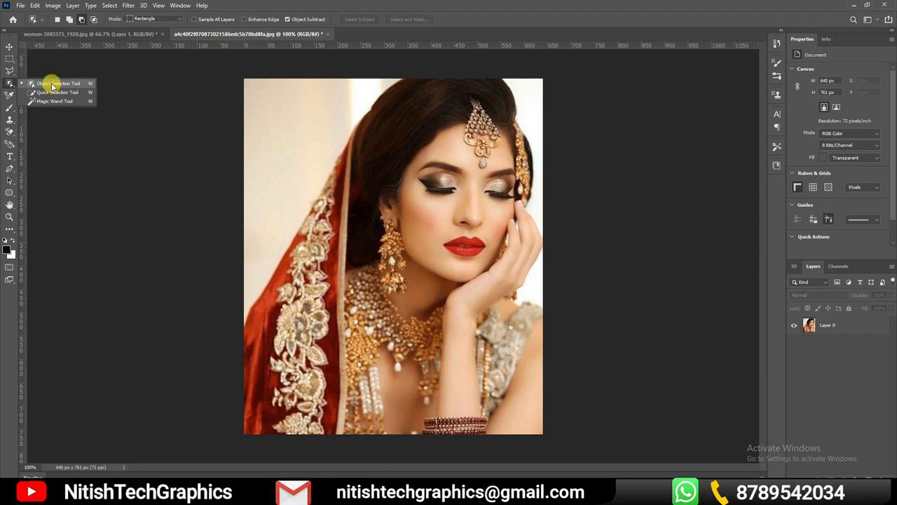
click(841, 324)
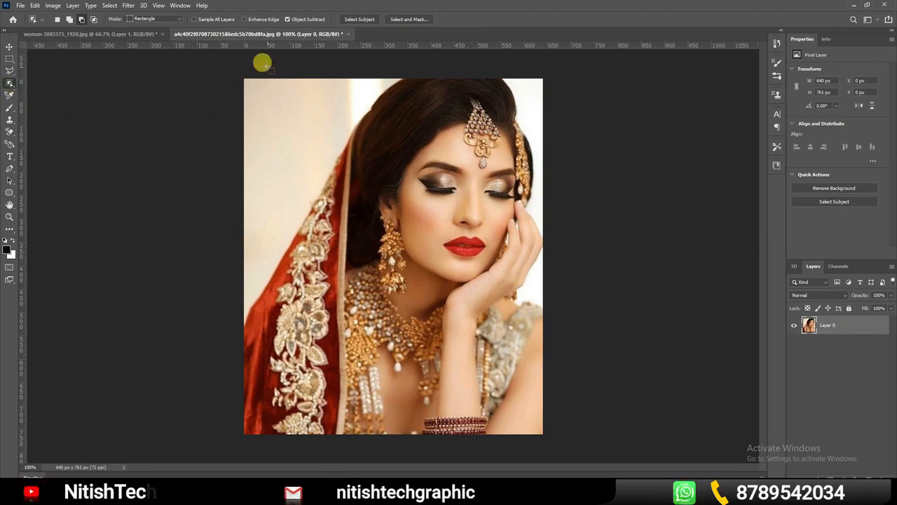
drag(225, 63, 573, 443)
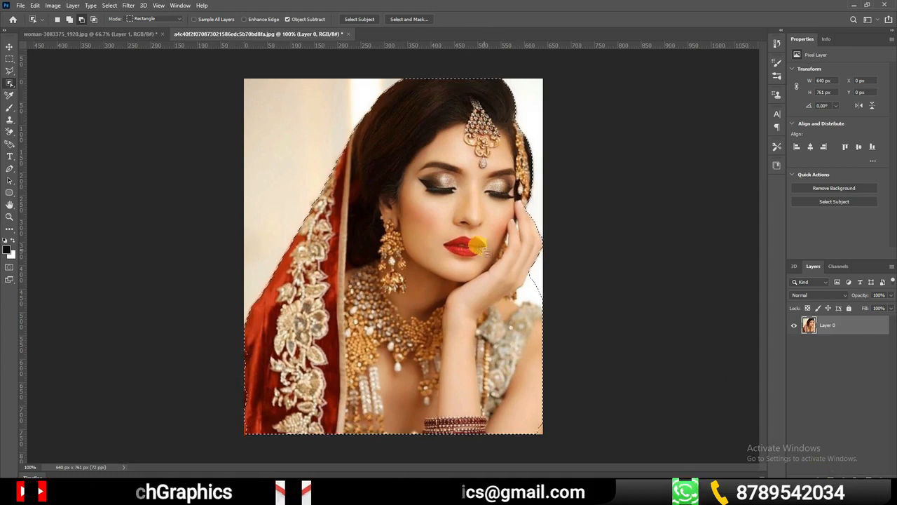
key(ctrl+d)
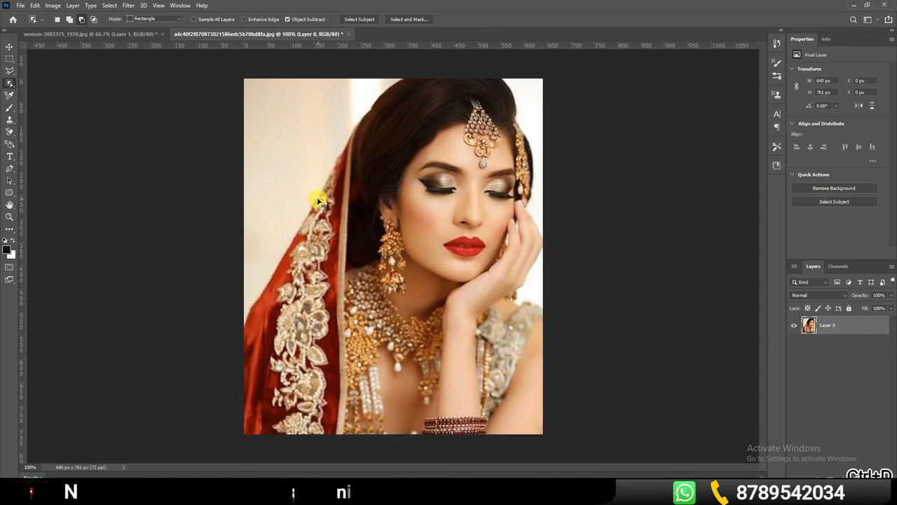
In woman-3083375_1920.jpg, remove Layer 1 and select the woman on the background with the Object Selection tool
drag(297, 186, 382, 168)
click(9, 45)
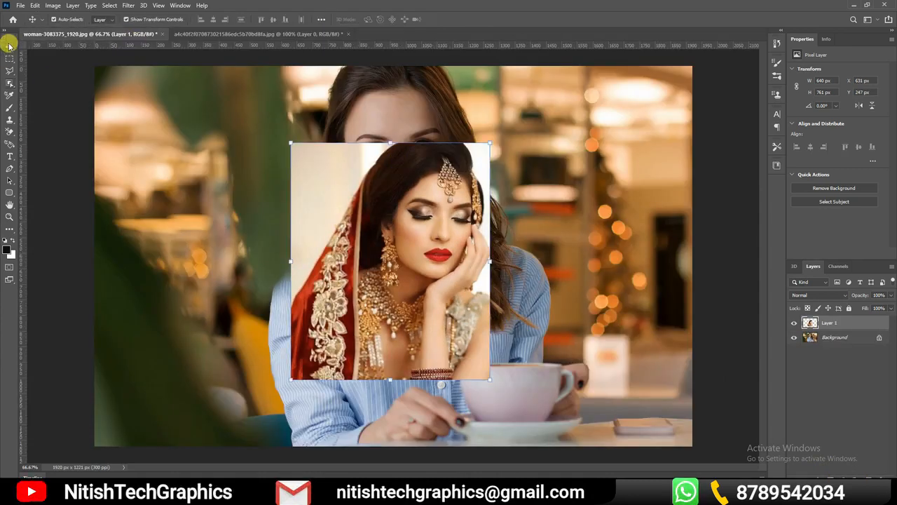
click(793, 323)
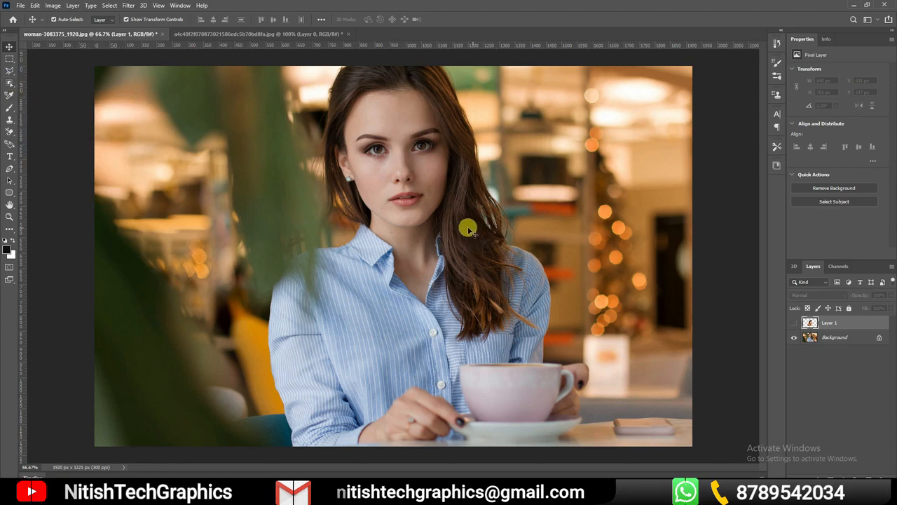
click(11, 83)
drag(232, 53, 606, 454)
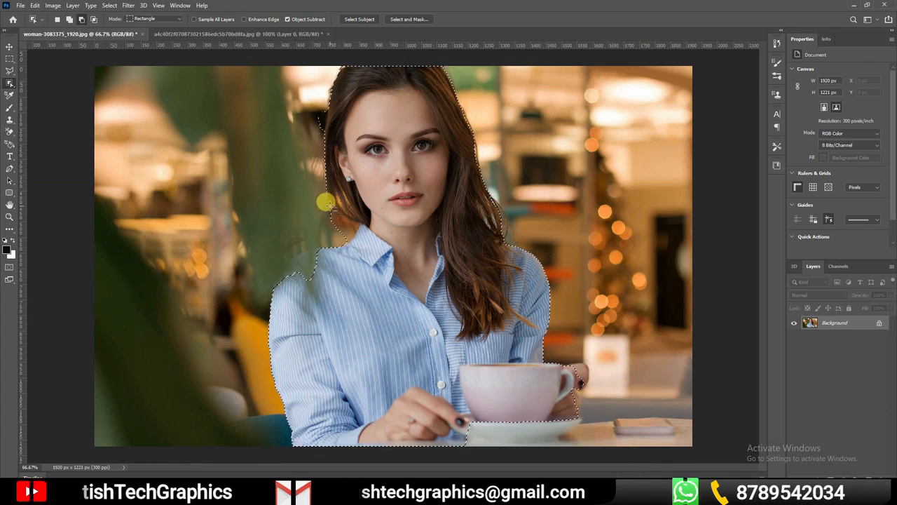
Add the missing hair between the neck and shoulder to the woman's selection with the freehand Lasso
right_click(9, 84)
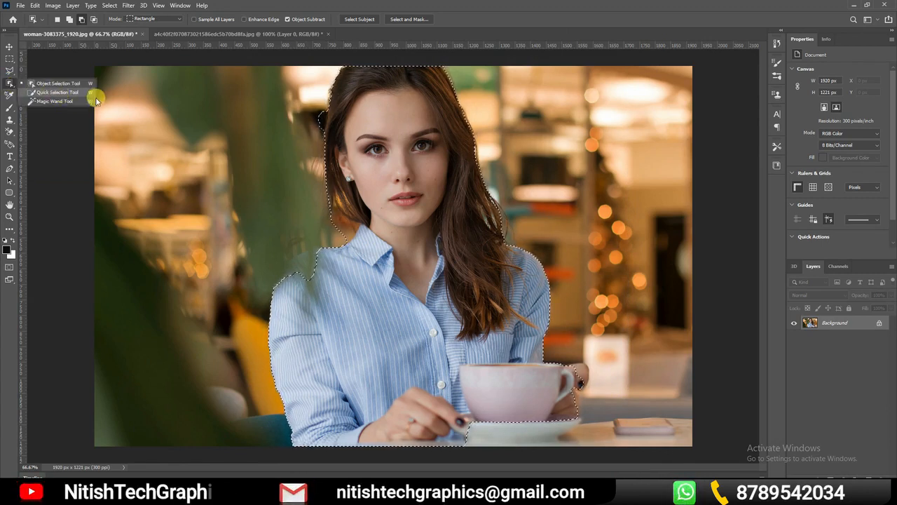
click(10, 61)
right_click(11, 63)
click(10, 71)
right_click(9, 71)
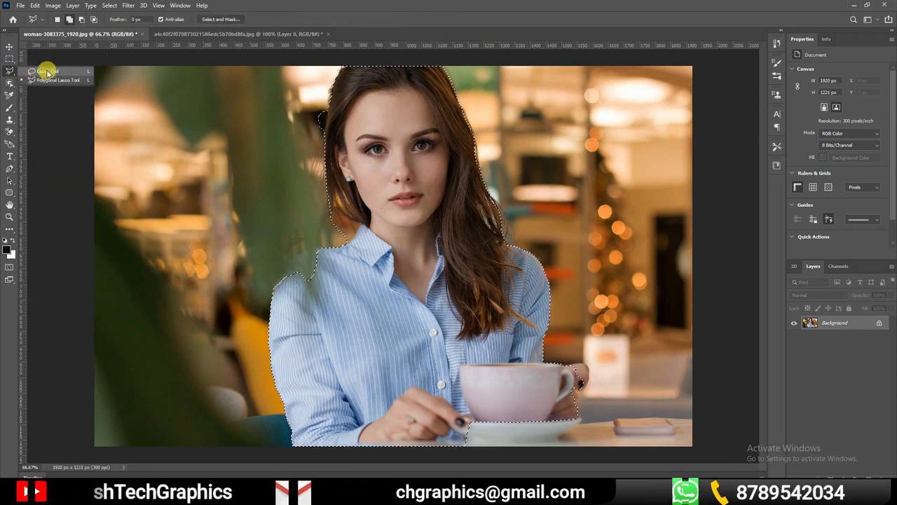
click(44, 72)
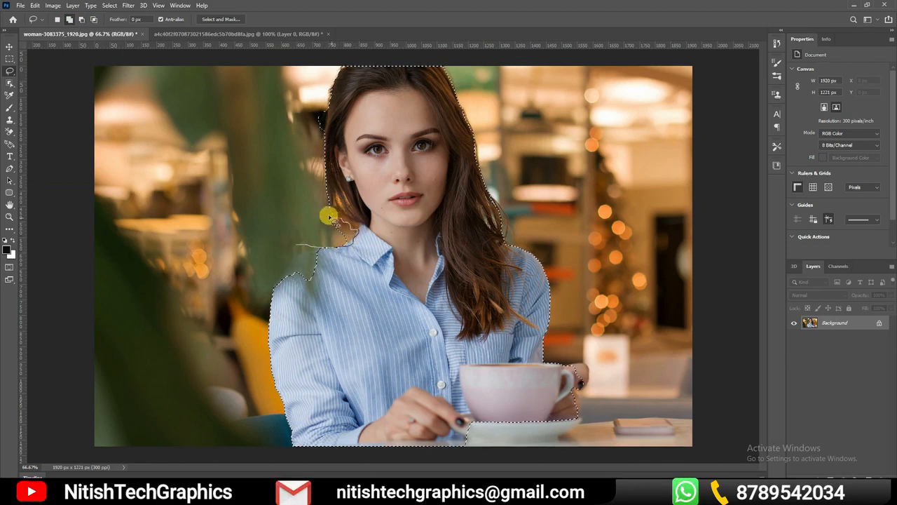
drag(299, 241, 302, 240)
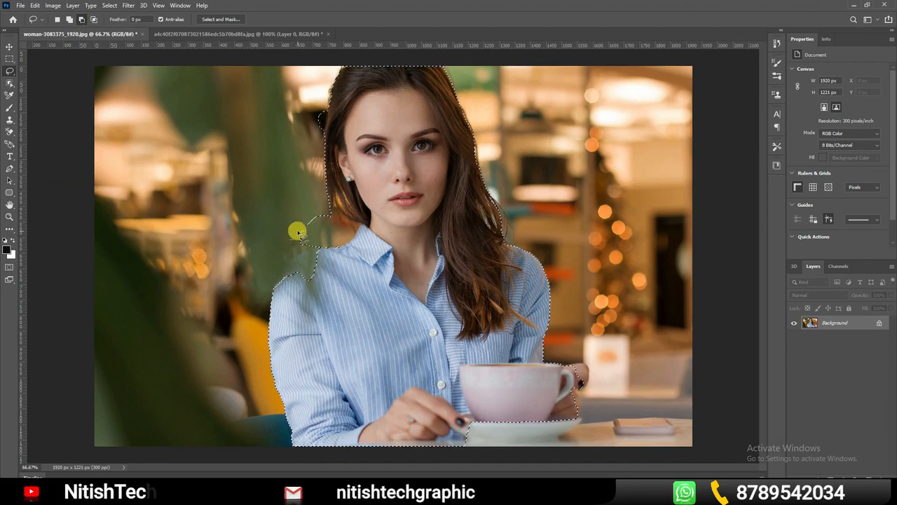
Subtract the excess background beside the neck and upper hair and the gap inside the cup handle from the selection
drag(290, 234, 335, 249)
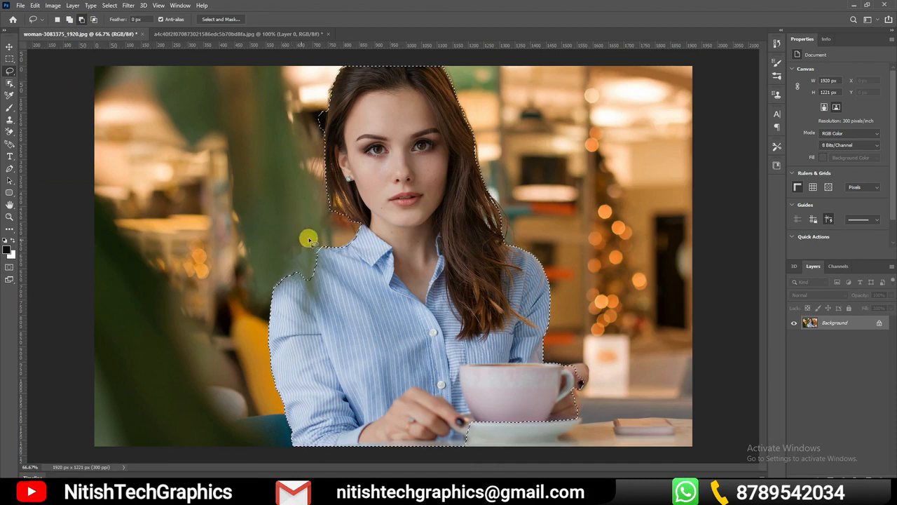
mouse_move(319, 100)
mouse_down()
mouse_move(322, 133)
mouse_move(311, 126)
mouse_move(317, 101)
mouse_up()
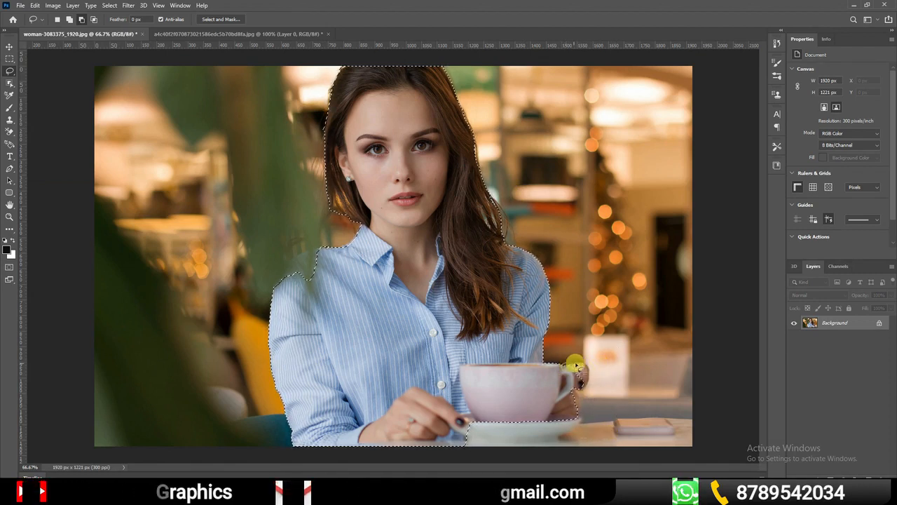
drag(573, 393, 569, 363)
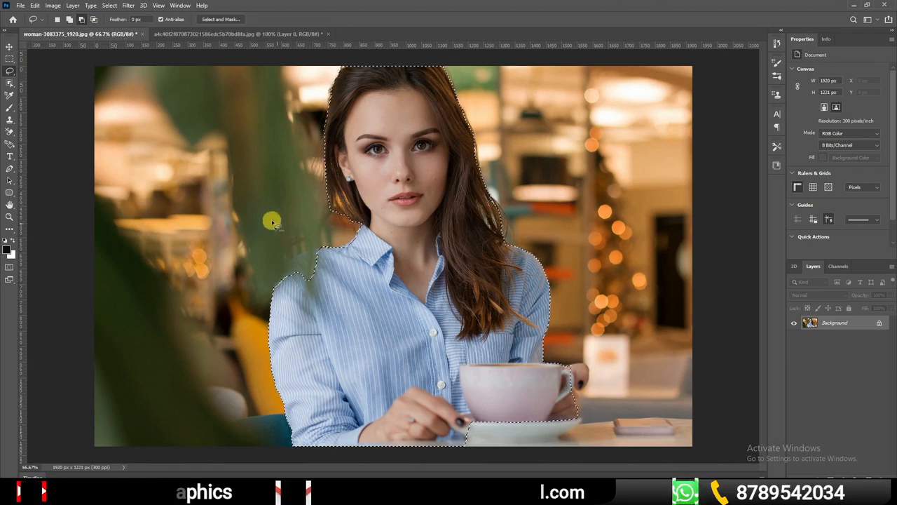
Dismiss the JPEG save options and clear the selection around the woman
click(10, 47)
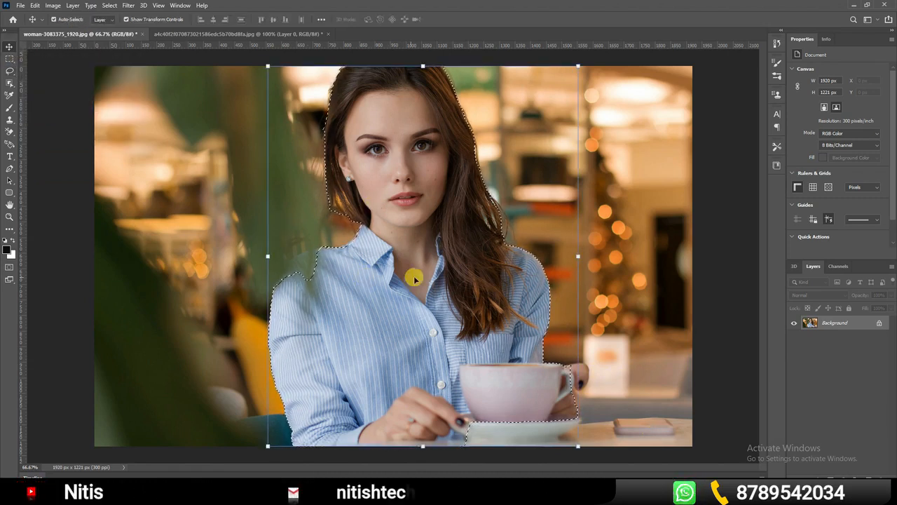
key(ctrl+s)
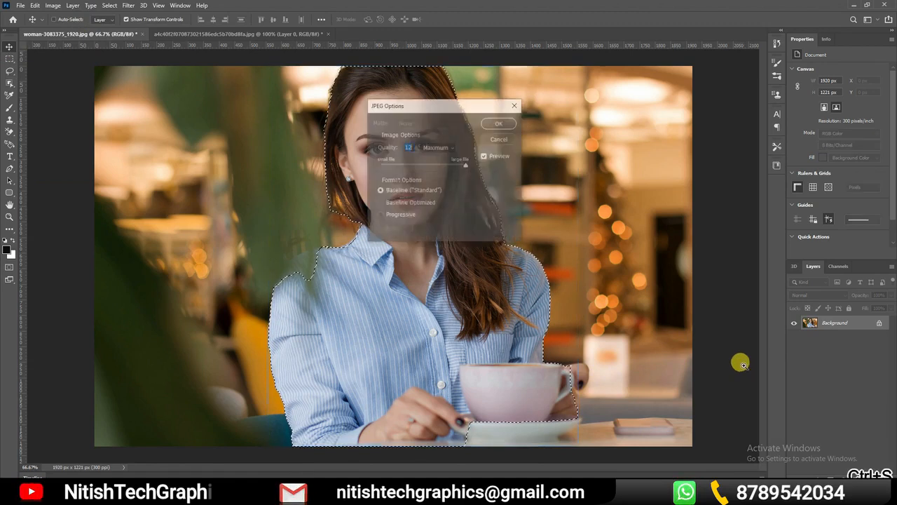
click(493, 140)
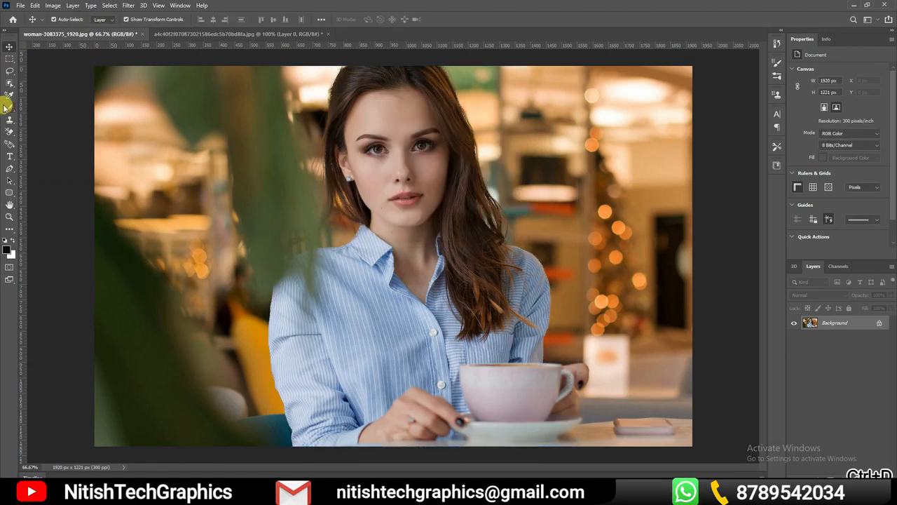
Select the woman and cup with the Quick Selection tool, and refine the selection around the saucer, hand and hair
click(9, 84)
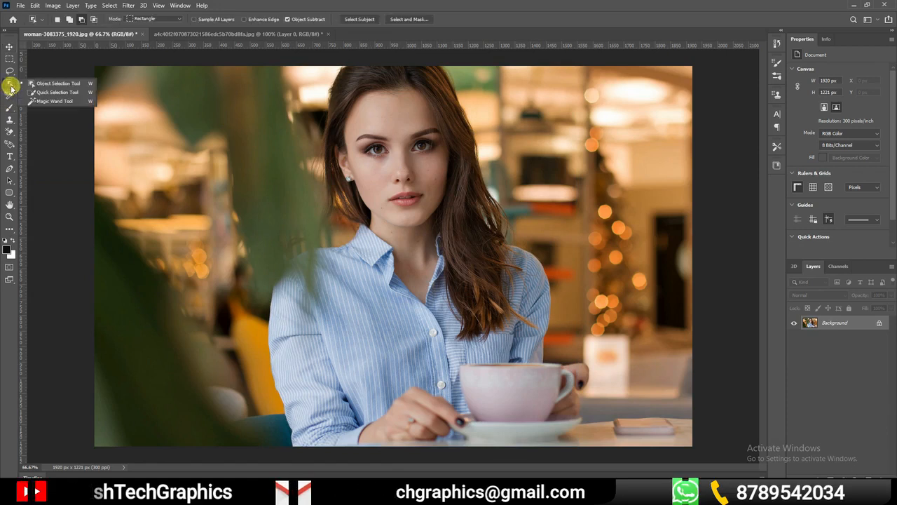
click(49, 92)
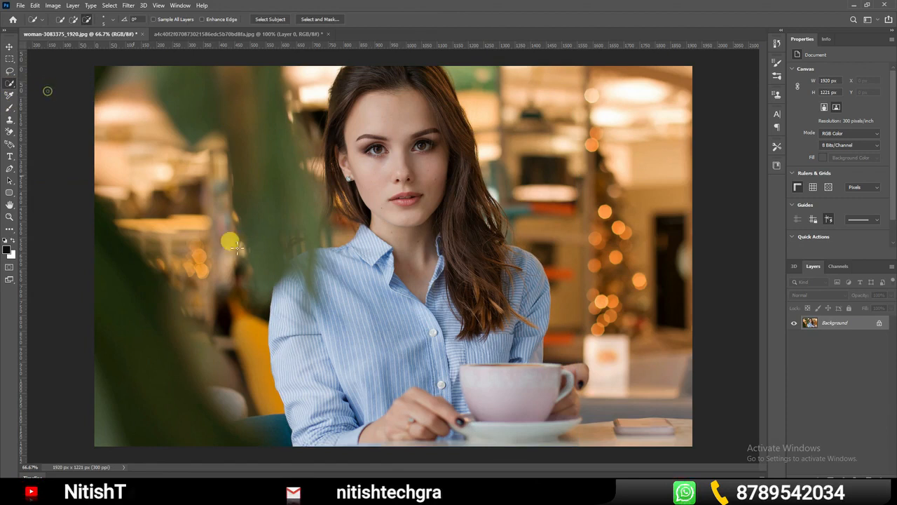
mouse_move(339, 71)
mouse_down()
mouse_move(448, 161)
mouse_move(436, 333)
mouse_move(473, 402)
mouse_up()
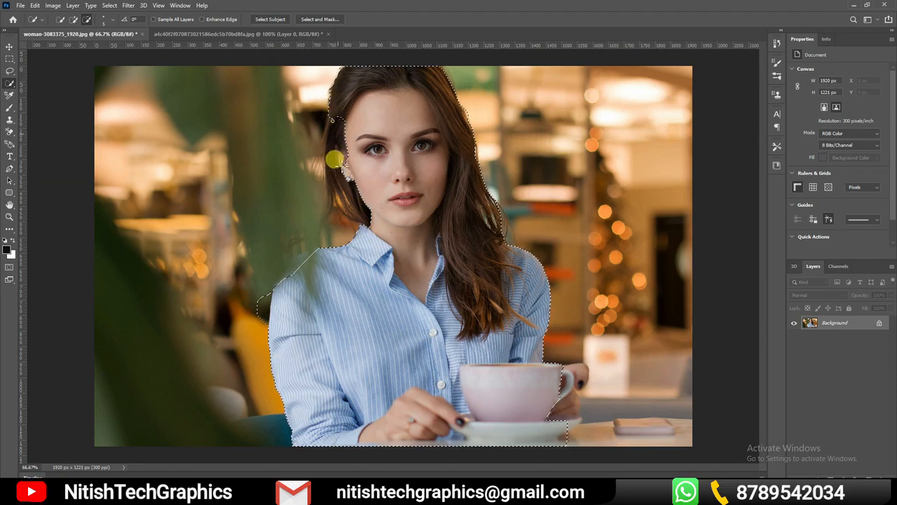
drag(561, 406, 564, 438)
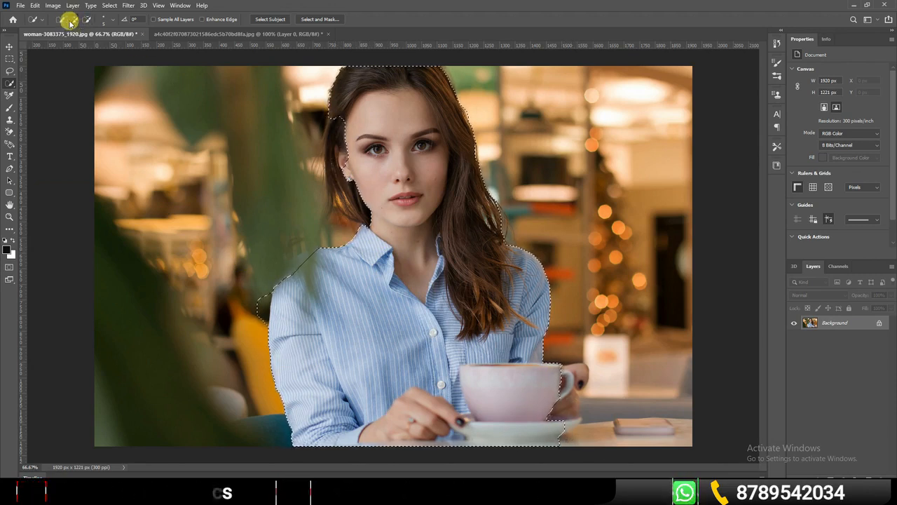
mouse_move(573, 404)
mouse_down()
mouse_move(564, 434)
mouse_move(564, 391)
mouse_up()
mouse_move(564, 422)
mouse_down()
mouse_move(573, 390)
mouse_move(519, 371)
mouse_up()
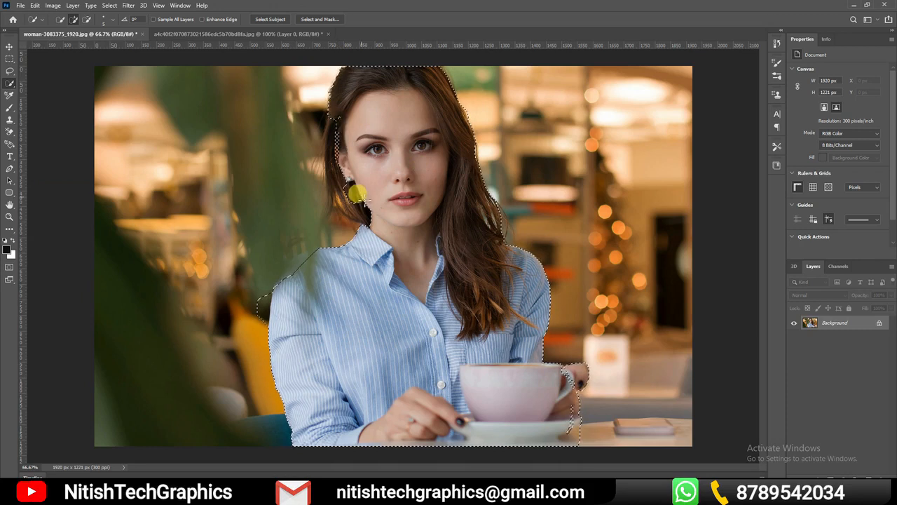
Switch to the Magic Wand tool and open unnamed.png, the orange designer saree image and the red hoodie photo from Downloads
click(11, 84)
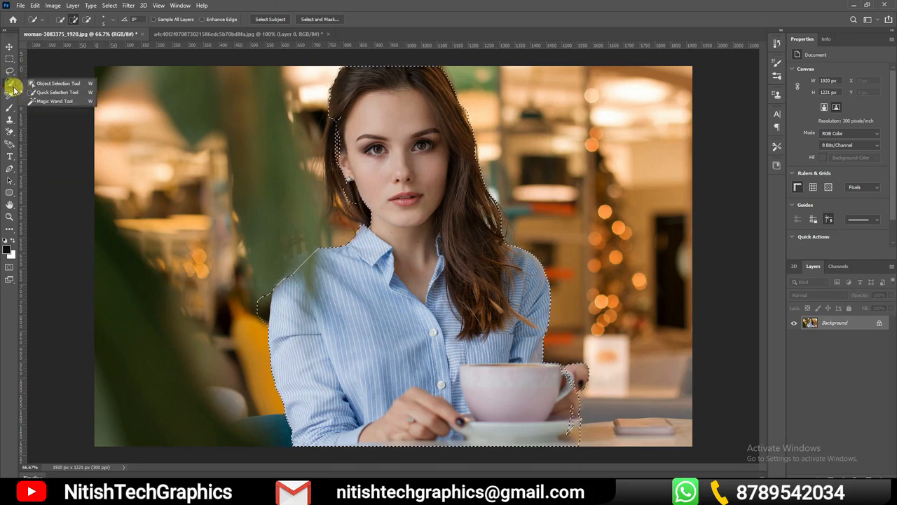
click(50, 102)
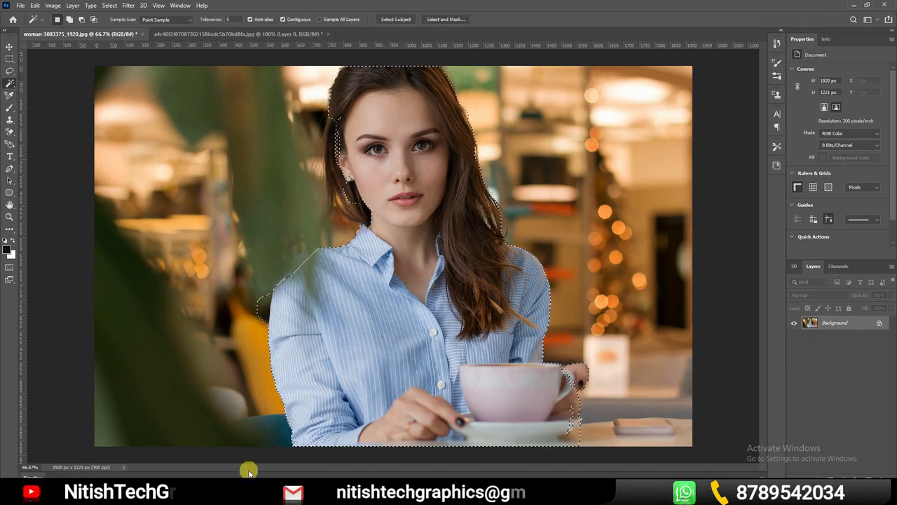
mouse_move(217, 496)
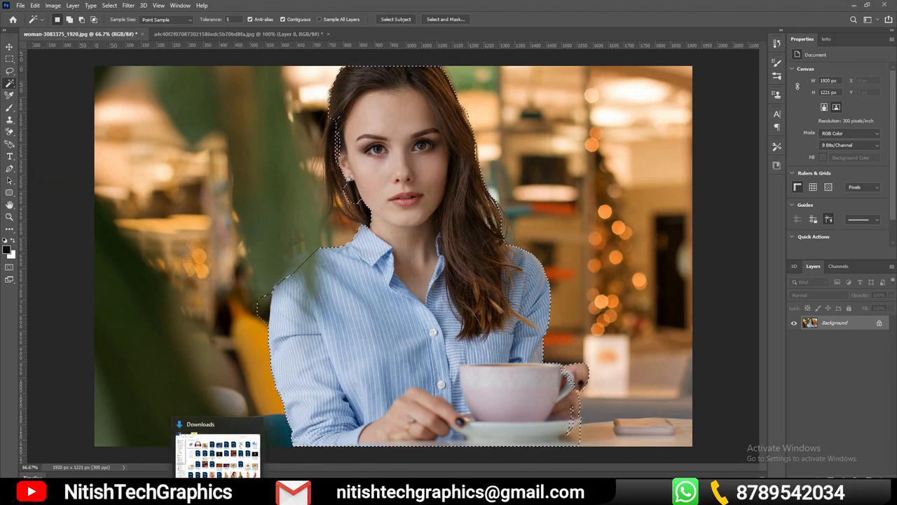
click(217, 455)
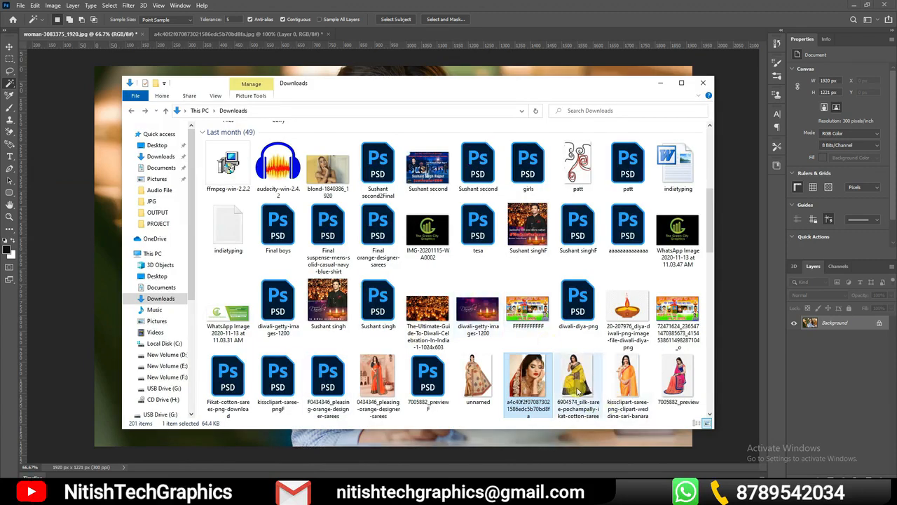
click(371, 375)
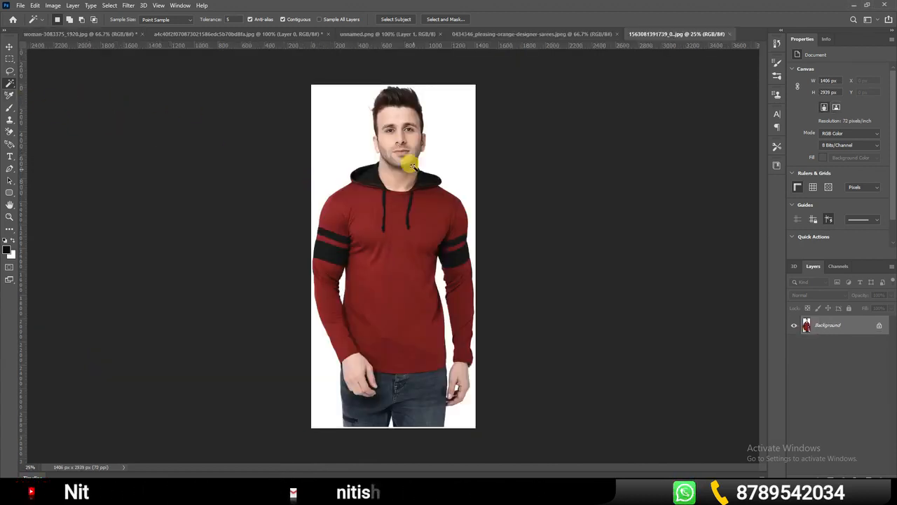
Convert the red hoodie photo's locked background into an editable layer named Layer 0
double_click(863, 323)
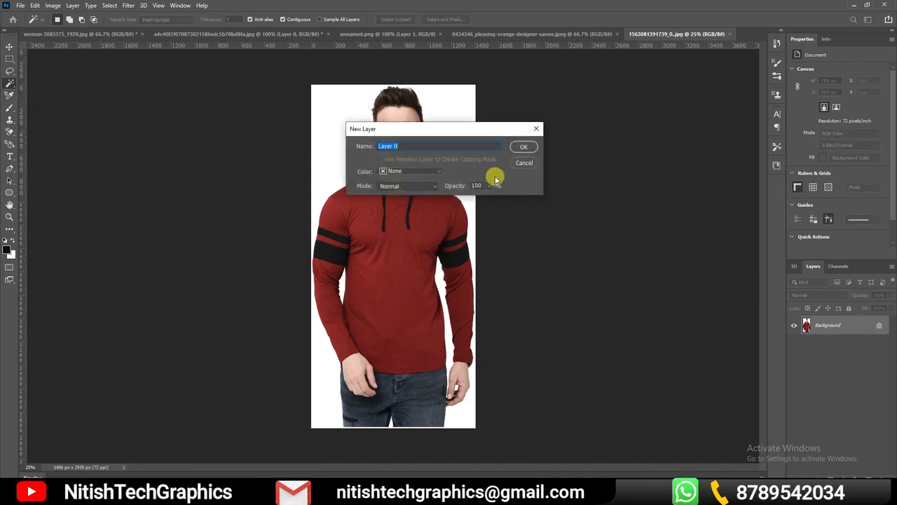
click(522, 148)
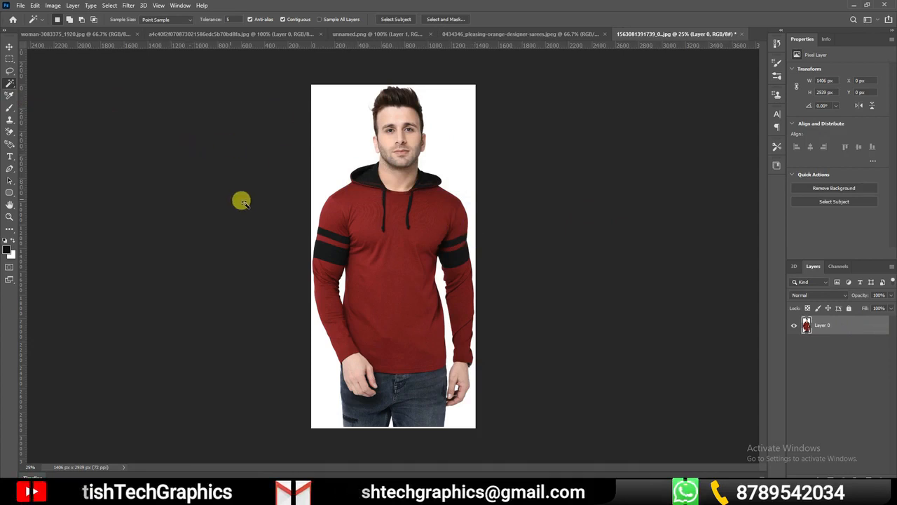
Select the white background around the man with the Magic Wand tool, adding the gap between his torso and arm
right_click(10, 82)
click(25, 94)
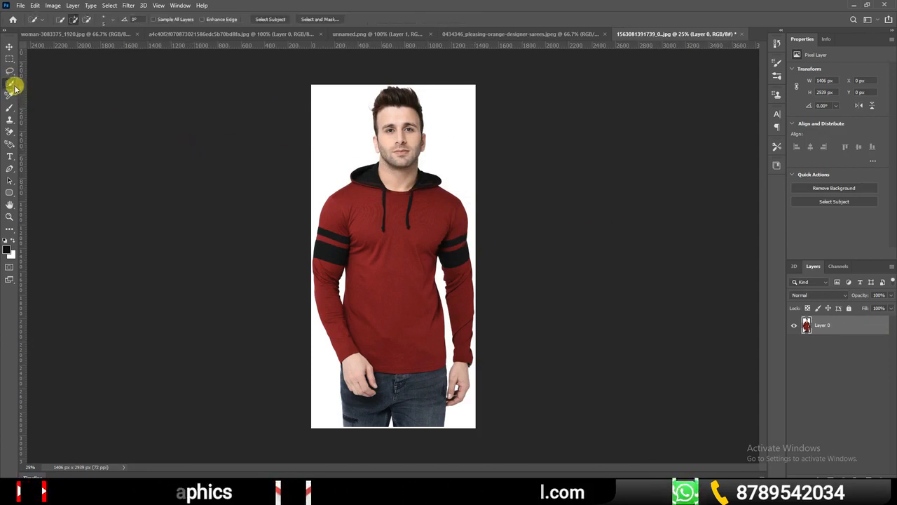
right_click(10, 83)
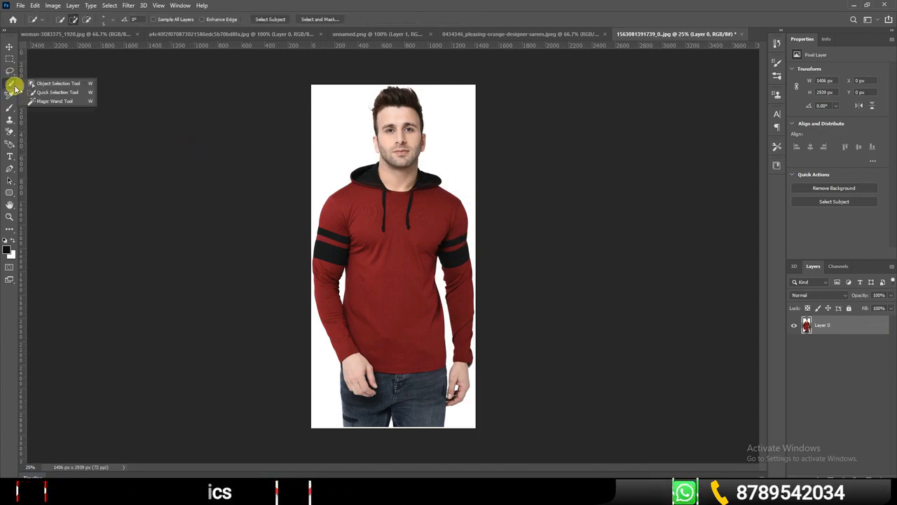
click(54, 102)
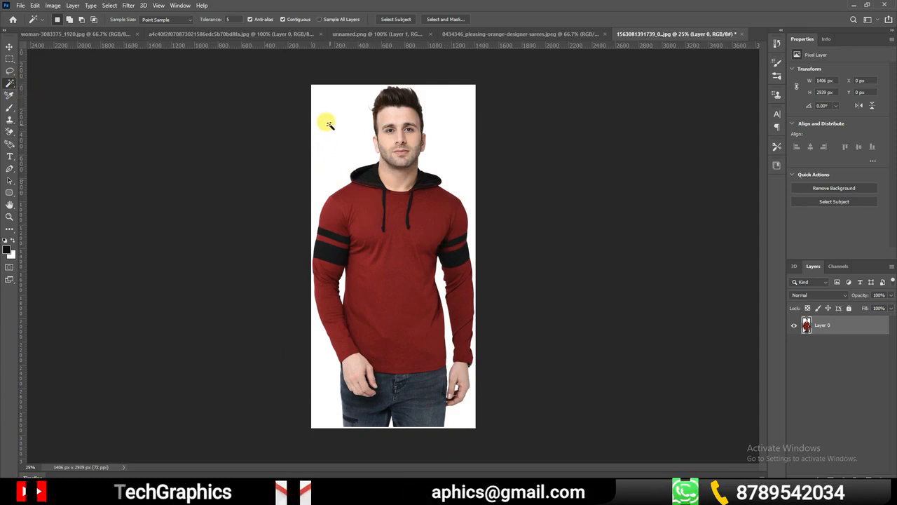
right_click(10, 84)
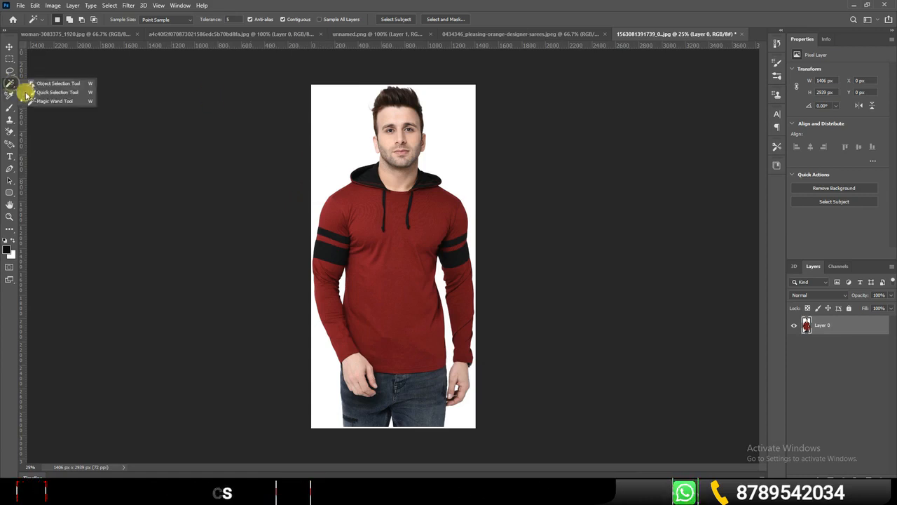
click(47, 102)
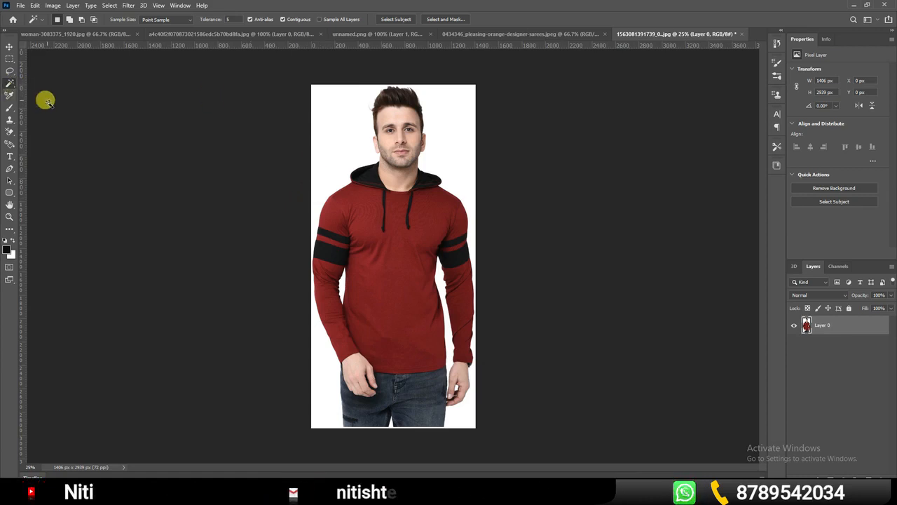
click(345, 141)
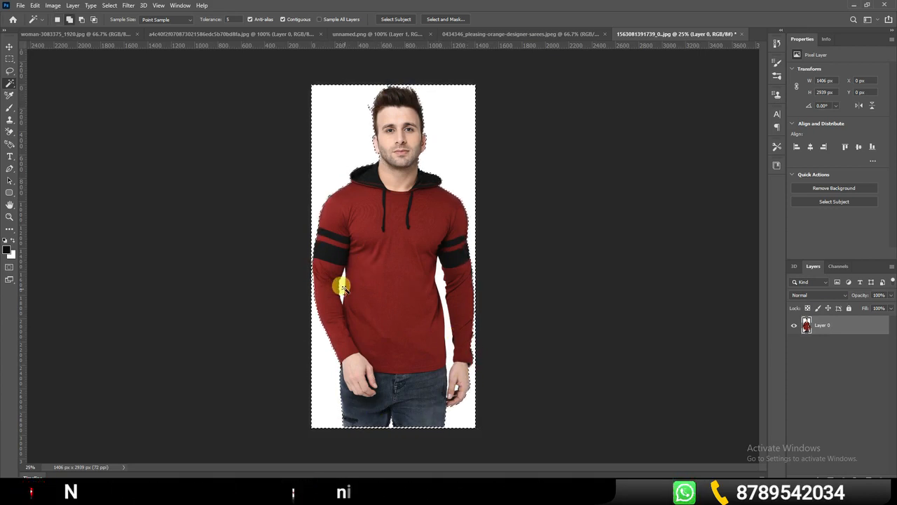
click(440, 285)
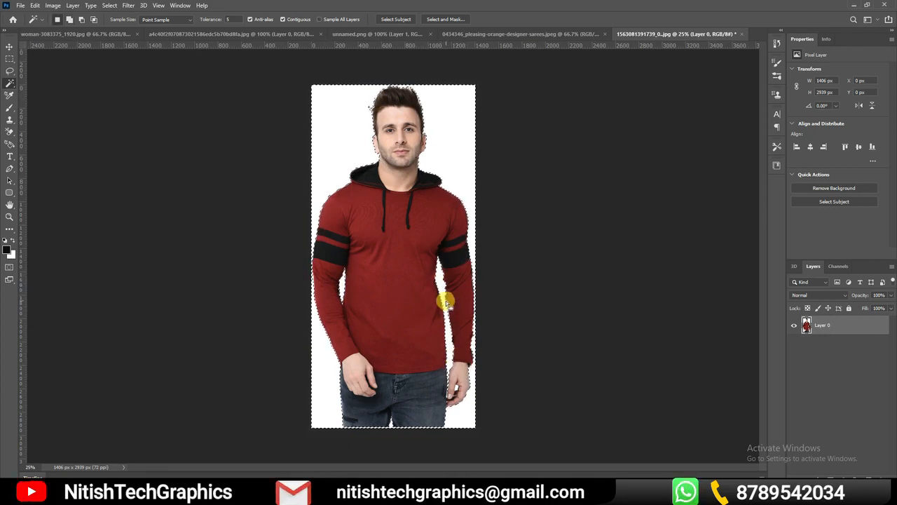
Delete the selected white background from Layer 0 of the red hoodie photo
key(ctrl+space)
ctrl+click(450, 321)
ctrl+click(450, 320)
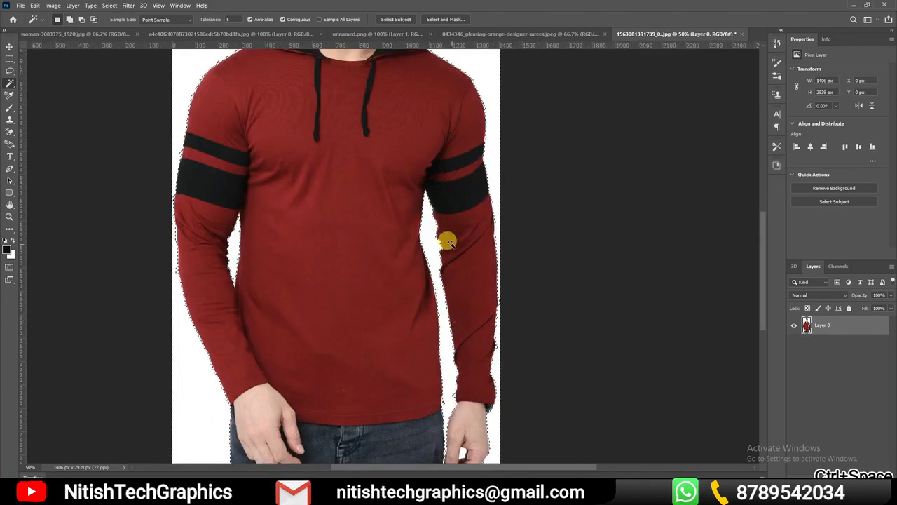
drag(373, 140, 397, 394)
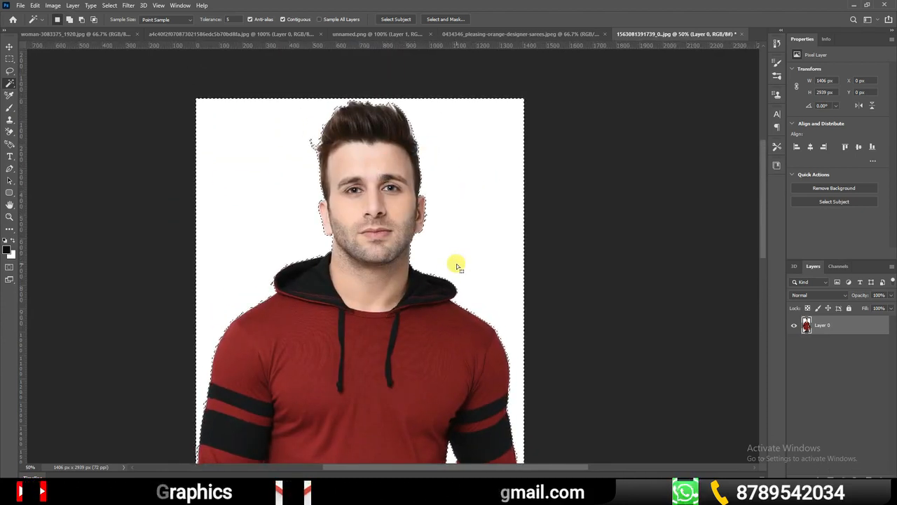
key(ctrl+0)
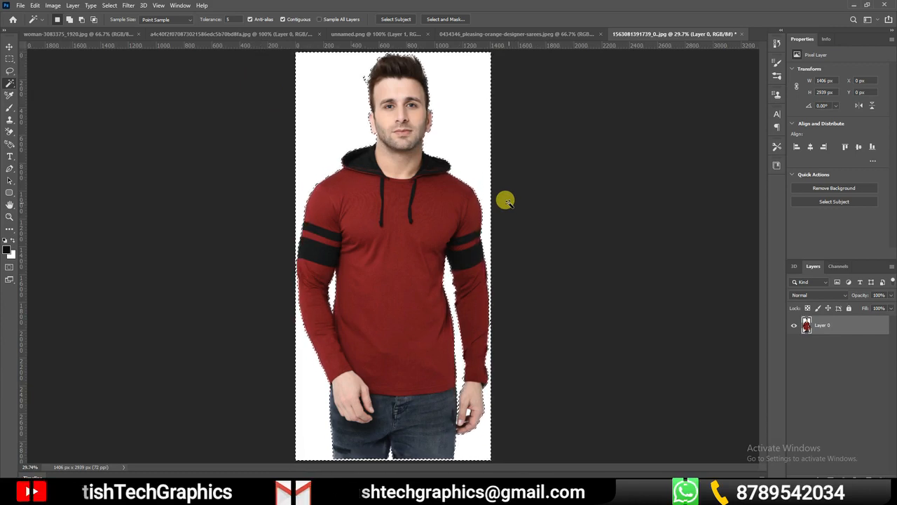
key(Delete)
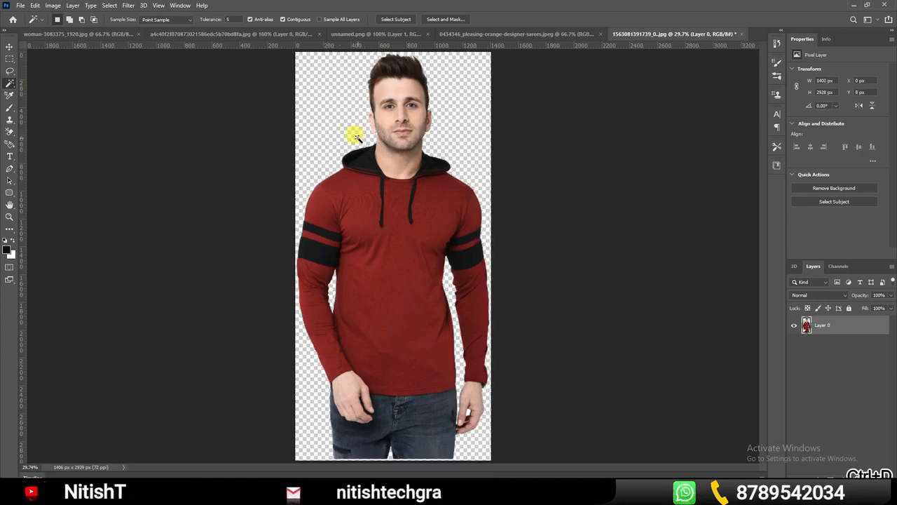
Undo the deselection and clear the selection around the cut-out man again, going through this twice
key(ctrl+z)
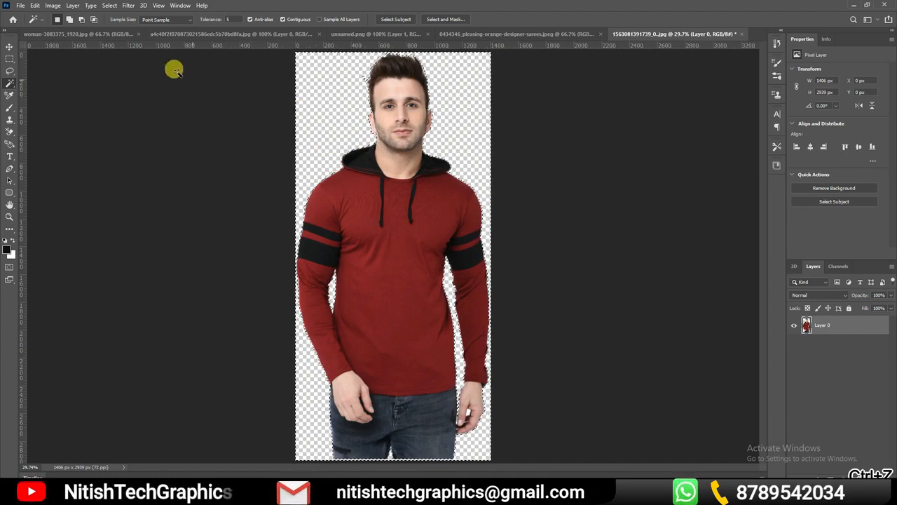
click(109, 6)
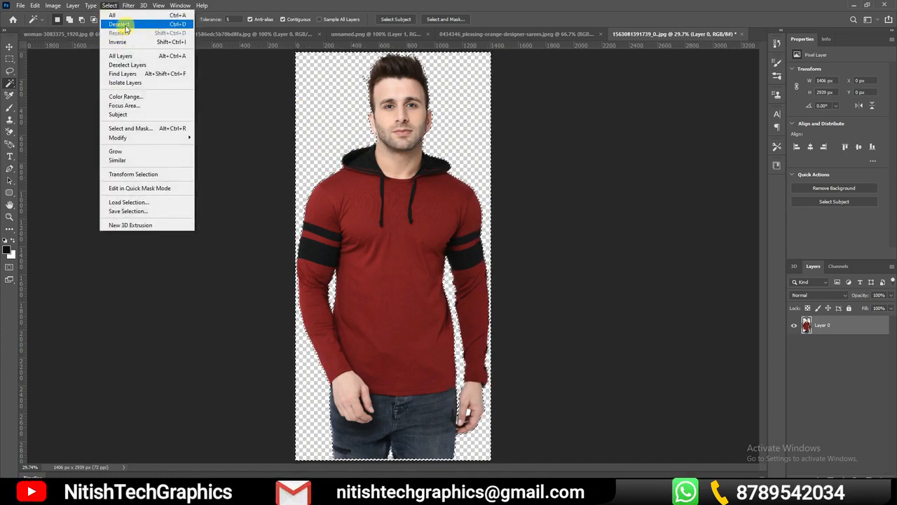
click(124, 25)
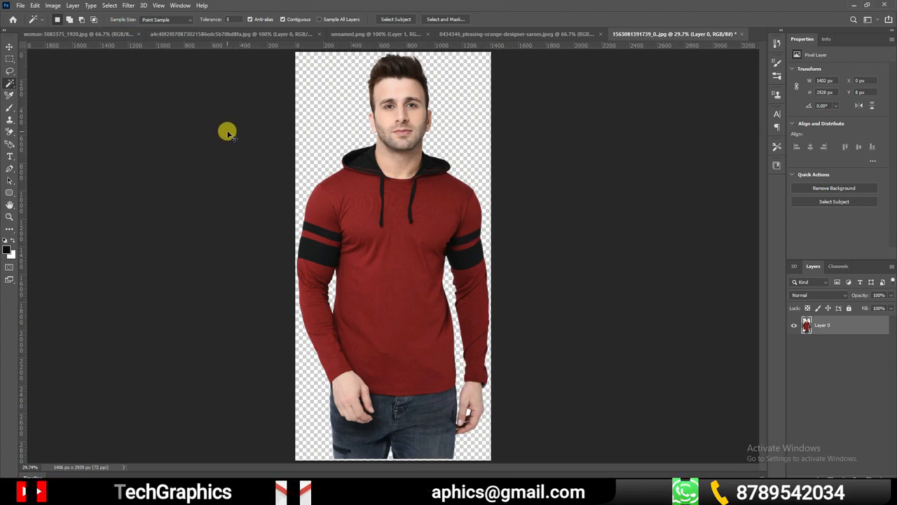
key(ctrl+z)
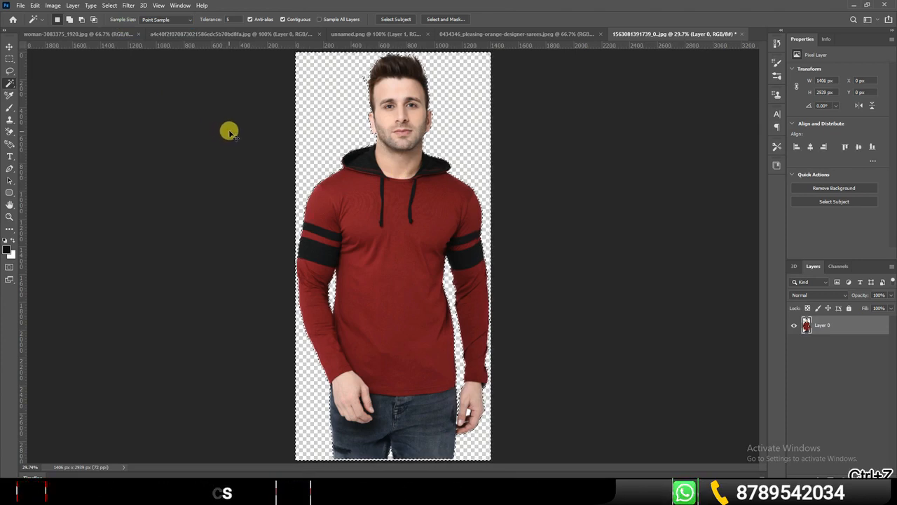
key(ctrl+d)
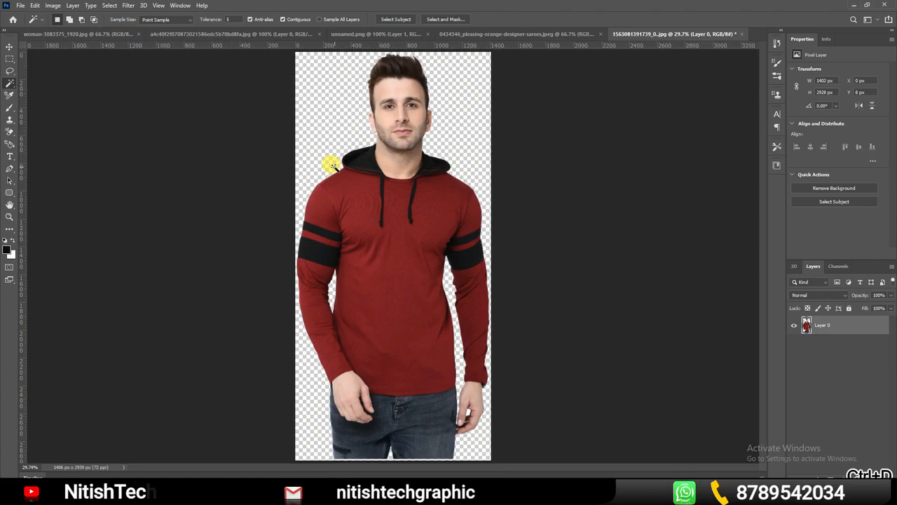
click(10, 47)
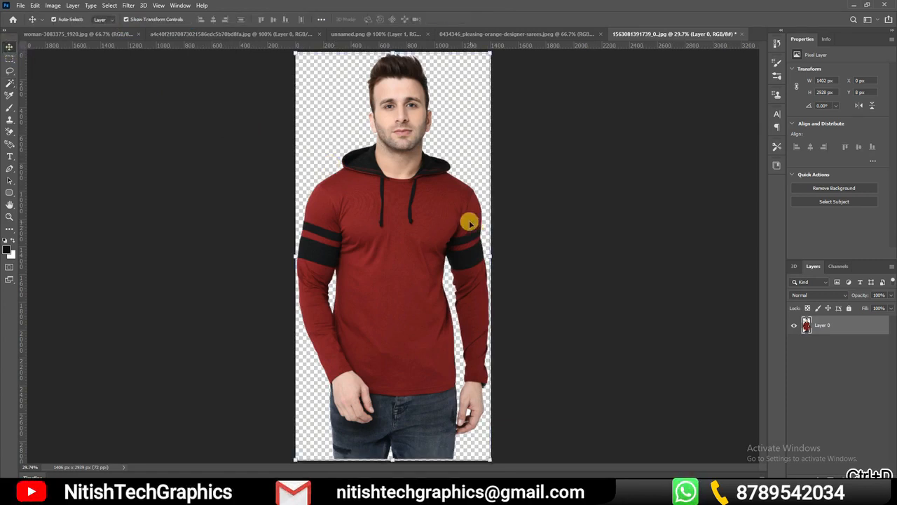
drag(395, 238, 278, 170)
drag(396, 279, 395, 273)
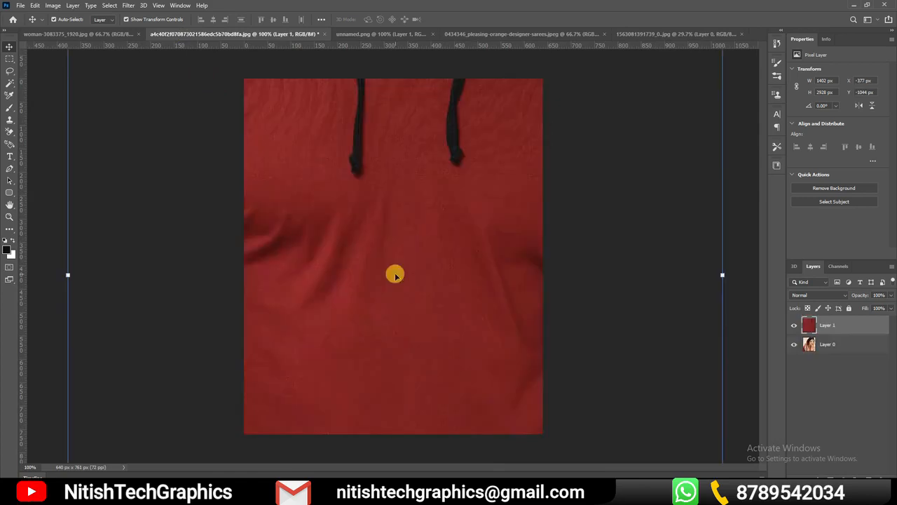
Copy the cut-out man from the red hoodie document into woman-3083375_1920.jpg as a new layer
click(655, 35)
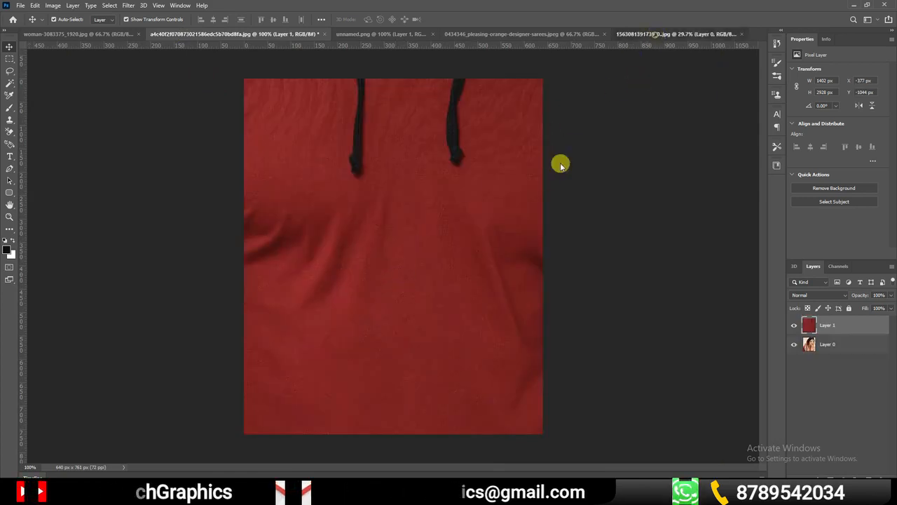
drag(79, 35, 366, 247)
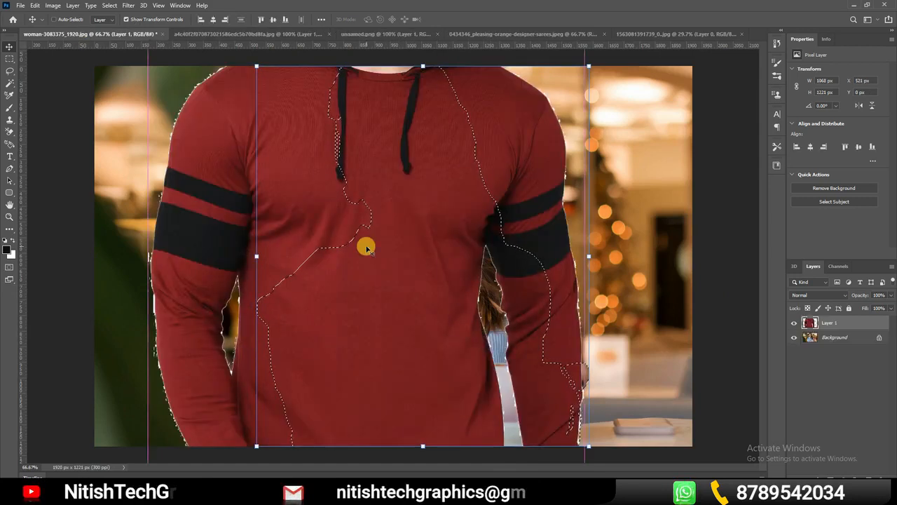
key(ctrl+minus)
key(ctrl+minus)
key(ctrl+minus)
key(ctrl+minus)
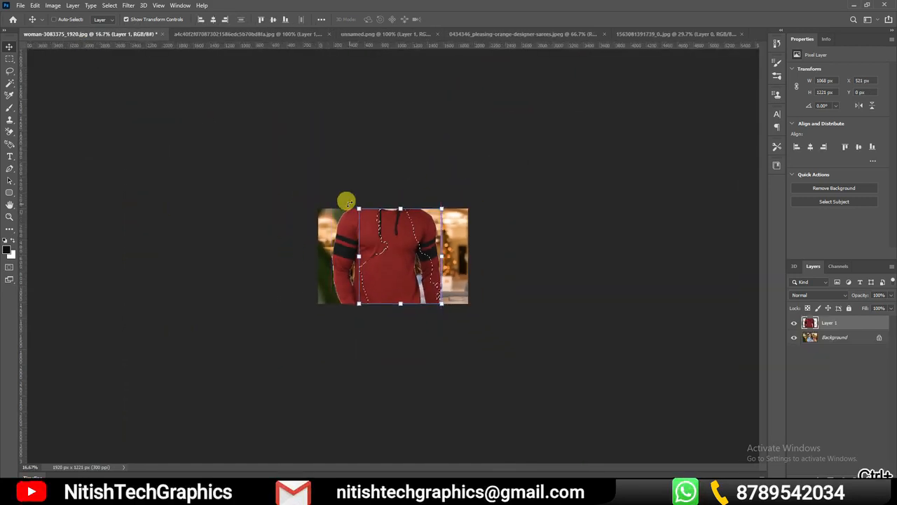
Try to scale the selected part of Layer 1 with Free Transform, undo the scaling, and clear the selection
click(34, 5)
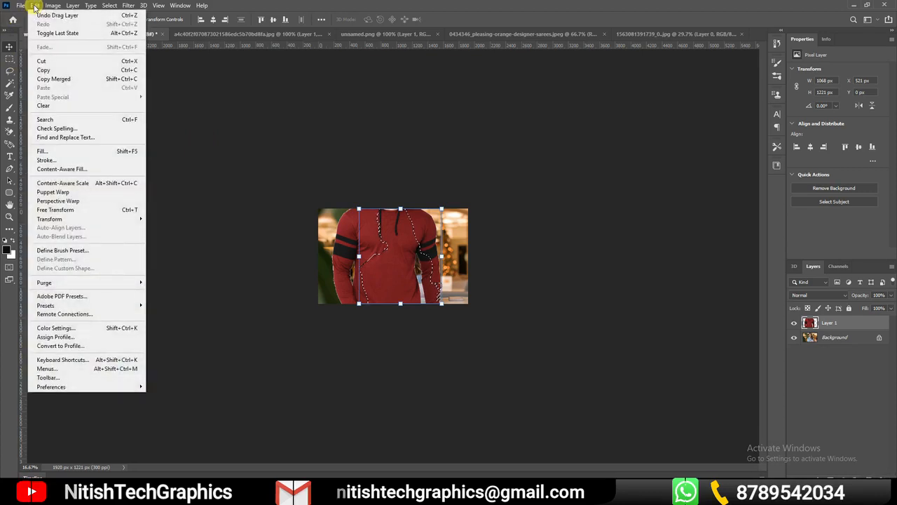
click(88, 210)
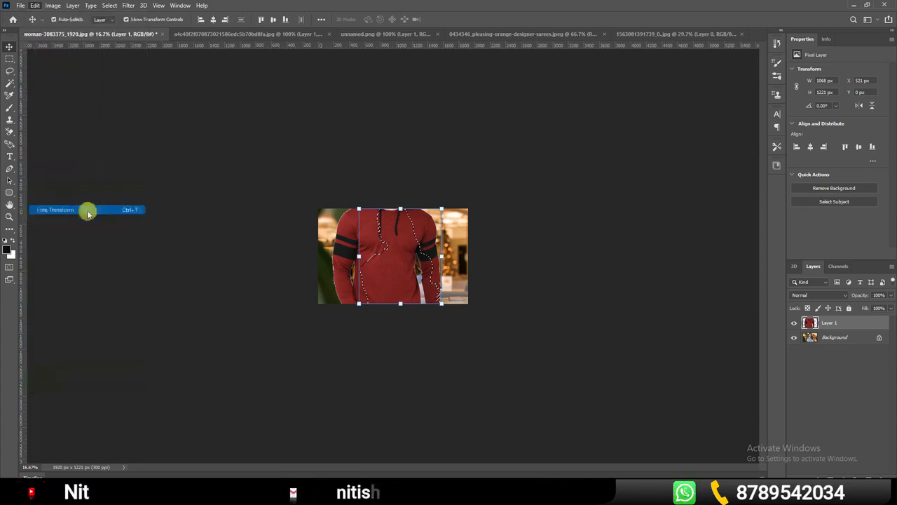
drag(442, 209, 401, 254)
key(ctrl+z)
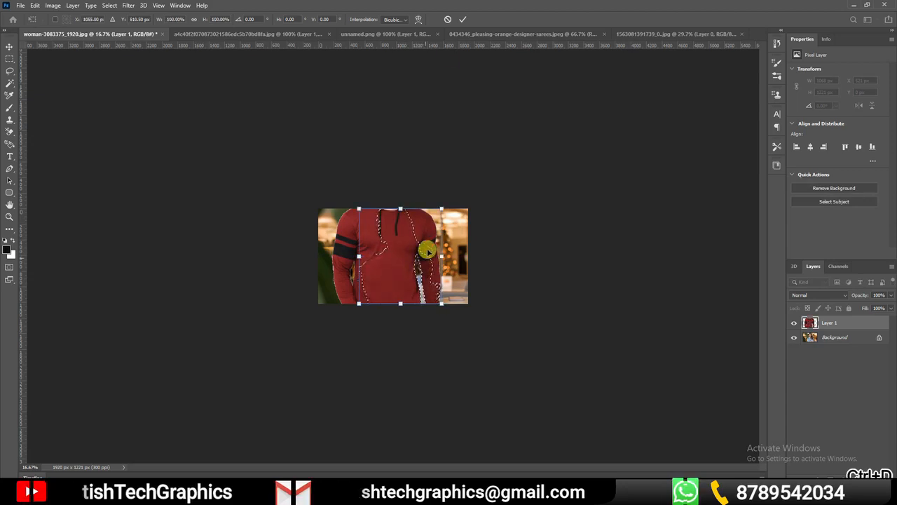
click(462, 19)
key(ctrl+d)
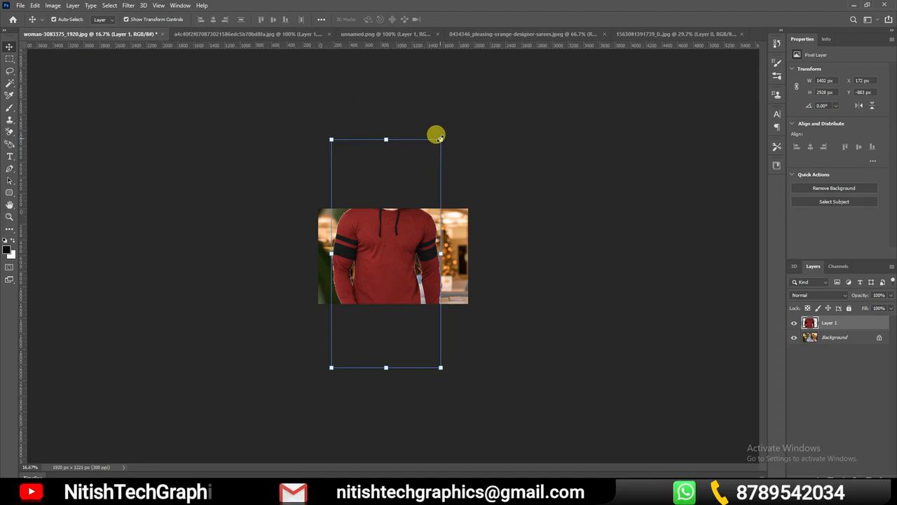
Try scaling the man on Layer 1 down to about 37% and placing him beside the woman
key(ctrl+t)
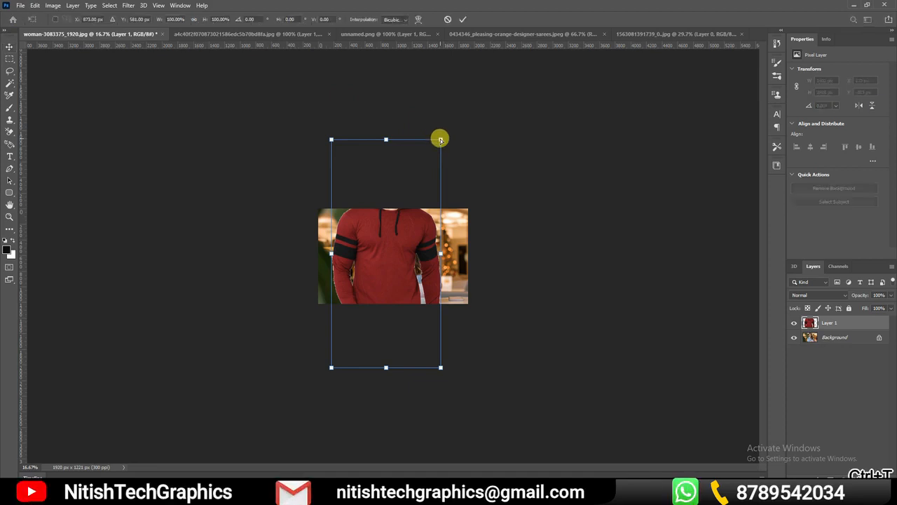
drag(439, 137, 247, 231)
key(ctrl+0)
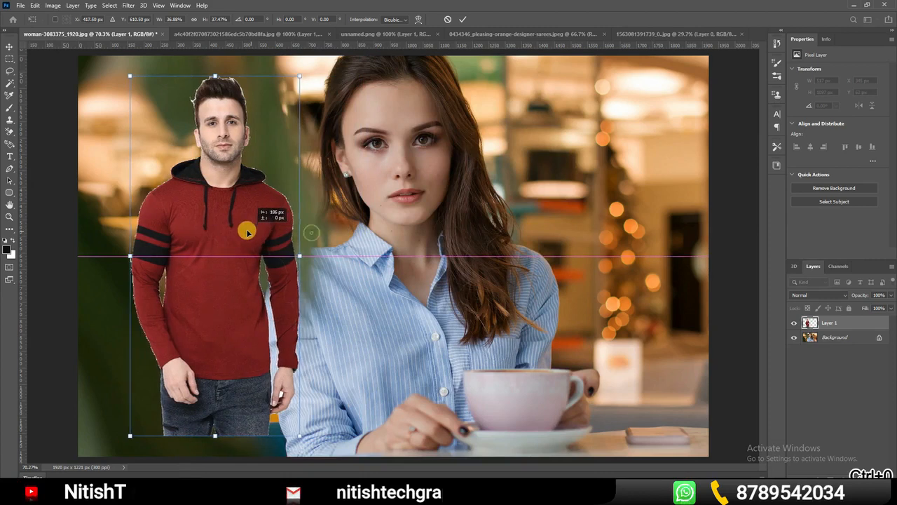
Scale the man in woman-3083375_1920.jpg down to about 531 by 986 px and place him beside the woman
click(685, 35)
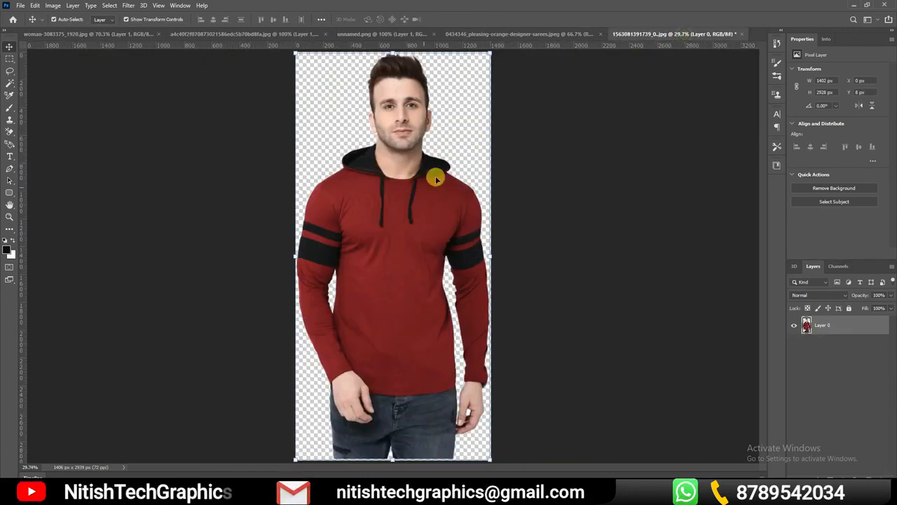
click(95, 34)
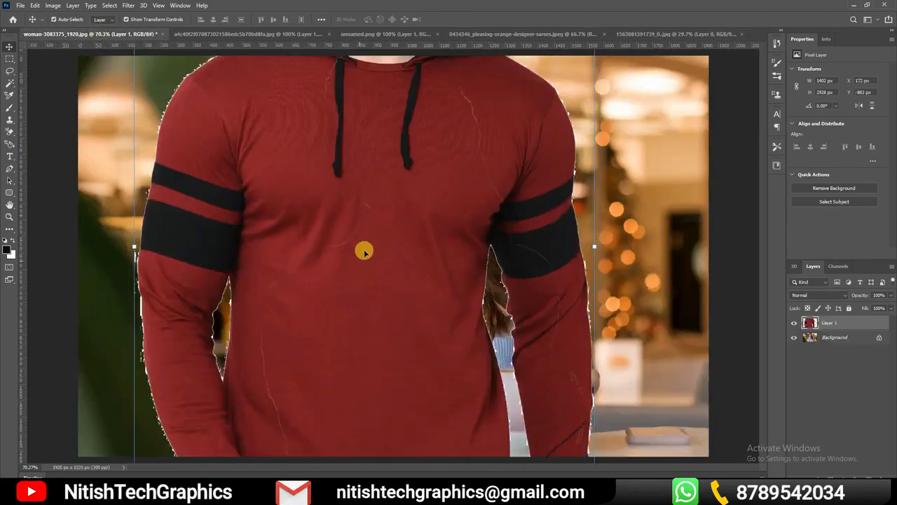
key(ctrl+0)
drag(275, 150, 333, 99)
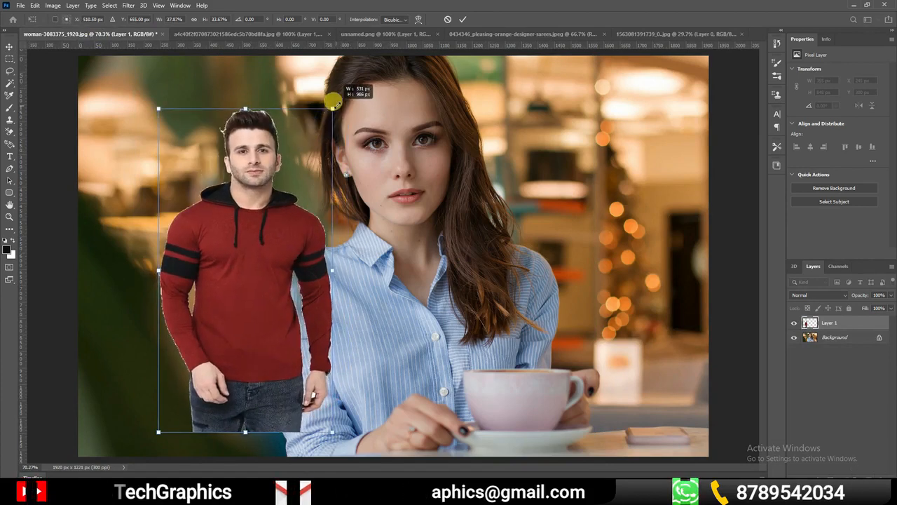
click(672, 35)
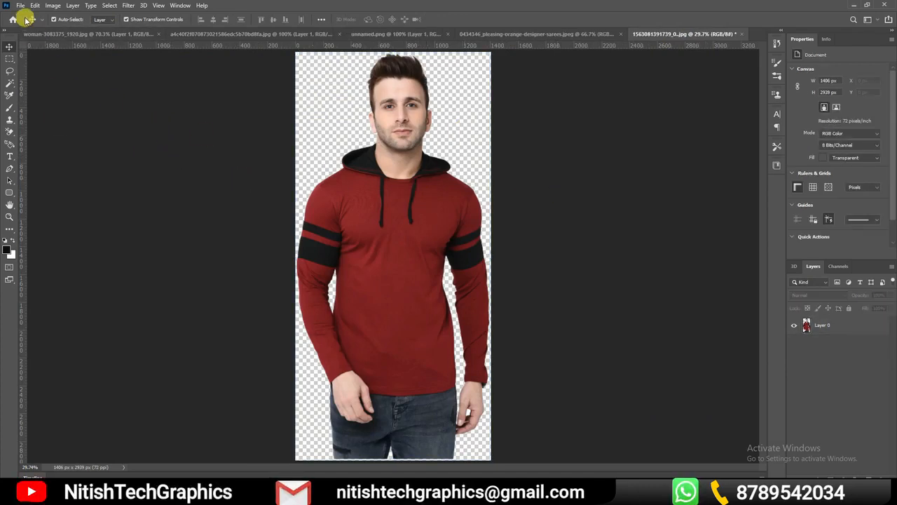
drag(386, 267, 390, 236)
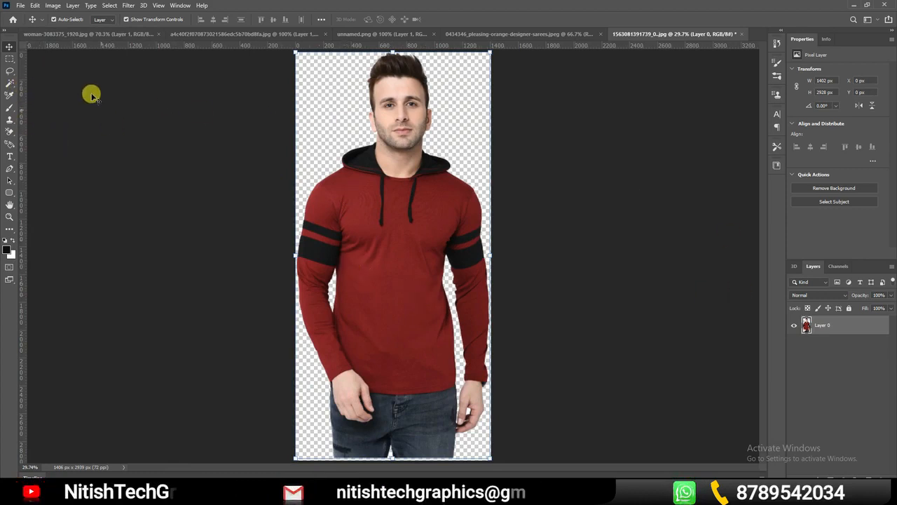
click(21, 5)
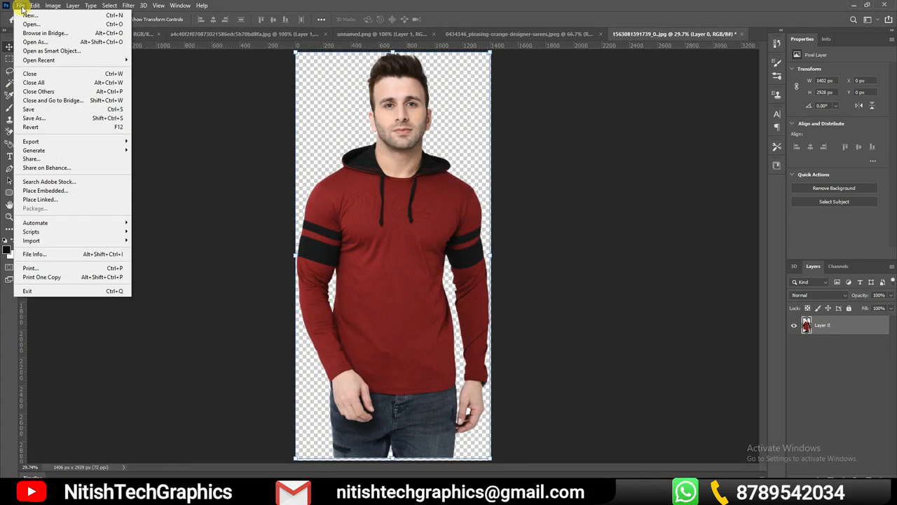
click(33, 118)
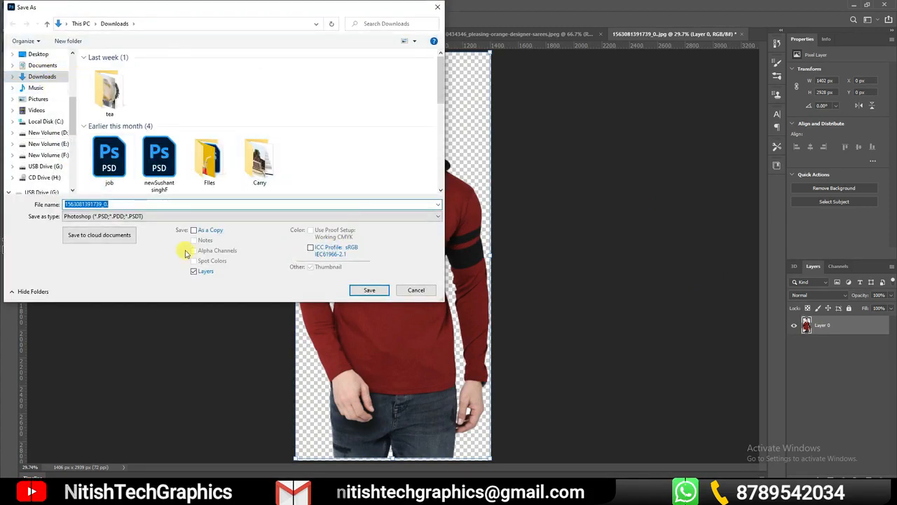
click(193, 215)
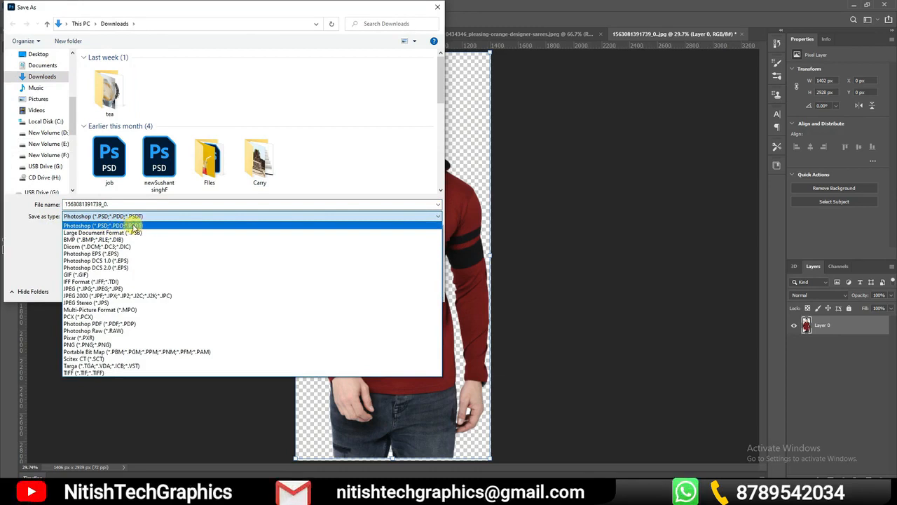
click(134, 226)
click(368, 290)
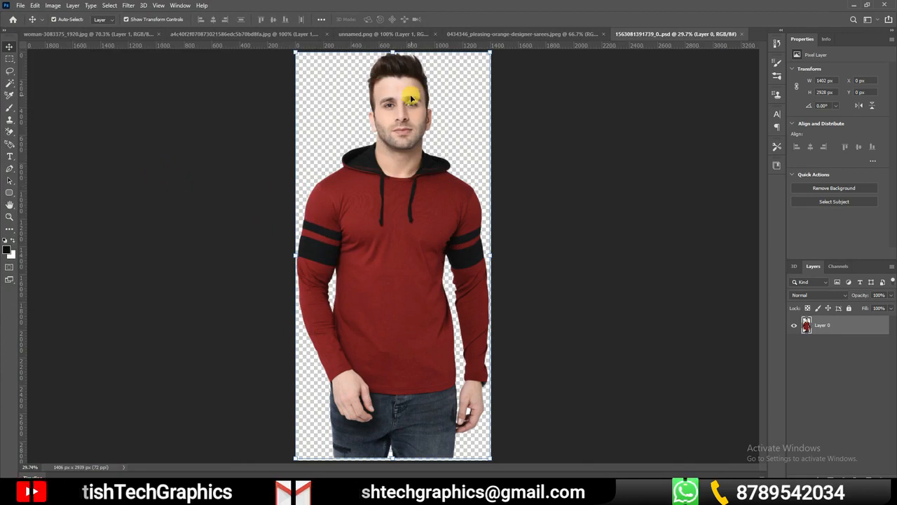
Reposition the man on Layer 0 of the PSD document to about X 4 px, Y 11 px with the Move tool
drag(419, 234, 414, 207)
click(15, 86)
click(18, 88)
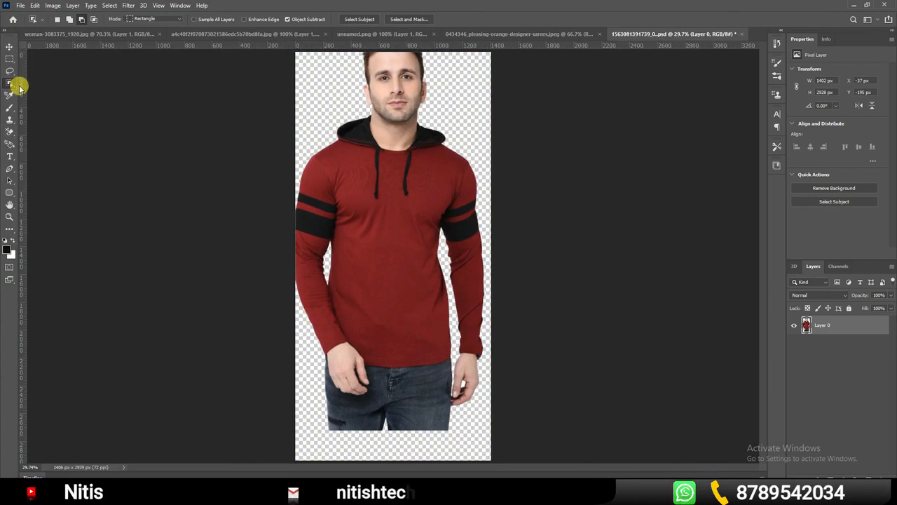
right_click(12, 84)
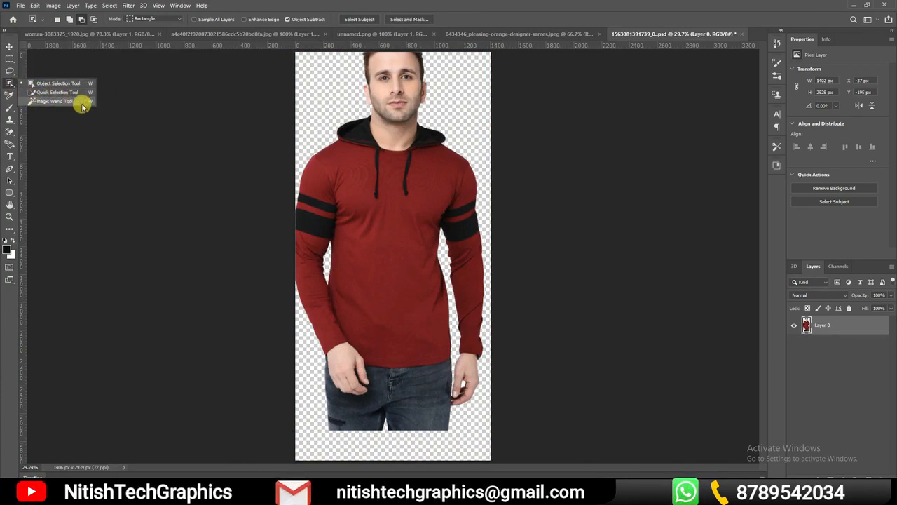
click(135, 134)
key(v)
drag(378, 189, 386, 234)
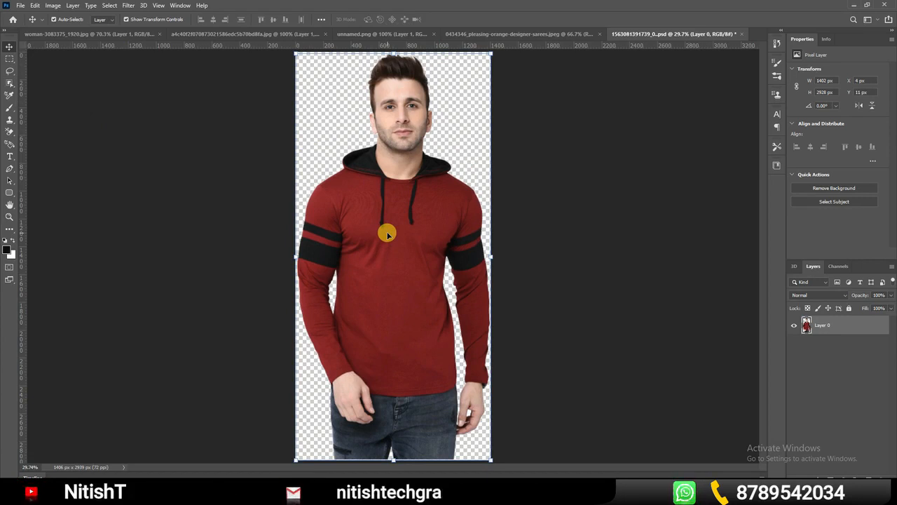
mouse_move(387, 234)
mouse_down()
mouse_move(381, 227)
mouse_move(389, 238)
mouse_up()
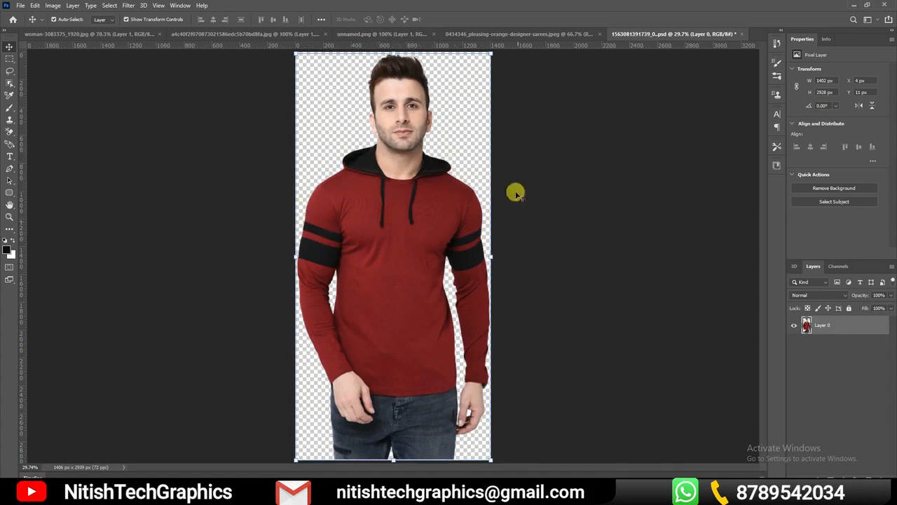
Paint thick looping black strokes over the woman in woman-3083375_1920.jpg with the Brush tool at 114 px
click(125, 33)
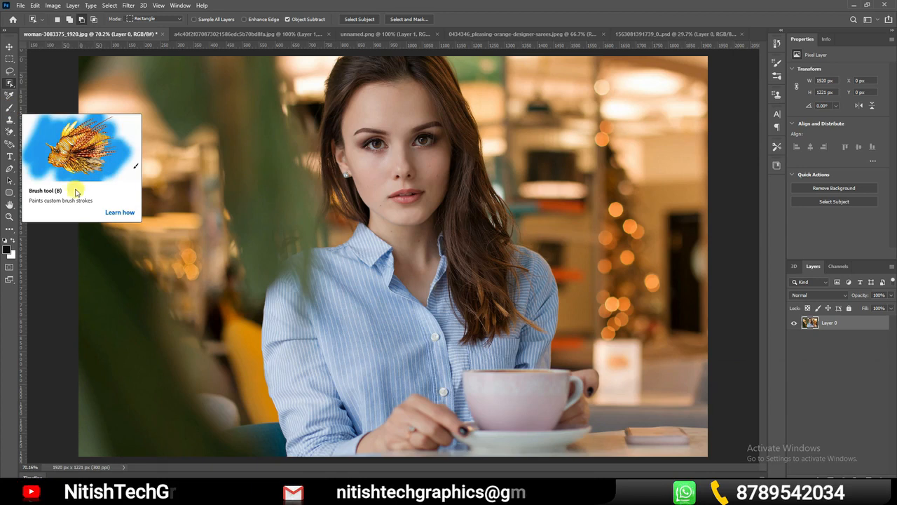
click(14, 111)
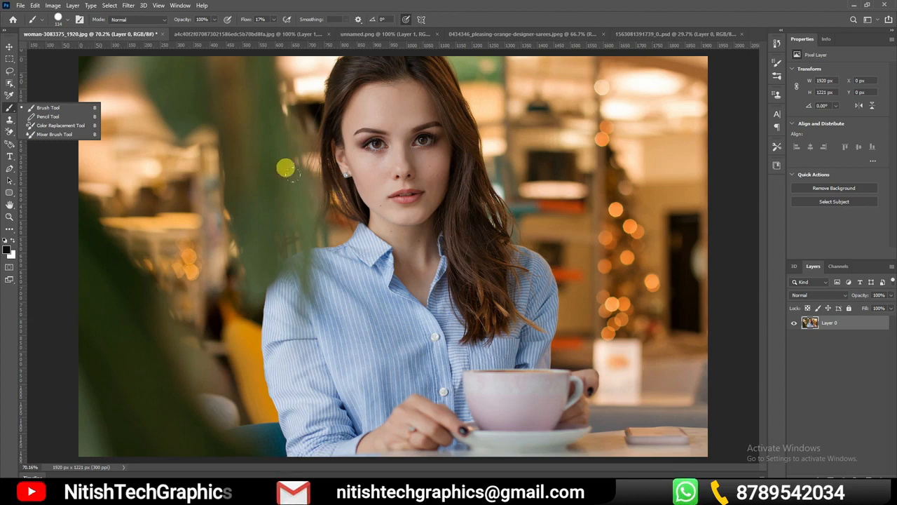
mouse_move(425, 145)
mouse_down()
mouse_move(373, 199)
mouse_move(445, 289)
mouse_move(546, 197)
mouse_move(522, 184)
mouse_up()
Smudge the background and the woman's face using the Kyle's Concept Brushes - All Purpose Blend preset at 174 px
click(66, 17)
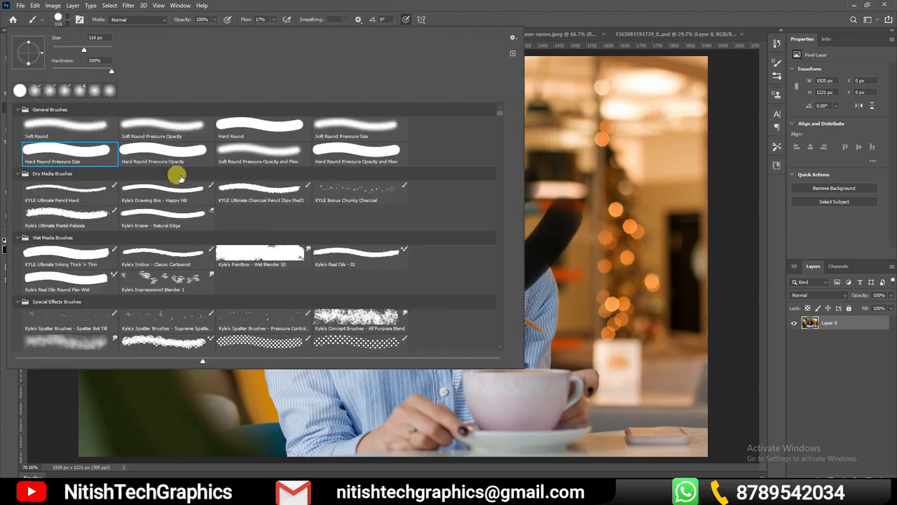
click(356, 317)
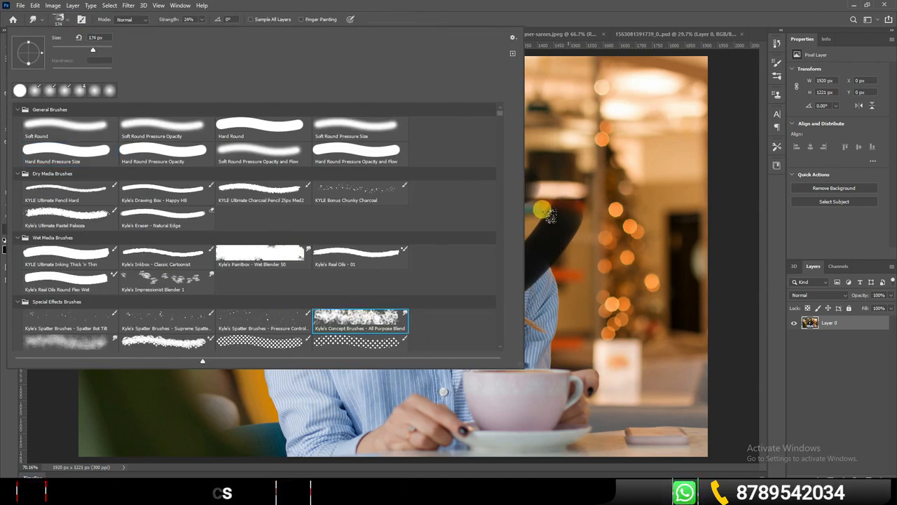
click(545, 212)
drag(647, 290, 665, 309)
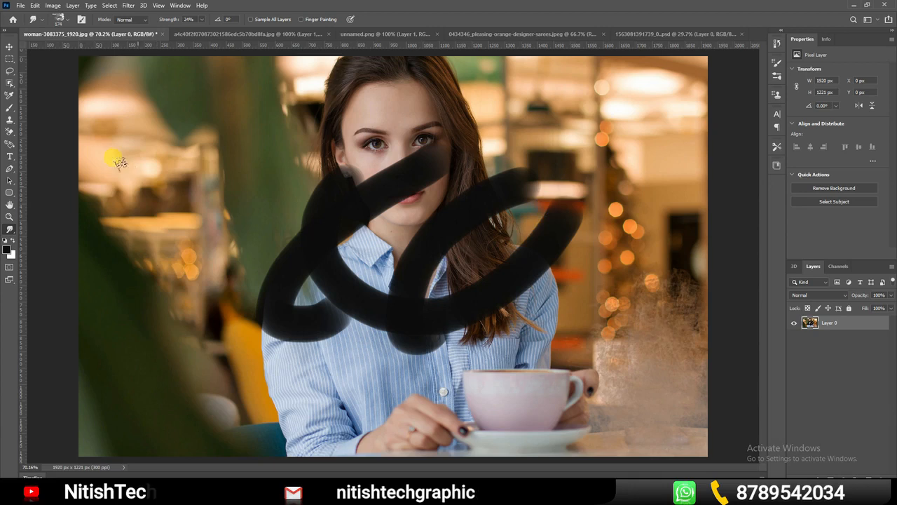
drag(116, 160, 124, 182)
mouse_move(248, 119)
mouse_down()
mouse_move(245, 250)
mouse_move(304, 271)
mouse_move(270, 166)
mouse_move(281, 131)
mouse_move(254, 91)
mouse_move(600, 106)
mouse_move(529, 194)
mouse_up()
Choose the Round Fan Stiff Thin Bristles preset from the Imad_brushset group
click(65, 20)
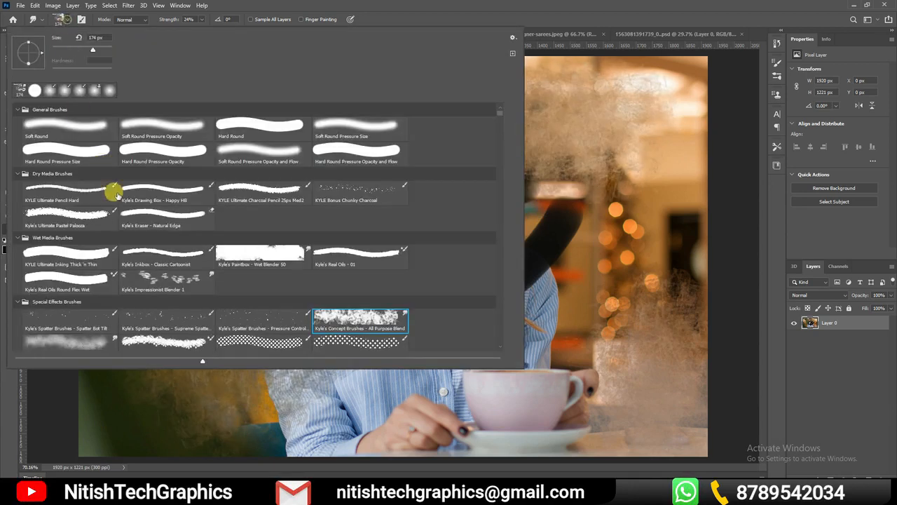
scroll(294, 305, down, 5)
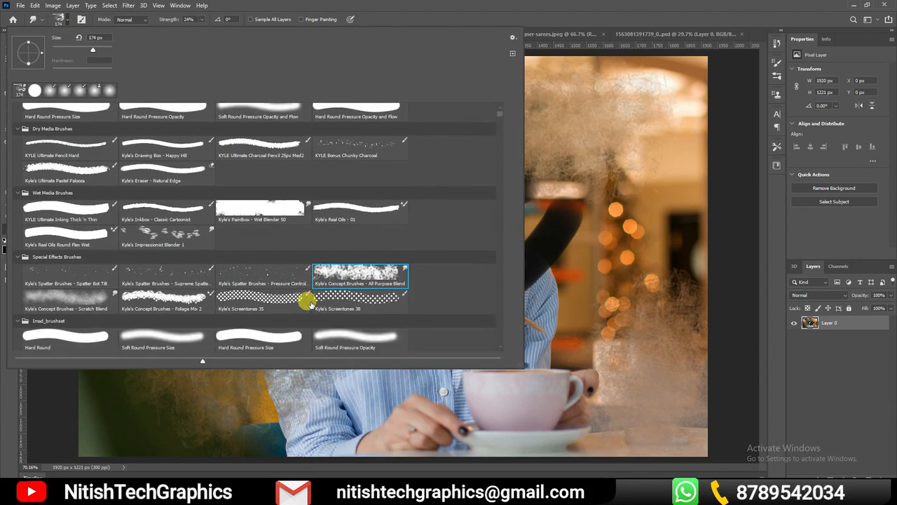
scroll(311, 301, down, 3)
click(557, 201)
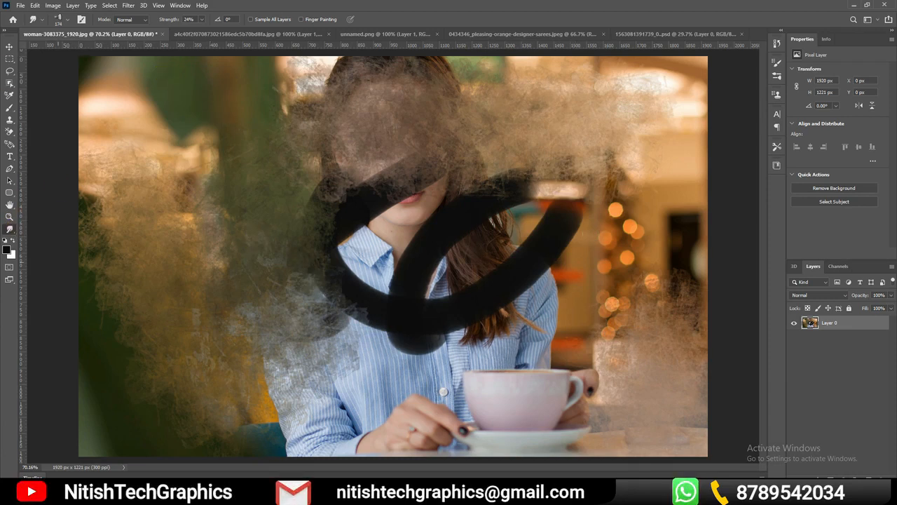
Browse to the end of the brush presets and choose S-PaintChips_01 19 at 25 px
click(60, 20)
scroll(251, 261, down, 5)
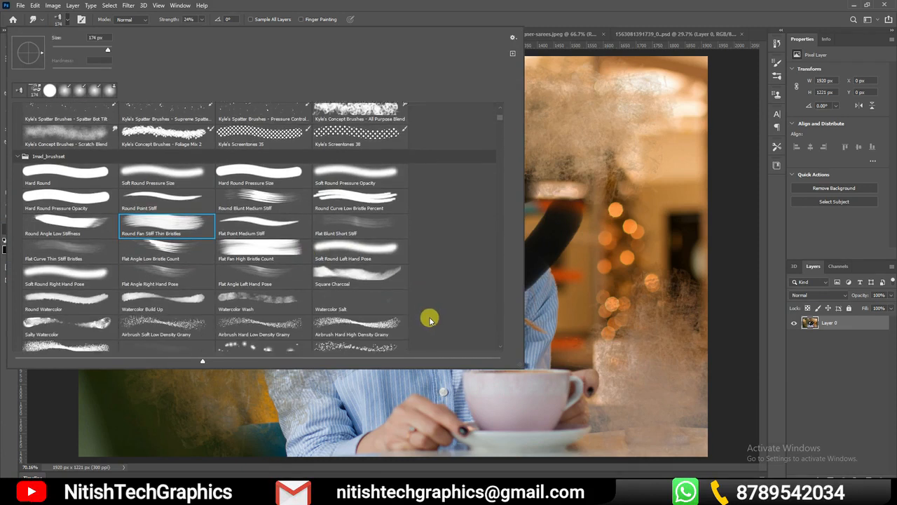
drag(500, 127, 498, 343)
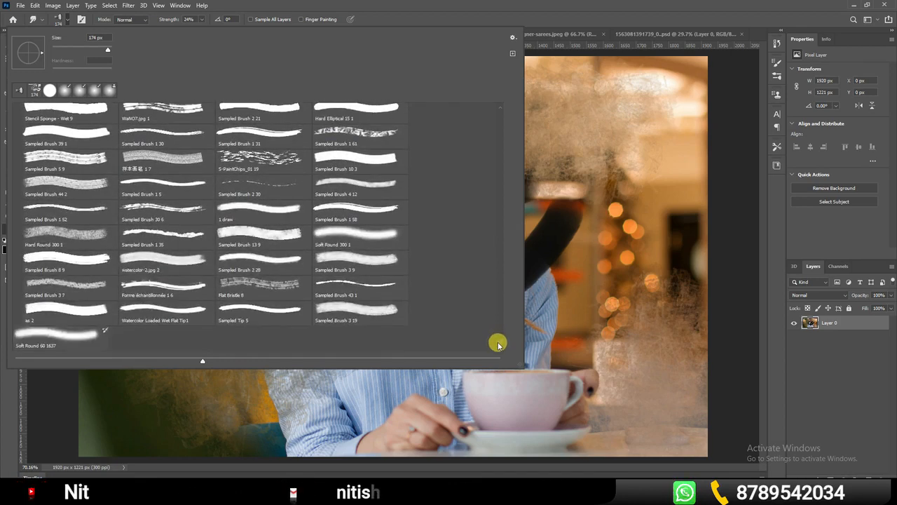
click(259, 157)
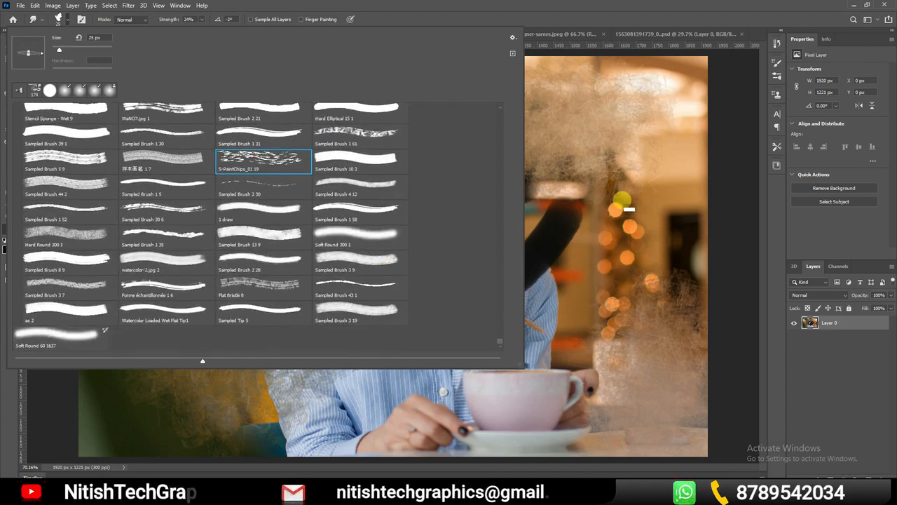
click(539, 213)
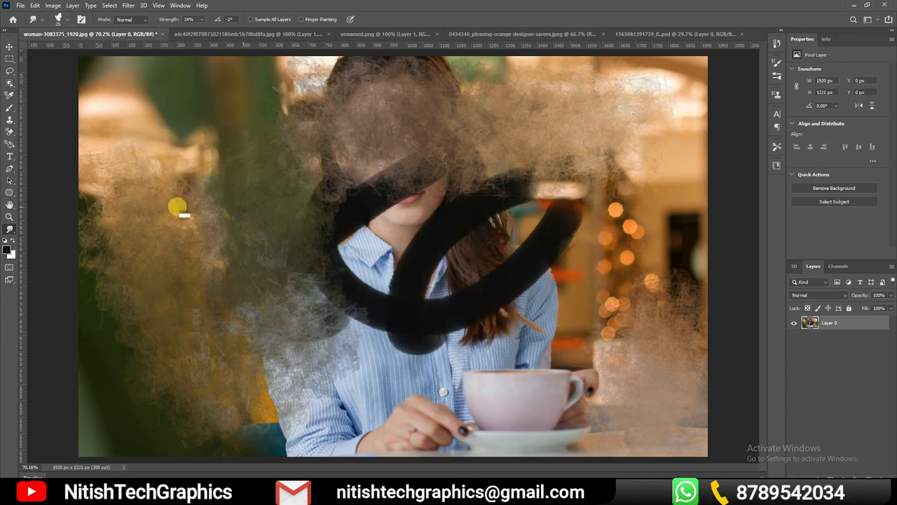
Switch back to the recently used soft round brush at 114 px with 0% hardness
click(68, 19)
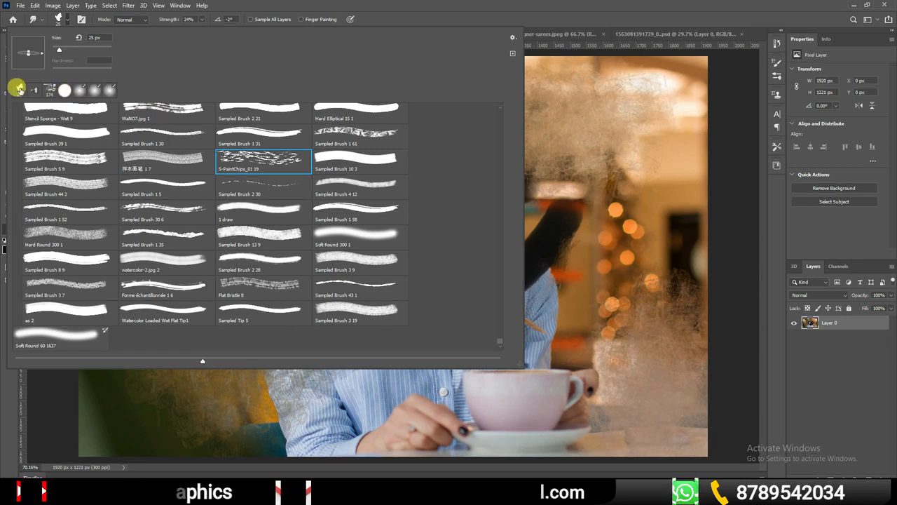
click(65, 89)
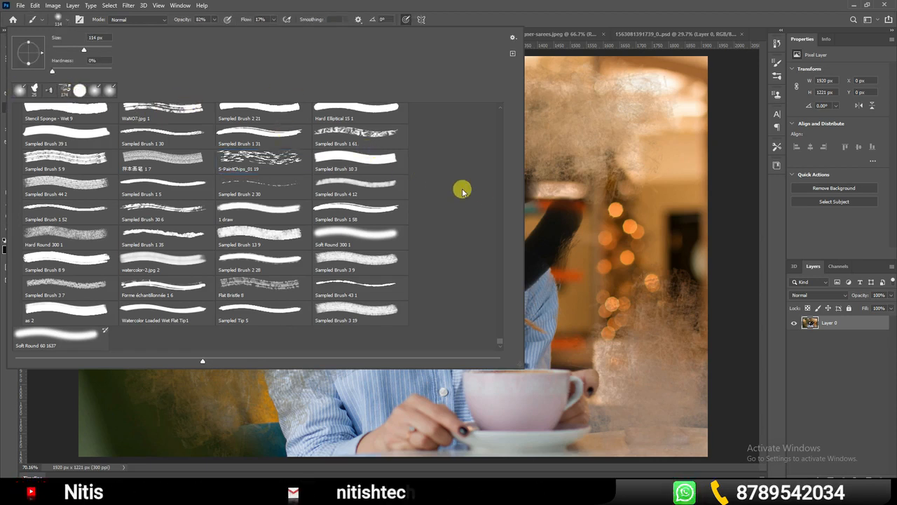
click(590, 208)
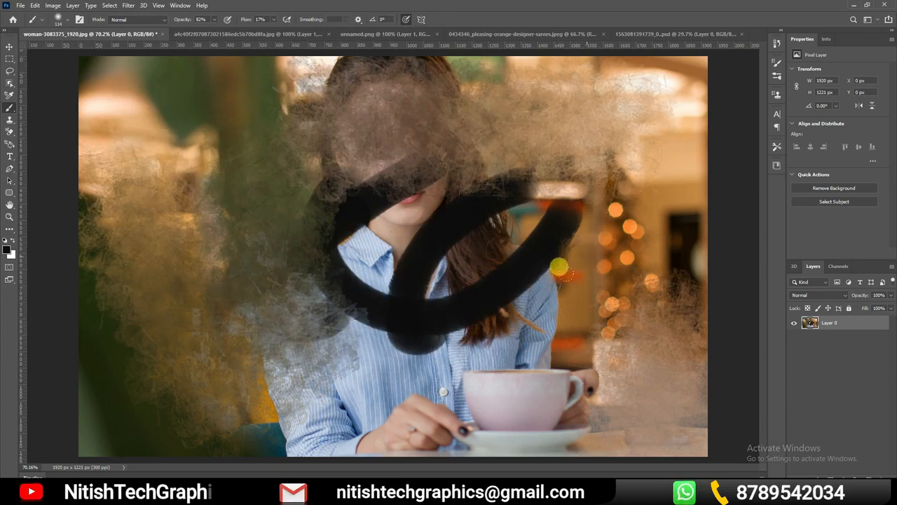
Draw overlapping freehand loops across the photo with the Pencil tool in black at 47% opacity
right_click(11, 111)
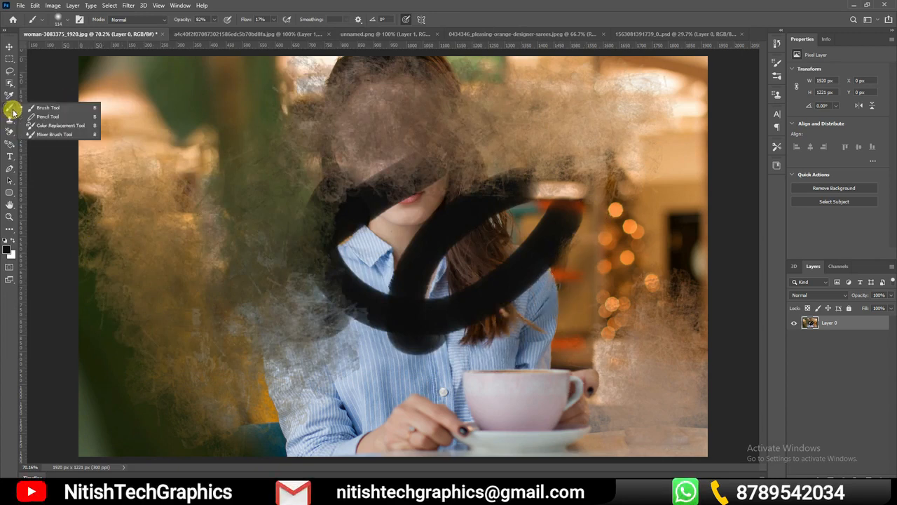
click(60, 116)
drag(236, 140, 330, 343)
mouse_move(213, 159)
mouse_down()
mouse_move(347, 150)
mouse_move(263, 293)
mouse_up()
mouse_move(254, 215)
mouse_down()
mouse_move(140, 304)
mouse_move(345, 283)
mouse_move(38, 106)
mouse_move(292, 297)
mouse_move(496, 275)
mouse_move(359, 351)
mouse_move(363, 395)
mouse_move(413, 205)
mouse_move(547, 262)
mouse_move(450, 342)
mouse_move(463, 234)
mouse_up()
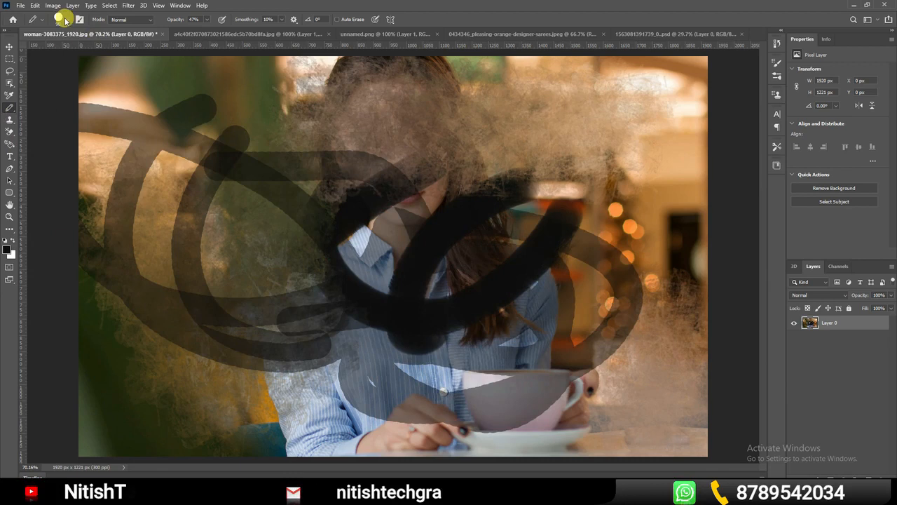
click(60, 19)
double_click(80, 109)
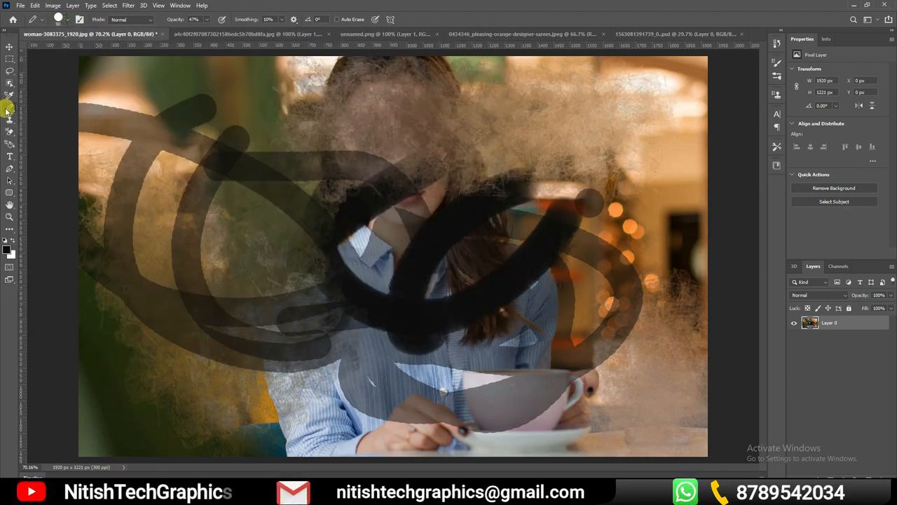
Recolour areas of the photo with freehand strokes of the Color Replacement Tool at 200 px and 30% tolerance
right_click(16, 110)
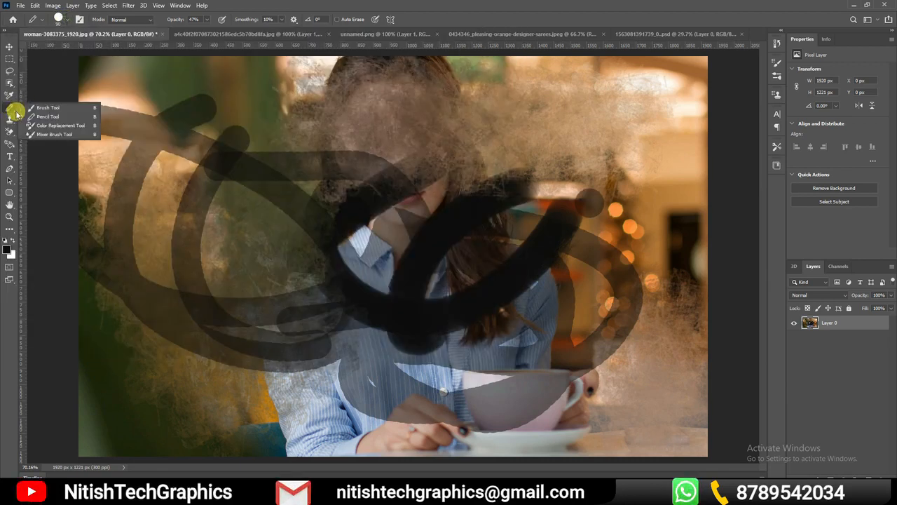
click(62, 126)
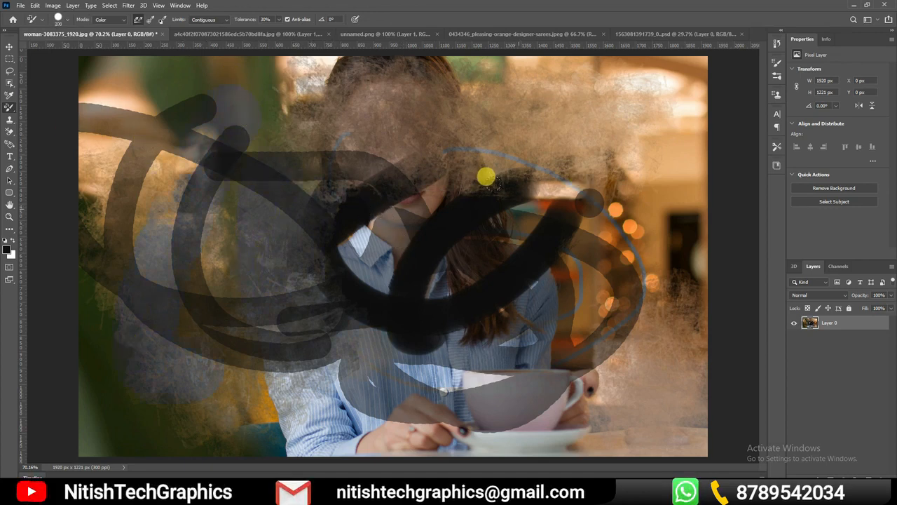
Smear the painted strokes and the woman together across the photo with the Mixer Brush enlarged to 300 px
right_click(10, 108)
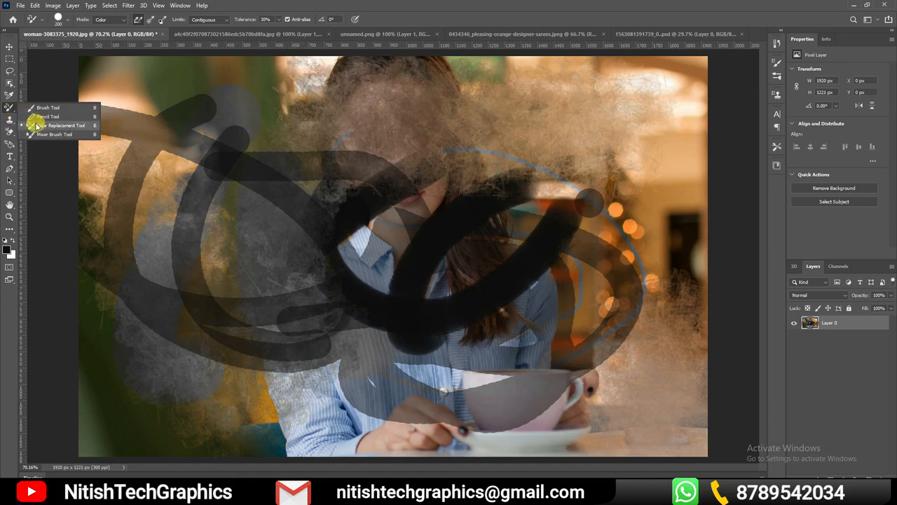
click(39, 127)
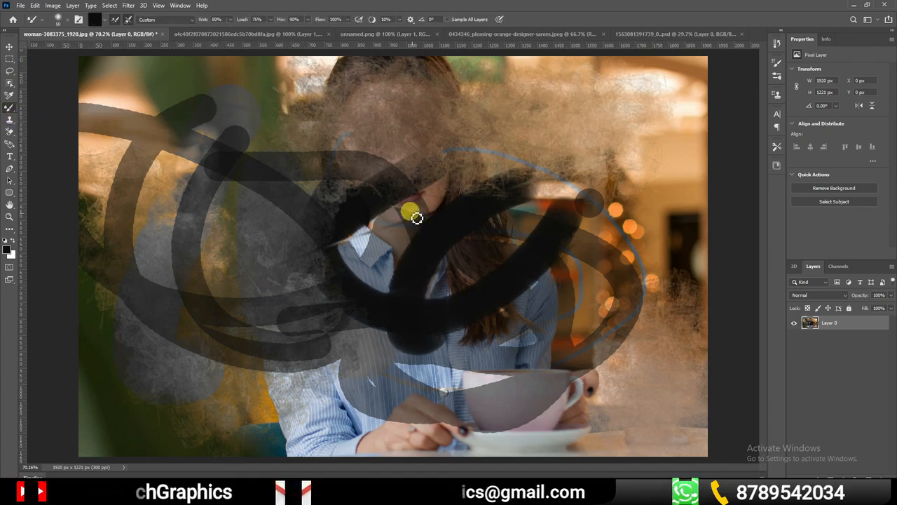
key(bracketright)
key(bracketright)
key(bracketright)
key(bracketright)
key(bracketright)
key(bracketright)
key(bracketright)
key(bracketright)
key(bracketright)
key(bracketright)
key(bracketright)
key(bracketright)
key(bracketright)
key(bracketright)
key(bracketright)
key(bracketright)
key(bracketright)
key(bracketright)
key(bracketright)
drag(523, 228, 390, 342)
mouse_move(592, 69)
mouse_down()
mouse_move(533, 220)
mouse_move(526, 297)
mouse_move(367, 272)
mouse_up()
mouse_move(122, 168)
mouse_down()
mouse_move(122, 75)
mouse_move(398, 175)
mouse_move(273, 298)
mouse_up()
mouse_move(9, 205)
mouse_down()
mouse_move(138, 278)
mouse_move(589, 280)
mouse_move(192, 206)
mouse_up()
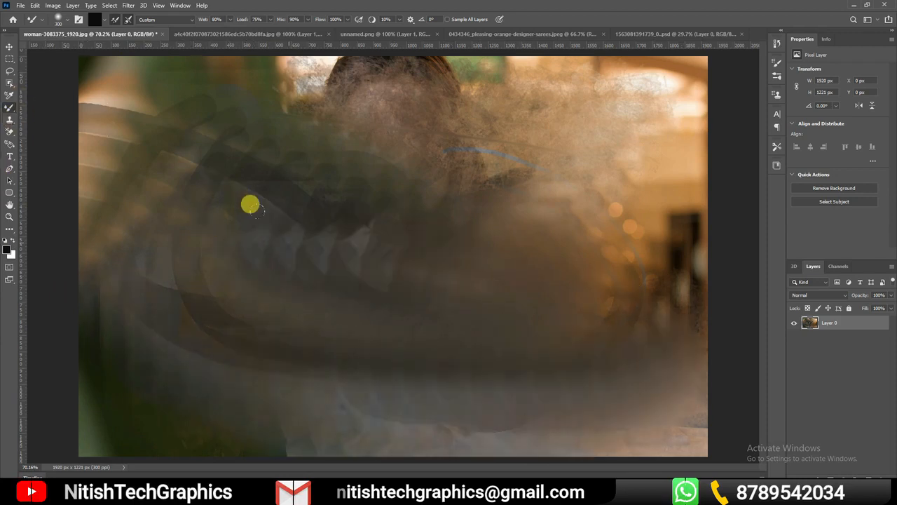
Reduce the Mixer Brush to 150 px while blending the dark area in the middle of the photo
key(bracketleft)
key(bracketleft)
key(bracketleft)
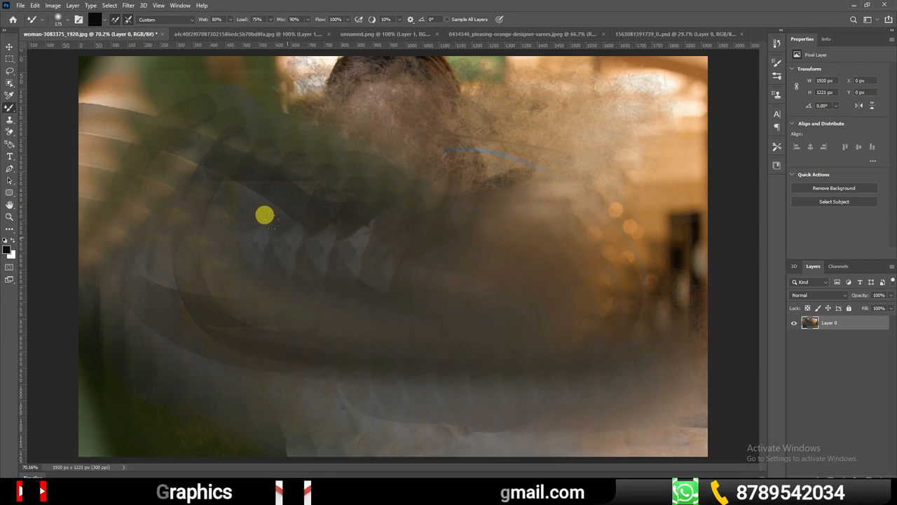
key(bracketleft)
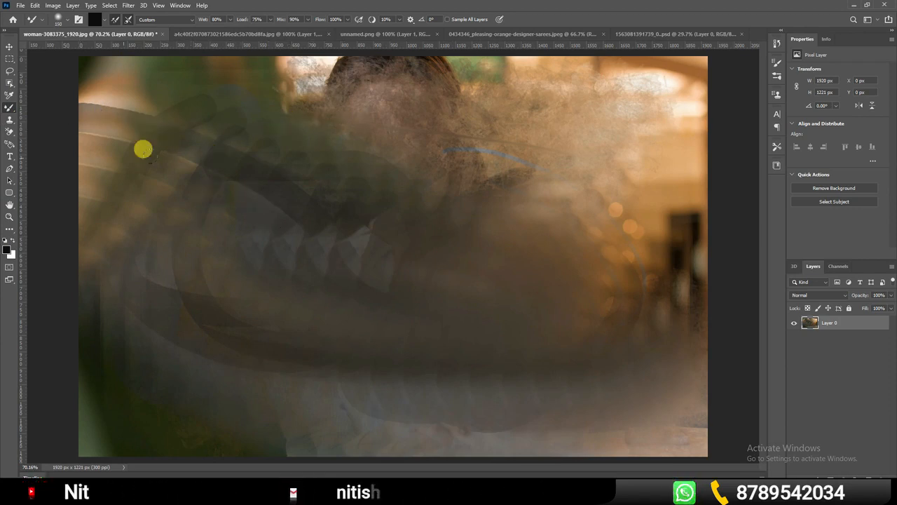
right_click(12, 110)
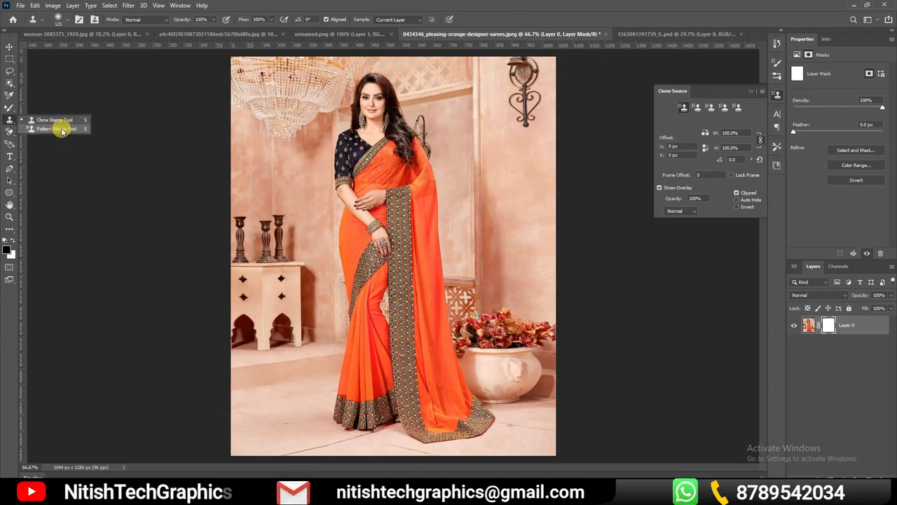
click(42, 129)
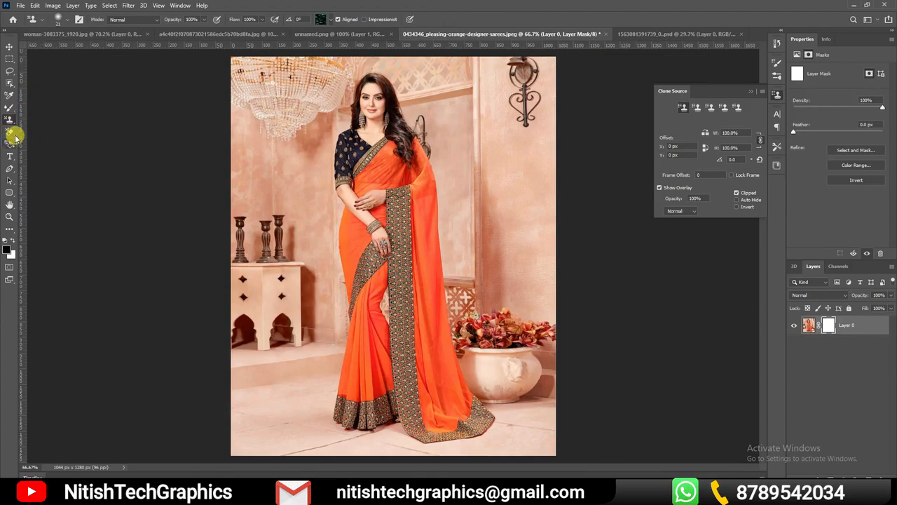
Erase freehand loops and strokes across the orange saree photo on Layer 0's image with the Eraser Tool at 20 px and 100% opacity
click(14, 133)
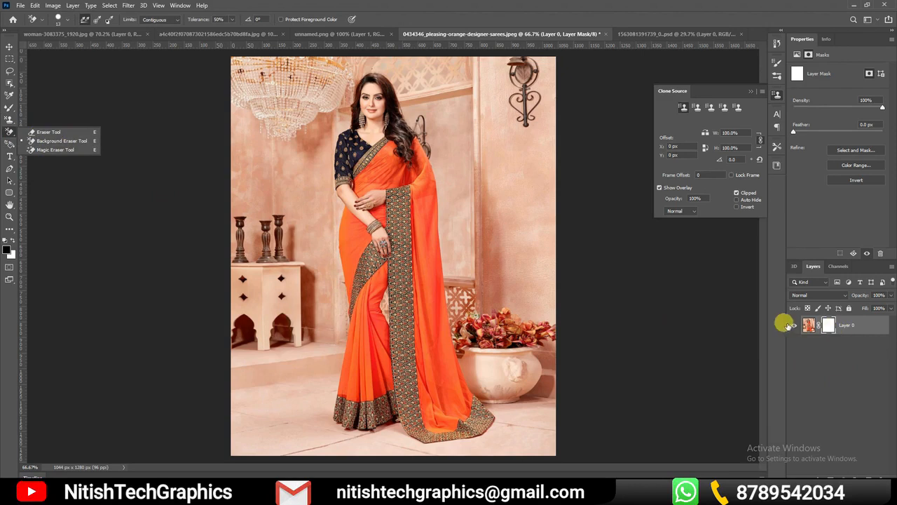
click(807, 325)
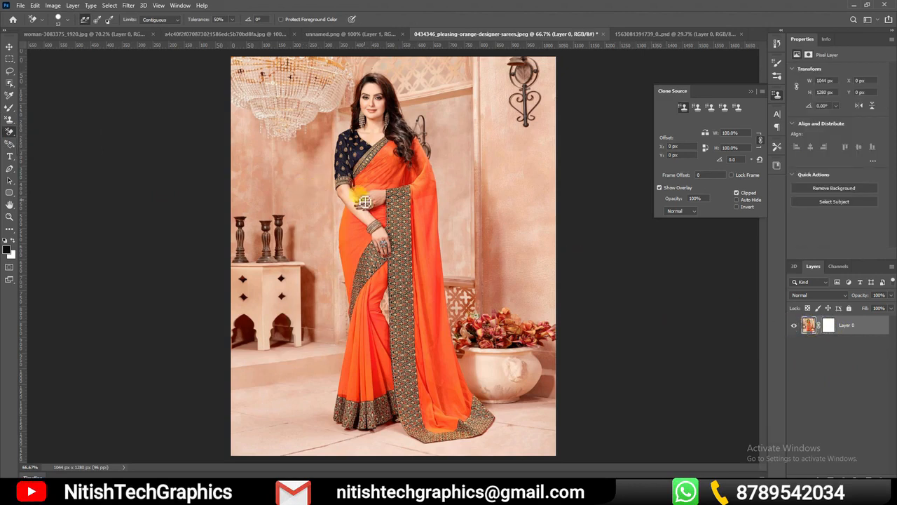
click(11, 131)
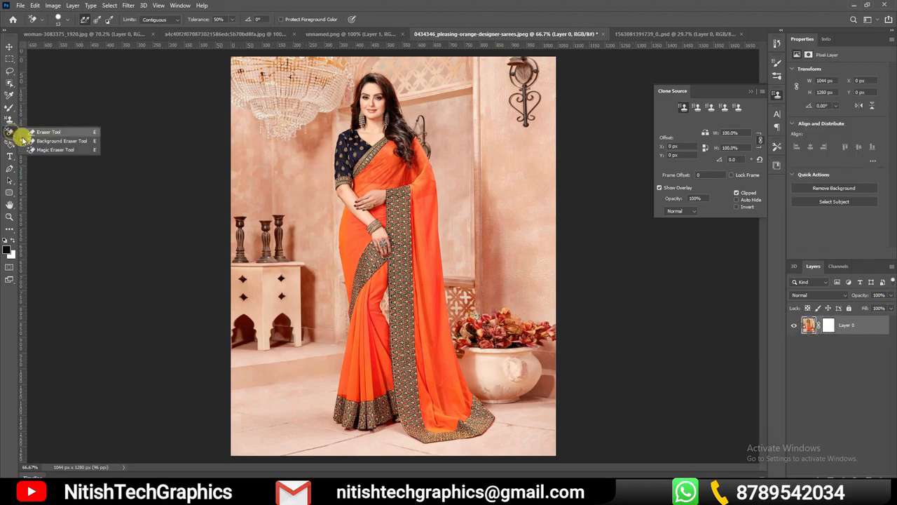
click(59, 128)
mouse_move(400, 184)
mouse_down()
mouse_move(299, 259)
mouse_move(515, 162)
mouse_move(297, 202)
mouse_move(412, 215)
mouse_move(407, 194)
mouse_move(475, 205)
mouse_move(356, 321)
mouse_up()
drag(562, 187, 408, 315)
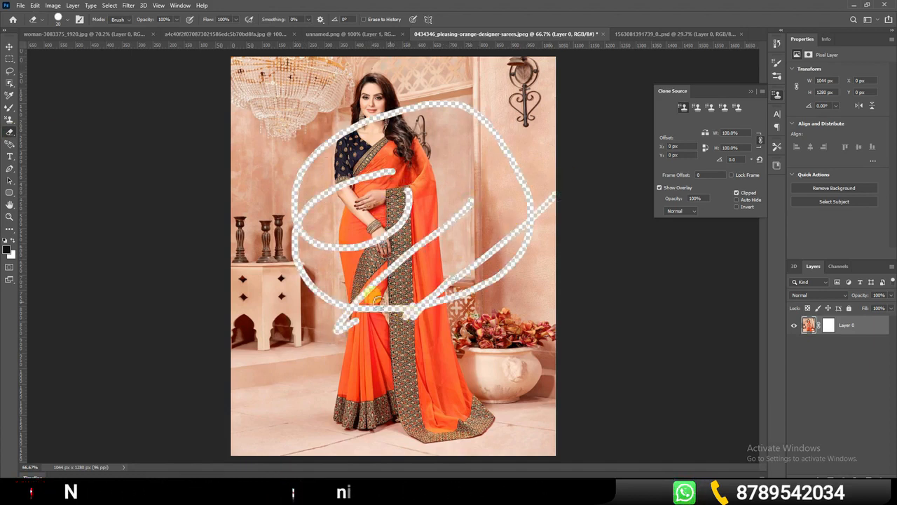
drag(325, 282, 490, 327)
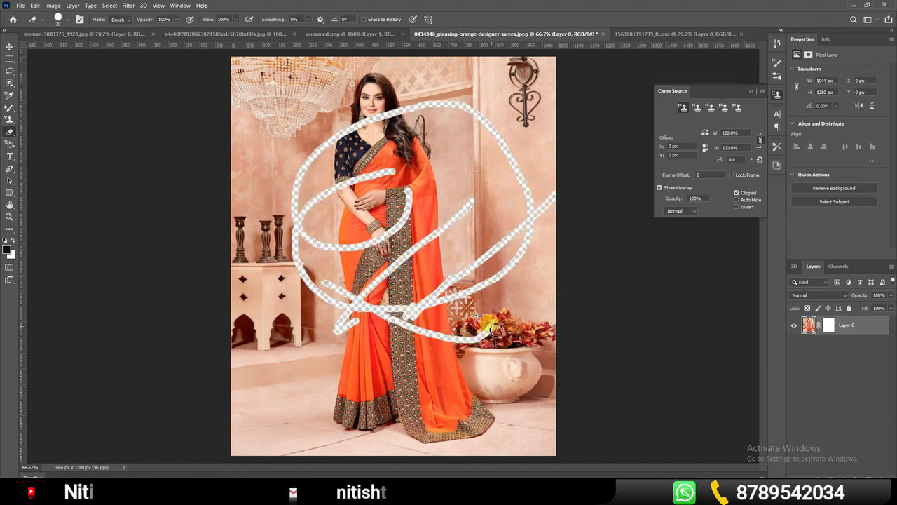
Erase a short curved stroke from the smeared woman-3083375_1920.jpg photo with the 20 px Eraser Tool and open the eraser's brush settings
click(207, 34)
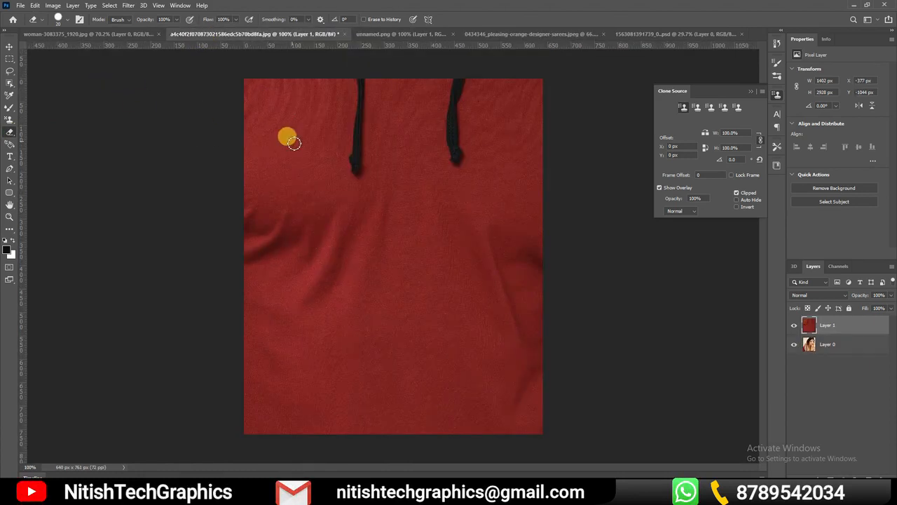
click(105, 34)
drag(346, 137, 317, 251)
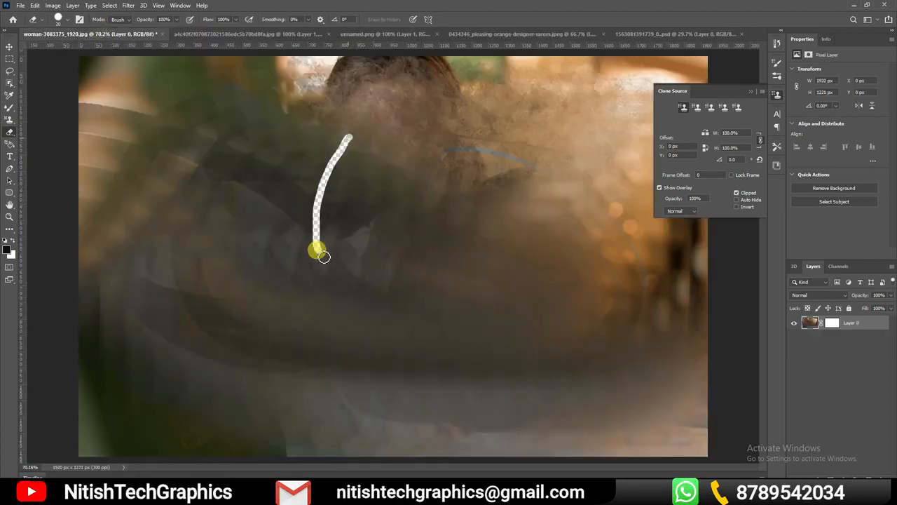
click(60, 19)
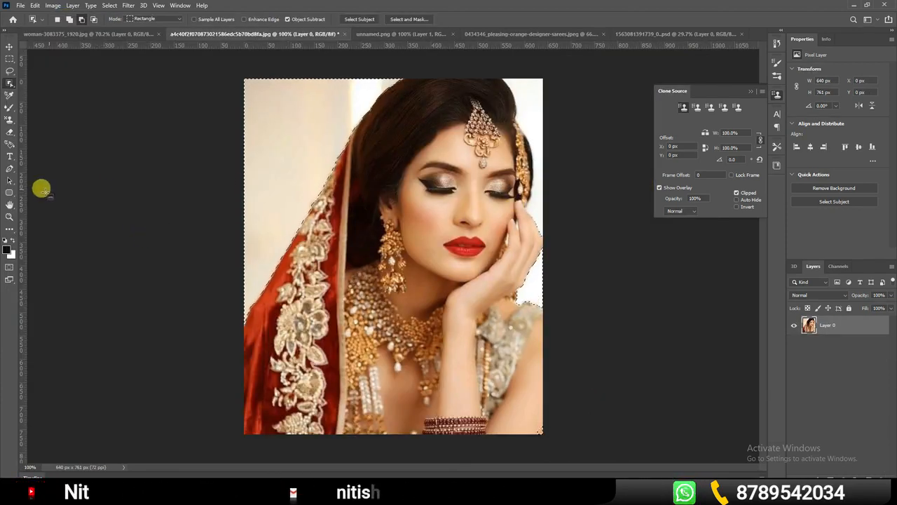
Erase the pale background beside the bride's red veil inside the selection with a soft Eraser, enlarging the brush from 20 to 45 px
click(12, 133)
right_click(13, 137)
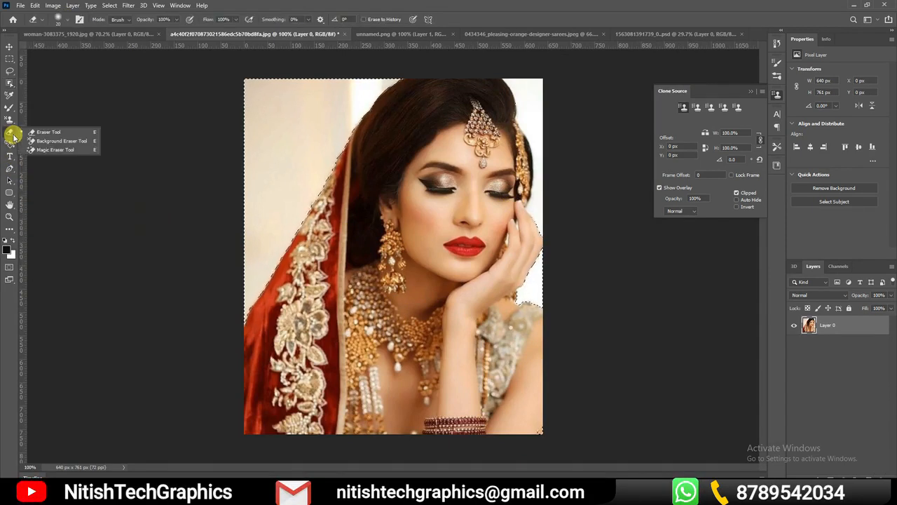
click(47, 132)
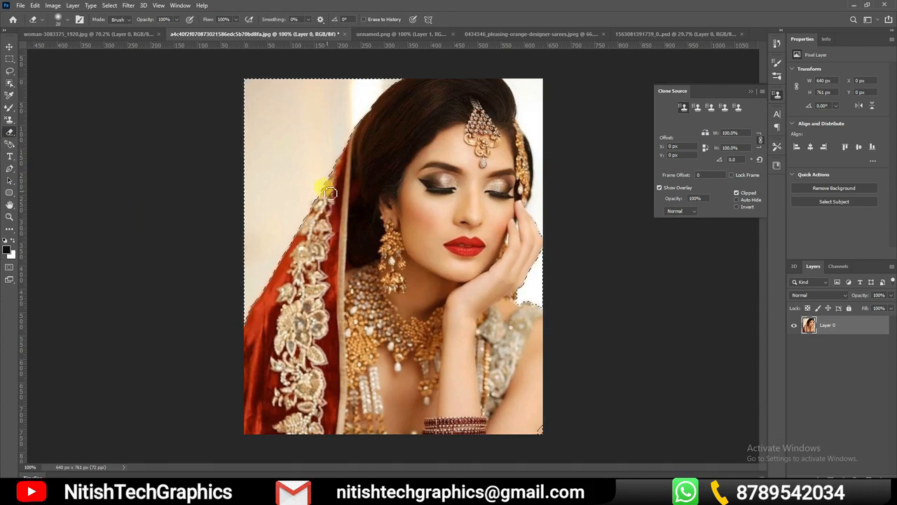
mouse_move(323, 193)
mouse_down()
mouse_move(264, 295)
mouse_move(268, 265)
mouse_up()
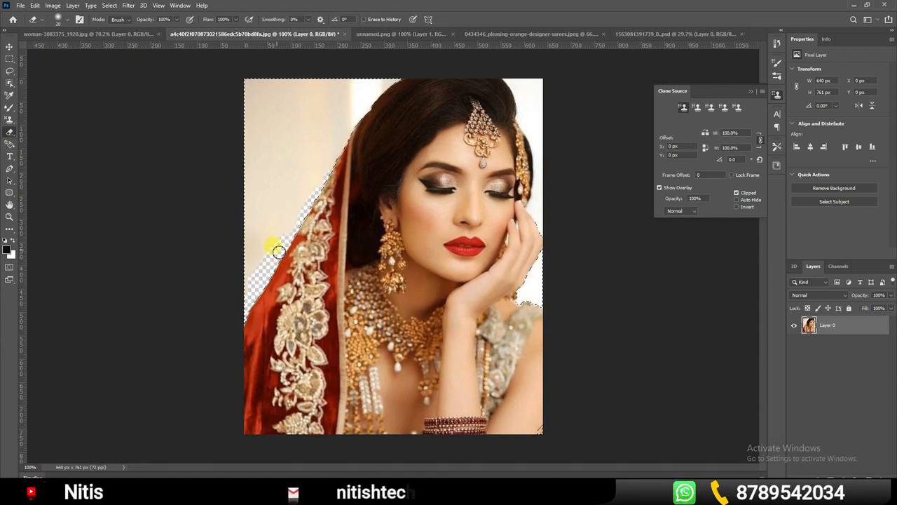
mouse_move(261, 268)
mouse_down()
mouse_move(311, 136)
mouse_move(306, 187)
mouse_move(232, 302)
mouse_up()
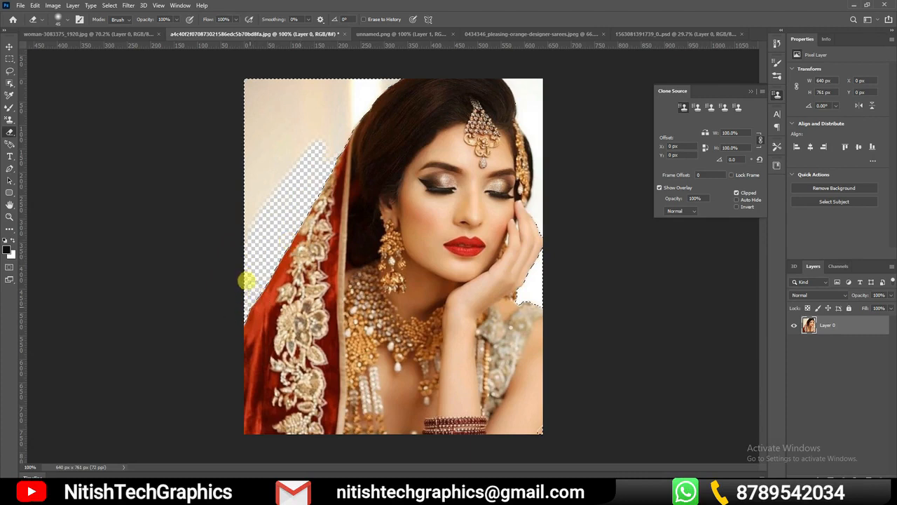
Erase more of the background with the Background Eraser Tool at 50% tolerance and clear the rest with the Magic Eraser Tool at tolerance 32
click(9, 136)
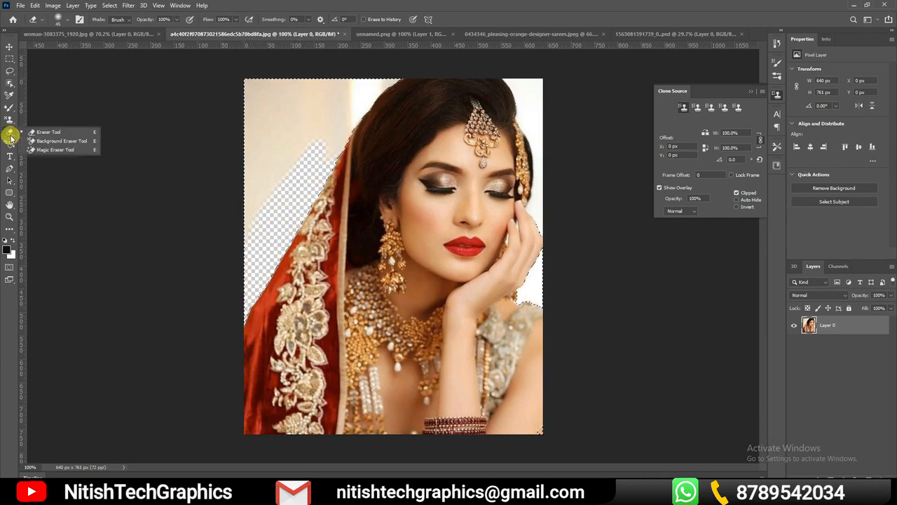
click(63, 141)
drag(325, 165, 256, 184)
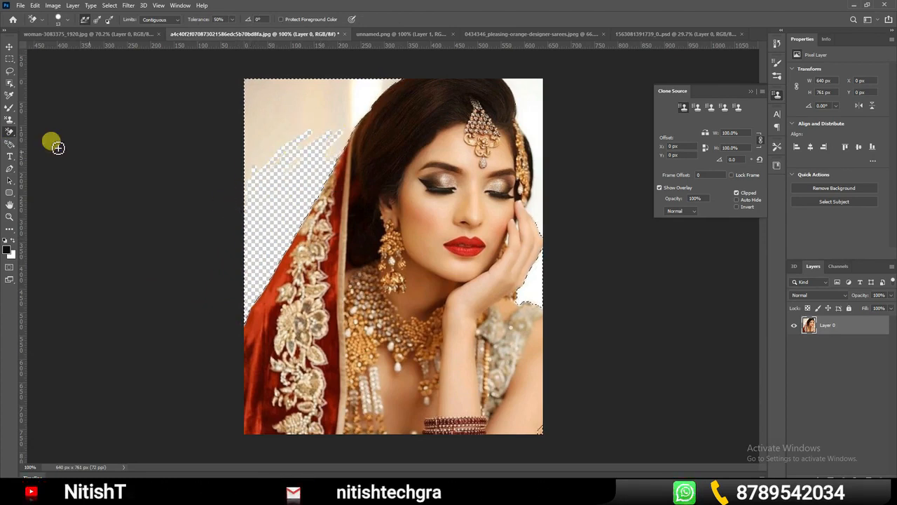
right_click(11, 132)
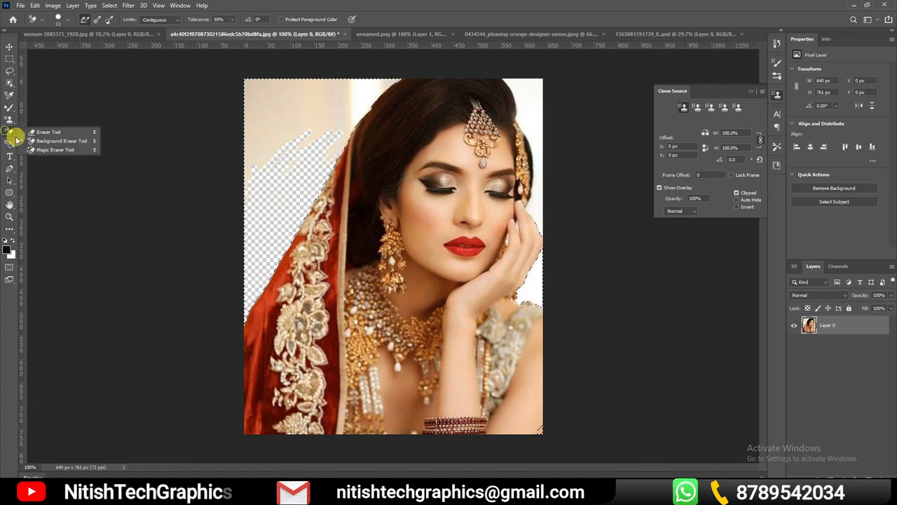
click(61, 147)
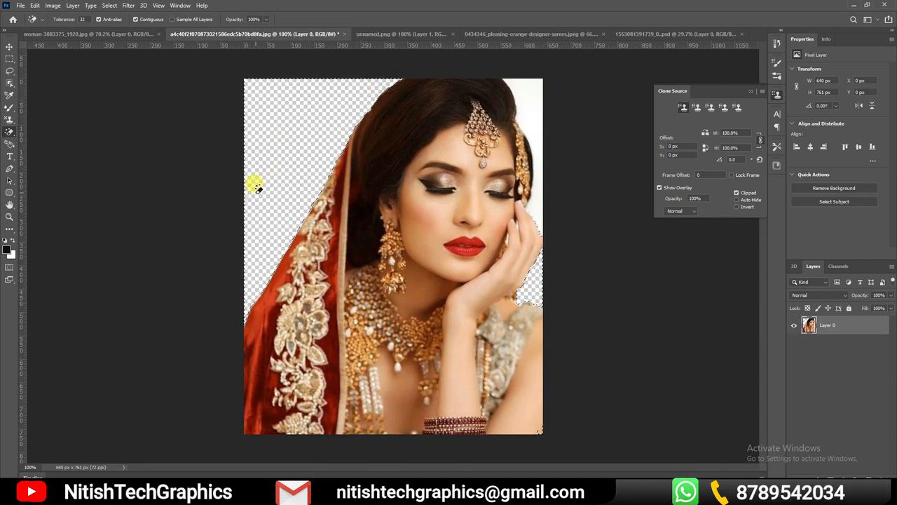
right_click(9, 131)
click(35, 144)
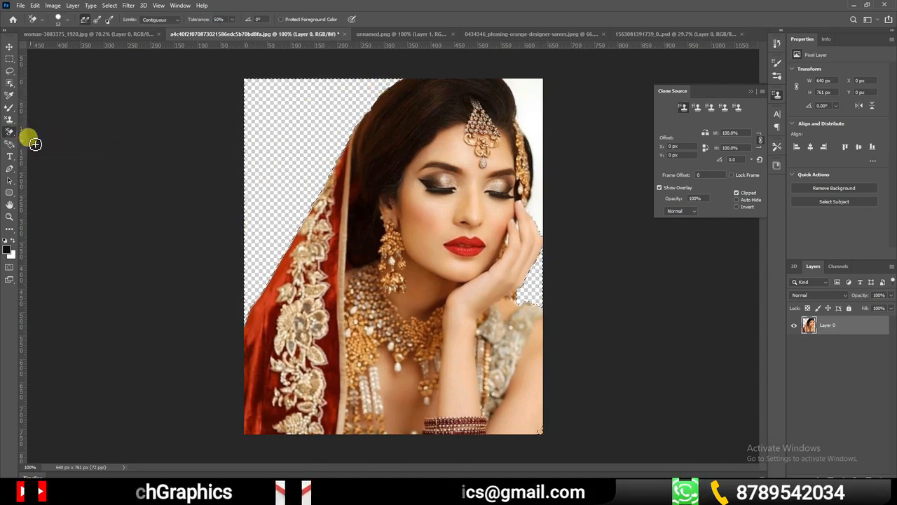
right_click(9, 131)
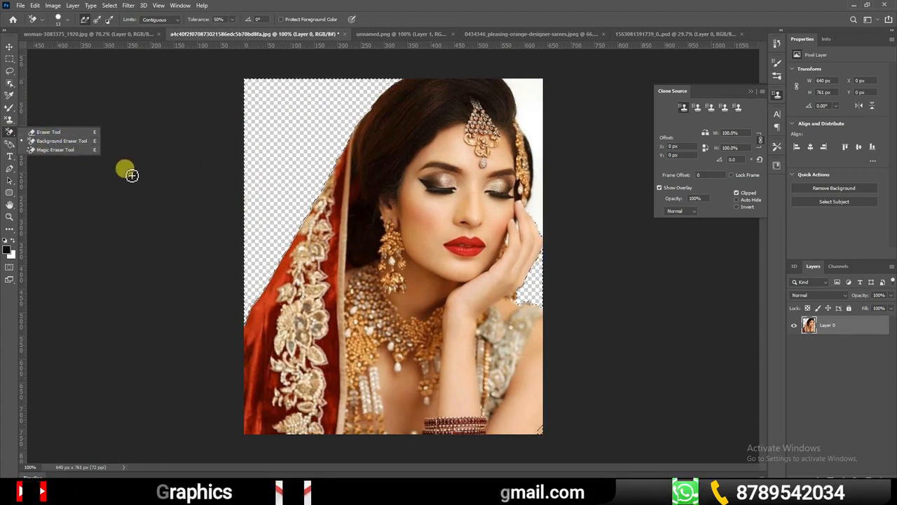
click(61, 184)
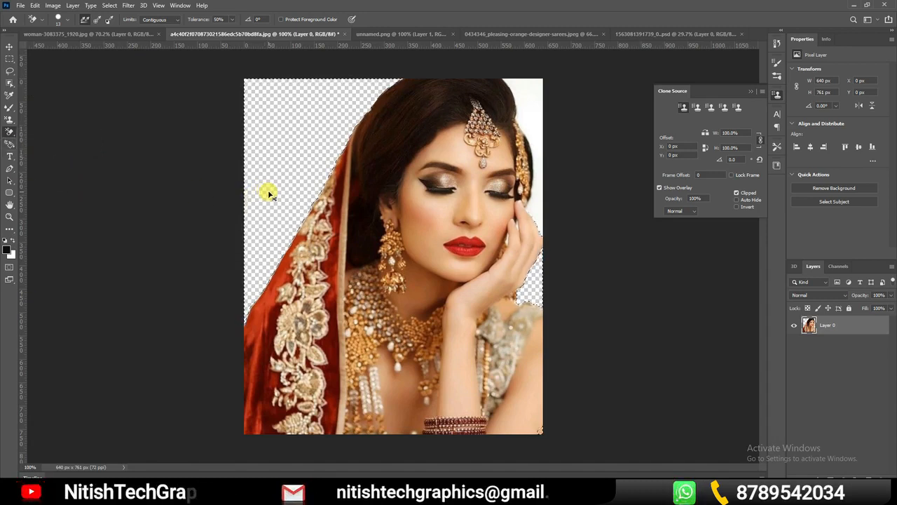
Clear the selection around the bride and collapse the Clone Source panel
key(ctrl+d)
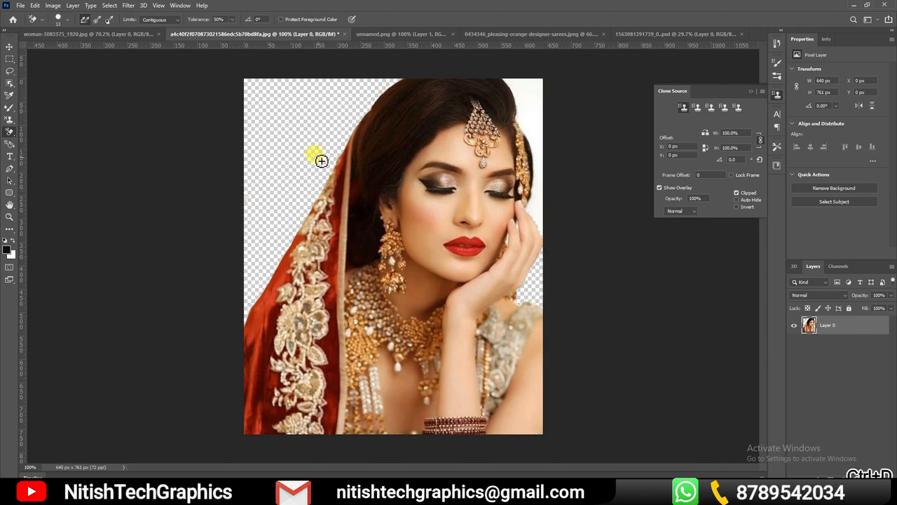
click(753, 92)
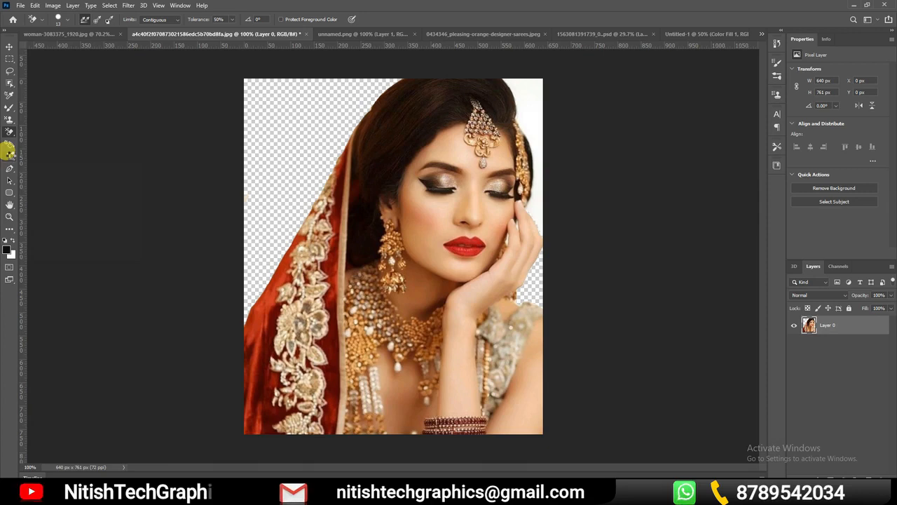
Add the presenter's first name as white horizontal text over the bride's necklace in Adobe Devanagari Regular at 133.43 pt
click(9, 154)
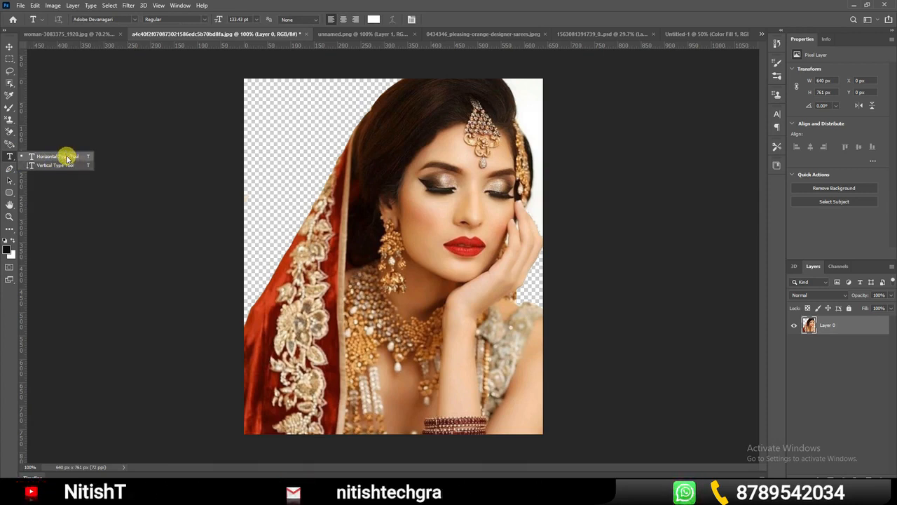
click(9, 157)
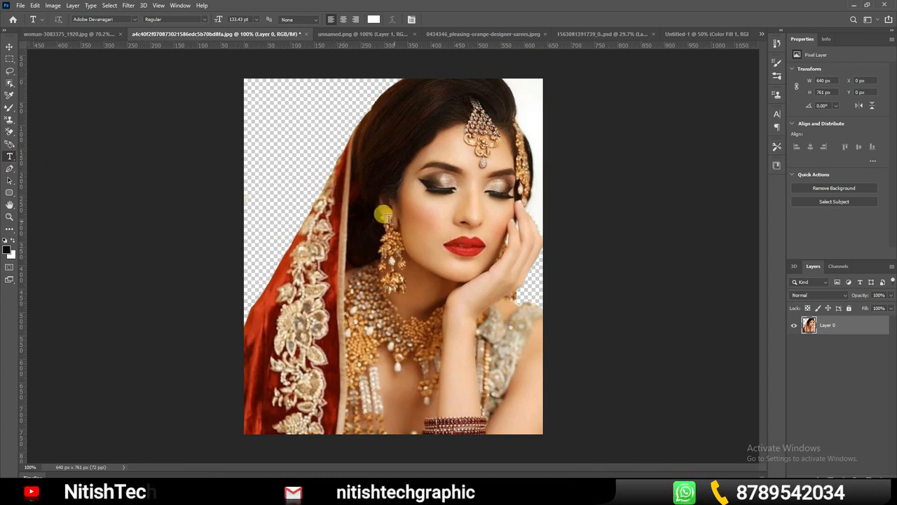
key(ctrl+z)
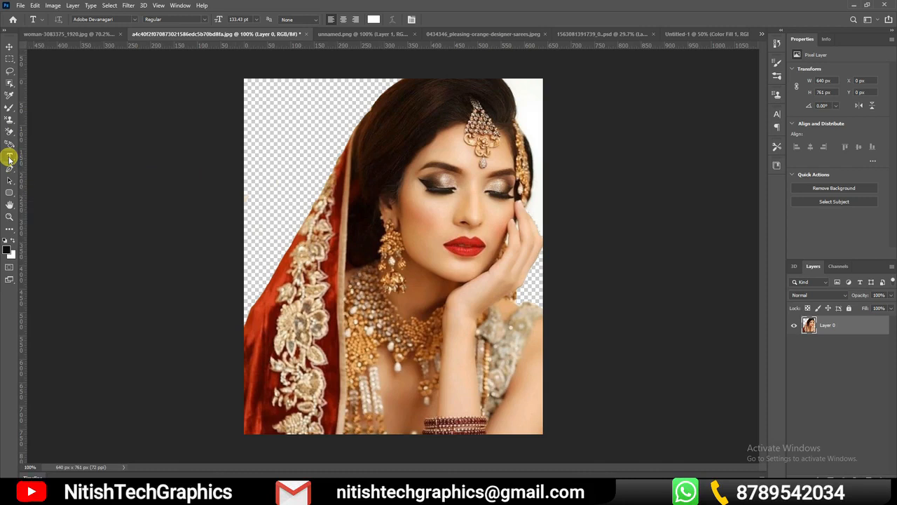
click(335, 304)
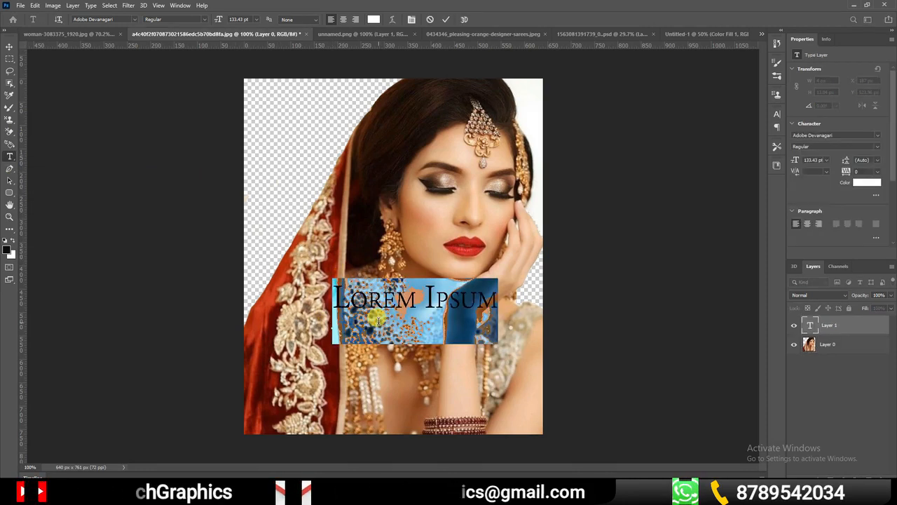
text(NIT)
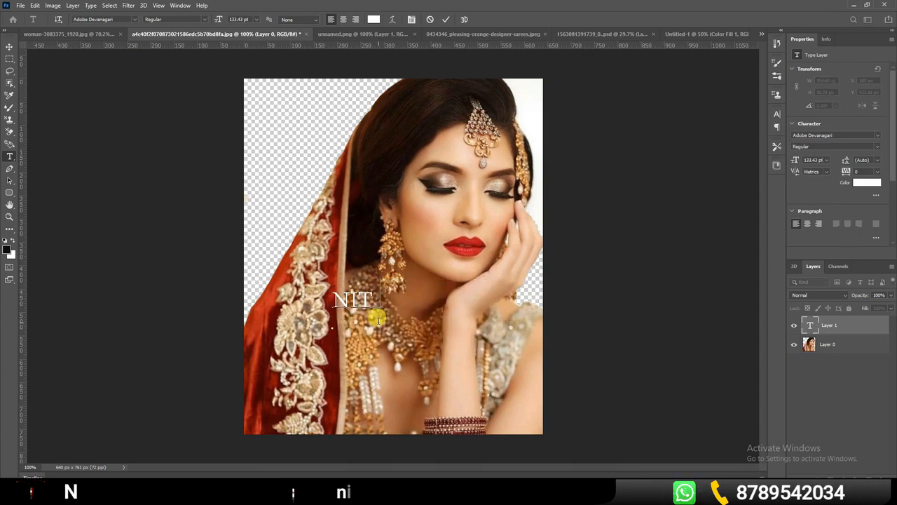
text(ISH)
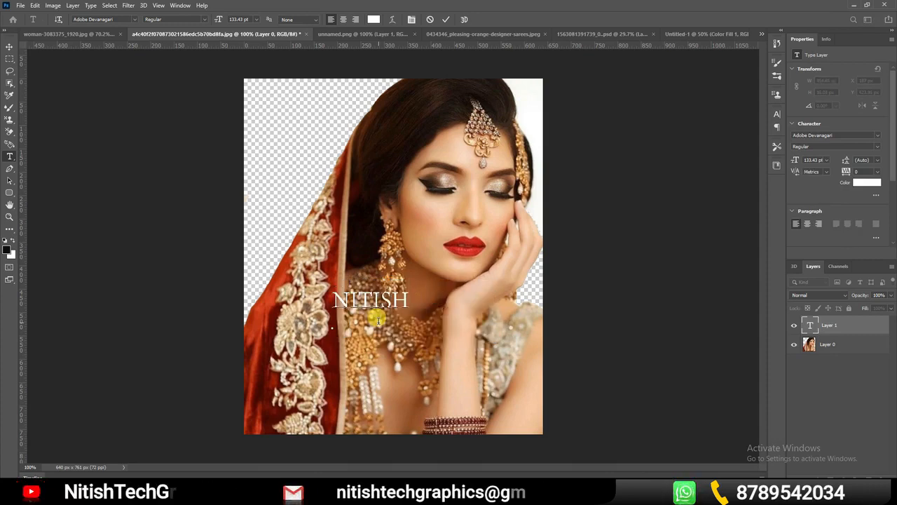
click(446, 20)
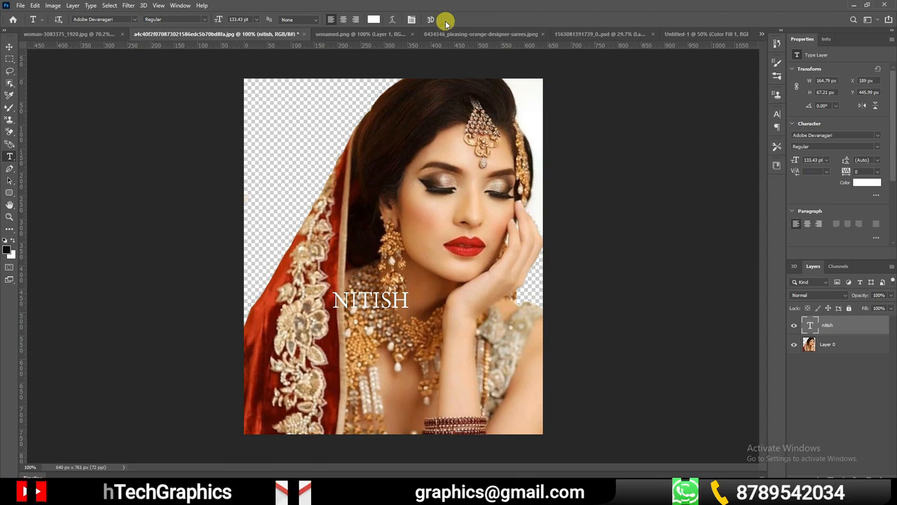
Enlarge the name text to about 246% width and 290% height and position it across the bride's necklace
click(10, 47)
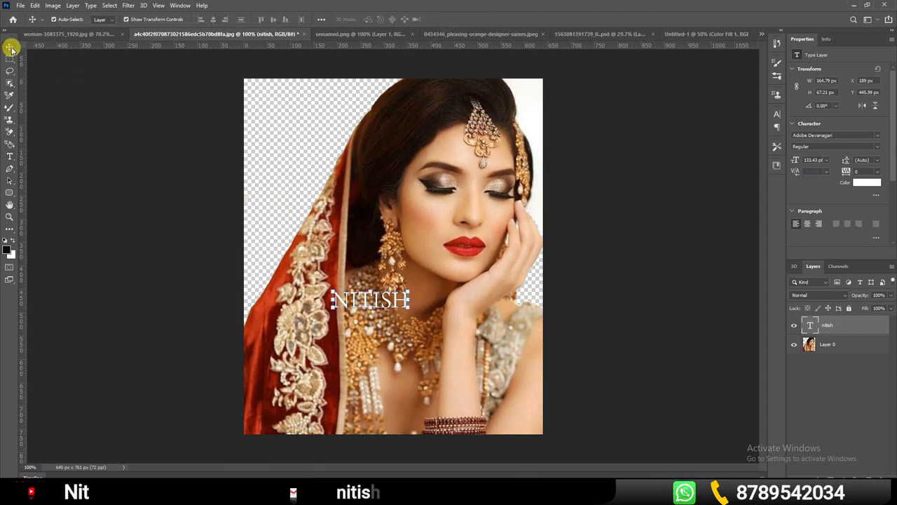
drag(376, 314, 476, 425)
drag(426, 376, 421, 339)
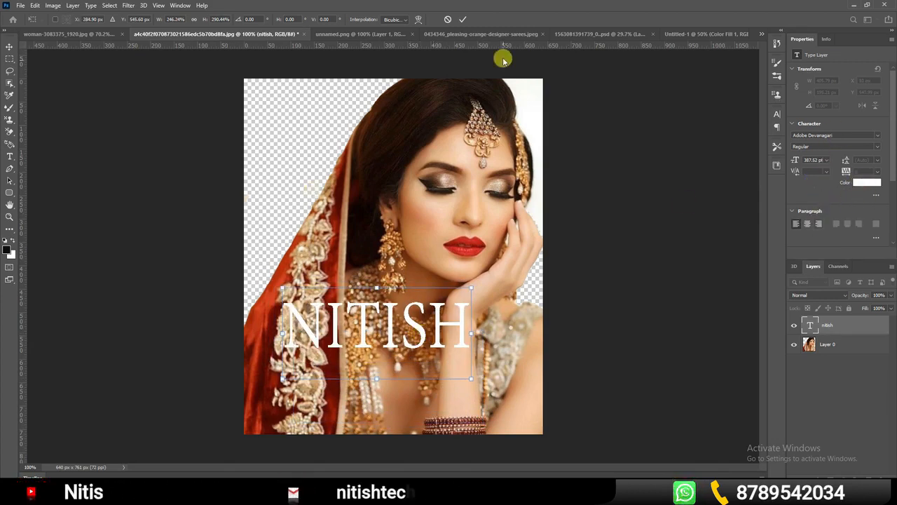
Recolour the whole name text on the bride photo to blue, hex 0024ff
click(10, 157)
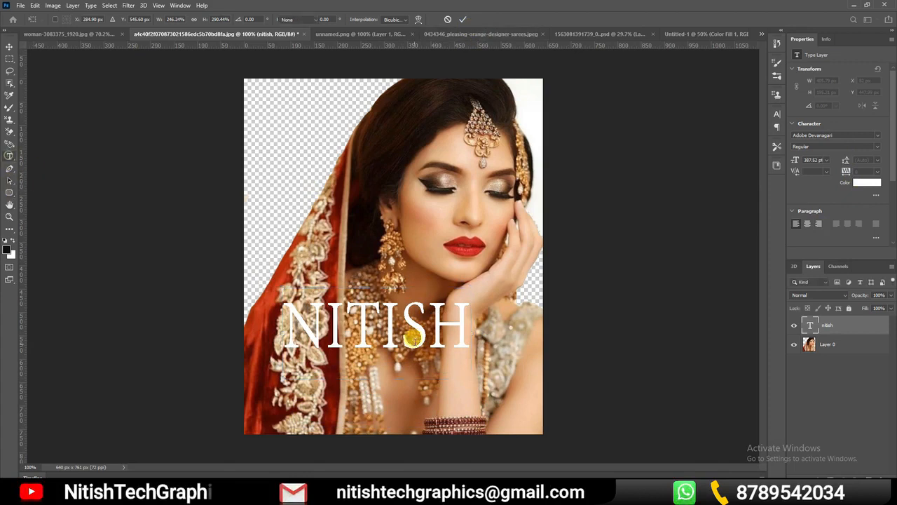
click(406, 330)
key(ctrl+a)
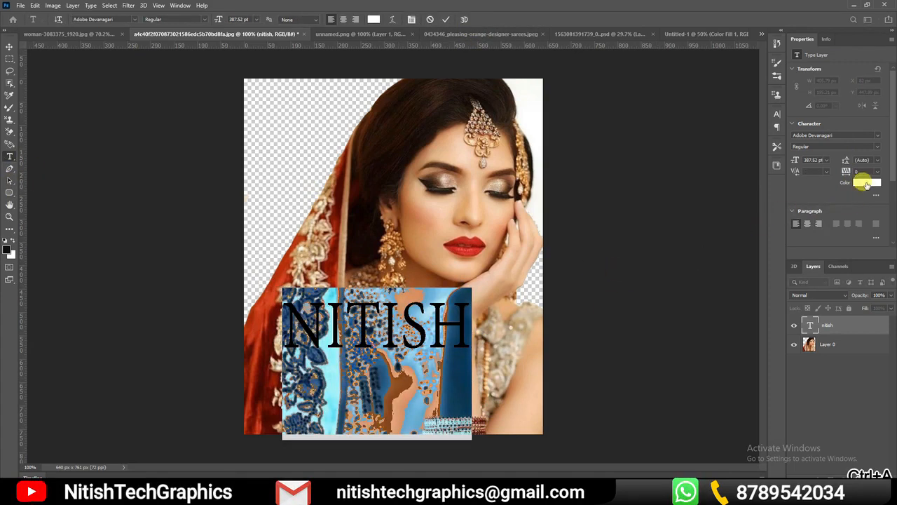
click(866, 184)
drag(538, 154, 546, 90)
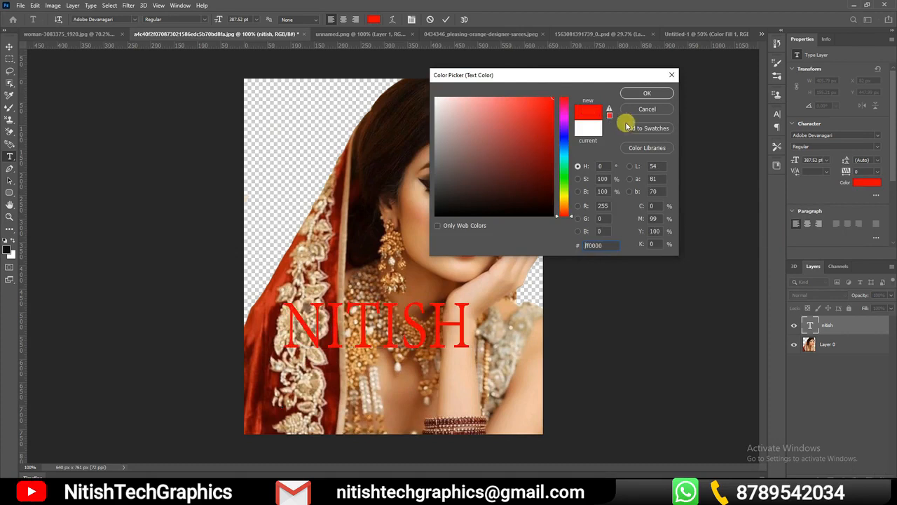
drag(561, 124, 557, 138)
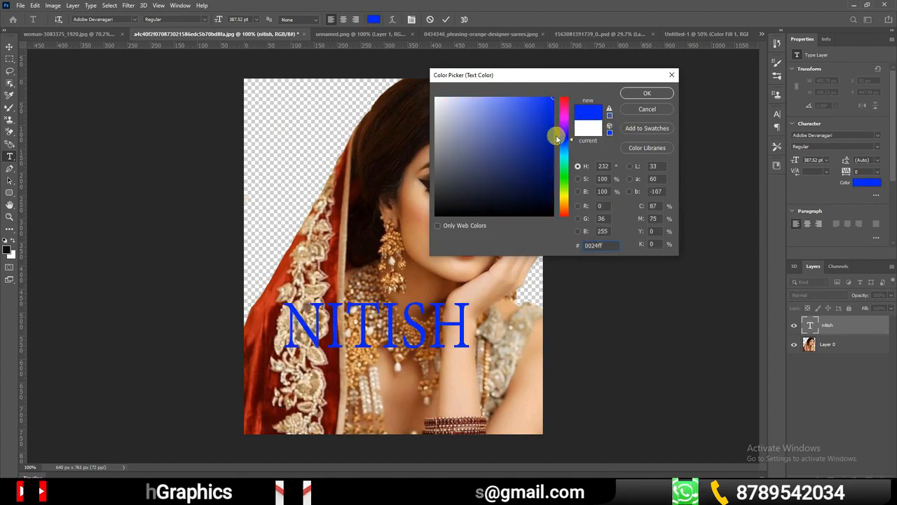
click(652, 93)
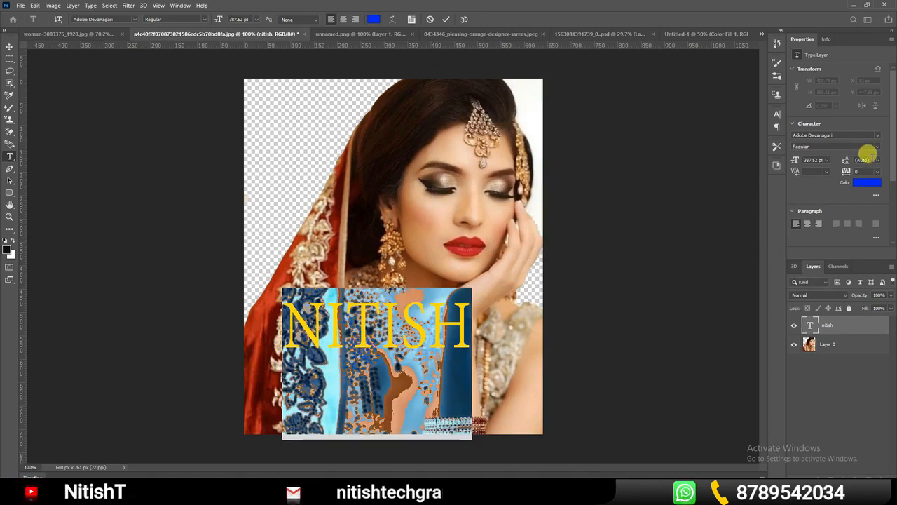
Try centre and right alignment on the name text and return it to left alignment
click(808, 223)
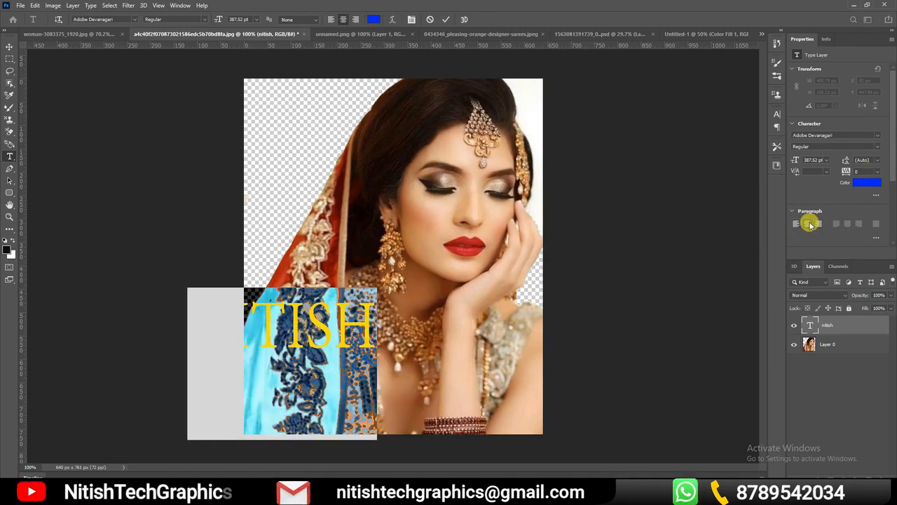
click(818, 223)
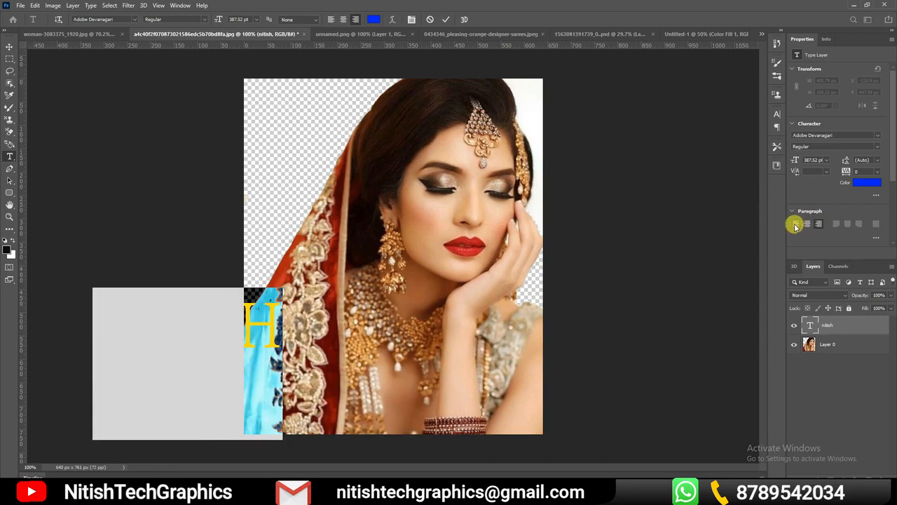
click(795, 224)
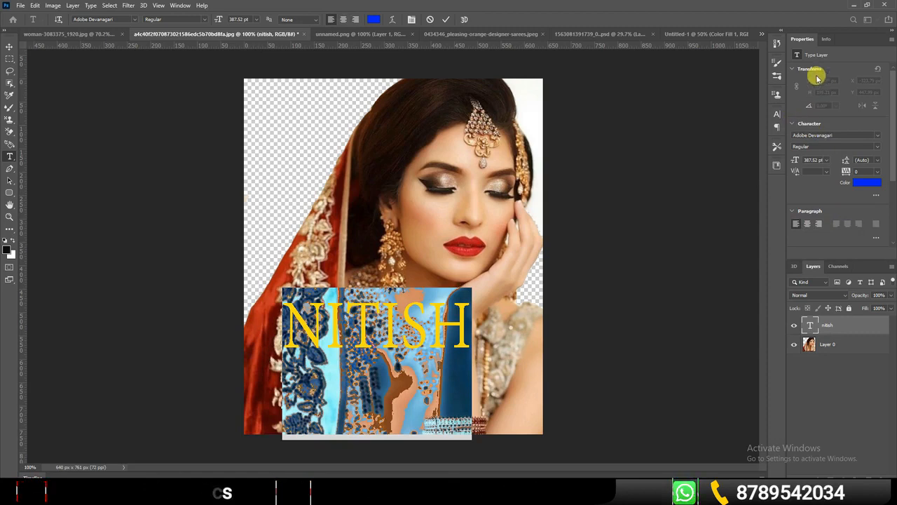
Apply underline and strikethrough to the name text and move it slightly higher over the bride's necklace
click(792, 123)
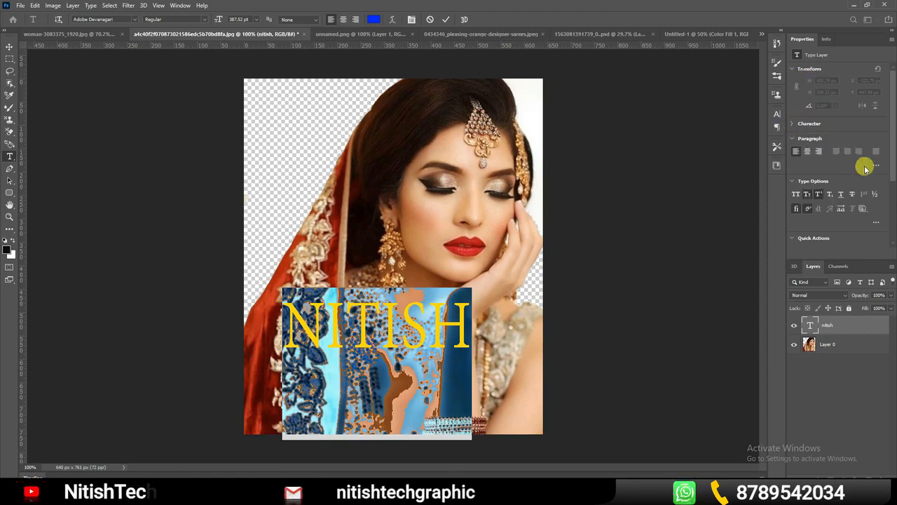
click(824, 195)
click(840, 198)
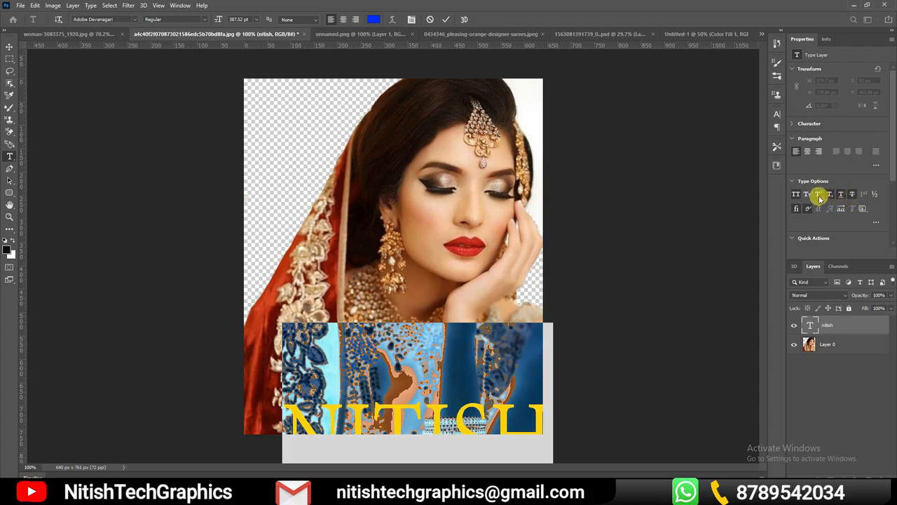
click(818, 197)
click(806, 196)
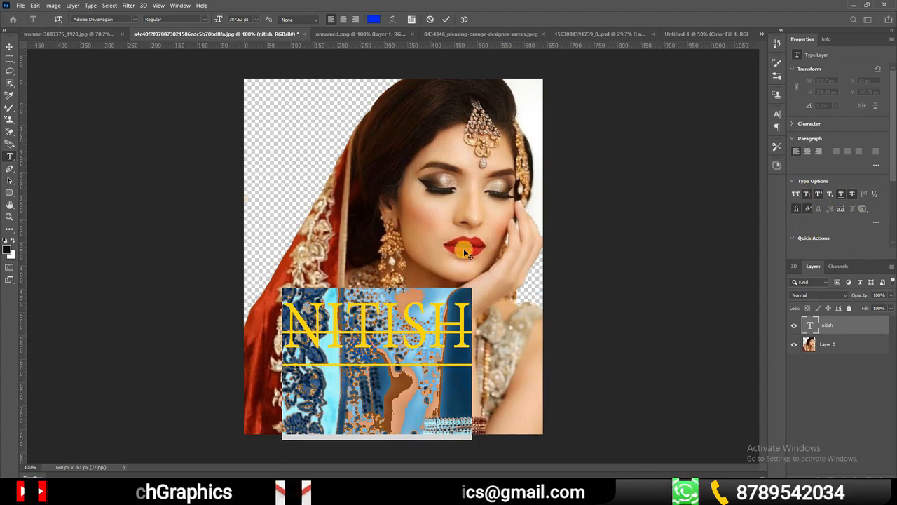
click(10, 47)
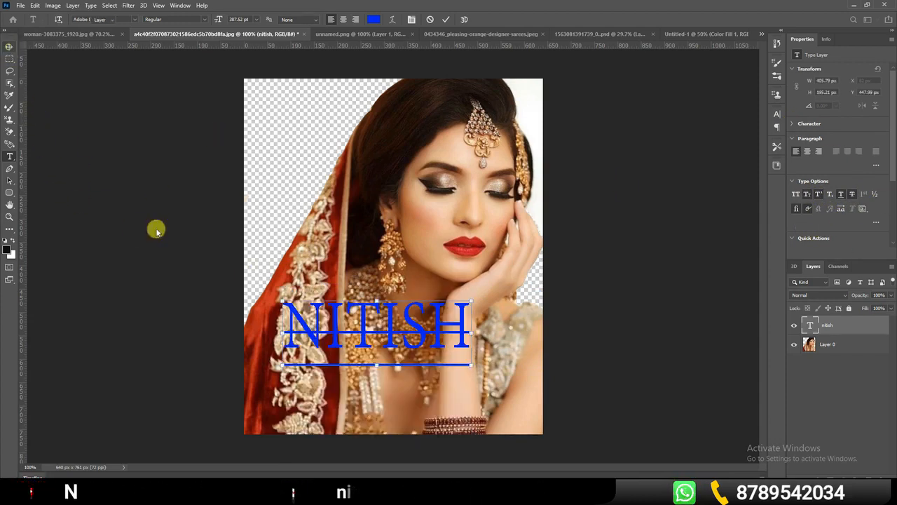
drag(371, 335, 369, 311)
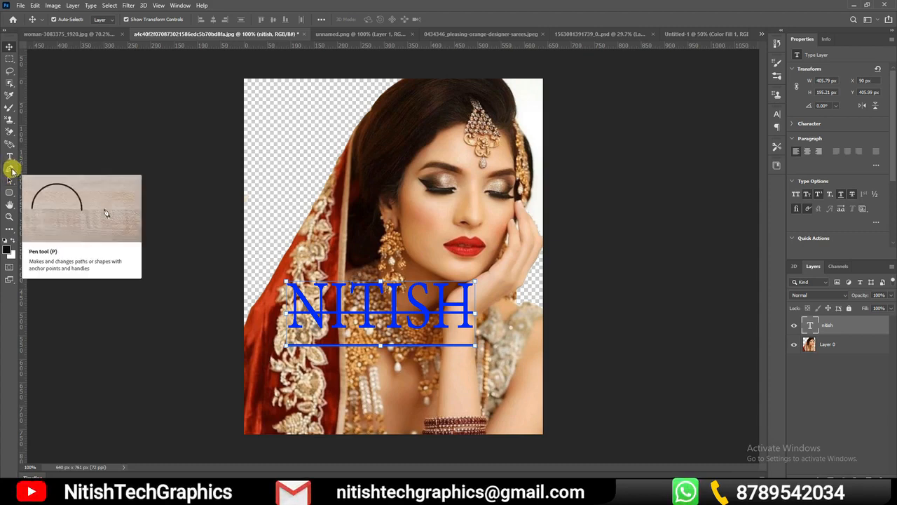
Choose the Pen tool and, in the orange saree photo, undo the transparent strokes across the woman
click(11, 169)
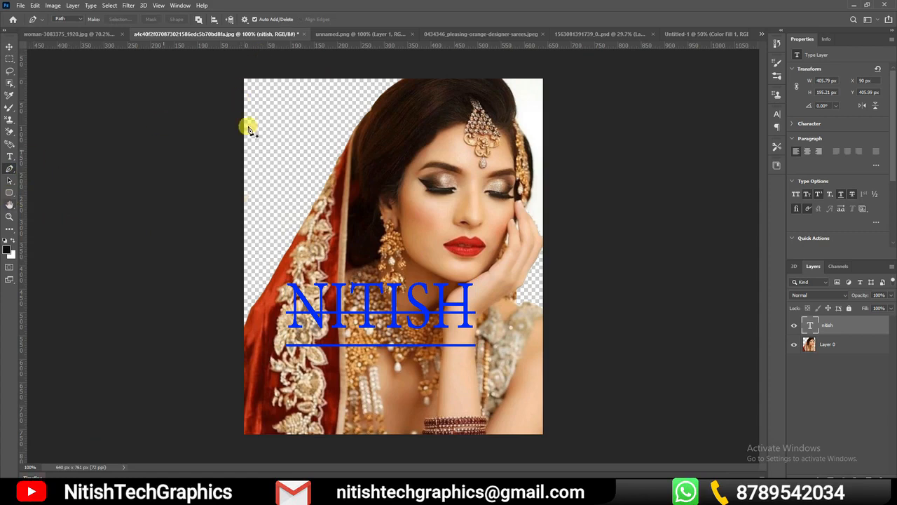
click(82, 33)
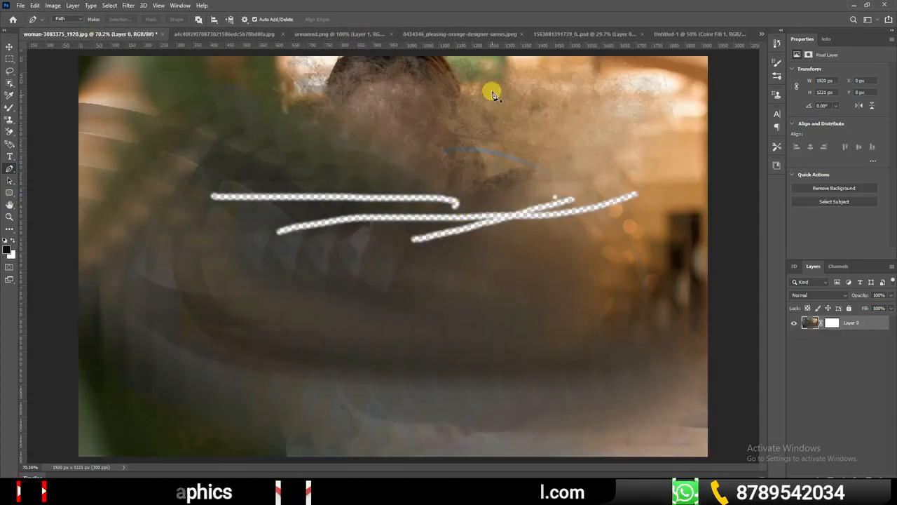
click(481, 33)
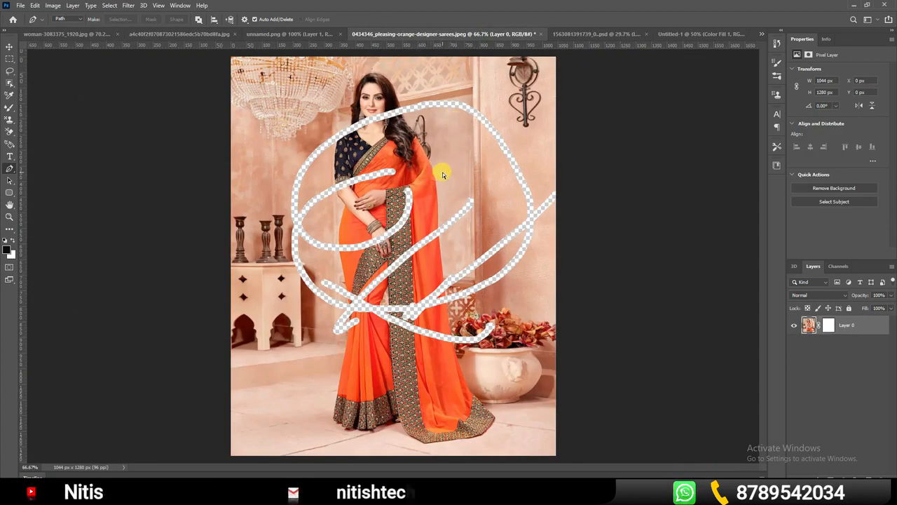
key(ctrl+z)
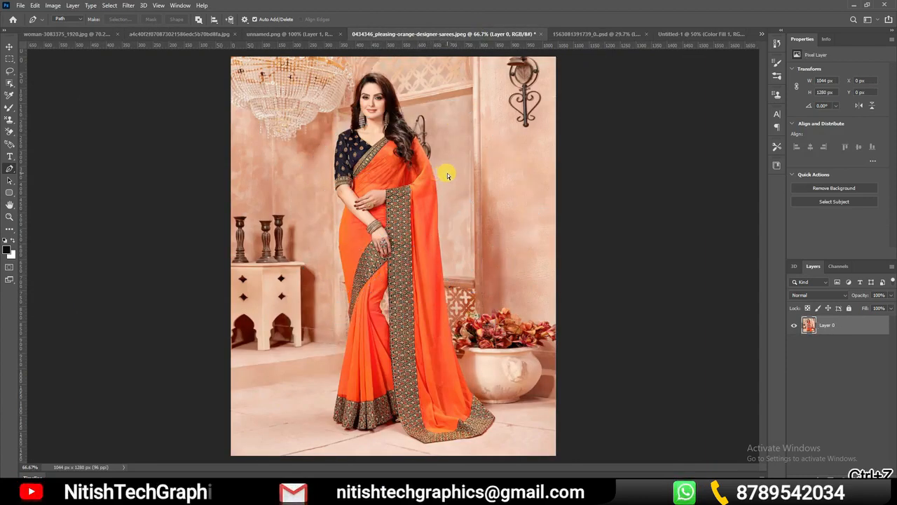
Start a Pen path beside the woman's waist and trace it up the hip to her forearm
ctrl+click(391, 129)
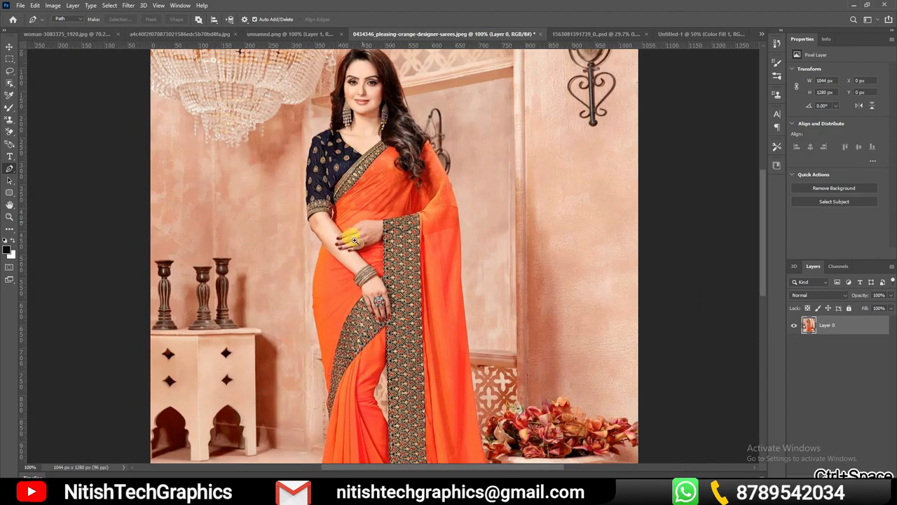
click(286, 277)
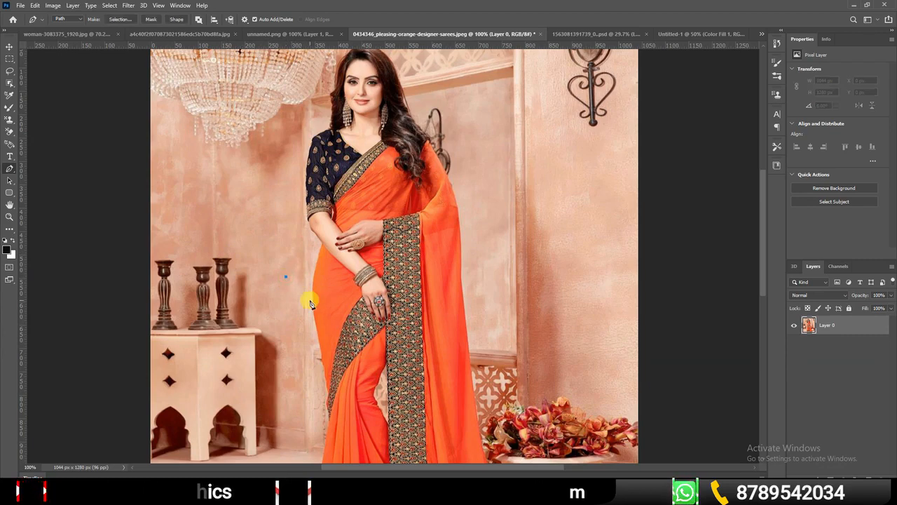
click(311, 287)
ctrl+click(317, 258)
ctrl+click(319, 257)
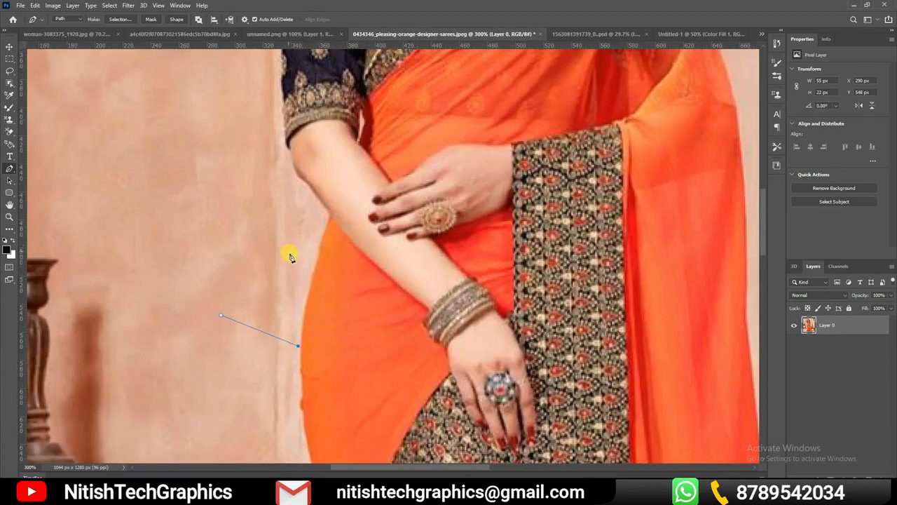
drag(320, 236, 333, 200)
mouse_move(325, 195)
mouse_down()
mouse_move(343, 197)
mouse_move(295, 176)
mouse_move(380, 200)
mouse_move(318, 183)
mouse_move(337, 196)
mouse_move(328, 200)
mouse_up()
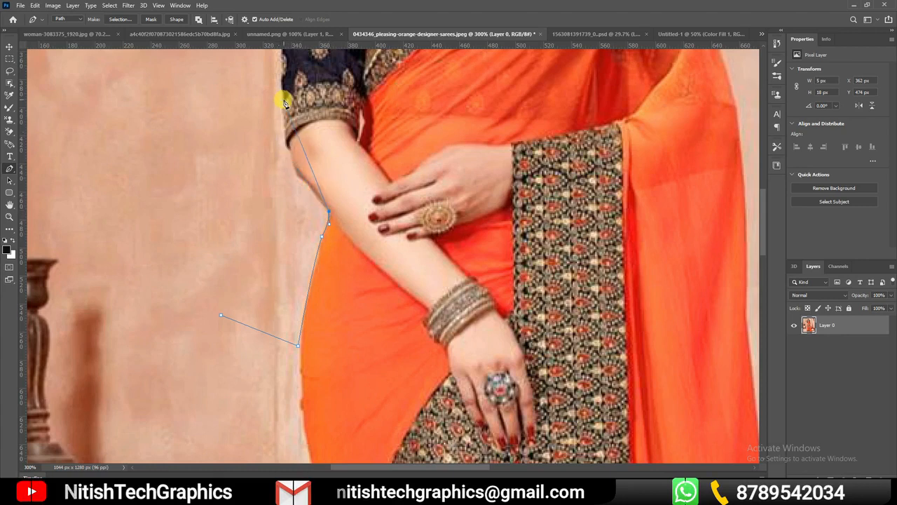
Undo the last curved path segment and continue tracing along the forearm to the sleeve's embroidered cuff
key(ctrl+z)
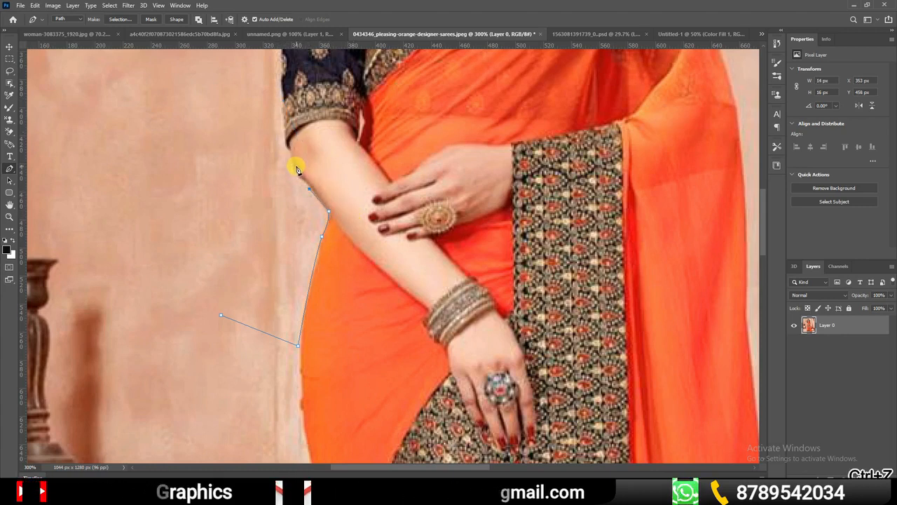
click(293, 163)
click(282, 119)
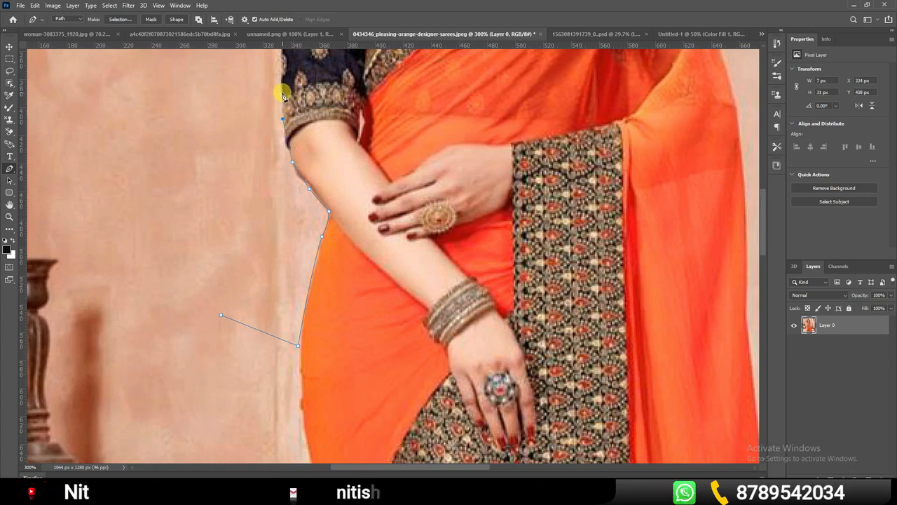
click(283, 93)
Extend the path up the sleeve, over the shoulder and around the woman's hair and head
drag(306, 89, 345, 369)
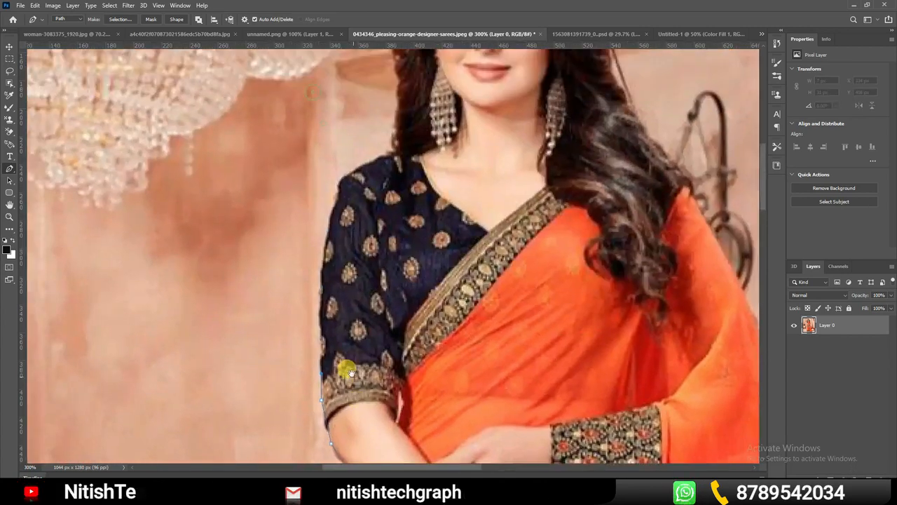
click(322, 260)
click(323, 186)
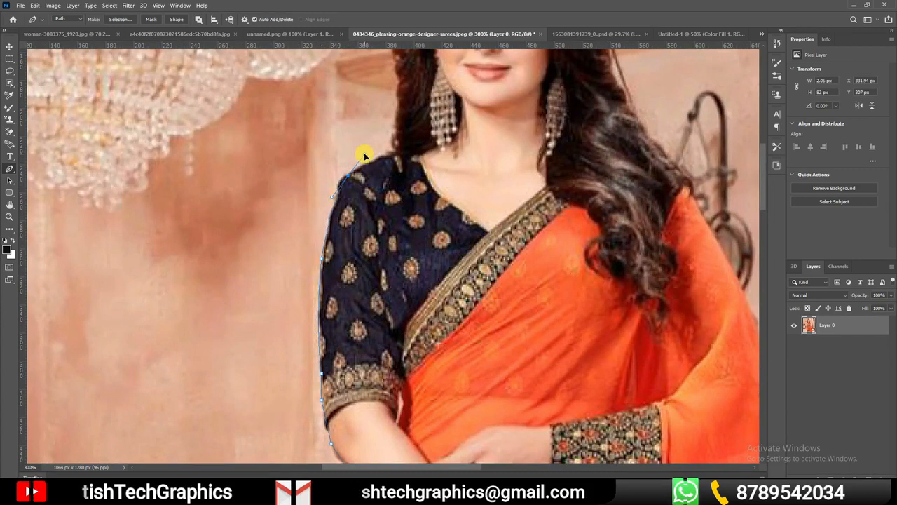
drag(351, 177, 350, 310)
drag(326, 275, 320, 250)
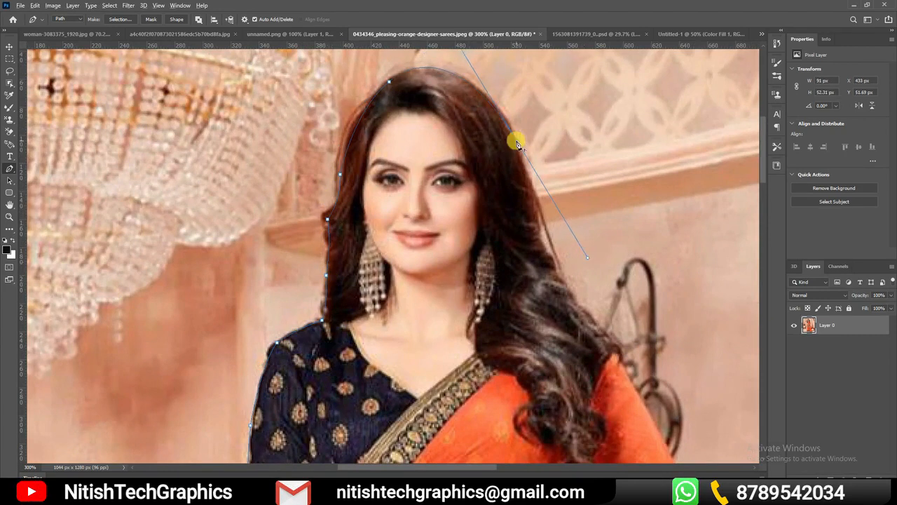
Trace the path down the saree's outer edge and close it across the waist at its starting point
scroll(381, 149, down, 5)
scroll(554, 366, up, 2)
drag(587, 361, 589, 221)
click(582, 230)
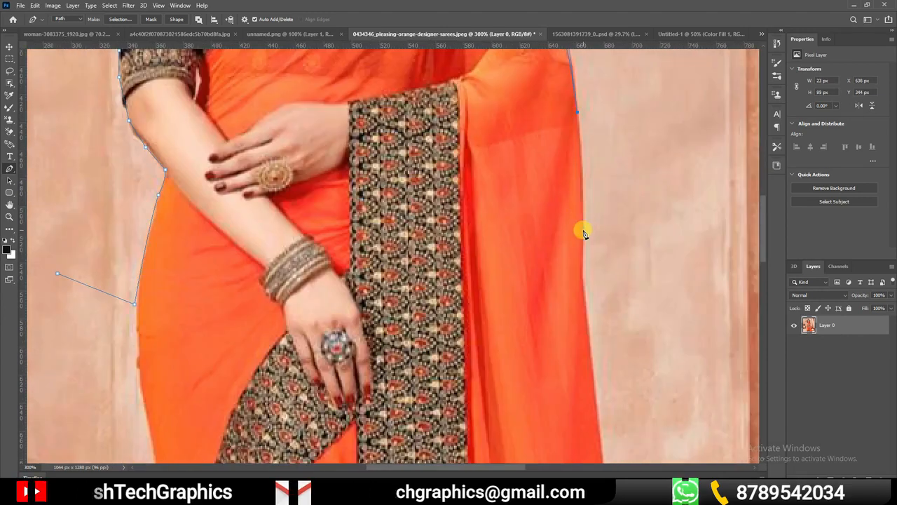
click(582, 282)
click(135, 306)
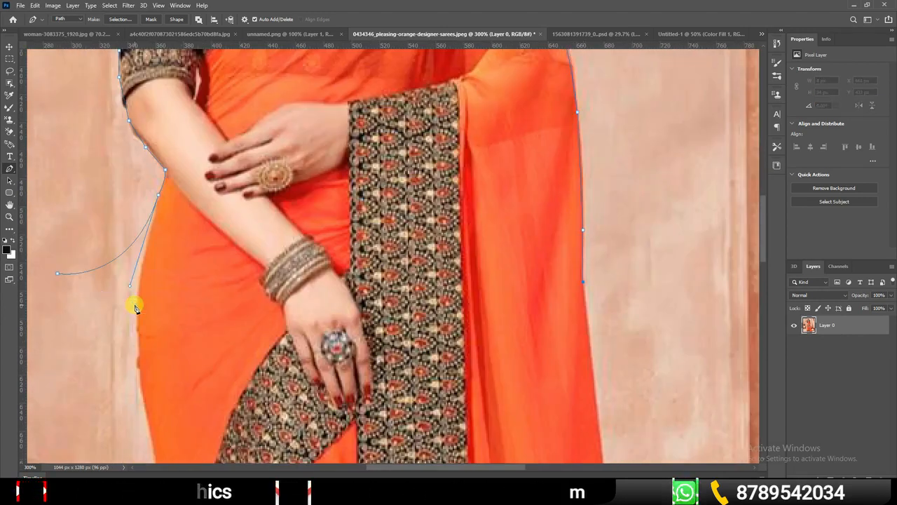
key(ctrl+z)
click(58, 274)
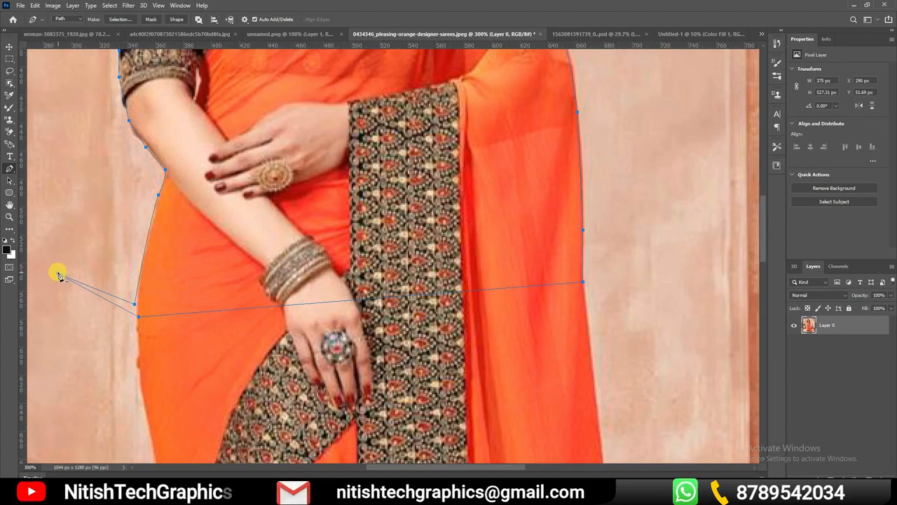
Convert the path into a new anti-aliased selection with 0 pixels feather and mask the layer with it
right_click(58, 275)
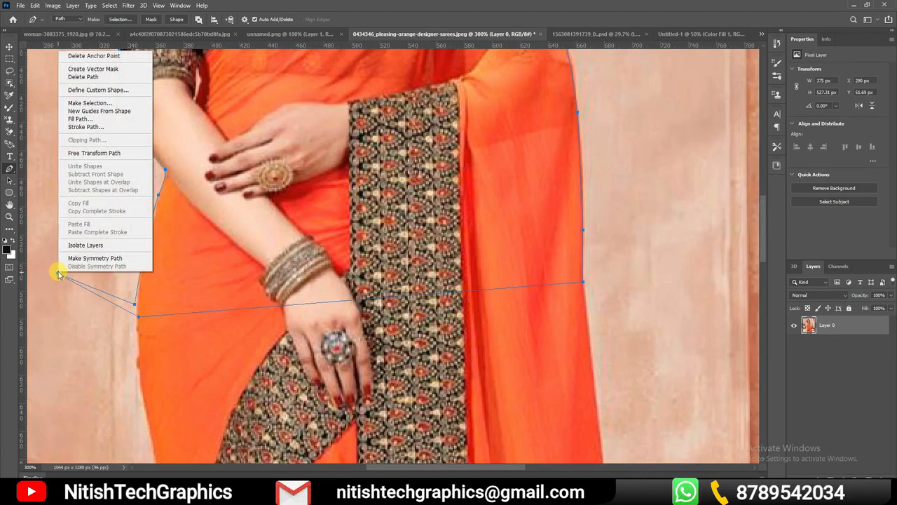
click(89, 103)
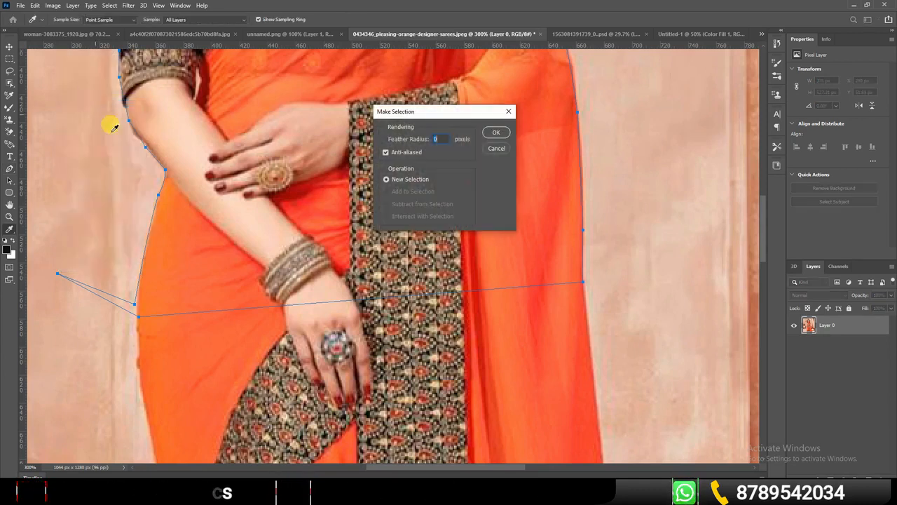
click(496, 133)
key(ctrl+0)
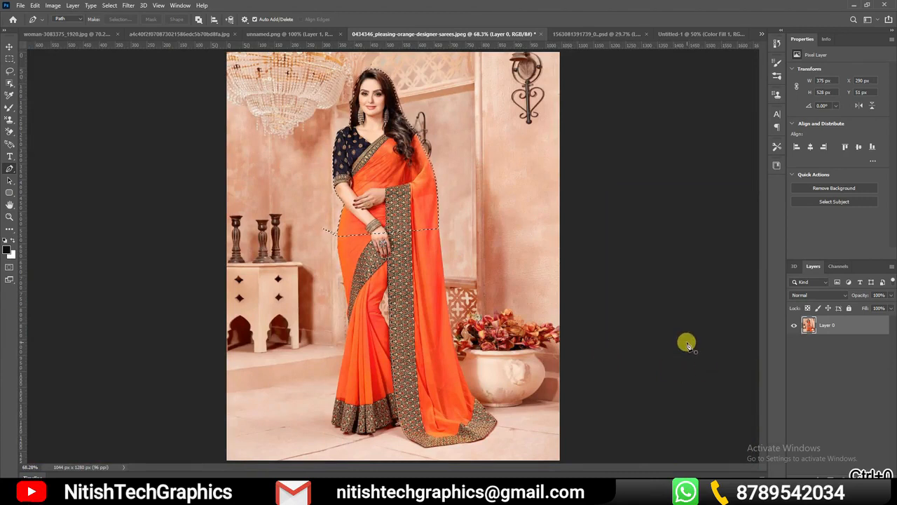
key(ctrl+z)
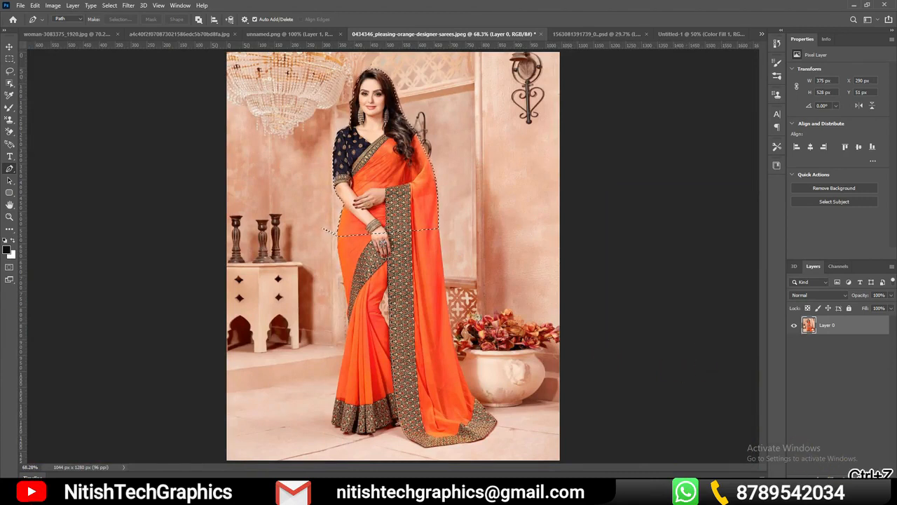
click(832, 476)
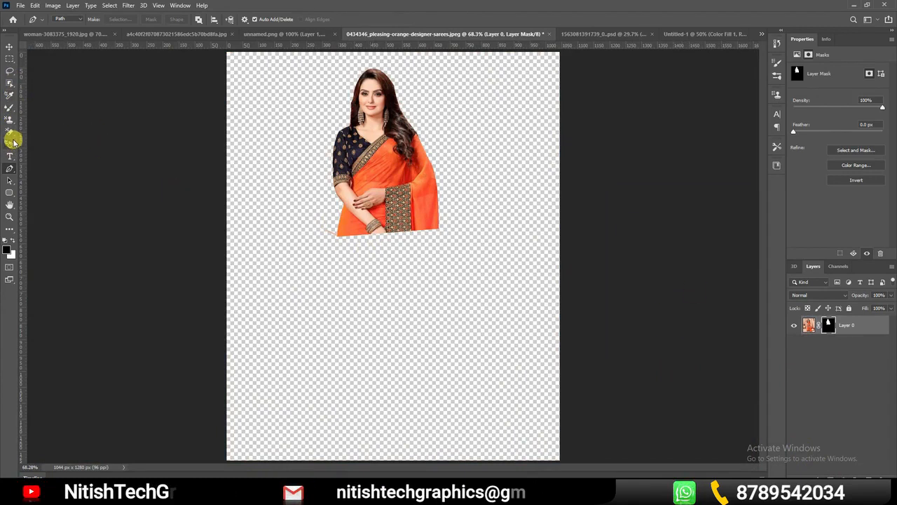
Paint white on the layer mask below the saree's waist with the Mixer Brush and target the layer image with the Move Tool
click(9, 107)
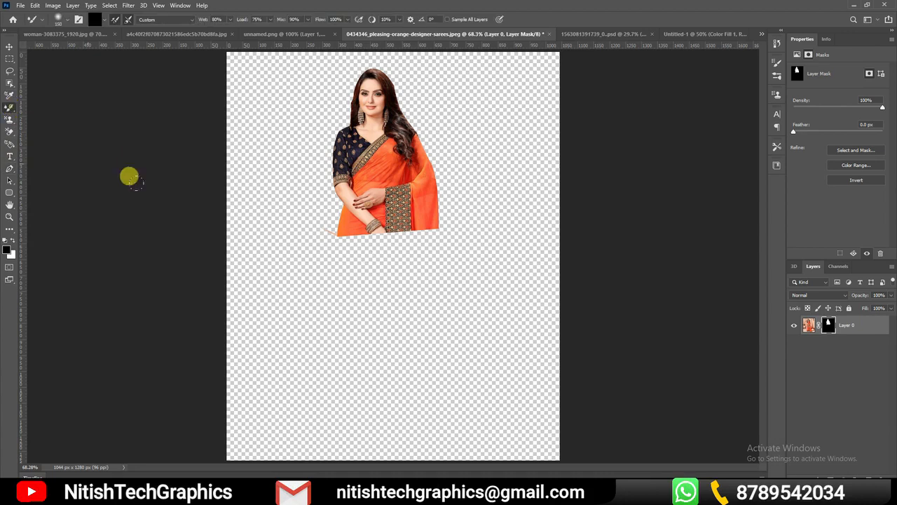
key(x)
drag(345, 243, 319, 240)
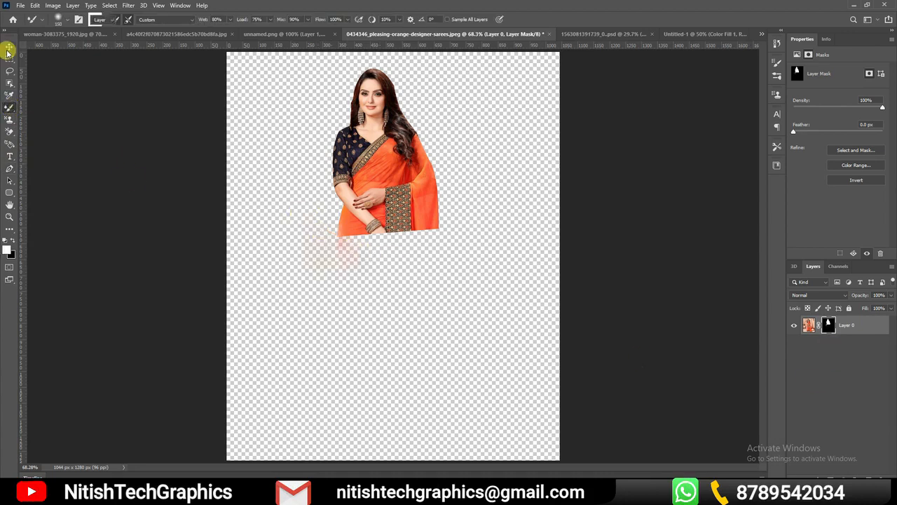
click(9, 47)
click(479, 279)
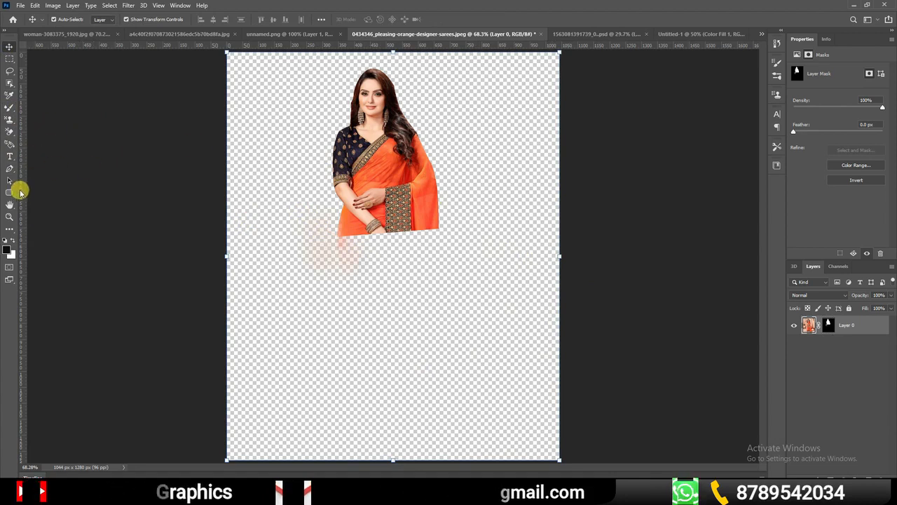
click(10, 169)
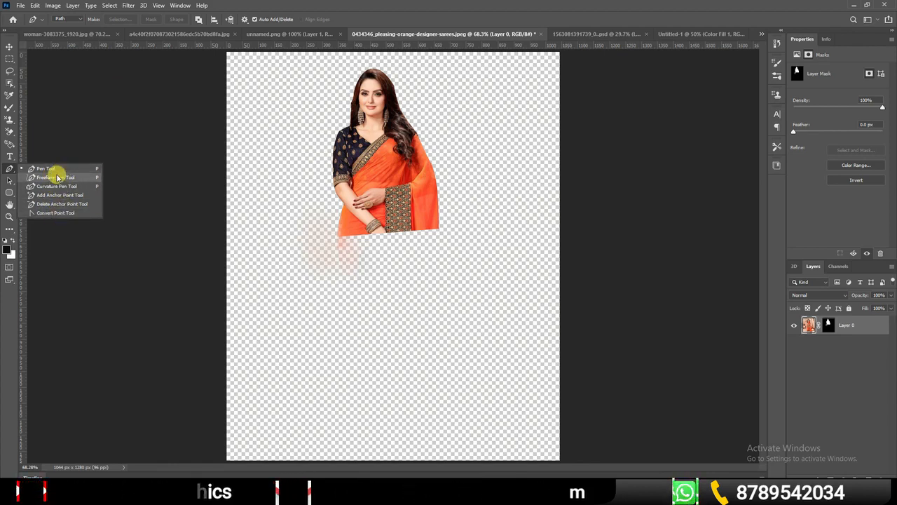
click(116, 134)
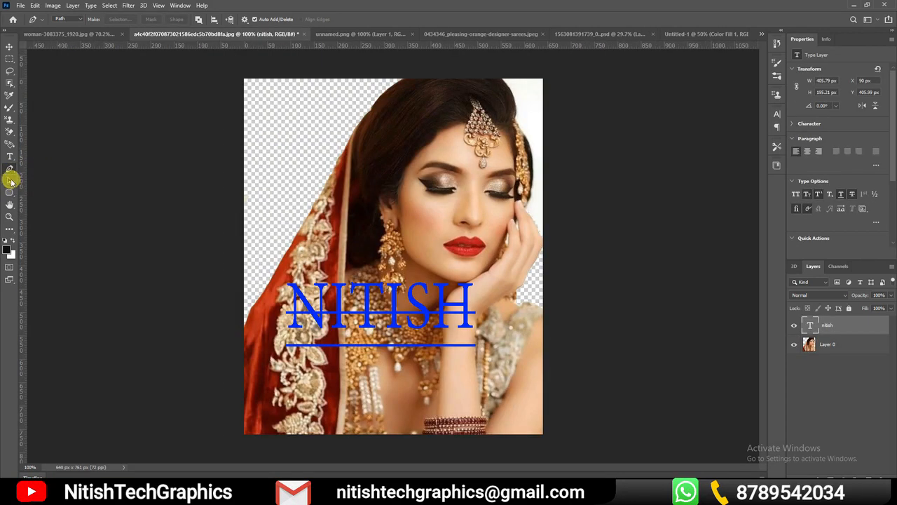
Select Layer 0 of the bridal portrait and try the Path Selection Tool across the image
click(12, 184)
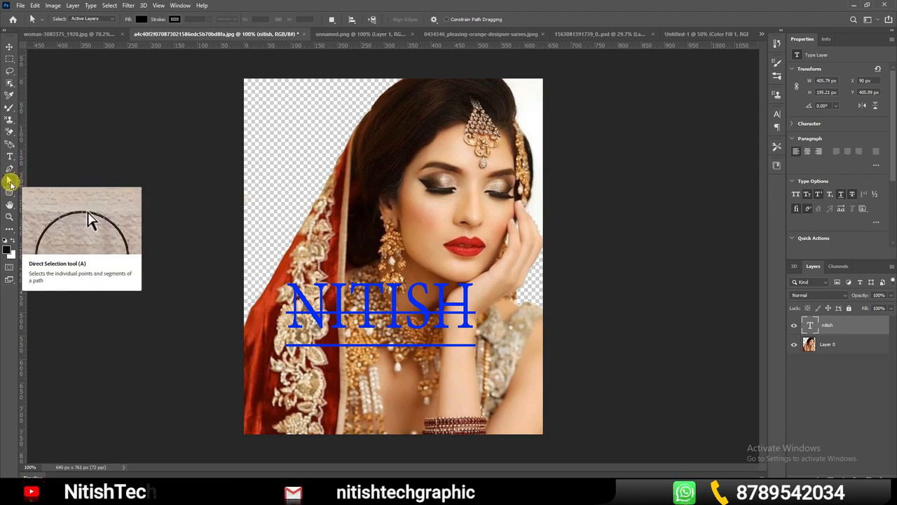
right_click(12, 183)
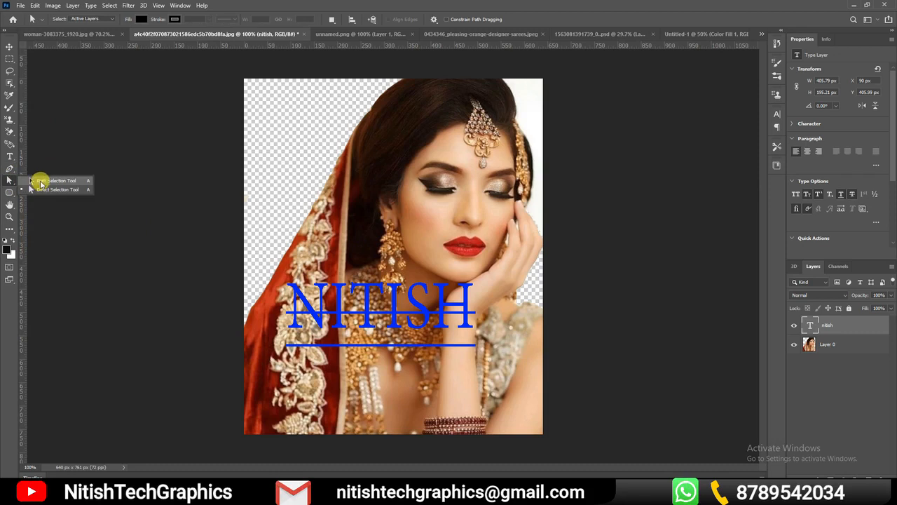
click(40, 182)
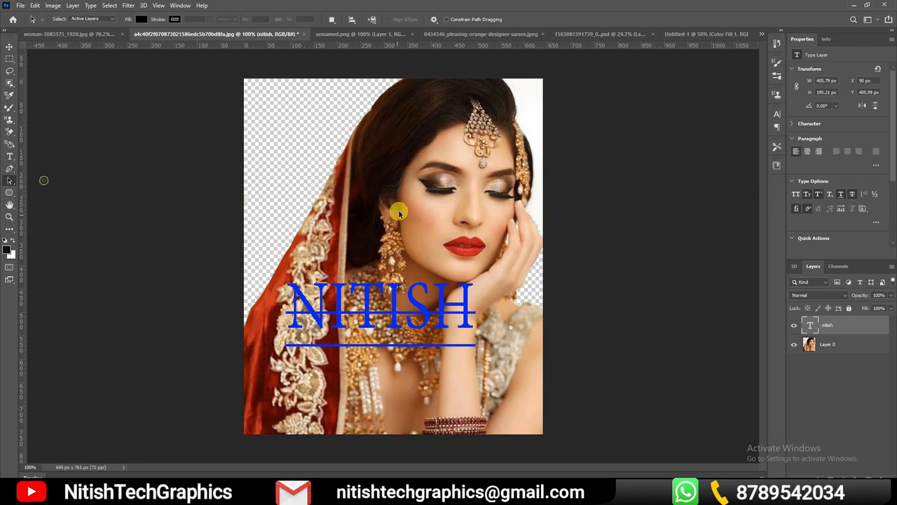
click(815, 338)
drag(213, 72, 626, 355)
drag(207, 67, 324, 159)
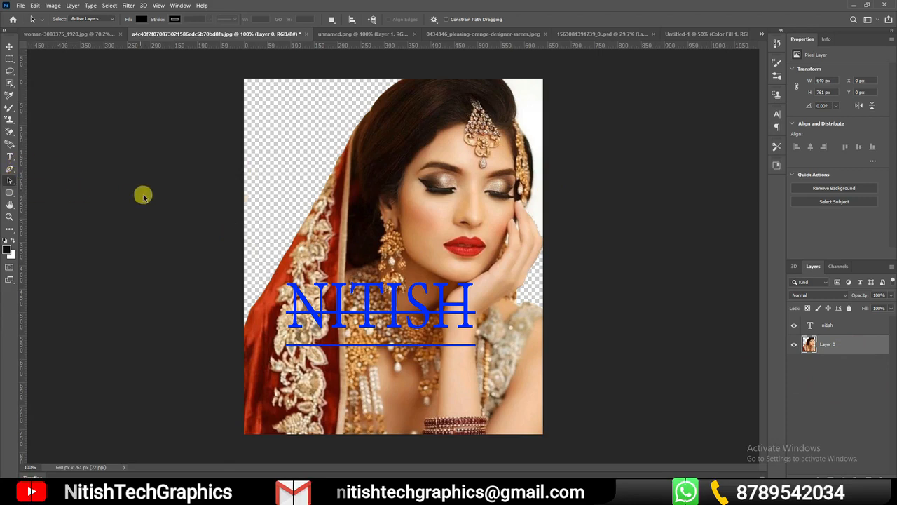
Zoom into the woman's face with the Zoom Tool, zoom back out and fit the whole portrait on screen
right_click(11, 194)
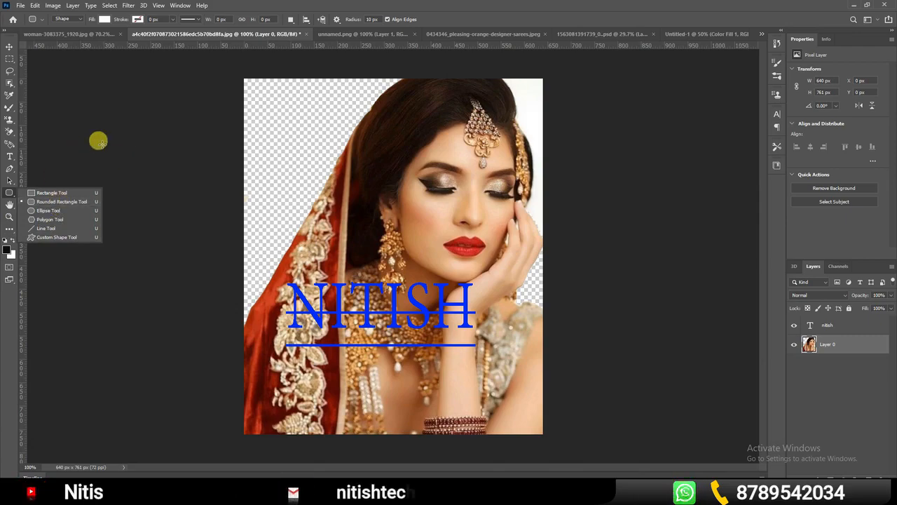
click(11, 217)
drag(357, 108, 438, 219)
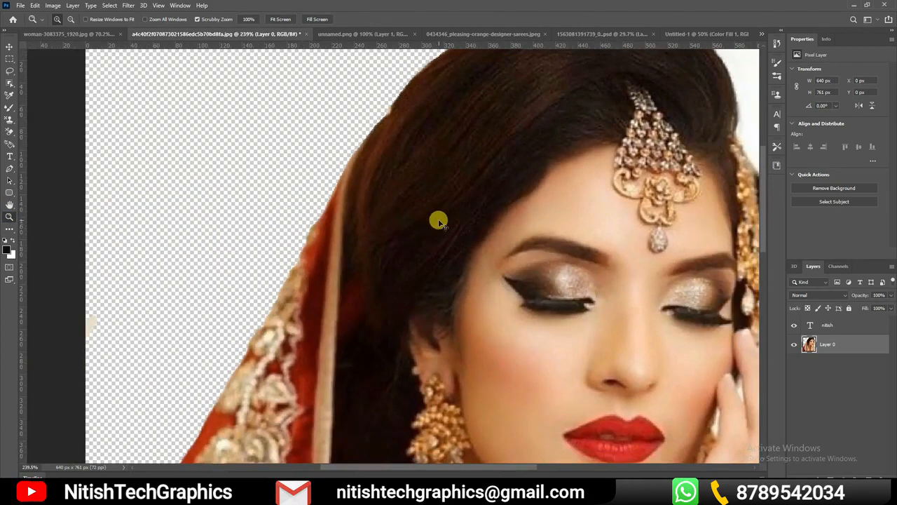
key(ctrl+minus)
key(ctrl+minus)
key(ctrl+minus)
key(ctrl+plus)
key(ctrl+plus)
key(ctrl+minus)
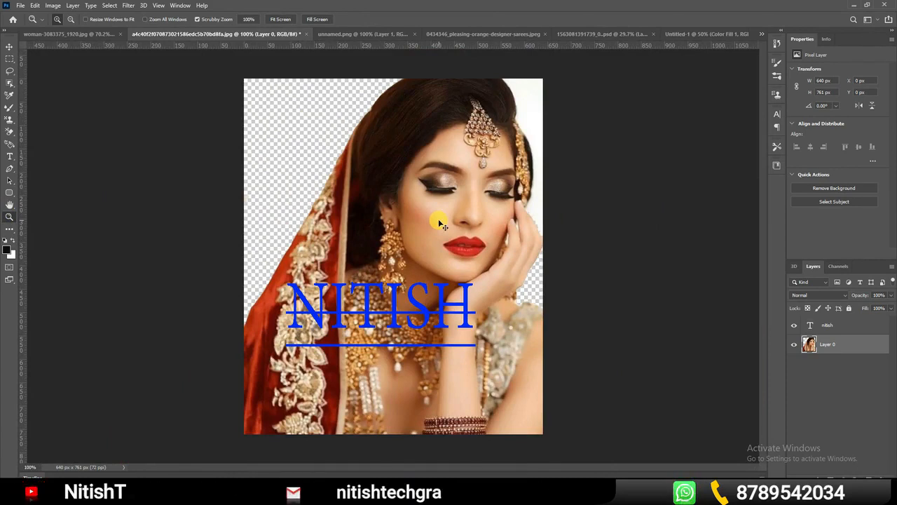
key(ctrl+0)
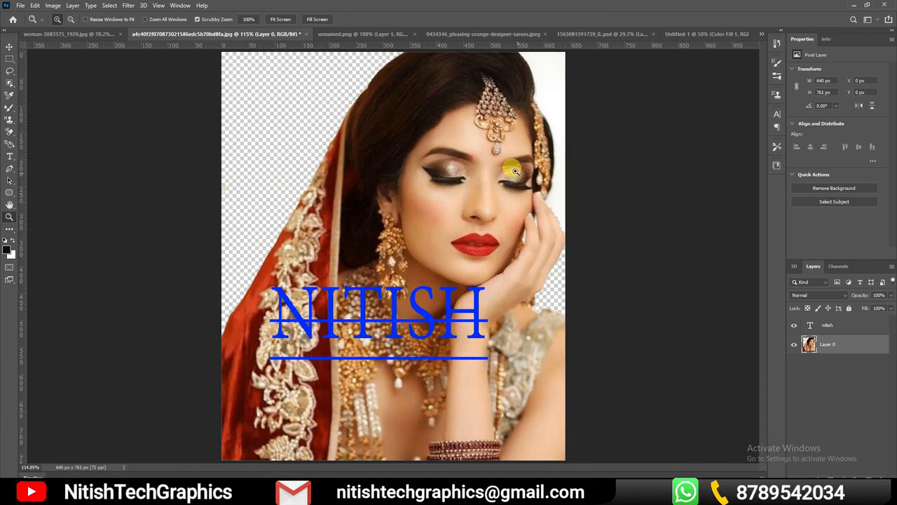
Sample foreground colors from the bridal portrait with the Eyedropper, ending on a skin tone from the woman's cheek
click(11, 229)
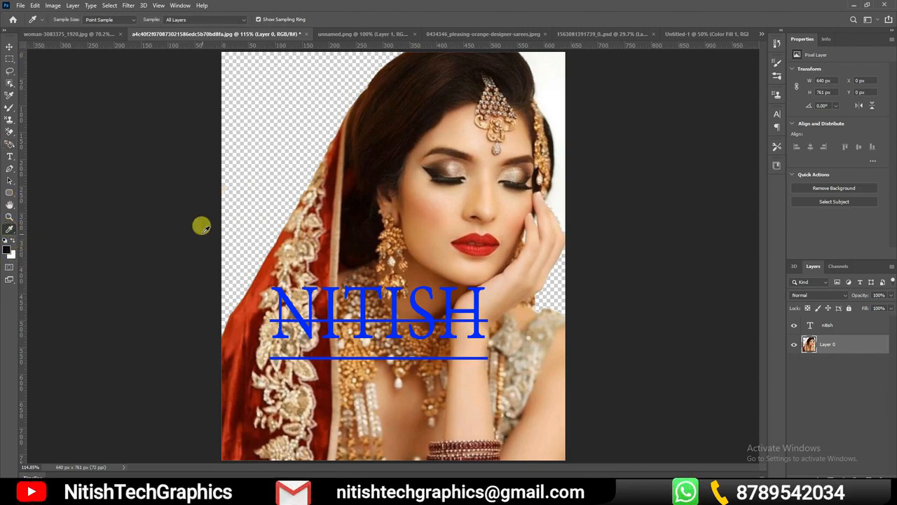
click(436, 224)
click(441, 307)
click(474, 355)
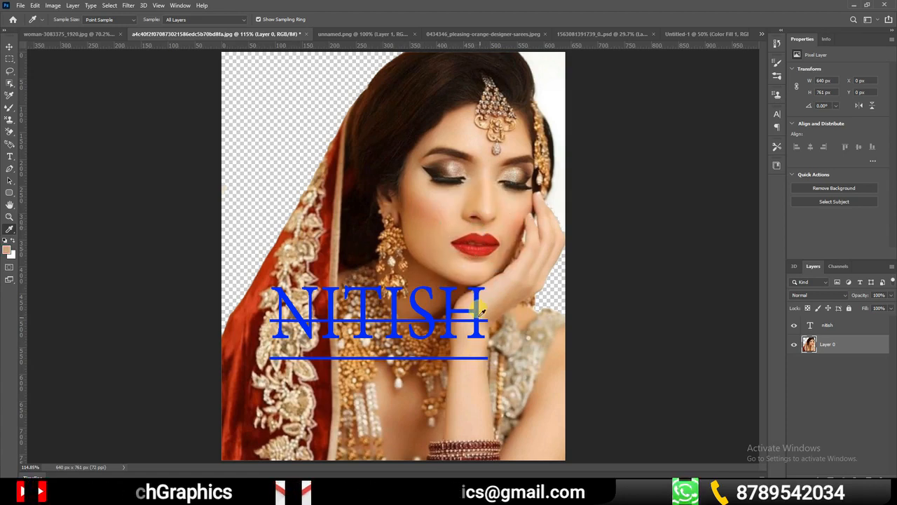
click(478, 245)
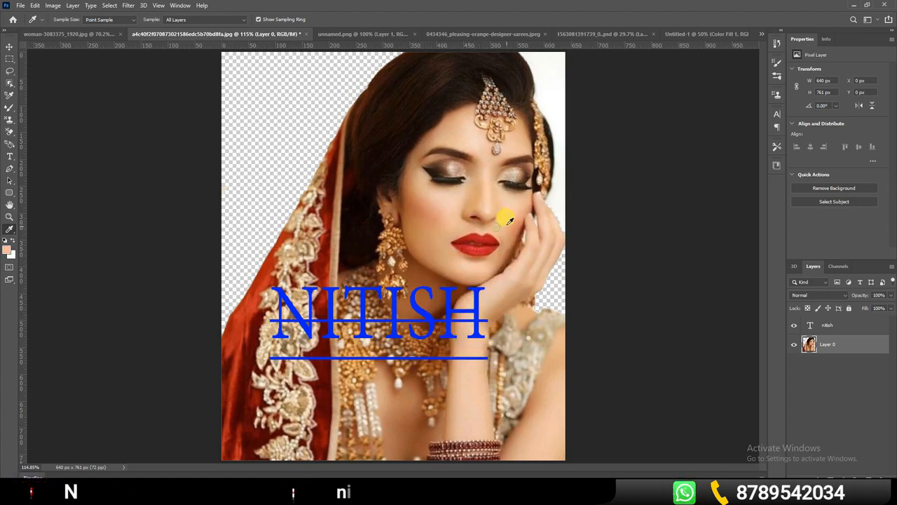
click(433, 245)
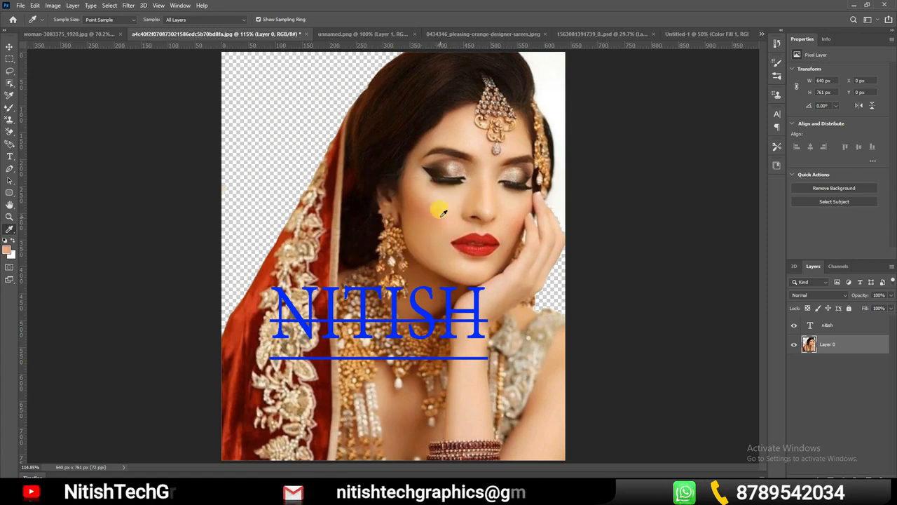
Make a single-column marquee selection along the portrait's left edge and return to the Move Tool
click(12, 232)
click(12, 230)
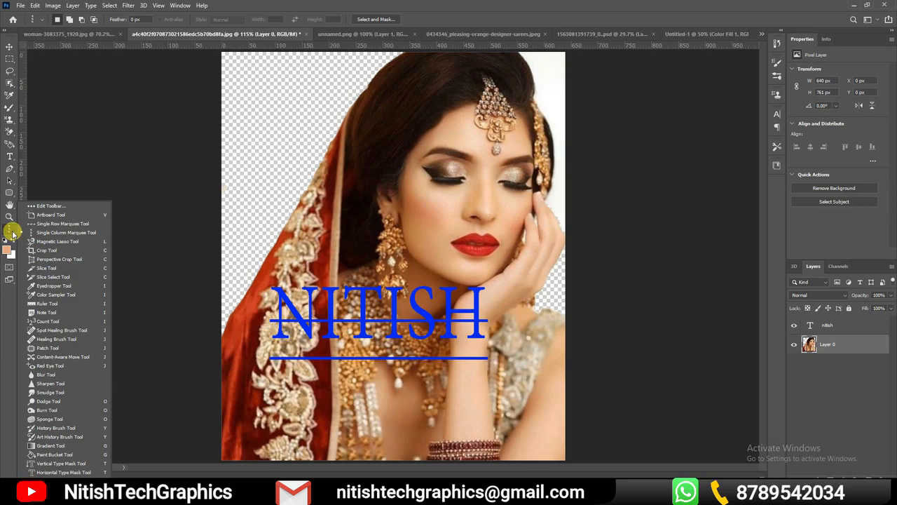
click(95, 170)
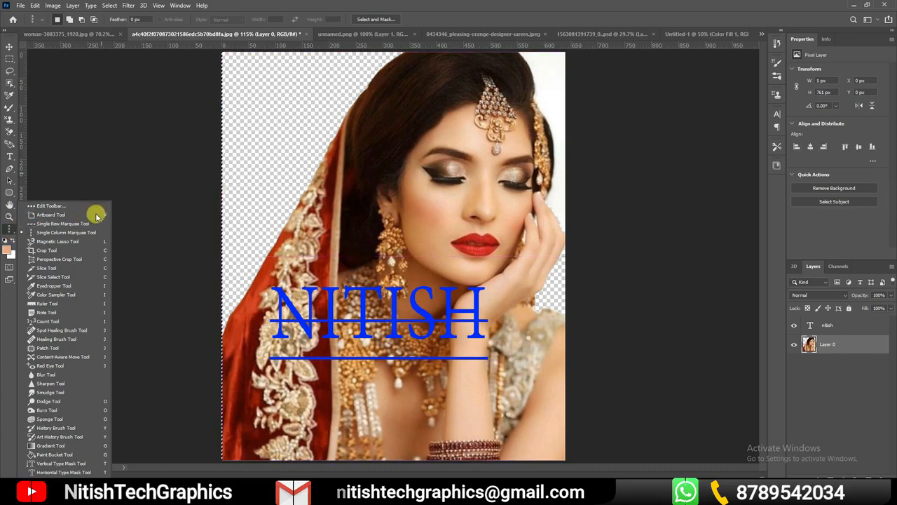
click(9, 45)
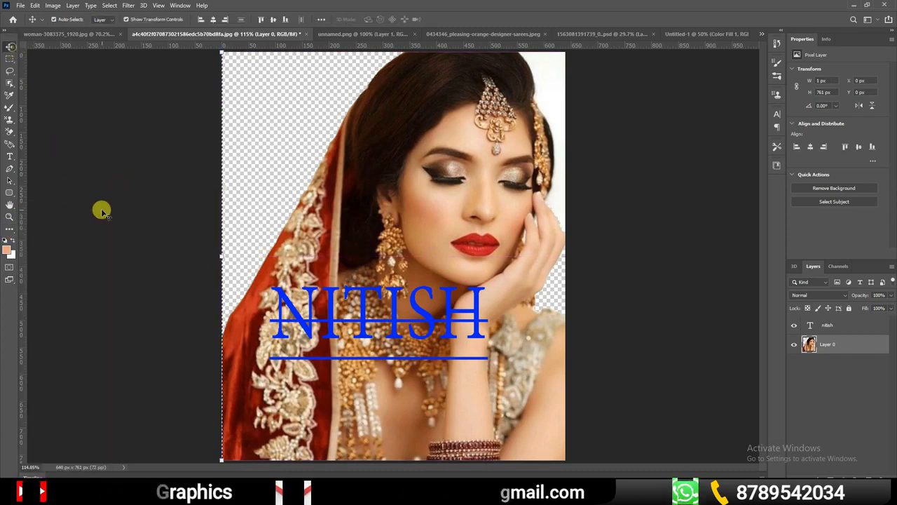
click(12, 234)
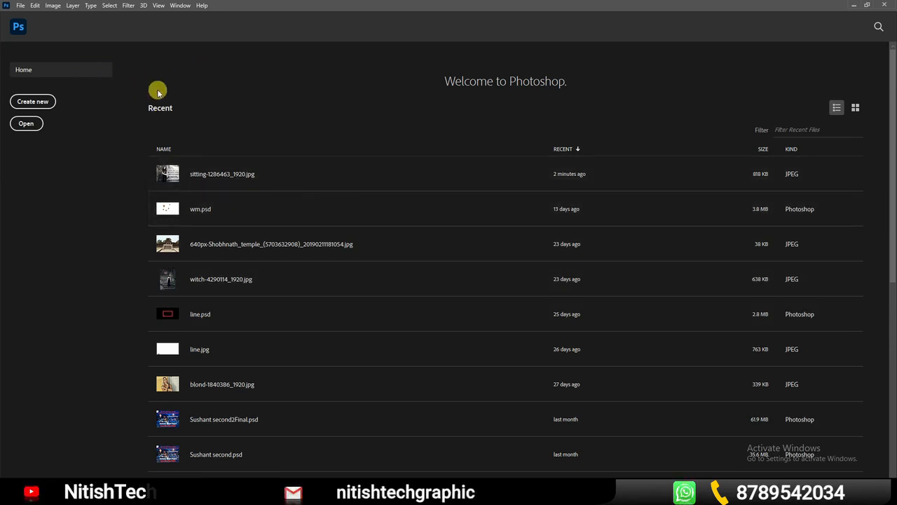
click(20, 6)
click(26, 16)
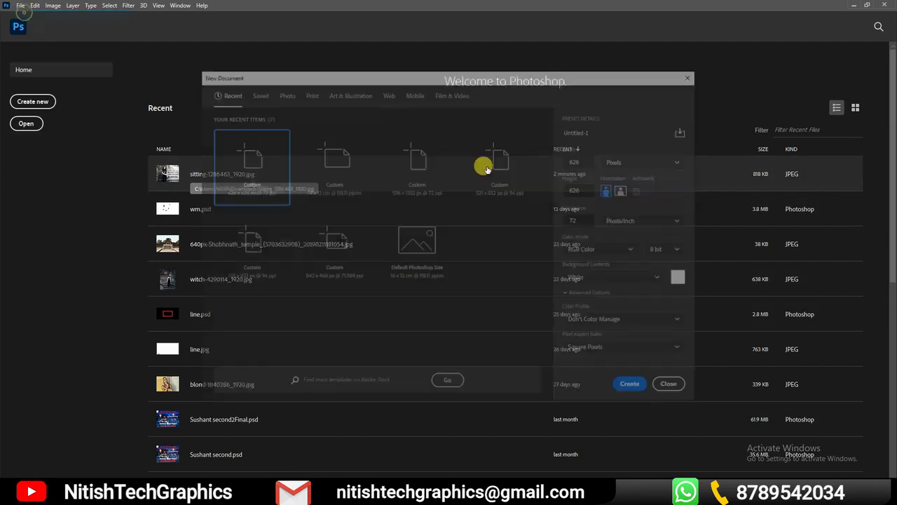
click(675, 387)
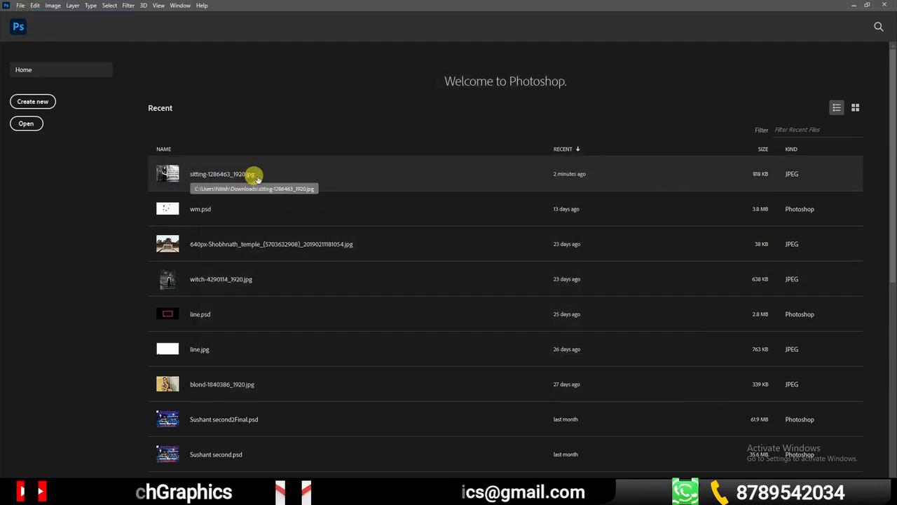
Open sitting-1286463_1920.jpg from the recent files and close it again
click(258, 179)
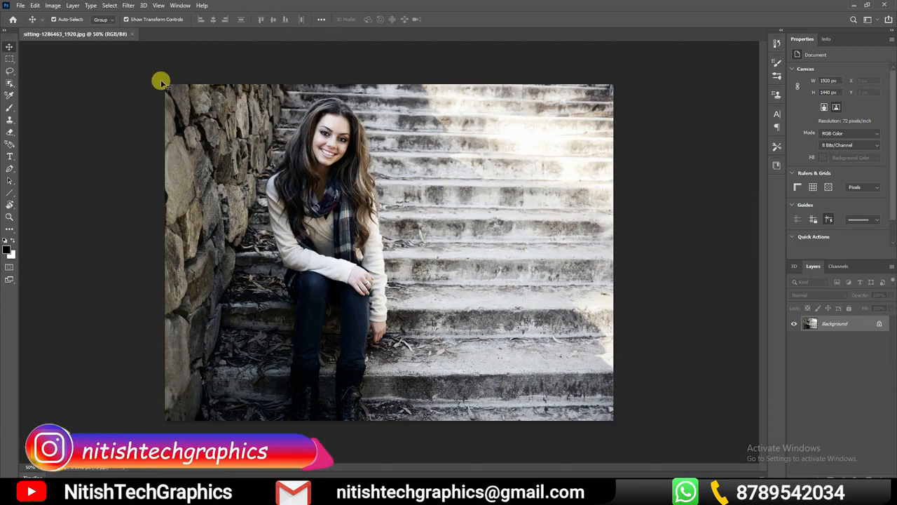
click(133, 34)
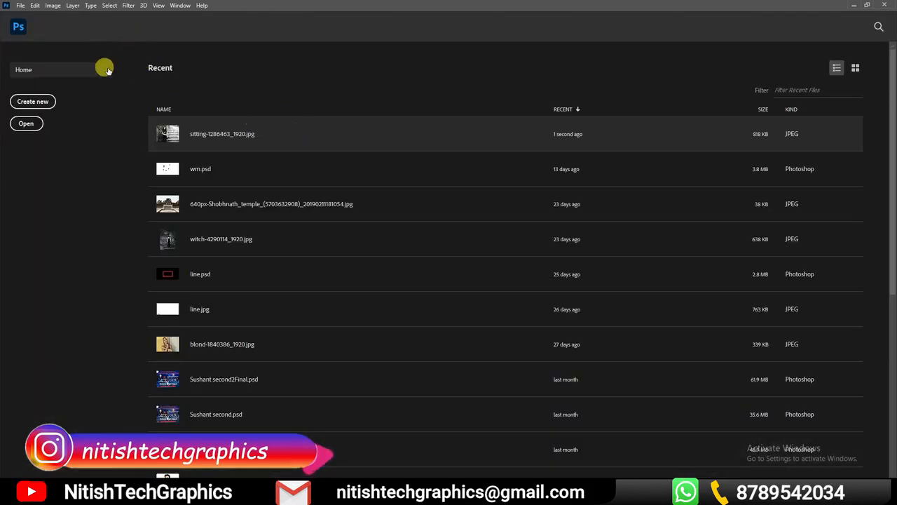
click(22, 7)
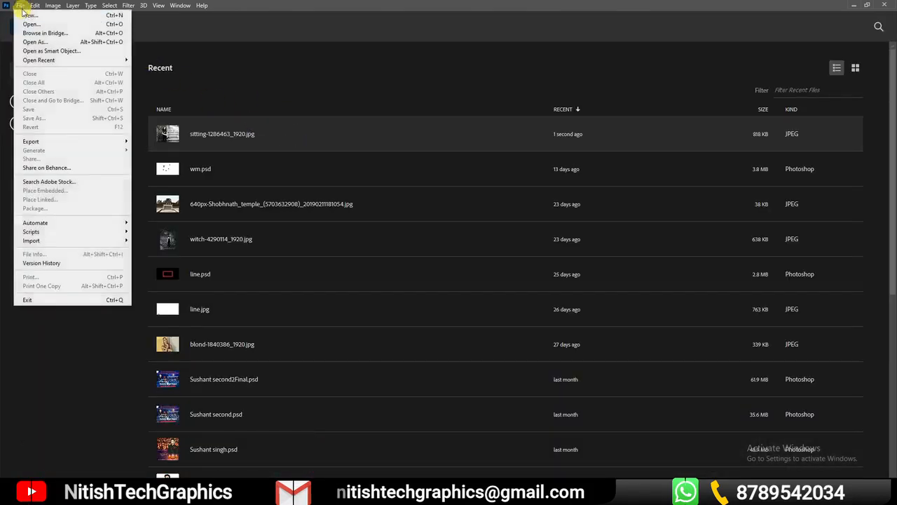
click(29, 16)
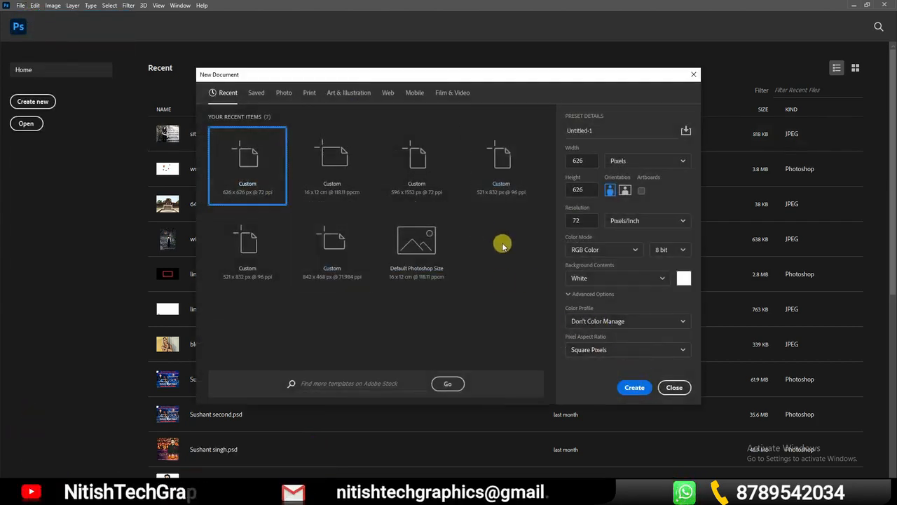
click(674, 387)
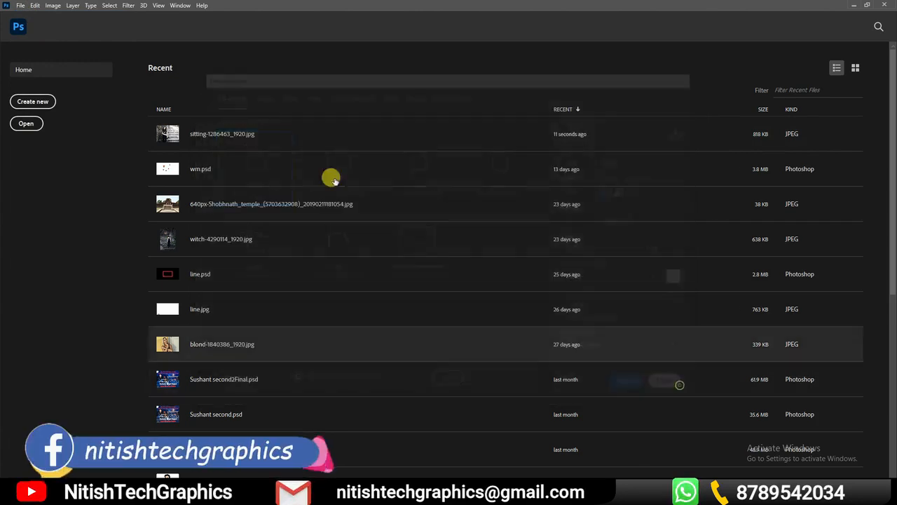
Start a new document and choose the Landscape, 6 x 4 photo preset
click(21, 5)
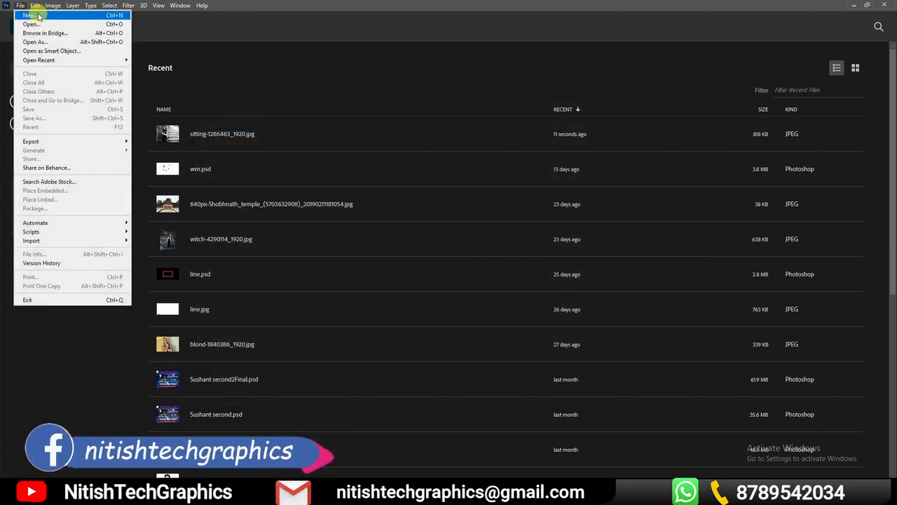
click(31, 15)
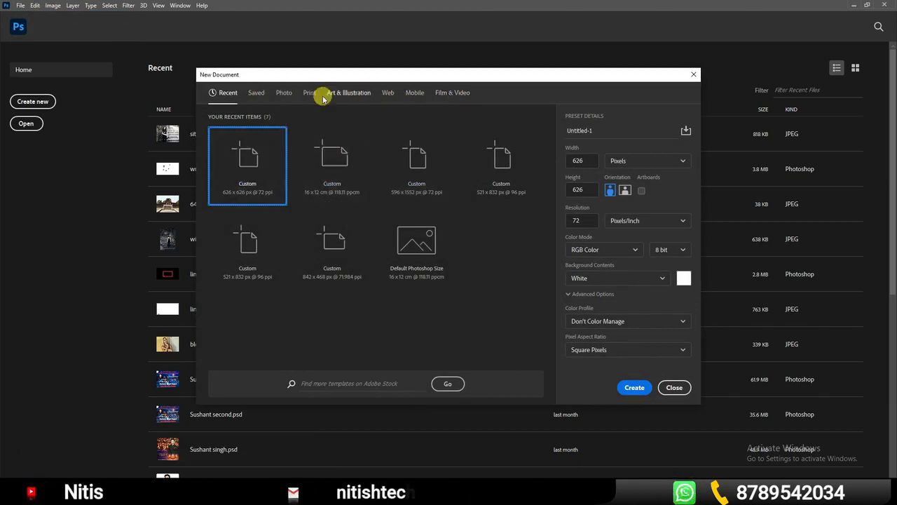
click(284, 93)
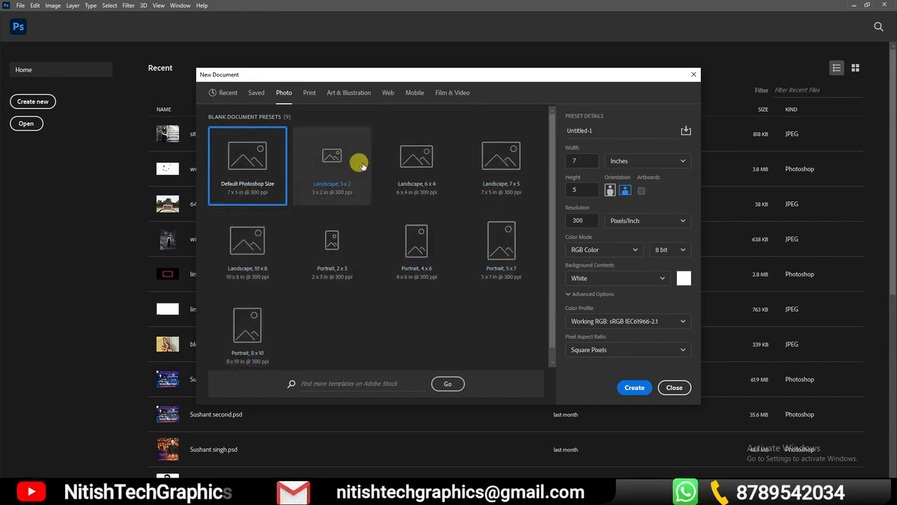
click(416, 160)
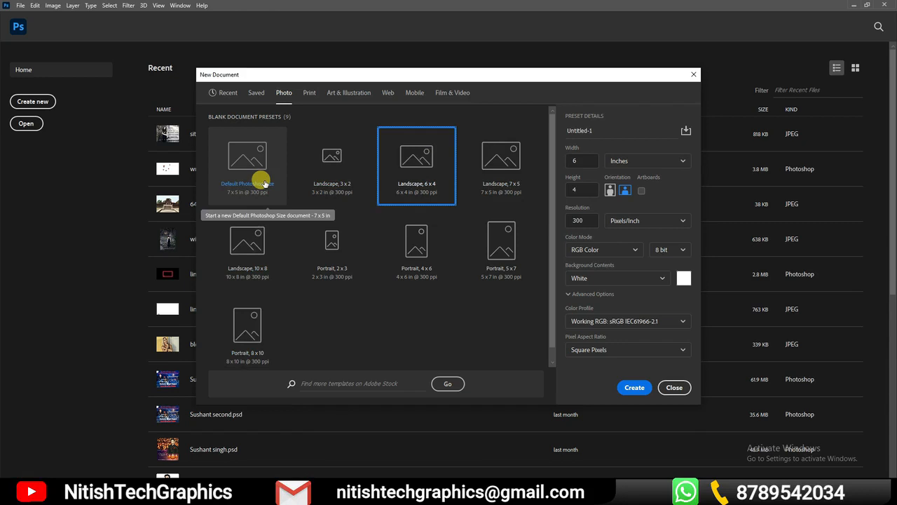
Switch the new document to the Print presets and look through the available paper sizes
click(309, 93)
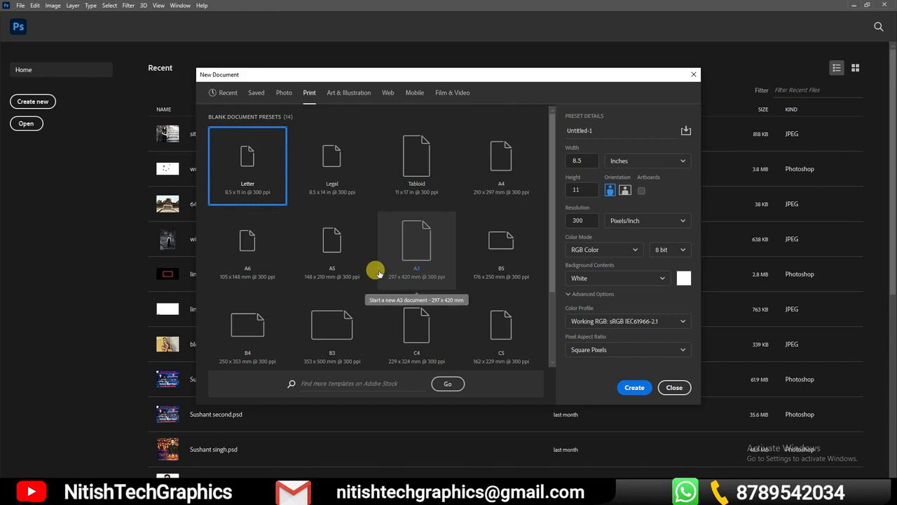
scroll(507, 270, down, 1)
scroll(507, 270, up, 1)
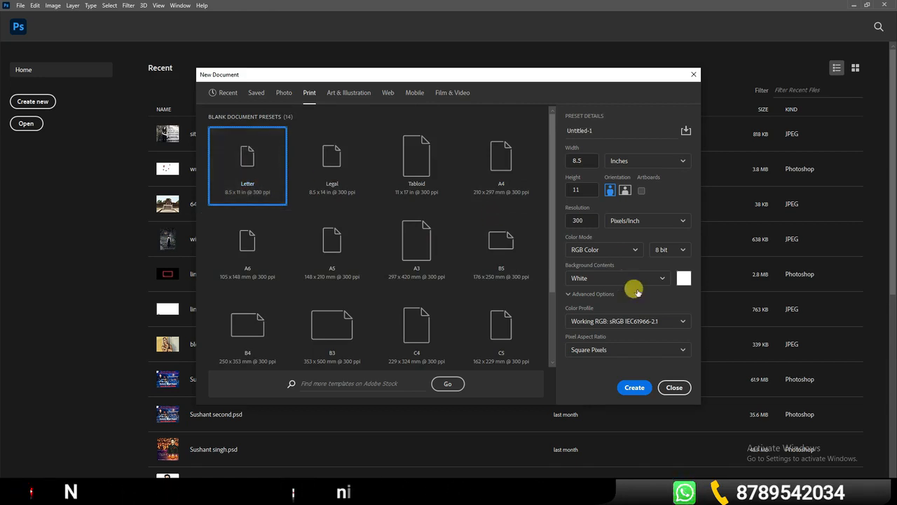
click(633, 387)
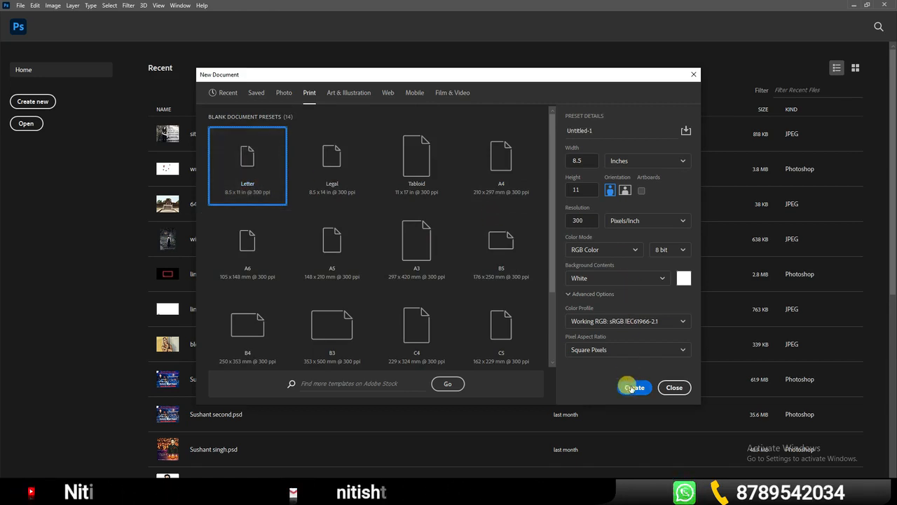
Look through the Art & Illustration, Web and Mobile presets, trying the Android 1080p and iPhone X sizes
click(354, 97)
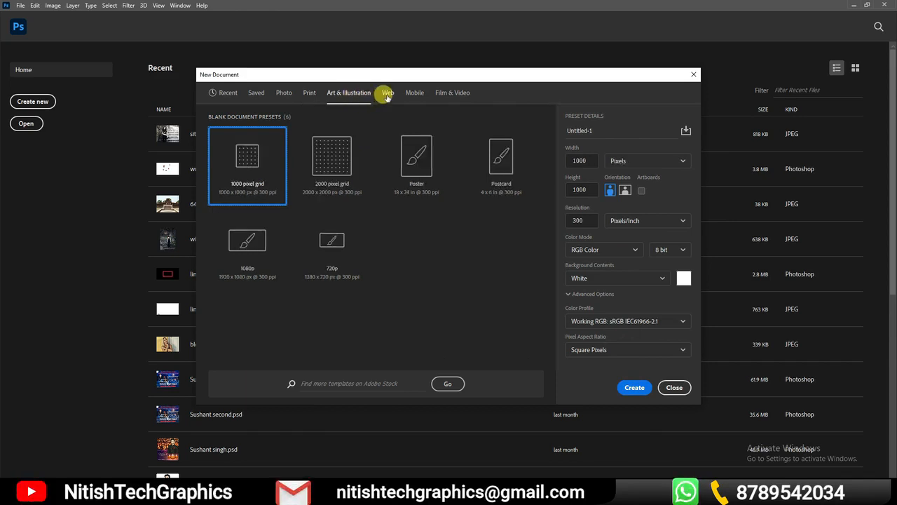
click(387, 96)
click(414, 97)
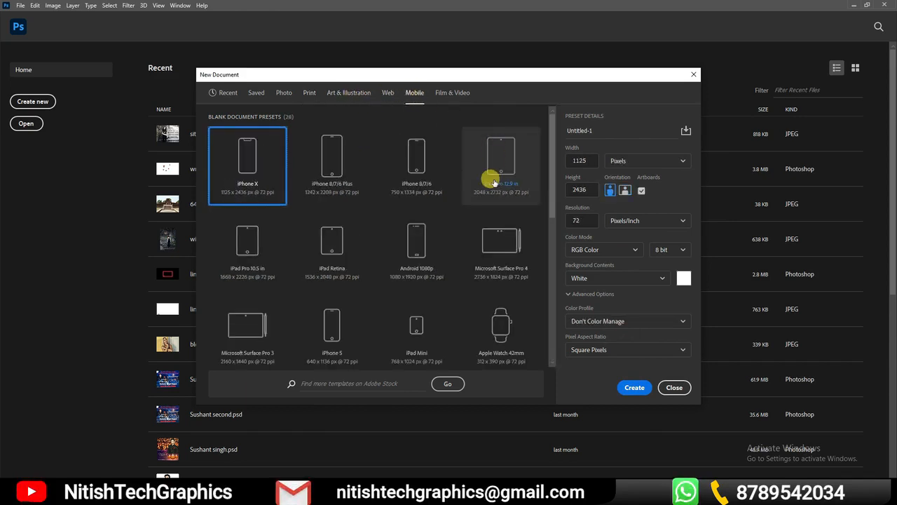
click(417, 237)
scroll(419, 238, down, 3)
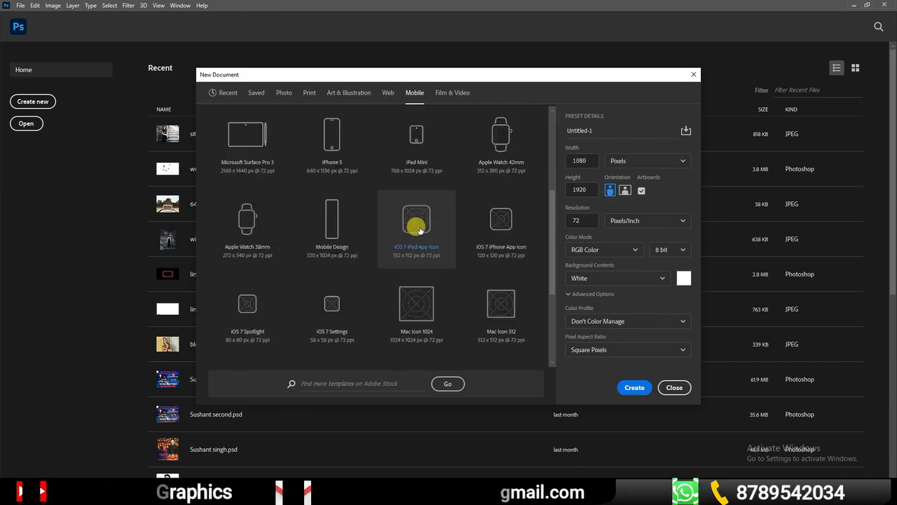
scroll(419, 231, up, 3)
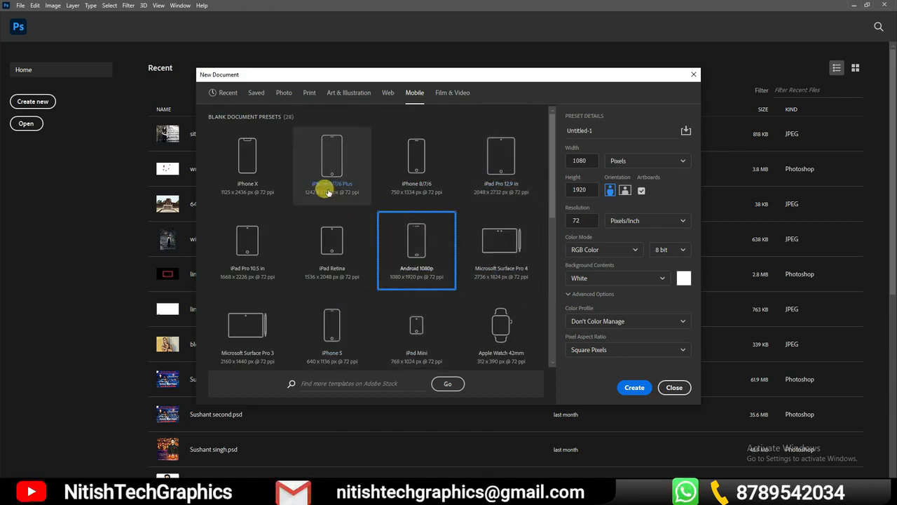
click(260, 158)
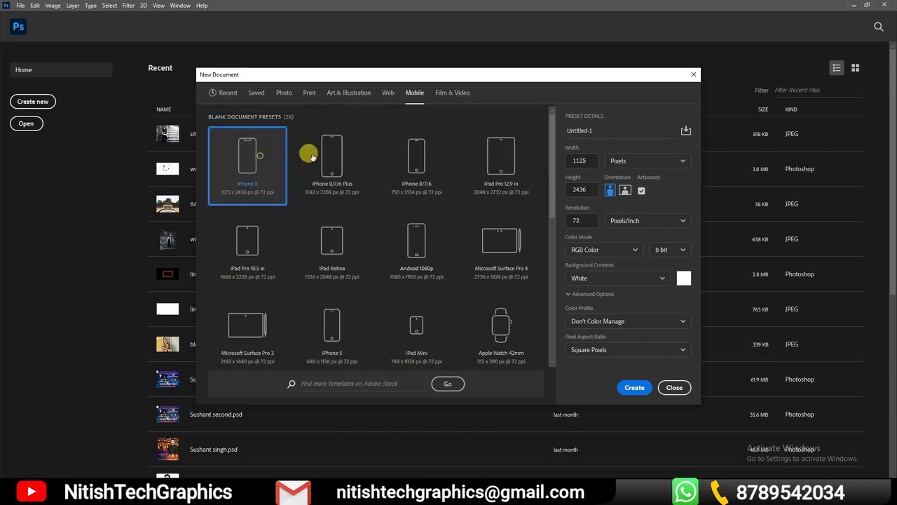
Revisit the Web presets and try the HDV/HDTV 720p and HDTV 1080p presets for Film & Video
click(386, 93)
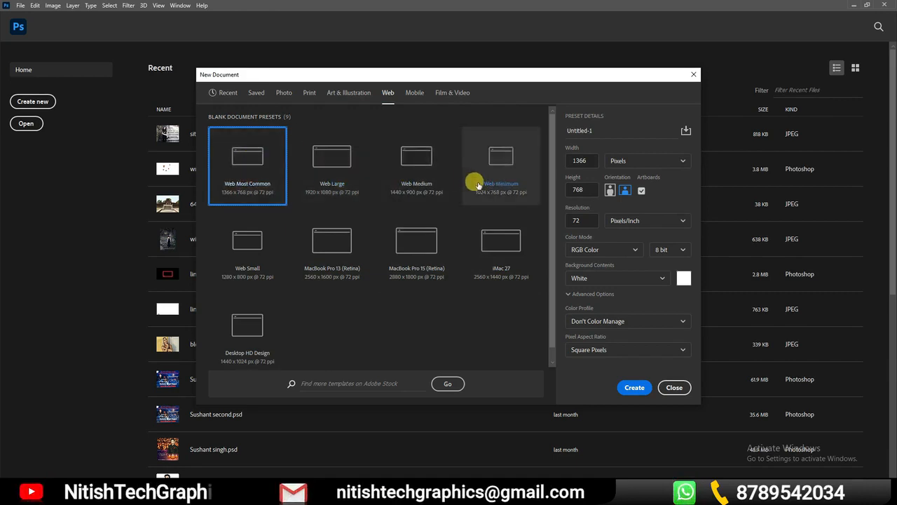
click(441, 98)
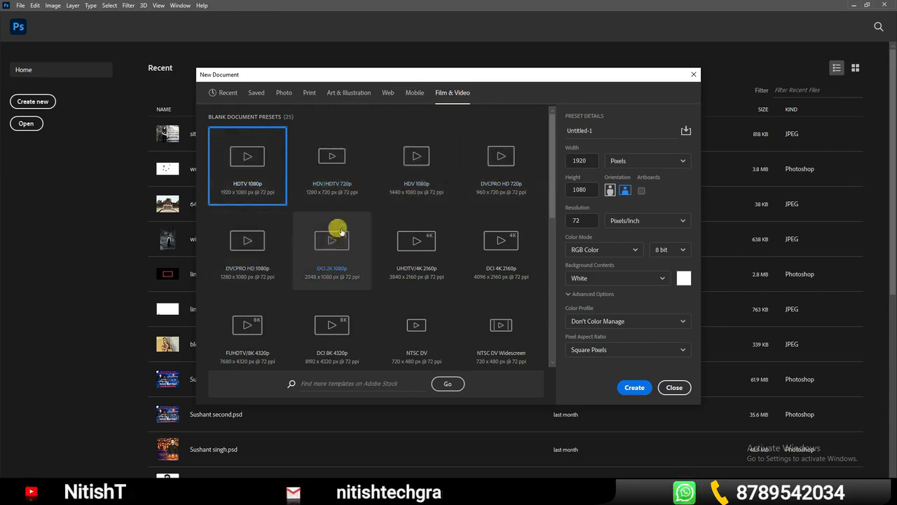
click(342, 154)
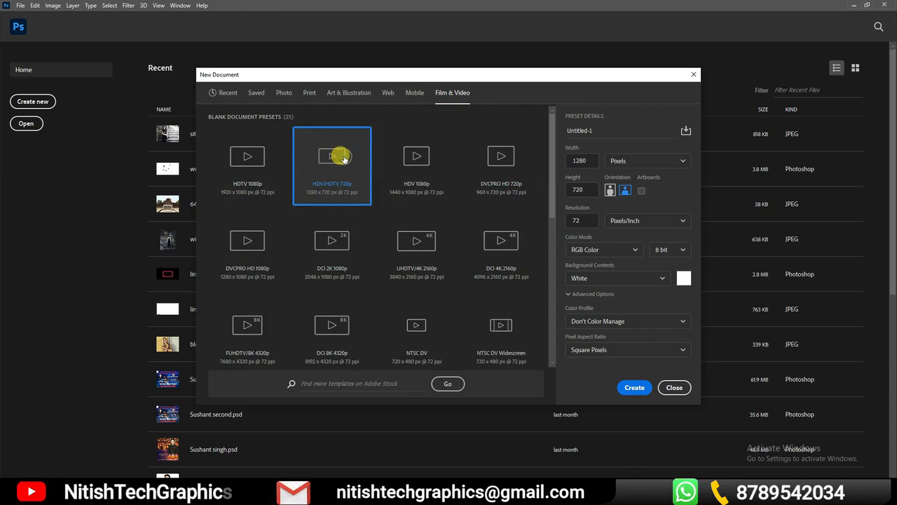
click(256, 159)
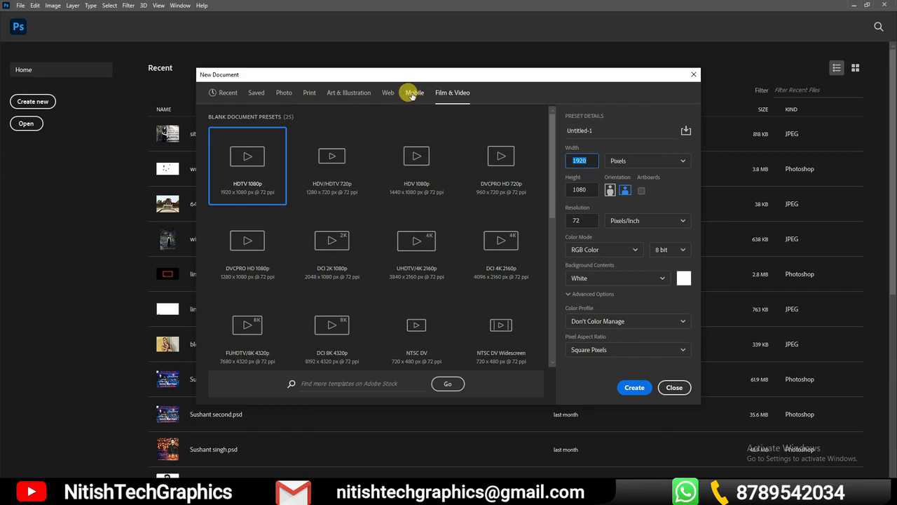
Return to the Print Letter preset, set its size to 8.6 x 11.25 inches and name the document demo
click(284, 92)
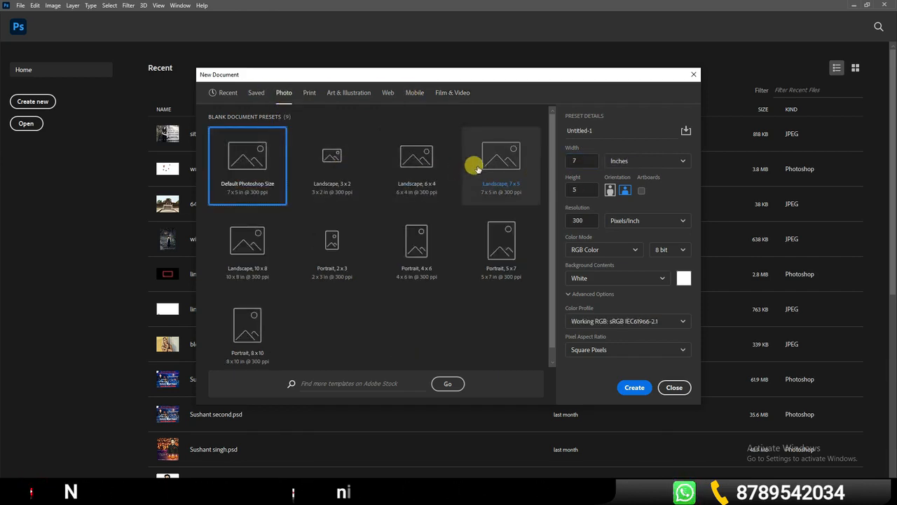
click(309, 92)
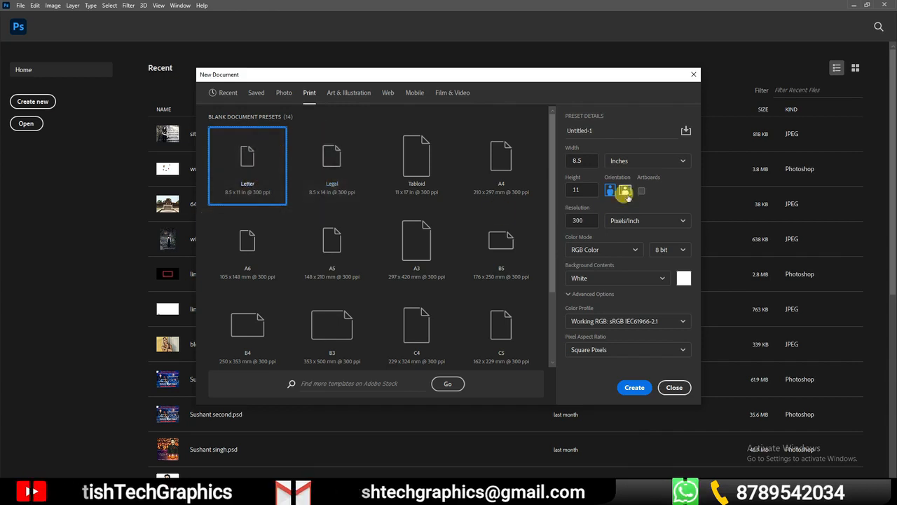
click(582, 159)
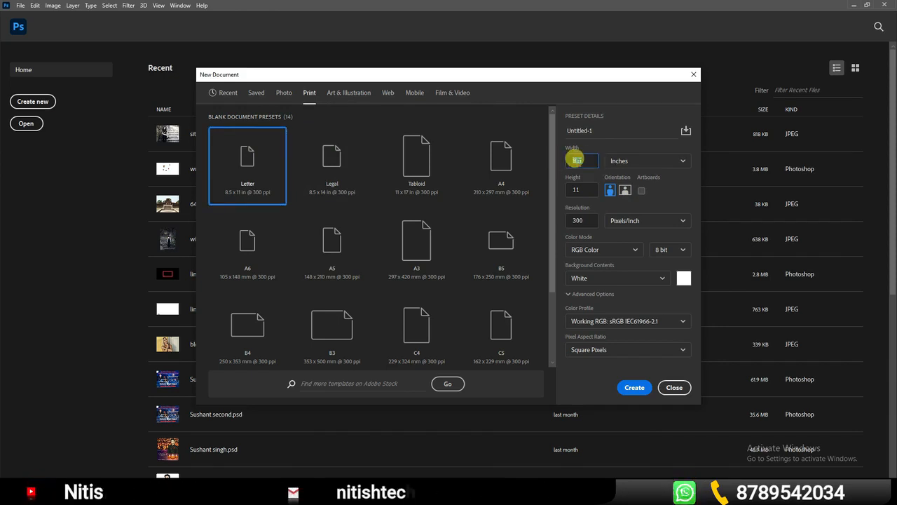
text(8)
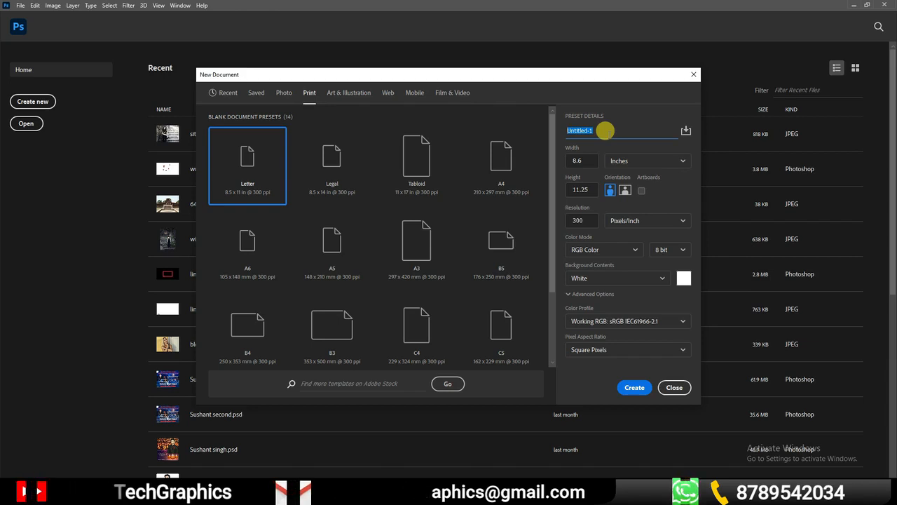
text(demo)
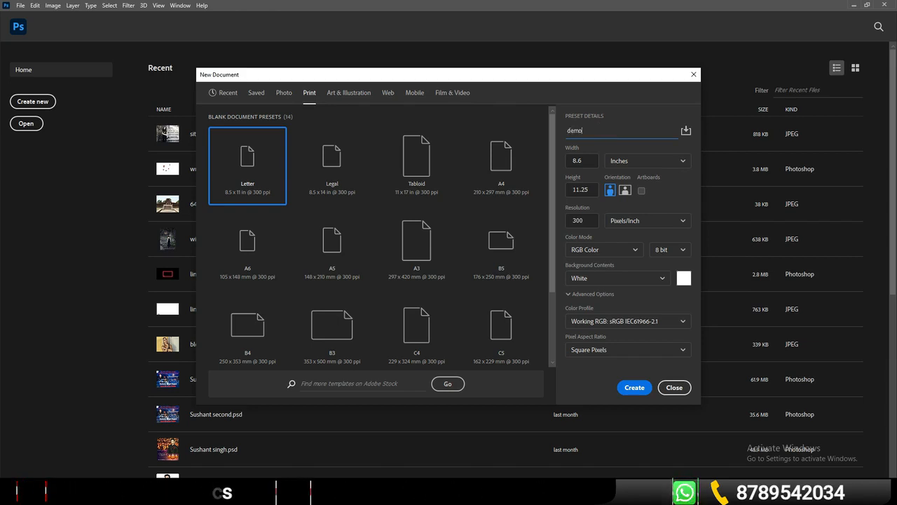
Switch the document's size units to centimeters, to pixels, and back to inches
click(678, 161)
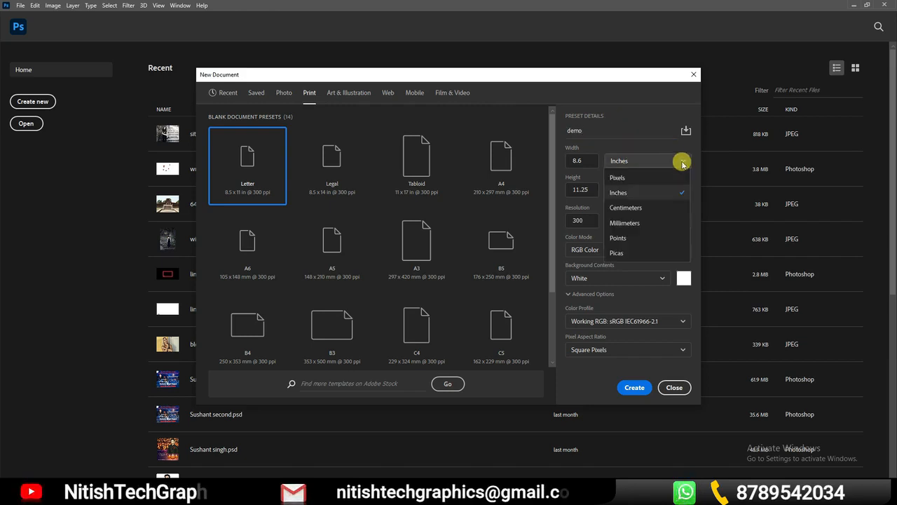
click(633, 207)
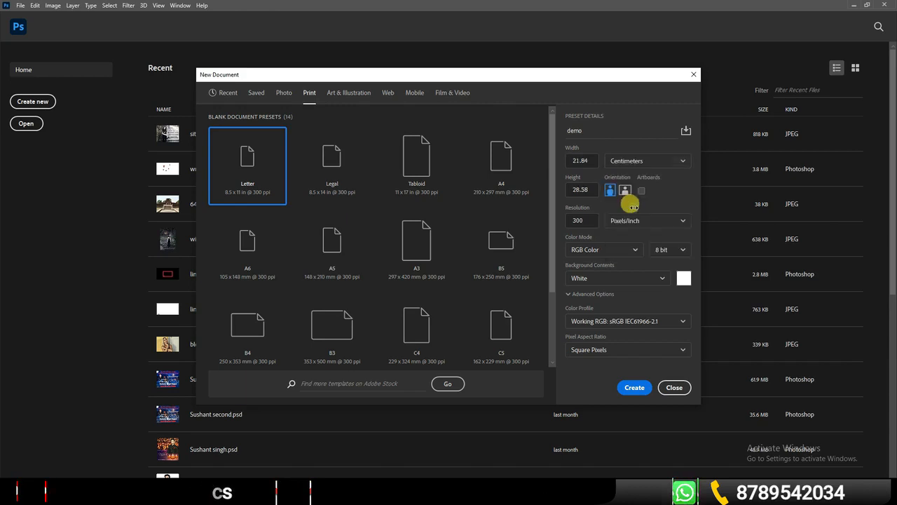
click(658, 160)
click(620, 178)
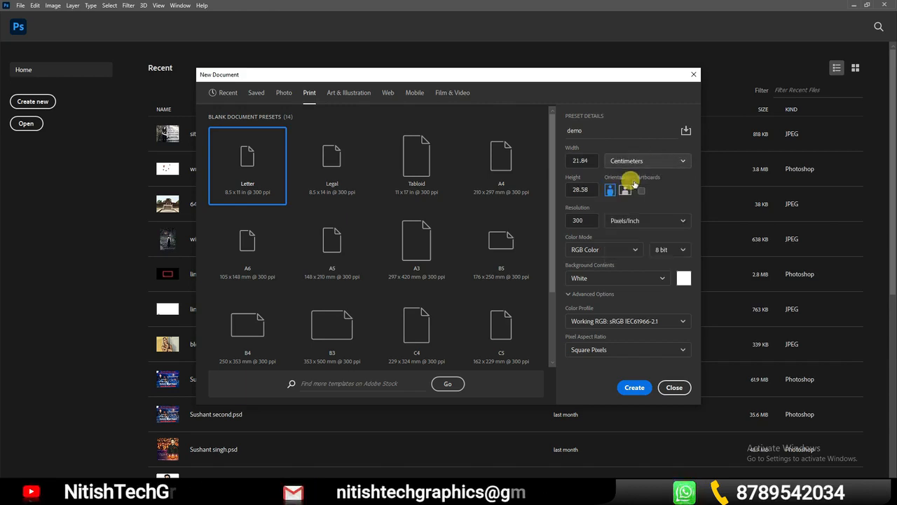
click(666, 159)
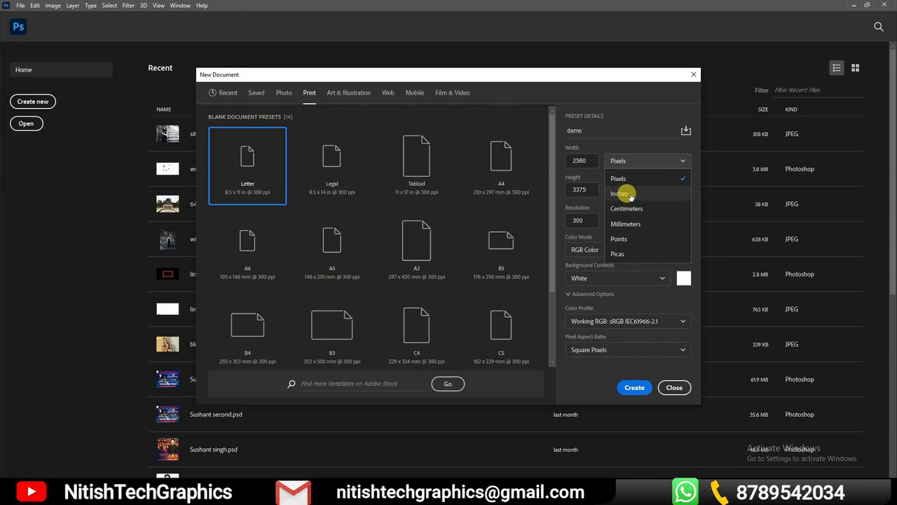
click(630, 196)
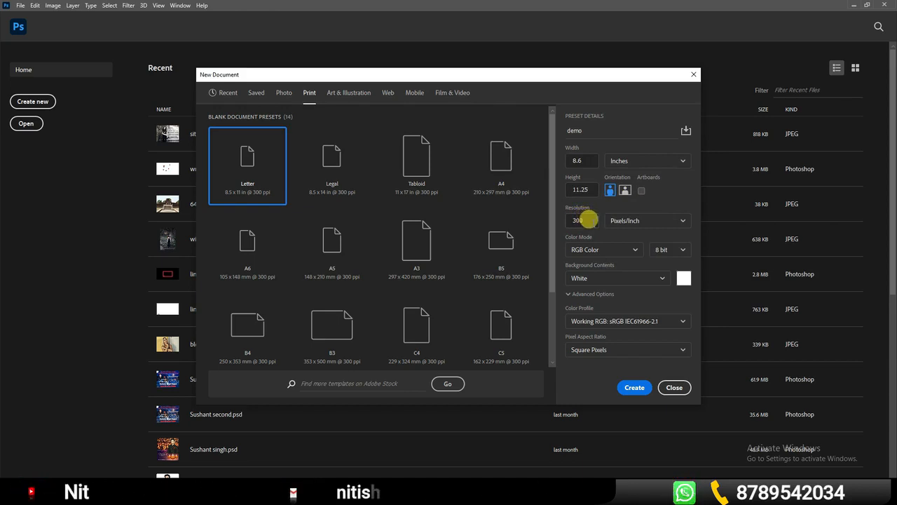
Set the resolution to 600 pixels/inch, trying 72 in between, and check the available resolution units
drag(588, 220, 561, 220)
text(600)
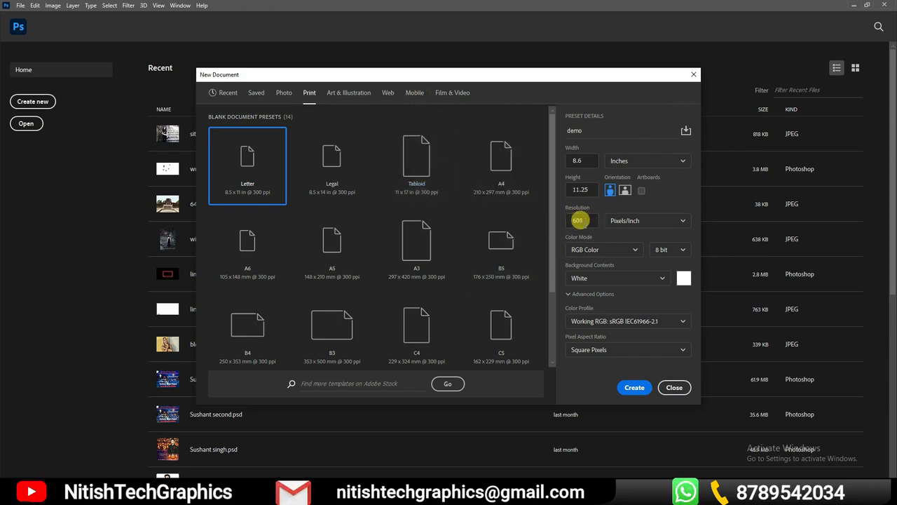
drag(583, 217, 562, 220)
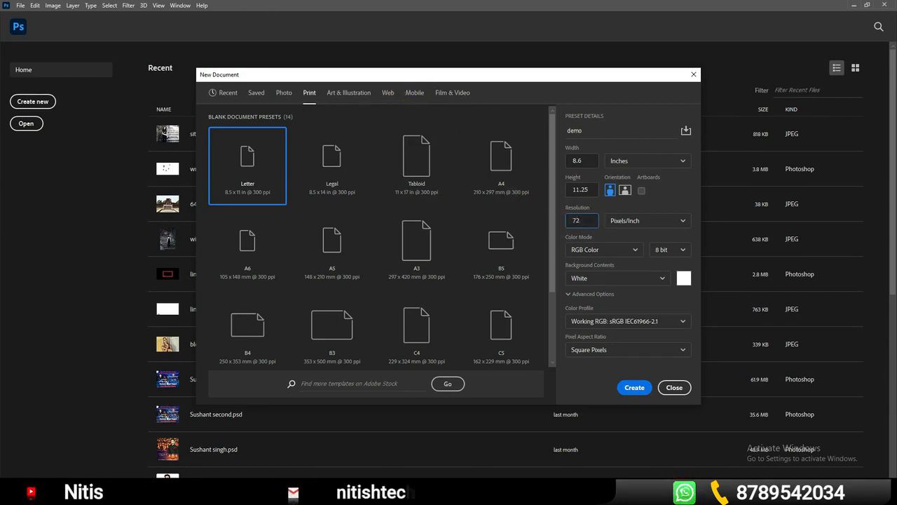
double_click(576, 220)
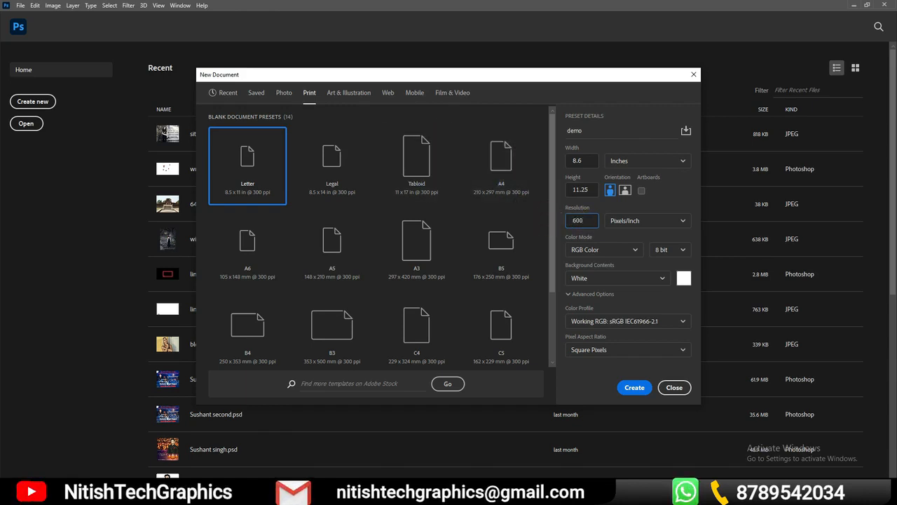
click(677, 223)
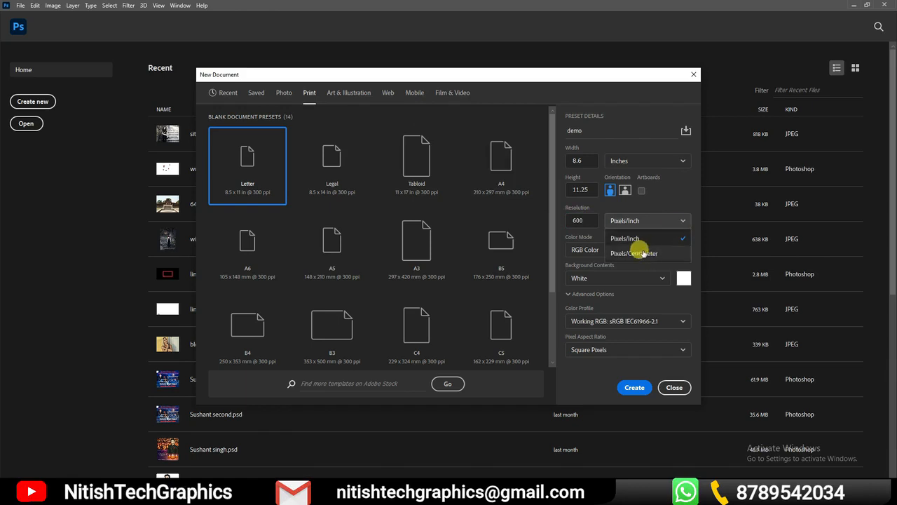
click(679, 206)
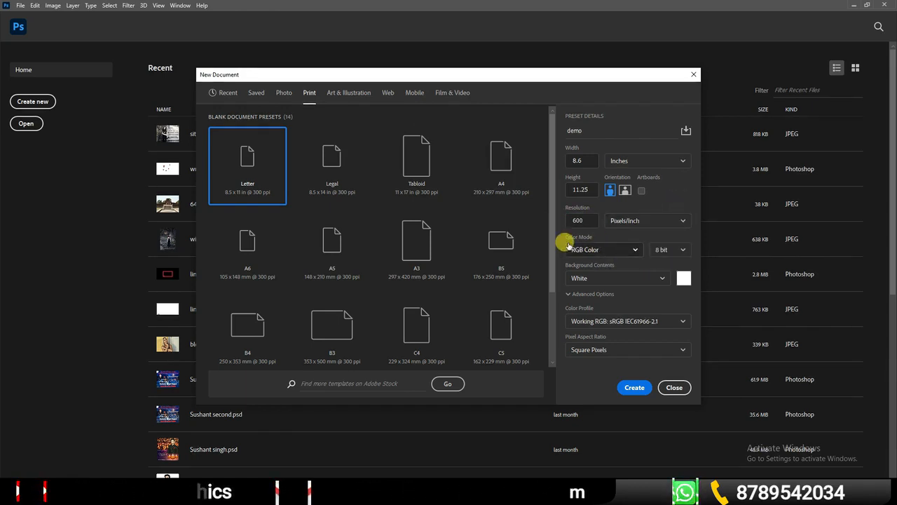
Try CMYK Color as the color mode, return to RGB Color, and review the bit depths, keeping 8 bit
click(630, 249)
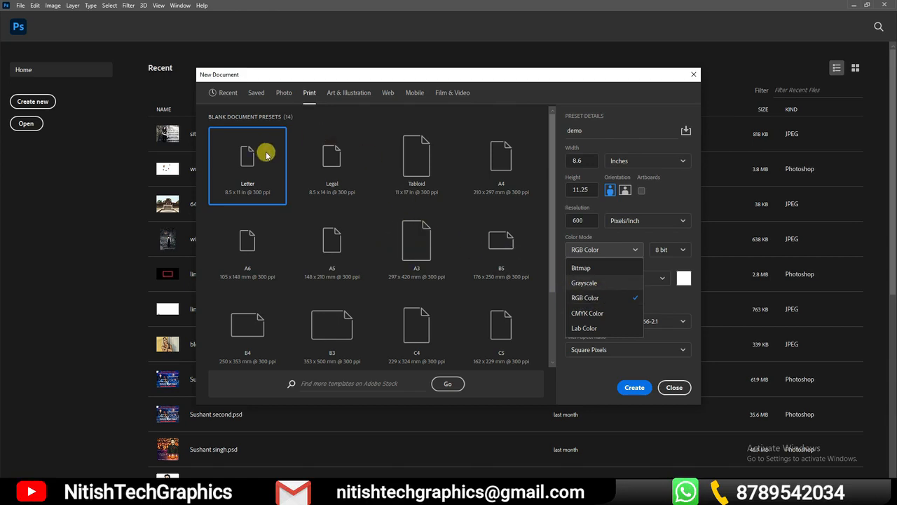
click(593, 313)
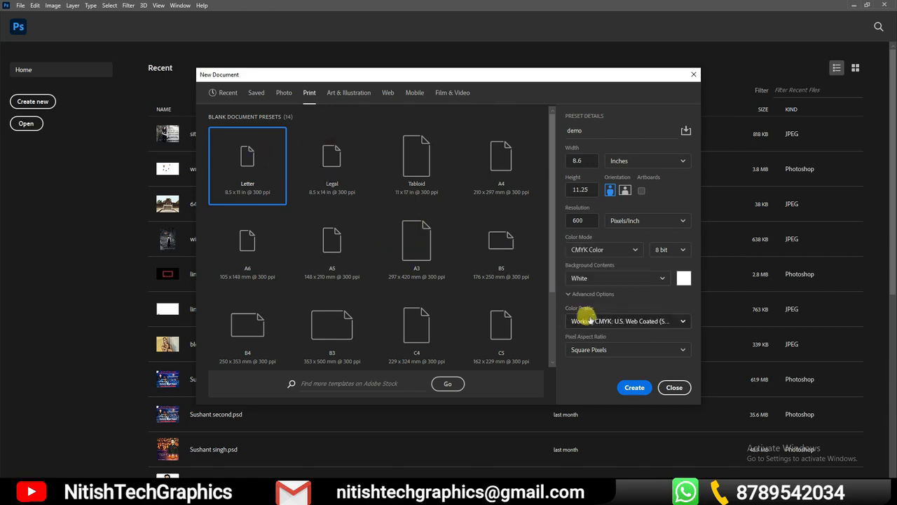
click(614, 249)
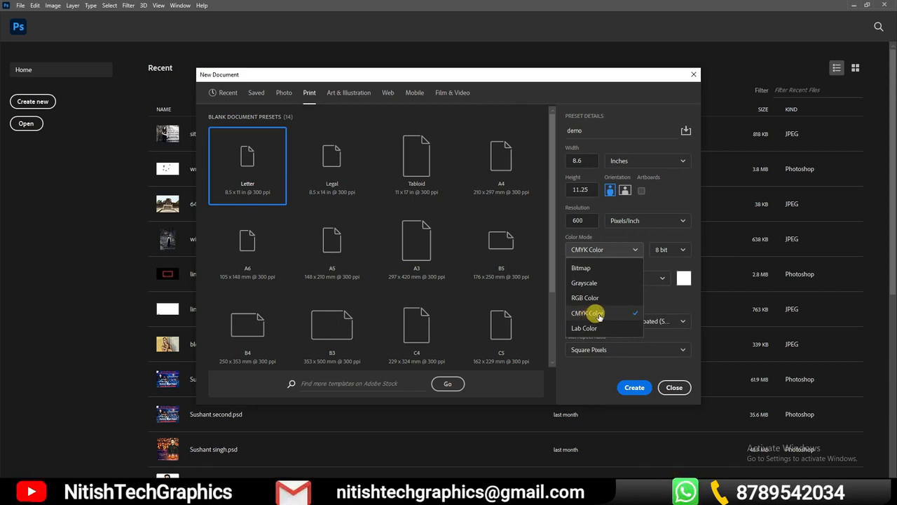
click(583, 300)
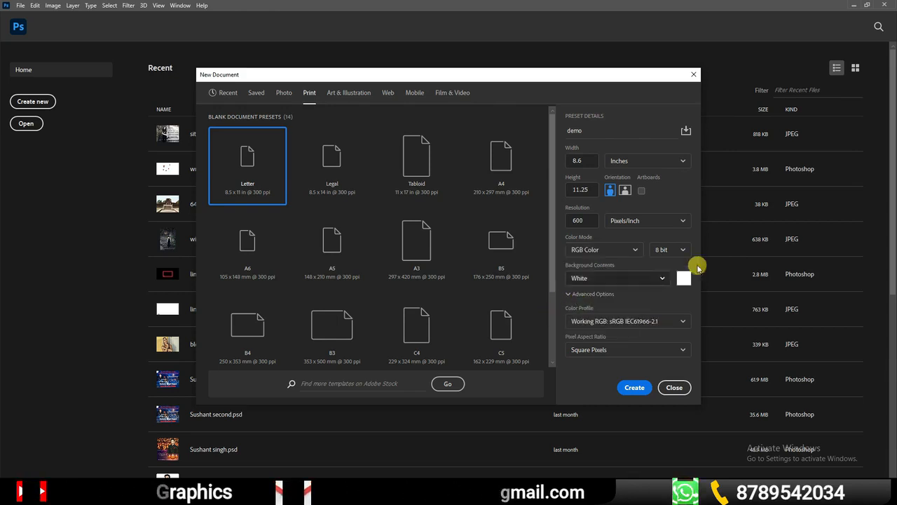
click(677, 249)
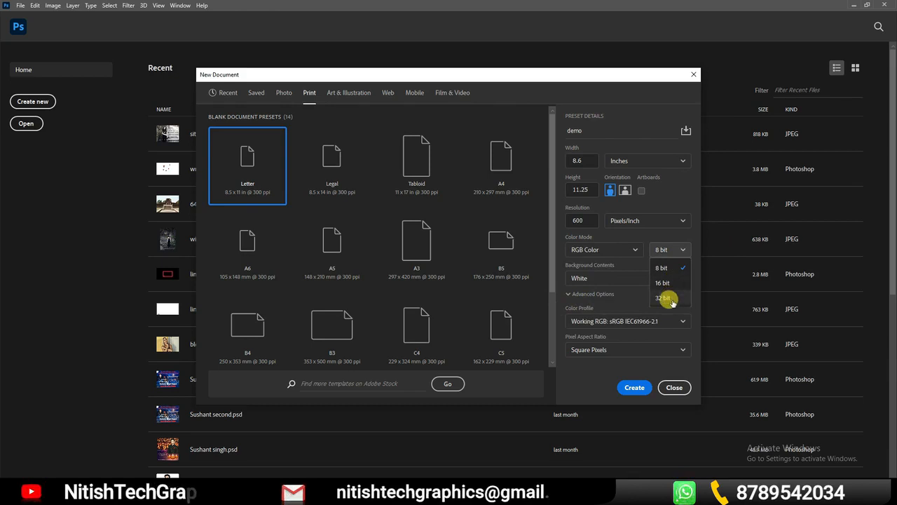
click(662, 269)
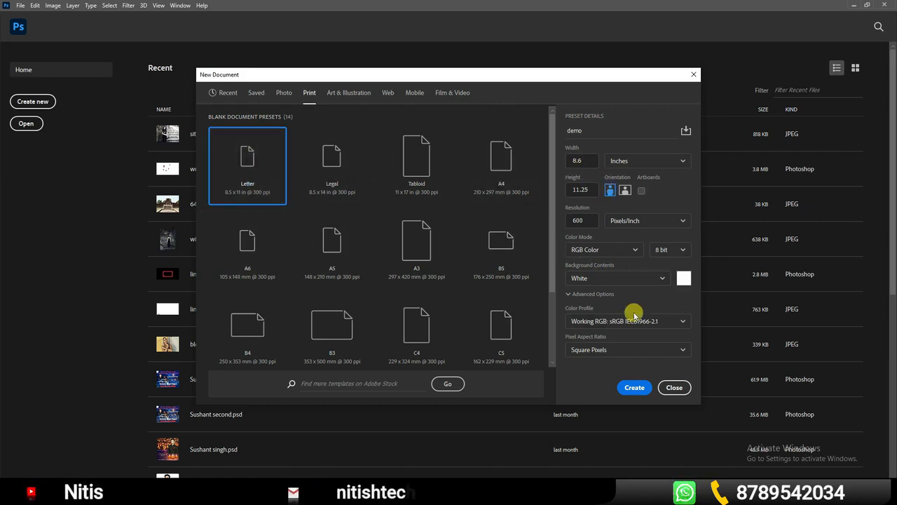
Try Transparent background contents for the new document and set them back to White
click(663, 280)
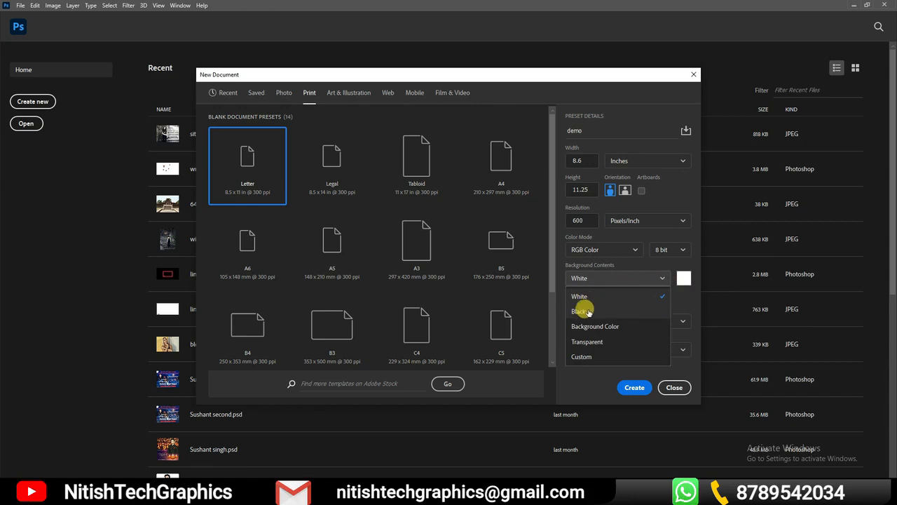
click(614, 347)
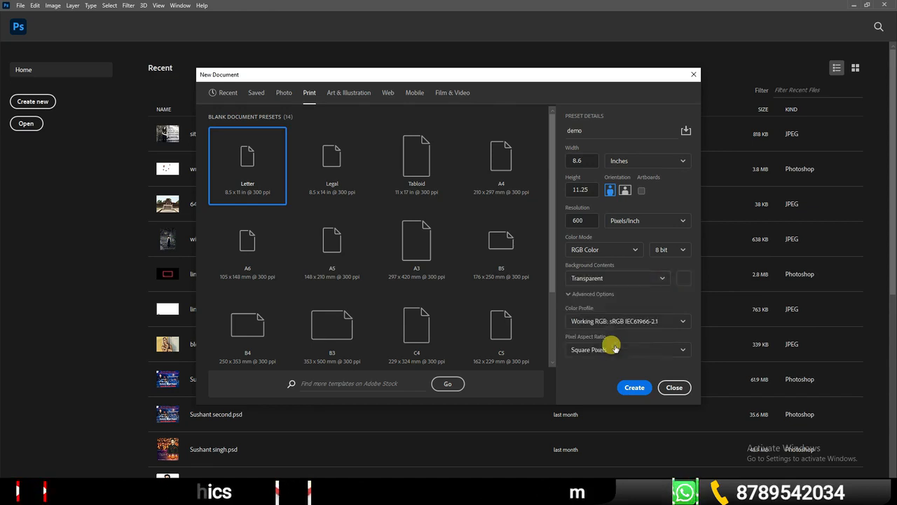
click(661, 278)
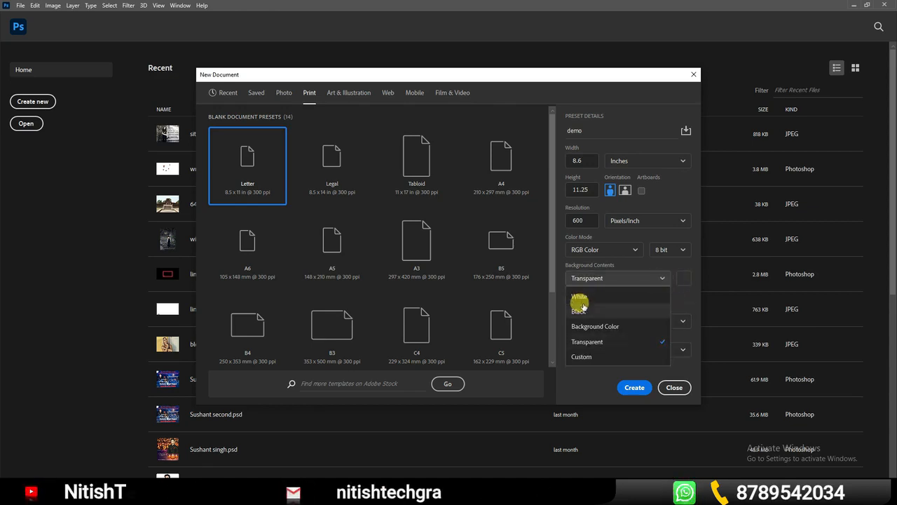
click(582, 298)
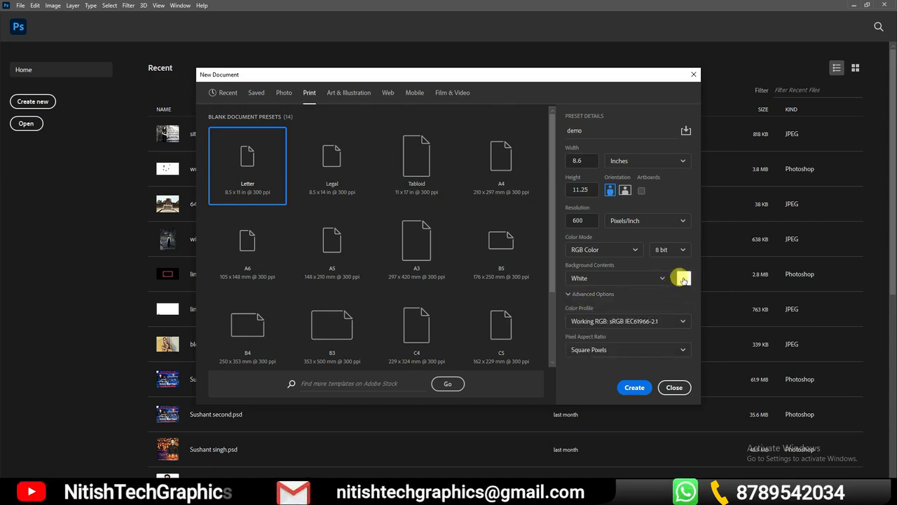
Look through the available color profiles and pixel aspect ratios without changing either setting
click(681, 322)
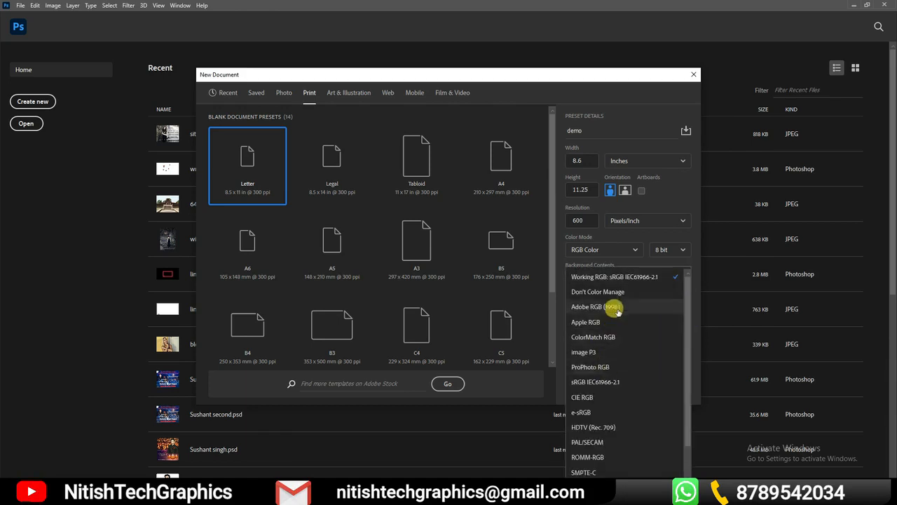
click(691, 258)
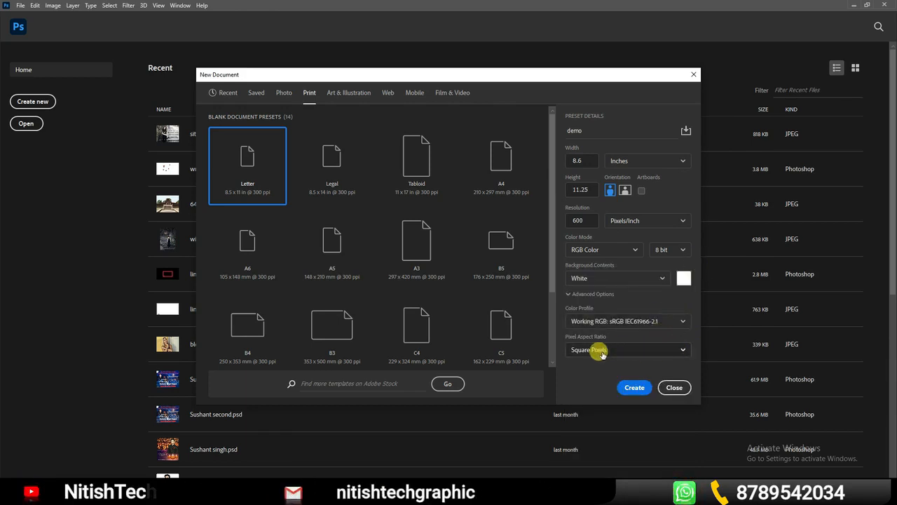
click(681, 351)
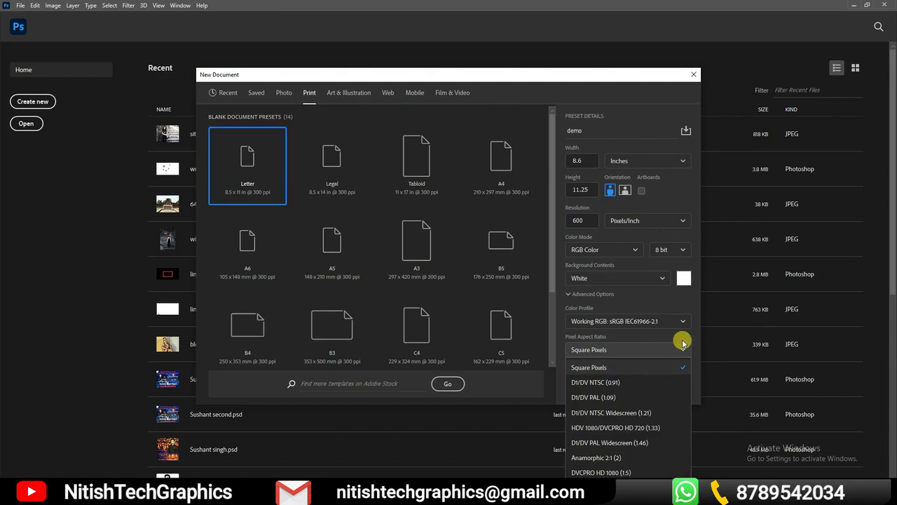
click(684, 342)
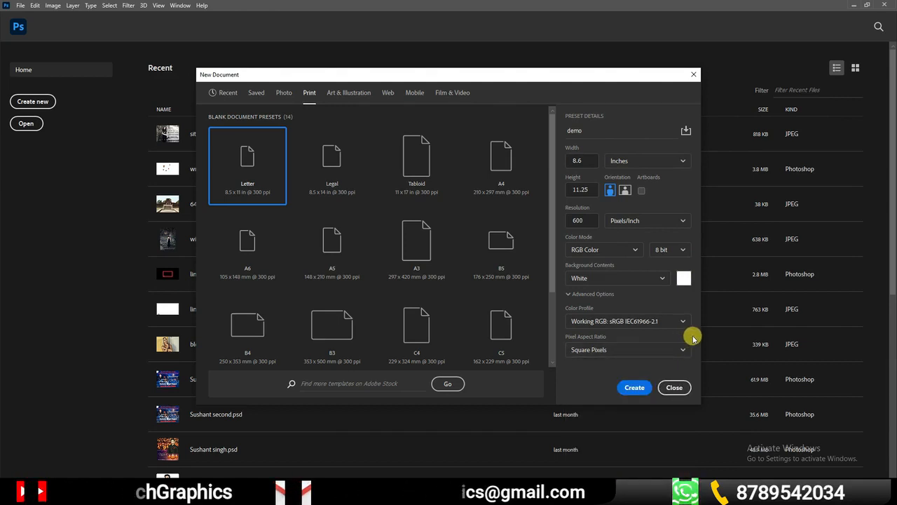
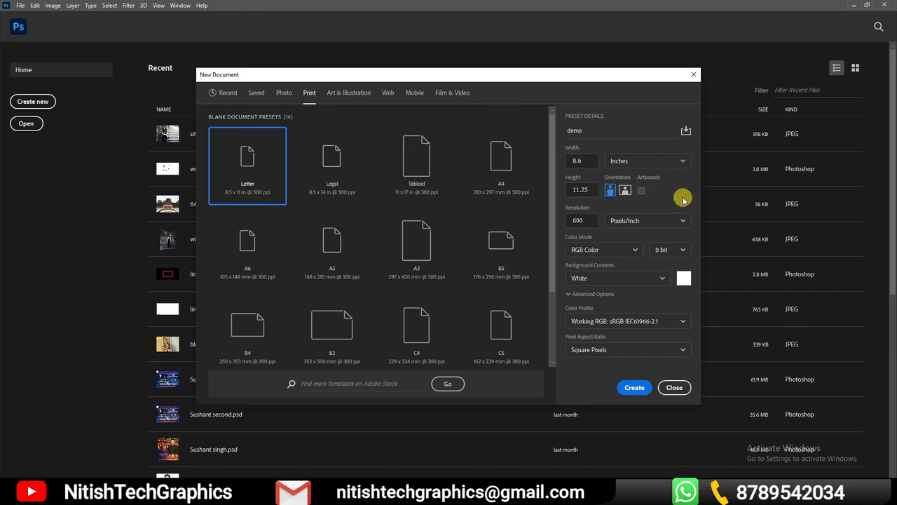
Create the demo document and open new_kids_clothes.psd from the tea folder in Downloads
click(632, 388)
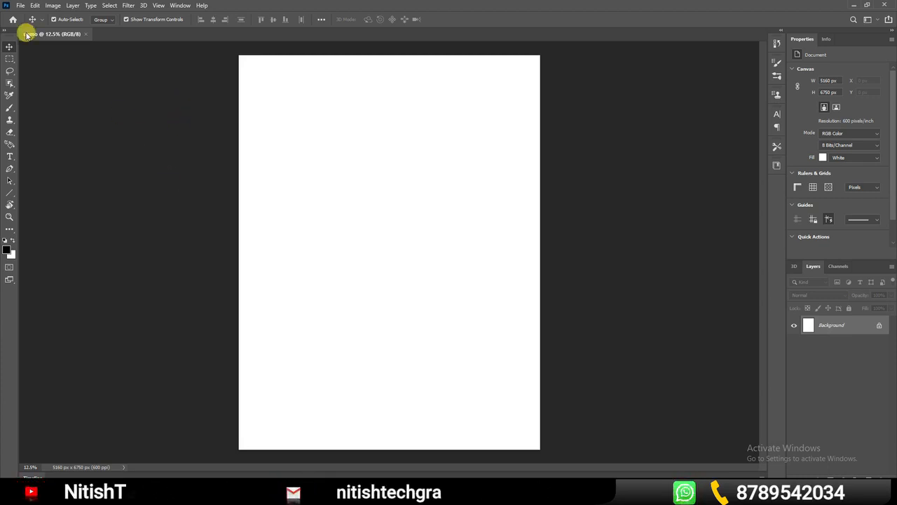
click(19, 5)
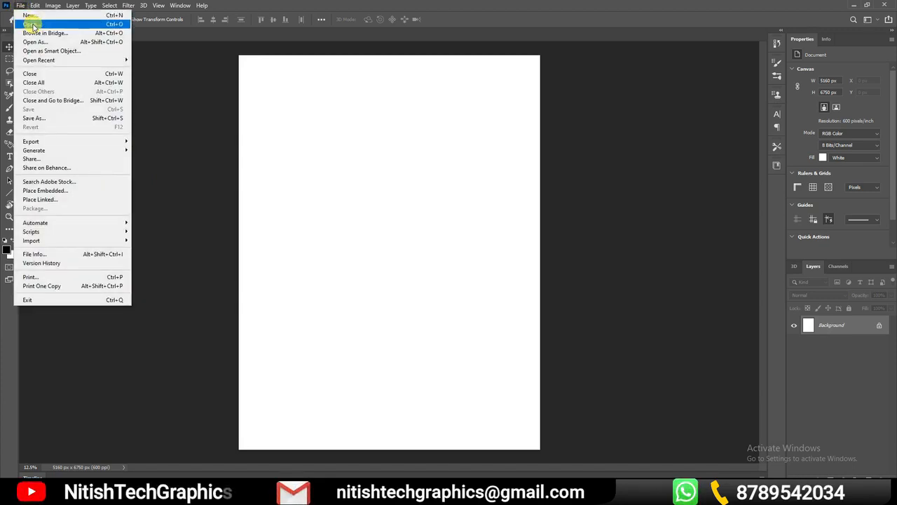
click(31, 26)
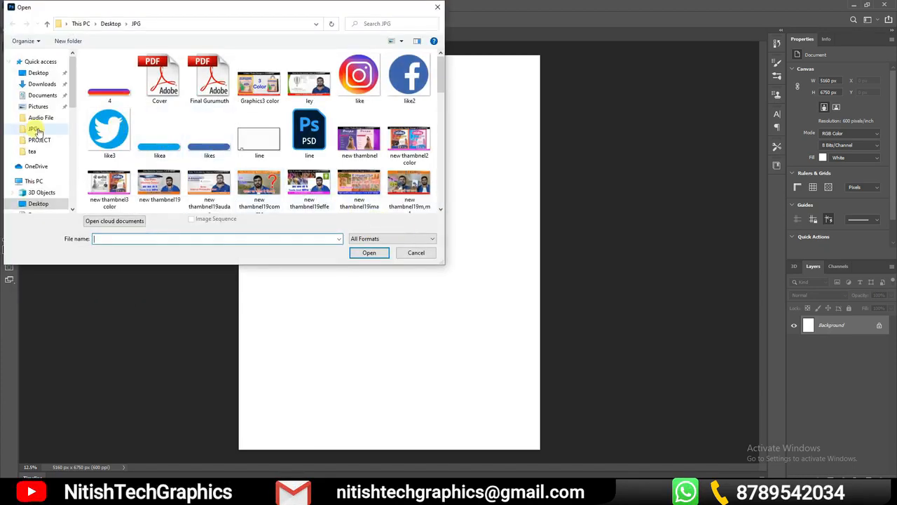
click(42, 83)
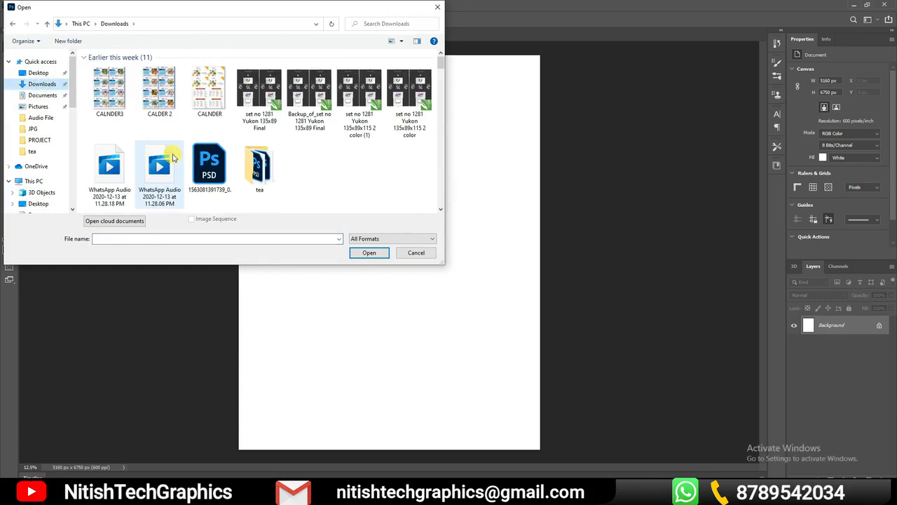
double_click(257, 184)
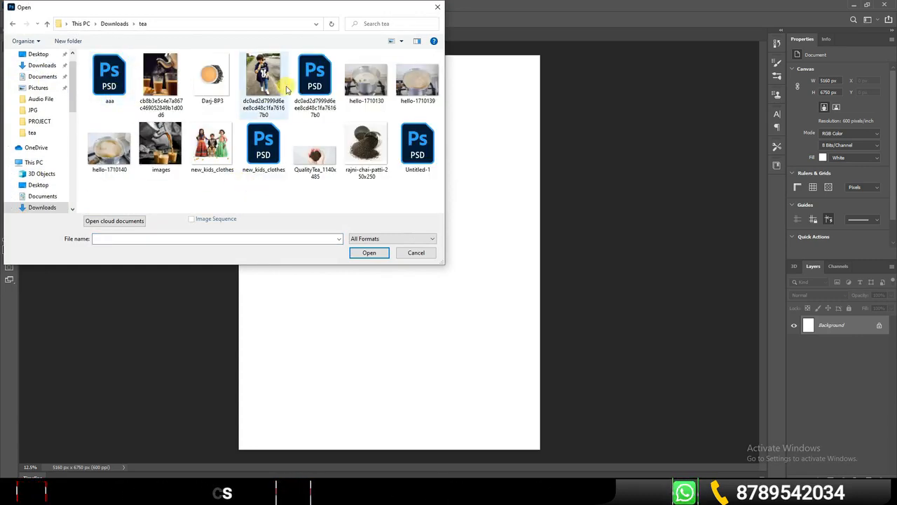
click(267, 158)
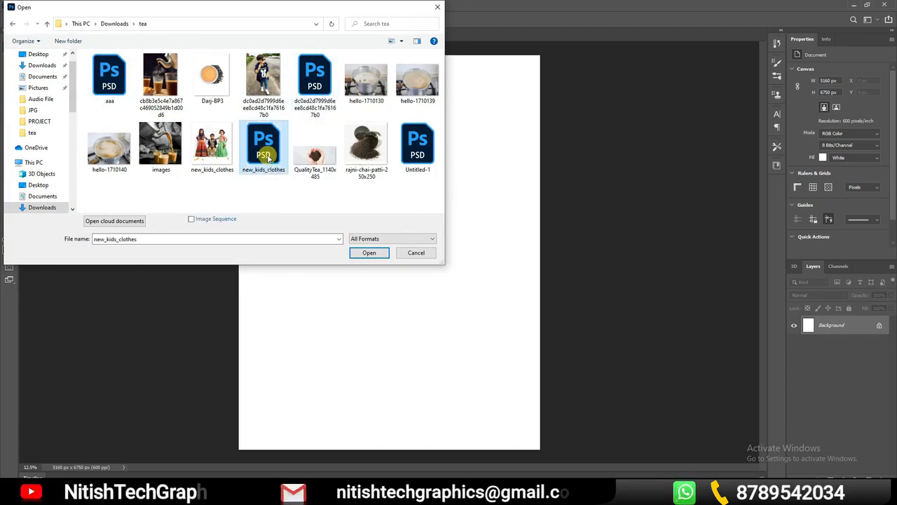
click(368, 253)
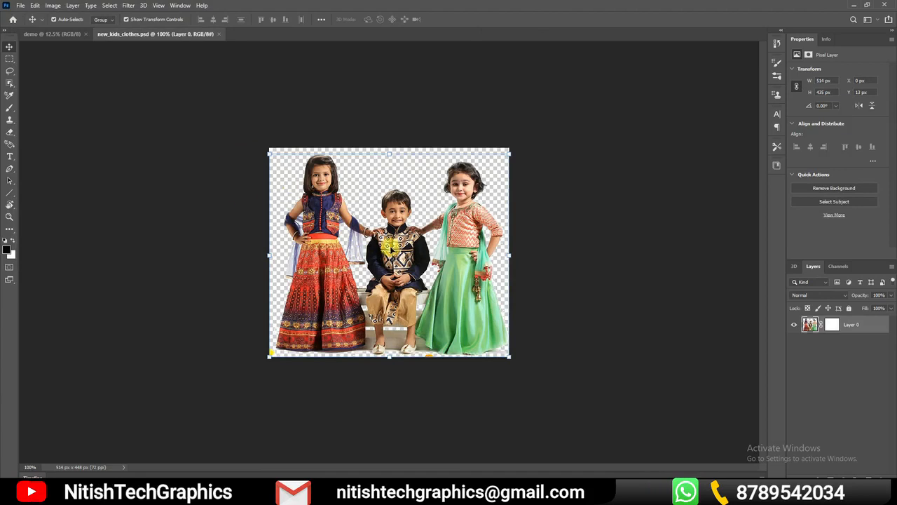
Return to the demo document and open sitting-1286463_1920.jpg from the recent files
click(58, 34)
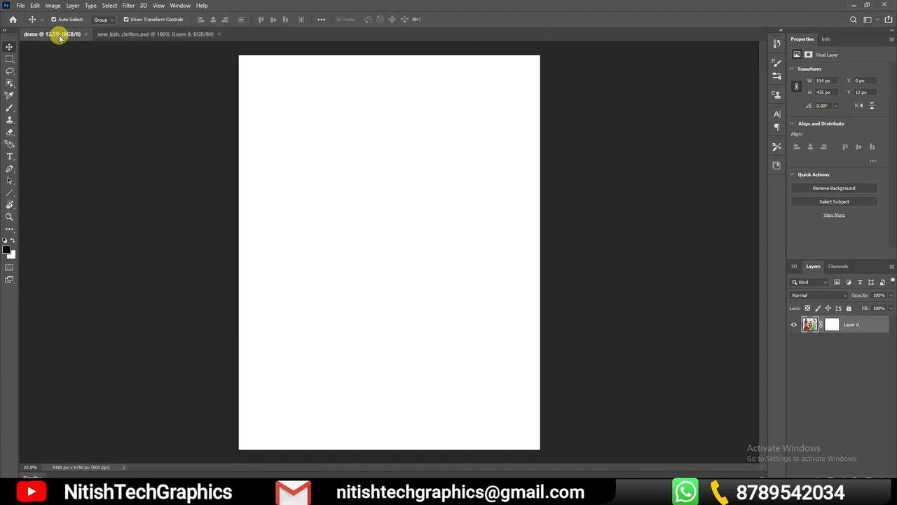
click(20, 6)
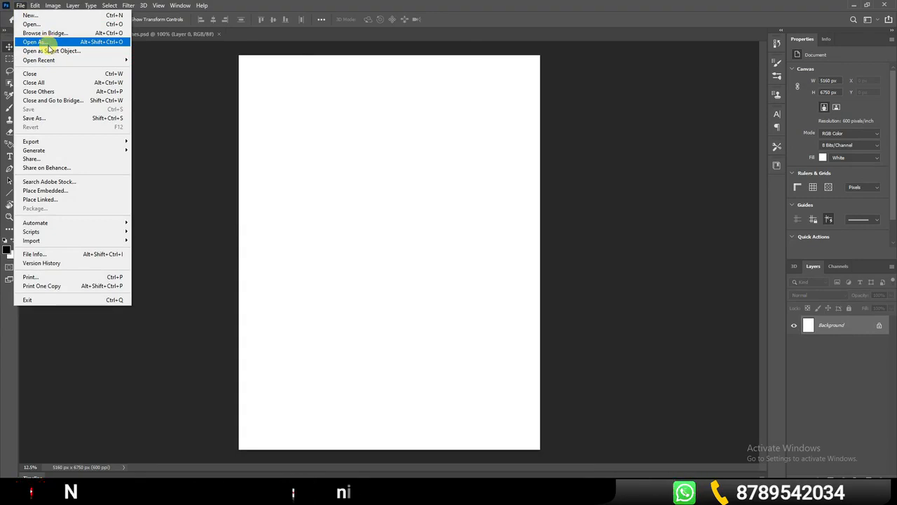
mouse_move(100, 59)
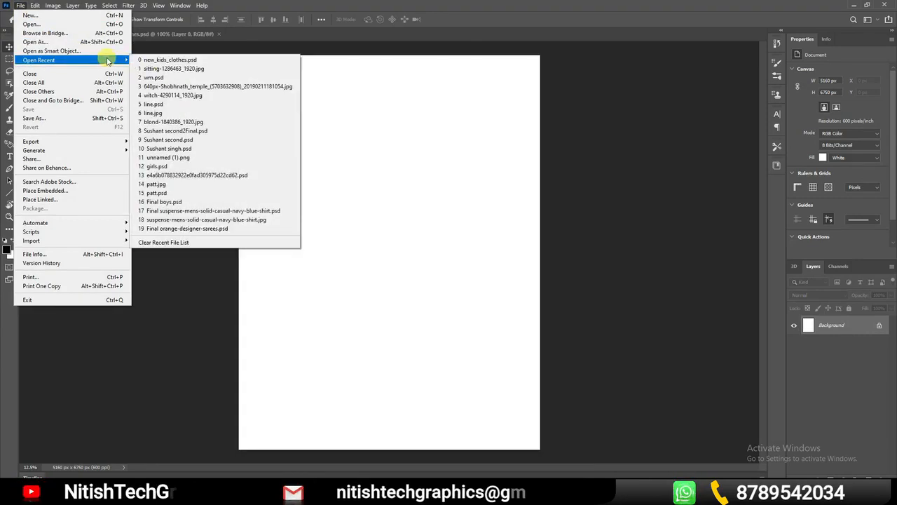
click(169, 69)
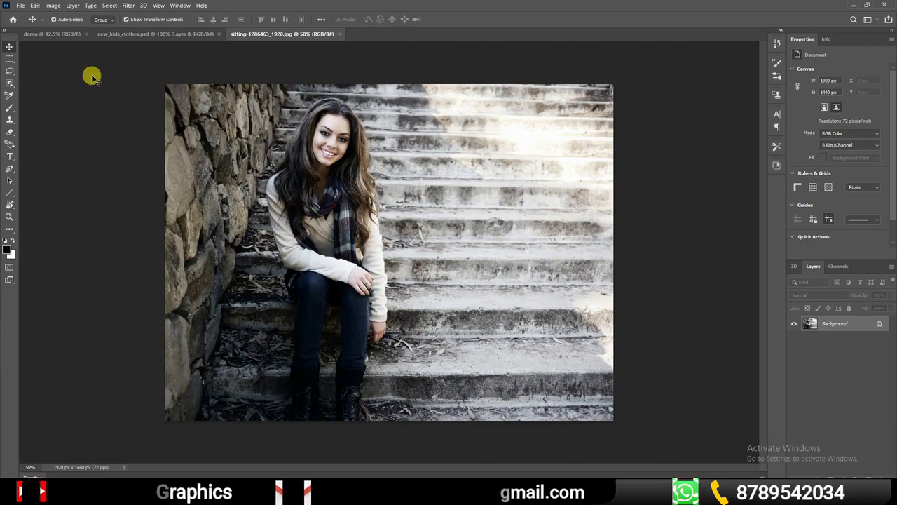
click(20, 4)
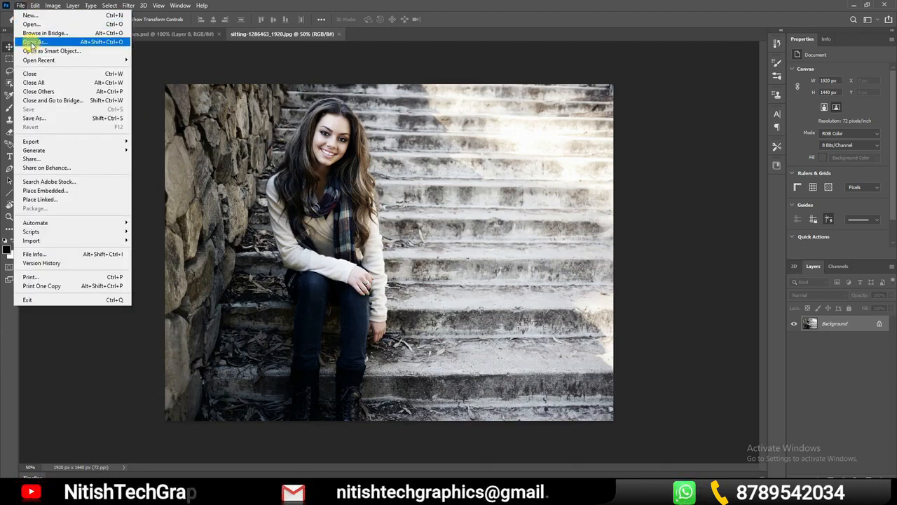
click(31, 24)
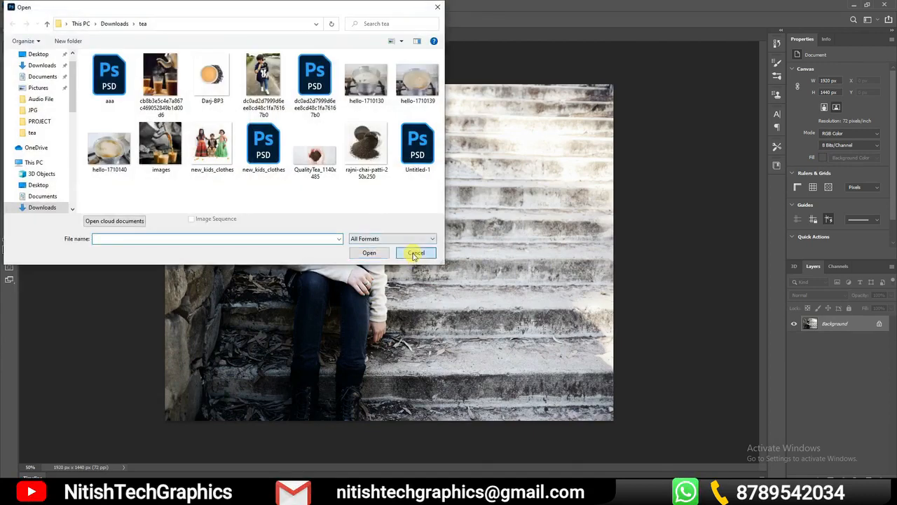
click(414, 253)
Switch to File Explorer, place woman-3083375_1920.jpg from Downloads into the demo document, commit it and deselect the layer
key(alt+Tab)
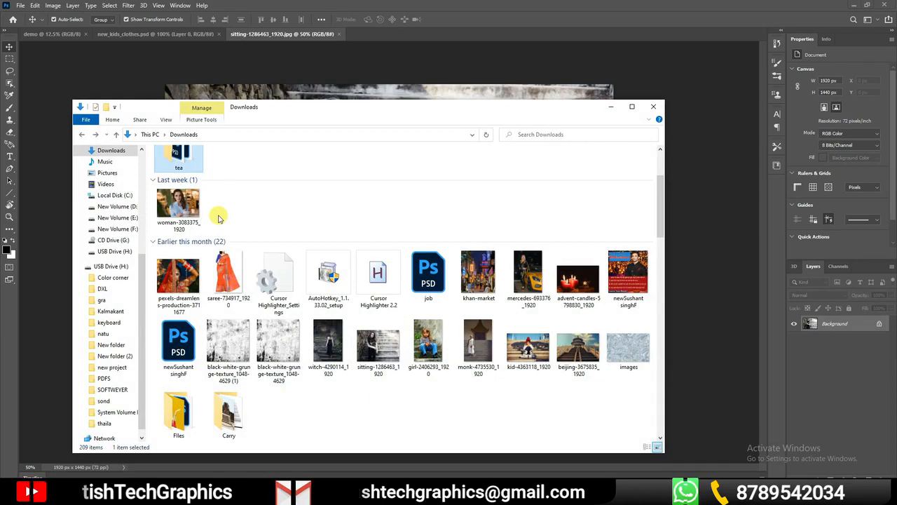
scroll(218, 218, up, 3)
drag(184, 326, 318, 82)
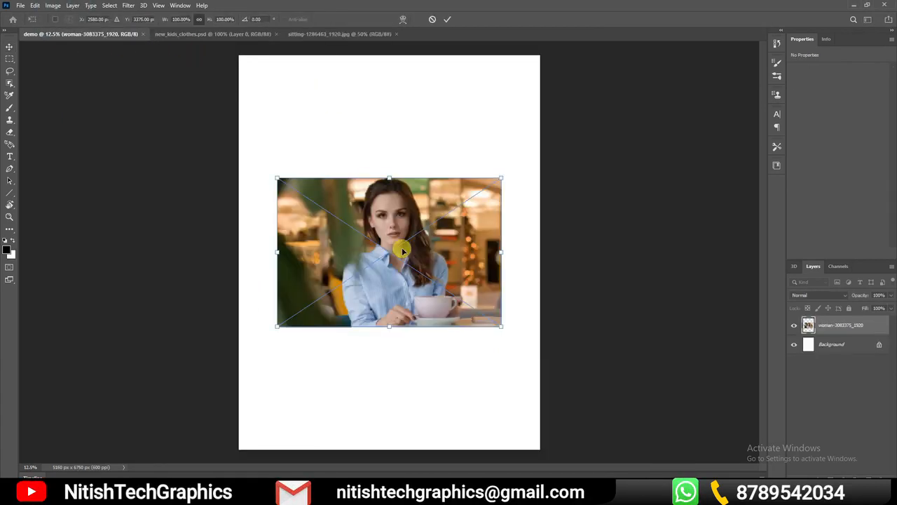
click(447, 20)
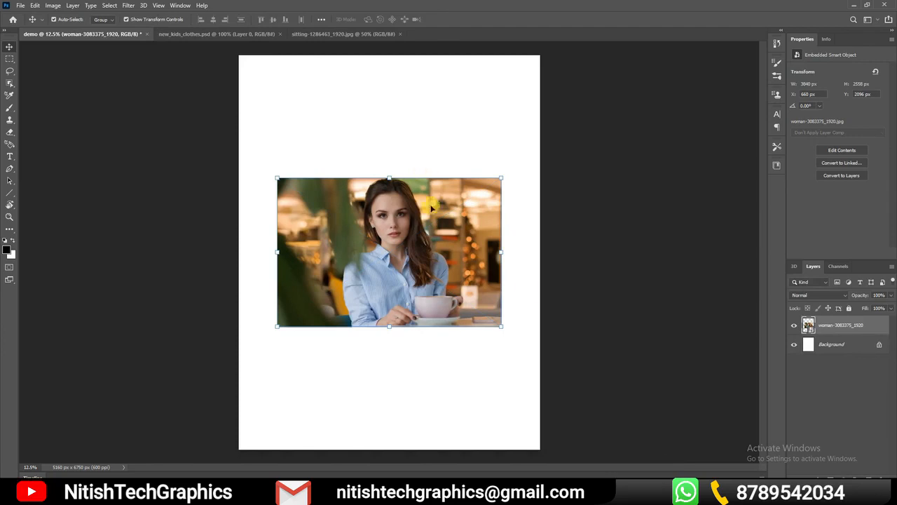
click(561, 298)
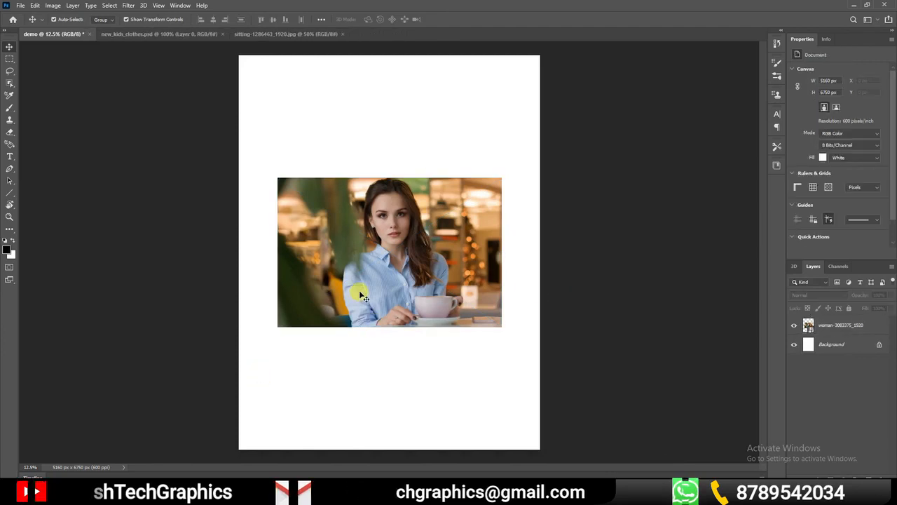
Look at the Downloads folder again, return to the demo document and undo placing the woman photo
click(168, 495)
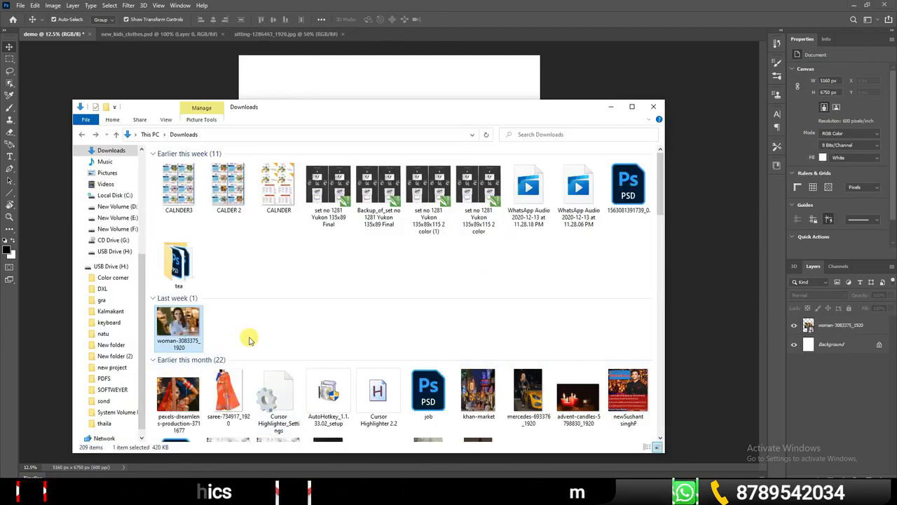
click(250, 336)
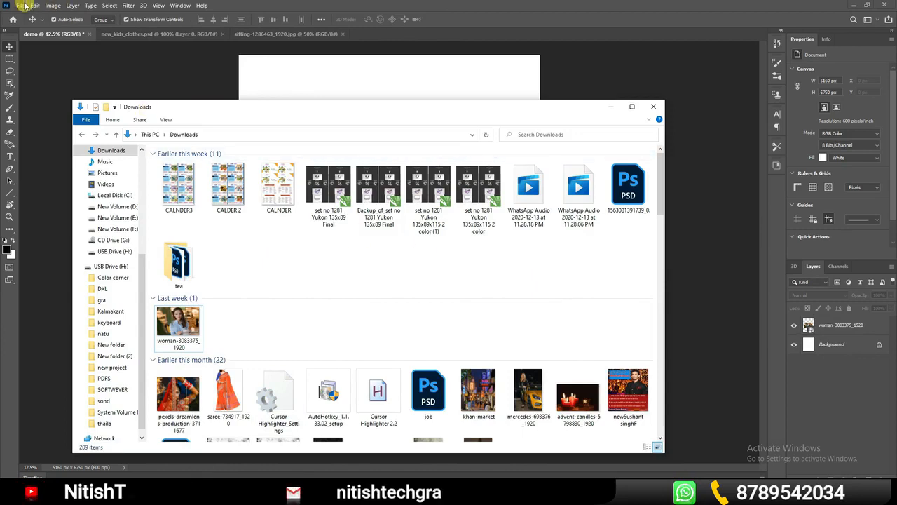
click(673, 79)
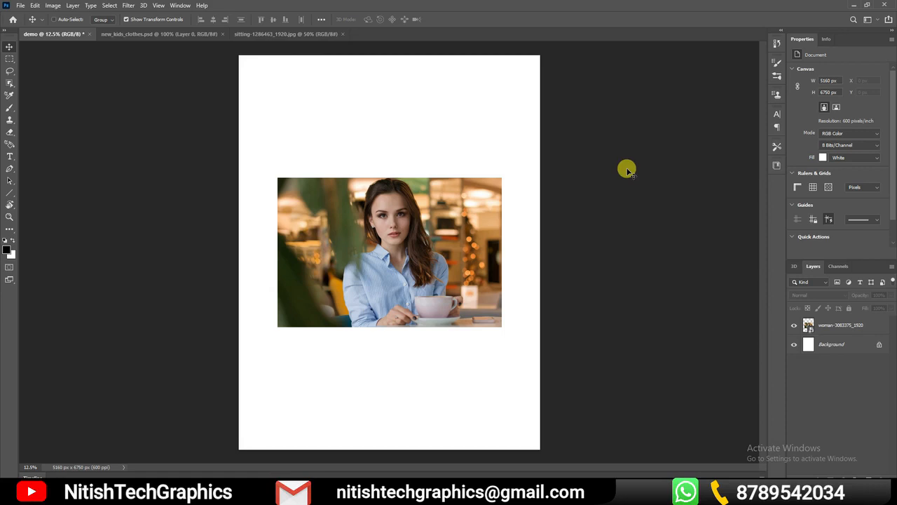
key(ctrl+z)
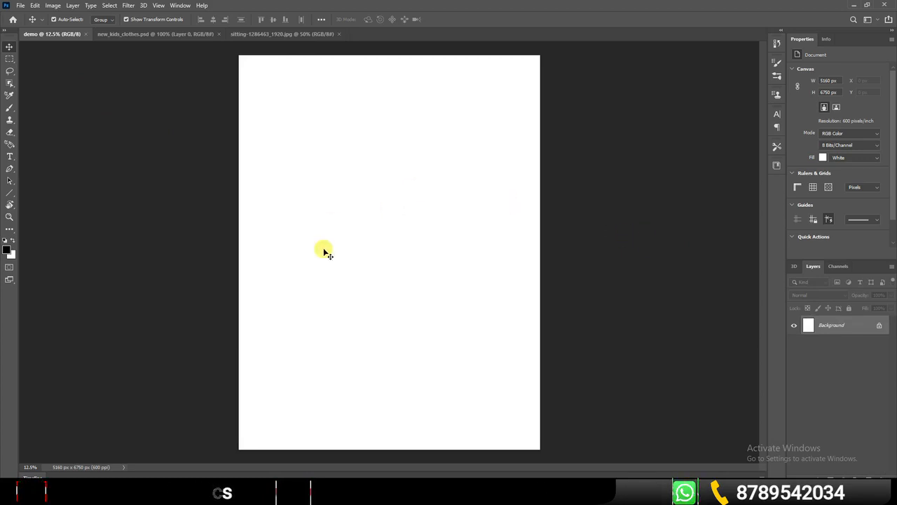
Place woman-3083375_1920.jpg from the Downloads folder in the empty demo document again and commit the placement
click(324, 495)
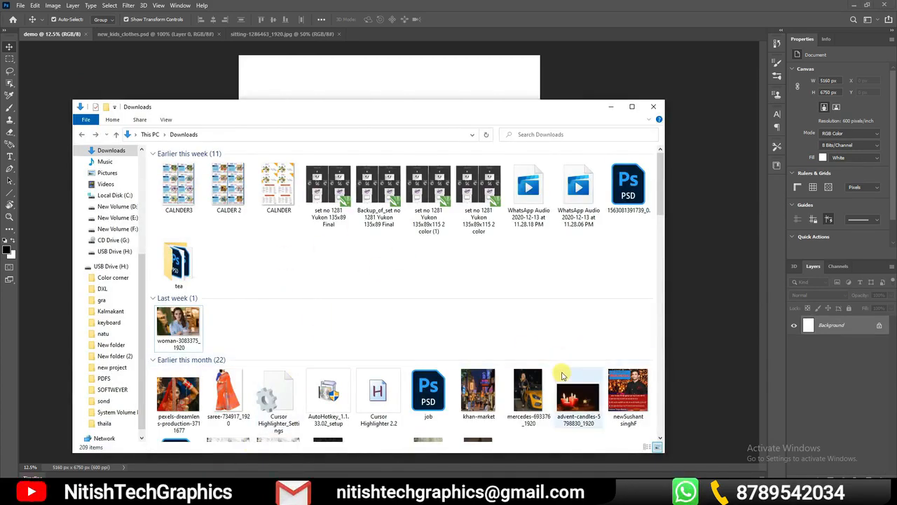
drag(501, 111, 568, 71)
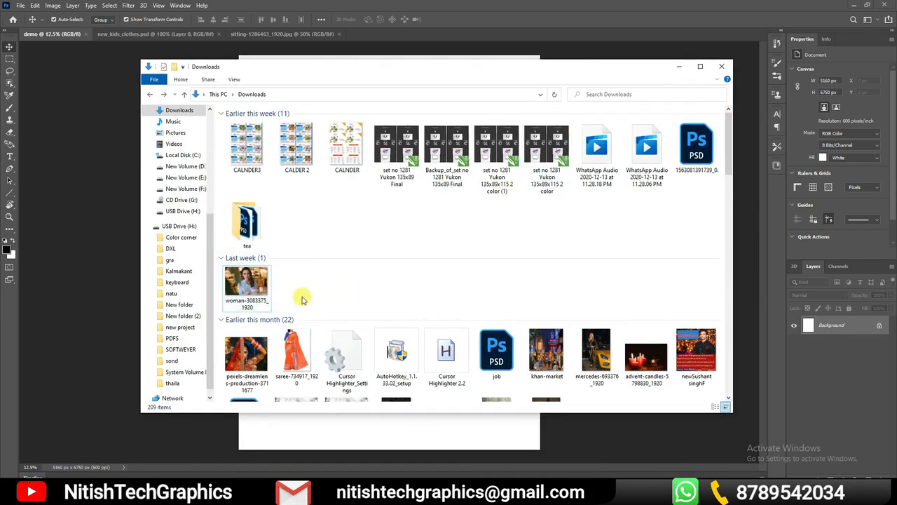
drag(248, 294, 72, 250)
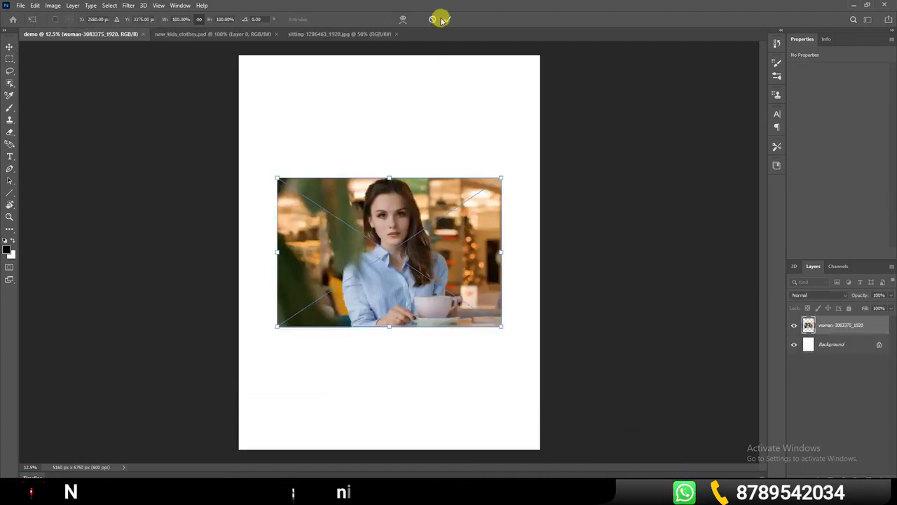
click(443, 19)
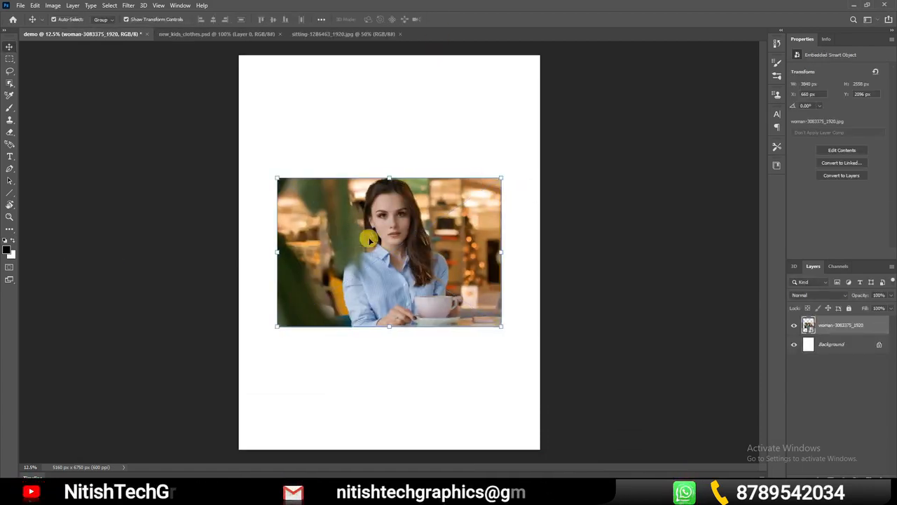
Place pexels-dreamlens-production-3711677.jpg from Downloads as a second image in the demo document and commit it
click(272, 494)
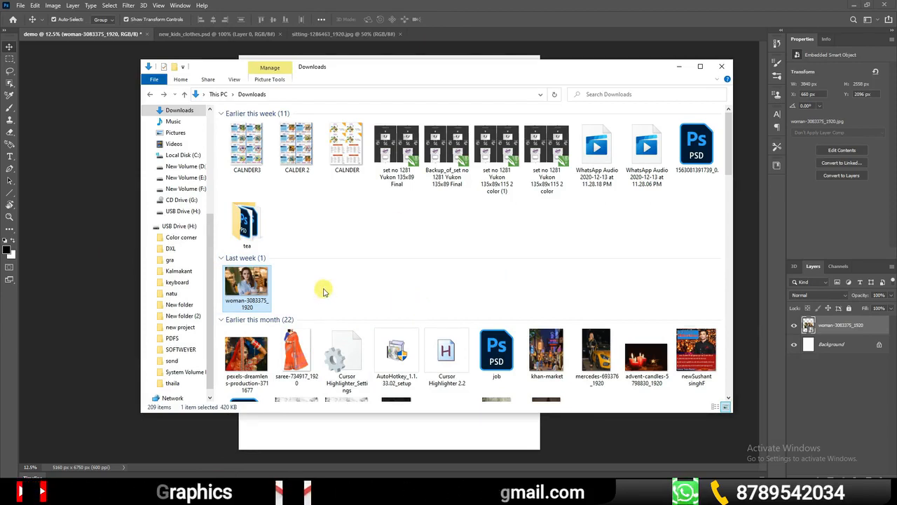
click(115, 190)
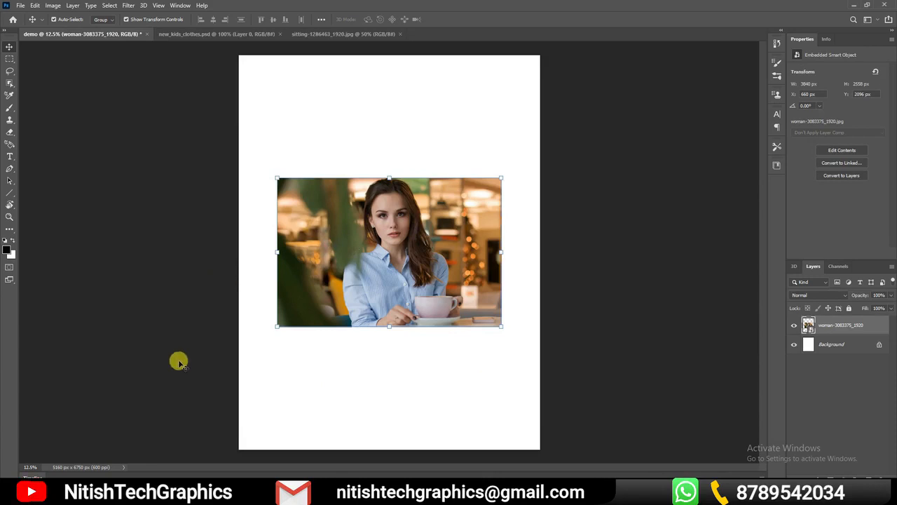
click(250, 493)
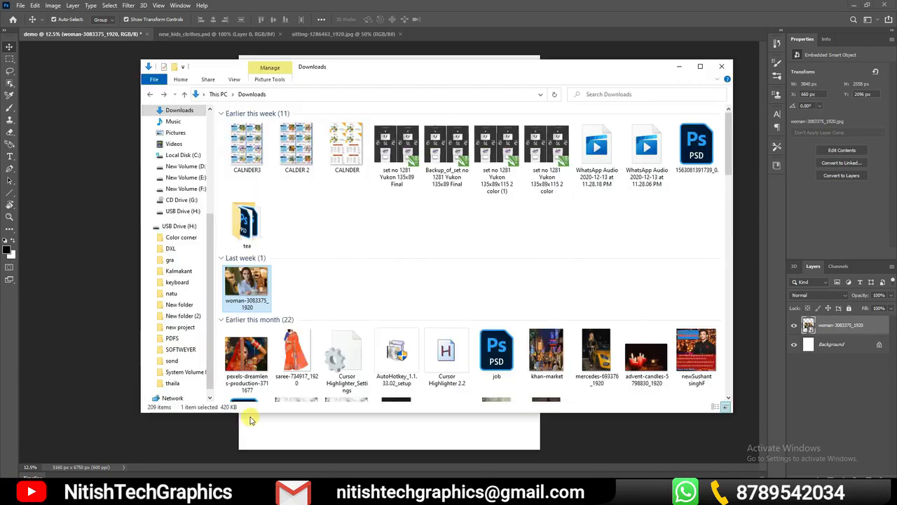
click(255, 356)
drag(255, 362, 89, 110)
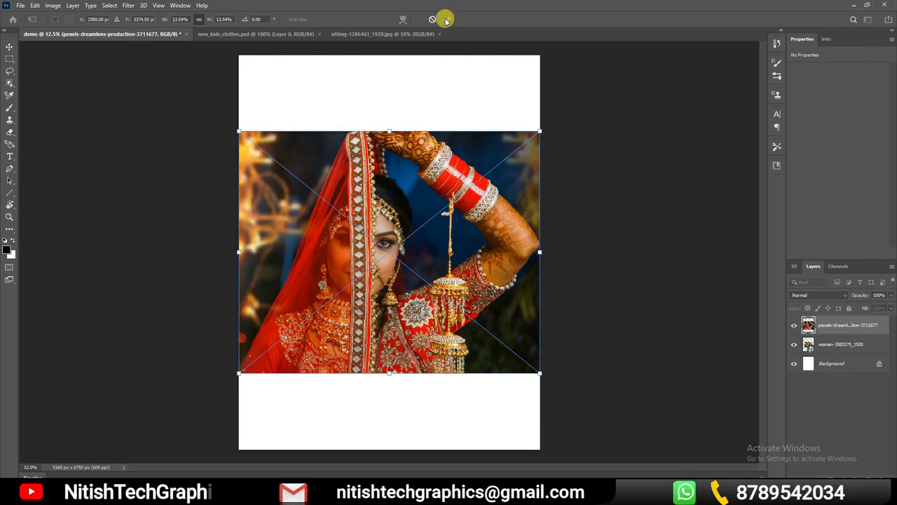
click(447, 18)
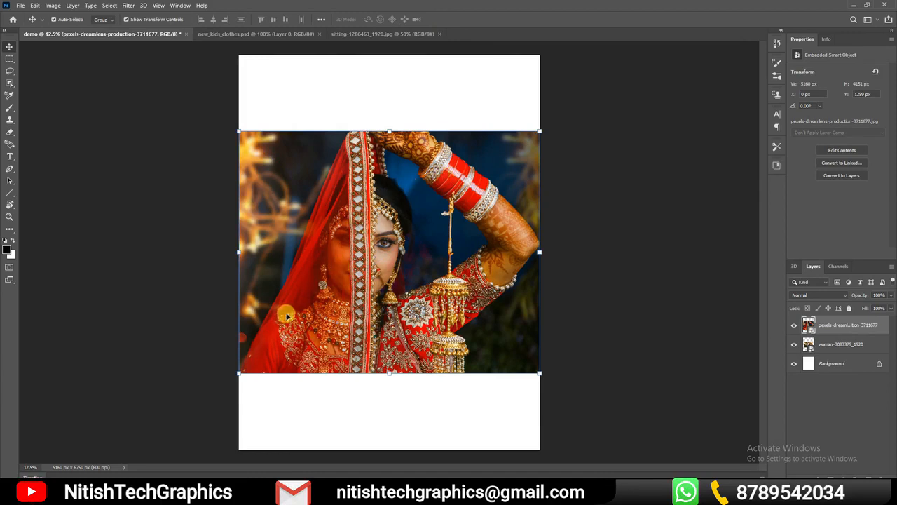
Open pexels-dreamlens-production-3711677.jpg from Downloads as a separate document, and look through the open documents back to demo
key(alt+Tab)
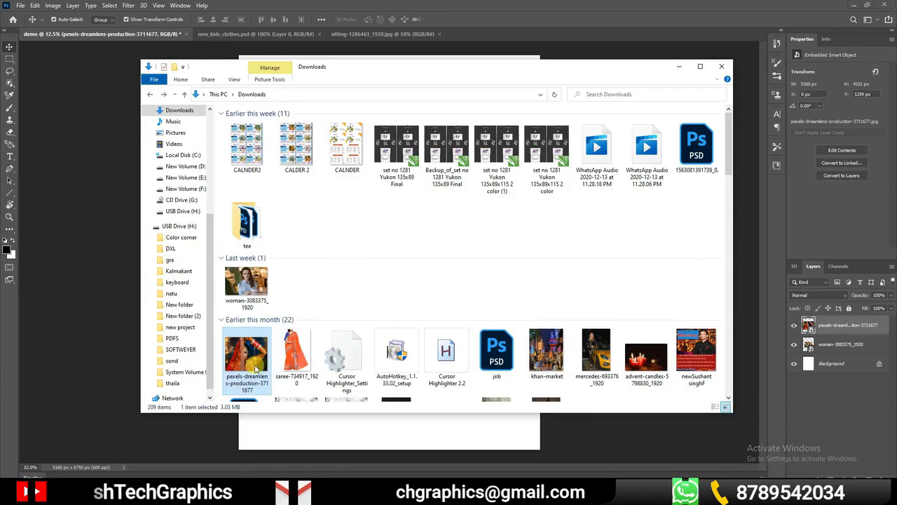
drag(254, 366, 558, 28)
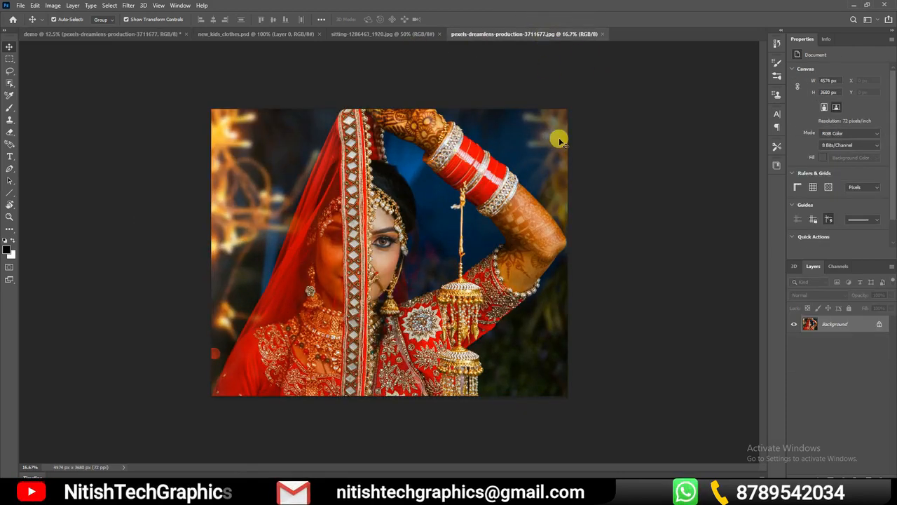
click(393, 35)
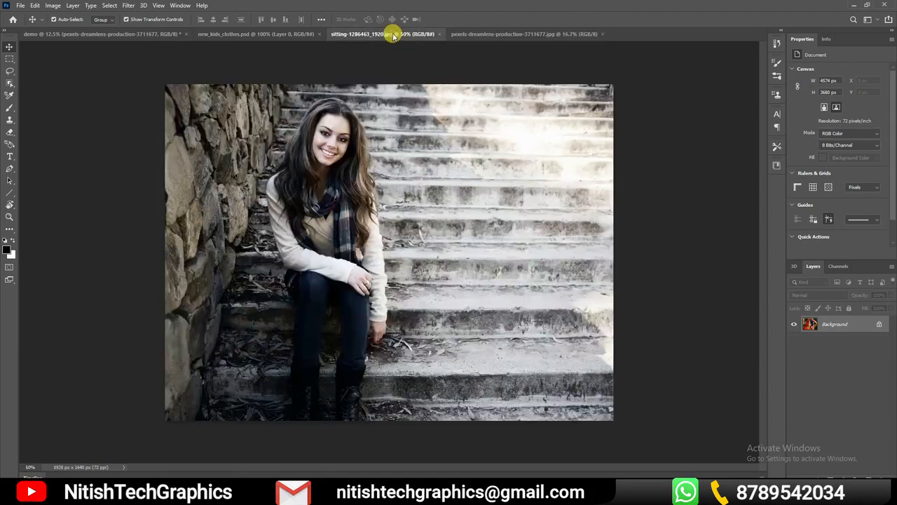
click(286, 34)
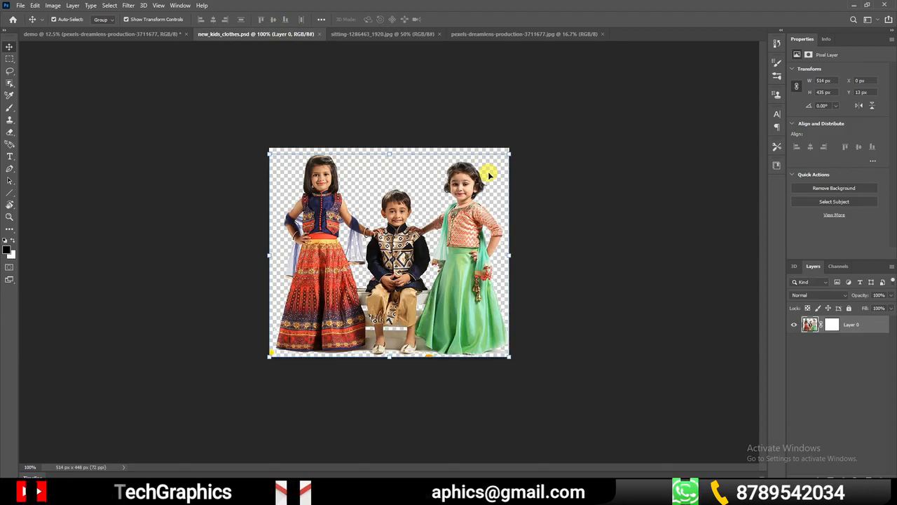
click(147, 34)
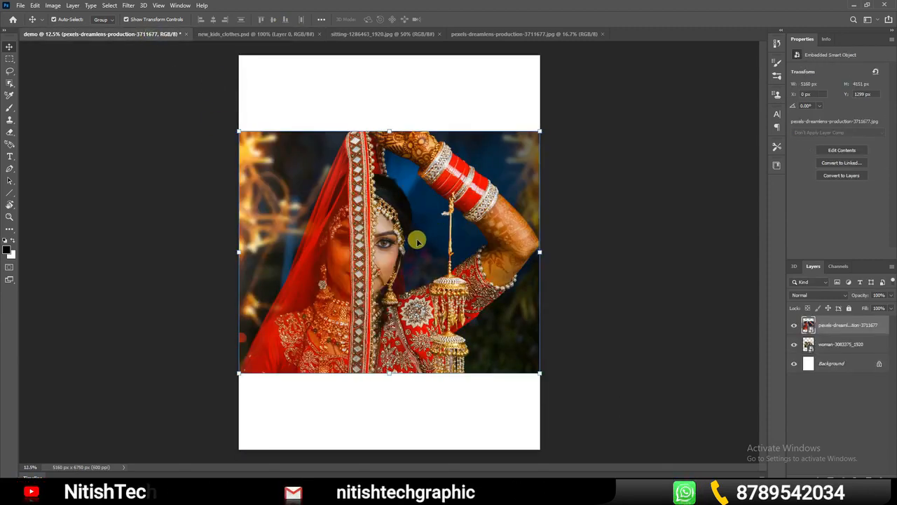
Place mercedes-693376_1920 from the Downloads folder as a third image in the demo document and commit the placement
click(144, 493)
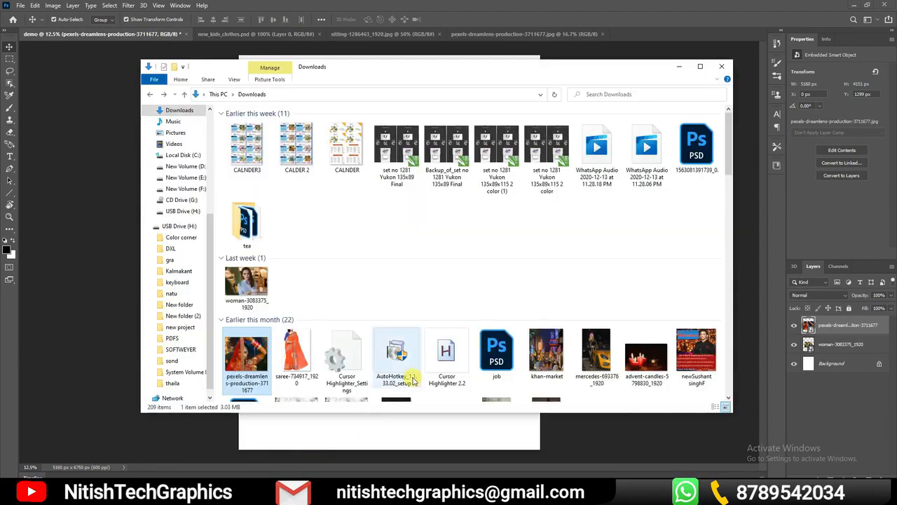
drag(490, 69, 617, 111)
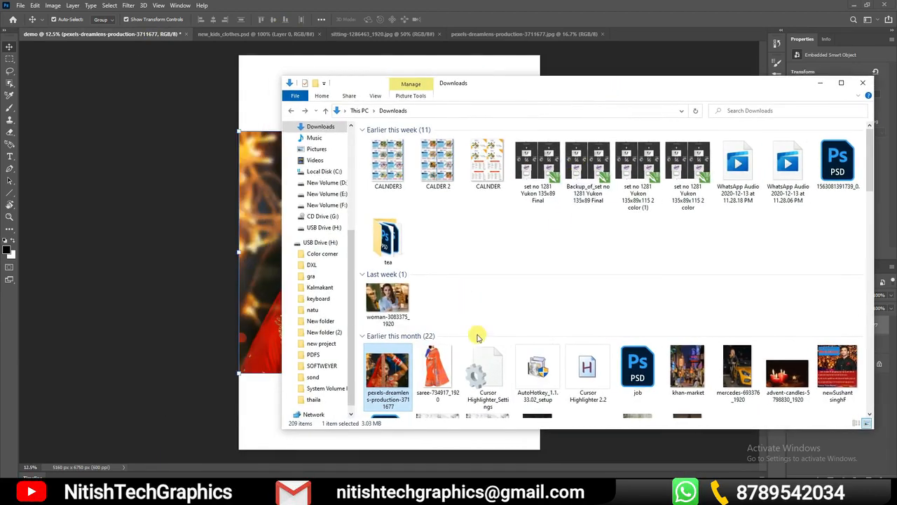
drag(744, 373, 256, 241)
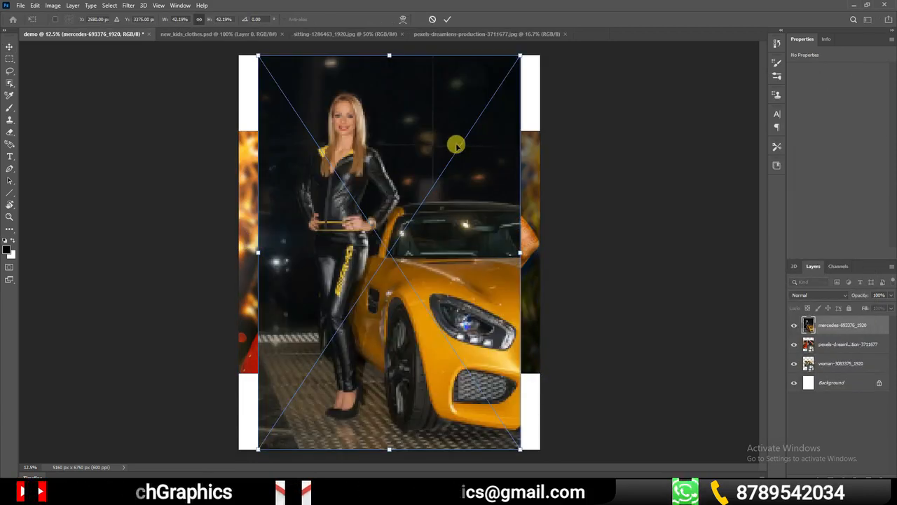
click(447, 19)
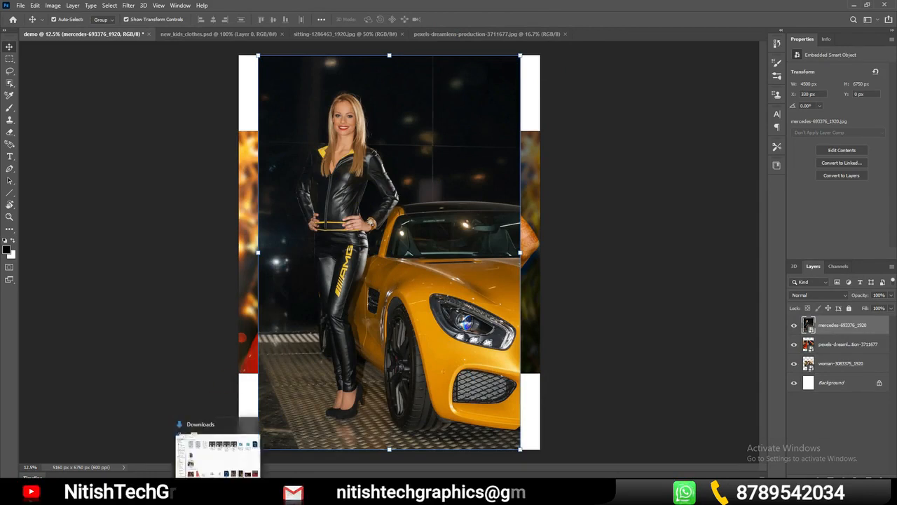
Open mercedes-693376_1920.jpg from Downloads as a separate document, and look through the open documents back to demo
click(220, 493)
drag(737, 373, 663, 26)
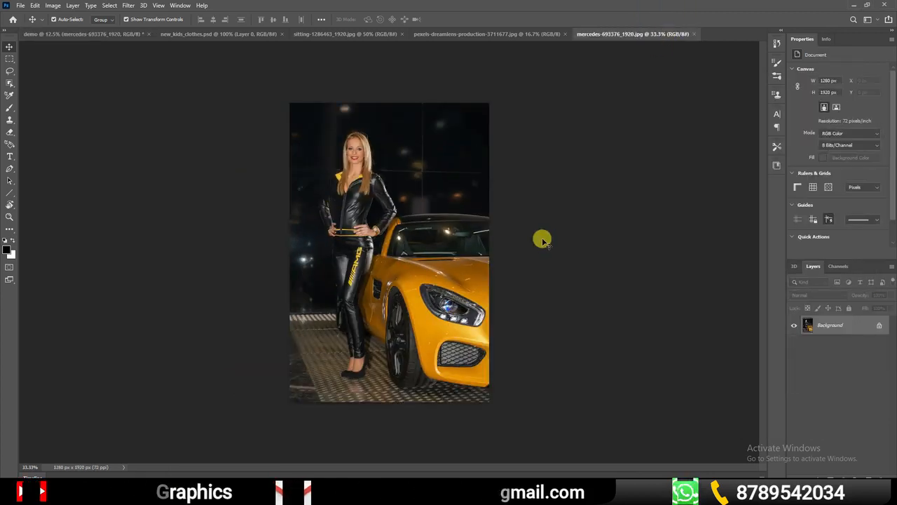
click(491, 33)
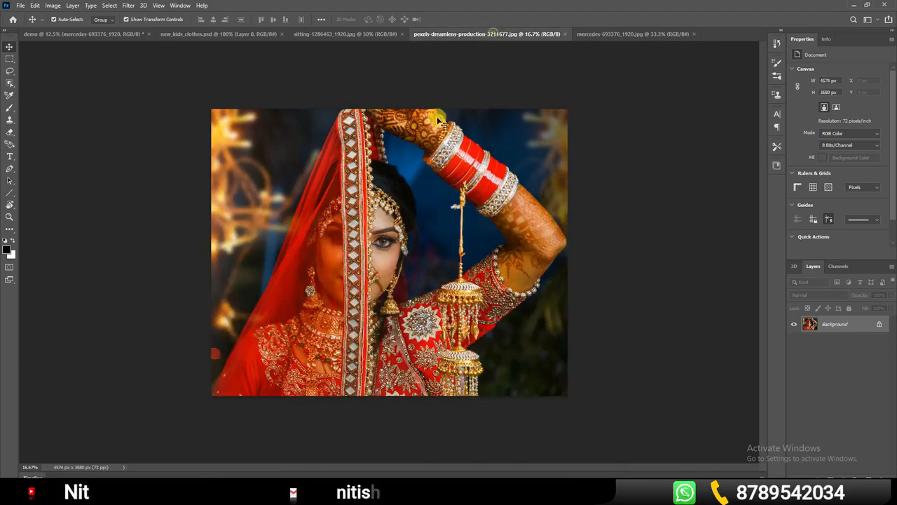
click(110, 34)
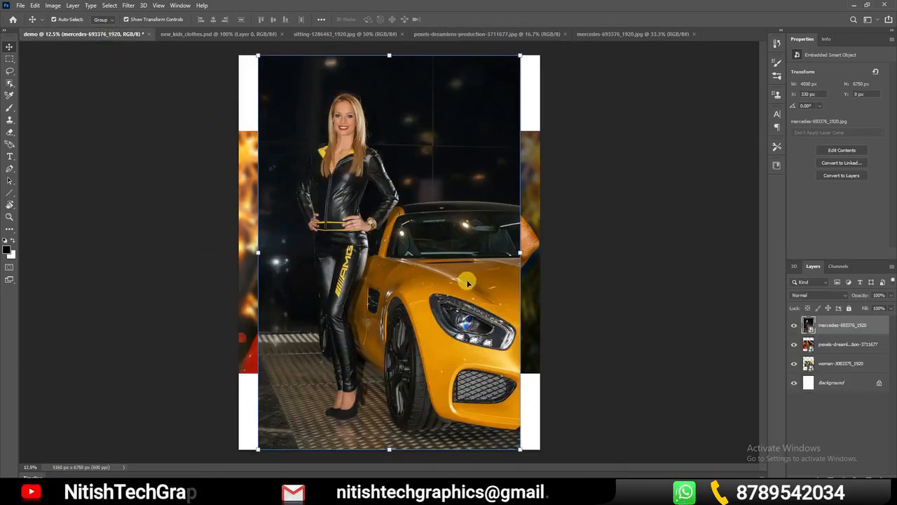
Move and enlarge the Mercedes image so that it covers the whole demo canvas, and commit the transform
mouse_move(497, 210)
mouse_down()
mouse_move(427, 357)
mouse_move(521, 214)
mouse_move(499, 213)
mouse_up()
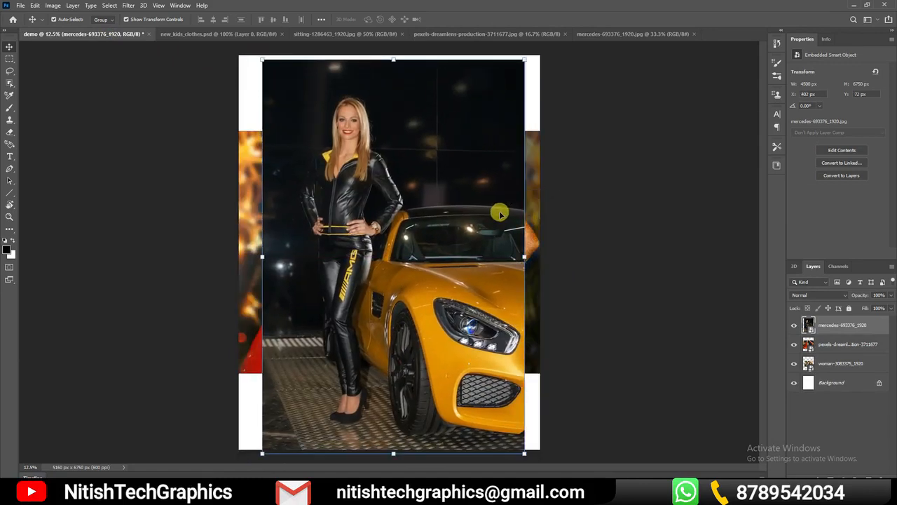
drag(262, 59, 257, 51)
drag(469, 154, 490, 155)
drag(279, 456, 181, 469)
drag(234, 44, 229, 35)
click(447, 19)
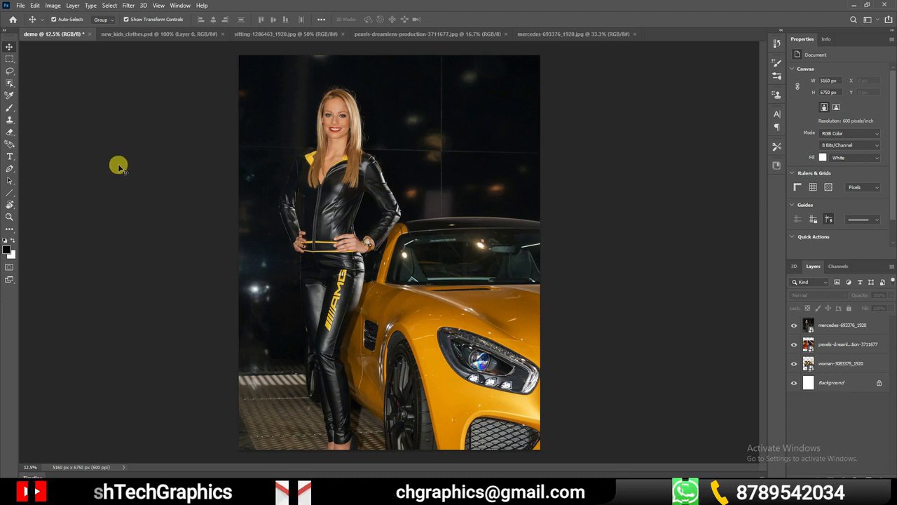
Open dc0ad2d7999d6eee8cd48c1fa76167b0.psd, the boy cutout, from the tea folder in Downloads as a separate document
click(20, 6)
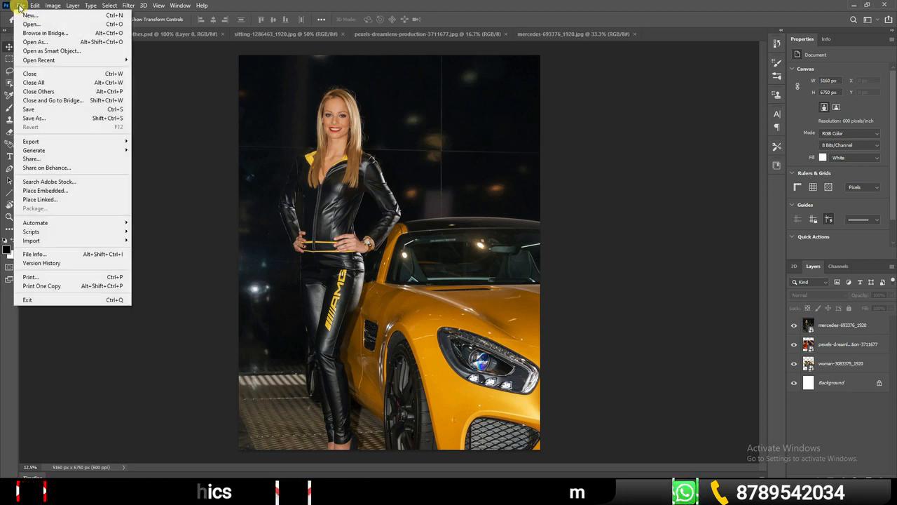
click(32, 24)
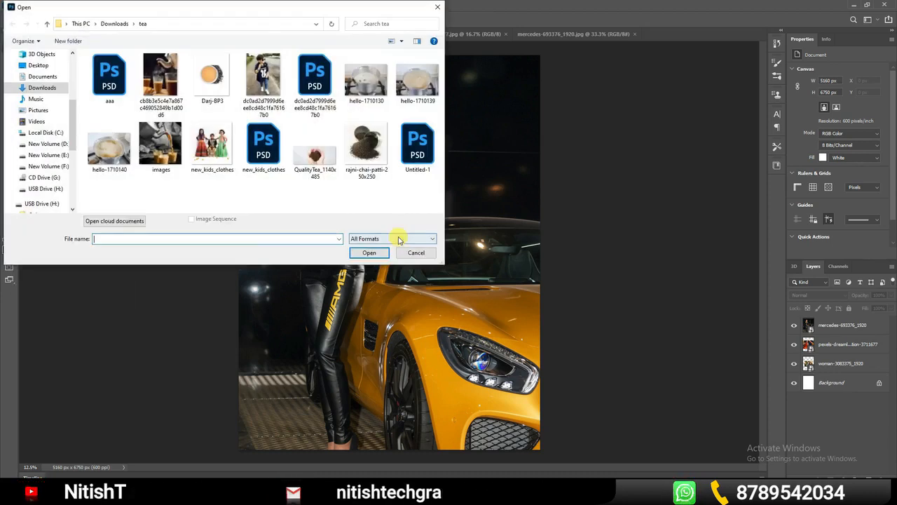
click(262, 151)
click(109, 93)
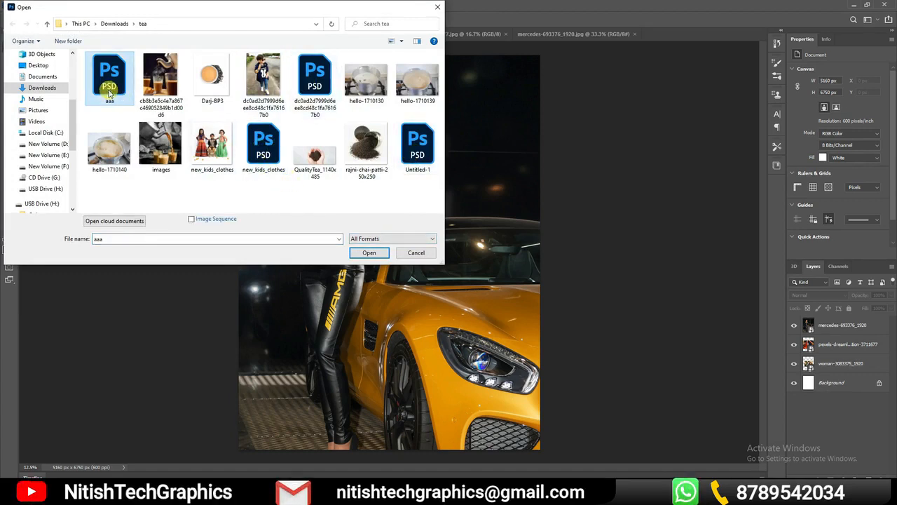
click(417, 146)
click(317, 83)
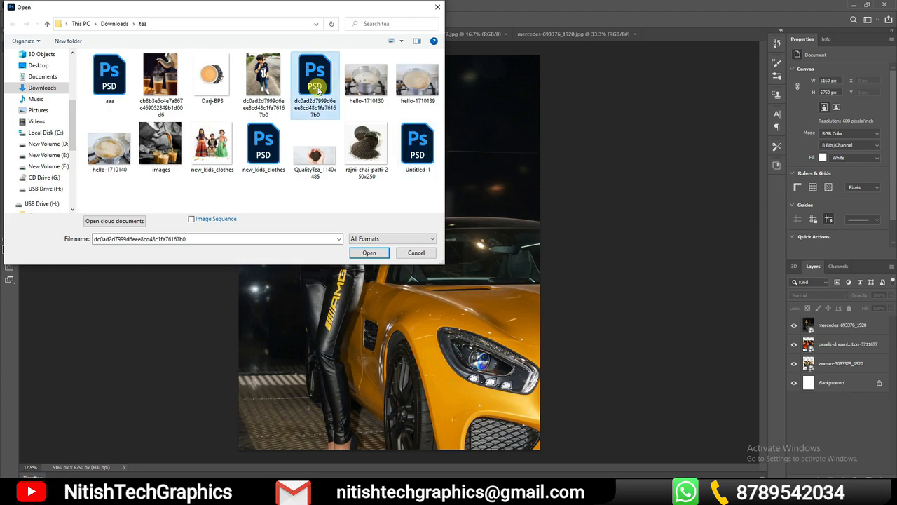
click(365, 253)
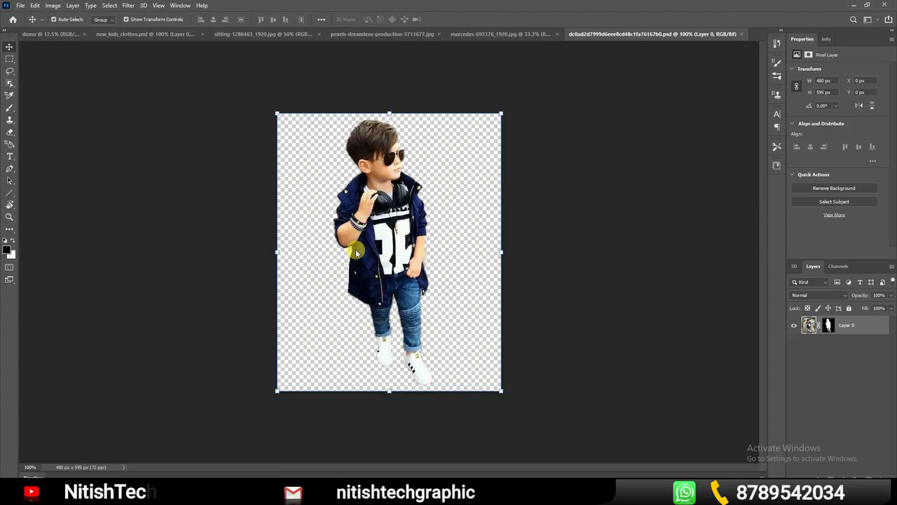
Return to the demo document, shift the Mercedes image slightly down on the canvas, and switch to new_kids_clothes.psd
click(44, 34)
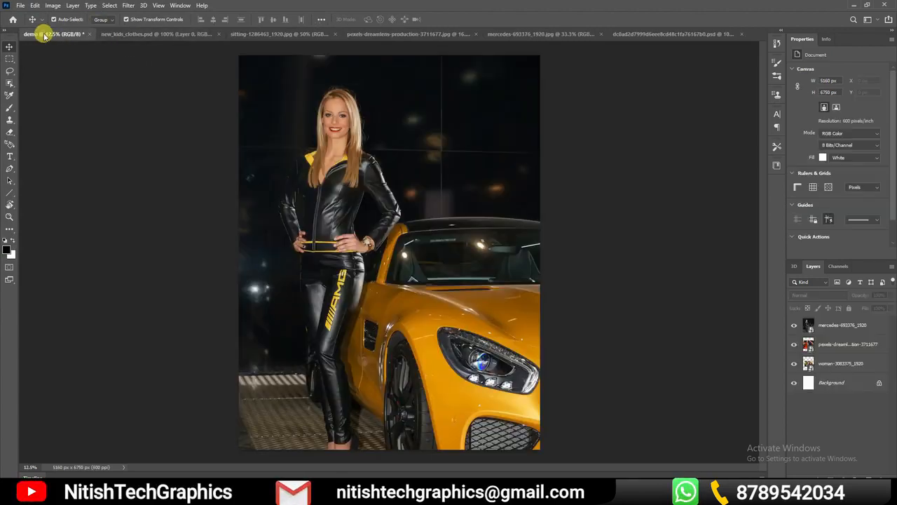
drag(465, 222, 366, 336)
drag(414, 239, 471, 264)
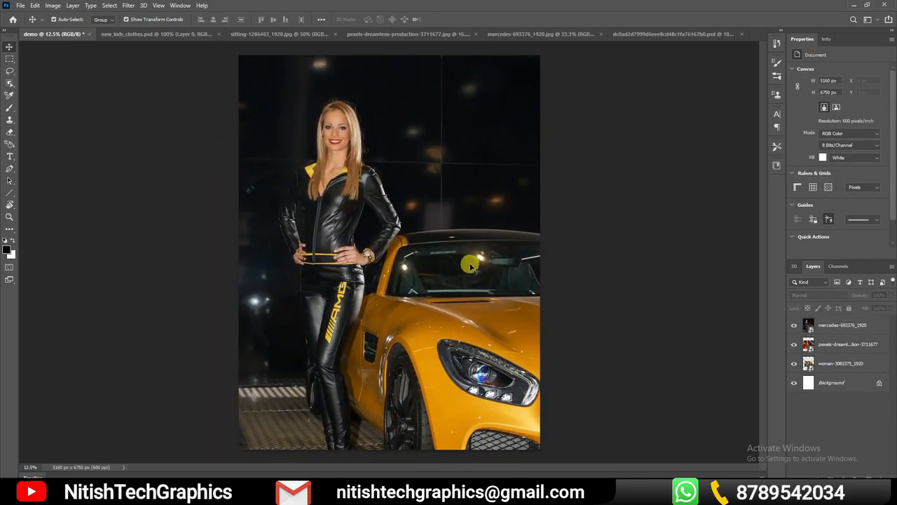
click(184, 35)
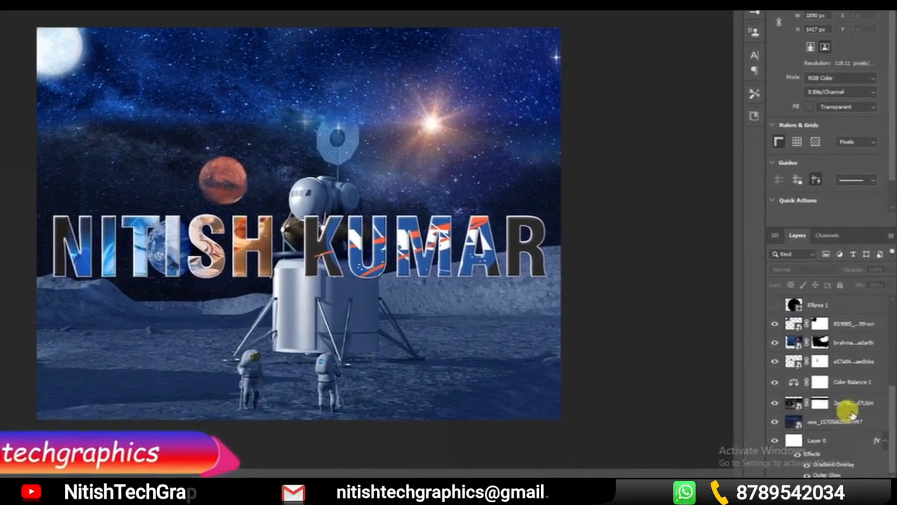
Look through the space poster's layers, detach the Layers panel and enlarge it so that most layers fit
scroll(850, 412, up, 5)
scroll(834, 325, down, 3)
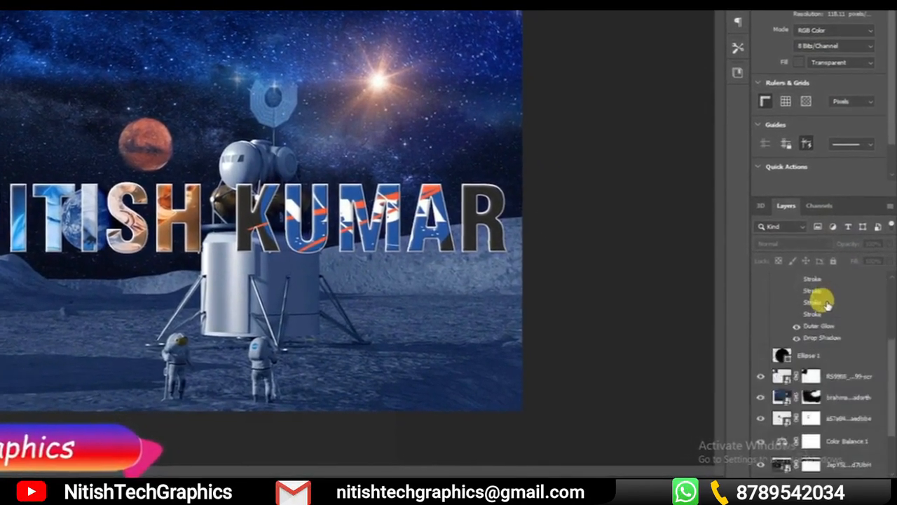
scroll(826, 302, down, 2)
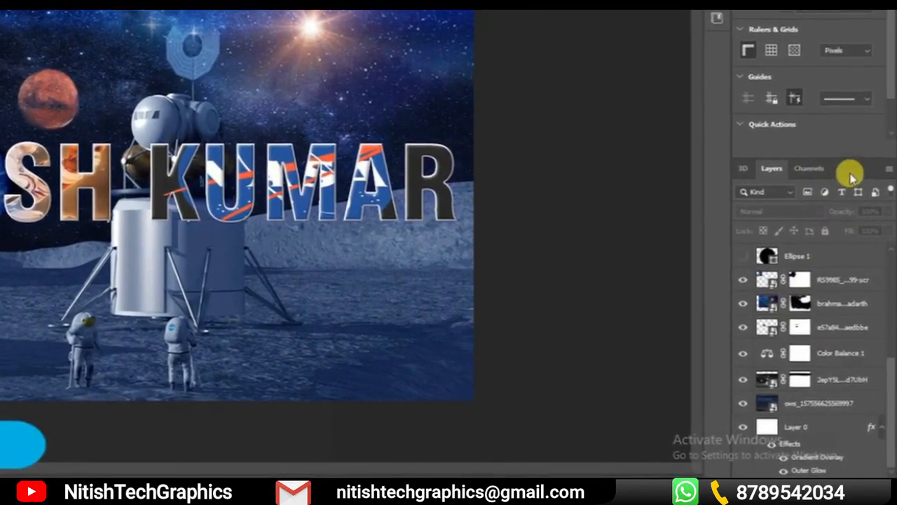
drag(851, 170, 620, 10)
drag(722, 77, 723, 74)
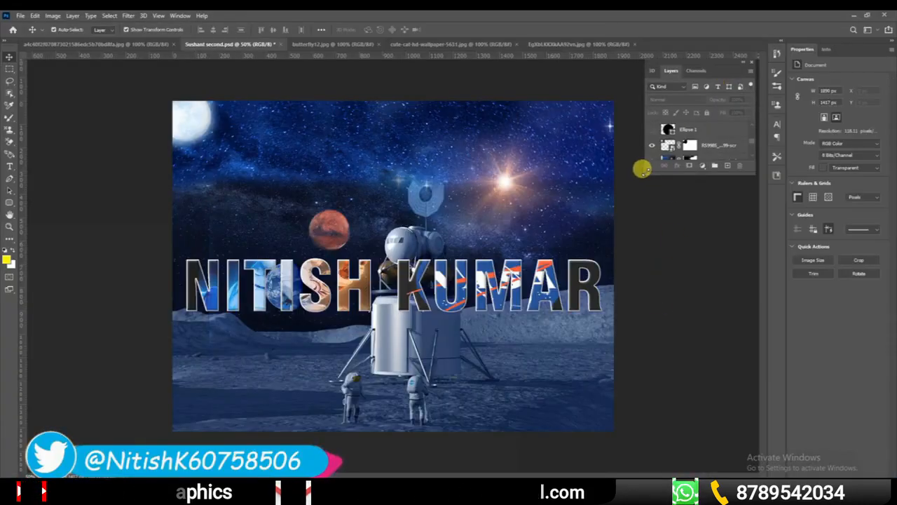
drag(641, 170, 424, 439)
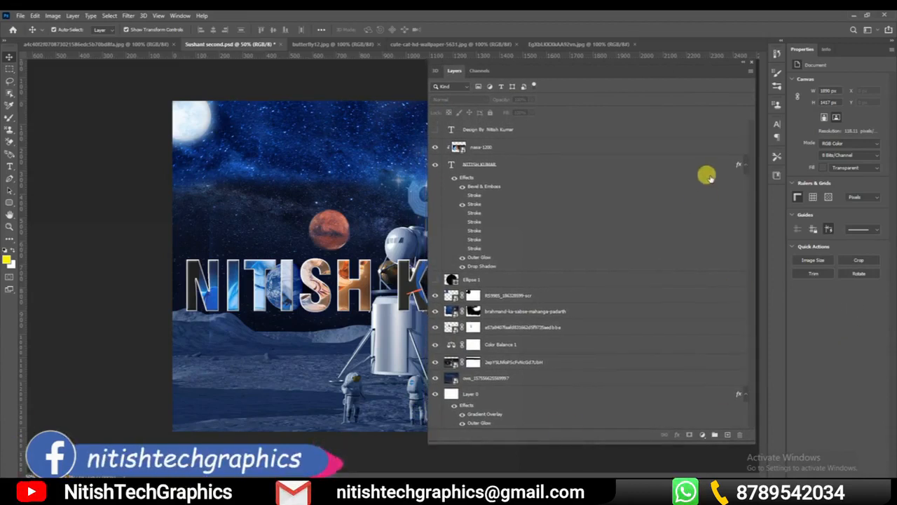
drag(661, 70, 661, 75)
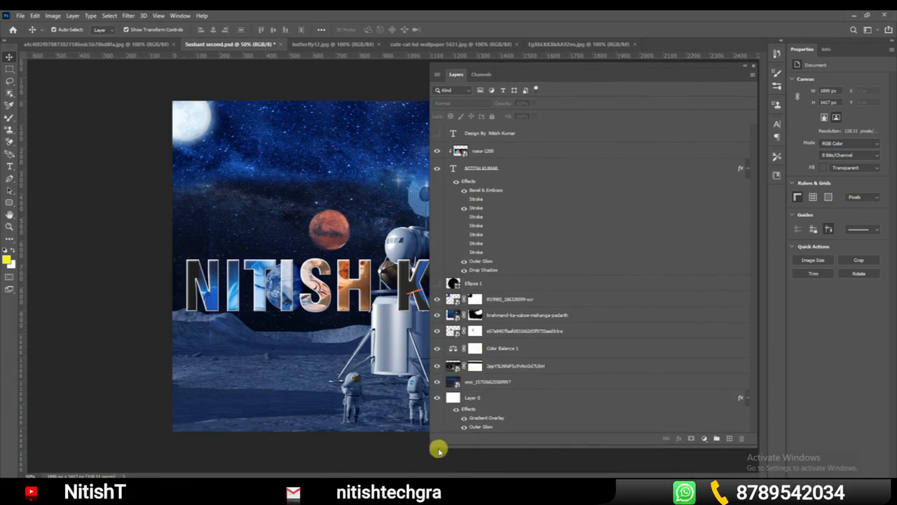
drag(428, 444, 481, 435)
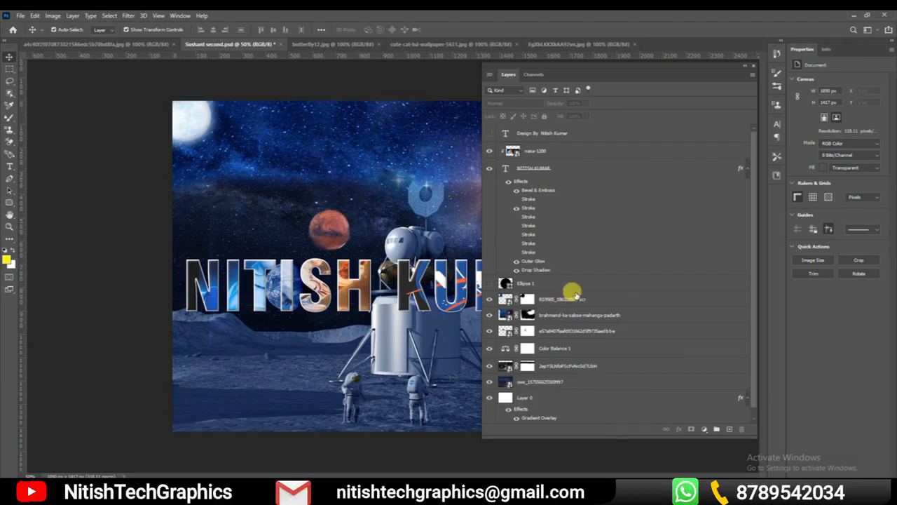
Select Layer 0 and the ows image layer above it in turn, and toggle the ows layer's visibility, leaving it hidden
drag(757, 260, 757, 295)
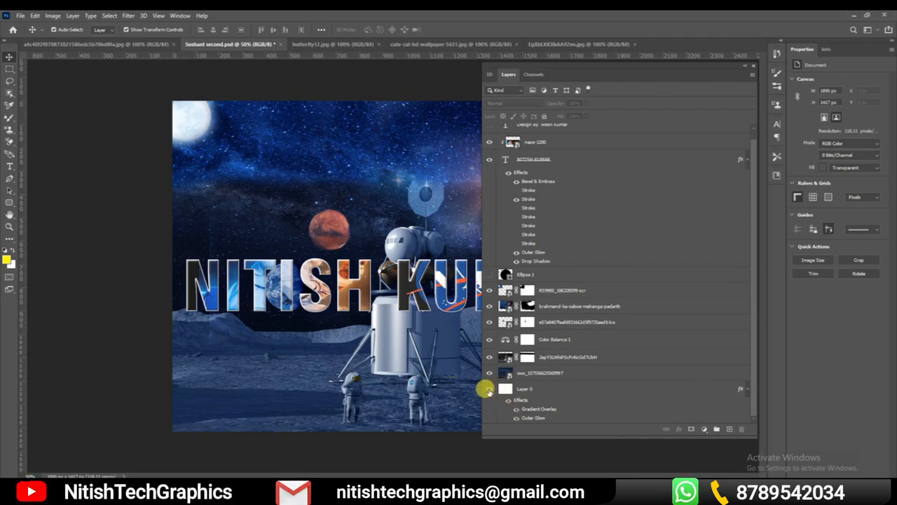
click(538, 391)
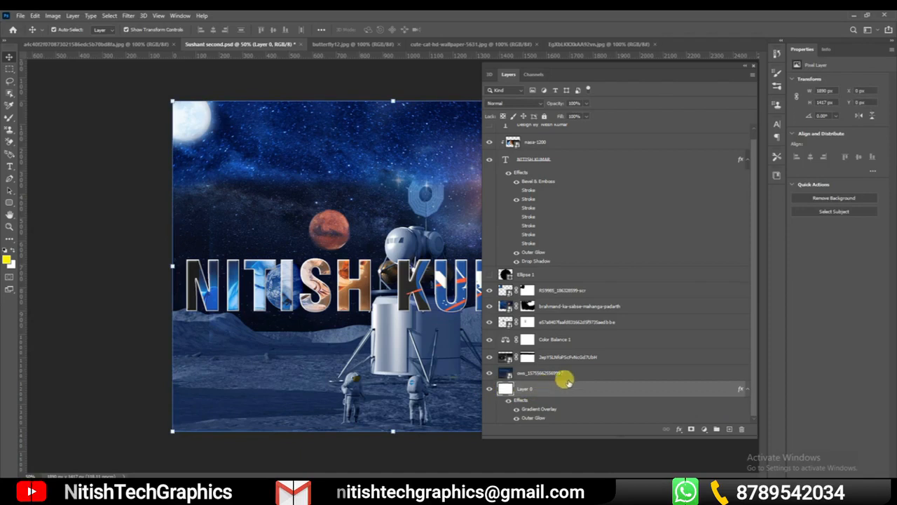
click(563, 371)
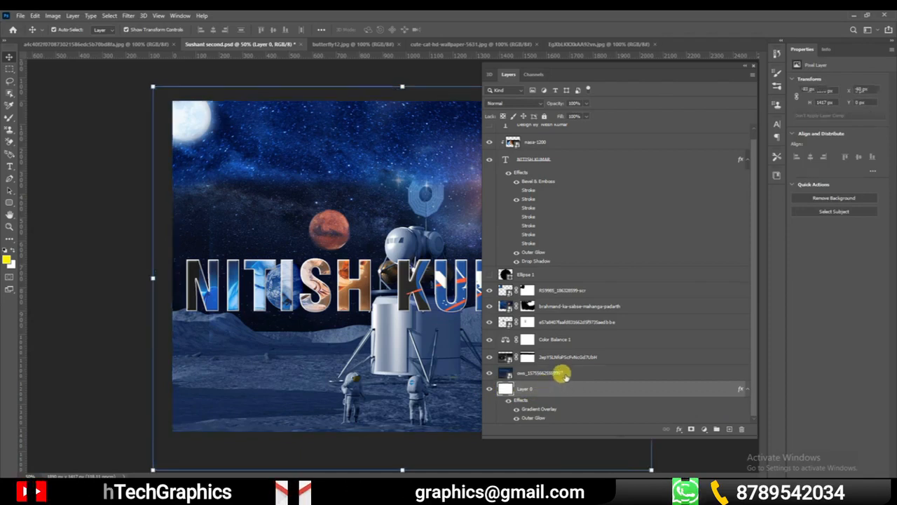
click(489, 373)
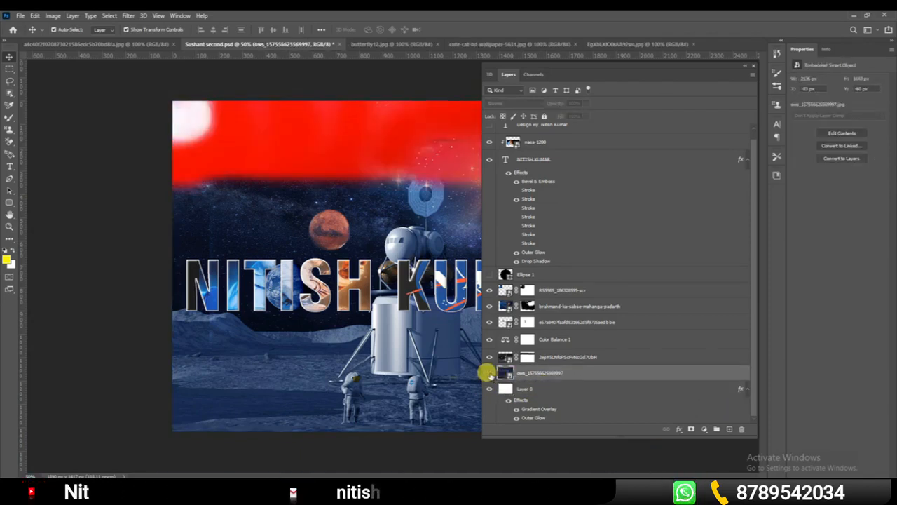
click(489, 373)
click(489, 374)
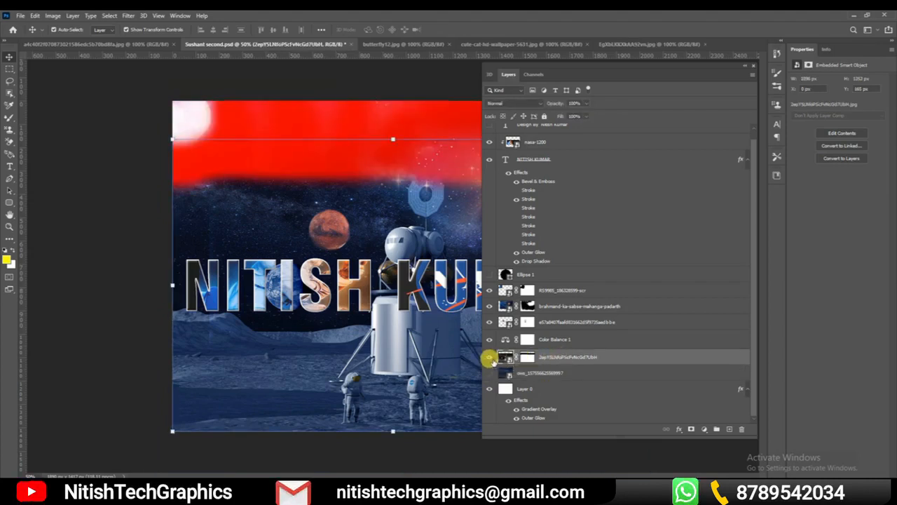
Hide the masked moon landscape layer beneath Color Balance 1, and select the Color Balance 1 adjustment layer
click(490, 357)
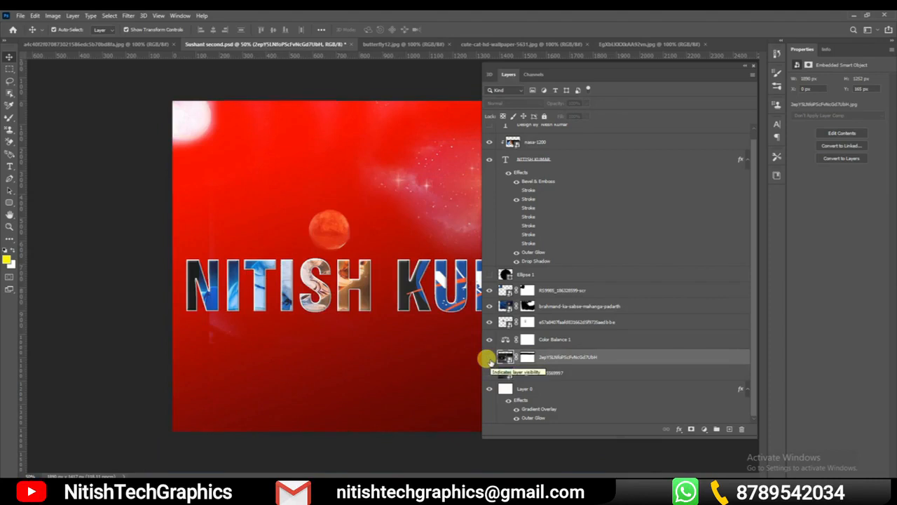
click(490, 340)
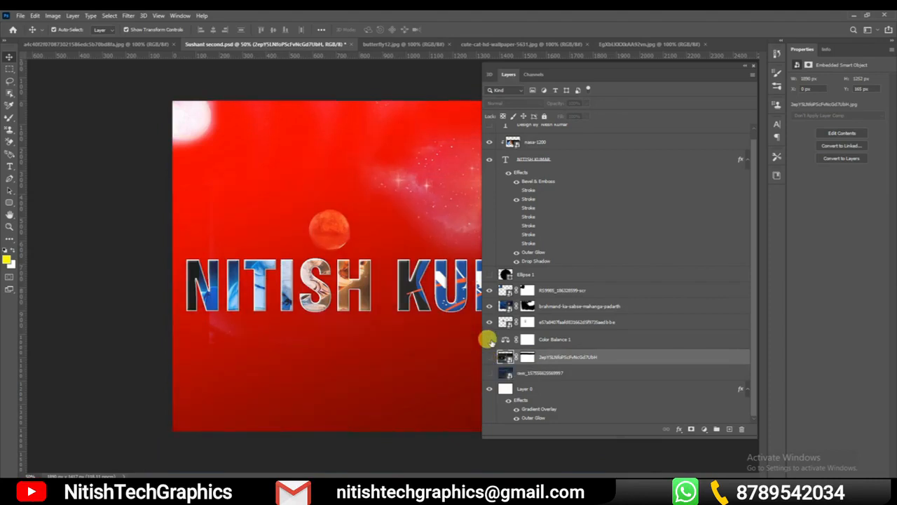
click(573, 343)
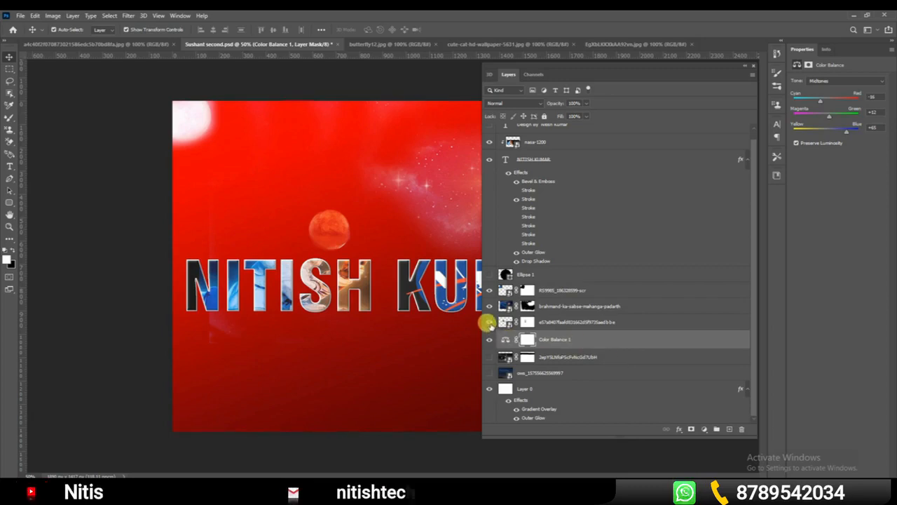
Toggle the visibility of the three masked image layers between Color Balance 1 and Ellipse 1 off and on, one after another
click(489, 324)
click(490, 324)
click(490, 306)
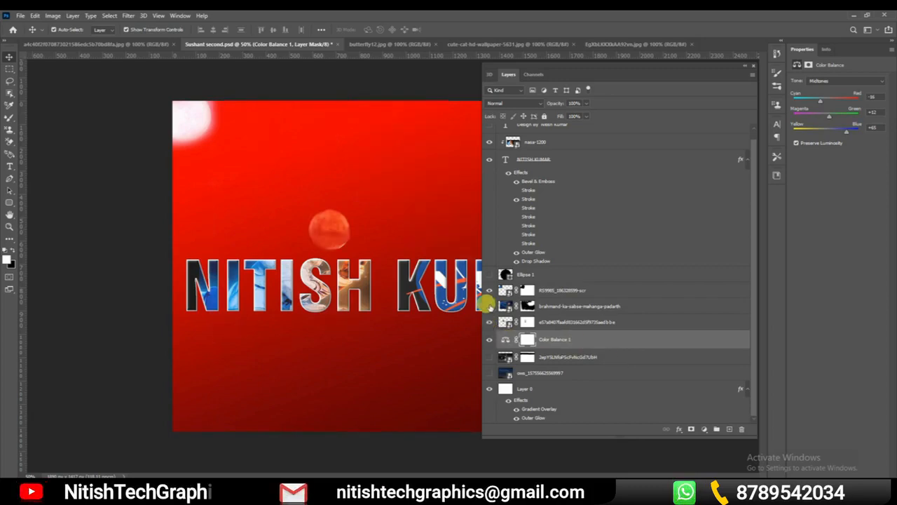
click(489, 306)
click(488, 290)
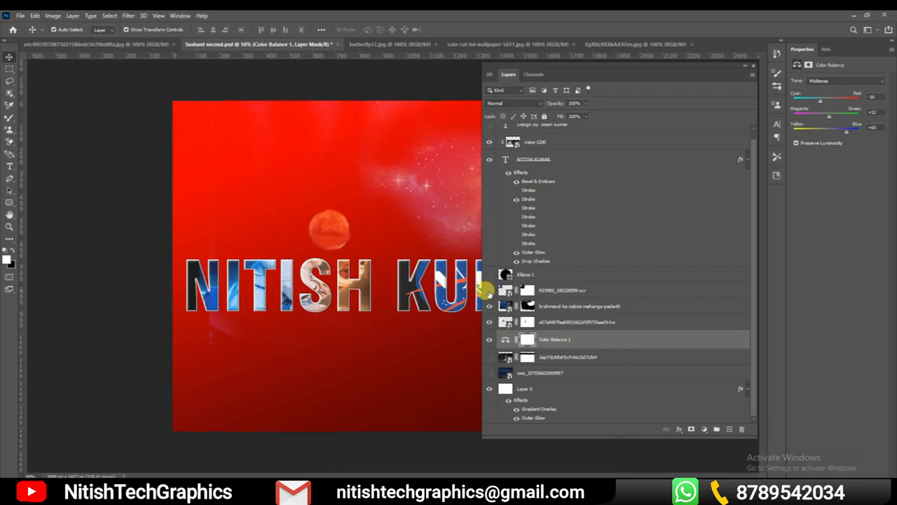
click(489, 290)
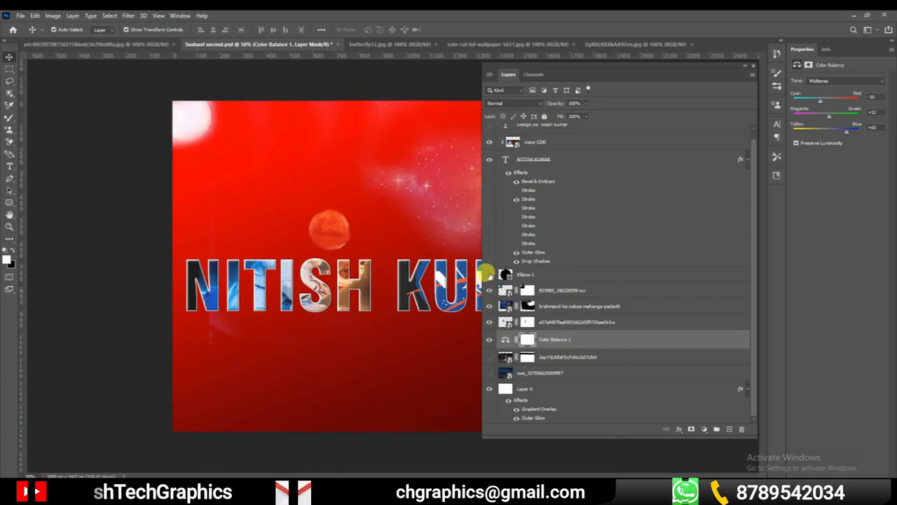
Show all hidden layers of the space poster, including Ellipse 1 and the designer credit text, and shrink the floating Layers panel
click(488, 372)
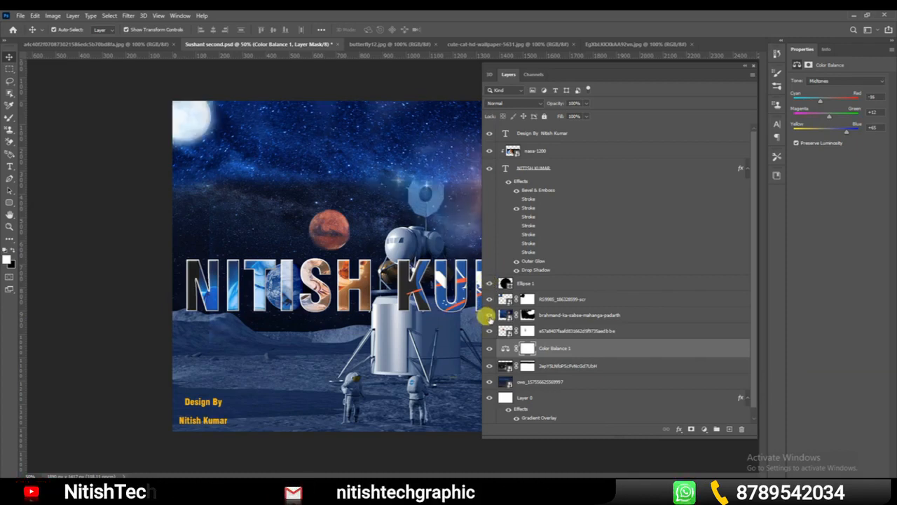
drag(482, 432, 525, 394)
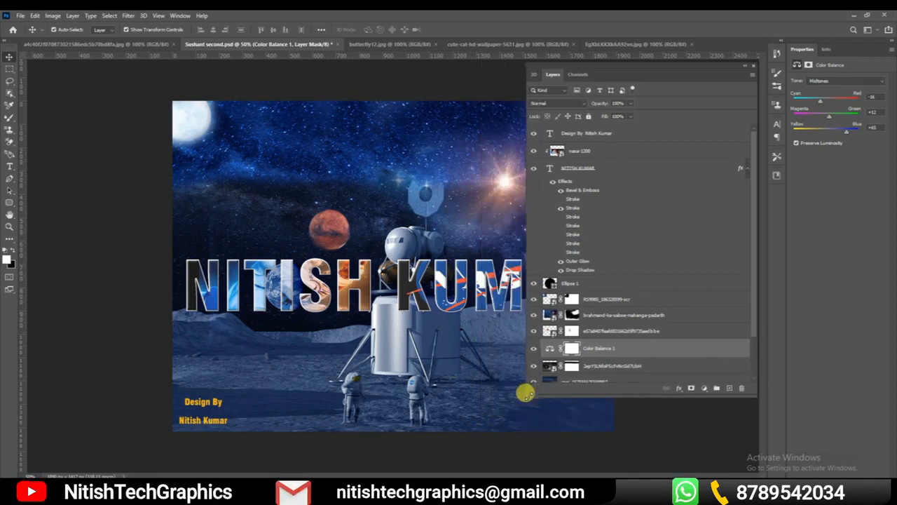
Dock the floating Layers panel beneath the Properties panel, and switch its display off and on again
drag(678, 75, 851, 312)
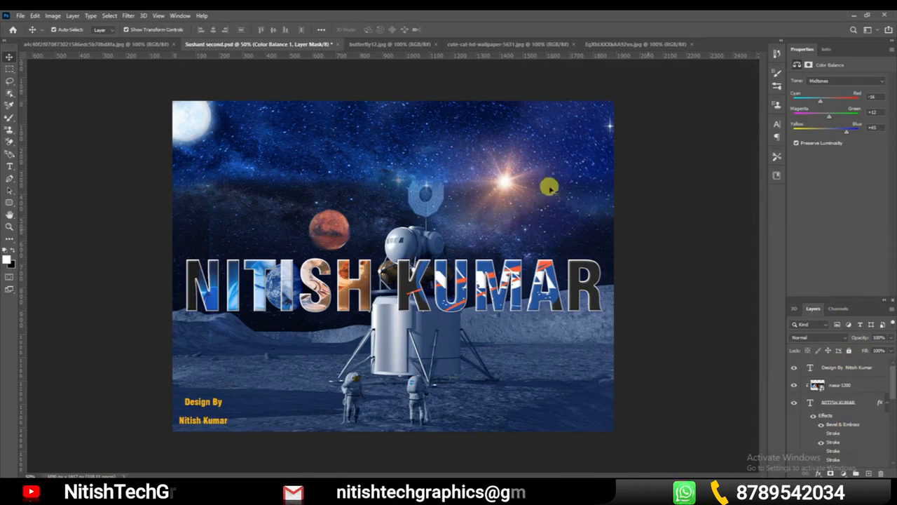
click(180, 16)
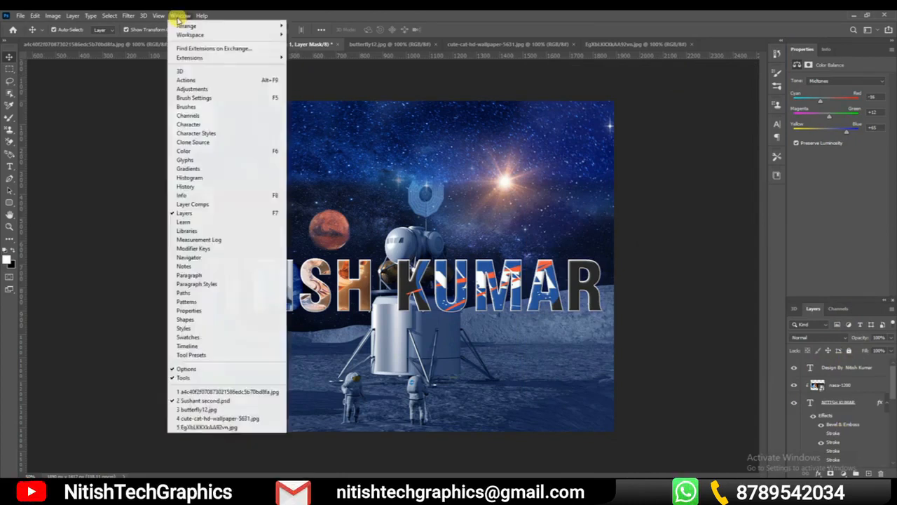
click(190, 213)
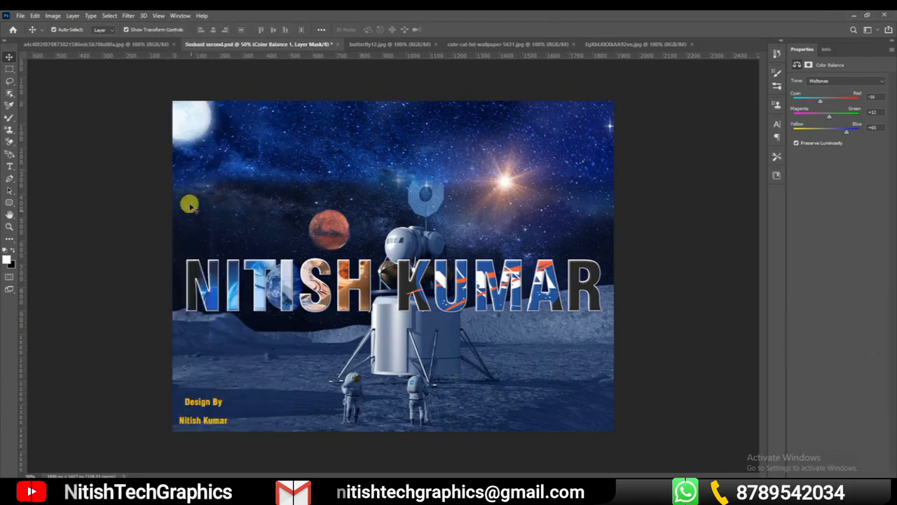
click(179, 15)
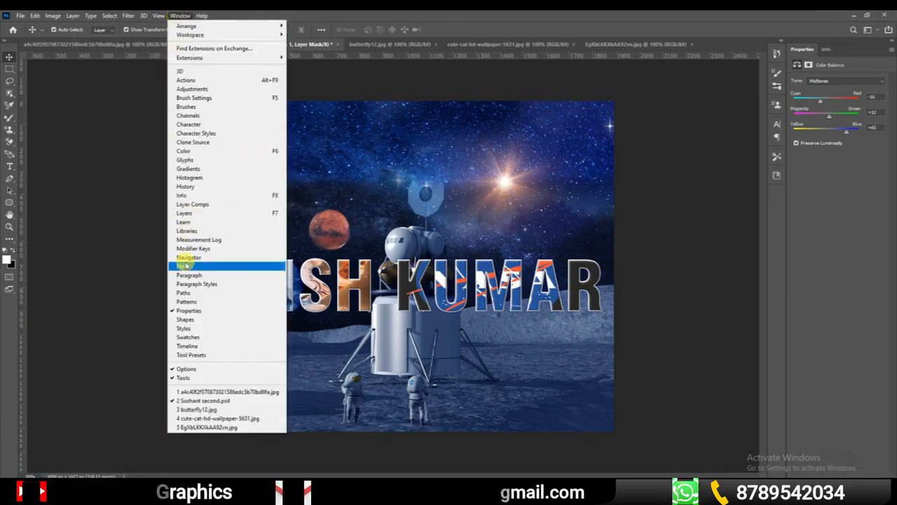
click(190, 213)
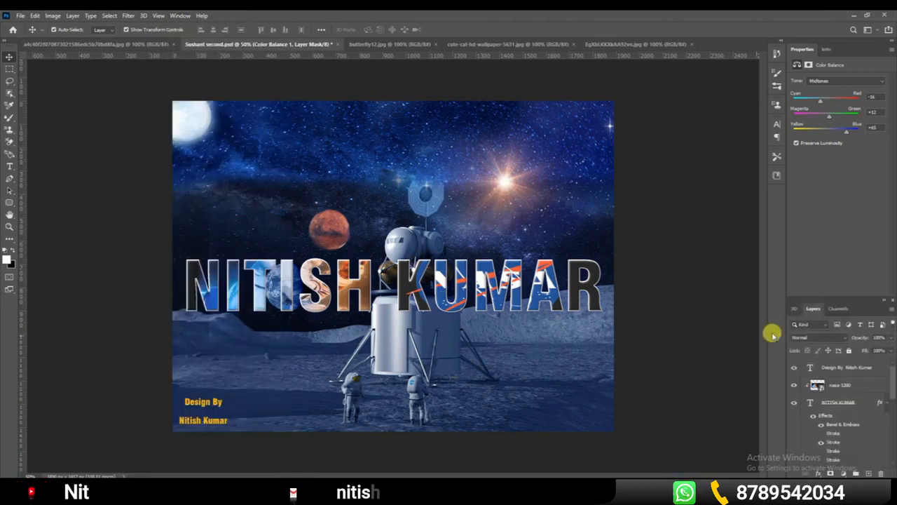
click(180, 16)
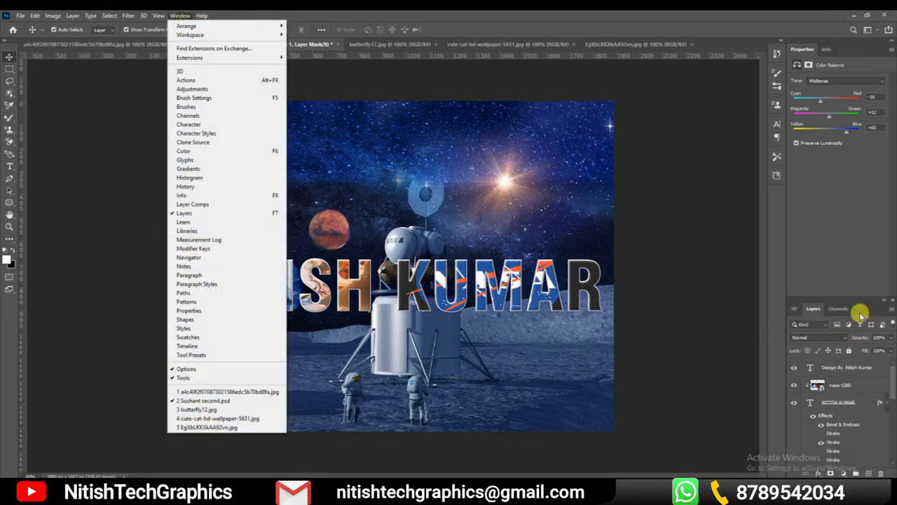
click(859, 301)
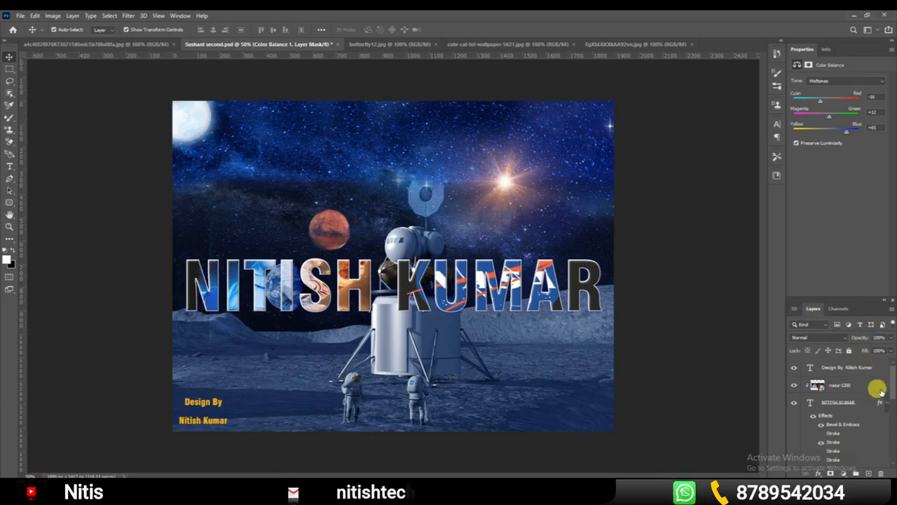
Toggle the visibility of the masked image layer directly above Color Balance 1 off and on
drag(891, 384, 887, 427)
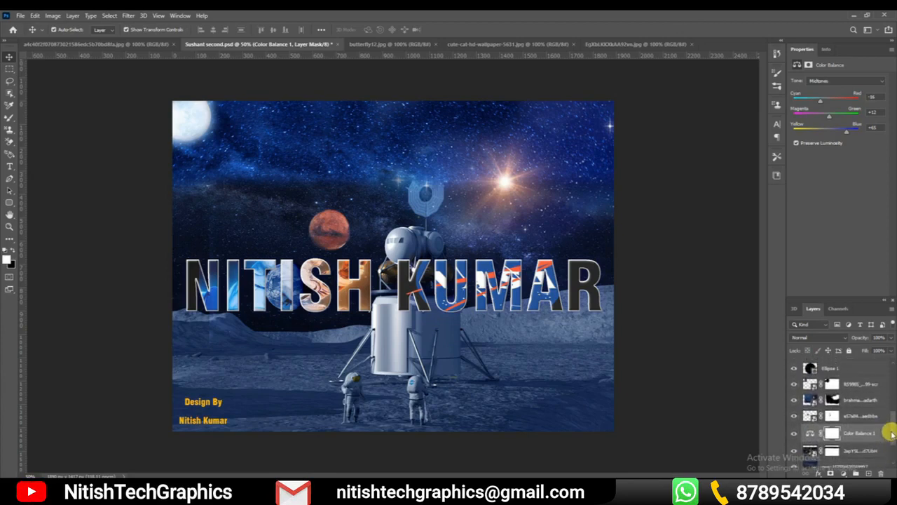
click(793, 417)
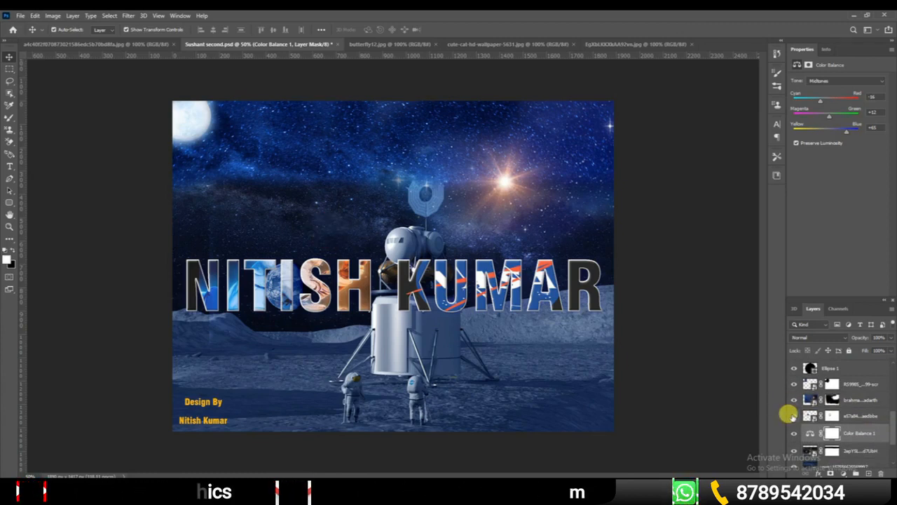
click(794, 417)
Pick Ellipse 1 and the brahmand starfield layer in turn on the canvas, ending with Ellipse 1 selected
ctrl+click(509, 186)
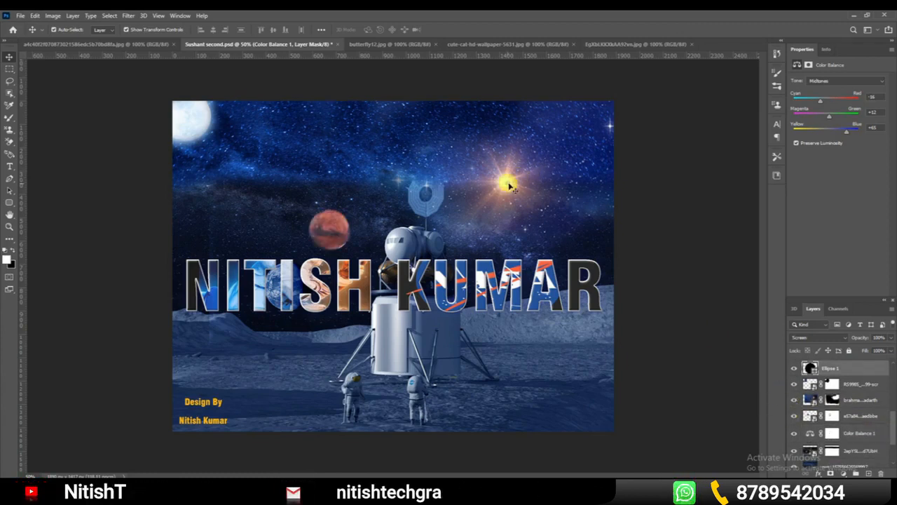
key(ctrl+z)
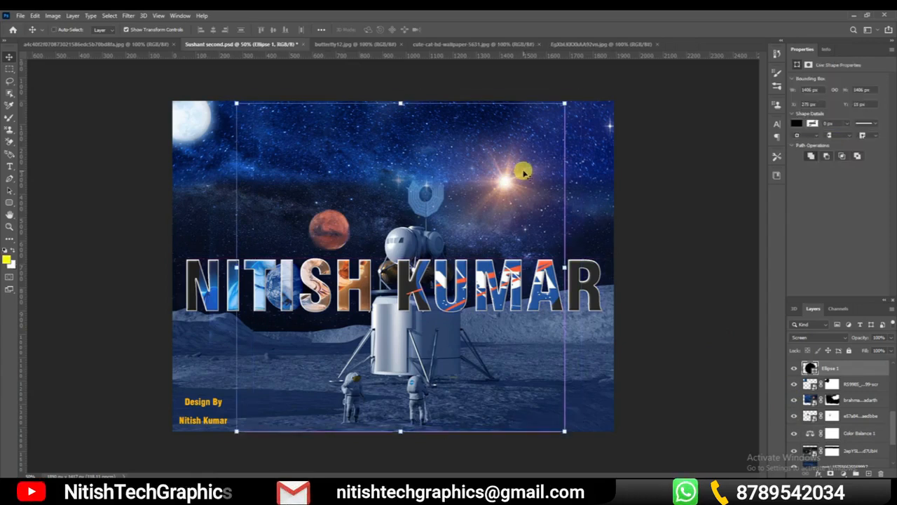
ctrl+click(586, 168)
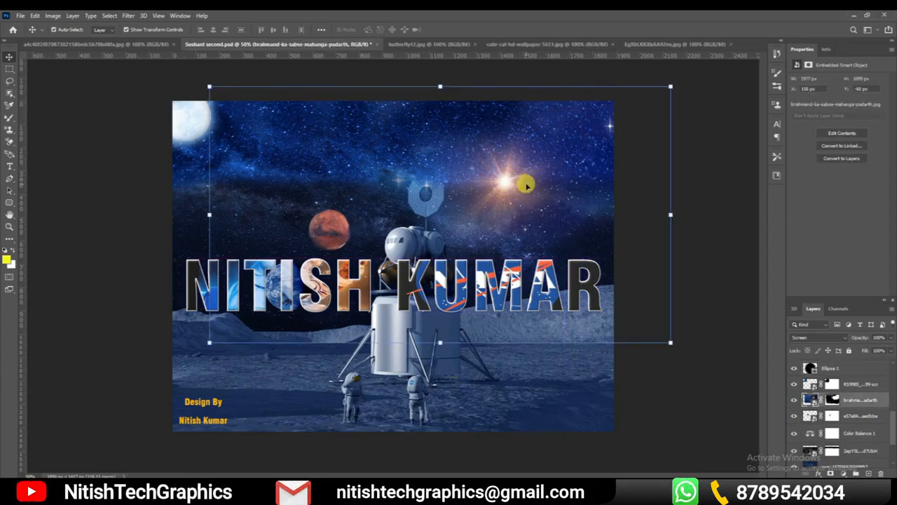
ctrl+click(520, 213)
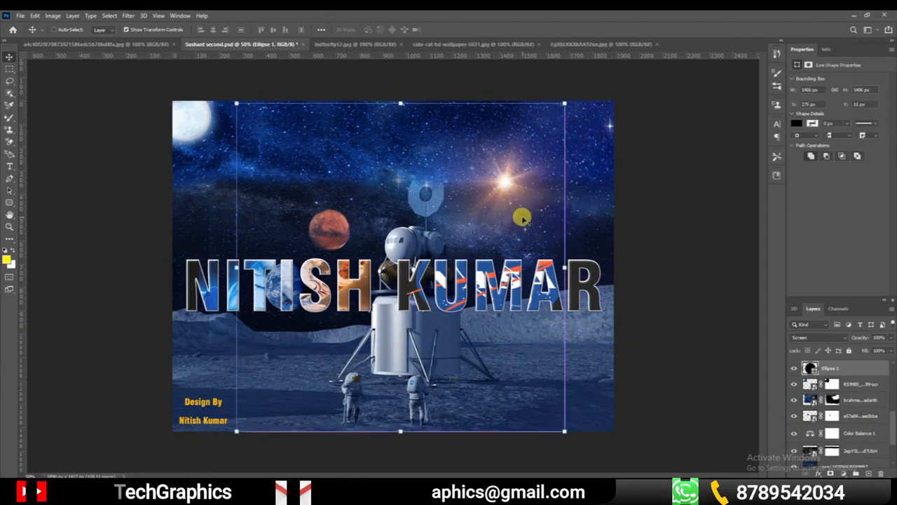
Toggle the large title text layer's visibility off and on twice
drag(891, 419, 890, 380)
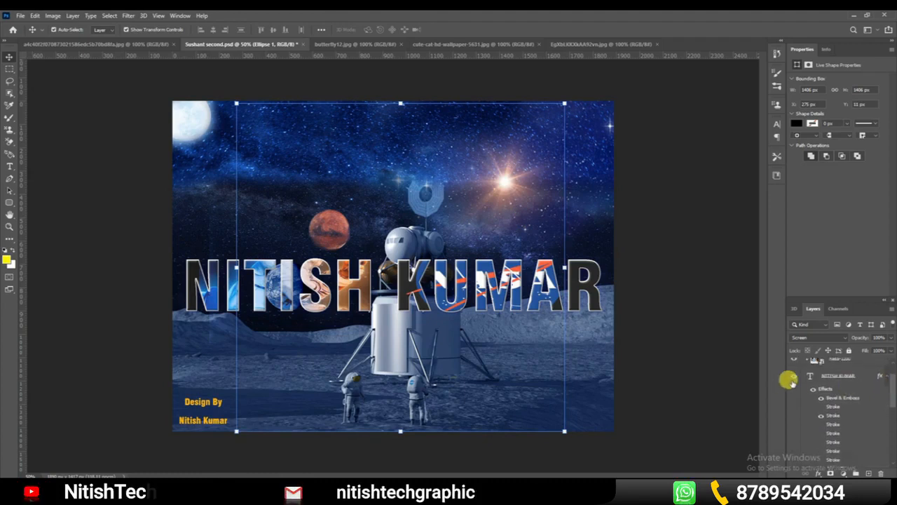
click(792, 376)
click(792, 376)
click(792, 377)
click(792, 376)
Select the ows image layer, the brahmand starfield layer and Ellipse 1 in turn to examine their extents on the canvas
drag(891, 394, 891, 453)
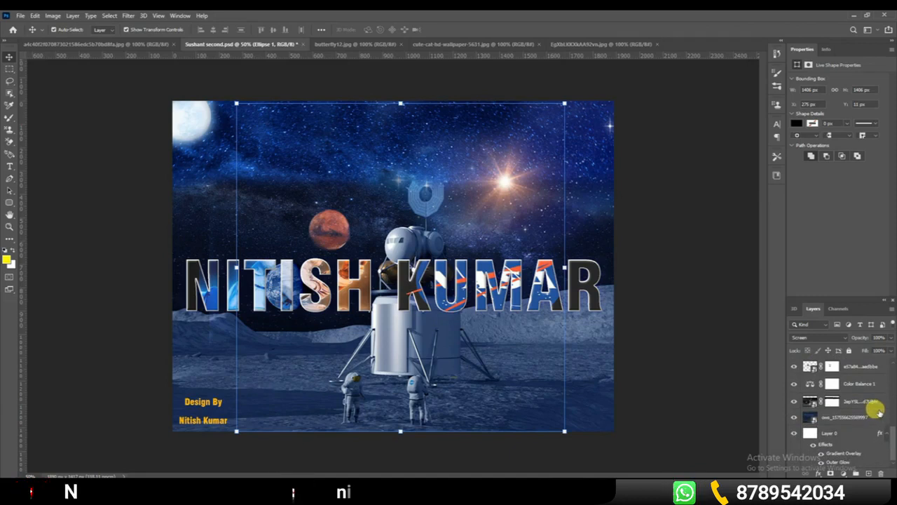
scroll(862, 396, up, 3)
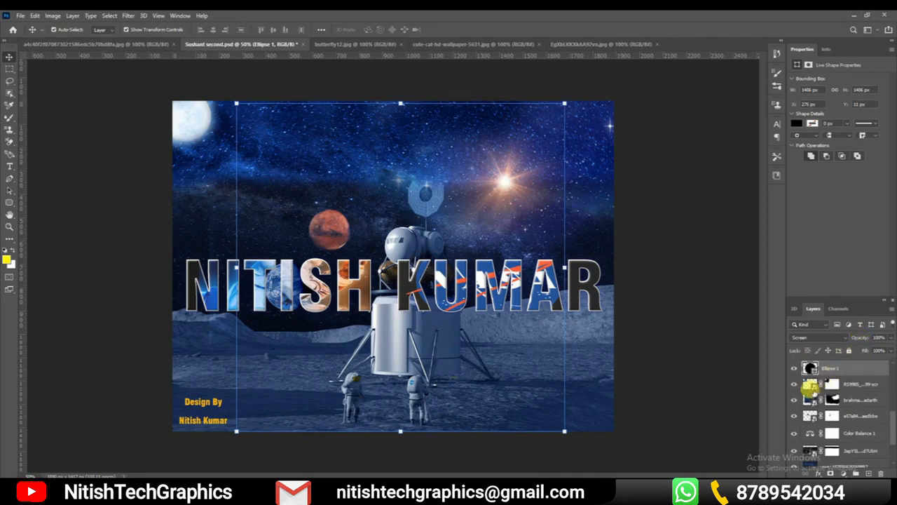
scroll(820, 410, down, 3)
click(849, 420)
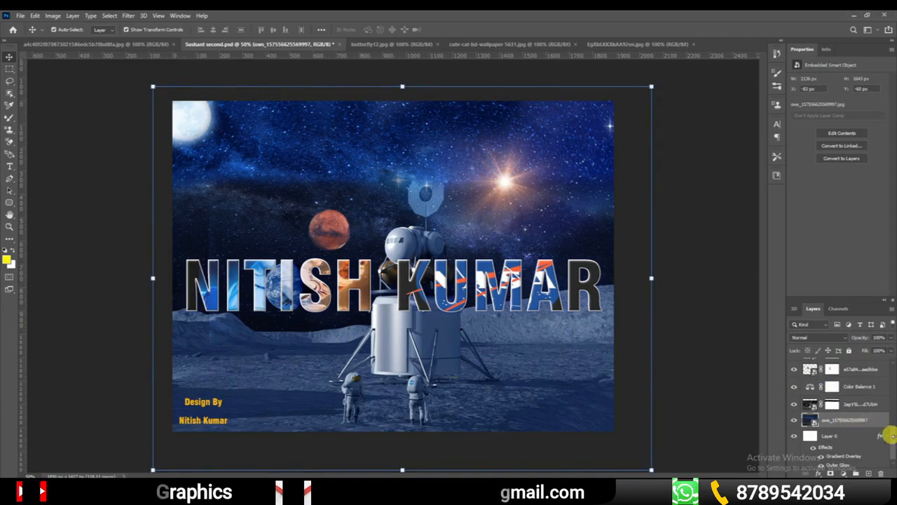
scroll(891, 441, up, 1)
drag(891, 442, 890, 429)
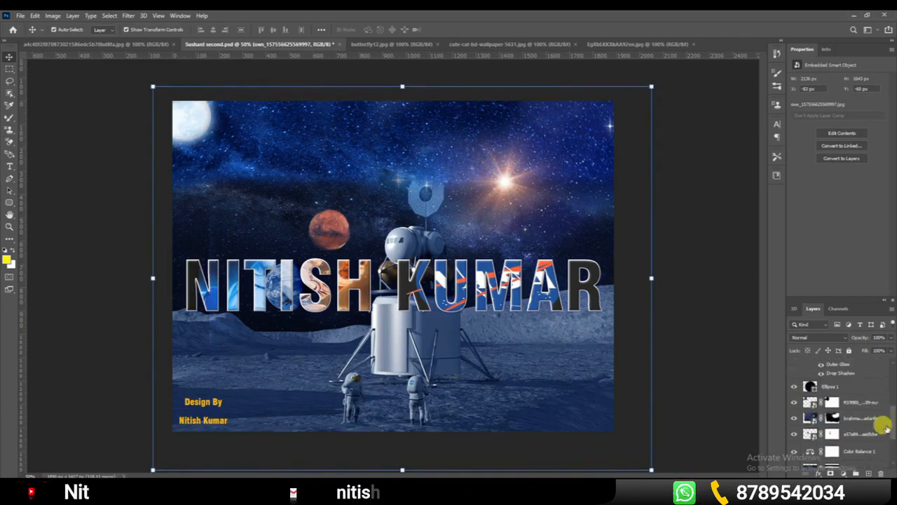
click(866, 418)
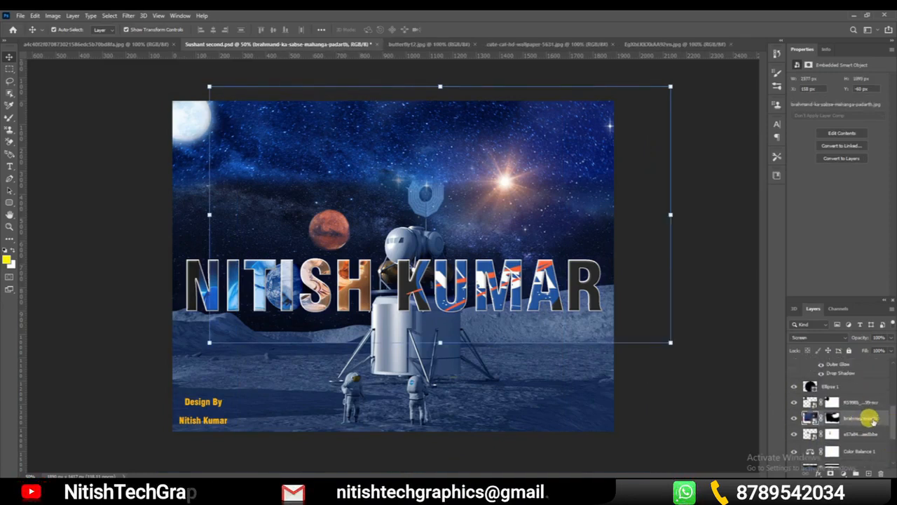
scroll(890, 415, up, 2)
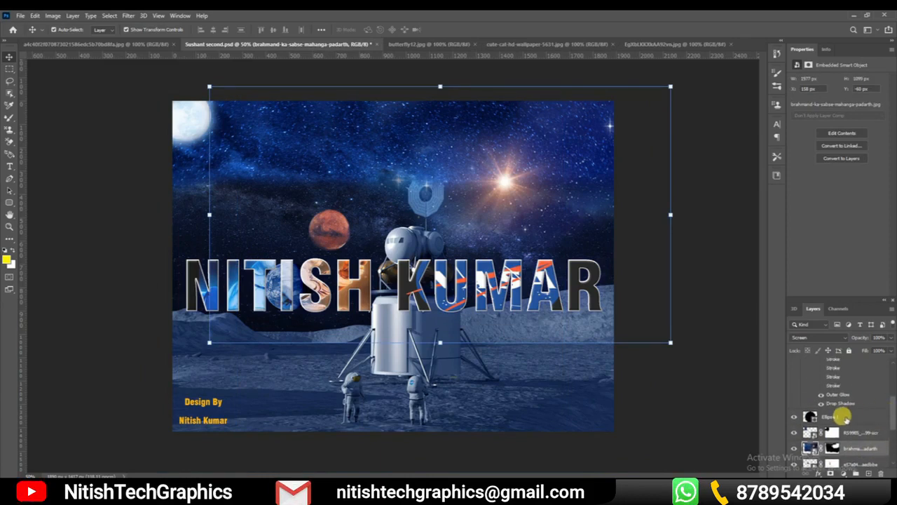
click(843, 416)
Select the RS9985 moon layer and move the moon from the poster's corner to the dark sky above the title's first letters
click(849, 432)
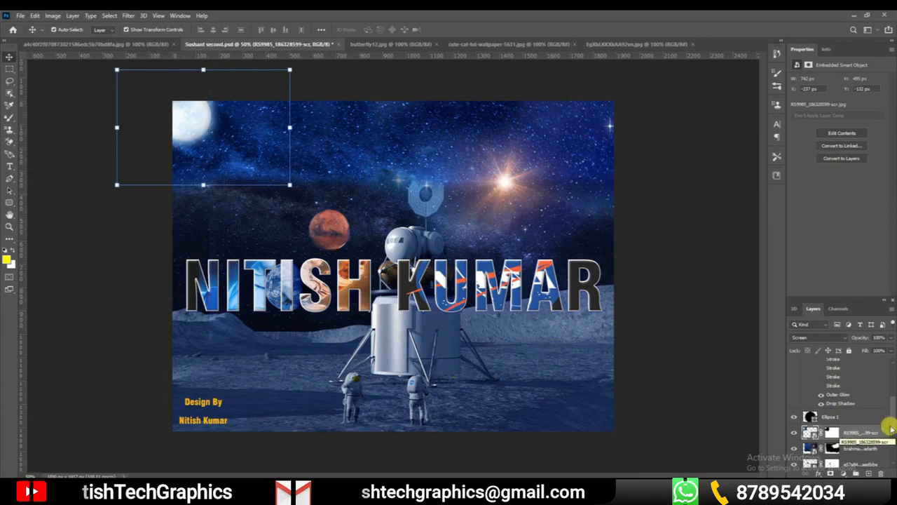
scroll(890, 413, down, 2)
scroll(892, 427, down, 1)
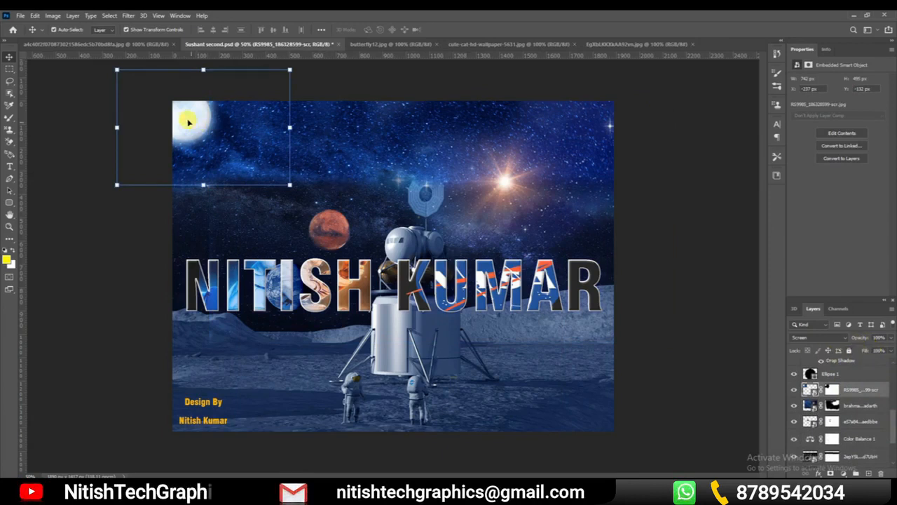
drag(190, 123, 240, 208)
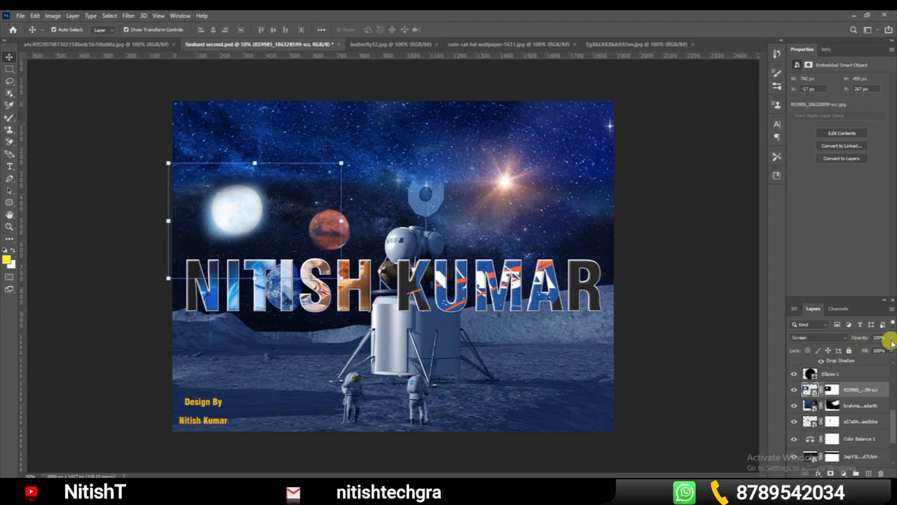
Lower the moon layer's opacity to 28% and shift the faded moon slightly down and to the left
drag(857, 339, 890, 344)
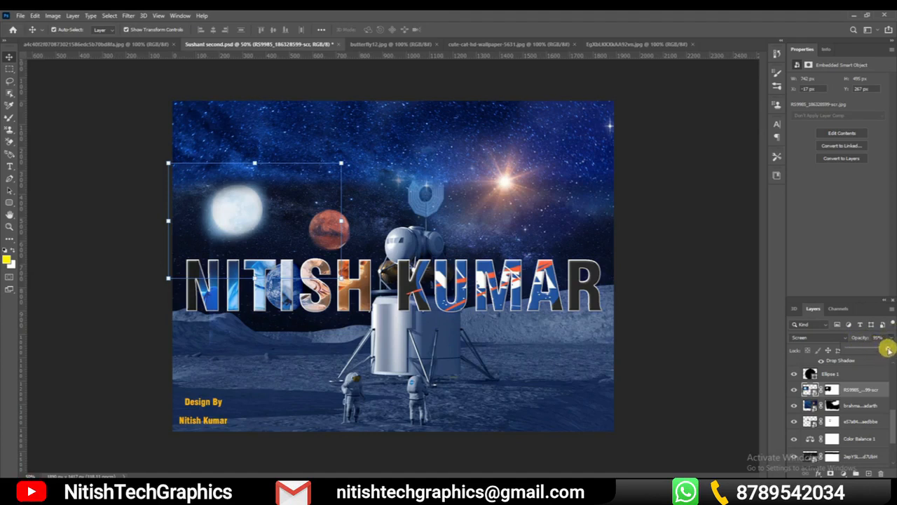
drag(876, 349, 863, 349)
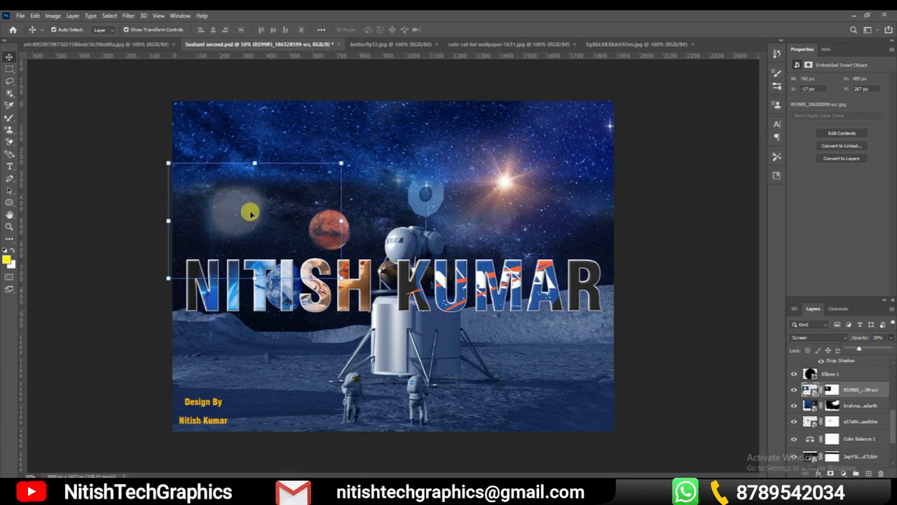
drag(239, 209, 236, 217)
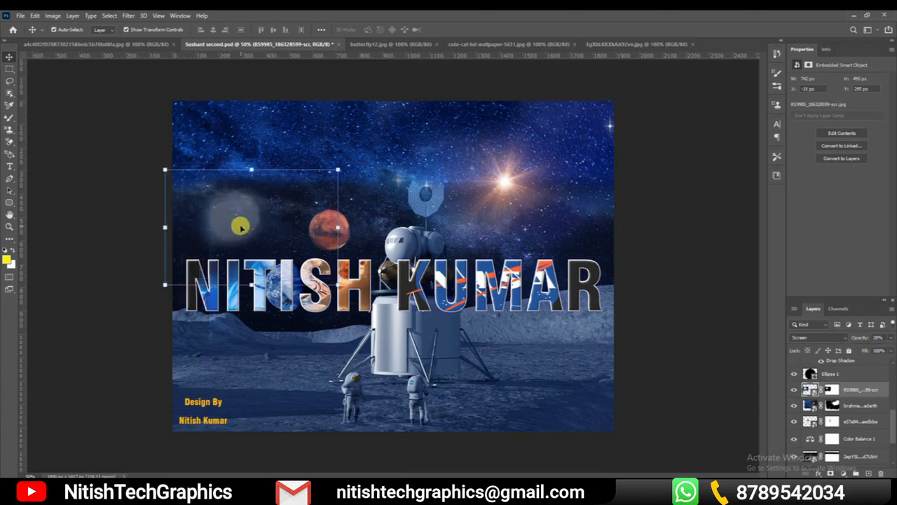
drag(235, 225, 232, 228)
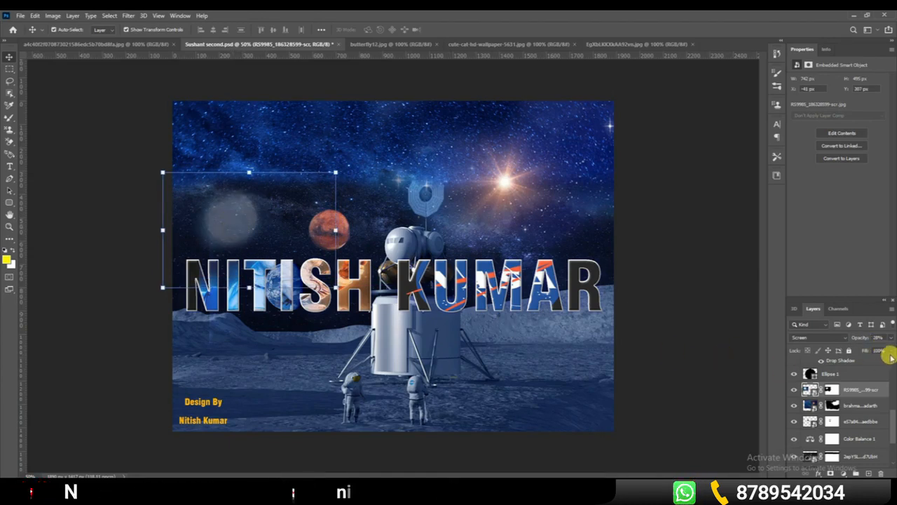
Restore the moon layer's opacity to 100%, and try its fill at 29% and 68% before returning it to 100%
click(891, 338)
mouse_move(860, 350)
mouse_down()
mouse_move(891, 350)
mouse_move(872, 349)
mouse_up()
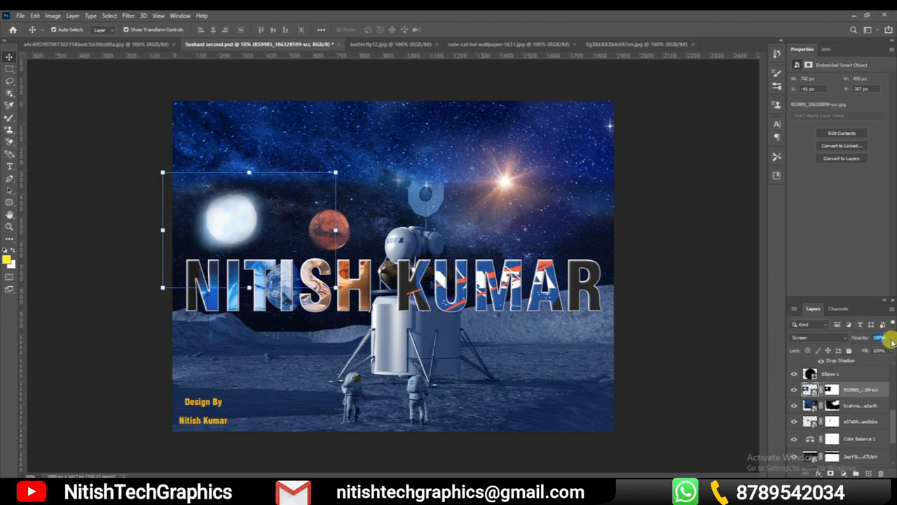
drag(888, 362, 860, 363)
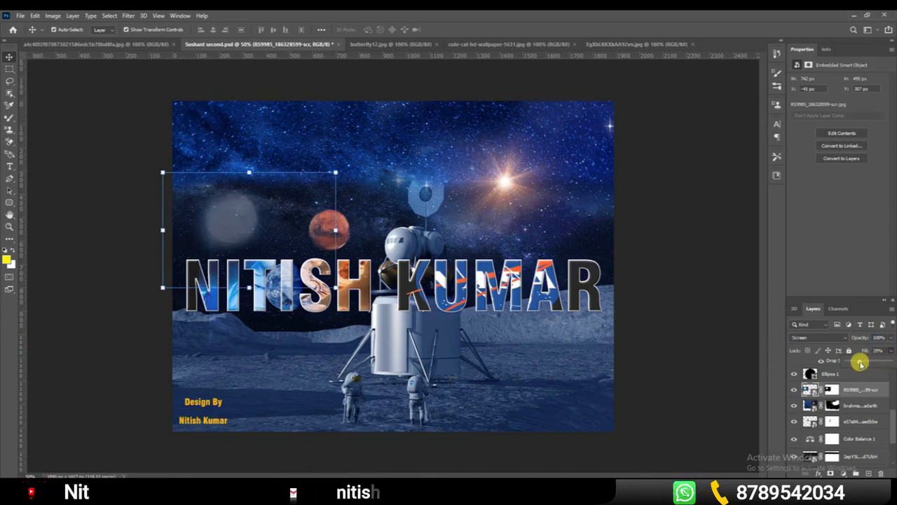
drag(861, 362, 877, 358)
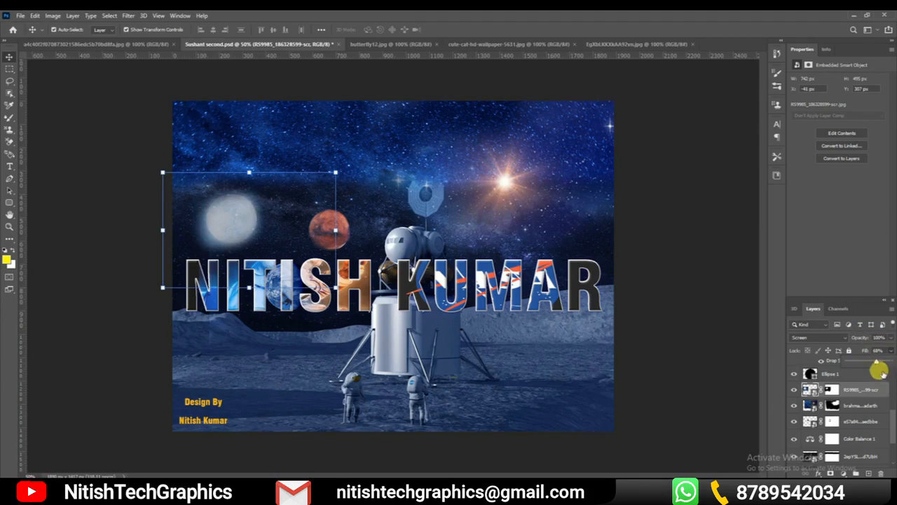
drag(888, 362, 896, 363)
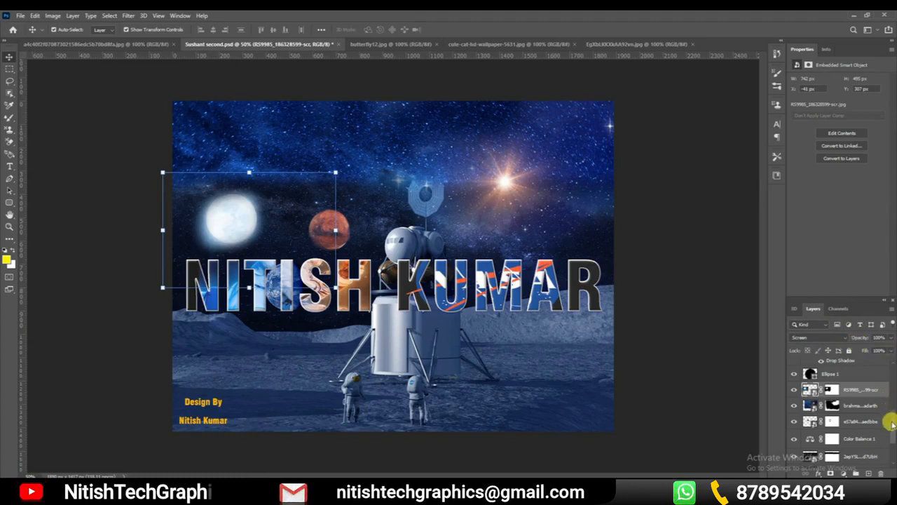
Toggle the brahmand starfield layer's visibility off and on, and select that layer
scroll(890, 396, up, 3)
scroll(889, 389, up, 5)
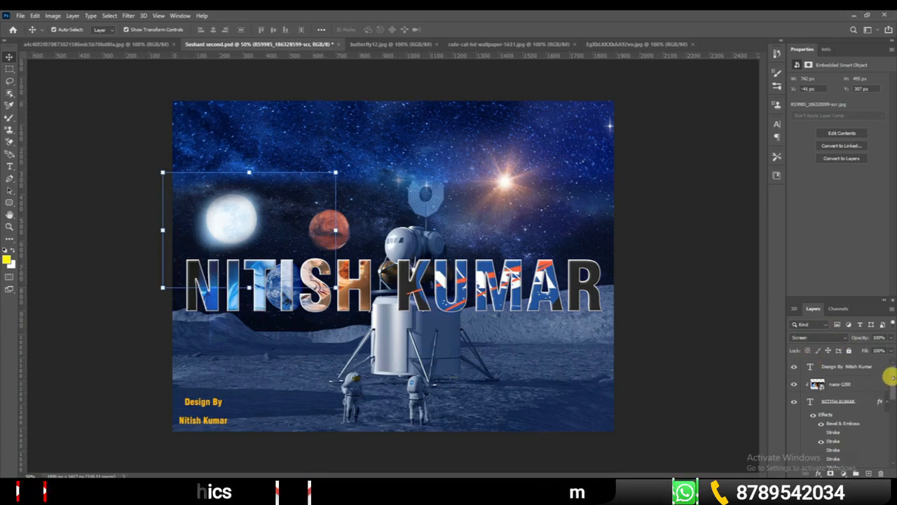
drag(891, 379, 891, 423)
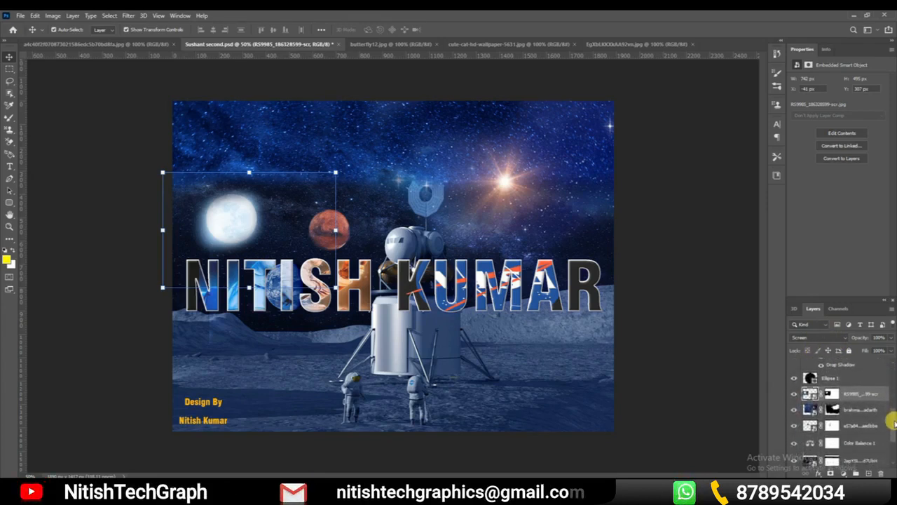
click(794, 410)
click(794, 409)
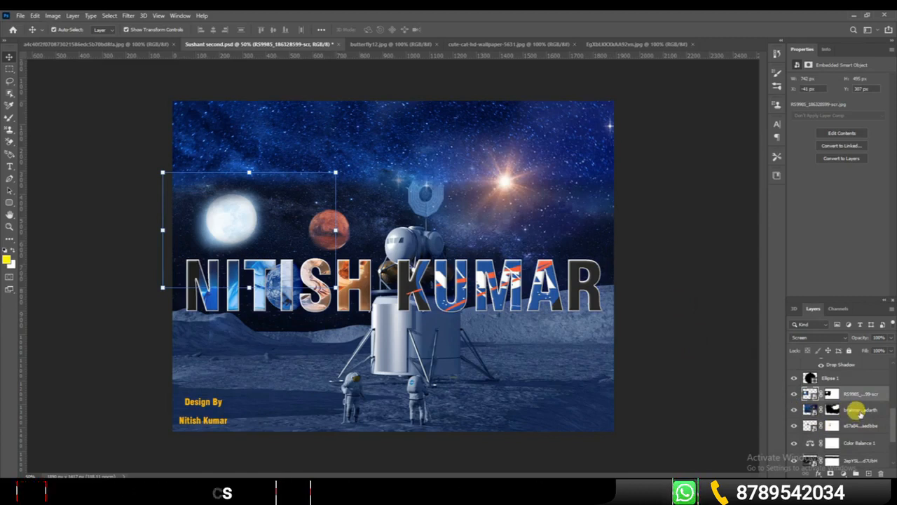
click(859, 412)
drag(894, 424, 893, 414)
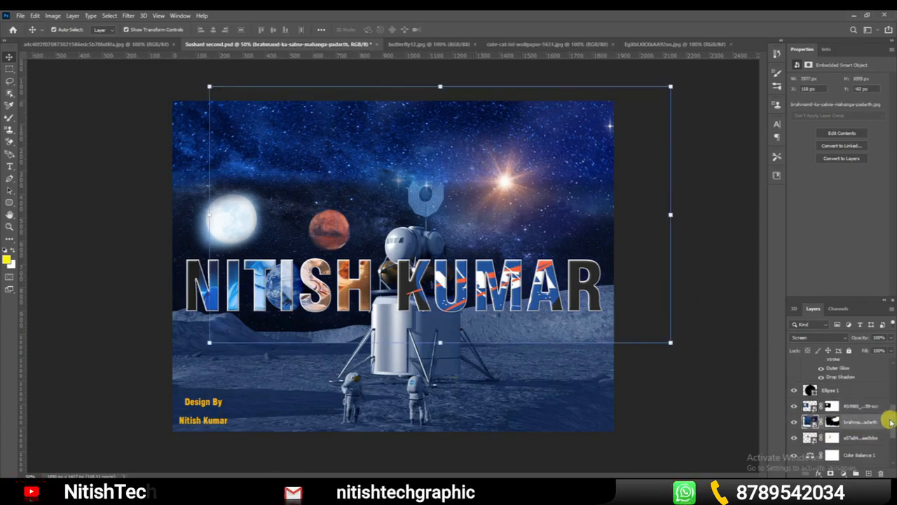
Select the brahmand starfield layer and change its blend mode to Normal
click(855, 433)
click(850, 421)
click(854, 436)
click(849, 419)
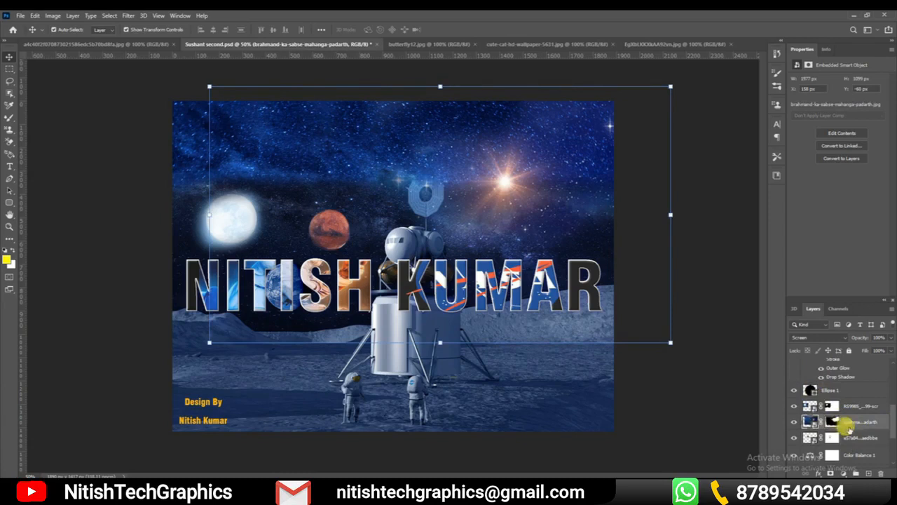
click(846, 340)
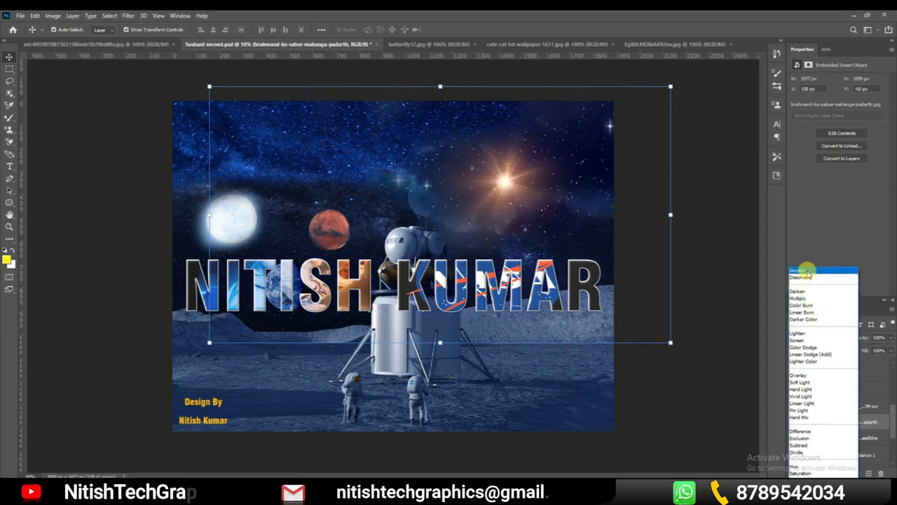
click(805, 271)
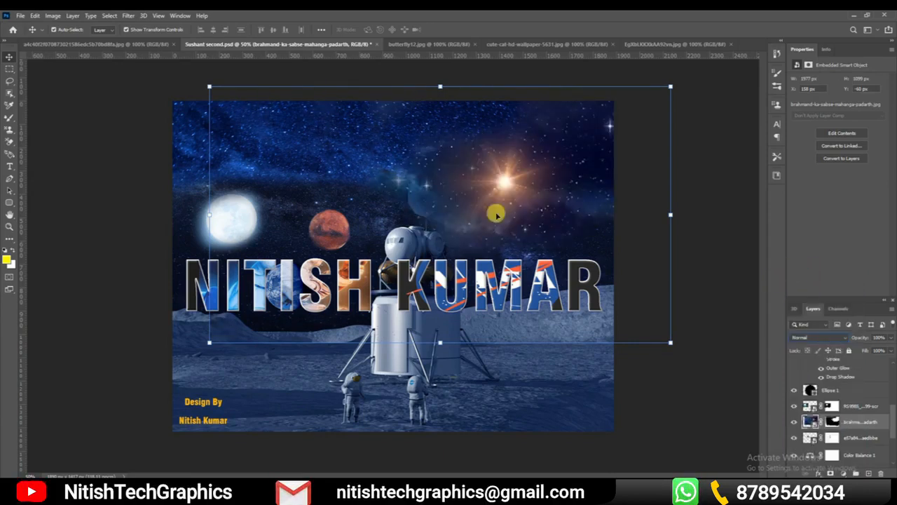
Move the starfield image down and to the left, to X 42 px and Y 0 px
click(509, 185)
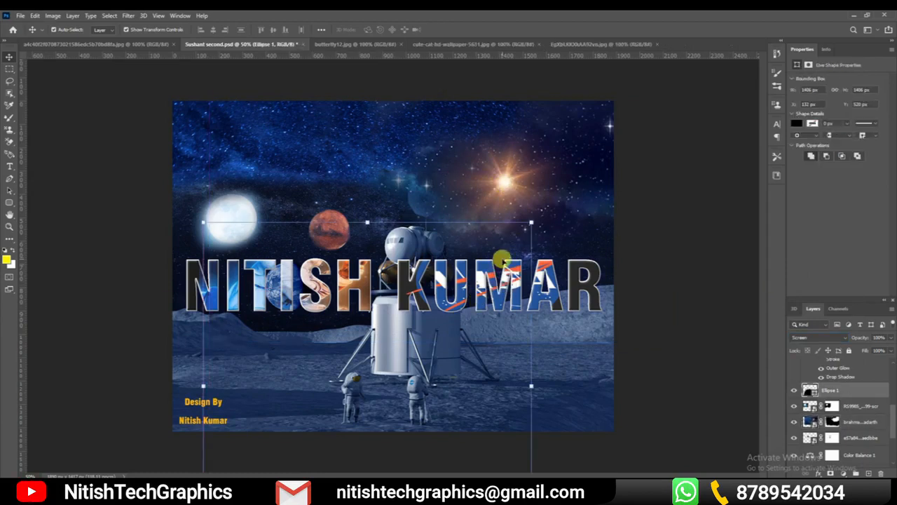
click(597, 157)
drag(588, 158, 554, 173)
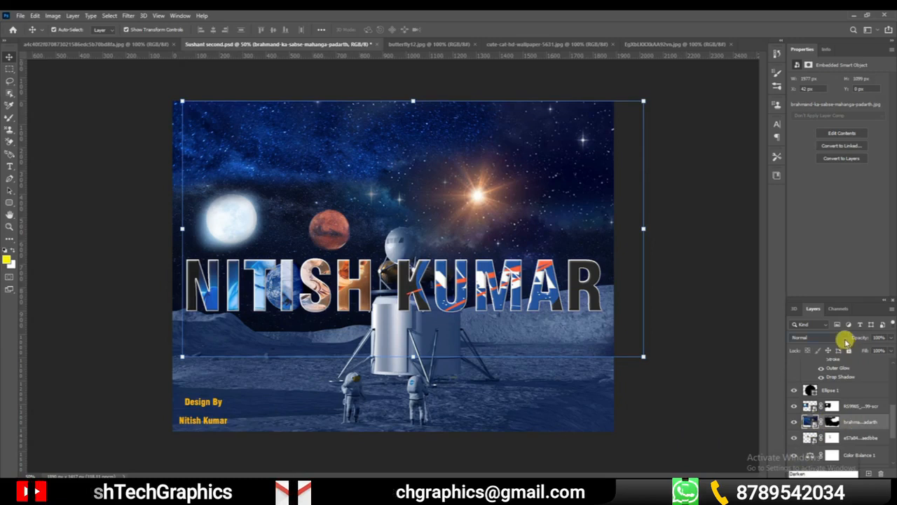
Set the starfield layer's blend mode to Screen and shift the image left to X 0 px
click(816, 338)
click(799, 339)
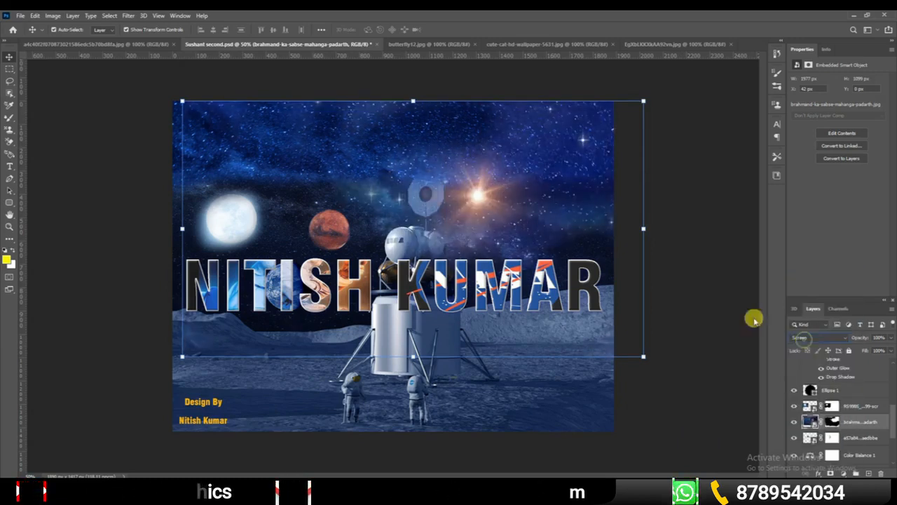
click(481, 337)
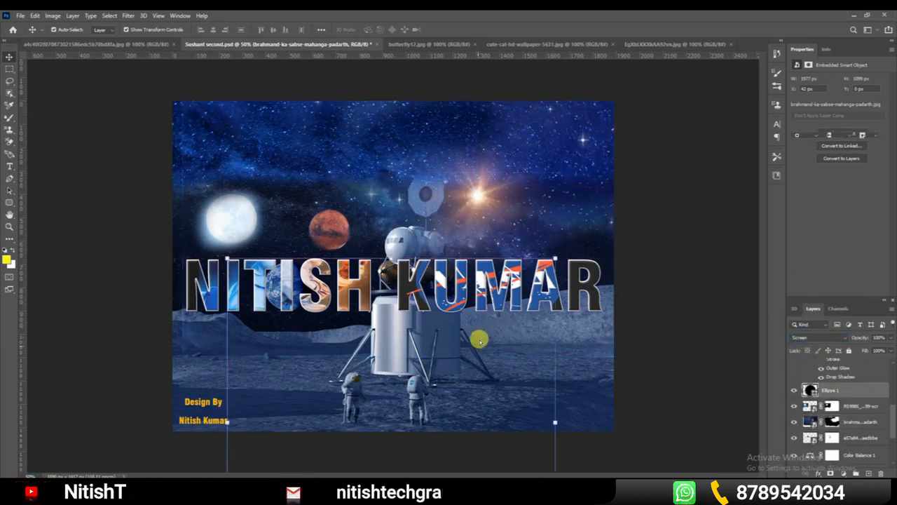
drag(602, 164, 581, 161)
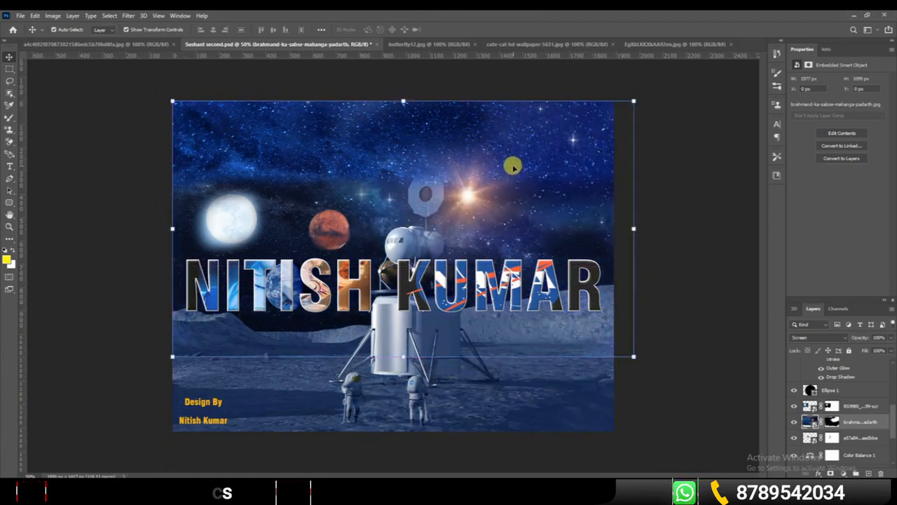
Undo both starfield moves and the change to Screen mode
key(ctrl+z)
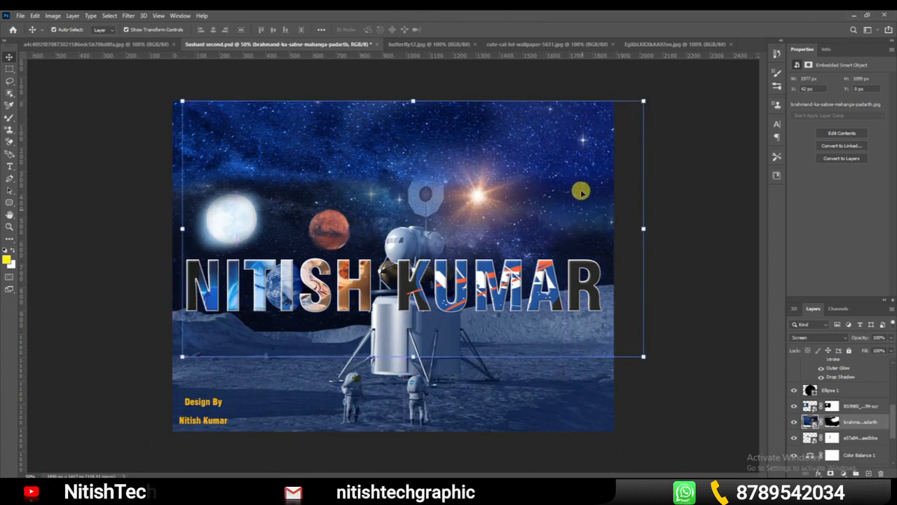
key(ctrl+z)
key(ctrl+z)
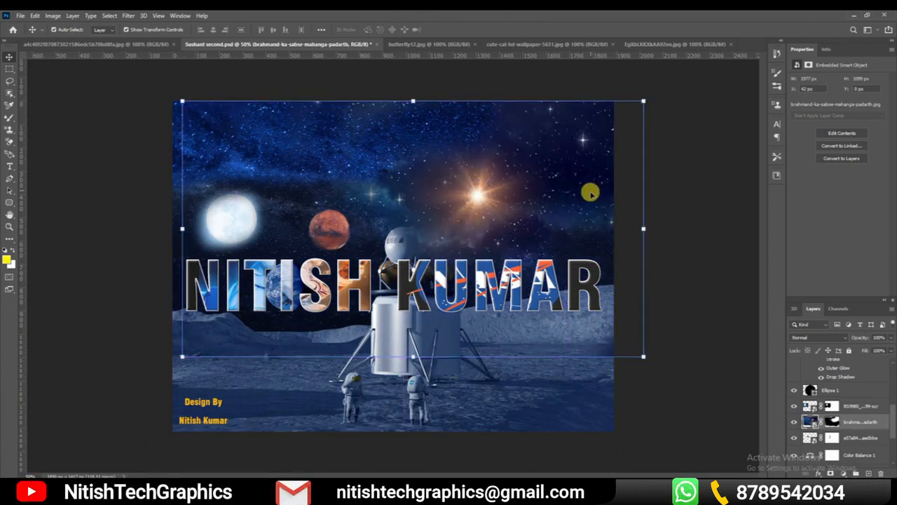
key(z)
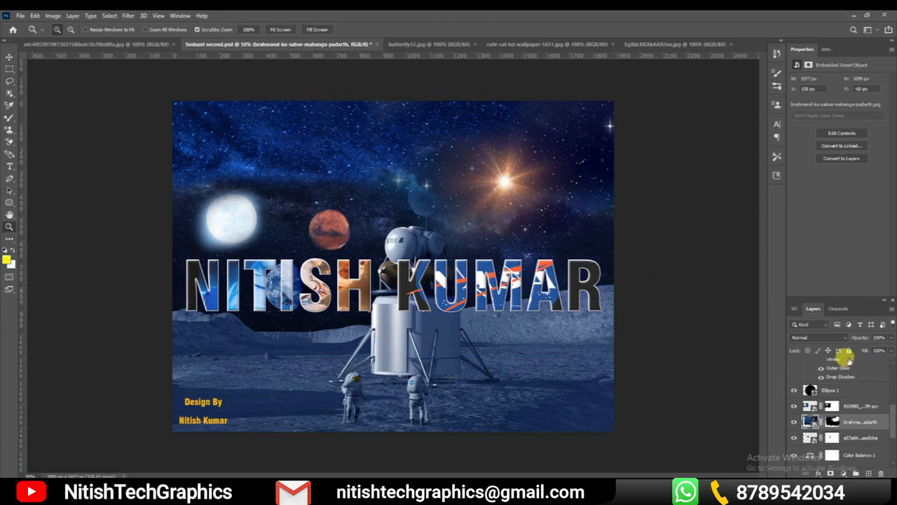
Try Linear Dodge (Add) on the starfield layer, set its blend mode to Screen, and return to the Move tool
click(834, 338)
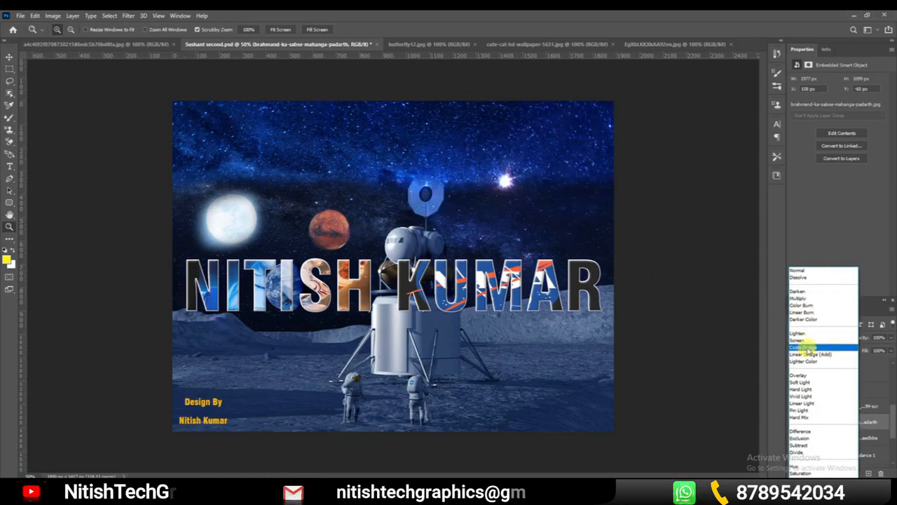
click(809, 355)
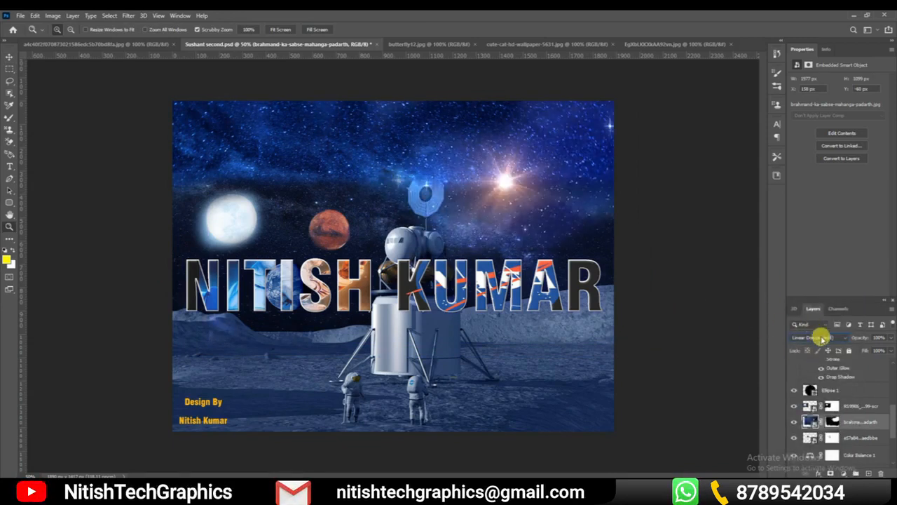
click(837, 340)
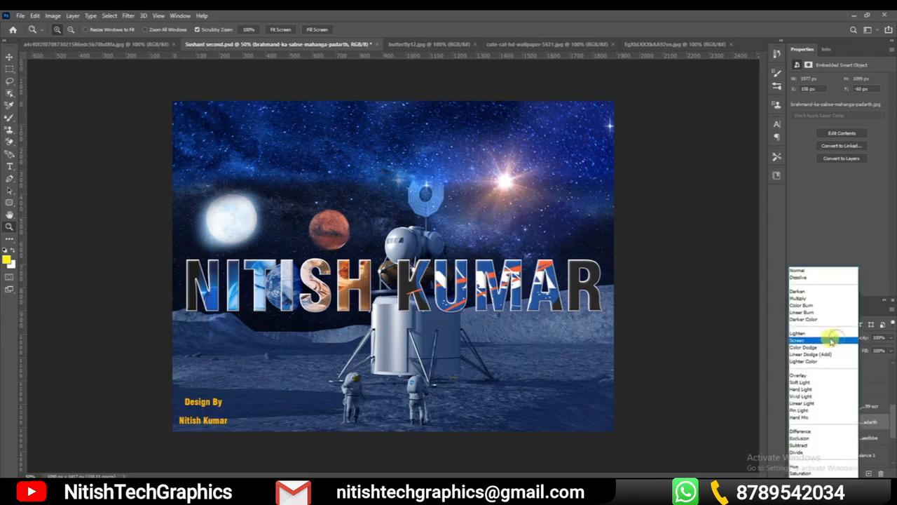
click(792, 331)
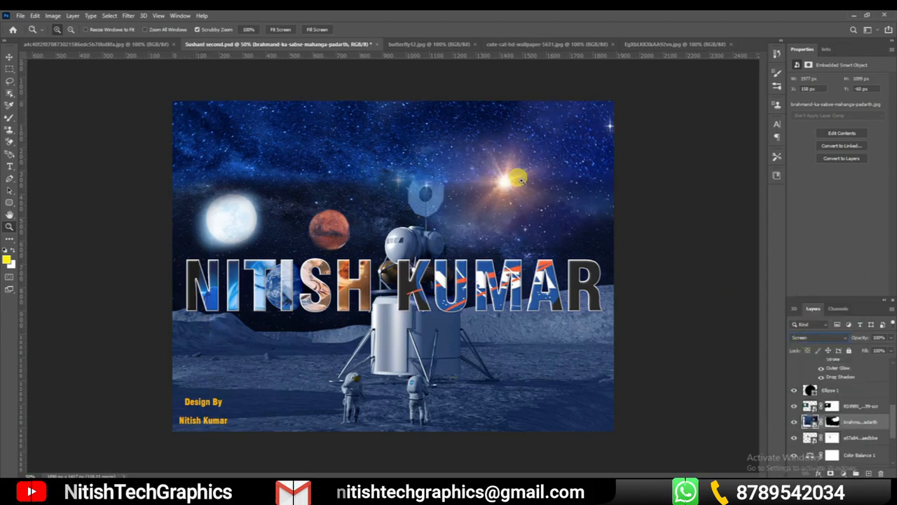
click(9, 56)
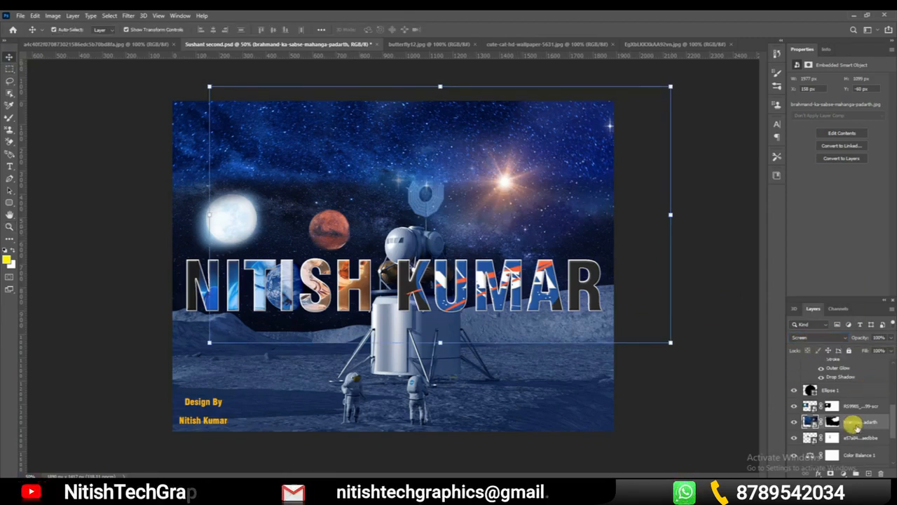
Toggle the visibility of the 2apYSL layer beneath Color Balance 1 off and on
drag(892, 419, 890, 443)
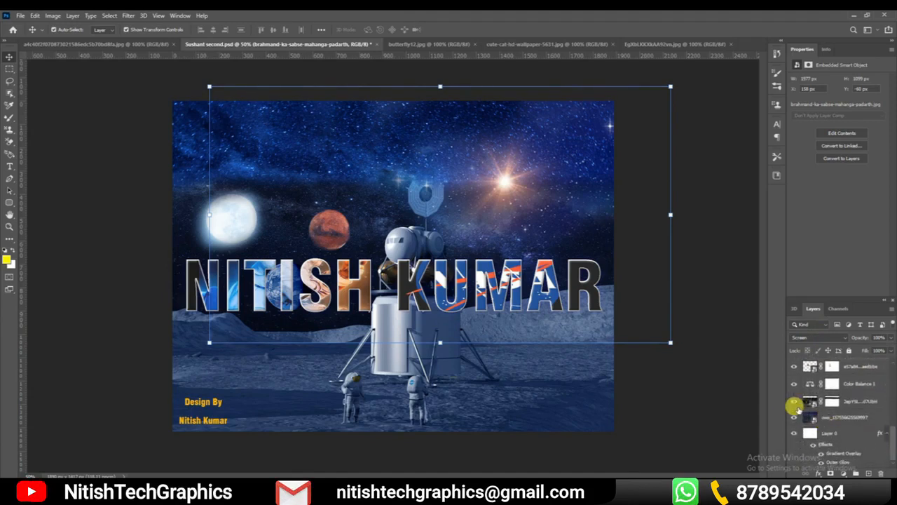
click(790, 400)
click(791, 400)
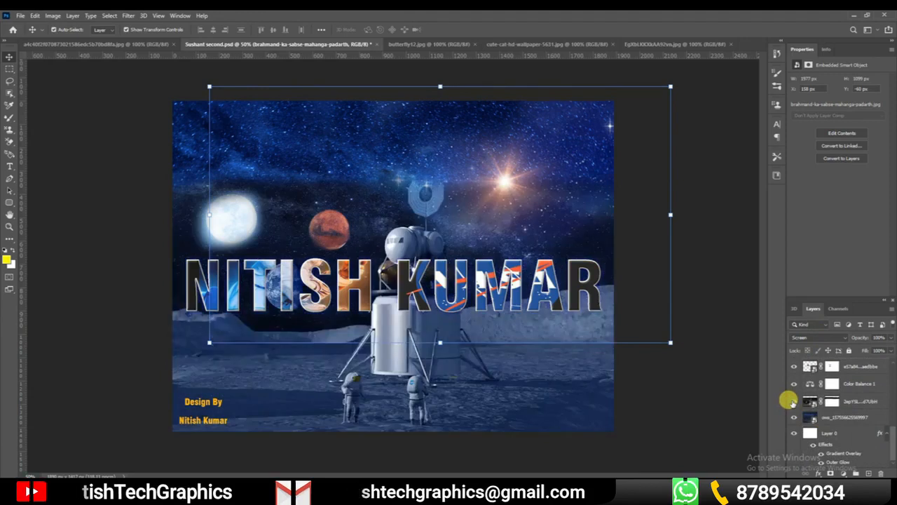
Set the RS9985 moon layer's blend mode to Normal and move the moon up to about X -39 px, Y 60 px
drag(890, 442, 887, 419)
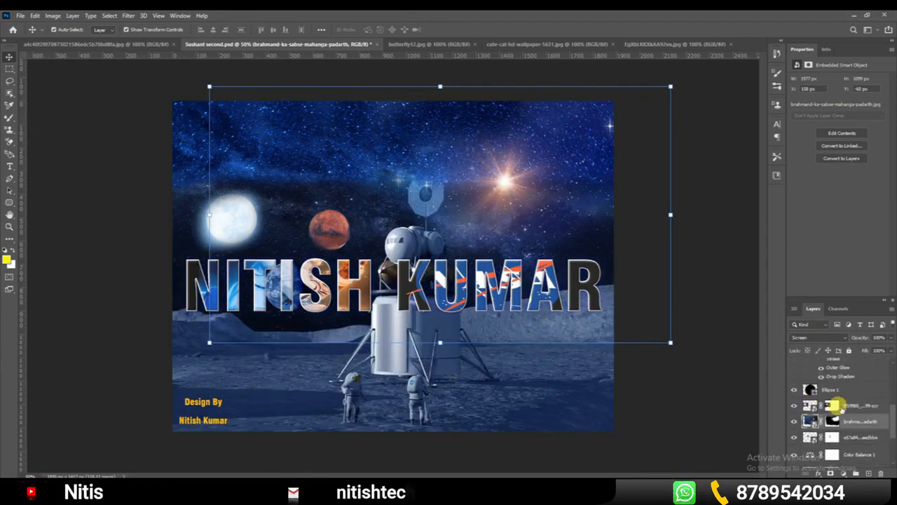
click(806, 405)
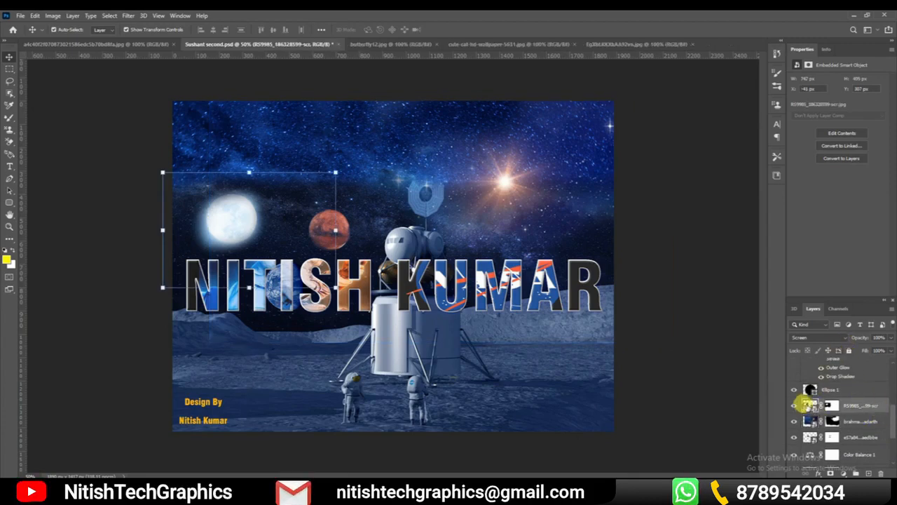
click(804, 340)
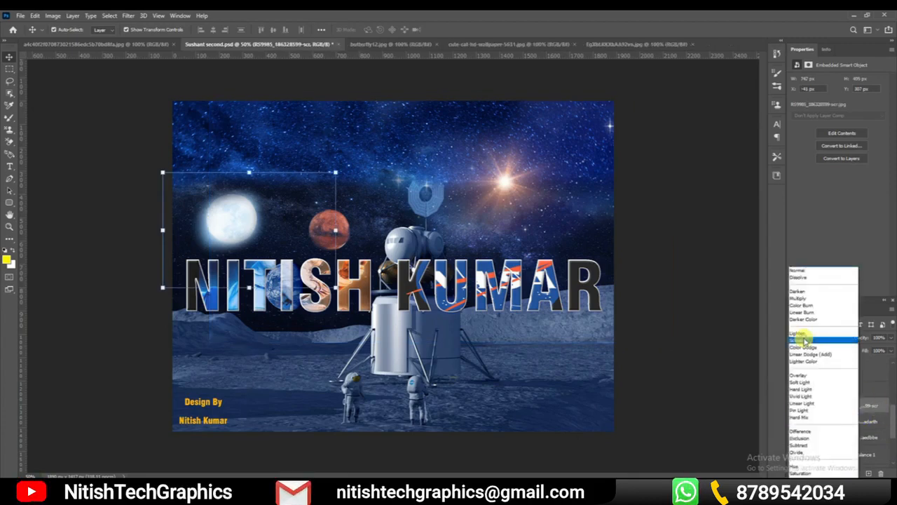
click(809, 272)
drag(221, 228, 230, 163)
Set the moon layer's blend mode to Screen and move the moon up to about X -52 px, Y 11 px
click(831, 337)
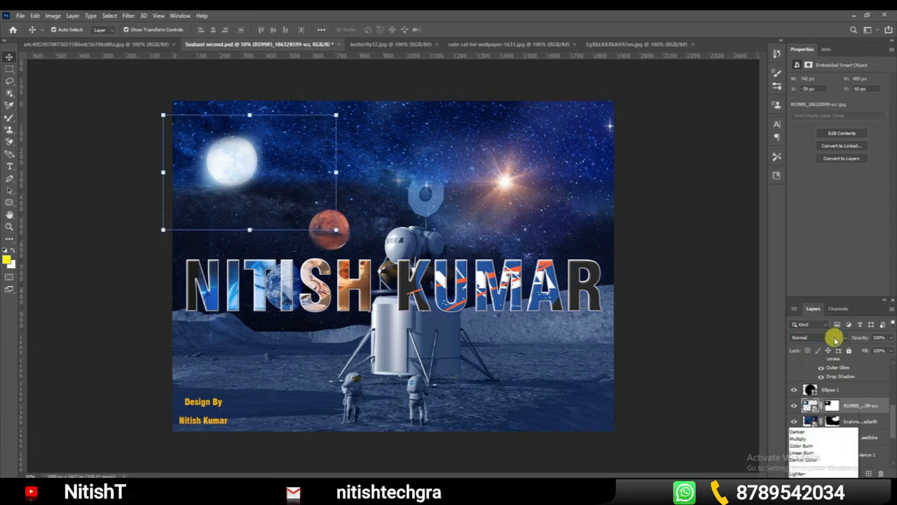
click(803, 341)
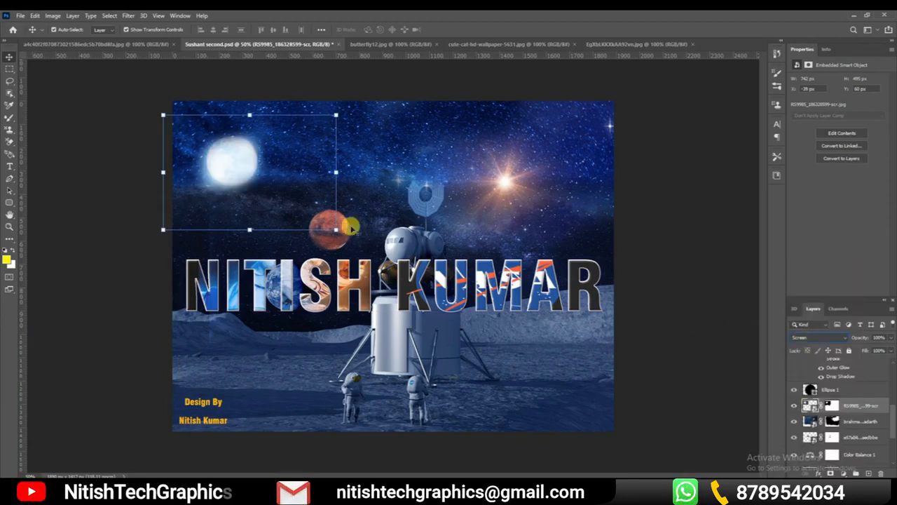
mouse_move(228, 162)
mouse_down()
mouse_move(238, 189)
mouse_move(266, 204)
mouse_move(234, 183)
mouse_move(233, 152)
mouse_up()
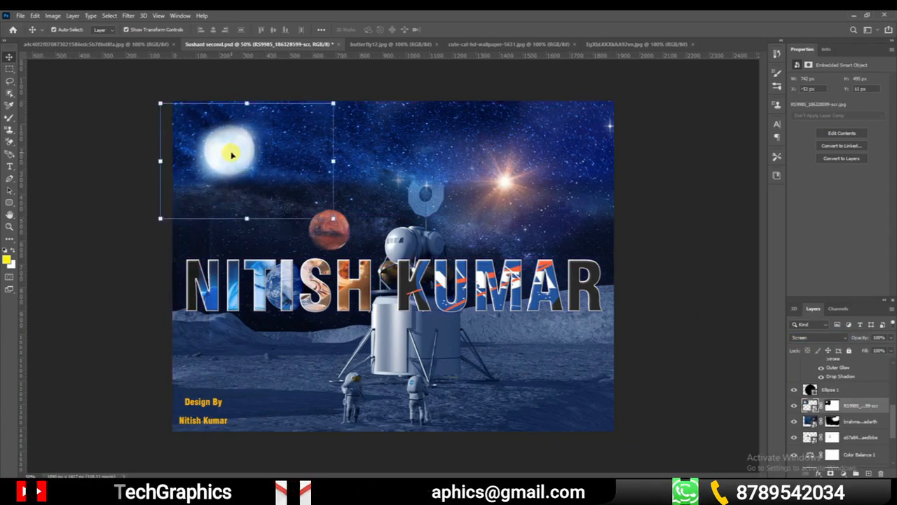
Delete the RS9985 moon layer and undo the deletion
drag(891, 421, 881, 468)
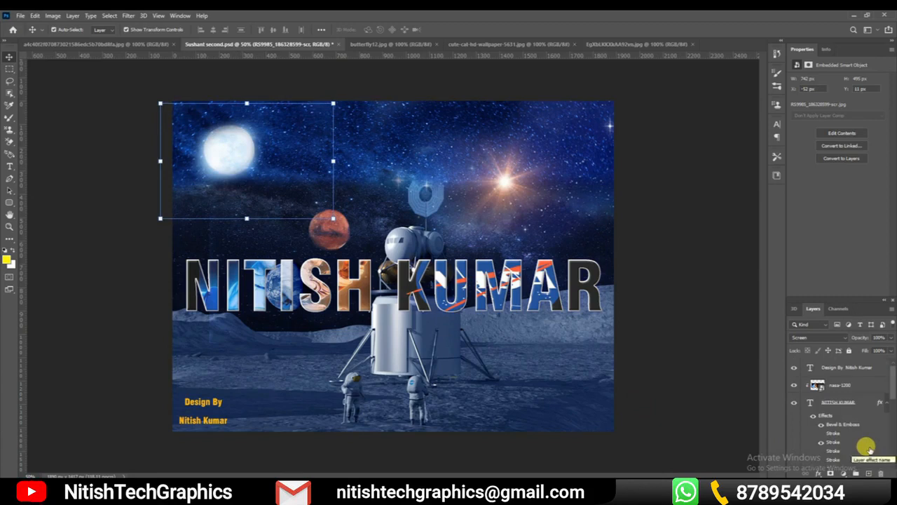
drag(891, 386, 891, 429)
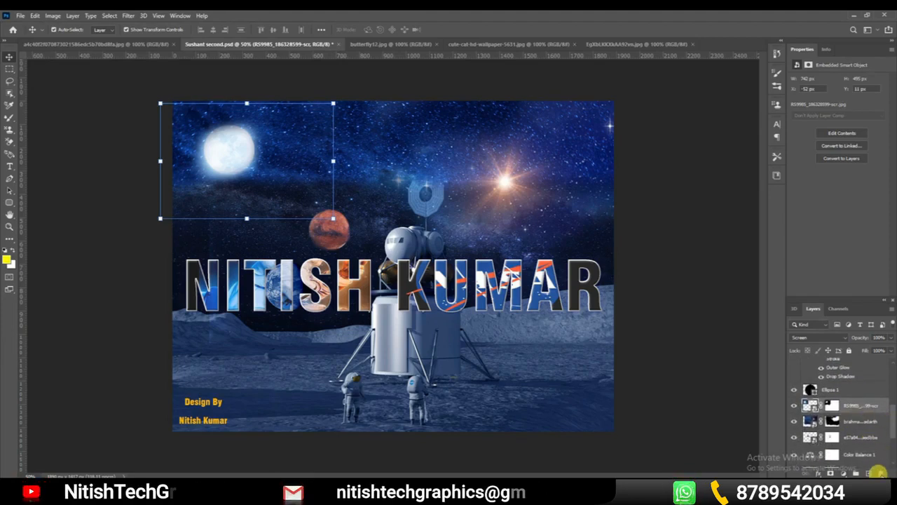
click(679, 331)
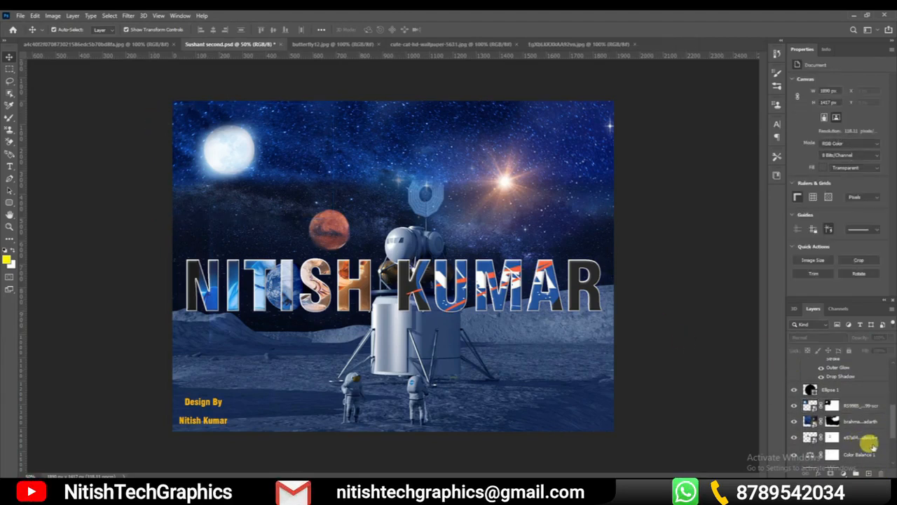
click(860, 407)
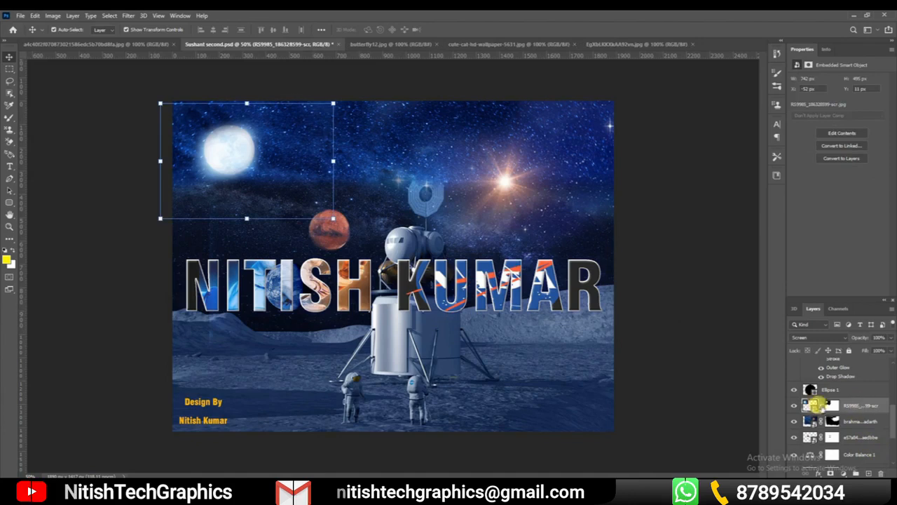
drag(870, 406, 882, 473)
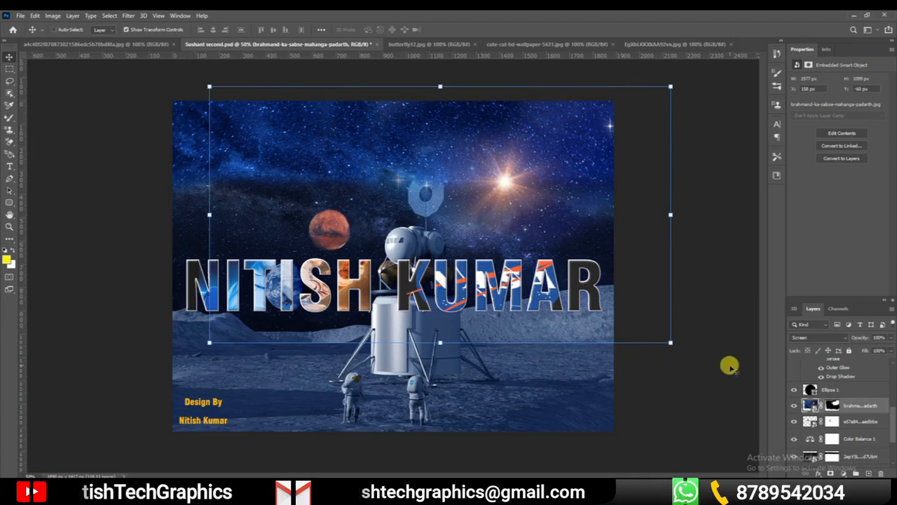
key(ctrl+z)
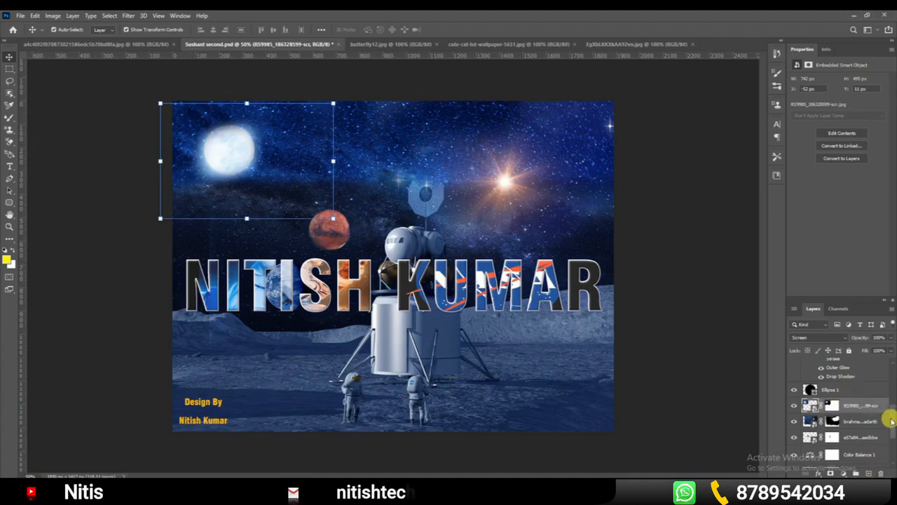
Add a new blank layer directly above the RS9985 moon layer
drag(887, 413, 890, 378)
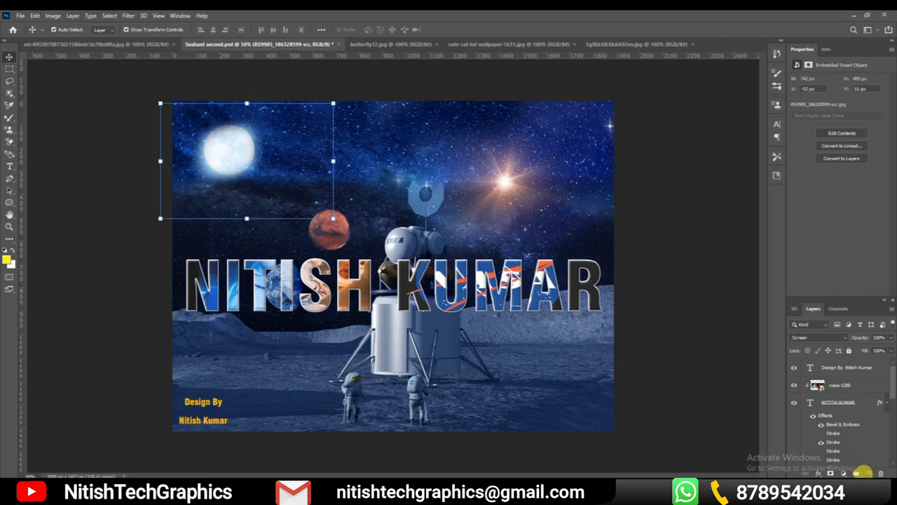
click(867, 471)
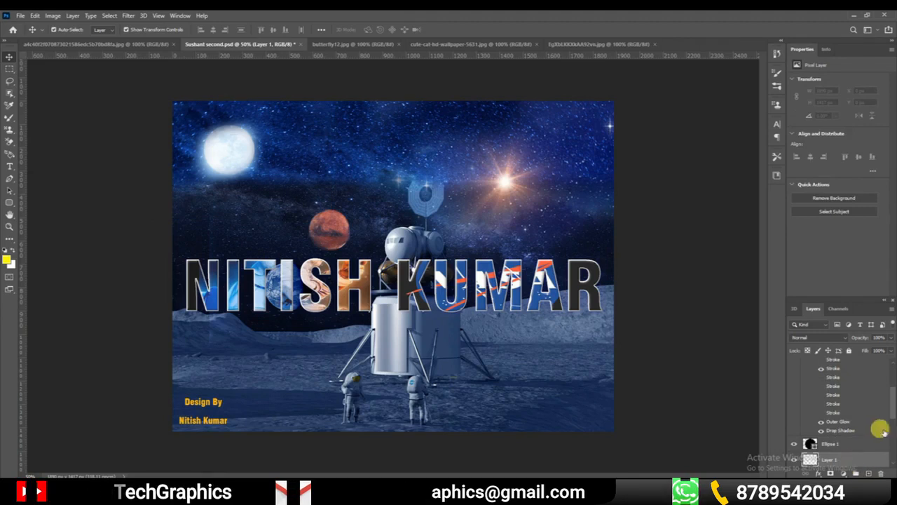
scroll(892, 406, down, 3)
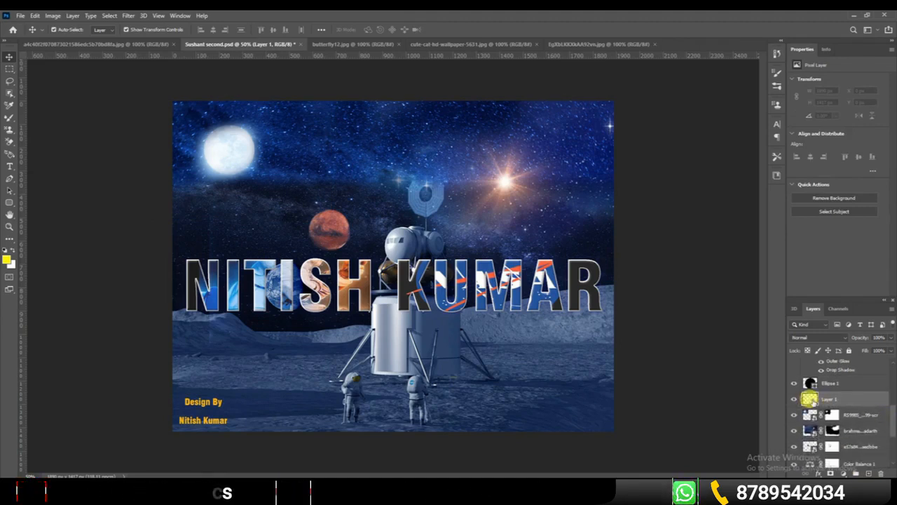
Paint large overlapping yellow loops across the poster on the new layer with the Mixer Brush, and hide that layer
click(10, 117)
mouse_move(377, 241)
mouse_down()
mouse_move(285, 222)
mouse_move(567, 243)
mouse_move(396, 293)
mouse_move(183, 235)
mouse_move(207, 115)
mouse_move(515, 256)
mouse_move(182, 262)
mouse_move(404, 200)
mouse_move(492, 212)
mouse_move(419, 280)
mouse_up()
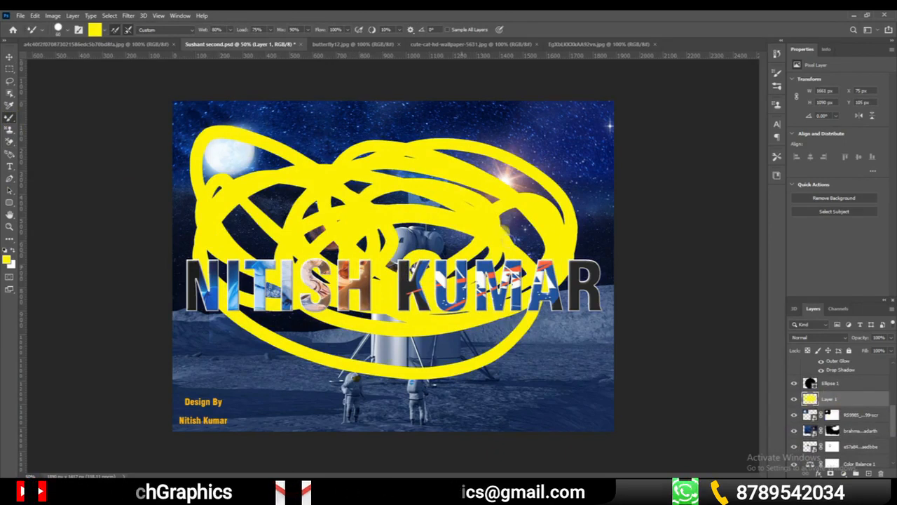
click(793, 399)
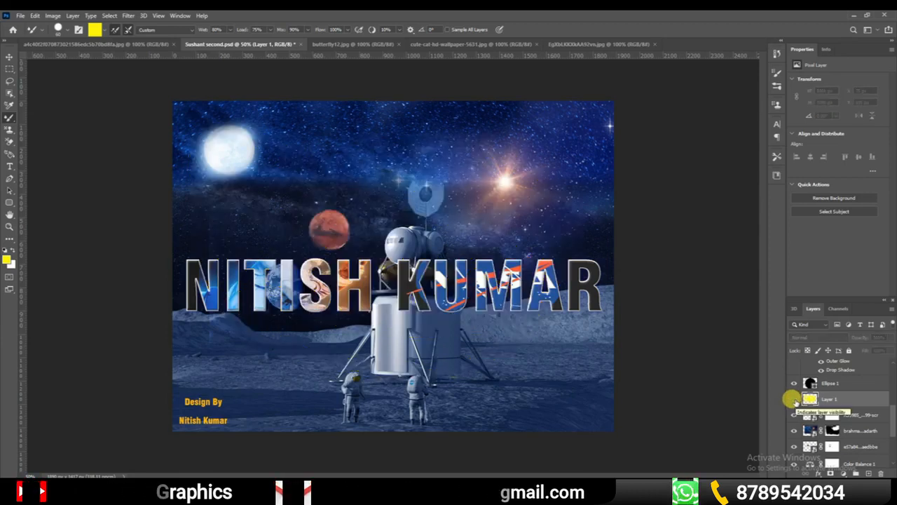
Show the yellow paint layer, extend the strokes to the poster's edges with the Mixer Brush, and toggle the layer's visibility off and on
click(794, 399)
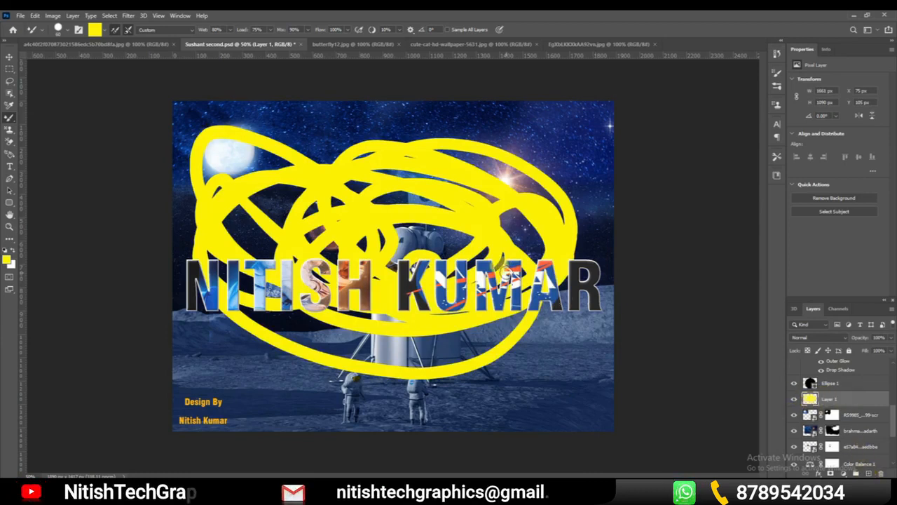
mouse_move(503, 277)
mouse_down()
mouse_move(589, 210)
mouse_move(360, 96)
mouse_move(615, 130)
mouse_up()
mouse_move(568, 317)
mouse_down()
mouse_move(599, 391)
mouse_move(469, 413)
mouse_up()
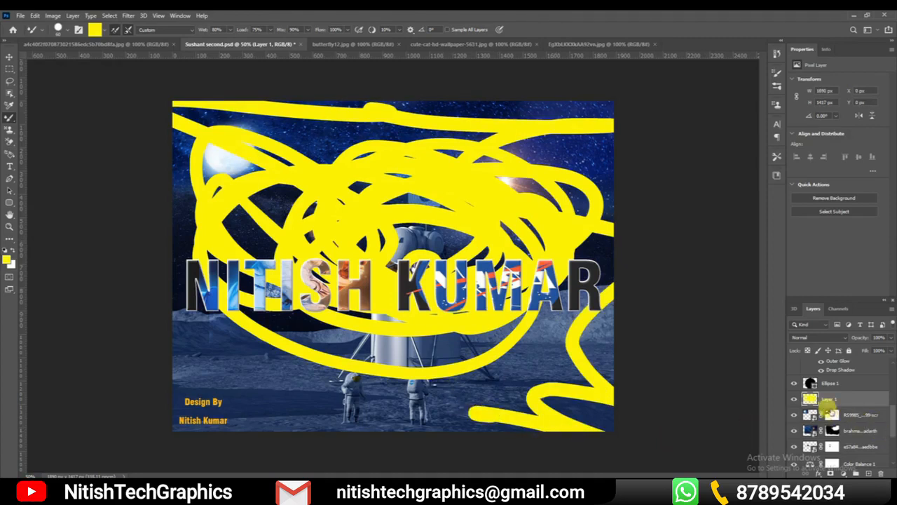
click(794, 399)
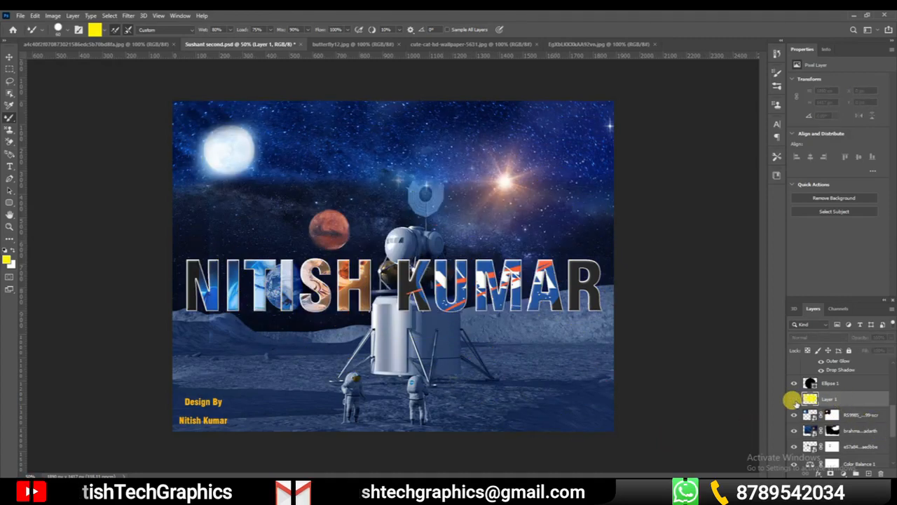
click(793, 399)
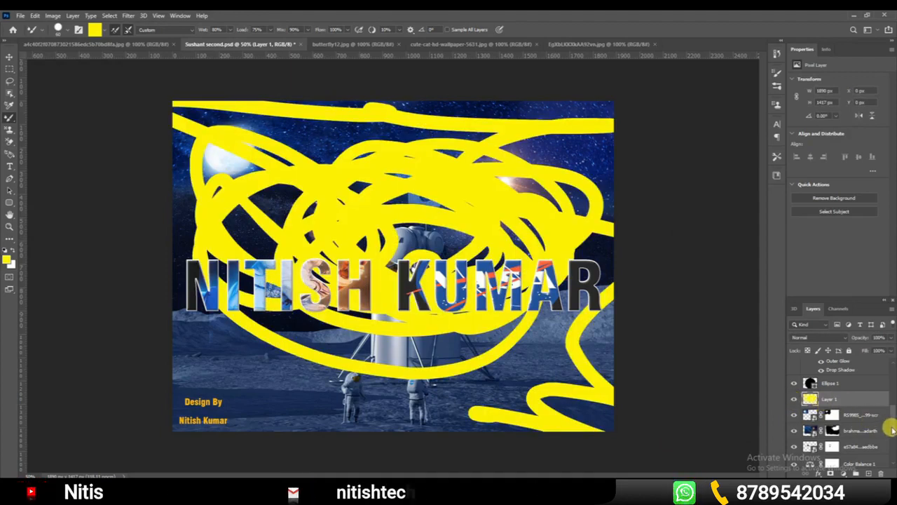
Delete the yellow-painted Layer 1
mouse_move(890, 428)
mouse_down()
mouse_move(888, 382)
mouse_move(892, 434)
mouse_up()
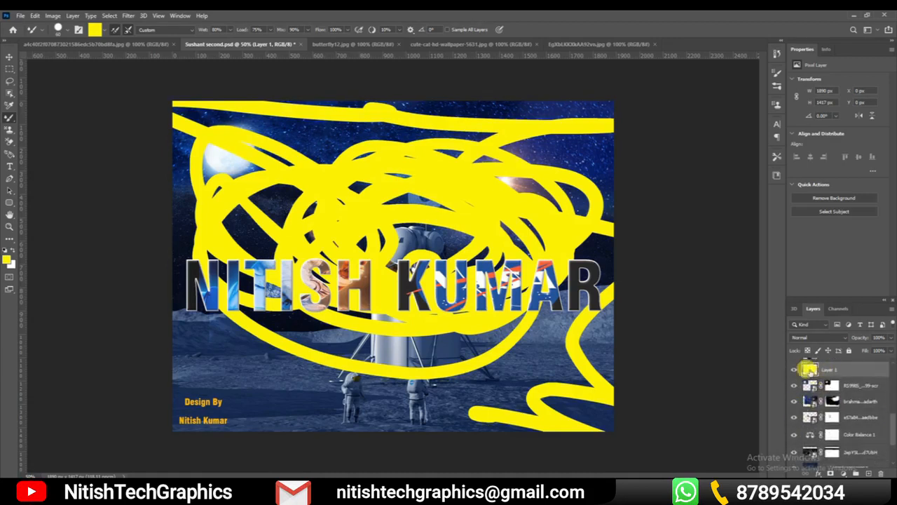
mouse_move(845, 369)
mouse_down()
mouse_move(876, 379)
mouse_move(880, 473)
mouse_up()
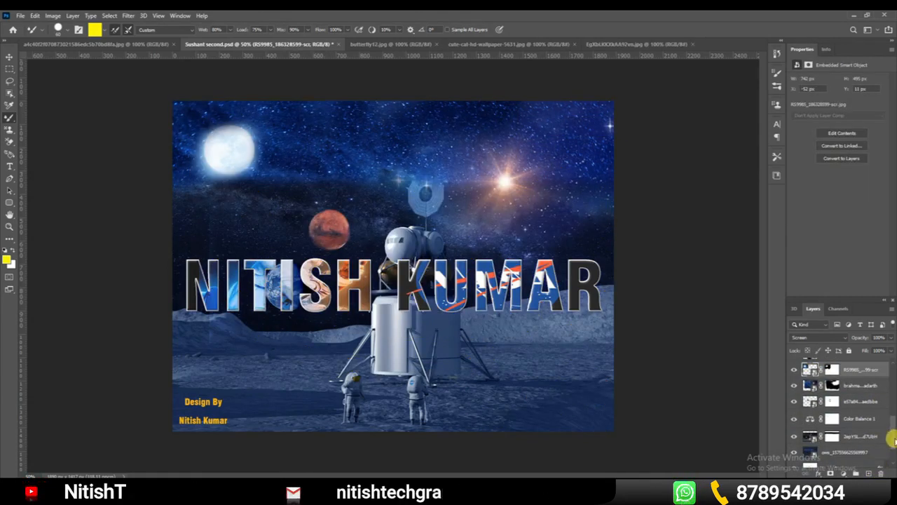
Select all layers from nasa-1200 down to the image layer just above Layer 0, and put them in a group
mouse_move(894, 440)
mouse_down()
mouse_move(895, 401)
mouse_move(888, 435)
mouse_up()
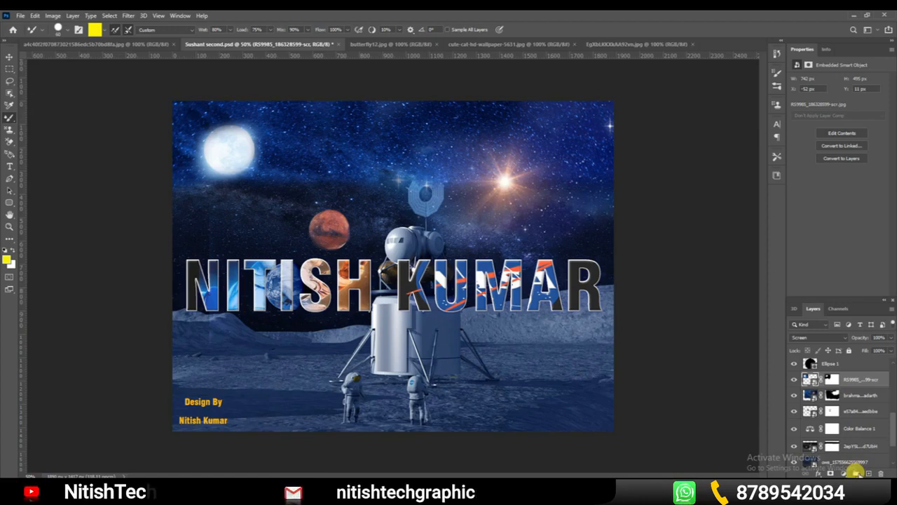
drag(882, 426, 891, 384)
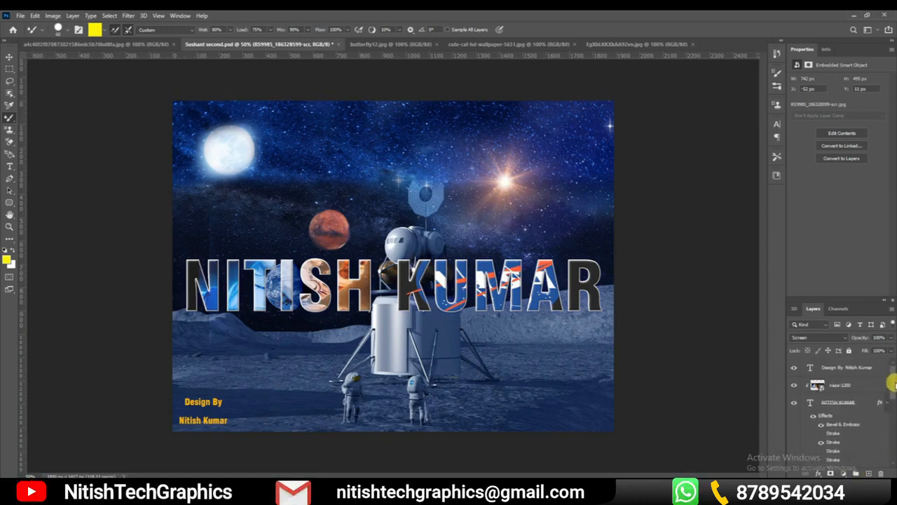
click(857, 383)
drag(891, 384, 876, 438)
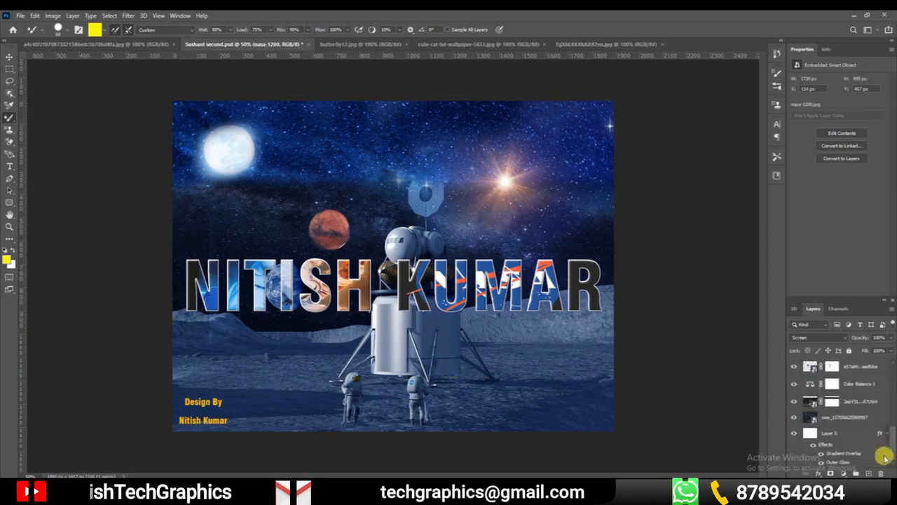
shift+click(848, 416)
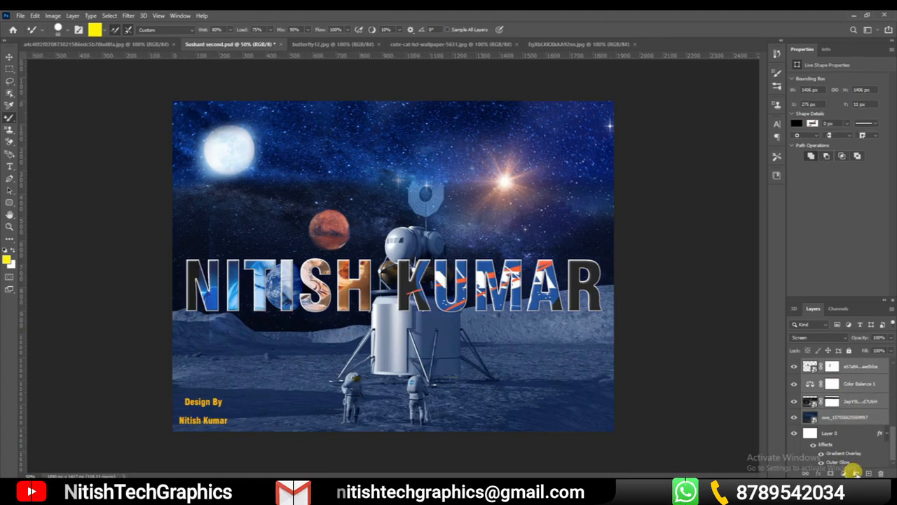
click(855, 471)
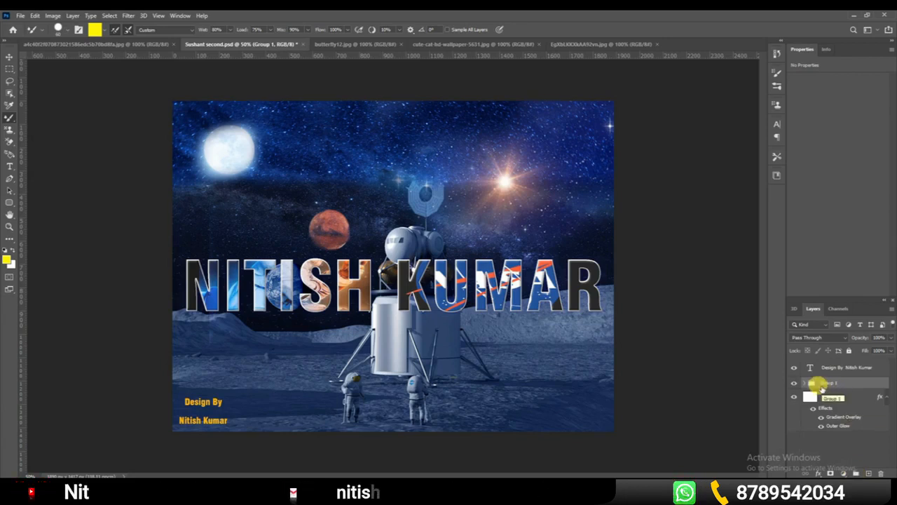
Add four blank layers above the "Design By" text layer, then paint a test stroke on the topmost one and undo it
click(862, 440)
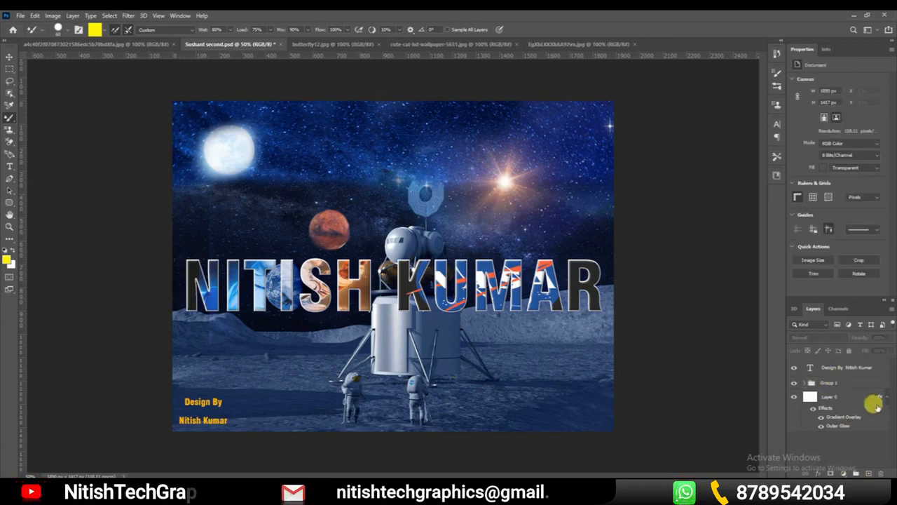
click(868, 472)
click(868, 473)
click(868, 472)
click(868, 473)
drag(892, 405, 891, 433)
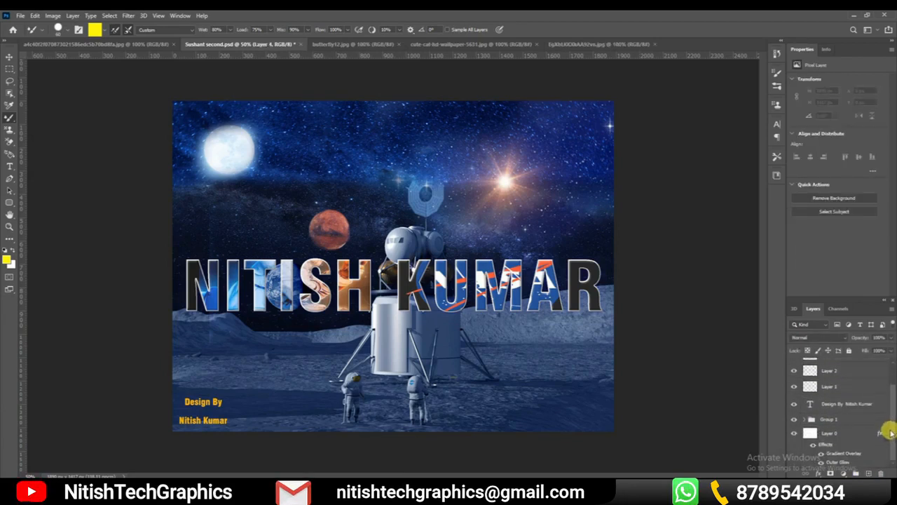
mouse_move(396, 172)
mouse_down()
mouse_move(437, 204)
mouse_move(389, 200)
mouse_move(428, 200)
mouse_up()
key(ctrl+z)
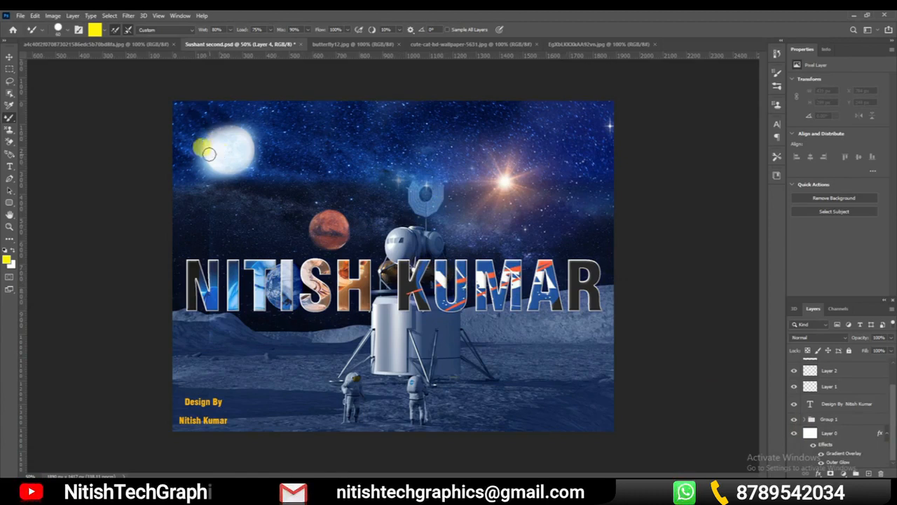
Pick the moon on the canvas with the Move tool to locate its layer inside Group 1, and collapse and expand the group
click(8, 60)
click(235, 149)
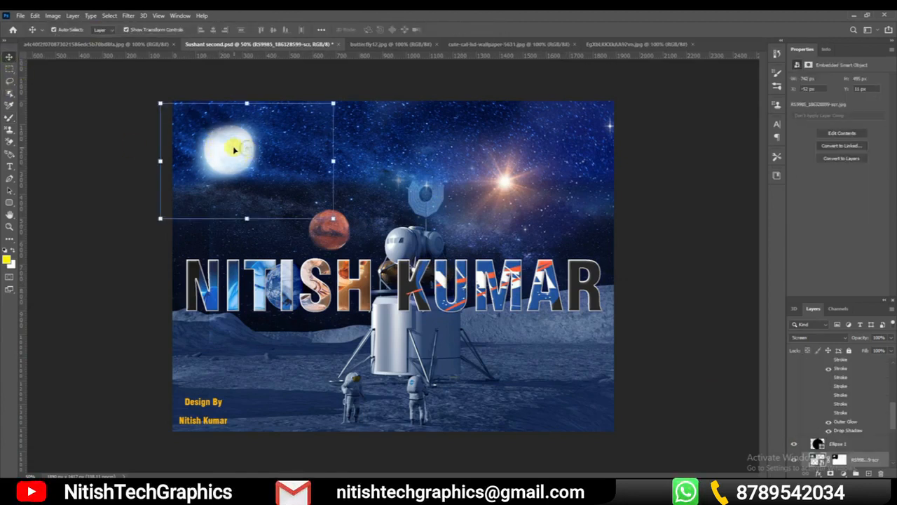
scroll(889, 427, down, 5)
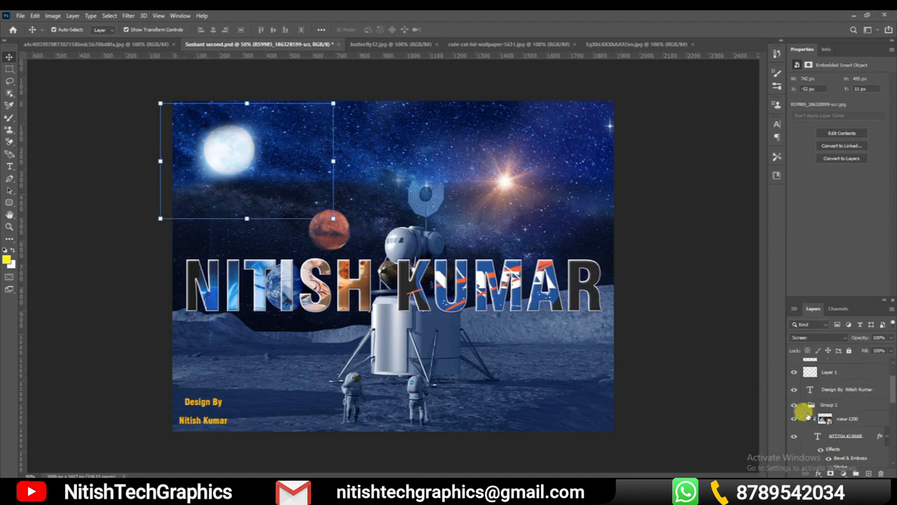
click(804, 418)
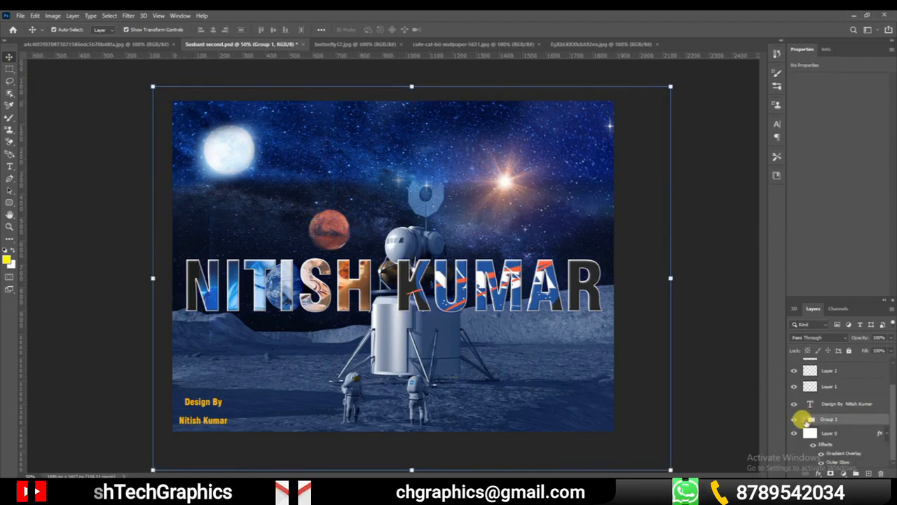
click(804, 419)
mouse_move(890, 380)
mouse_down()
mouse_move(891, 441)
mouse_move(892, 381)
mouse_up()
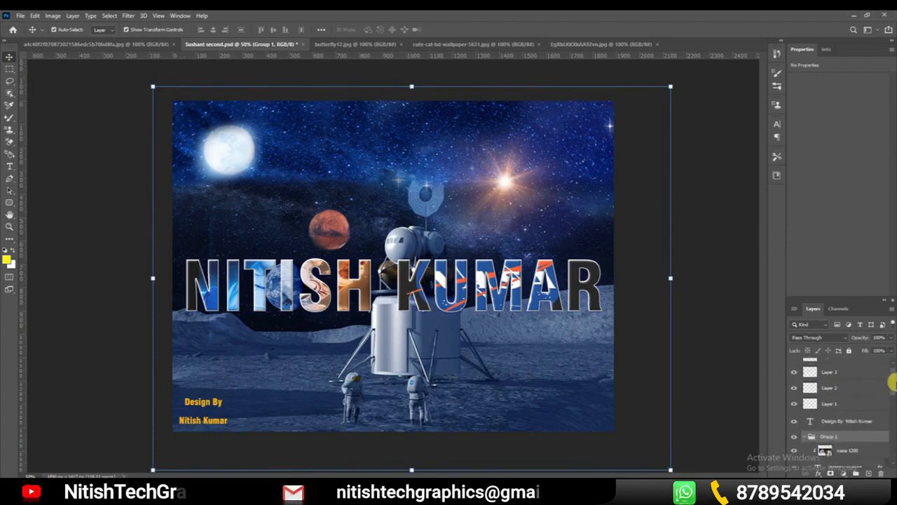
click(811, 436)
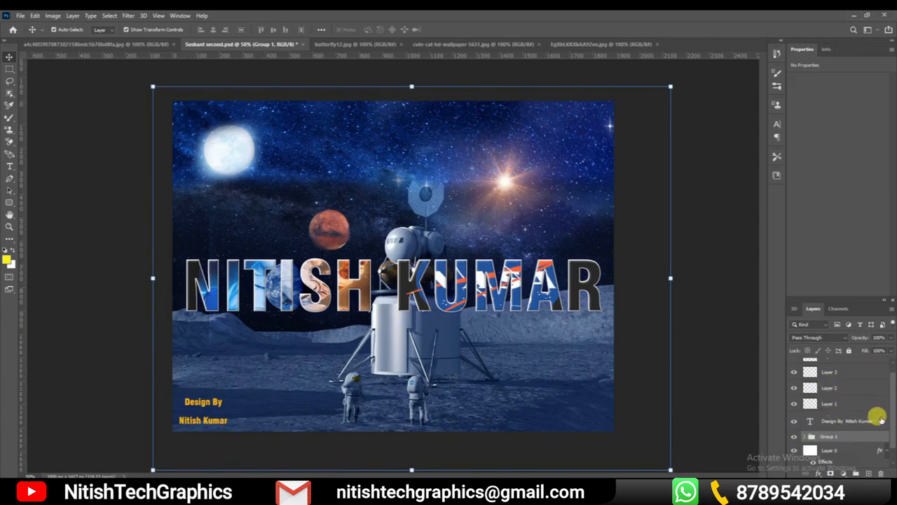
Select Layer 4 through the "Design By" text layer and put them in a second group
scroll(890, 419, up, 1)
click(847, 367)
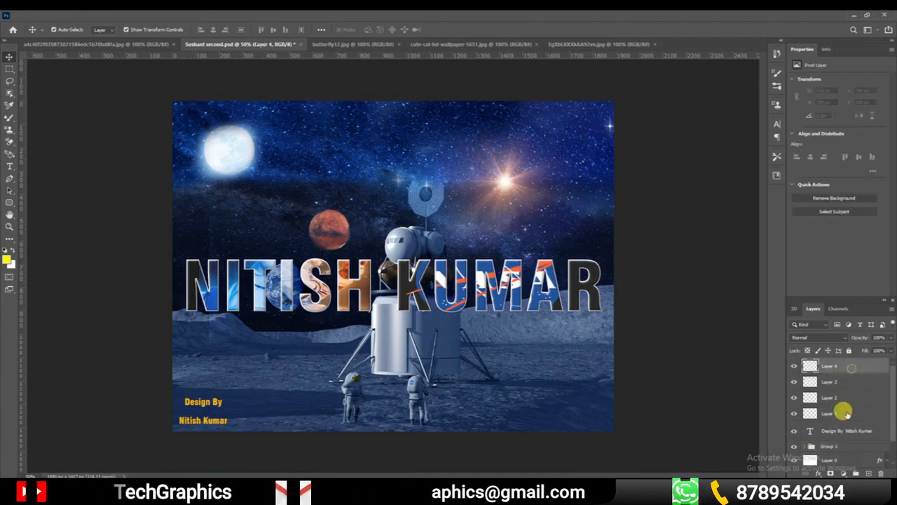
click(845, 431)
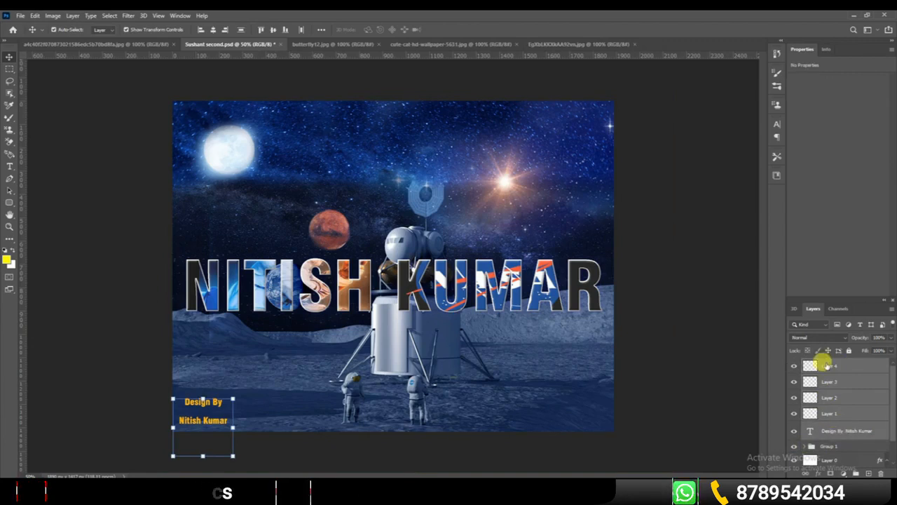
click(855, 473)
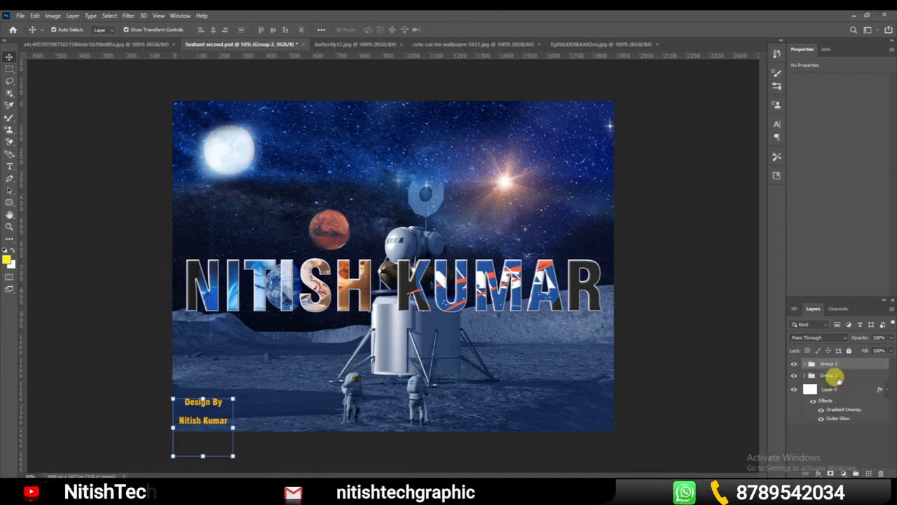
Undo both layer groups and the four added blank layers
key(ctrl+shift+g)
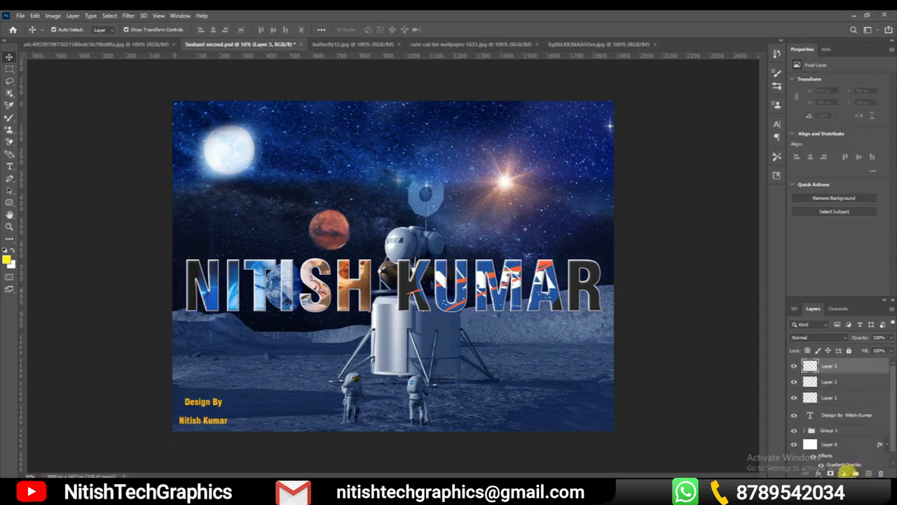
key(ctrl+z)
key(ctrl+z)
key(ctrl+z)
key(ctrl+z)
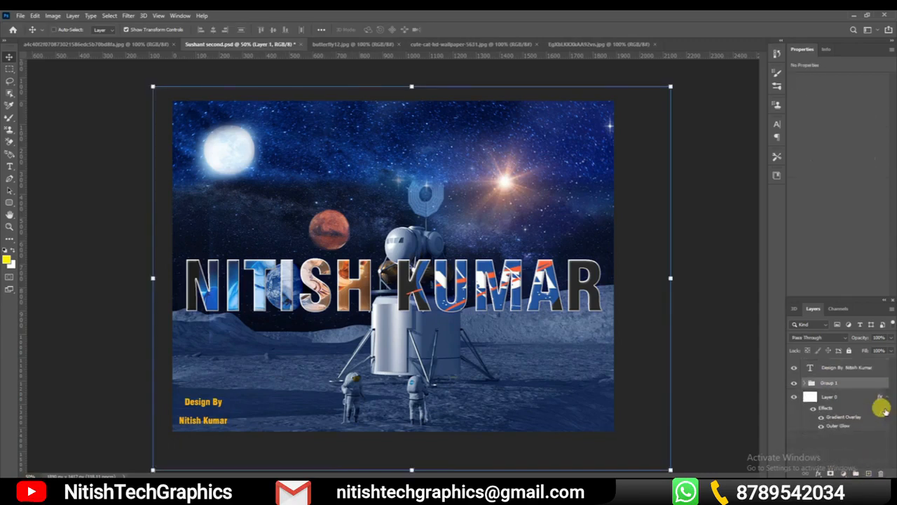
Show the available fill and adjustment layer types for the RS9985 moon layer, and close the list without choosing one
scroll(881, 410, down, 3)
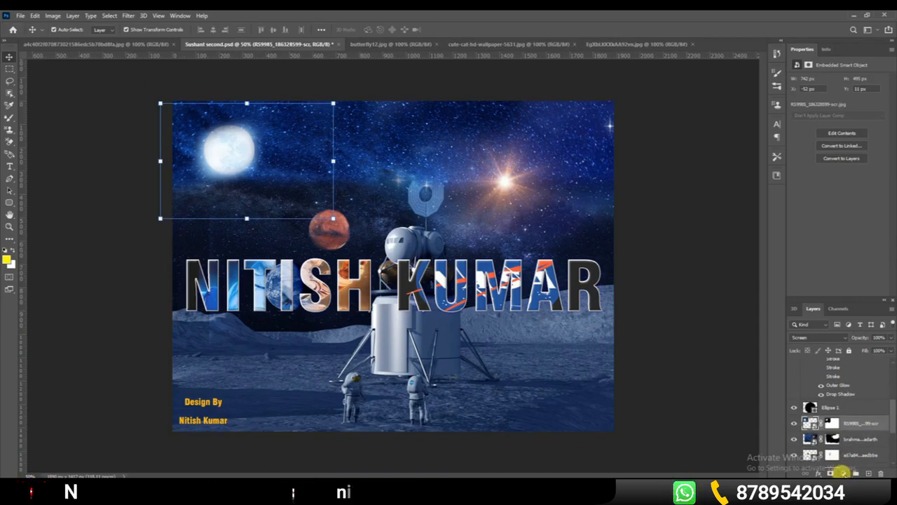
click(841, 472)
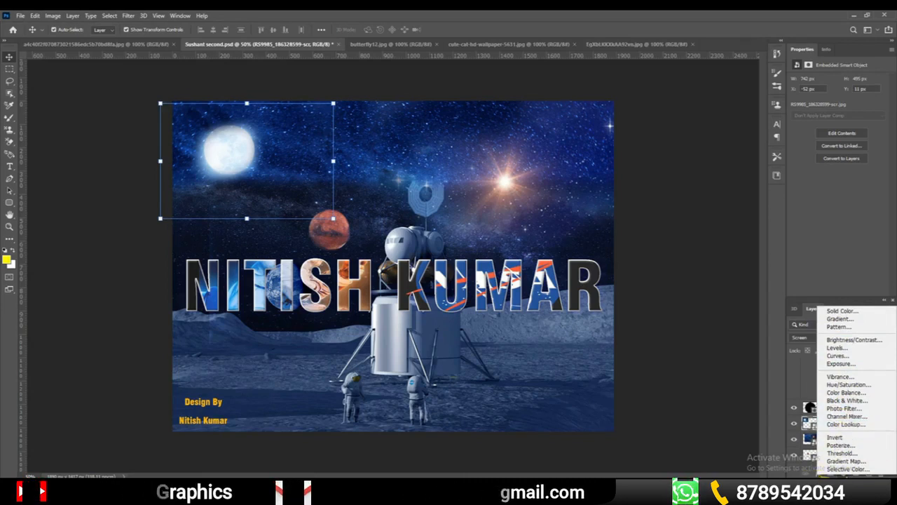
click(826, 481)
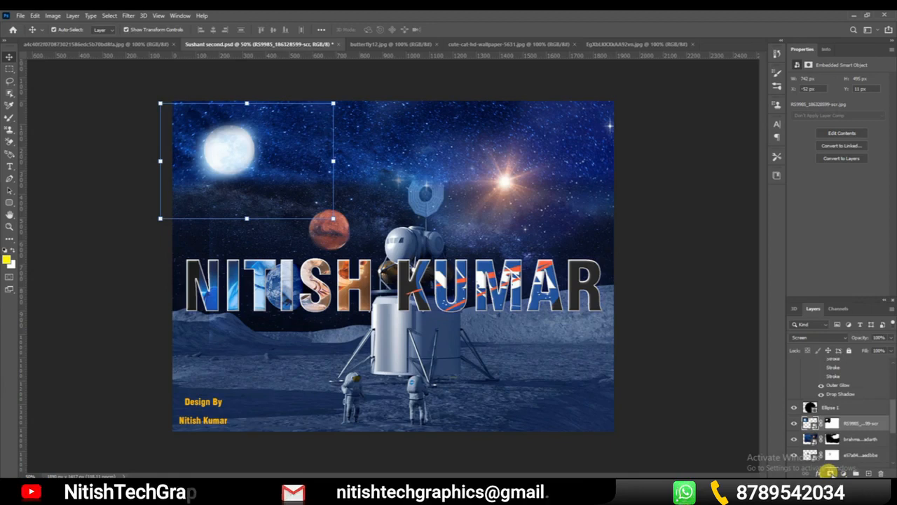
Add another mask to the RS9985 moon layer, undo it, and deselect the layer
click(830, 474)
key(ctrl+z)
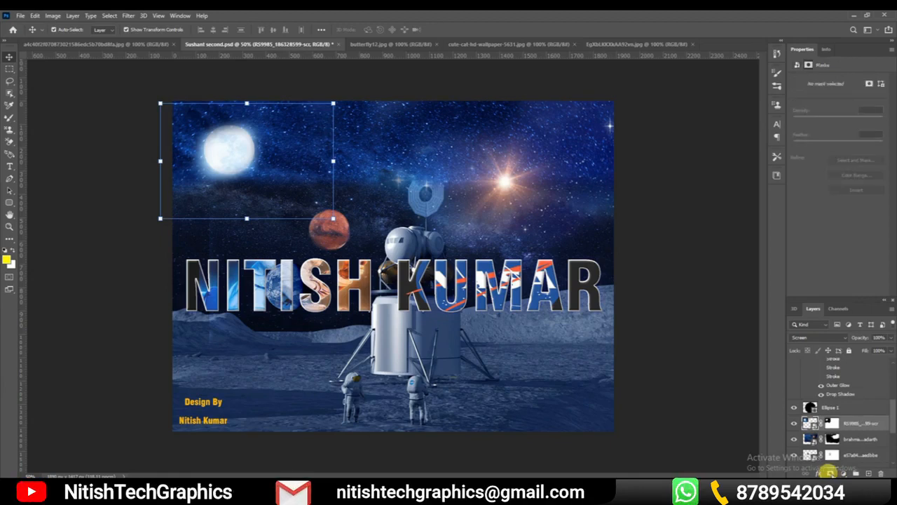
click(280, 160)
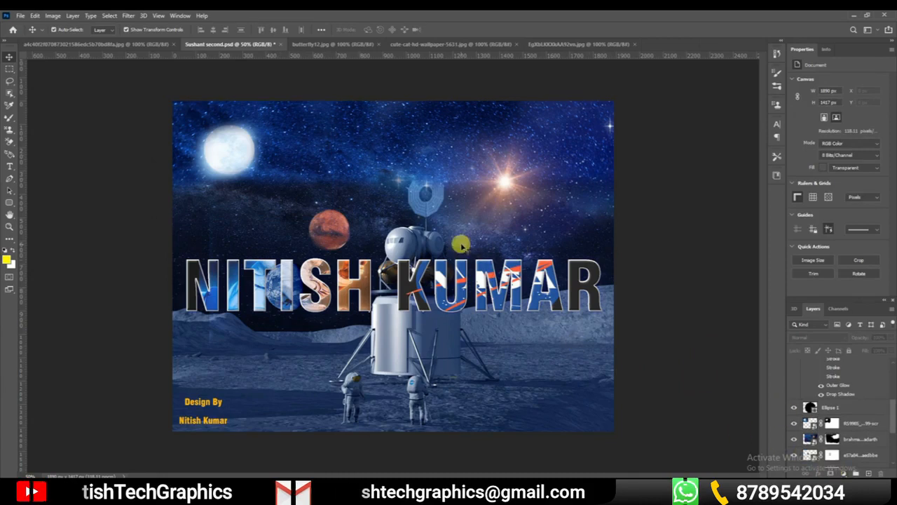
Select the Ellipse 1 layer, show the available layer effects, close the list without applying any, and deselect the layer
click(830, 406)
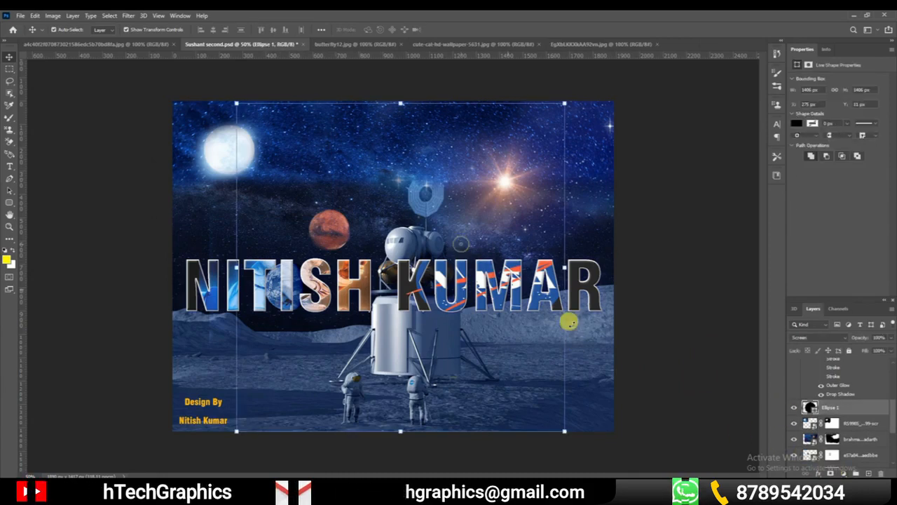
click(818, 473)
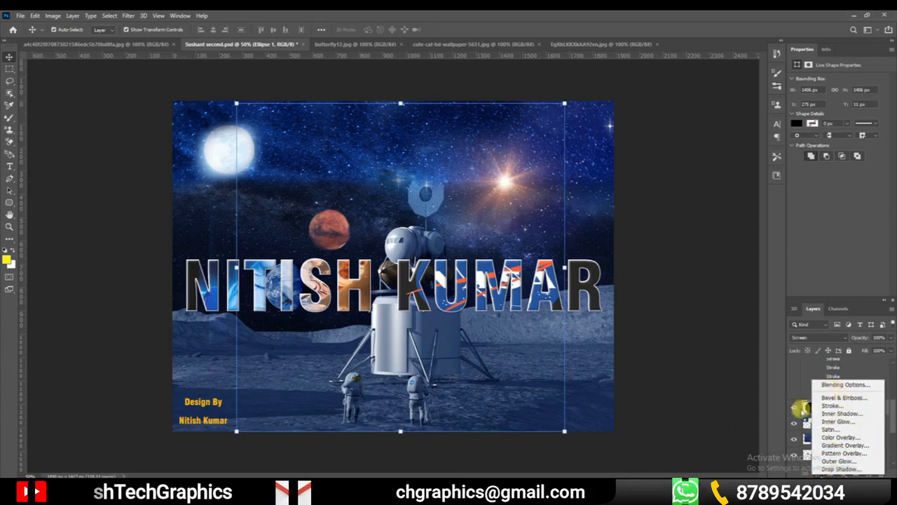
click(661, 332)
click(580, 286)
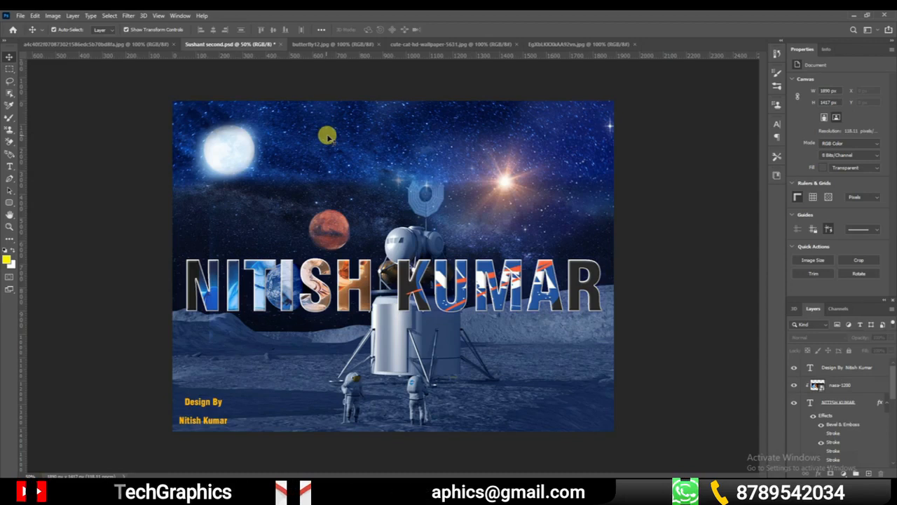
Switch to butterfly12.jpg and convert its locked Background into a regular layer named Layer 0
click(321, 44)
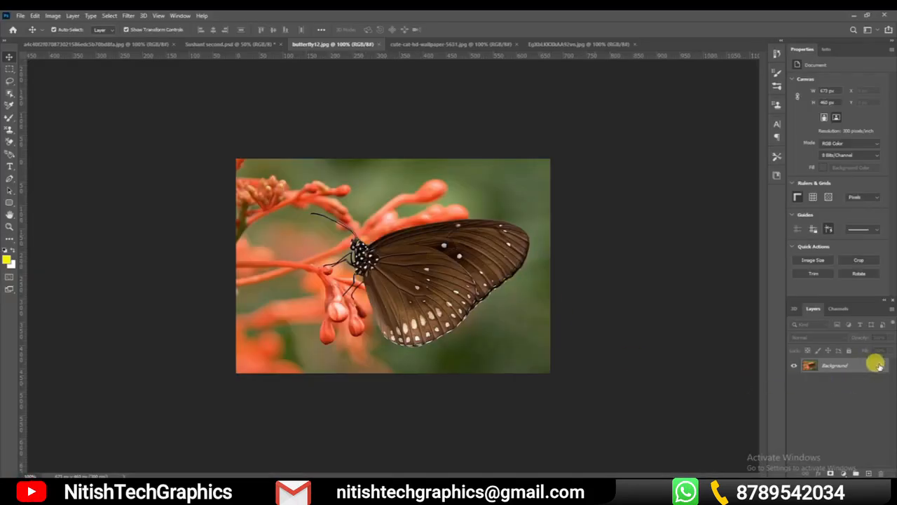
double_click(859, 365)
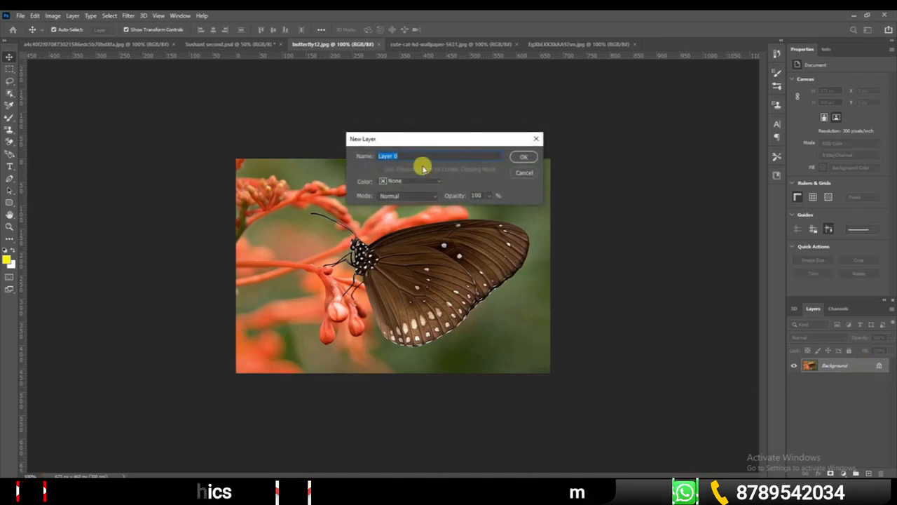
click(529, 161)
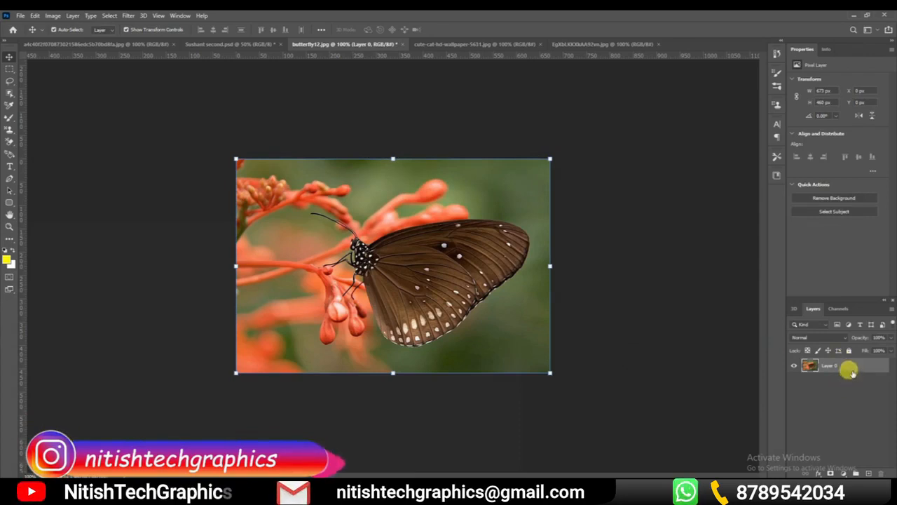
Deselect Layer 0 and undo its conversion to restore the locked Background layer
click(663, 324)
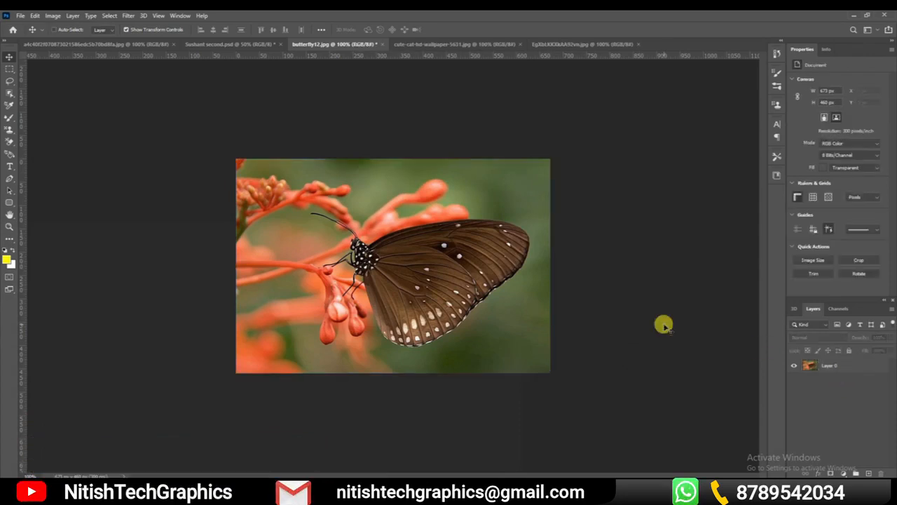
key(ctrl+z)
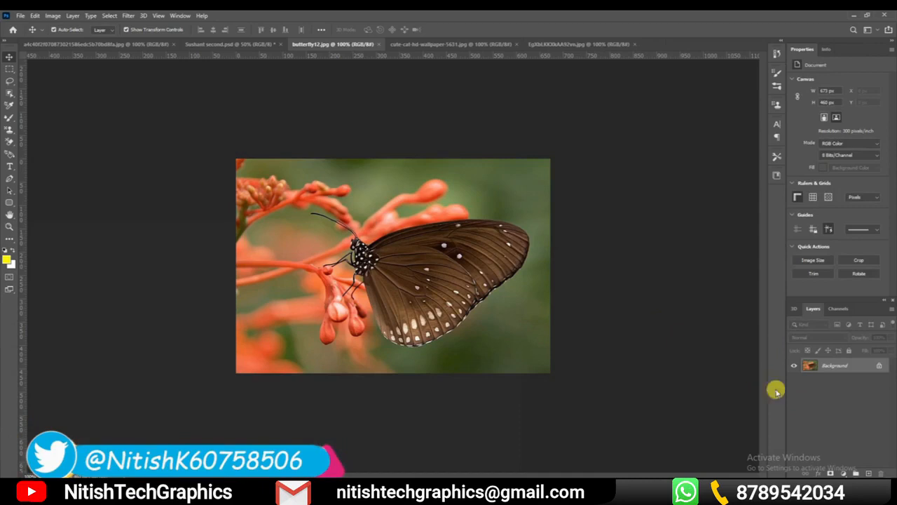
Duplicate the locked Background layer, and select the copy and the original in turn to compare them
drag(861, 372, 866, 472)
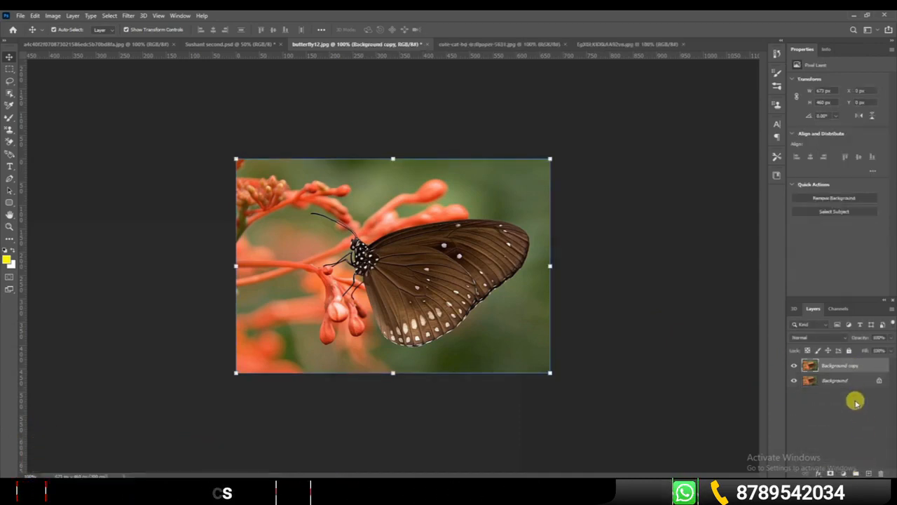
click(844, 381)
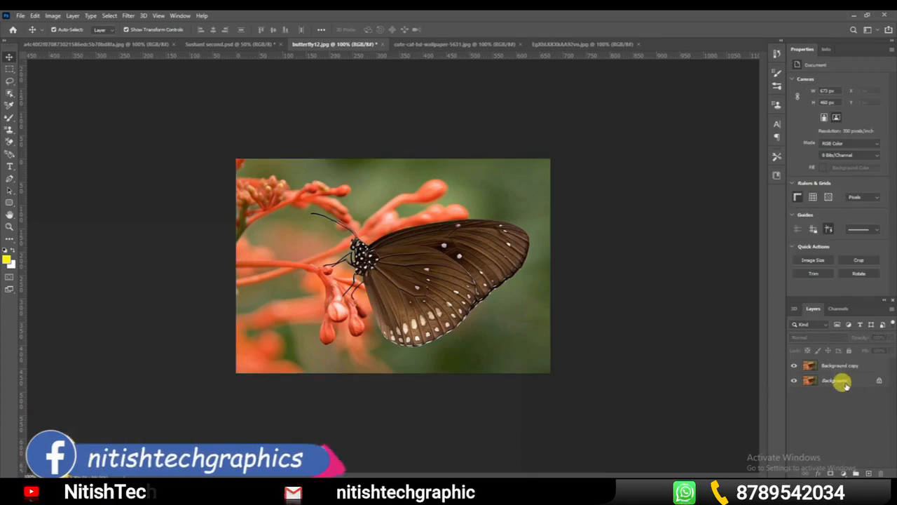
click(845, 365)
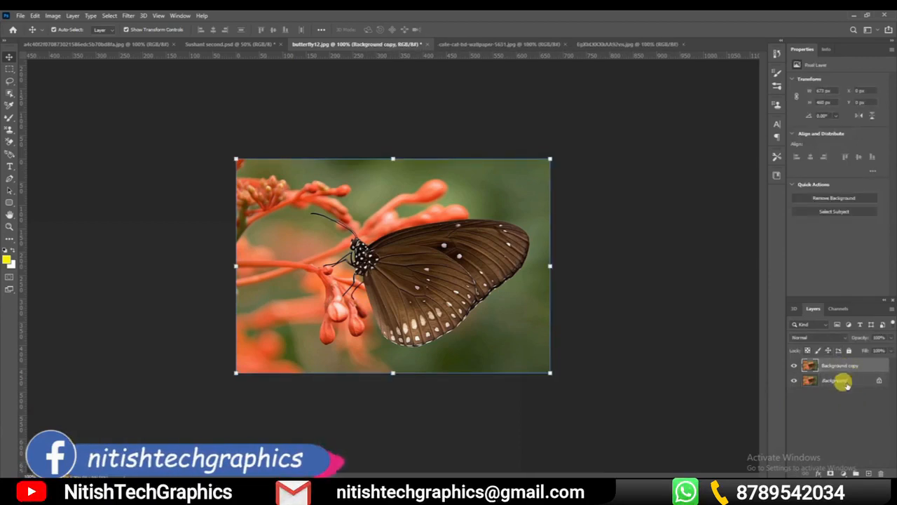
click(844, 381)
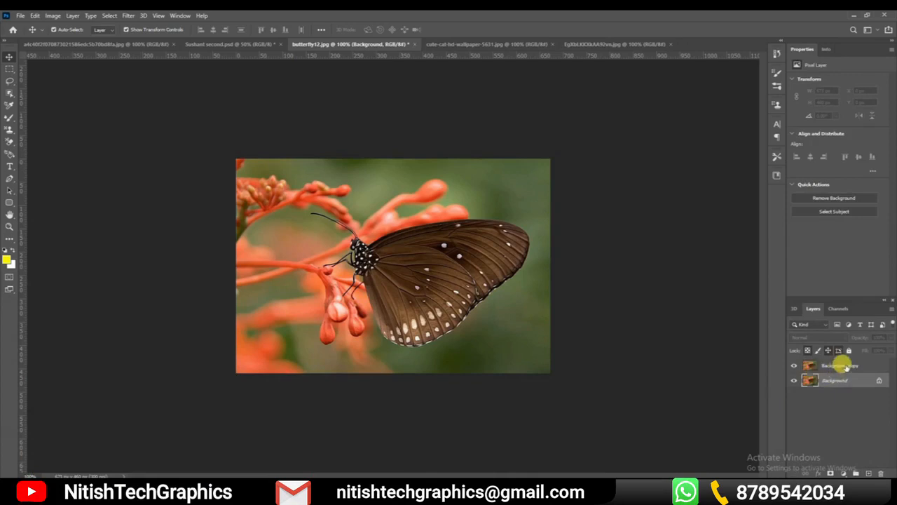
Move the Background copy downward over the original butterfly image, and undo the move
click(846, 365)
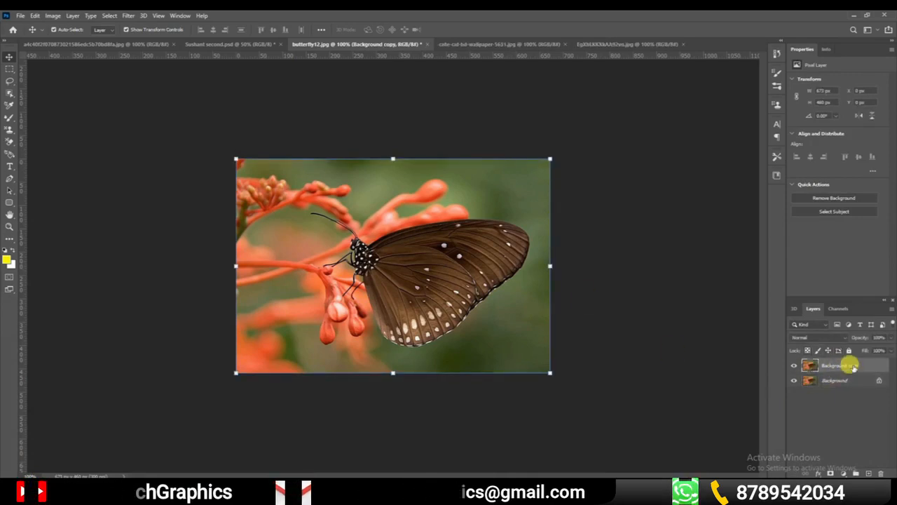
drag(459, 256, 474, 321)
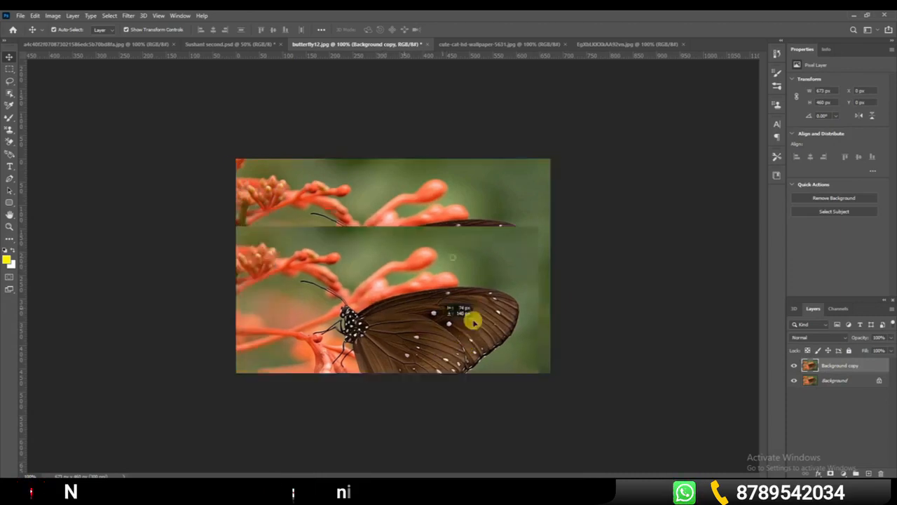
key(ctrl+z)
Add several empty layers directly above the Background layer, and delete all of them
click(837, 382)
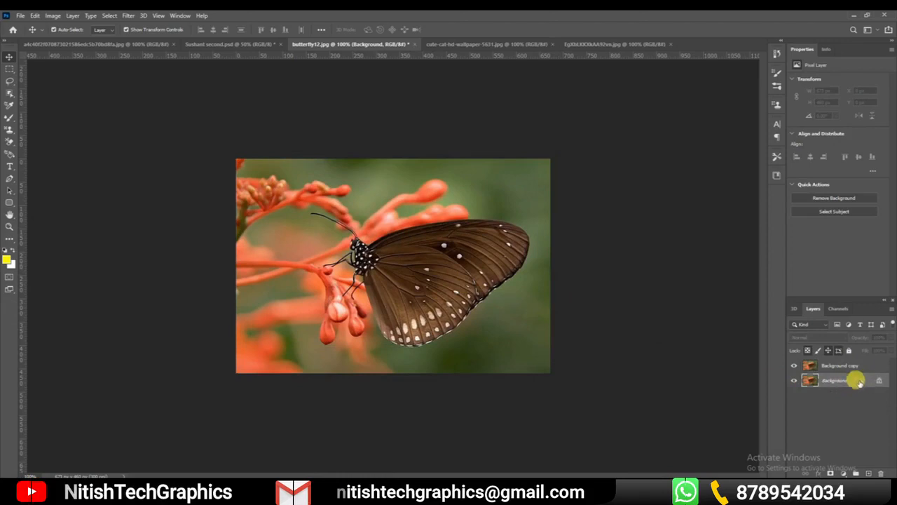
click(867, 473)
click(867, 473)
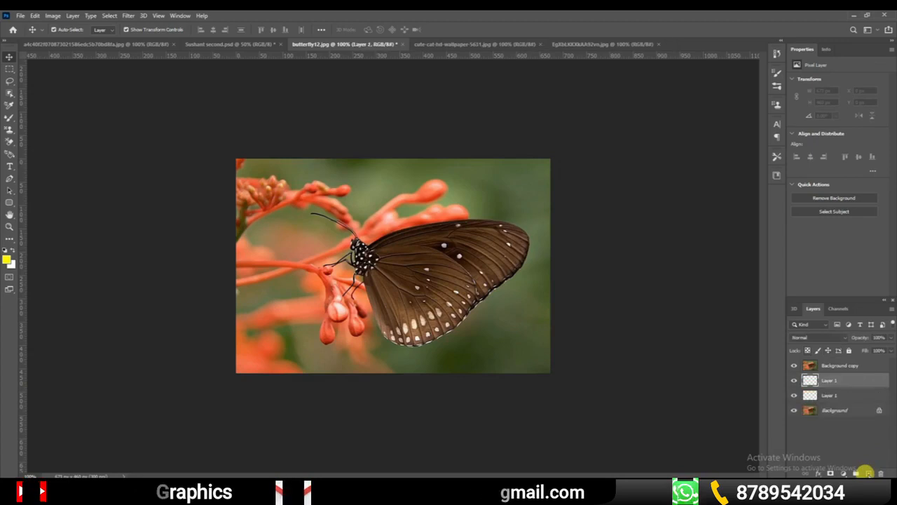
click(867, 473)
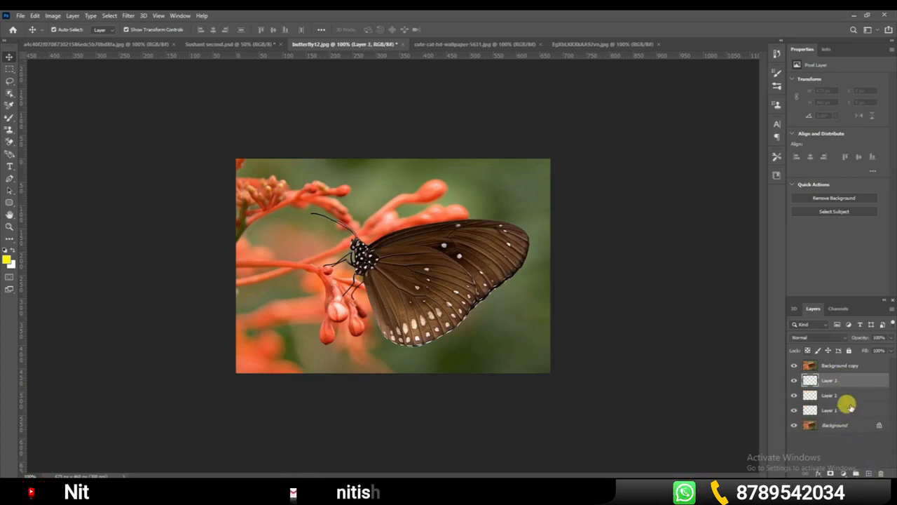
key(Delete)
key(Delete)
key(Delete)
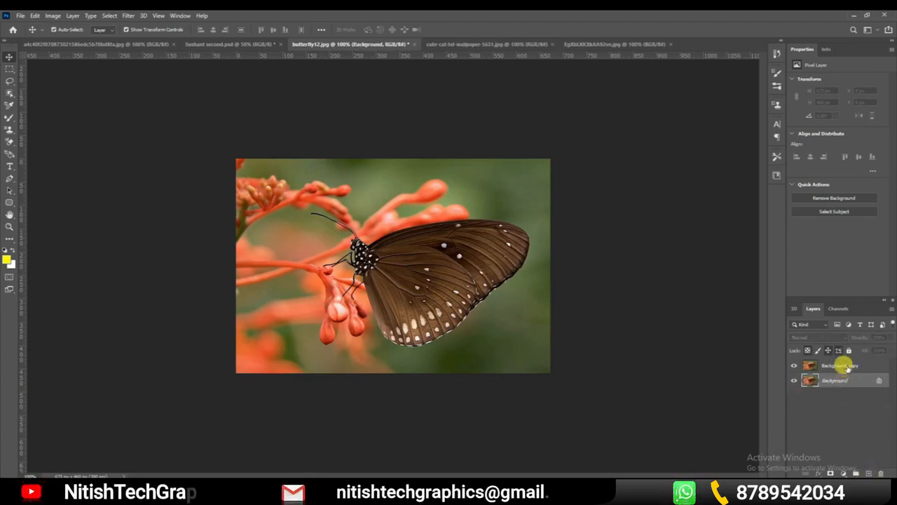
Duplicate the Background copy layer several times, and undo the additional duplicates
click(845, 365)
drag(845, 364, 868, 469)
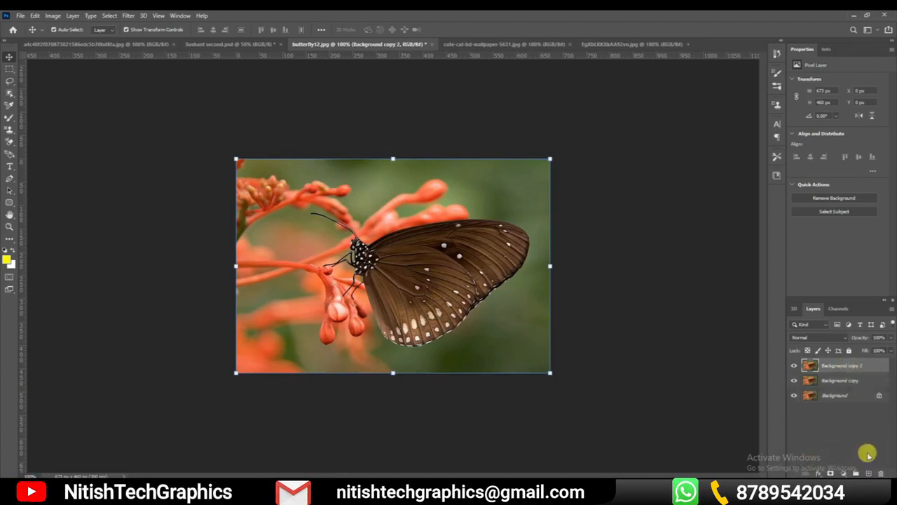
drag(854, 365, 868, 471)
drag(860, 366, 868, 471)
key(ctrl+z)
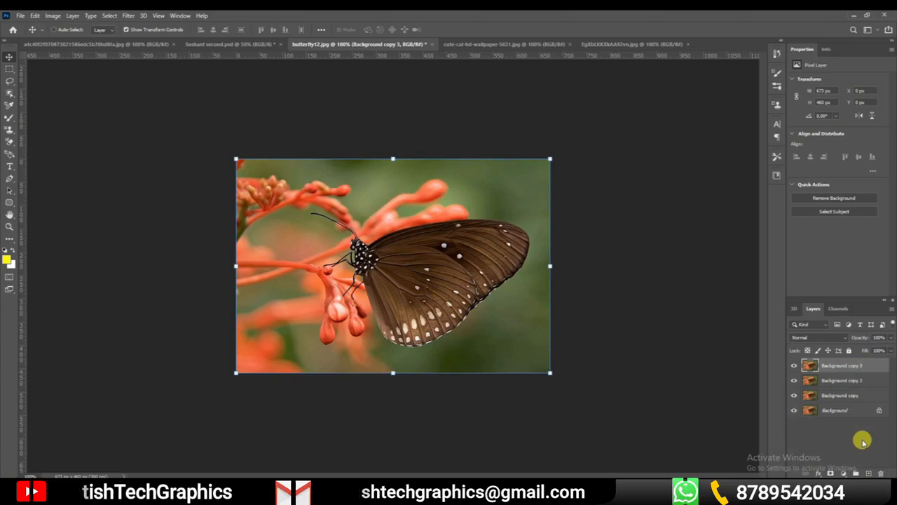
key(ctrl+z)
key(ctrl+z)
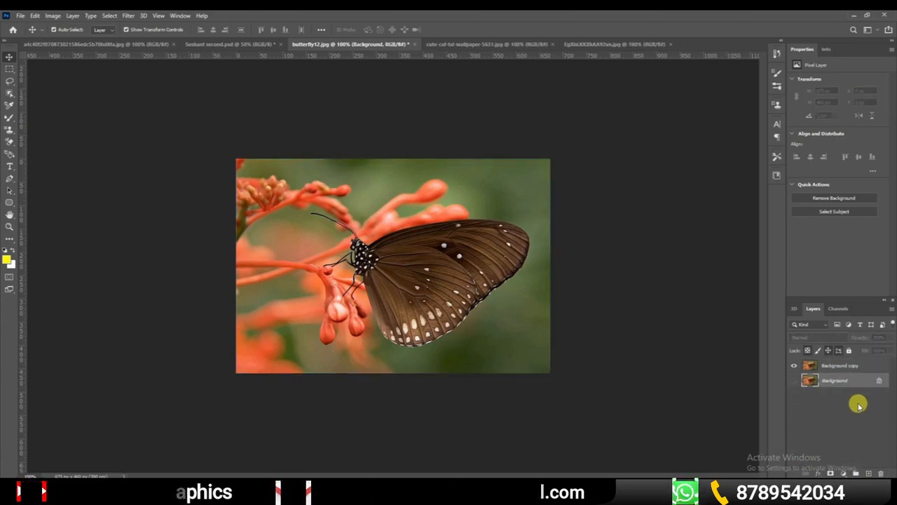
Select and deselect the Background copy layer, and undo its creation so only the Background layer remains
click(847, 368)
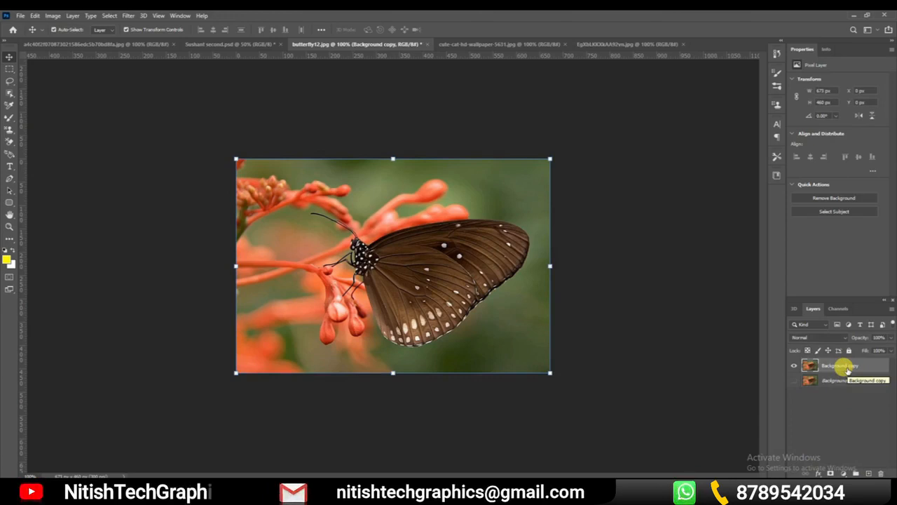
click(841, 400)
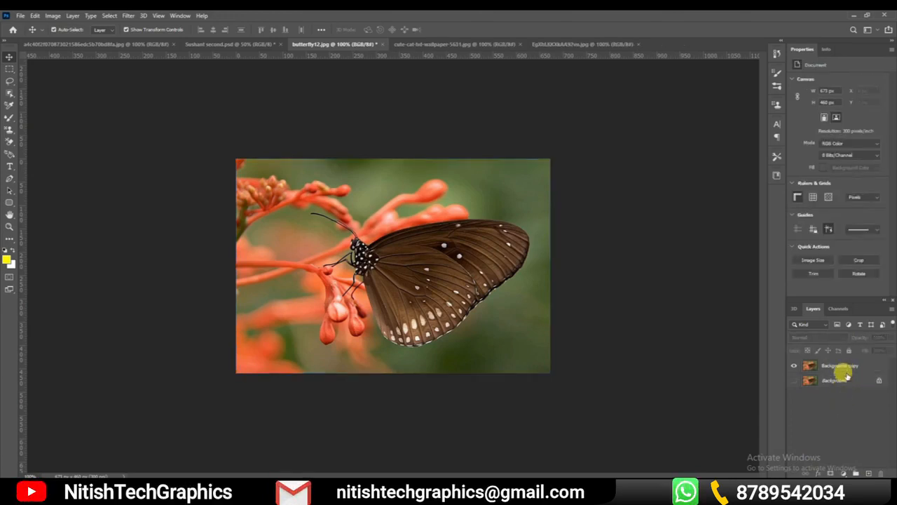
key(ctrl+z)
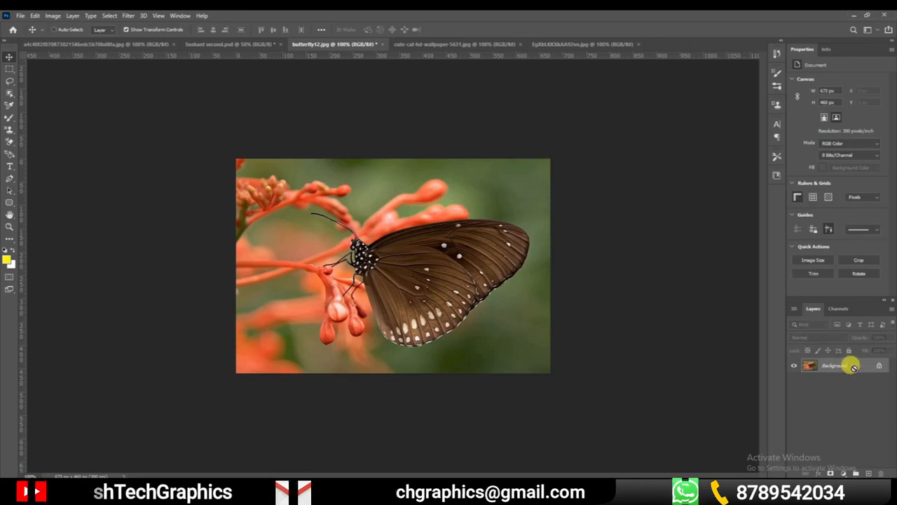
Duplicate the Background layer in place, select the duplicate on the canvas, and deselect it
key(ctrl+j)
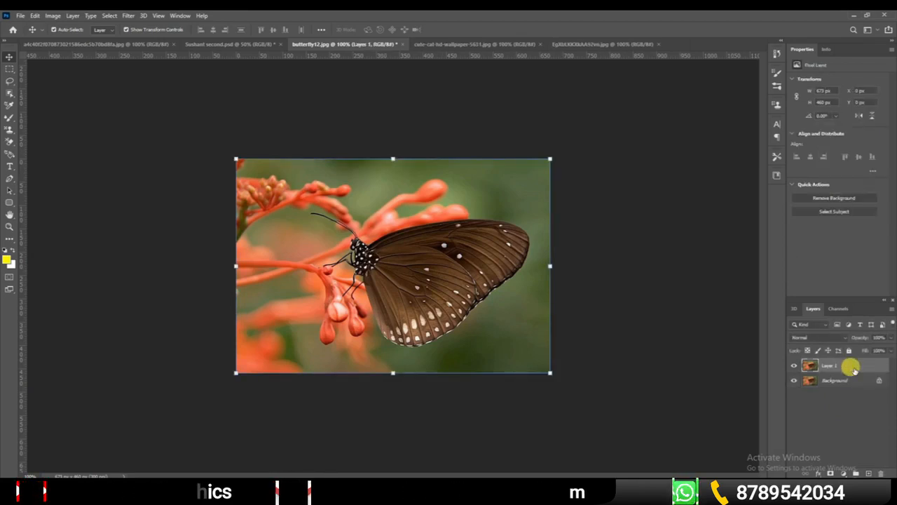
click(667, 367)
click(479, 306)
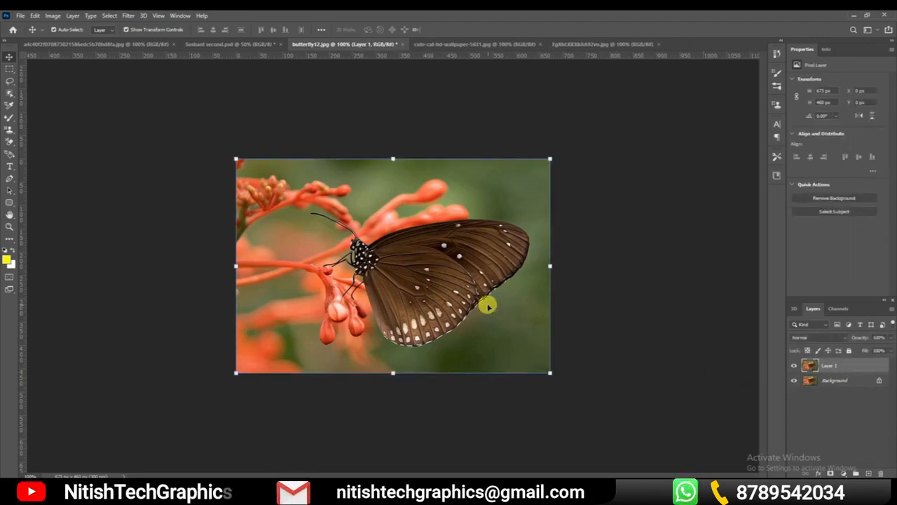
click(642, 317)
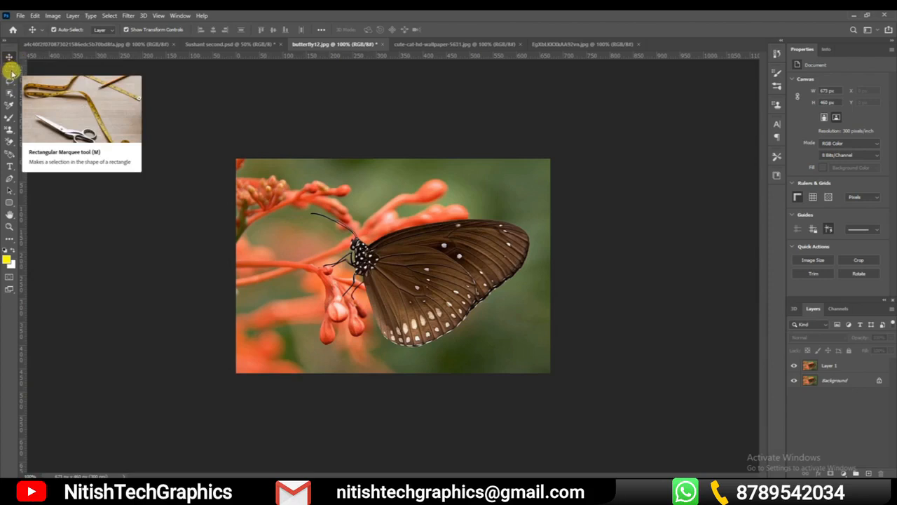
Show the available selection tools in the marquee, lasso and object selection groups
click(12, 71)
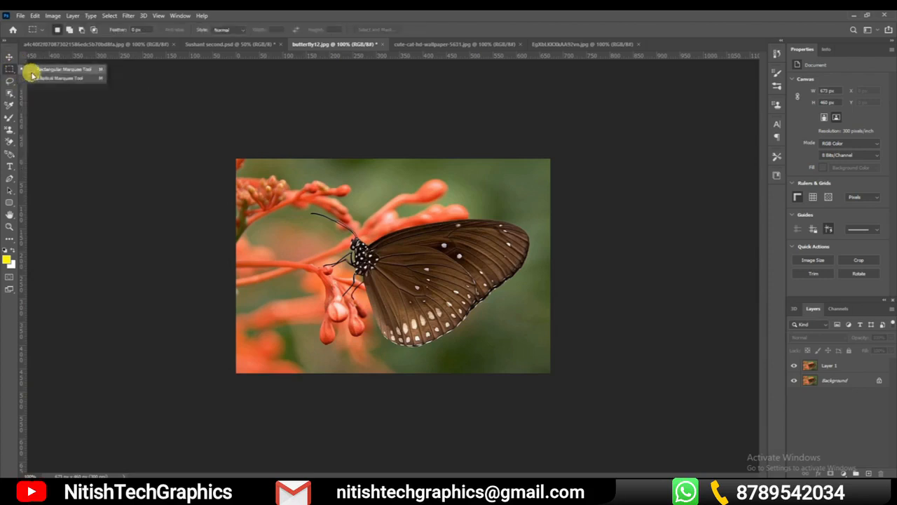
click(10, 81)
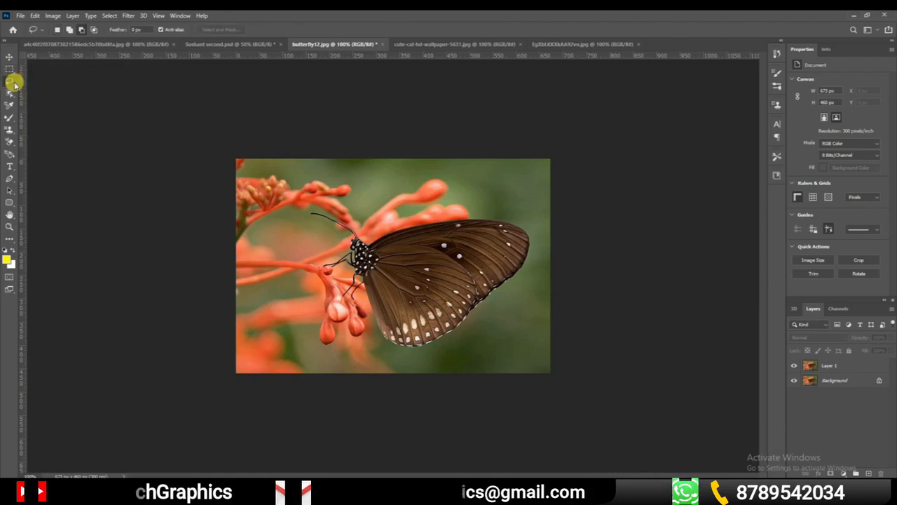
click(9, 93)
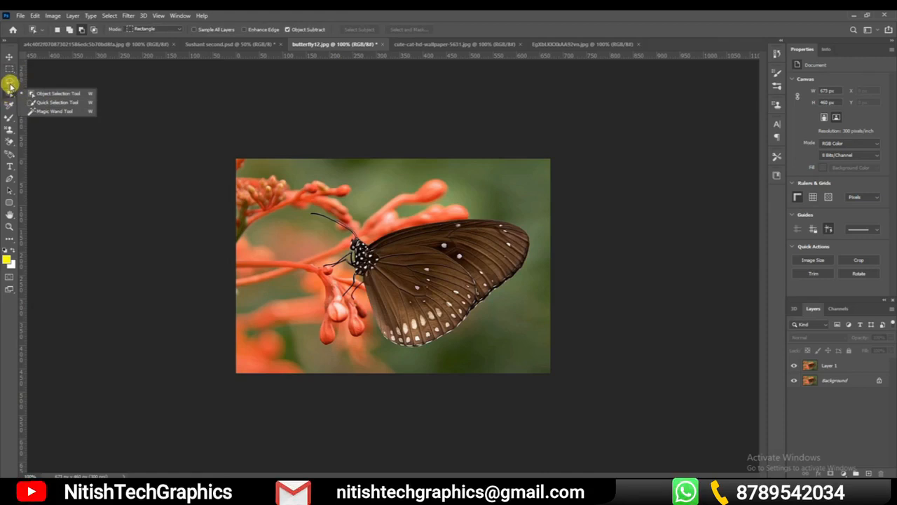
Use the Rectangular Marquee tool to select an area about 326 by 214 px over the butterfly's head and antennae
click(10, 70)
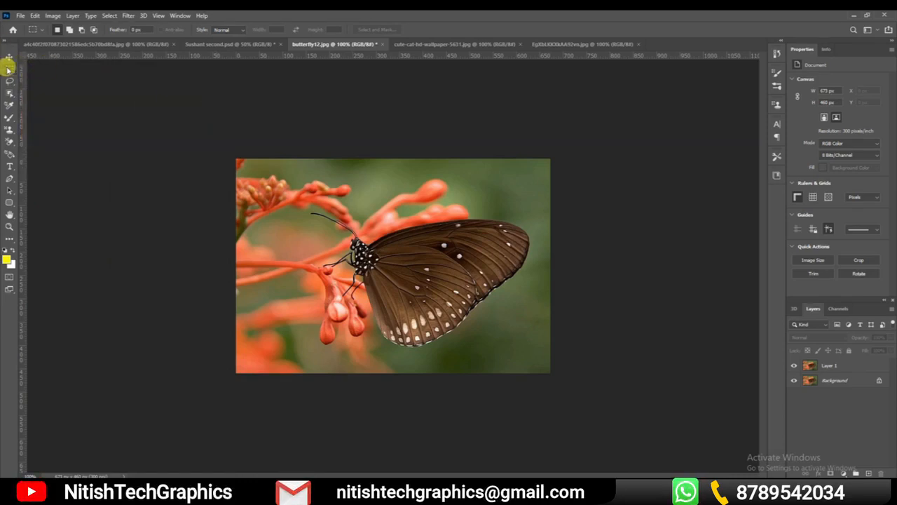
right_click(9, 70)
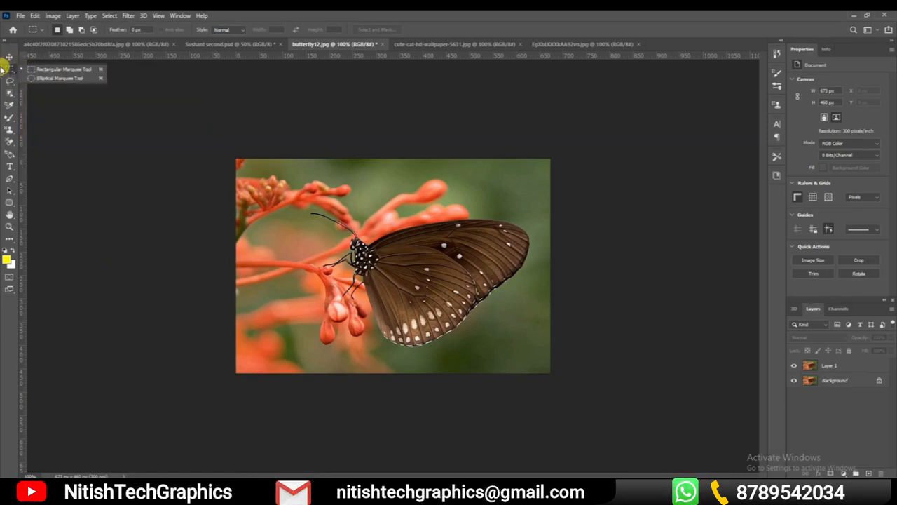
click(44, 70)
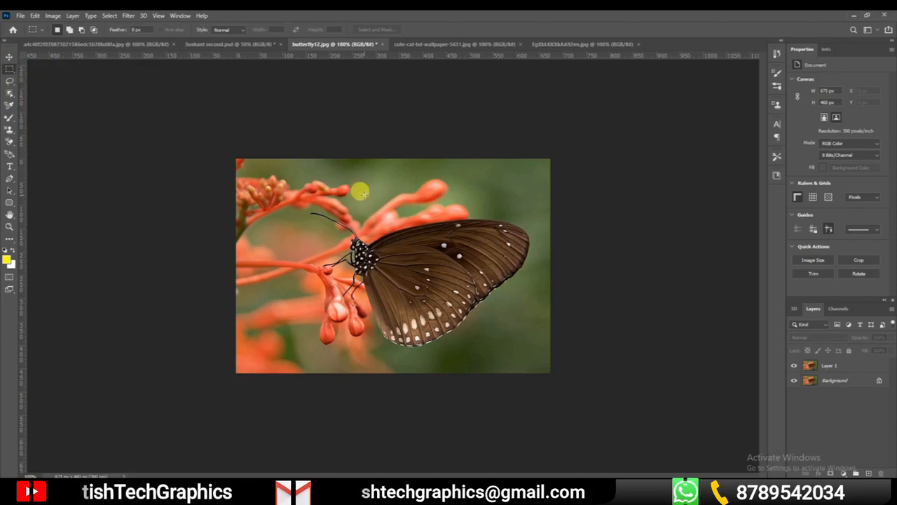
drag(263, 169, 415, 267)
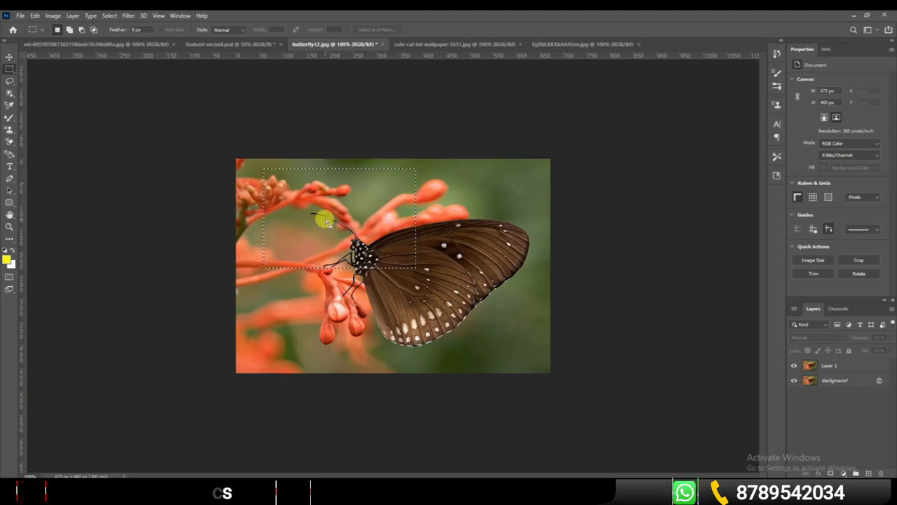
Activate the painting tool and set the foreground color to red, ff0000
click(10, 118)
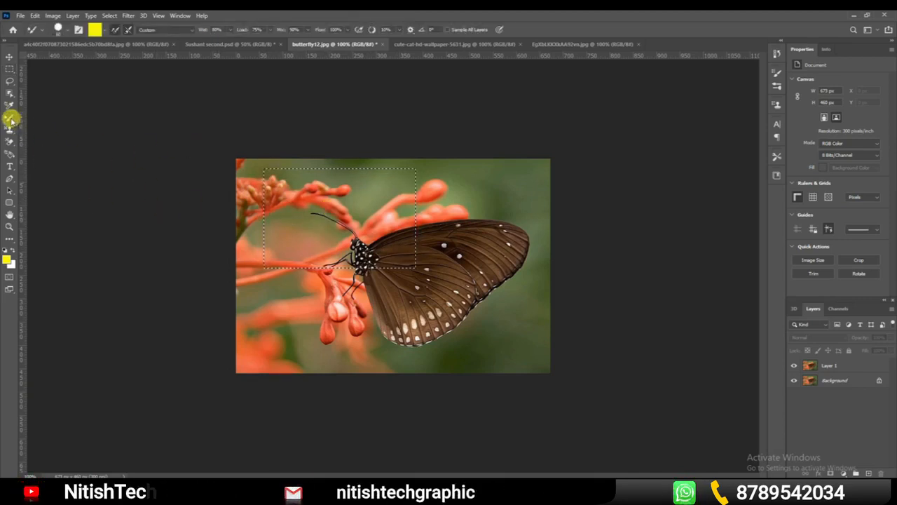
click(8, 259)
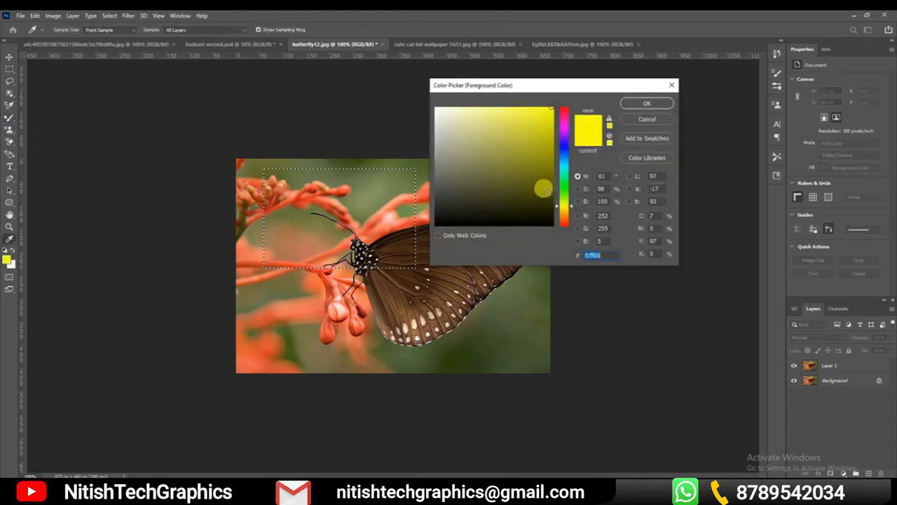
drag(565, 158, 572, 100)
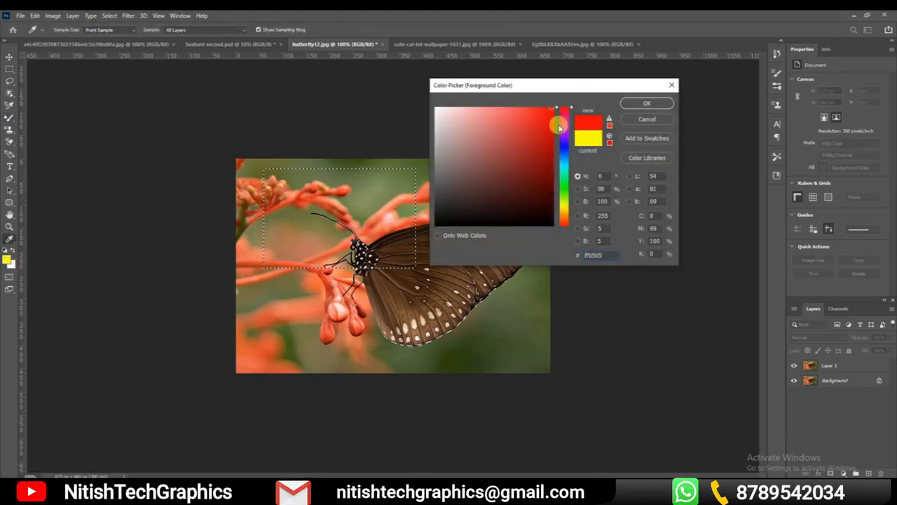
click(647, 102)
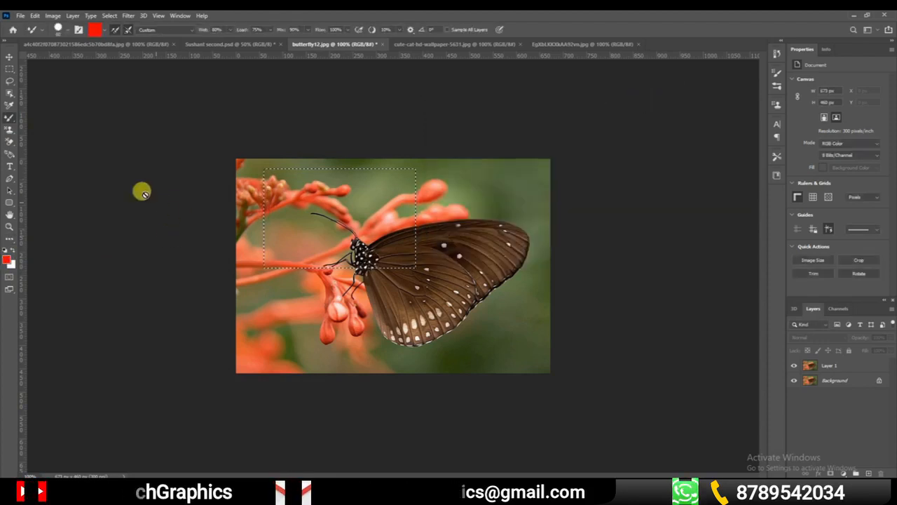
Switch to the regular Brush tool and paint the whole rectangular selection red on Layer 1
right_click(11, 118)
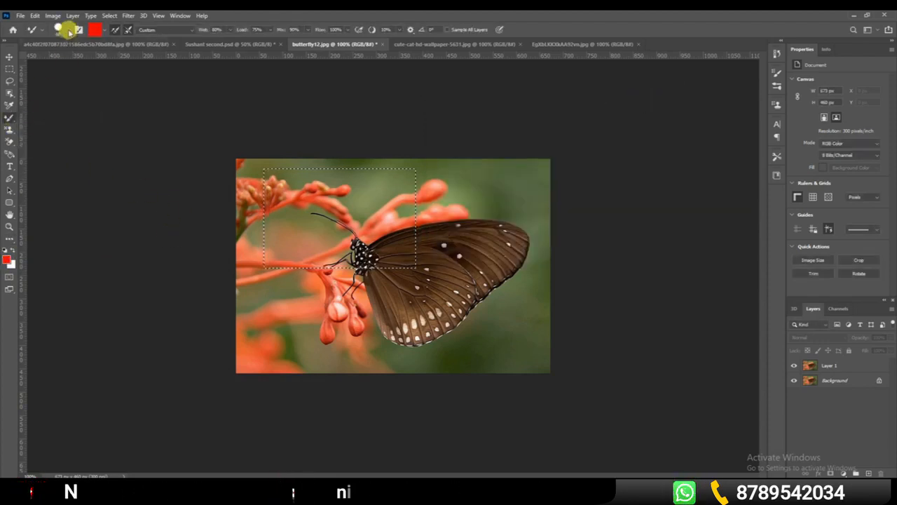
click(64, 29)
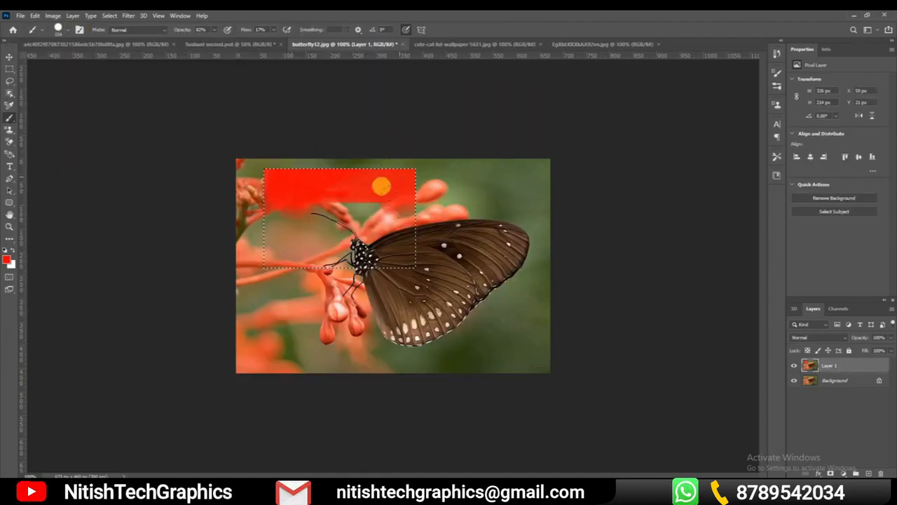
mouse_move(234, 219)
mouse_down()
mouse_move(252, 147)
mouse_move(286, 186)
mouse_move(349, 181)
mouse_move(244, 206)
mouse_move(337, 204)
mouse_move(374, 155)
mouse_move(243, 155)
mouse_move(375, 162)
mouse_move(388, 225)
mouse_move(214, 226)
mouse_move(244, 157)
mouse_move(246, 251)
mouse_move(323, 246)
mouse_move(395, 188)
mouse_move(347, 150)
mouse_move(237, 185)
mouse_move(353, 200)
mouse_move(260, 211)
mouse_move(365, 225)
mouse_up()
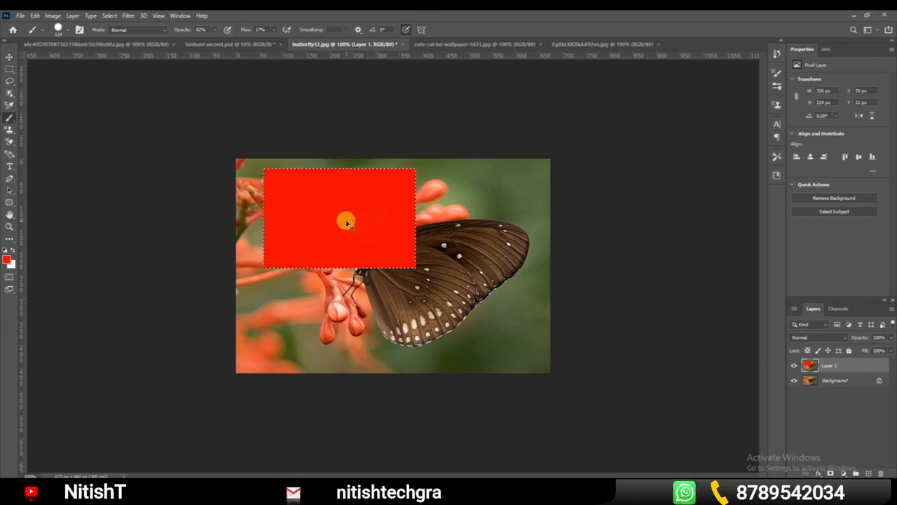
Deselect and paint red over the wing with no selection active, undoing all the red painting
key(ctrl+d)
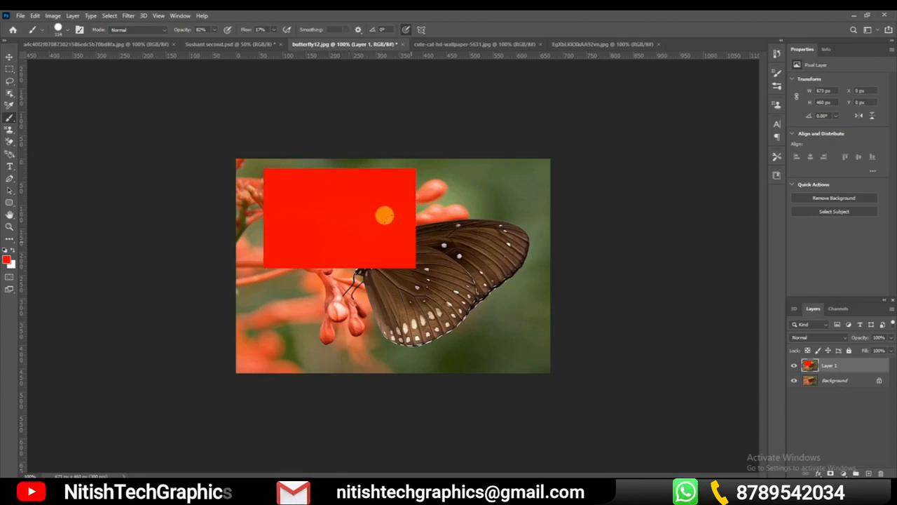
mouse_move(452, 183)
mouse_down()
mouse_move(419, 226)
mouse_move(445, 180)
mouse_move(456, 229)
mouse_up()
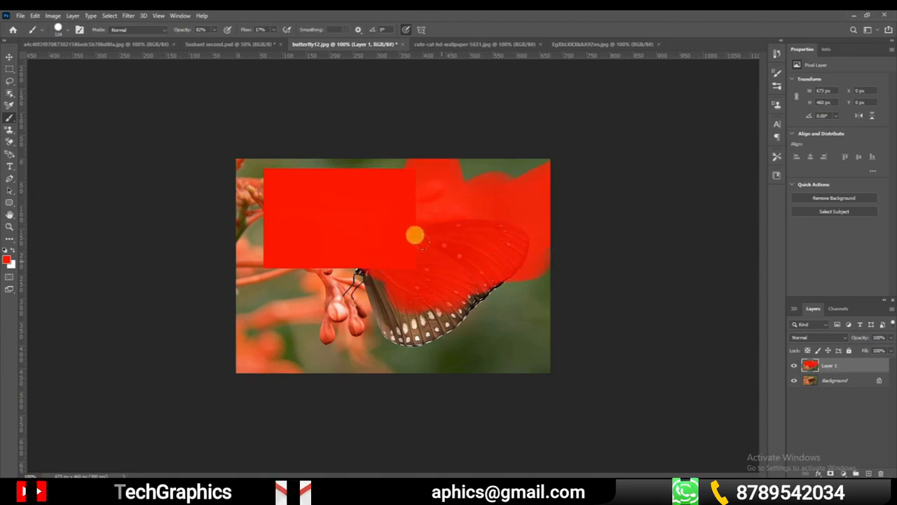
key(ctrl+z)
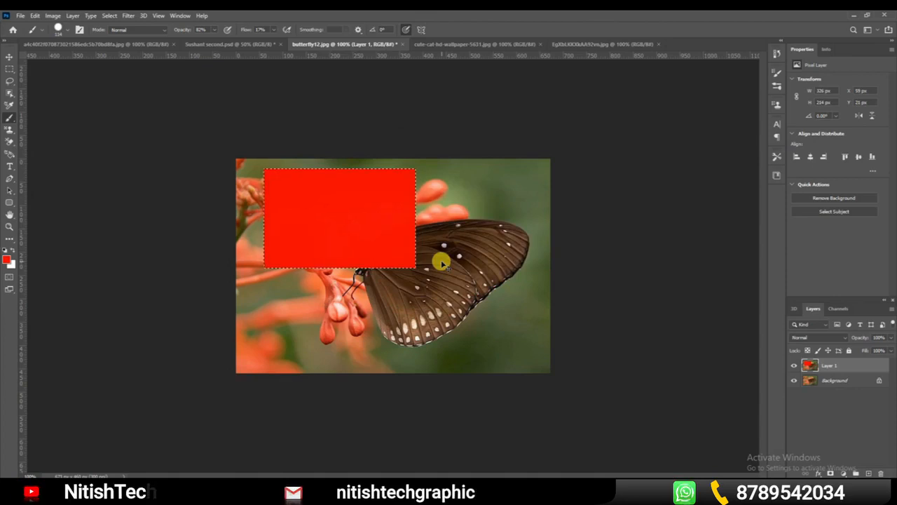
key(ctrl+z)
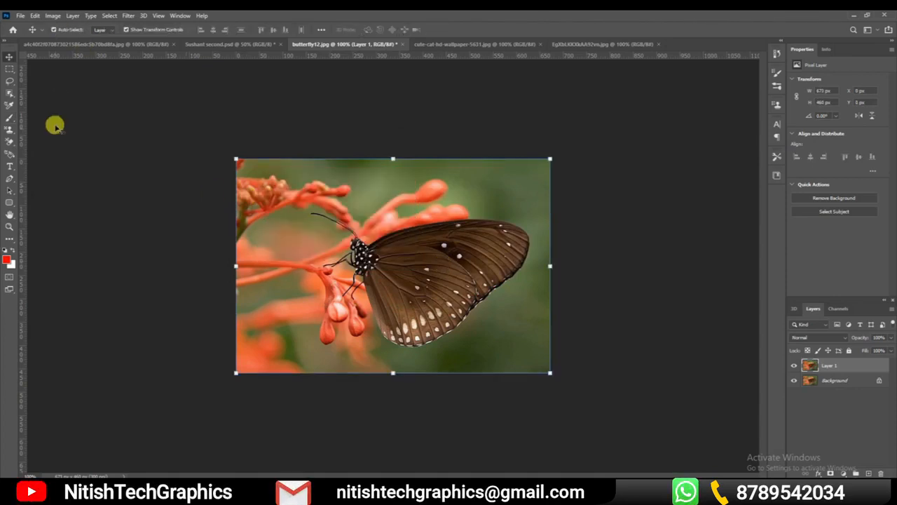
Make an elliptical selection about 278 by 271 px around the butterfly's head and confirm red as the foreground color
click(7, 70)
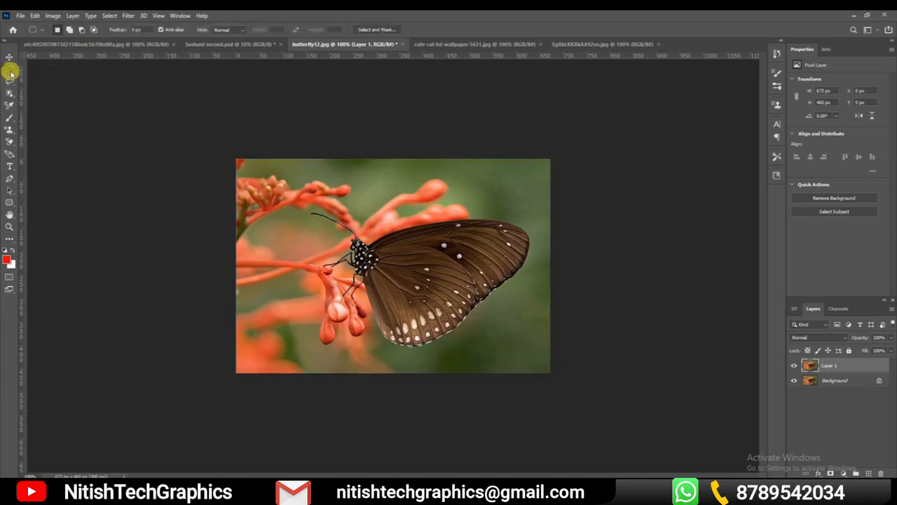
drag(277, 177, 403, 301)
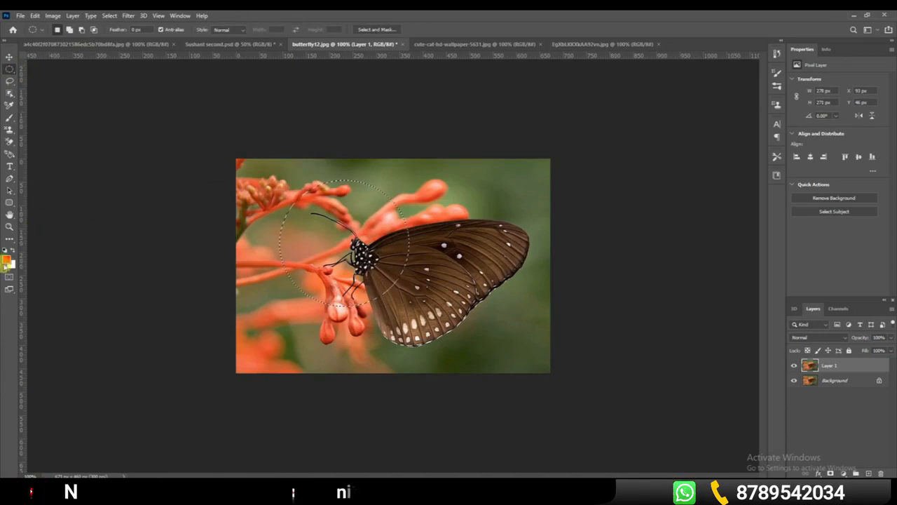
click(7, 261)
click(642, 101)
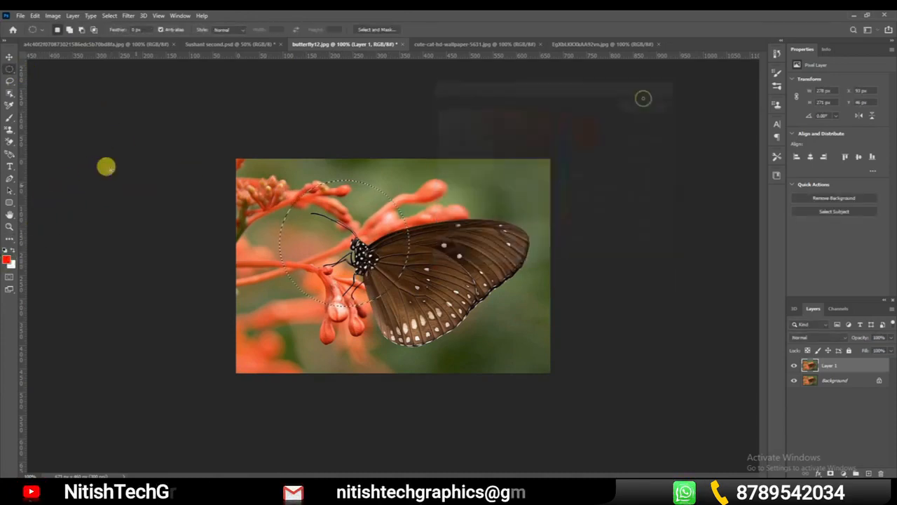
Paint the circular selection red on Layer 1 with the Brush tool, and undo the painting and the selection
click(10, 117)
drag(370, 188, 298, 195)
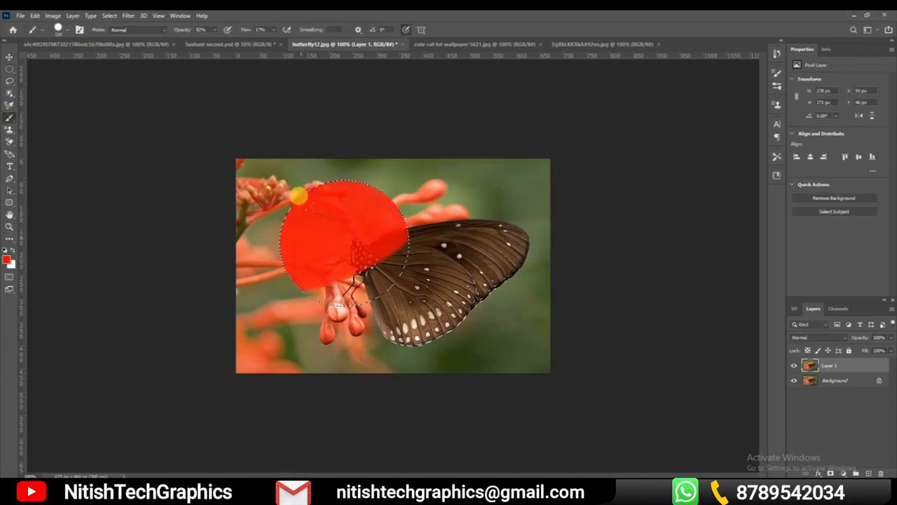
mouse_move(417, 209)
mouse_down()
mouse_move(332, 274)
mouse_move(376, 266)
mouse_move(280, 244)
mouse_move(285, 219)
mouse_move(312, 245)
mouse_up()
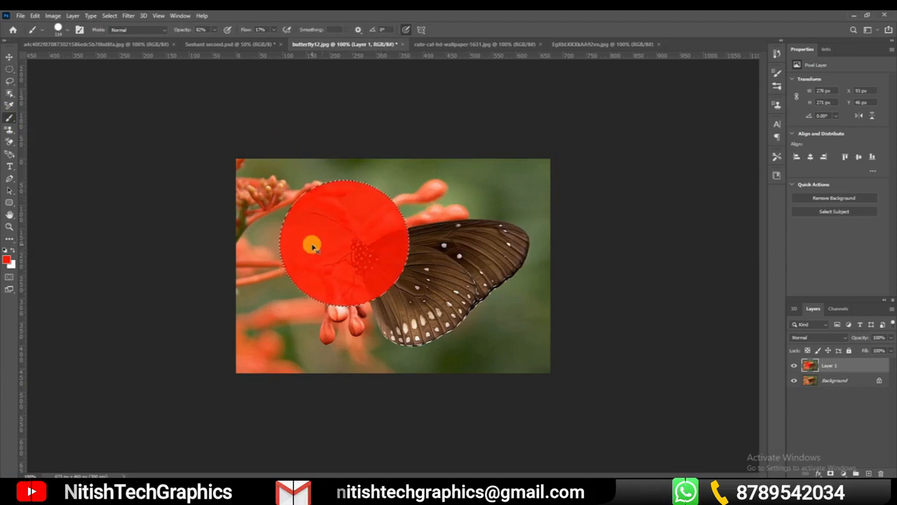
key(ctrl+z)
key(ctrl+z)
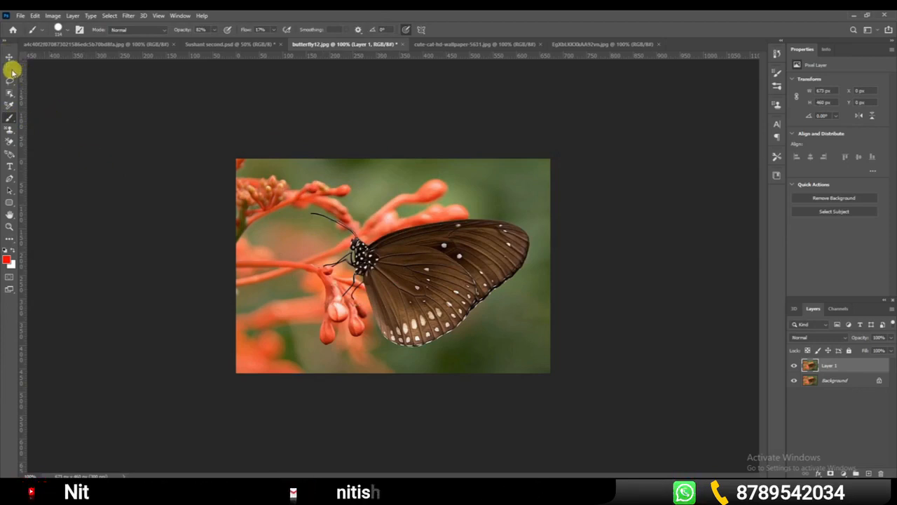
Select a rectangle about 277 by 216 px with the Rectangular Marquee tool and add overlapping rectangles across the butterfly
drag(9, 69, 46, 70)
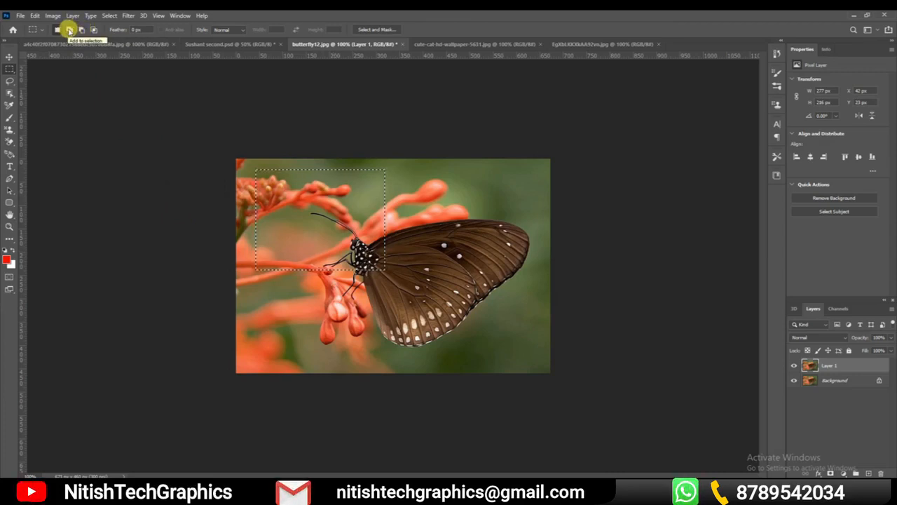
drag(302, 242, 497, 368)
drag(467, 206, 355, 275)
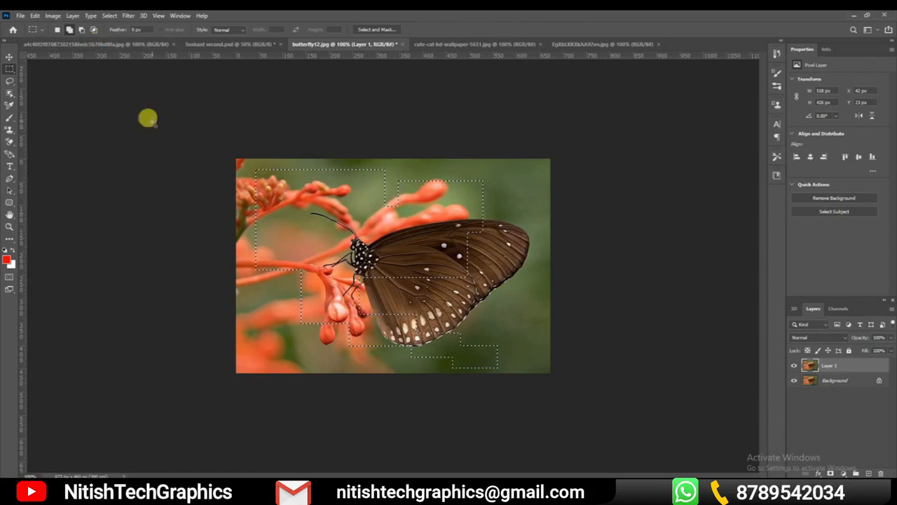
Subtract two rectangular areas above and over the upper wing from the existing selection
click(81, 28)
drag(516, 204, 445, 253)
drag(490, 173, 410, 210)
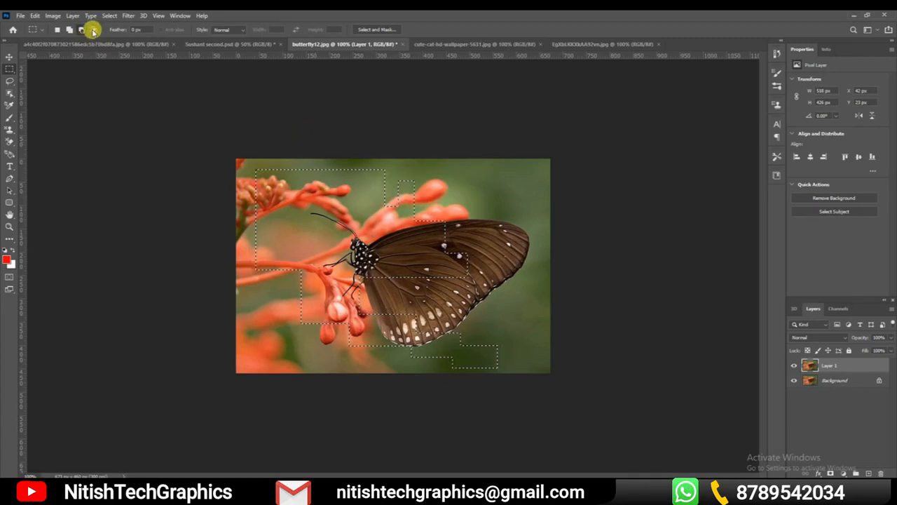
Try the Intersect with selection mode near the upper edge of the selection and clear the selection
click(93, 31)
mouse_move(394, 178)
mouse_down()
mouse_move(418, 180)
mouse_move(415, 190)
mouse_move(389, 192)
mouse_up()
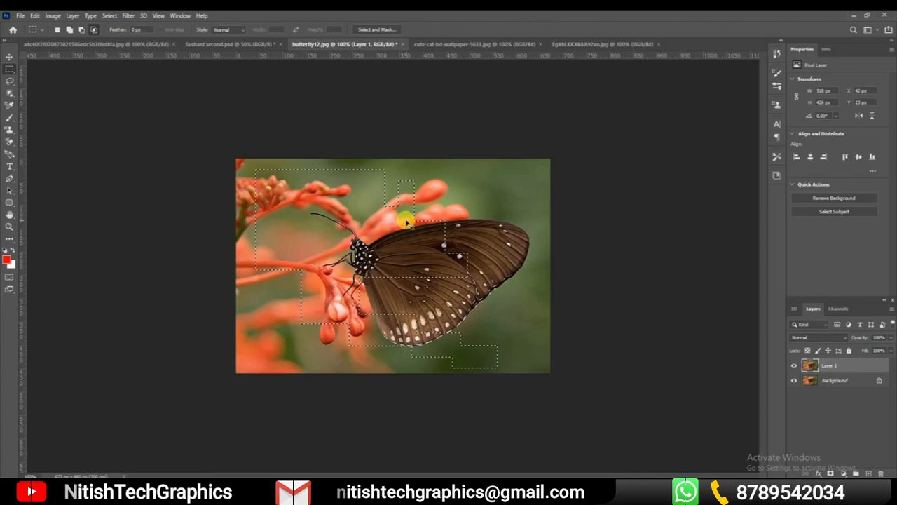
key(ctrl+d)
Select a nearly circular area about 269 by 273 px around the butterfly's head with the Elliptical Marquee tool
right_click(10, 70)
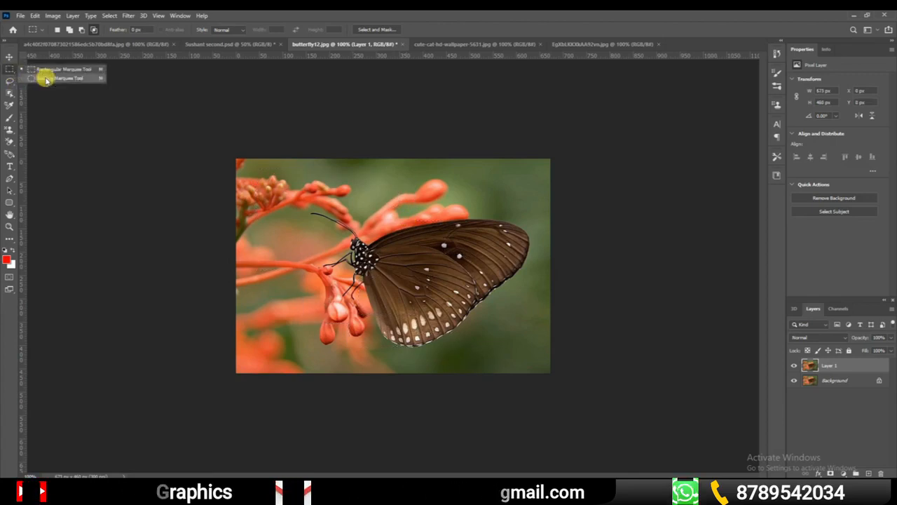
click(56, 78)
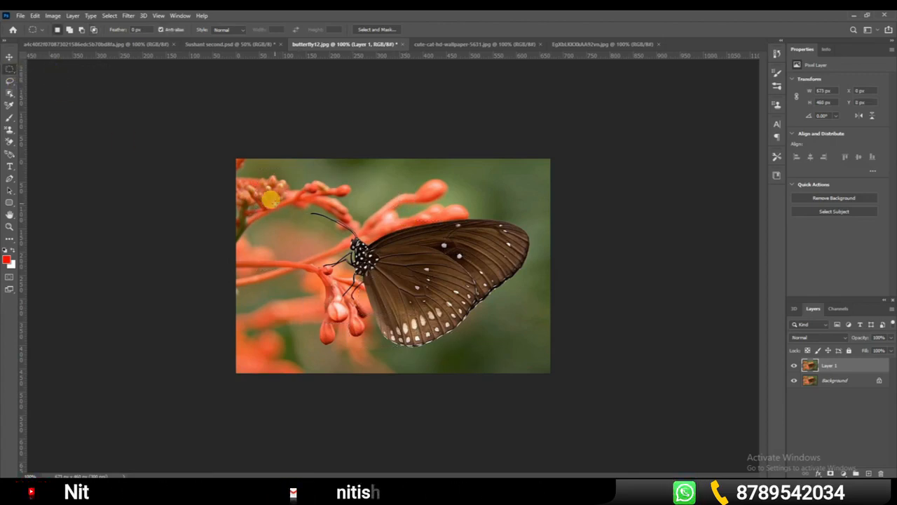
drag(266, 198, 385, 311)
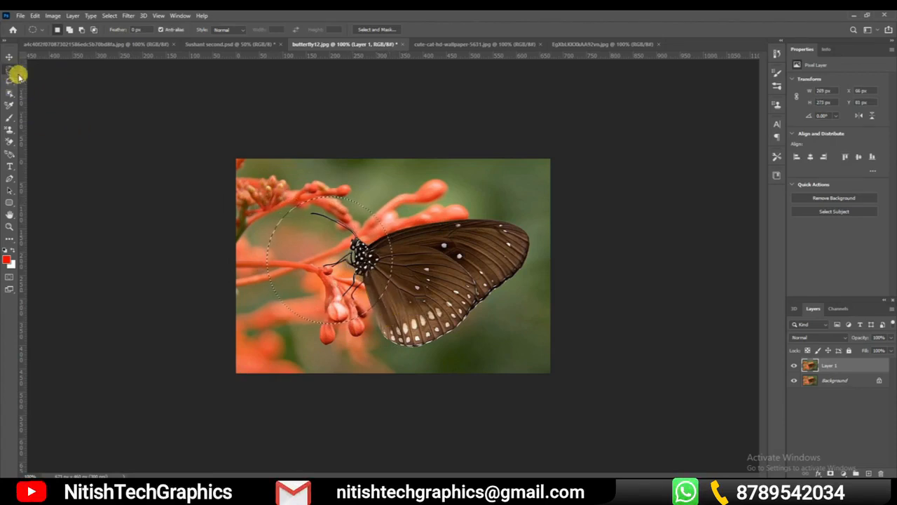
Add several overlapping rectangles to the circular selection with the Rectangular Marquee tool until the whole butterfly is covered
right_click(10, 68)
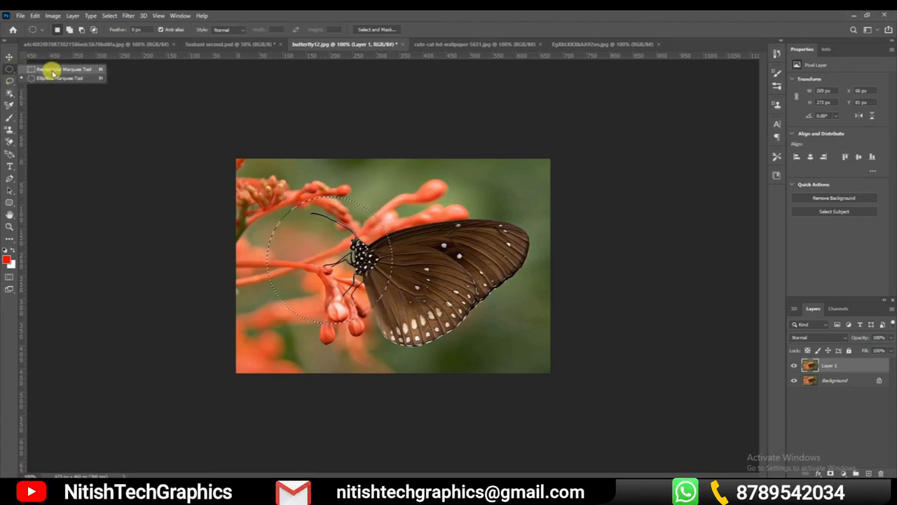
click(54, 66)
click(69, 29)
drag(335, 175, 405, 244)
drag(477, 218, 364, 279)
drag(394, 344, 328, 283)
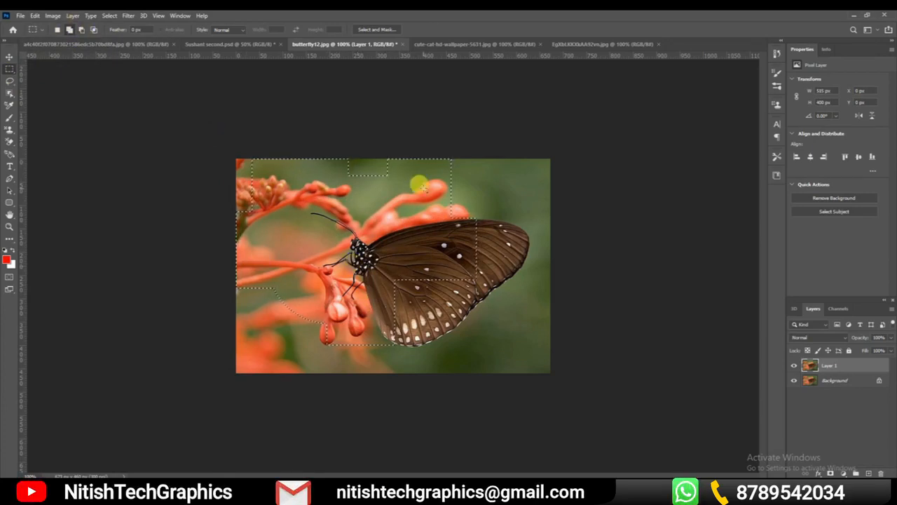
drag(517, 178, 425, 255)
drag(559, 213, 471, 291)
drag(368, 243, 505, 340)
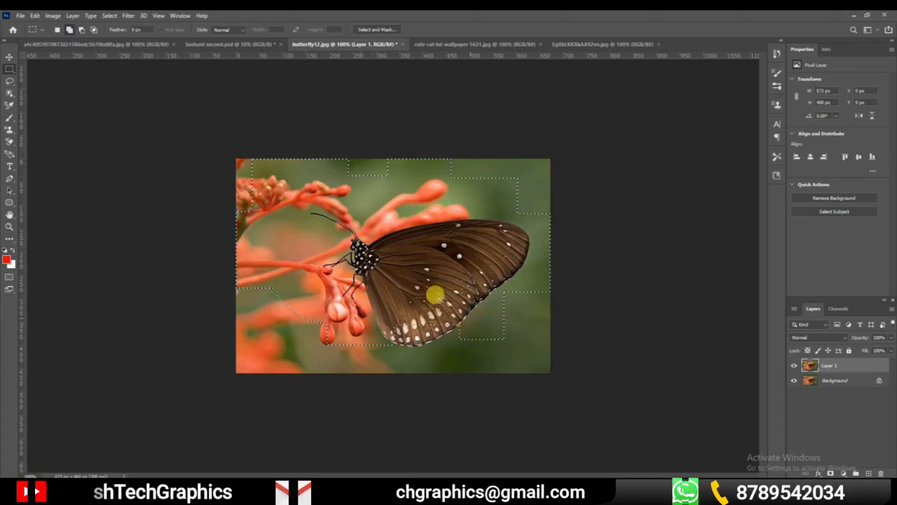
Replace the selection by tracing the butterfly's outline freehand with the Lasso tool, including its antennae and legs
click(14, 85)
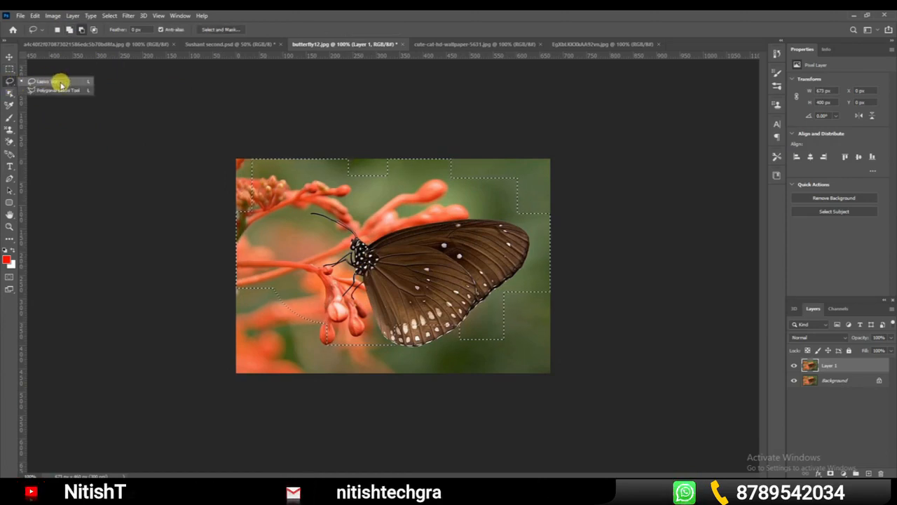
click(45, 82)
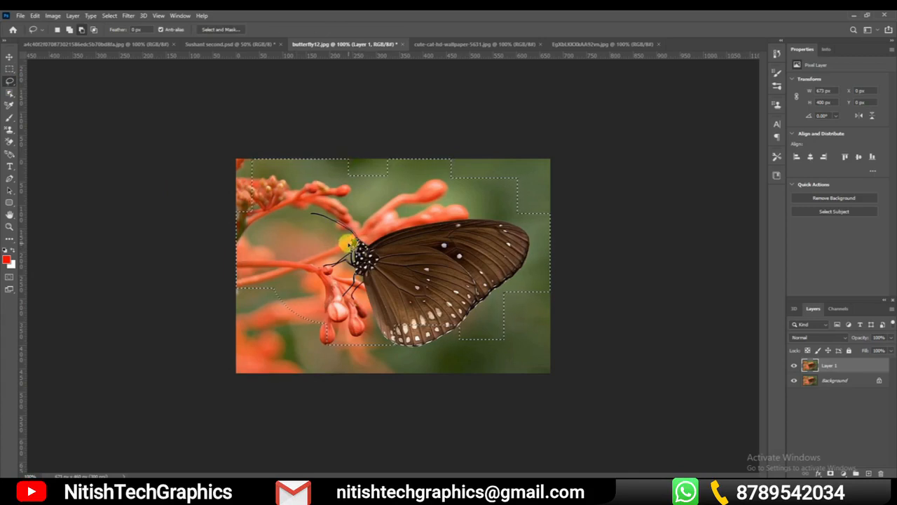
click(348, 242)
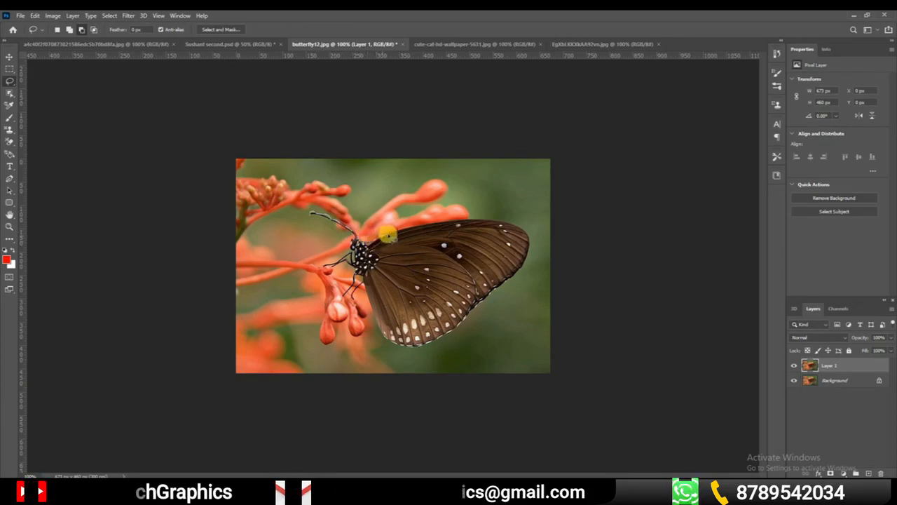
mouse_move(487, 223)
mouse_down()
mouse_move(519, 230)
mouse_move(529, 248)
mouse_move(518, 274)
mouse_move(467, 325)
mouse_move(427, 343)
mouse_move(390, 342)
mouse_up()
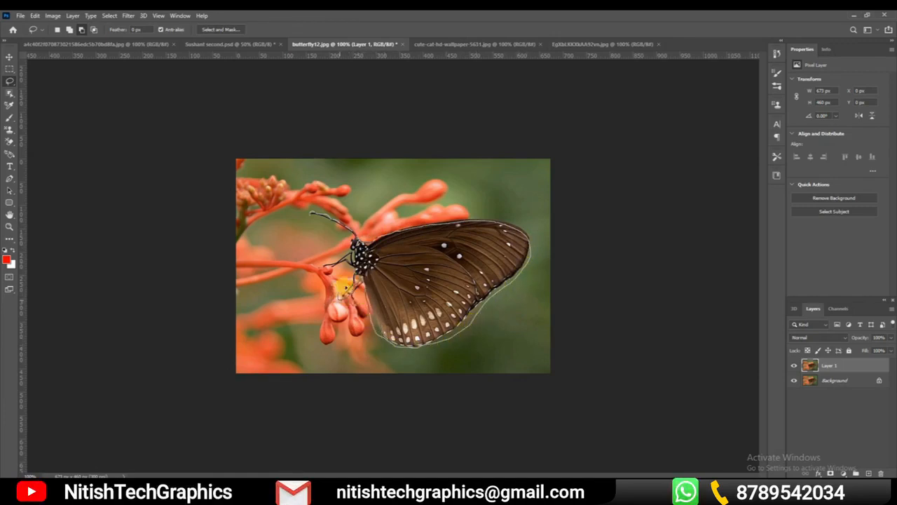
mouse_move(350, 252)
mouse_down()
mouse_move(351, 236)
mouse_move(313, 215)
mouse_up()
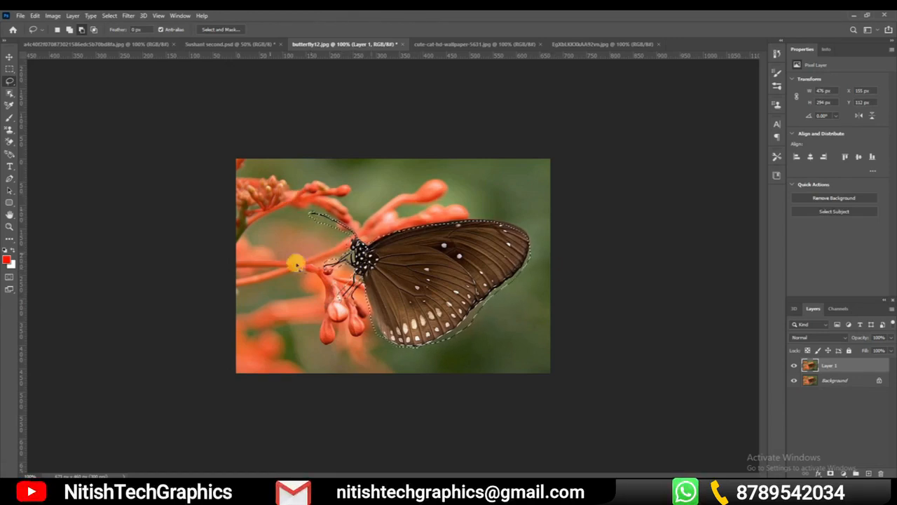
Add rectangular areas above, beside and below the wing to the traced selection with the Rectangular Marquee tool
click(69, 29)
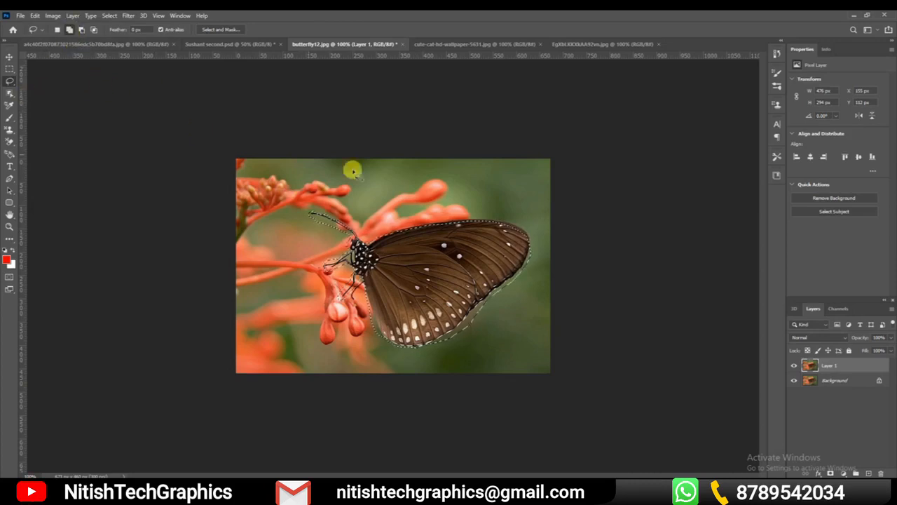
click(9, 68)
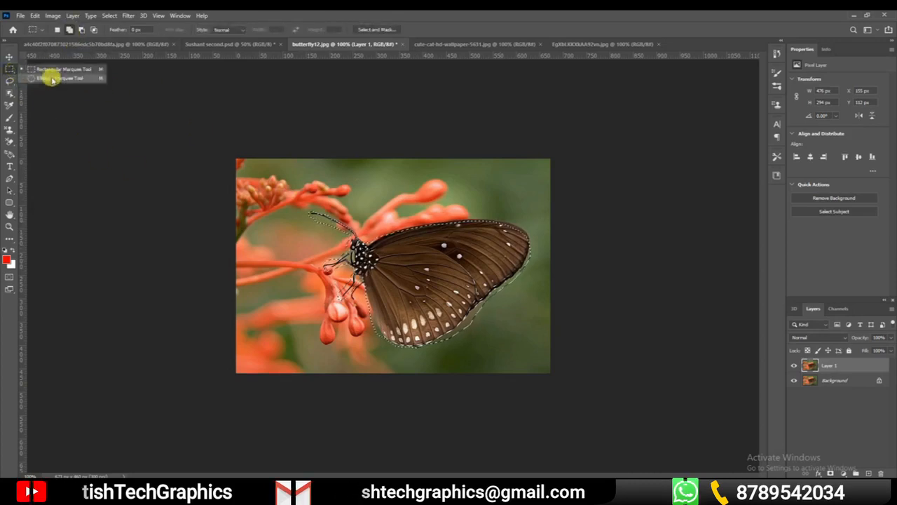
drag(401, 176, 488, 253)
drag(547, 189, 460, 258)
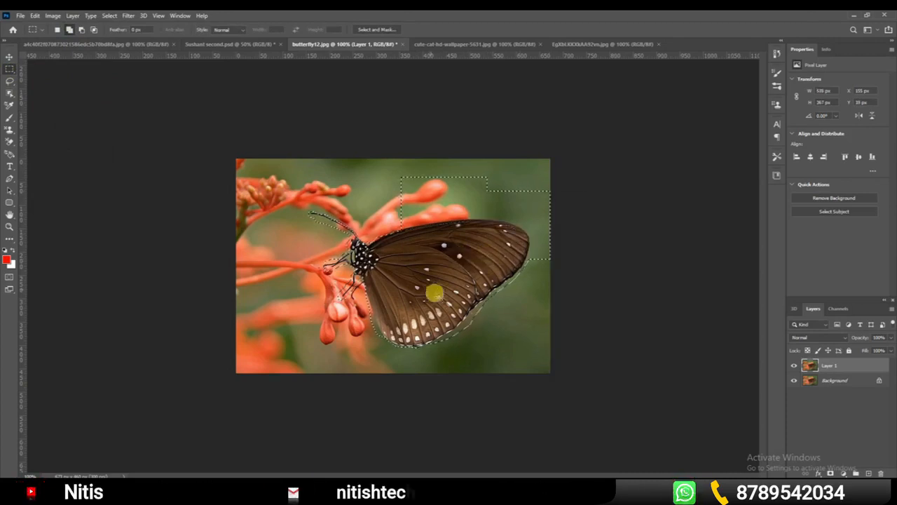
drag(432, 288, 513, 360)
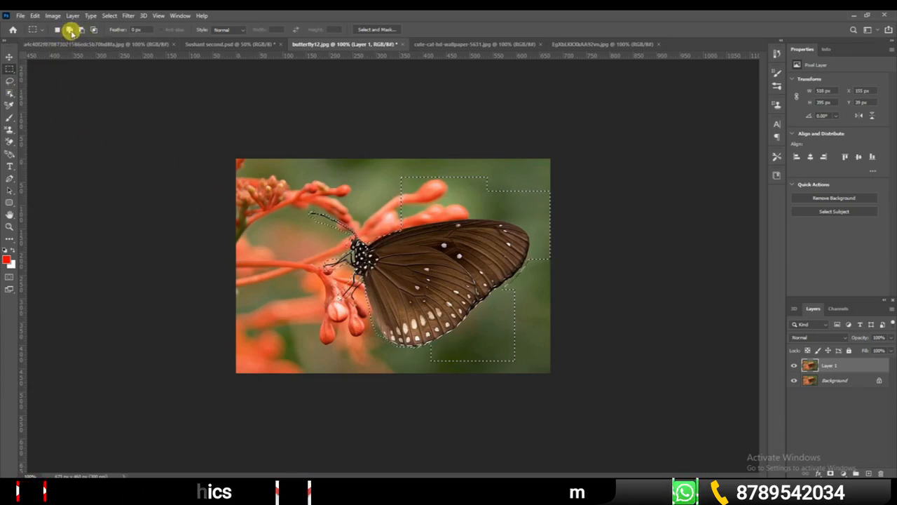
Add a straight-edged area around the butterfly's head and antennae to the selection with the Polygonal Lasso tool
click(10, 81)
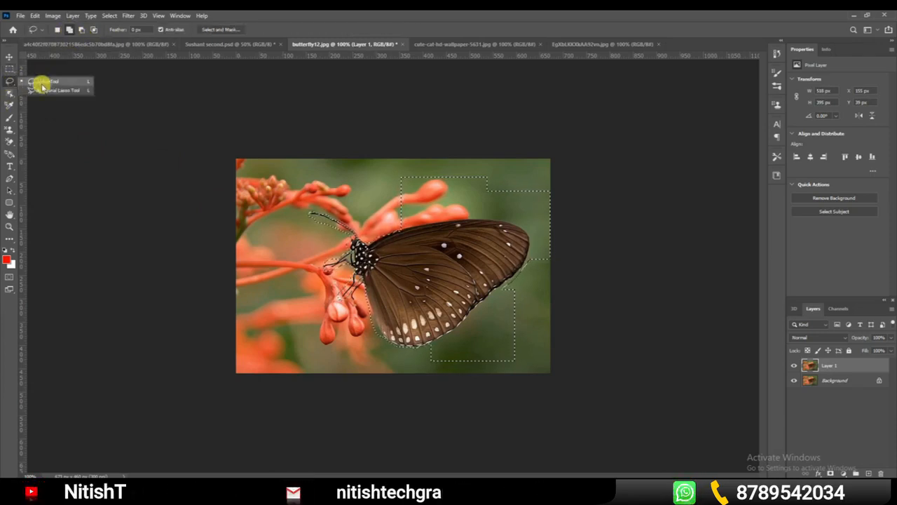
click(56, 91)
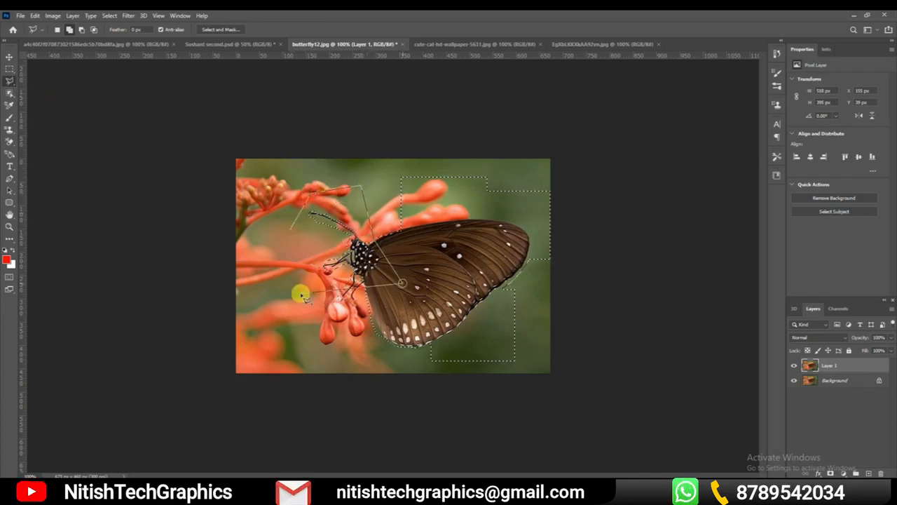
click(278, 253)
click(281, 234)
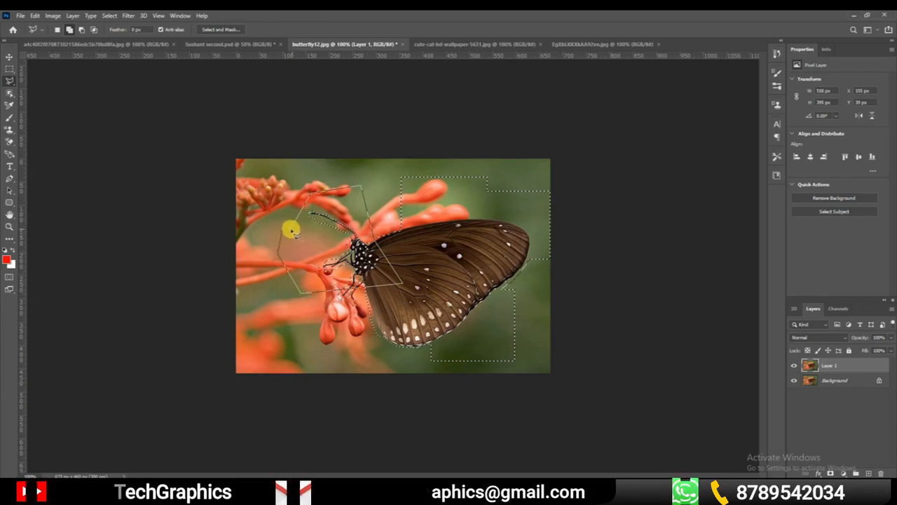
click(291, 230)
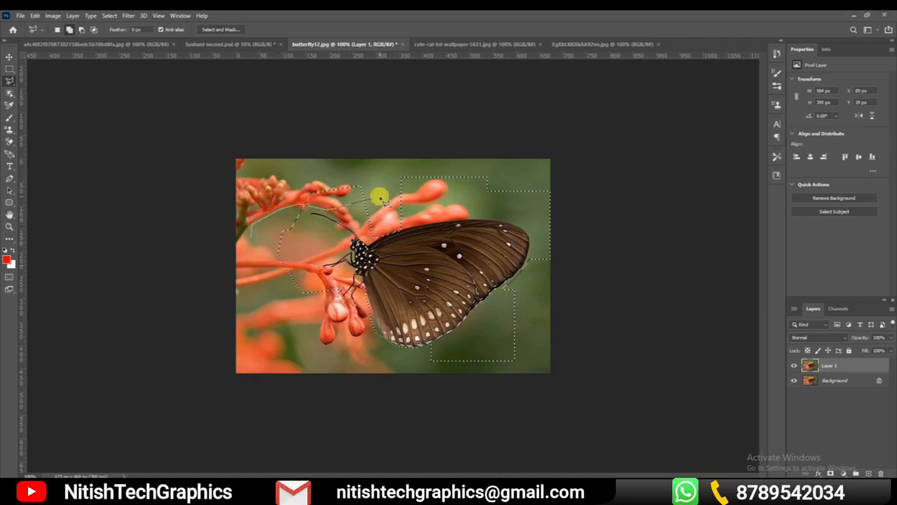
Add a larger polygonal area spanning the flower stems and the front of the wing to the selection
click(409, 354)
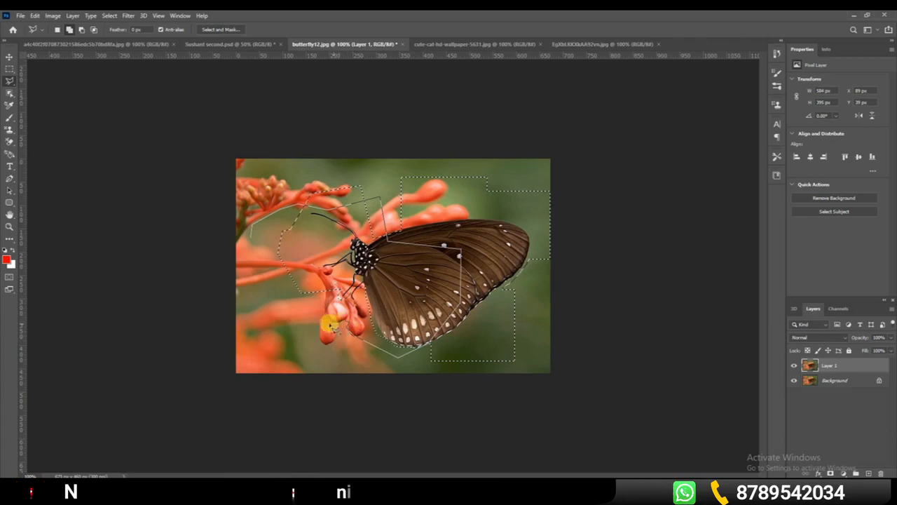
click(330, 325)
click(279, 313)
click(236, 268)
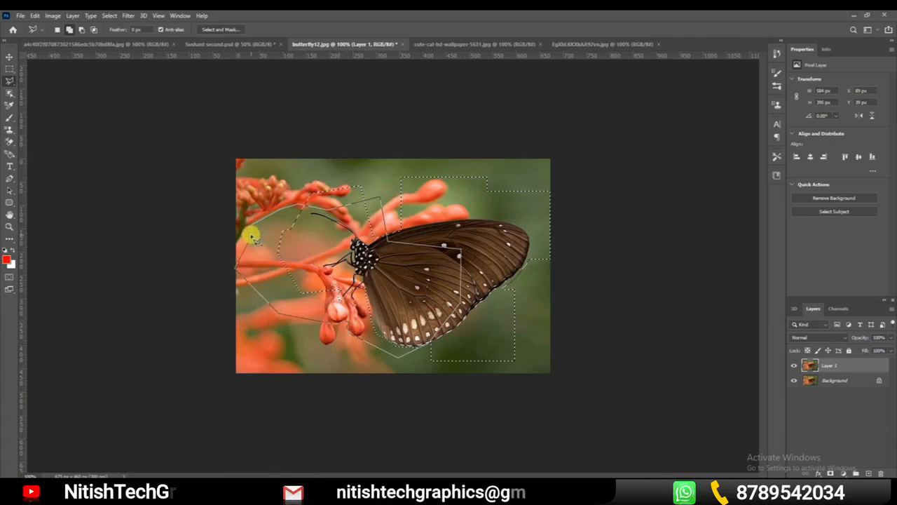
click(290, 210)
click(361, 216)
click(356, 280)
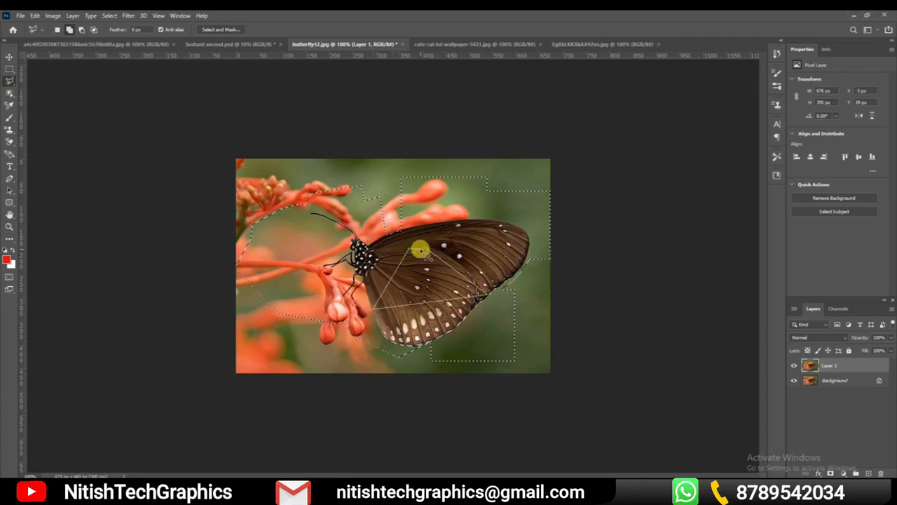
Return to the Rectangular Marquee tool and clear the combined selection
right_click(10, 81)
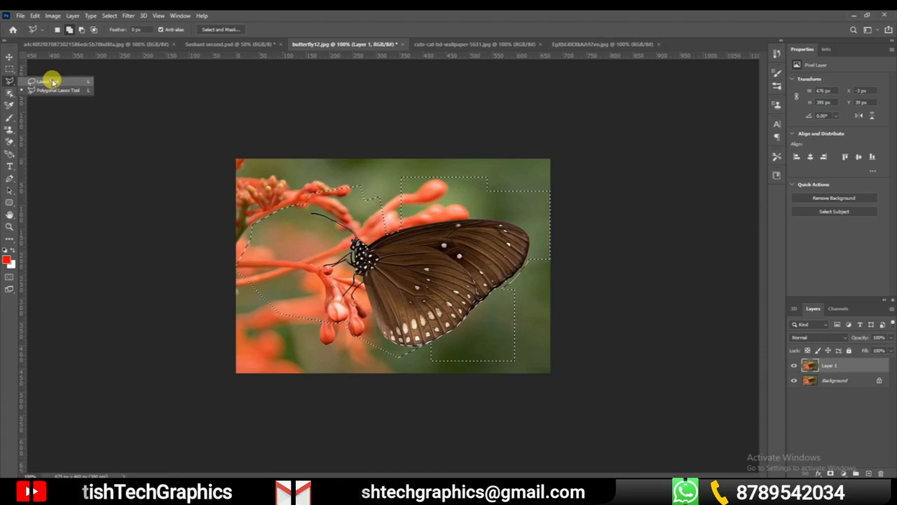
right_click(9, 70)
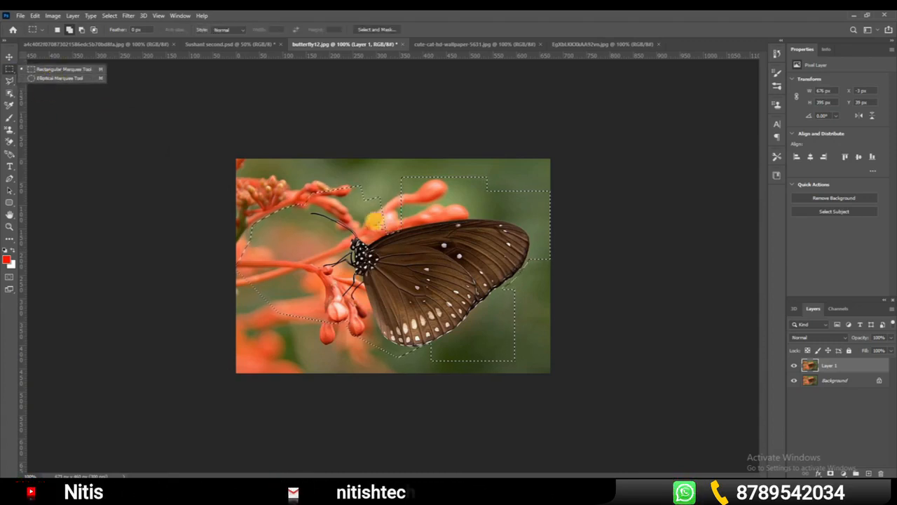
drag(327, 165, 473, 274)
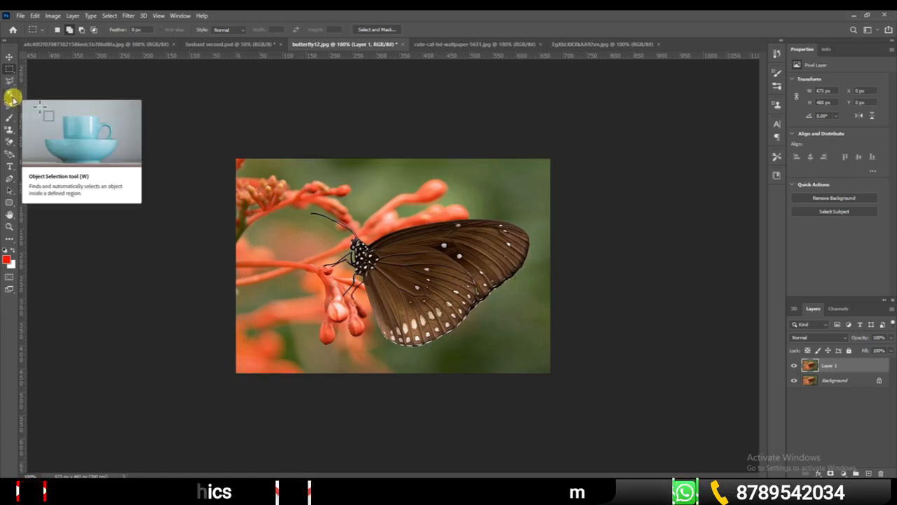
Show the tools available in the object selection group
click(13, 100)
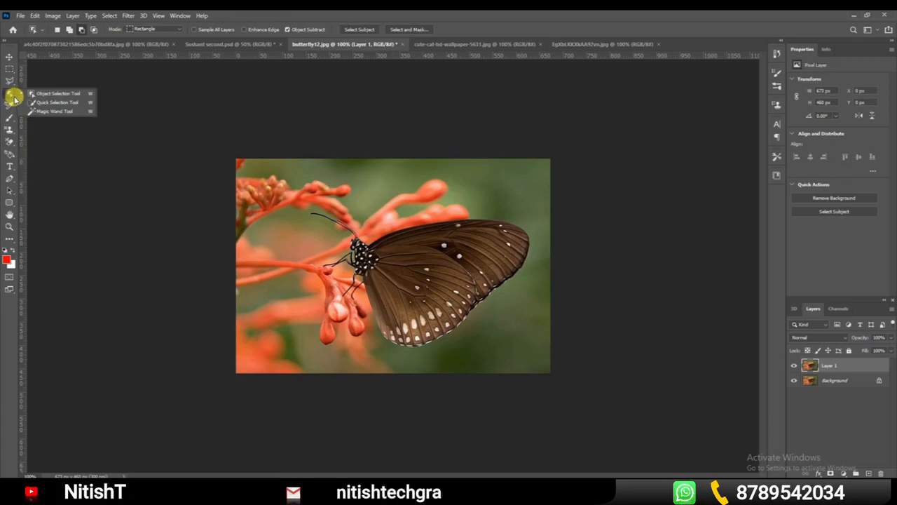
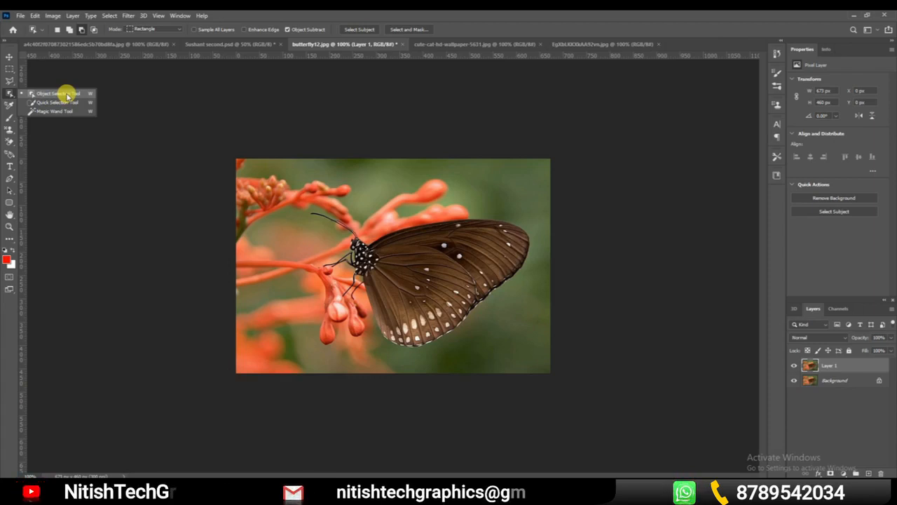
Select the butterfly and surrounding flower stems with the Object Selection tool and copy the selection to a new layer
click(68, 96)
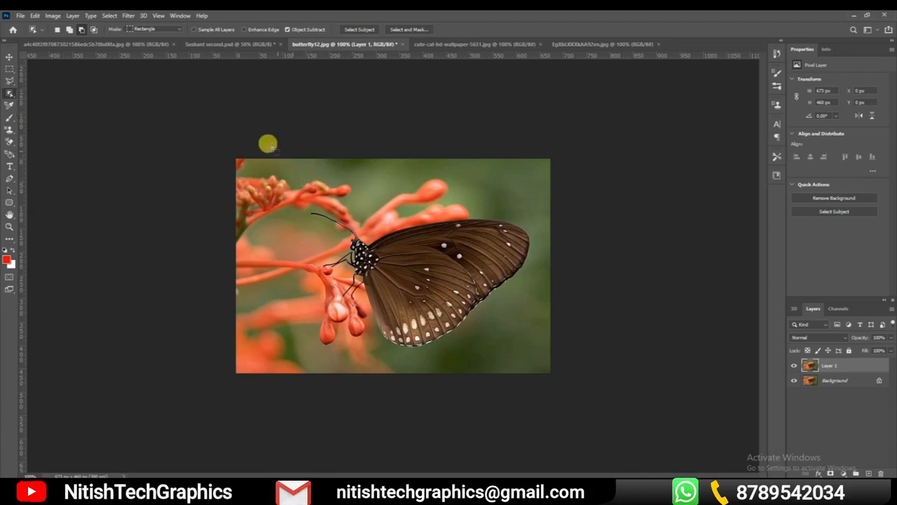
drag(281, 139, 548, 385)
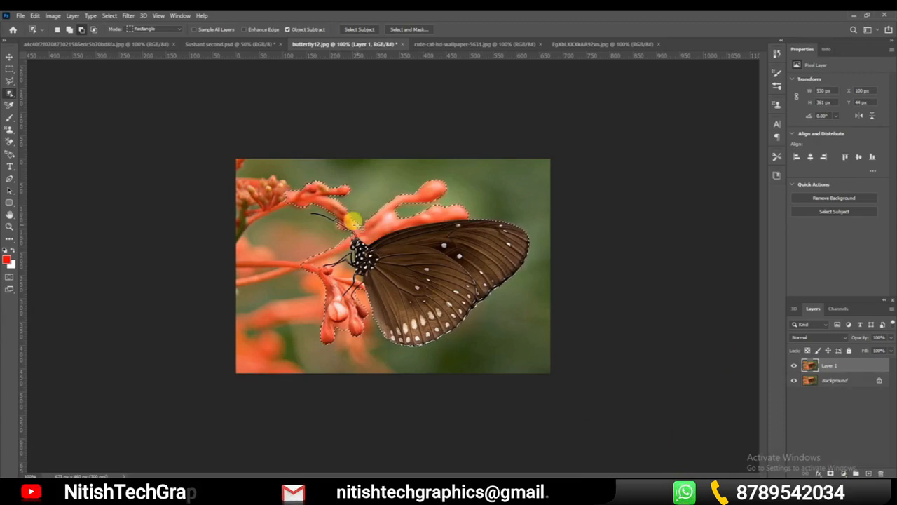
right_click(398, 247)
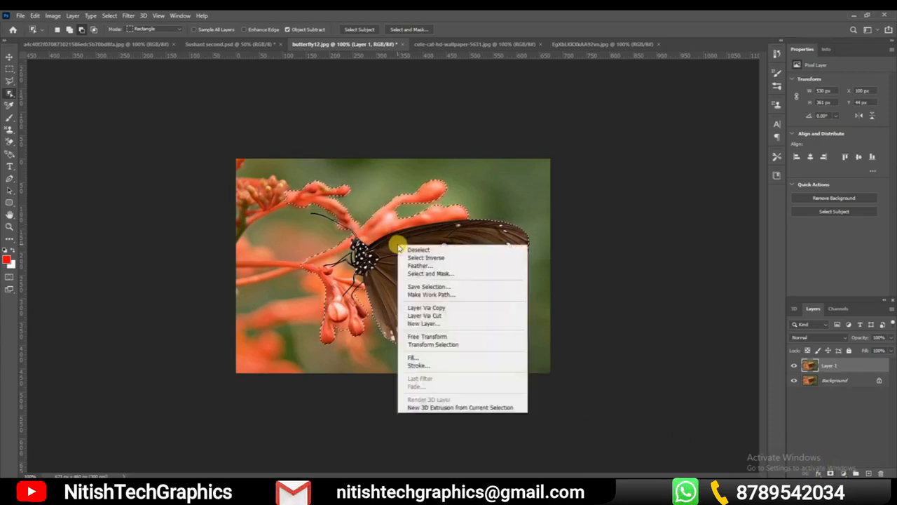
click(442, 308)
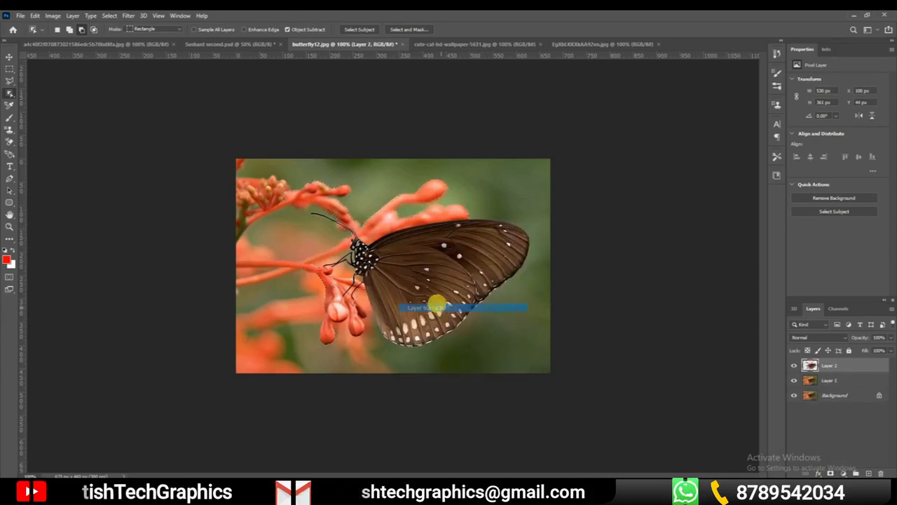
Hide Layer 1 and Background to view the cutout alone, then show both again and hide Layer 2
click(793, 395)
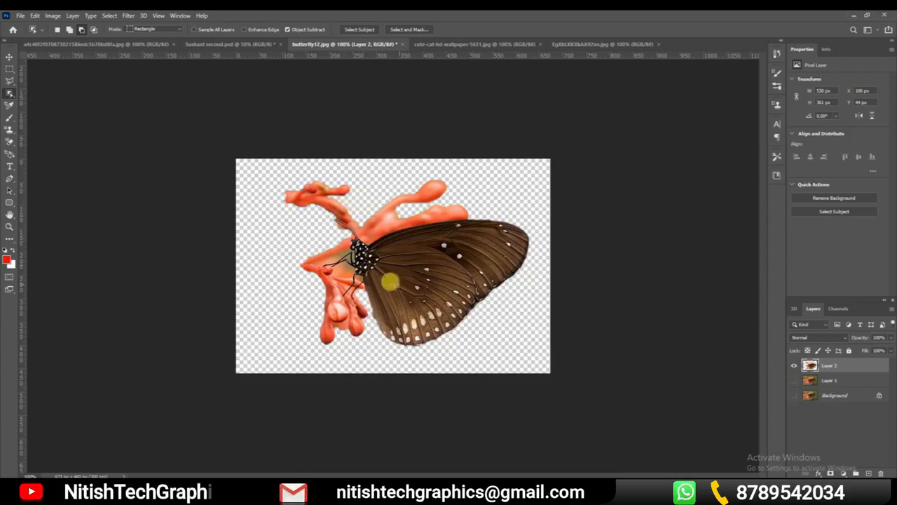
click(793, 380)
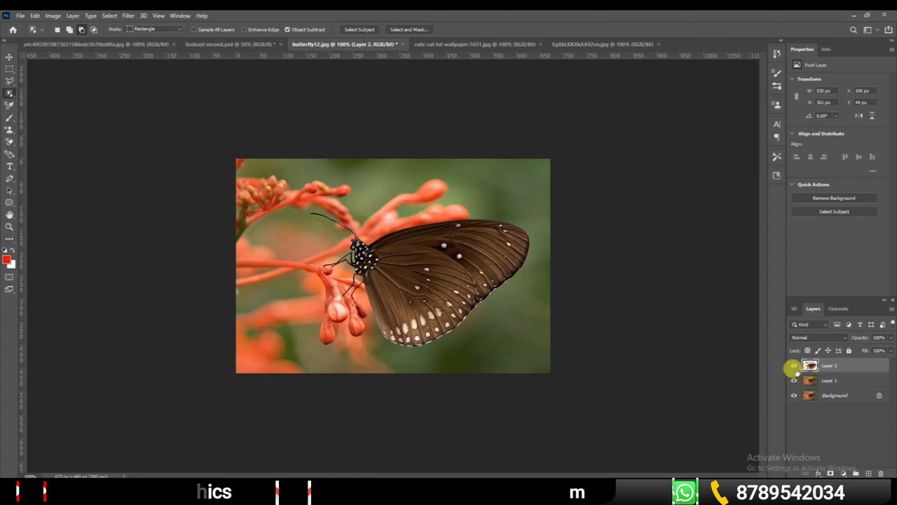
click(793, 366)
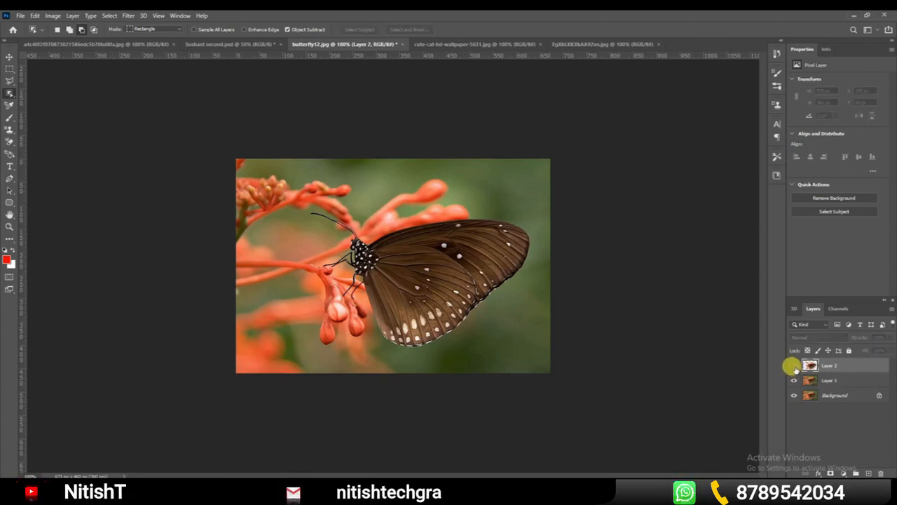
Select the butterfly from its antennae across the wings with the Quick Selection tool
right_click(14, 98)
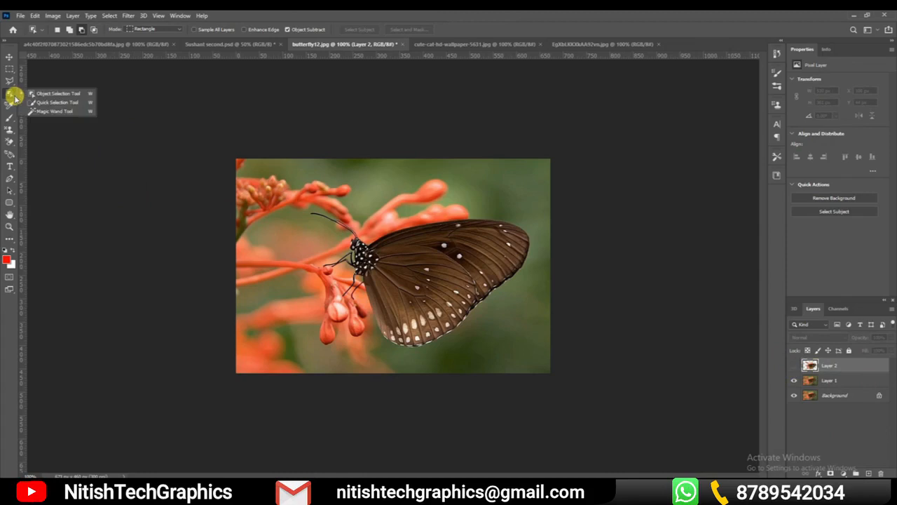
click(60, 103)
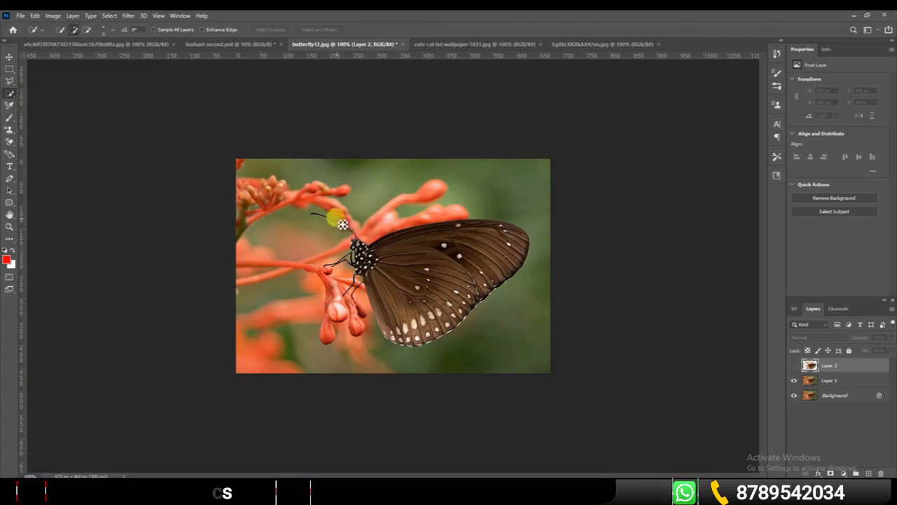
mouse_move(314, 216)
mouse_down()
mouse_move(356, 242)
mouse_move(368, 276)
mouse_move(430, 324)
mouse_up()
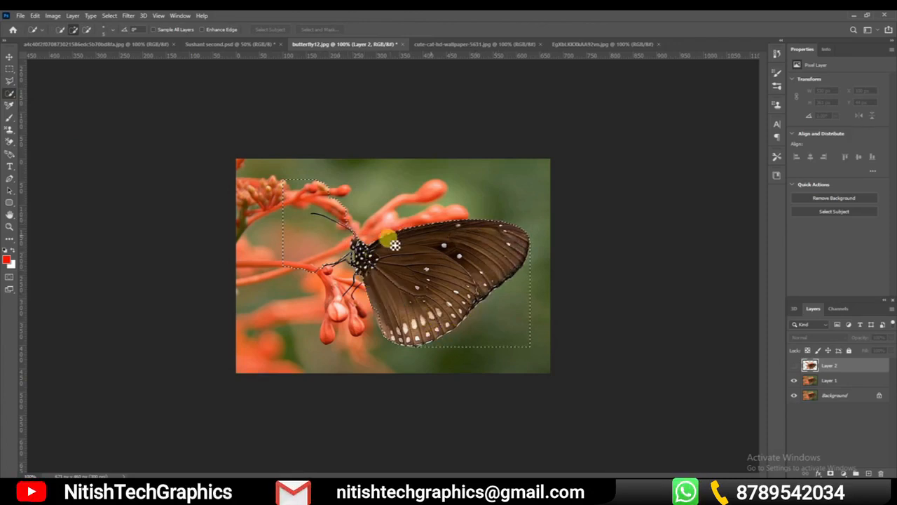
drag(360, 265, 380, 274)
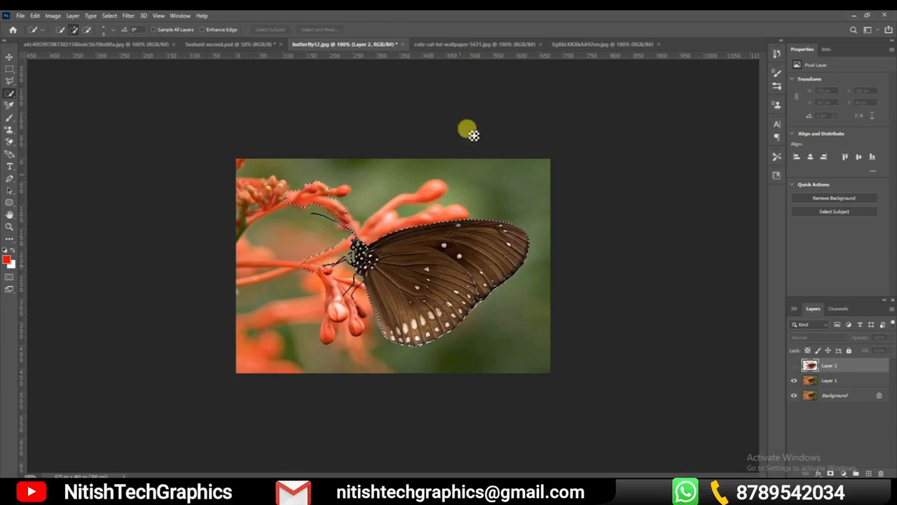
In the cat image, select the whole cat with the Quick Selection tool and subtract the background area beneath its tail
click(467, 44)
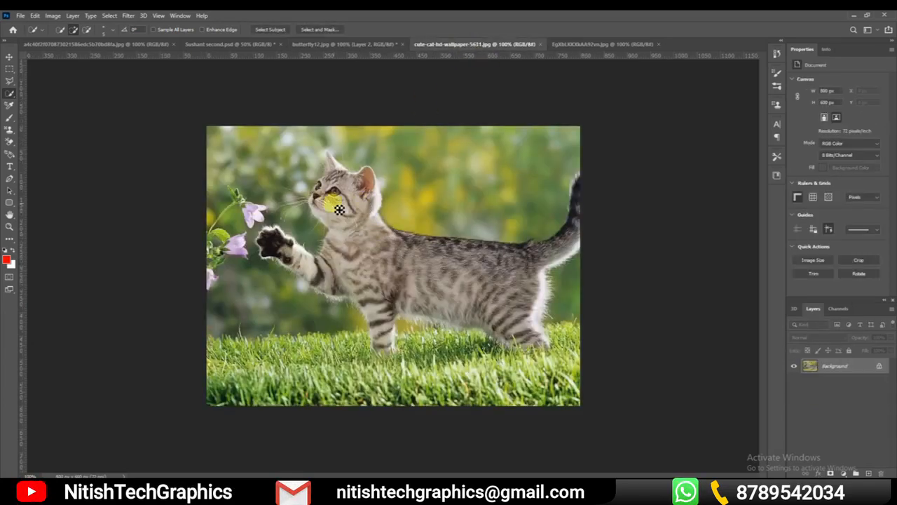
mouse_move(344, 198)
mouse_down()
mouse_move(387, 305)
mouse_move(431, 309)
mouse_move(492, 289)
mouse_move(541, 289)
mouse_move(572, 270)
mouse_move(587, 205)
mouse_up()
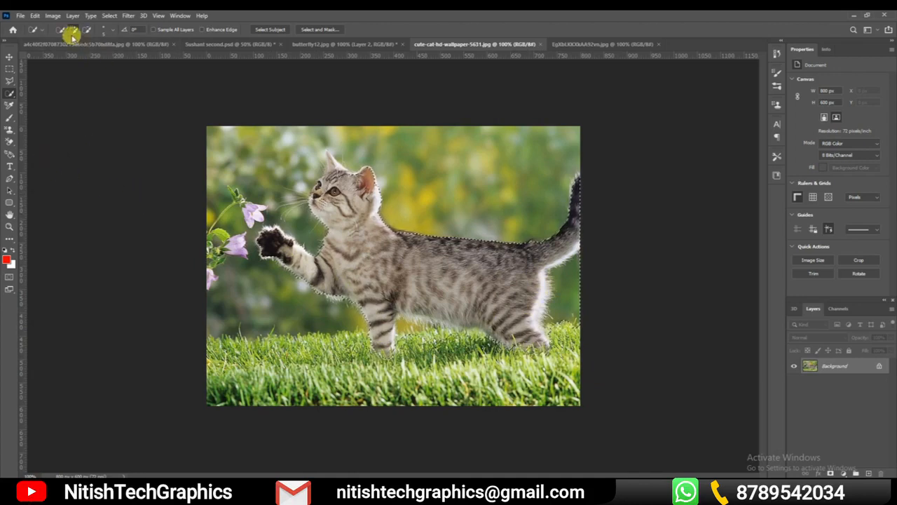
mouse_move(568, 319)
mouse_down()
mouse_move(574, 277)
mouse_move(591, 263)
mouse_move(566, 278)
mouse_up()
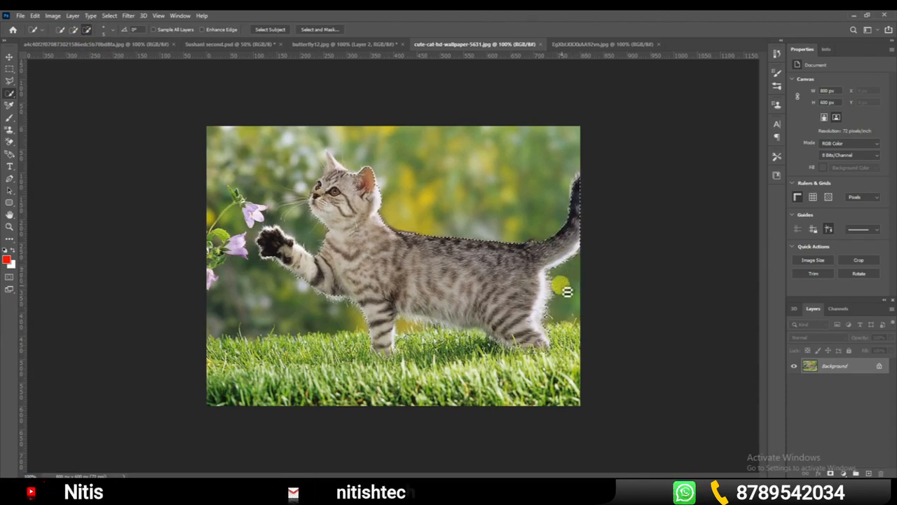
drag(559, 282, 555, 283)
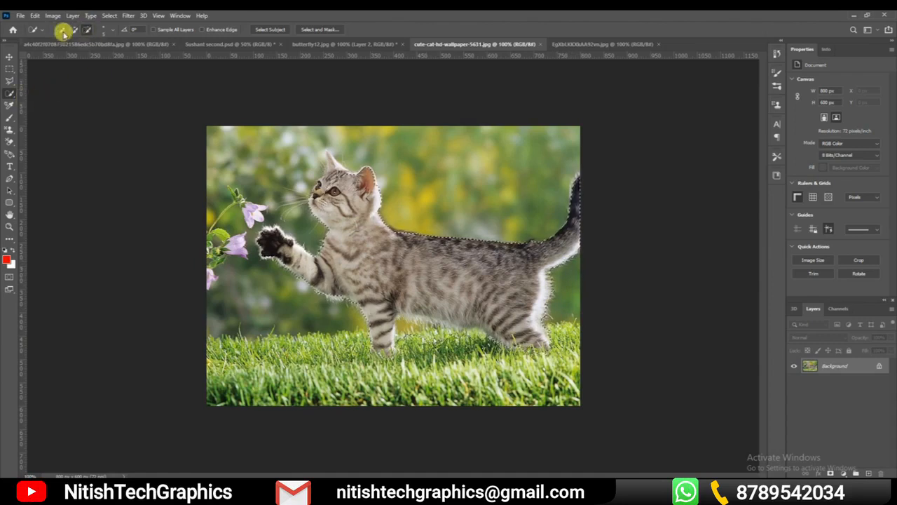
Add a rectangular area of background above the cat's back to the selection with the Rectangular Marquee tool
click(9, 80)
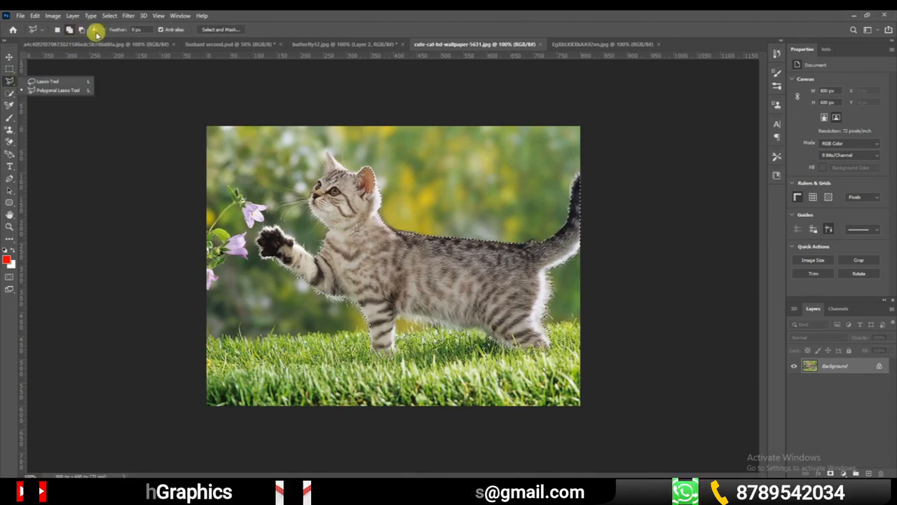
click(11, 94)
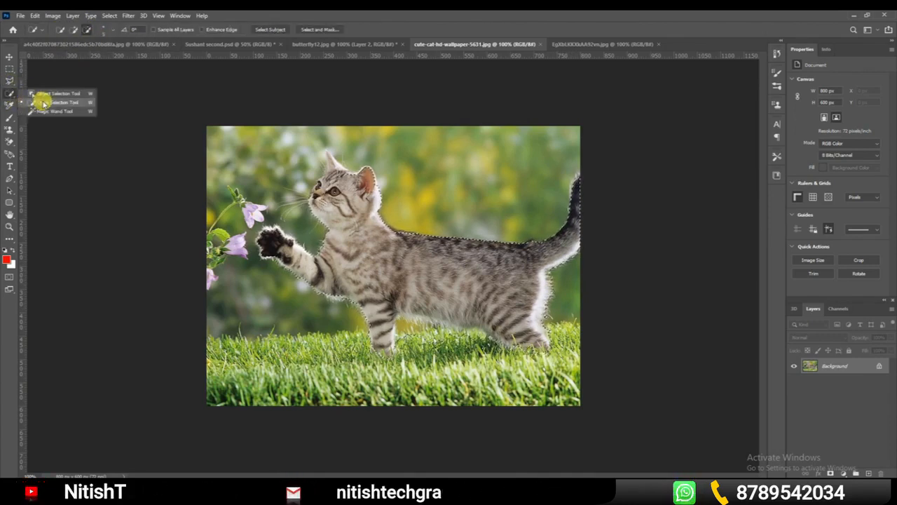
click(10, 69)
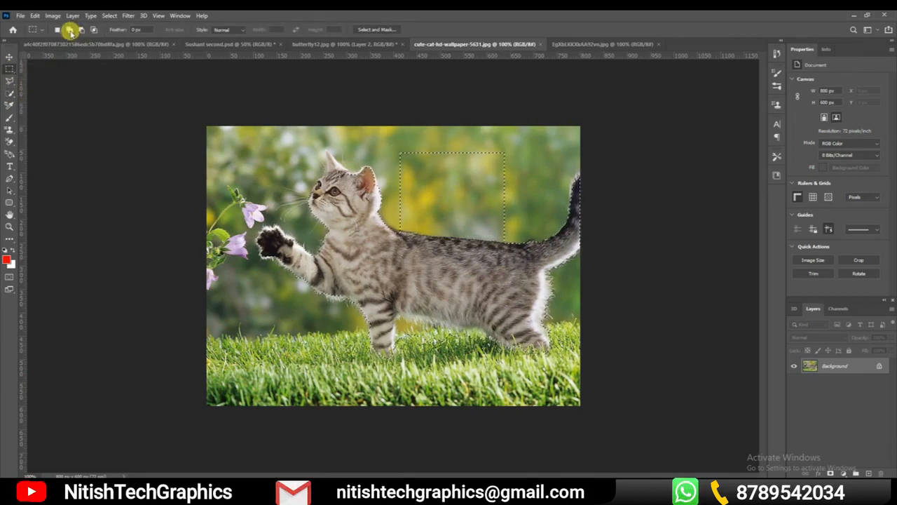
Subtract the cat's head and body from the selection with the Quick Selection tool
click(15, 98)
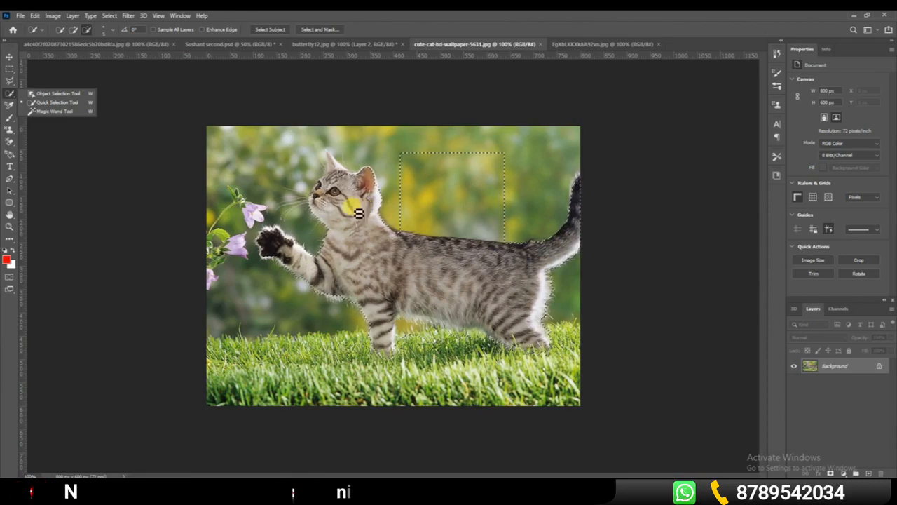
click(58, 104)
mouse_move(351, 224)
mouse_down()
mouse_move(532, 318)
mouse_move(316, 212)
mouse_move(487, 301)
mouse_up()
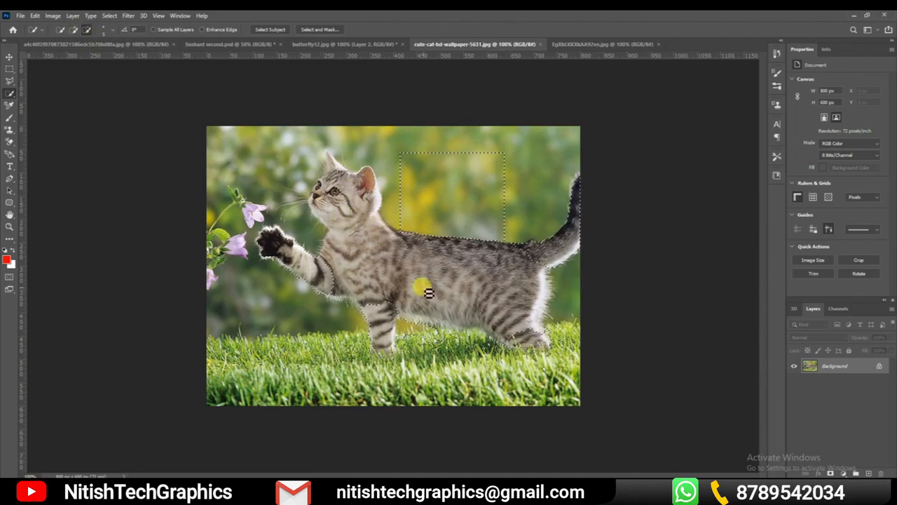
In butterfly12.jpg, replace the old selection with a Quick Selection of only the butterfly and copy it to a new layer
click(375, 44)
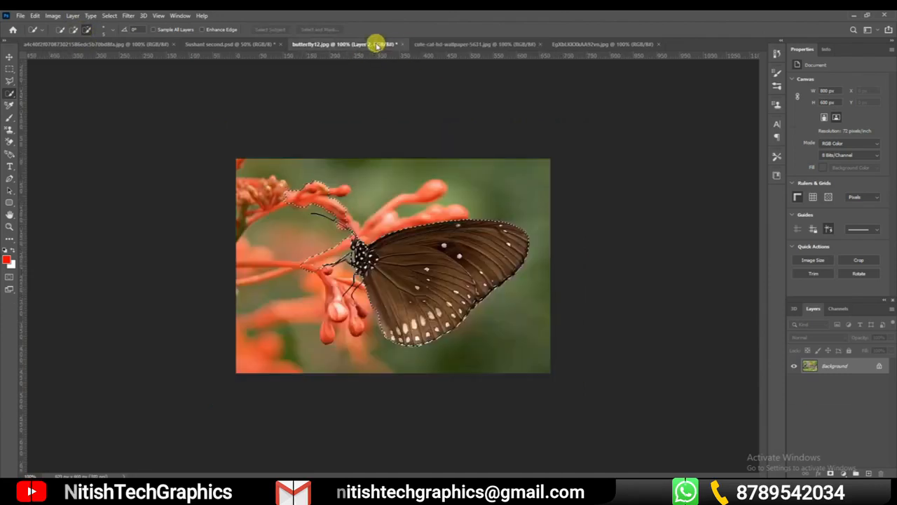
key(ctrl+d)
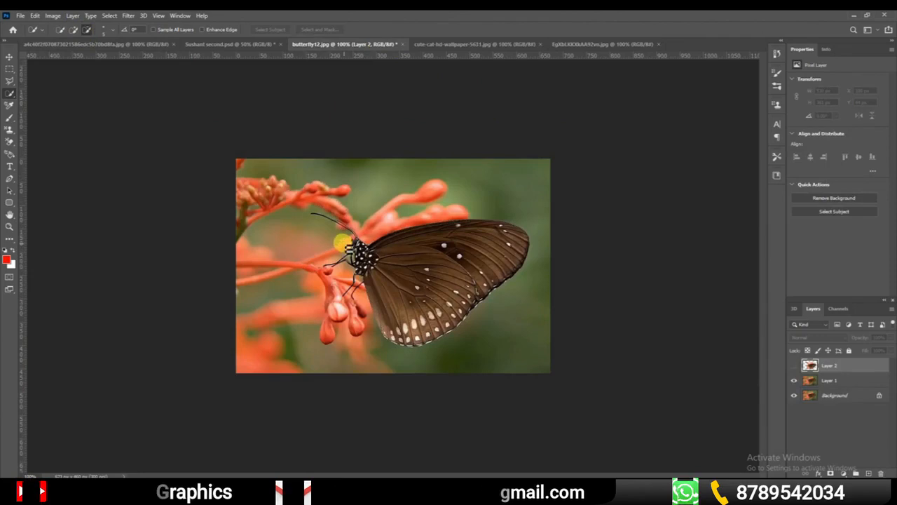
right_click(10, 96)
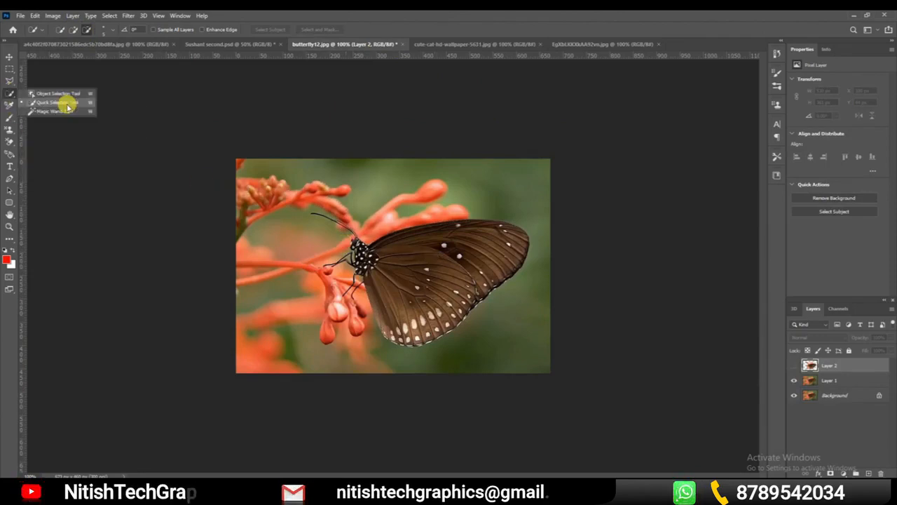
click(66, 100)
mouse_move(401, 313)
mouse_down()
mouse_move(502, 237)
mouse_move(423, 272)
mouse_move(379, 286)
mouse_up()
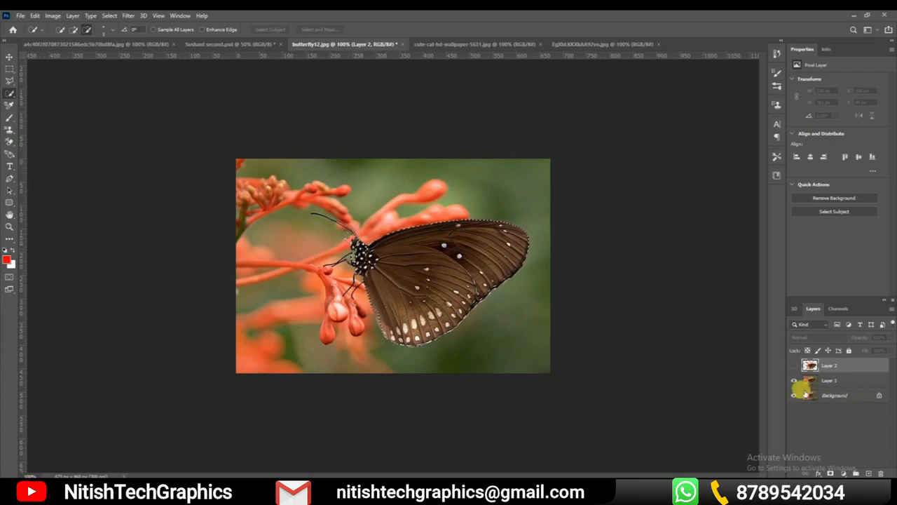
right_click(424, 267)
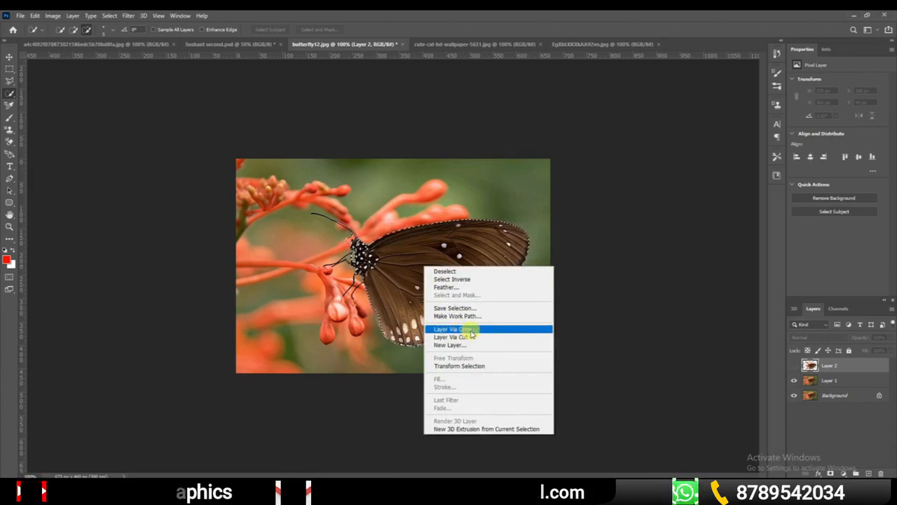
click(444, 330)
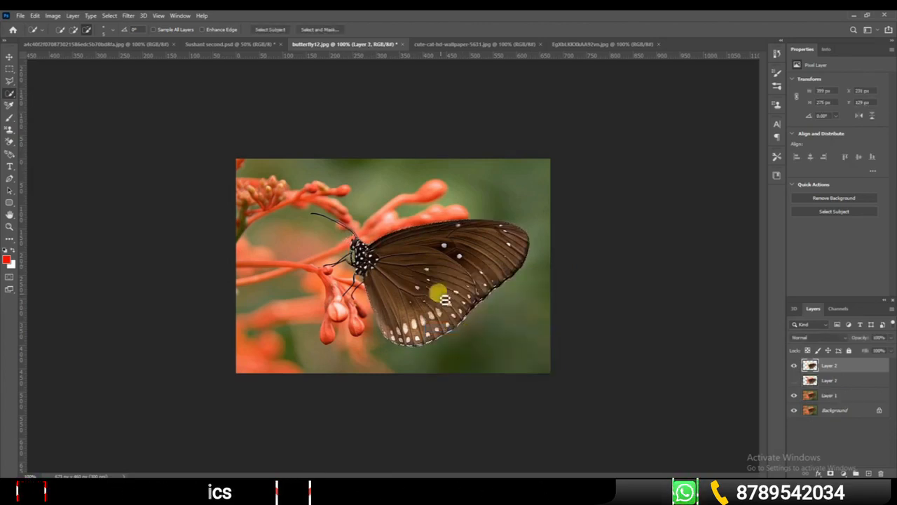
Hide Layer 1 and Background and toggle Layers 2 and 3 to compare the object and quick selection cutouts
click(792, 411)
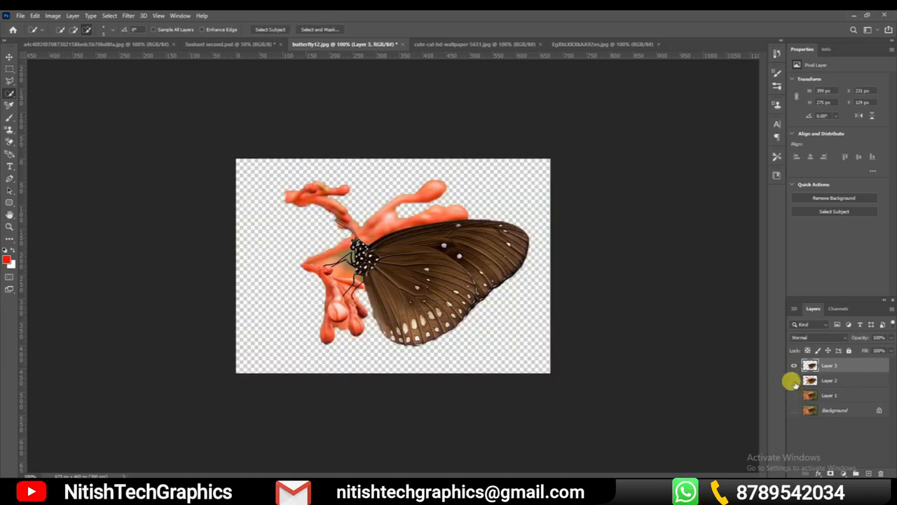
click(792, 380)
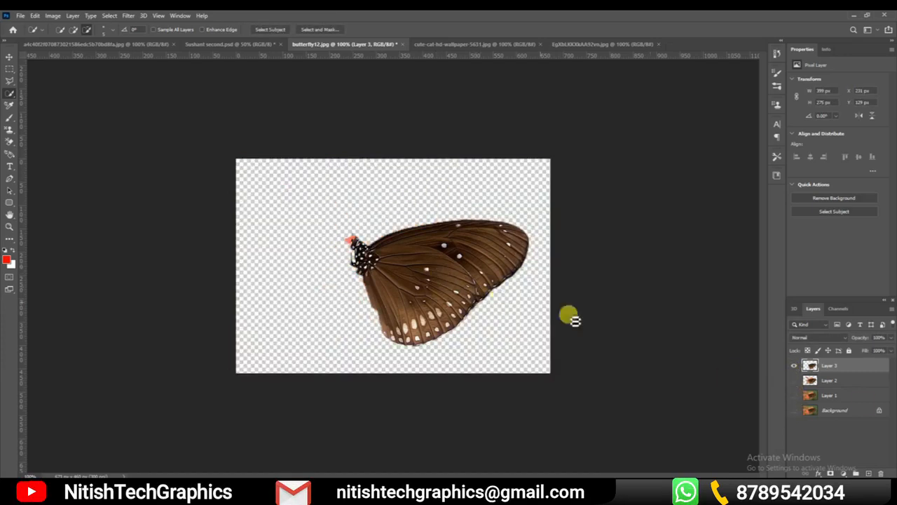
click(793, 366)
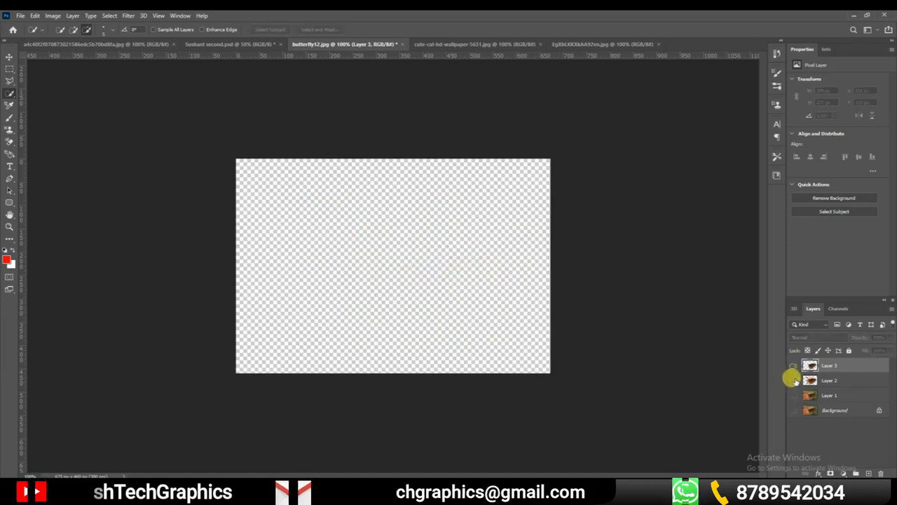
click(792, 380)
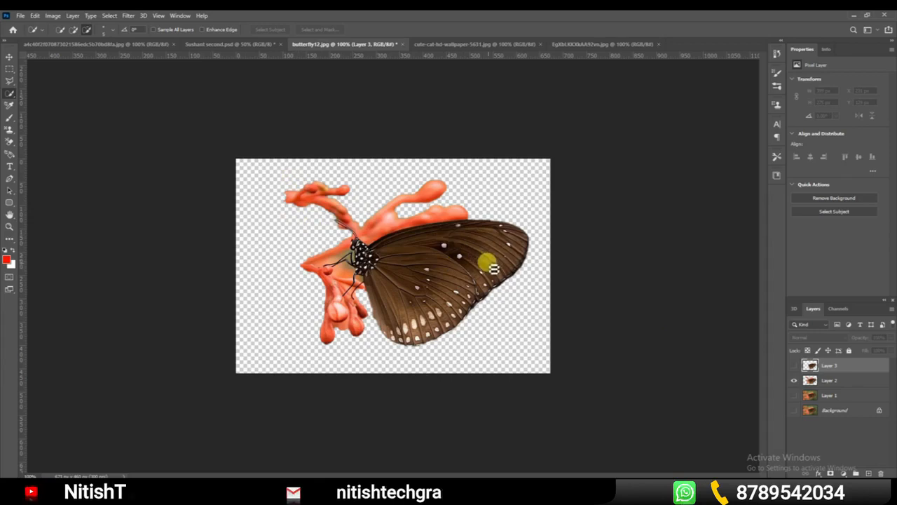
click(793, 365)
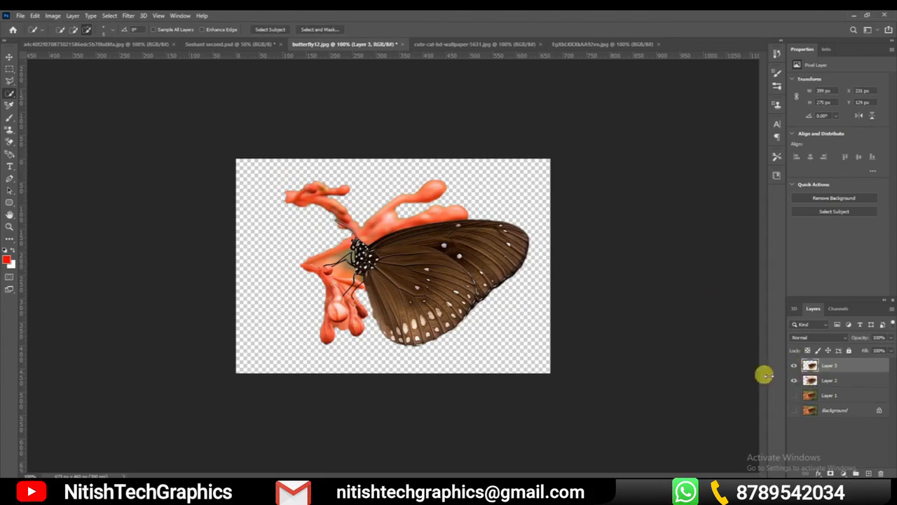
Show Layer 1 and Background again and hide the cutouts on Layers 2 and 3
right_click(10, 94)
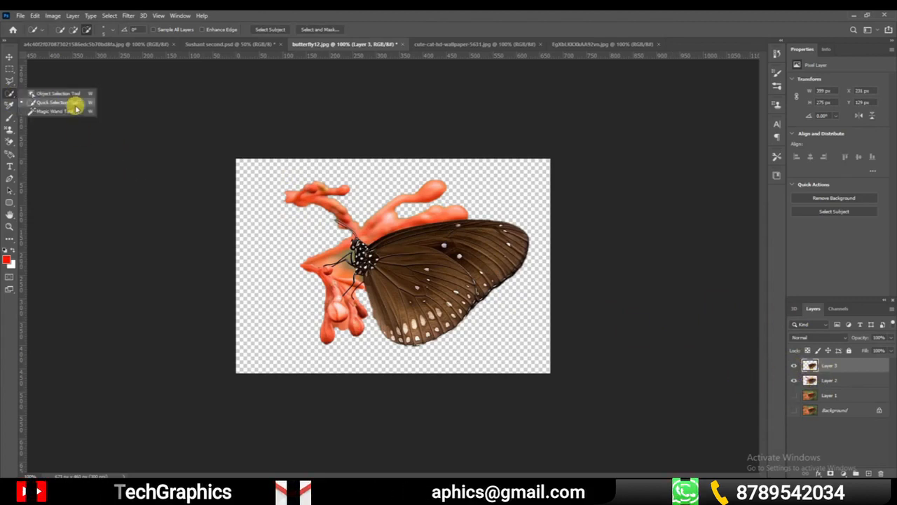
click(793, 410)
click(793, 411)
click(794, 380)
click(793, 366)
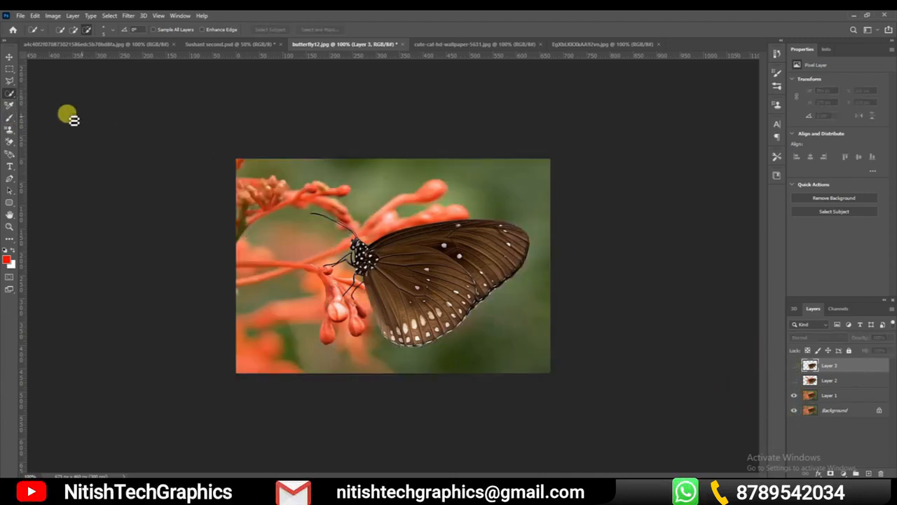
Switch to the Magic Wand tool
right_click(15, 97)
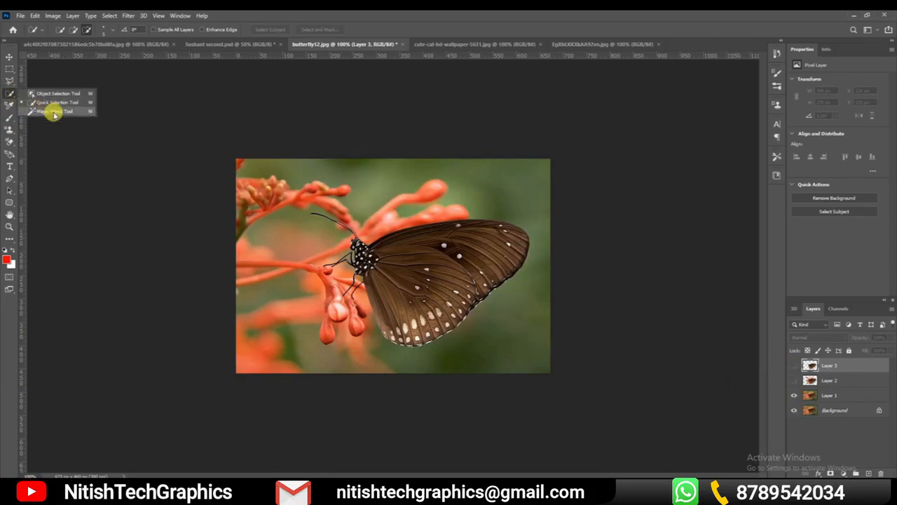
click(53, 112)
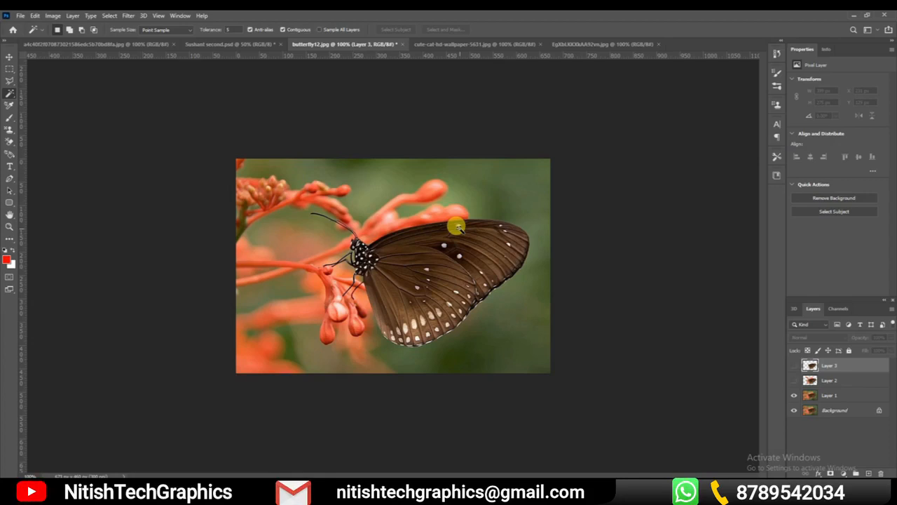
Compare Magic Wand selections of the area around the butterfly at tolerances 30 and 5, clearing the selection between tries
click(493, 217)
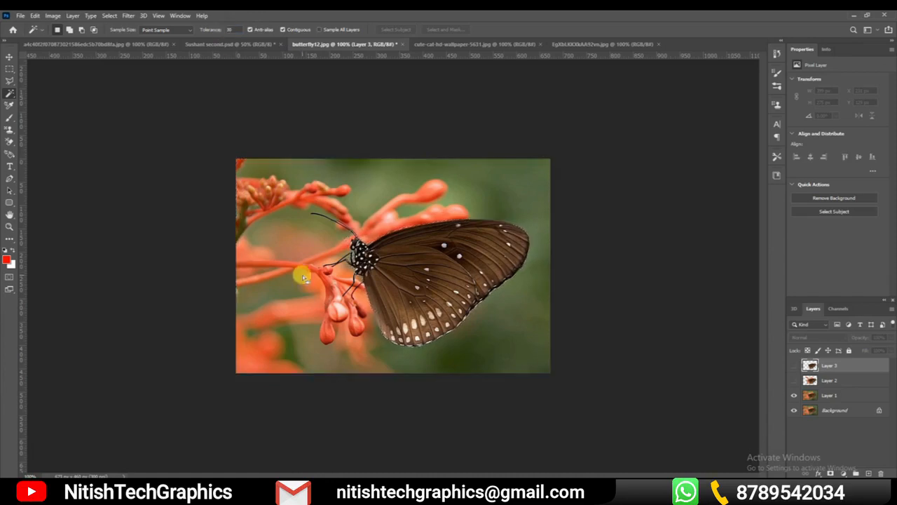
key(ctrl+d)
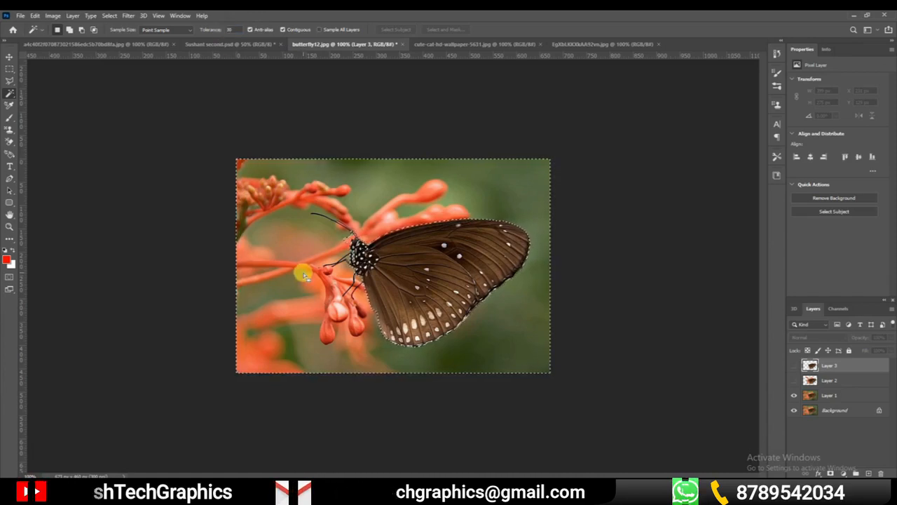
click(237, 31)
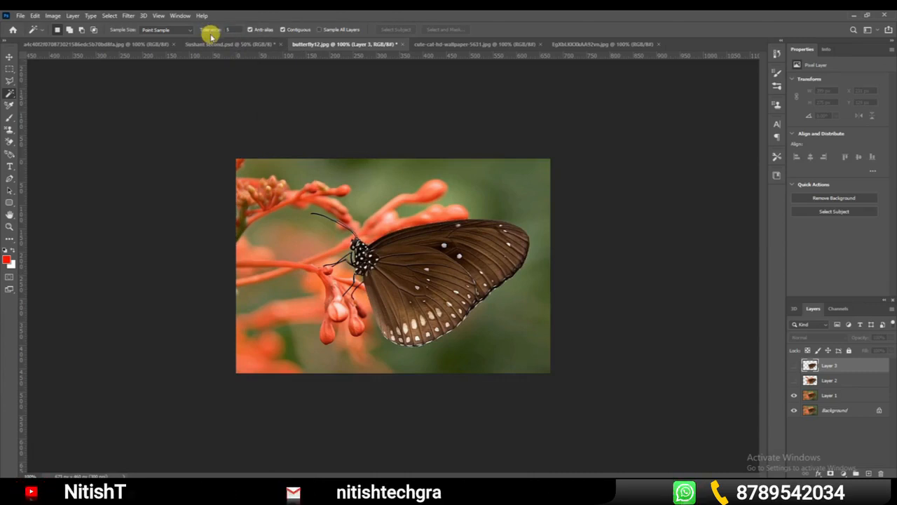
click(291, 225)
key(ctrl+d)
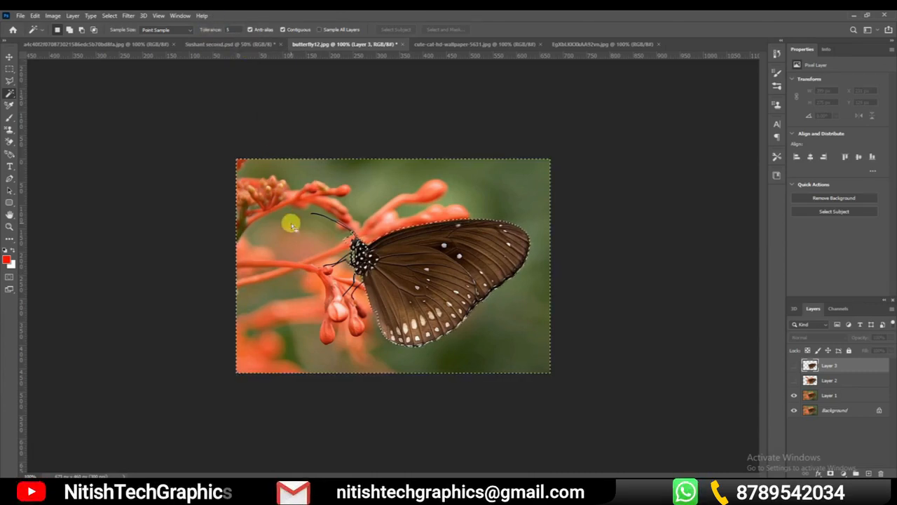
In cute-cat-hd-wallpaper-5631.jpg, sample various spots of the blurred background above the cat with the Magic Wand at tolerance 35
click(472, 44)
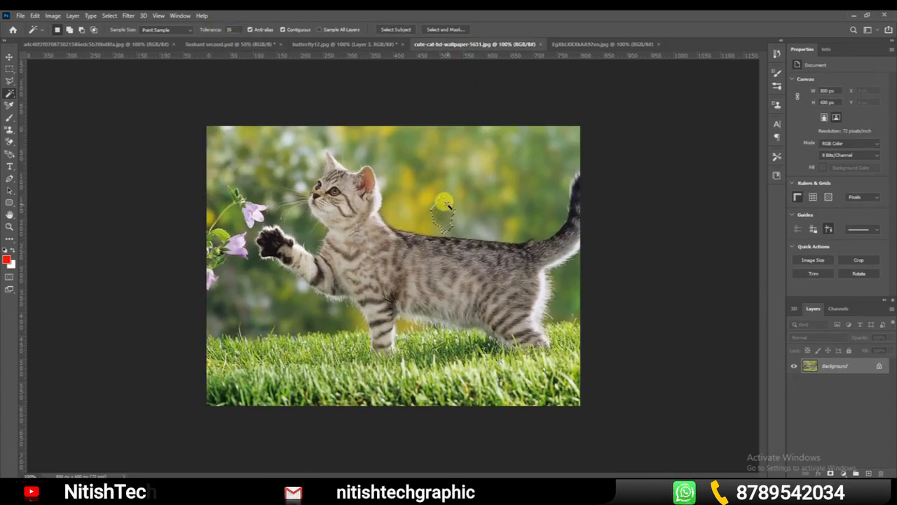
click(495, 196)
click(495, 197)
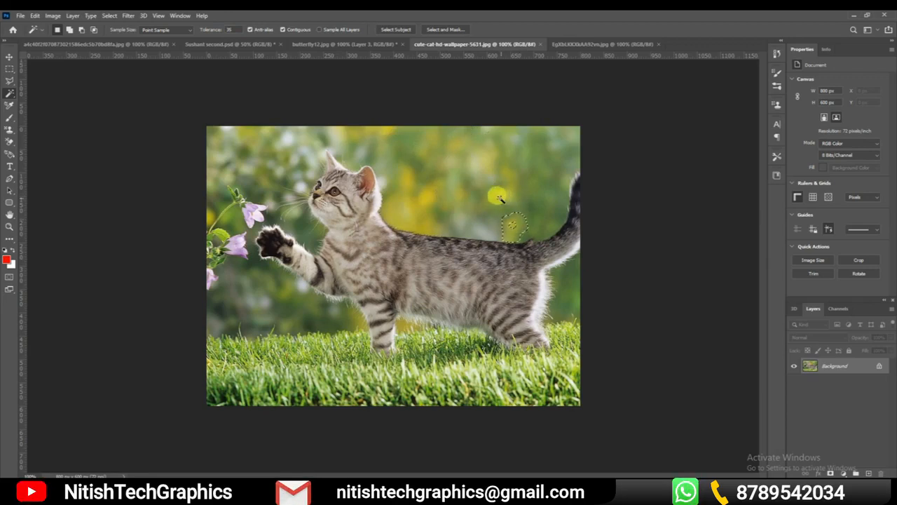
click(516, 199)
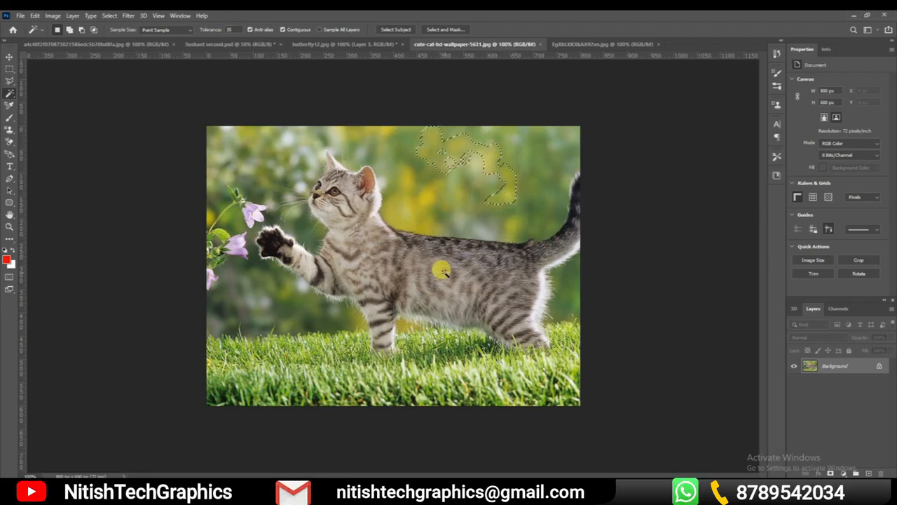
click(526, 206)
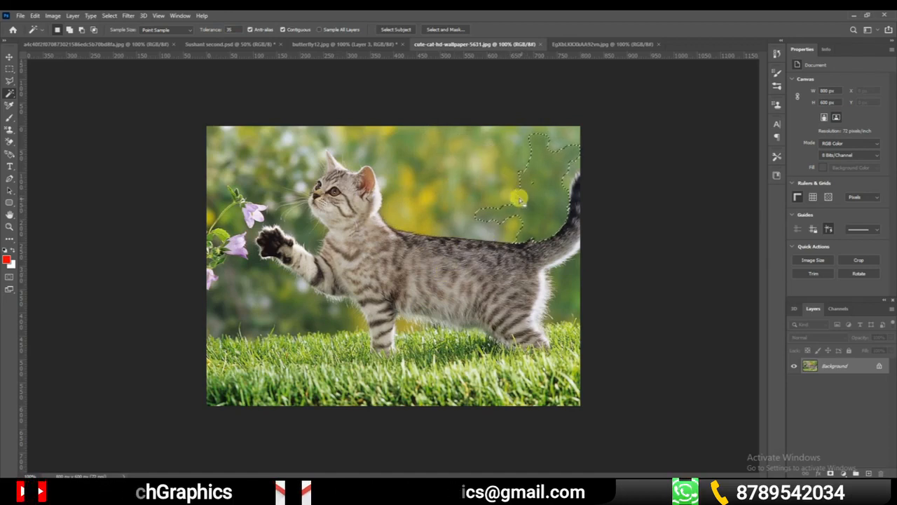
click(479, 181)
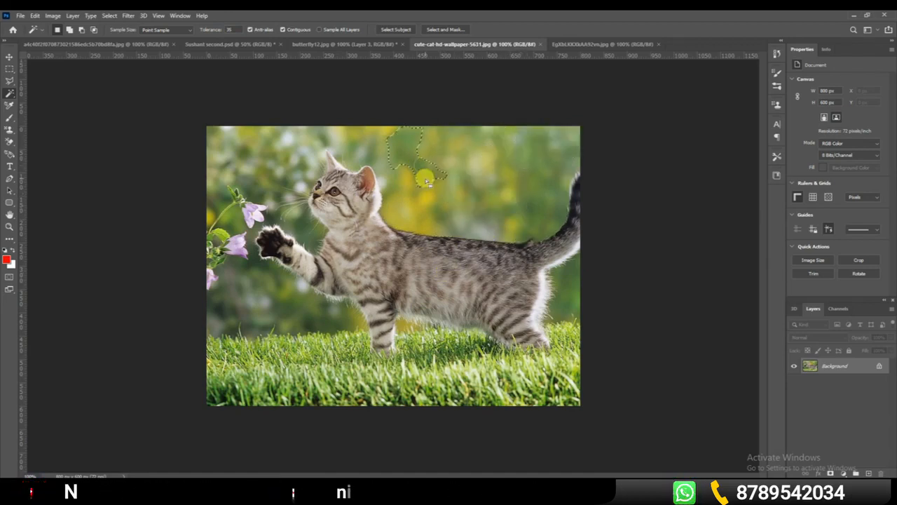
click(428, 187)
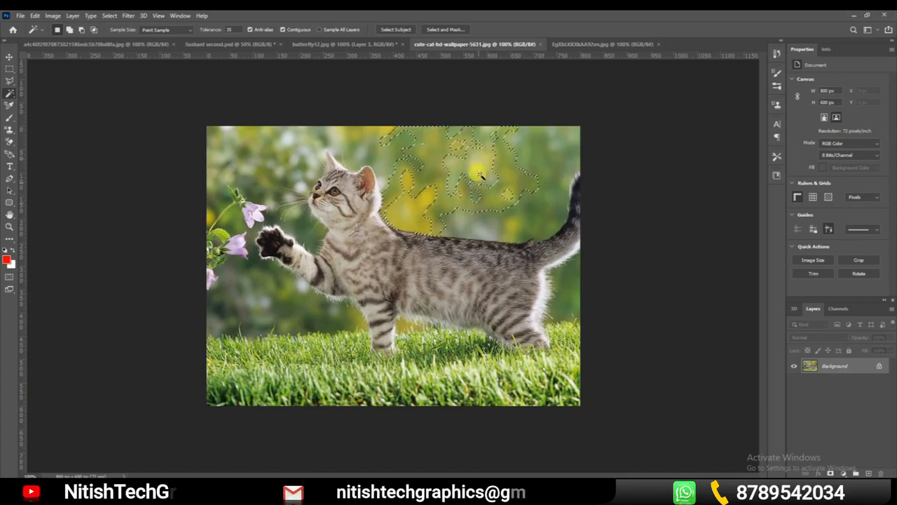
click(447, 194)
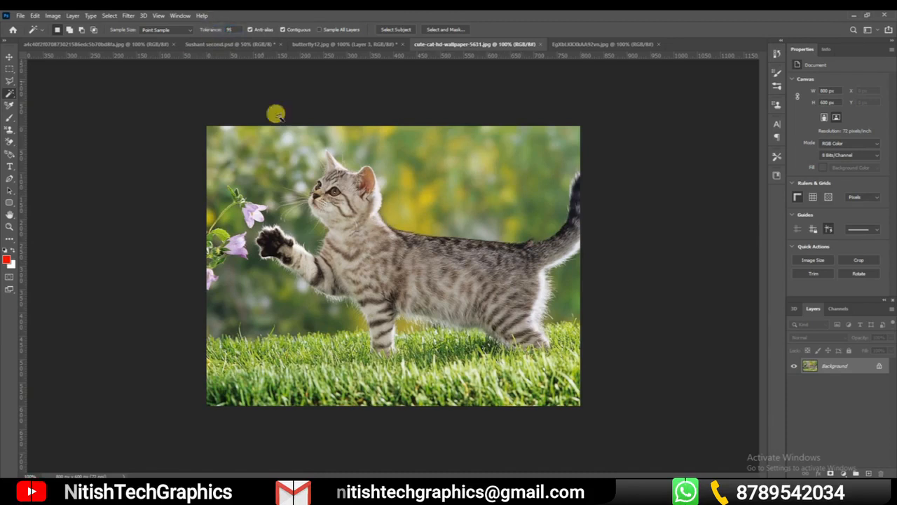
Try Magic Wand selections of the cat's background at tolerance 95, and clear the selection
click(441, 201)
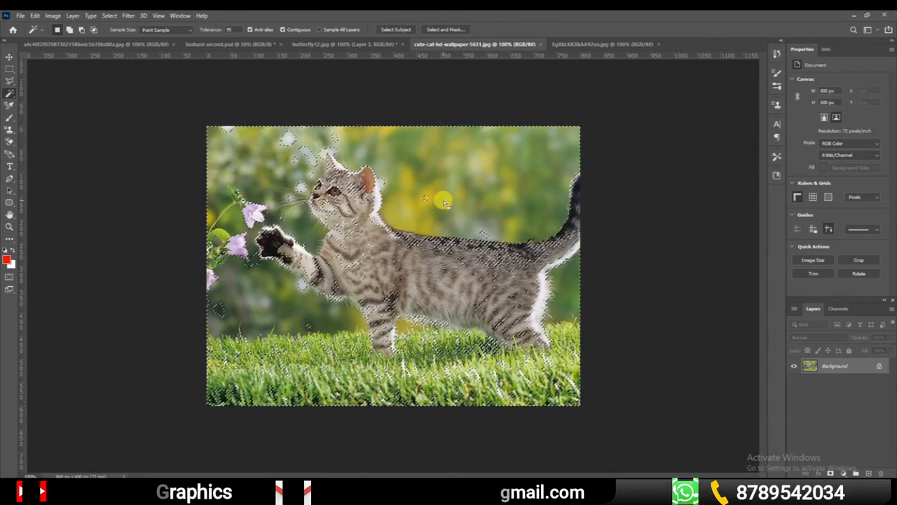
click(443, 163)
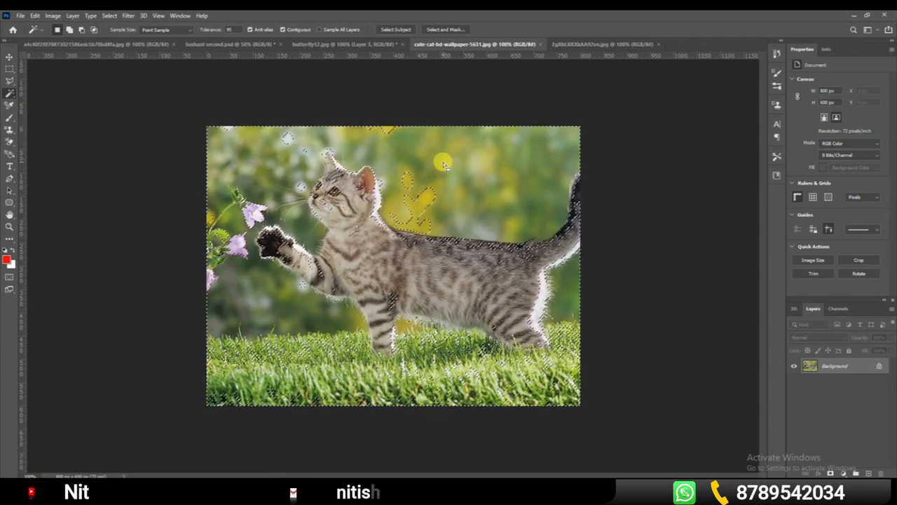
key(ctrl+d)
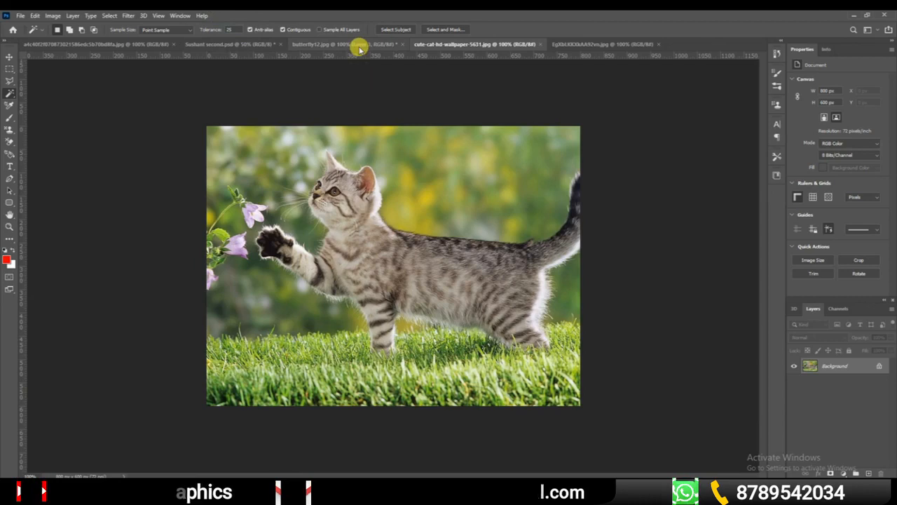
In butterfly12.jpg, select Layer 1, clear the selection and hide Background, Layer 2 and Layer 3
click(358, 45)
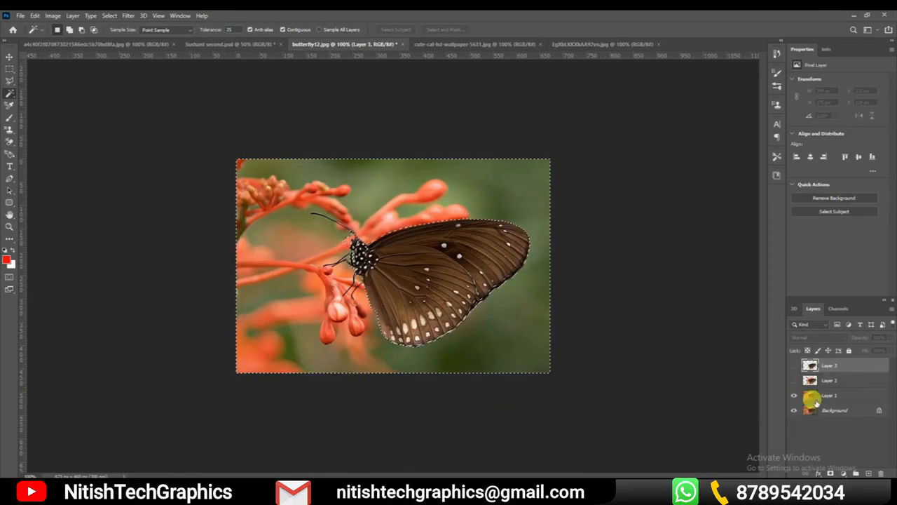
click(836, 398)
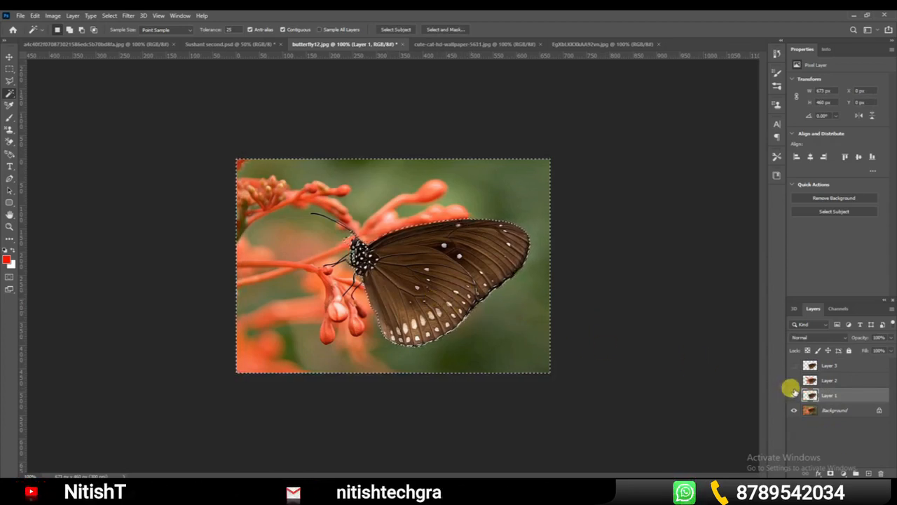
click(791, 410)
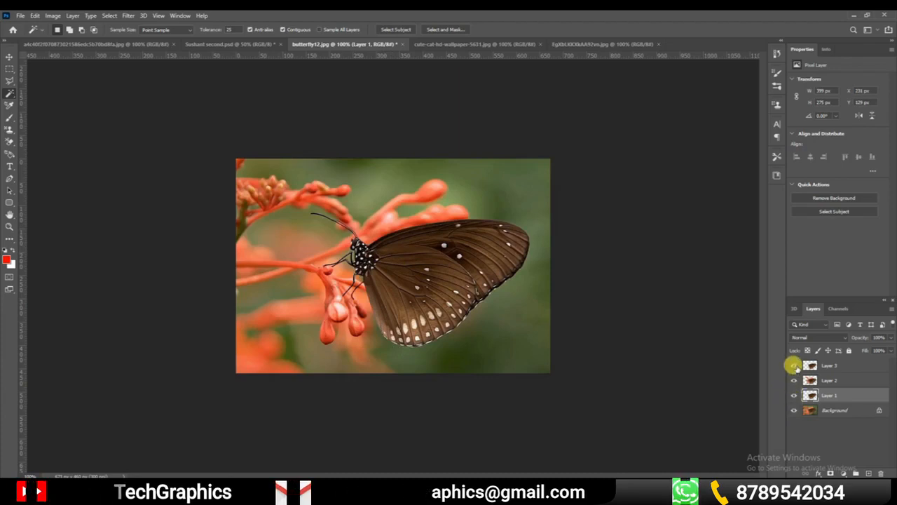
click(792, 410)
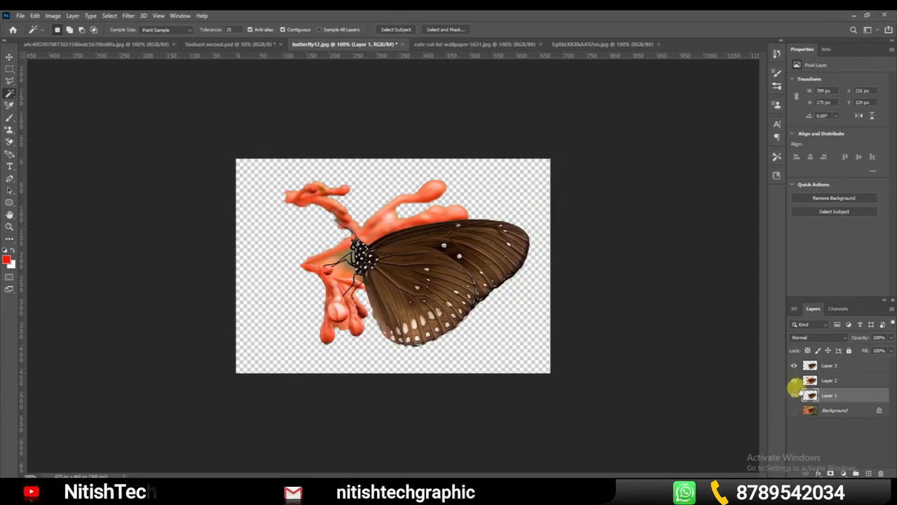
click(793, 381)
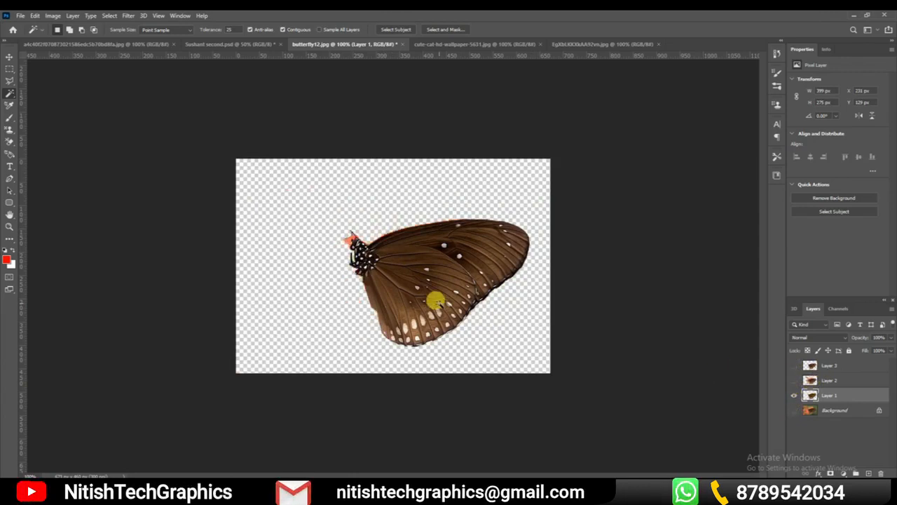
Try selecting the transparent area around Layer 2's cutout with the Magic Wand, and clear the selection
right_click(13, 94)
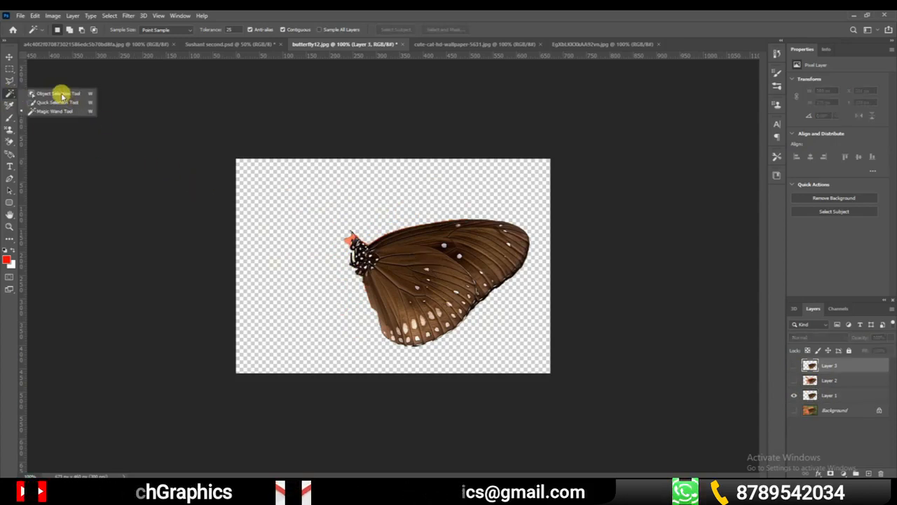
click(857, 384)
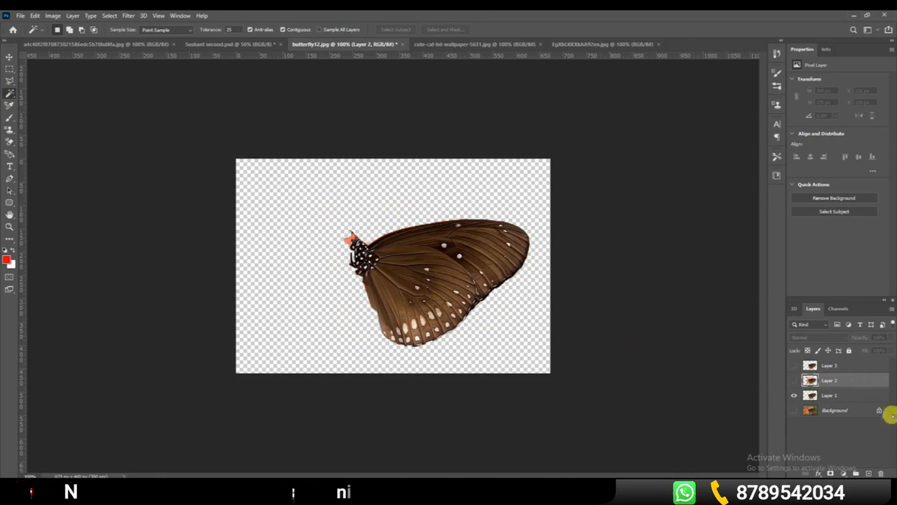
right_click(11, 96)
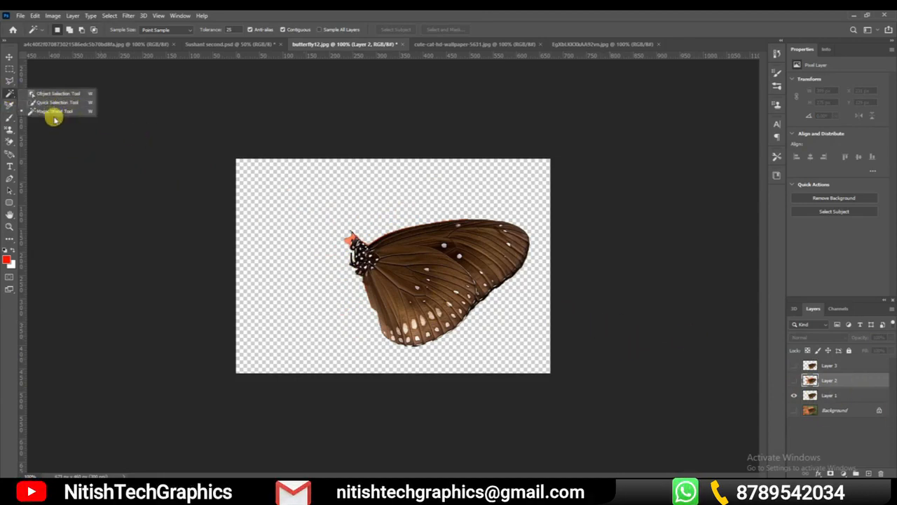
click(365, 217)
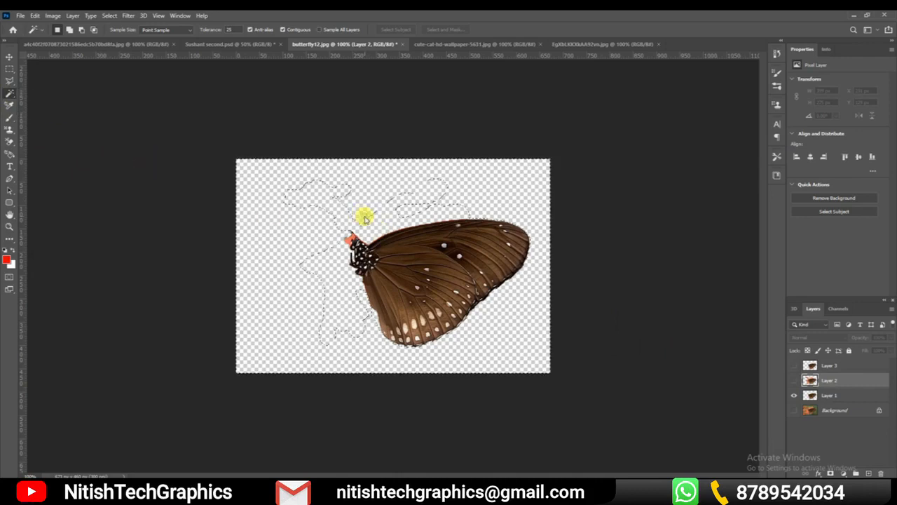
key(ctrl+d)
Show all the layers again and select the area around Layer 2's cutout with the Magic Wand
drag(791, 411, 793, 365)
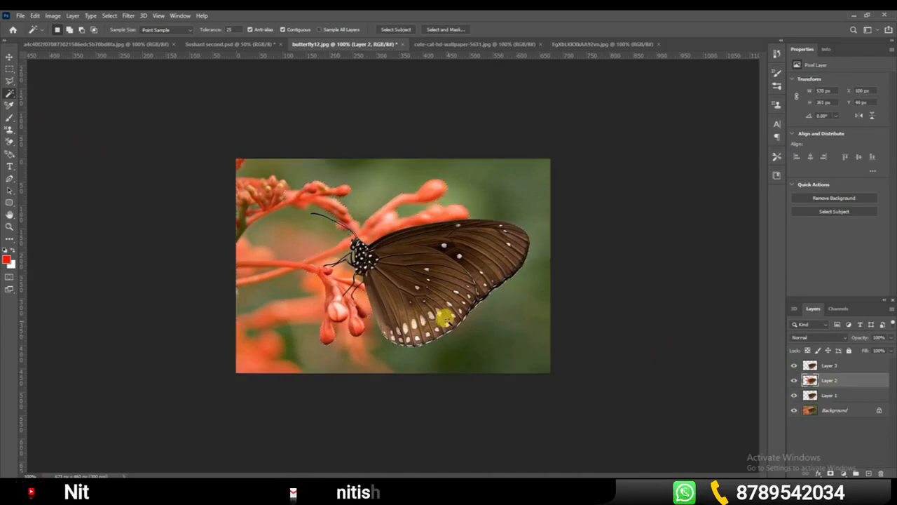
click(483, 330)
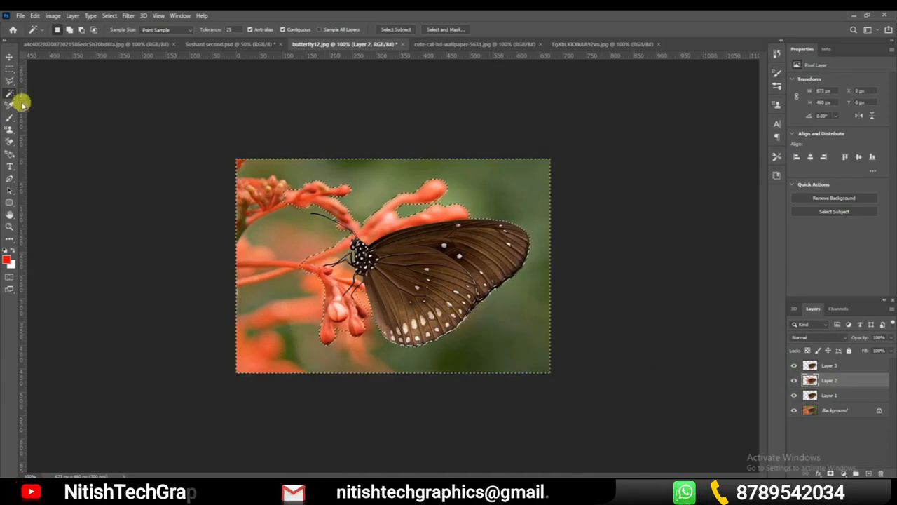
With the Elliptical Marquee in add mode, extend the selection over the red flower stems and buds beside the butterfly
click(12, 69)
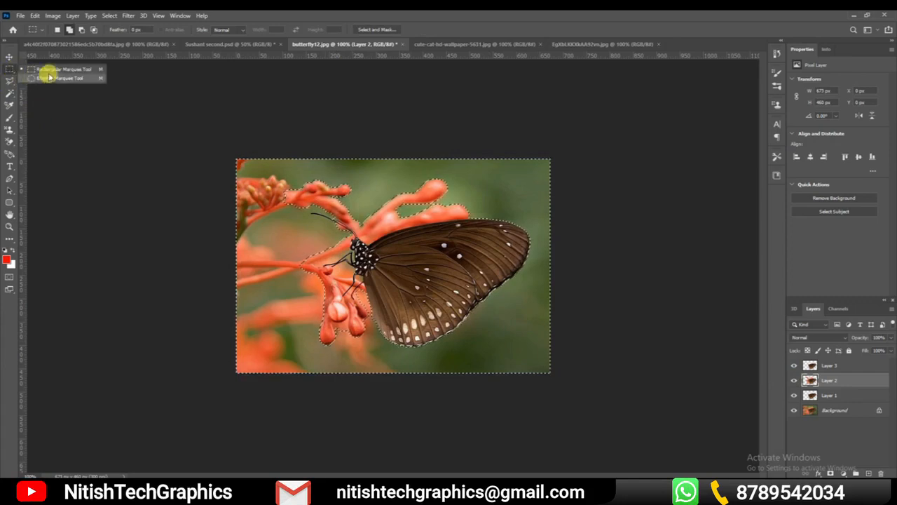
click(48, 76)
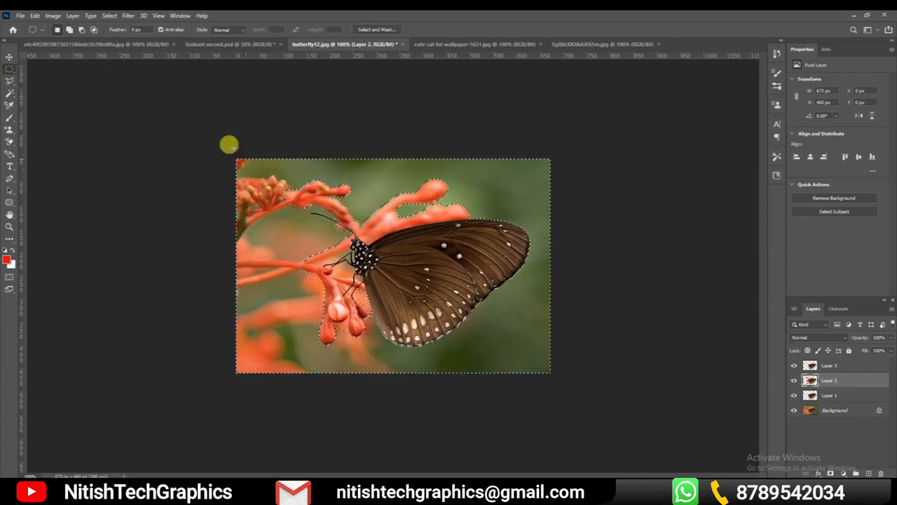
drag(274, 169, 372, 239)
drag(276, 223, 326, 306)
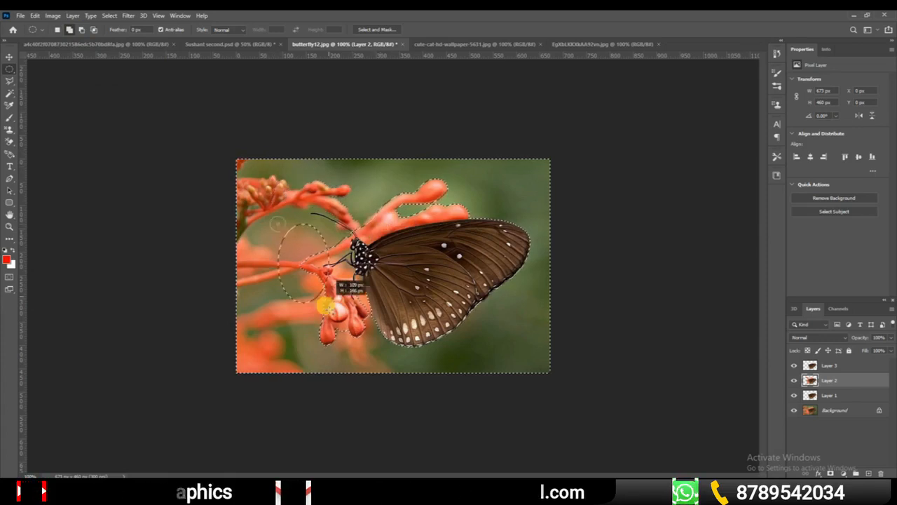
mouse_move(353, 337)
mouse_down()
mouse_move(346, 312)
mouse_move(366, 329)
mouse_up()
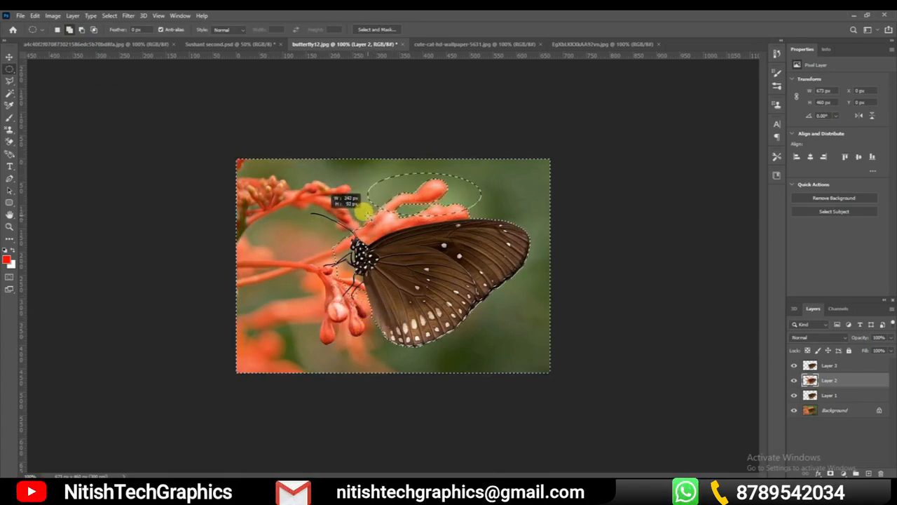
drag(383, 205, 402, 220)
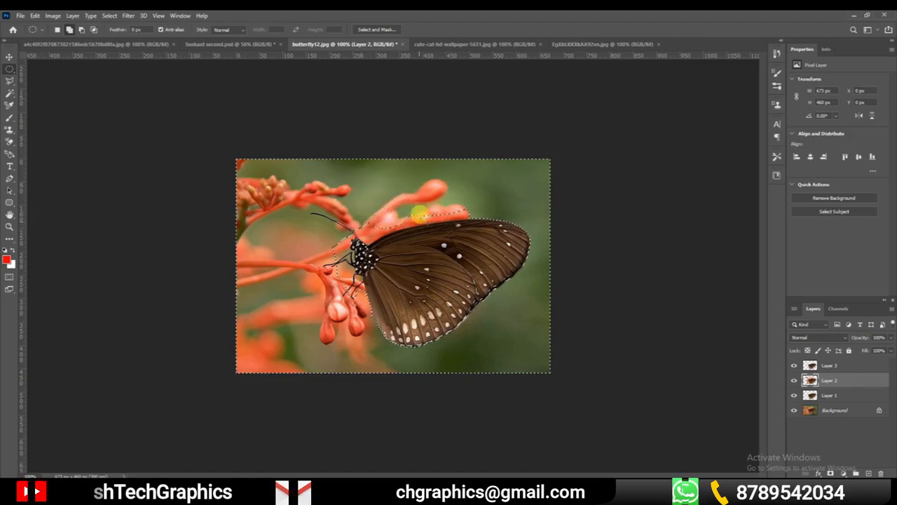
click(11, 93)
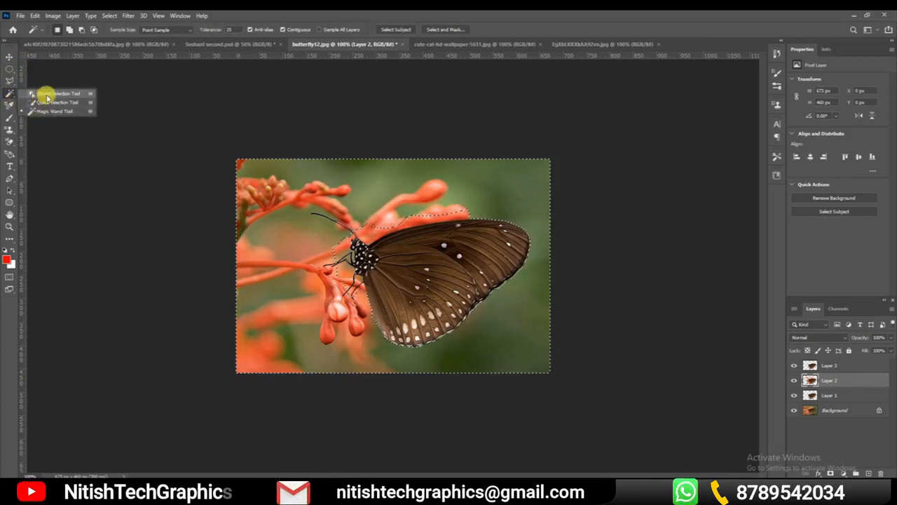
click(9, 70)
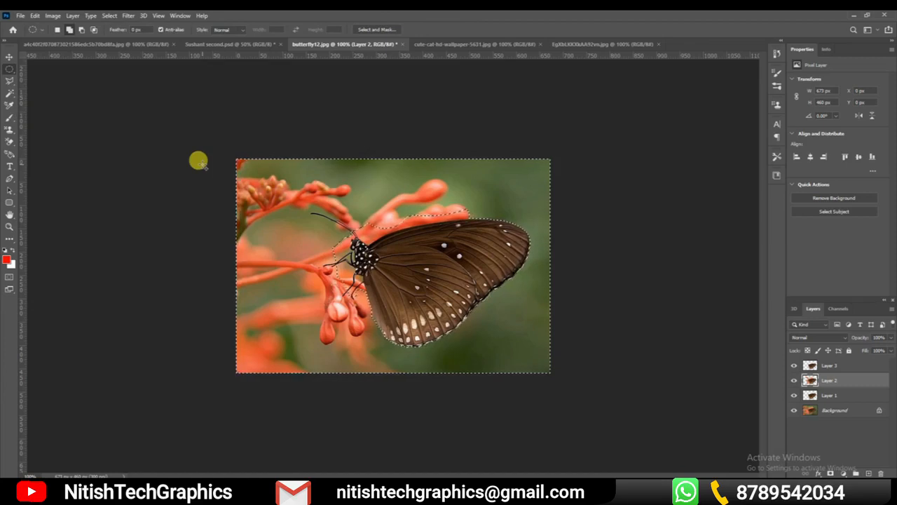
click(325, 208)
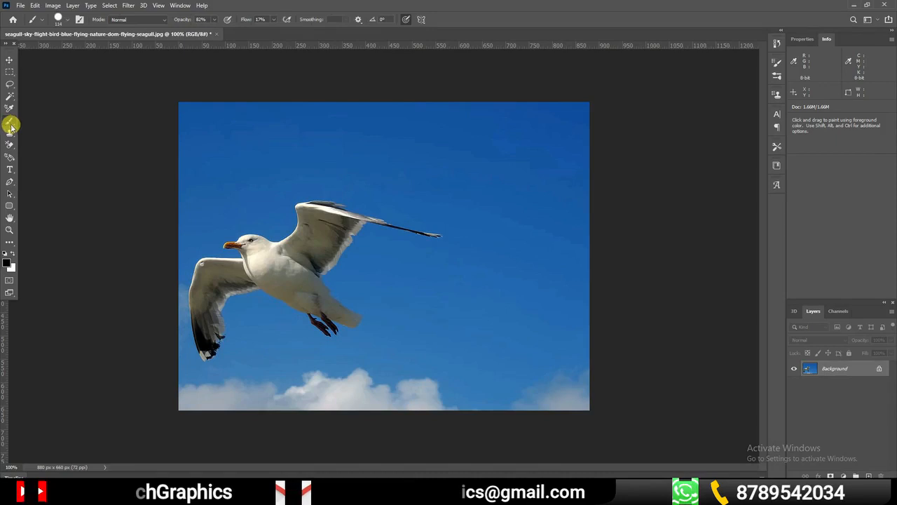
Choose the Brush tool, reduce its size to 50 px and dab black on the sky near the photo's upper-right corner
right_click(10, 126)
click(52, 120)
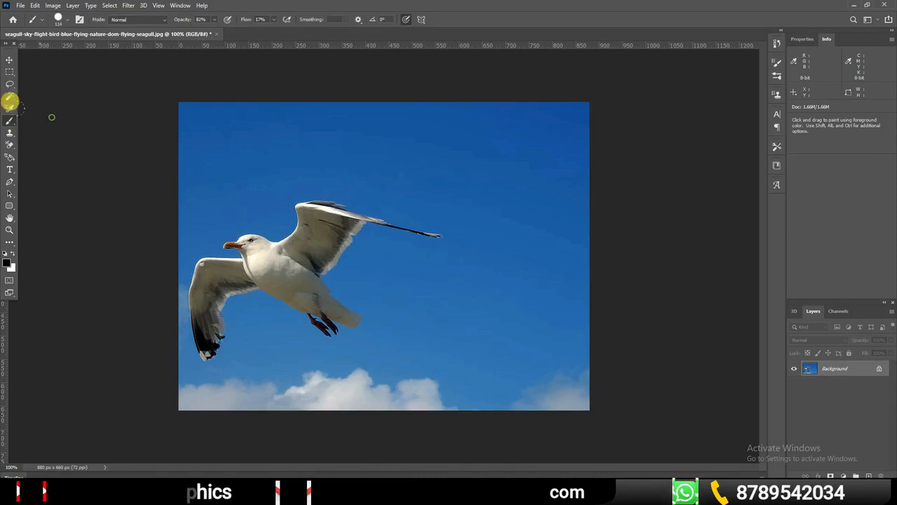
right_click(15, 126)
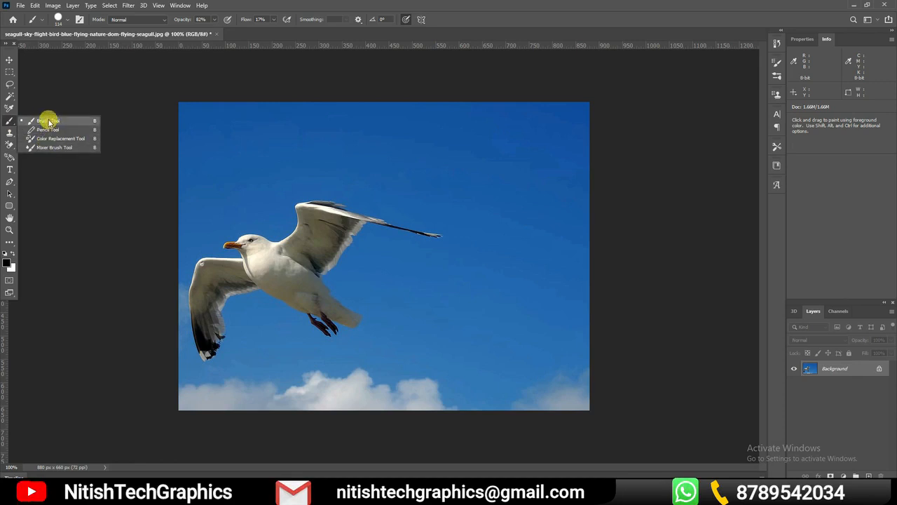
click(42, 123)
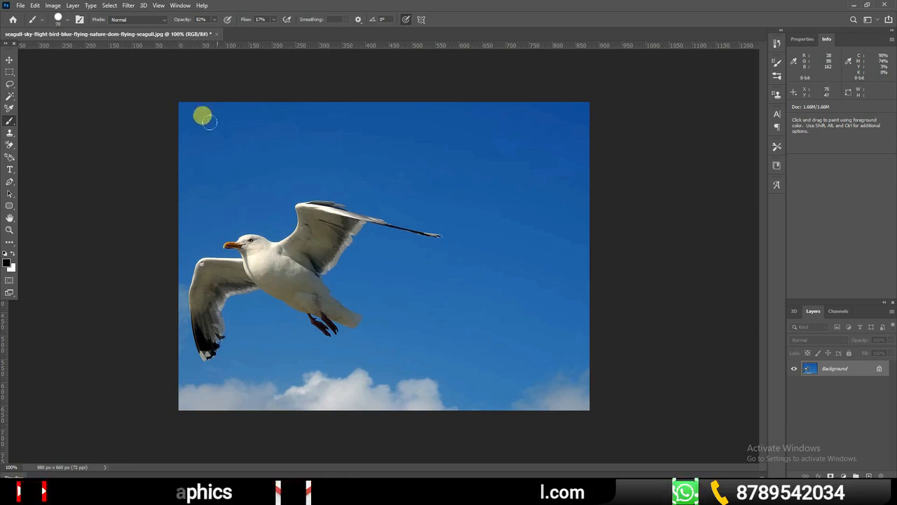
mouse_move(76, 54)
mouse_down()
mouse_move(89, 53)
mouse_move(74, 52)
mouse_up()
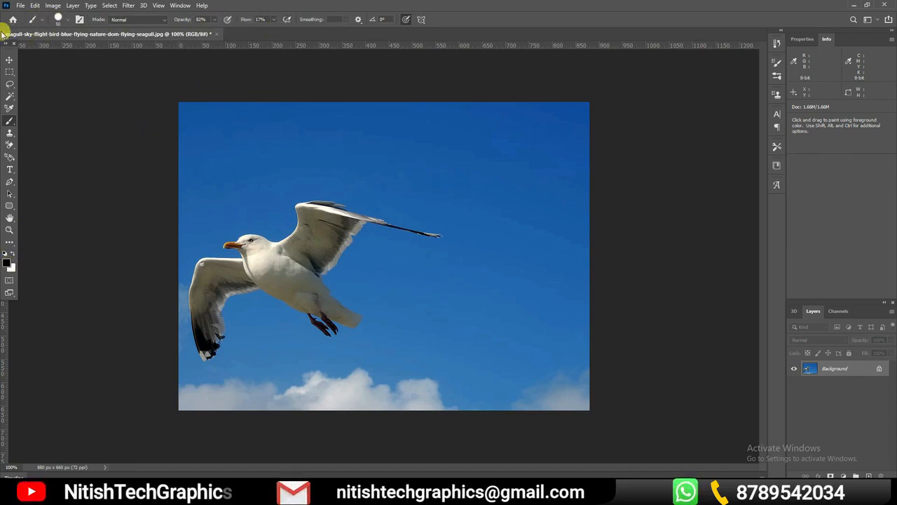
click(68, 19)
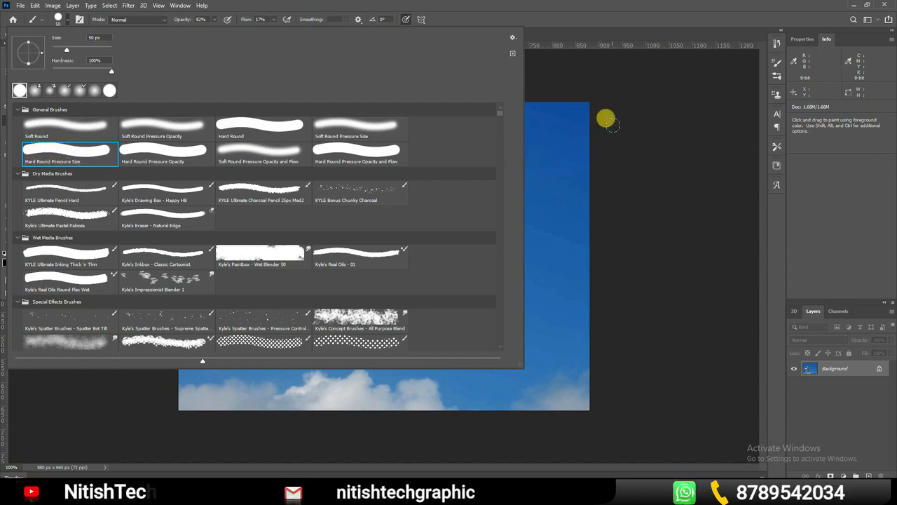
click(572, 114)
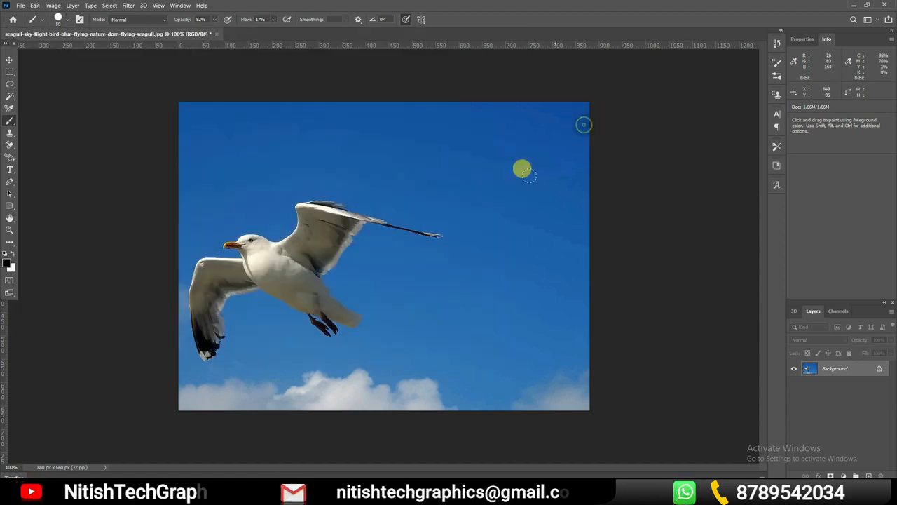
Set the foreground colour to pure red, ff0000
click(9, 264)
drag(496, 166, 600, 64)
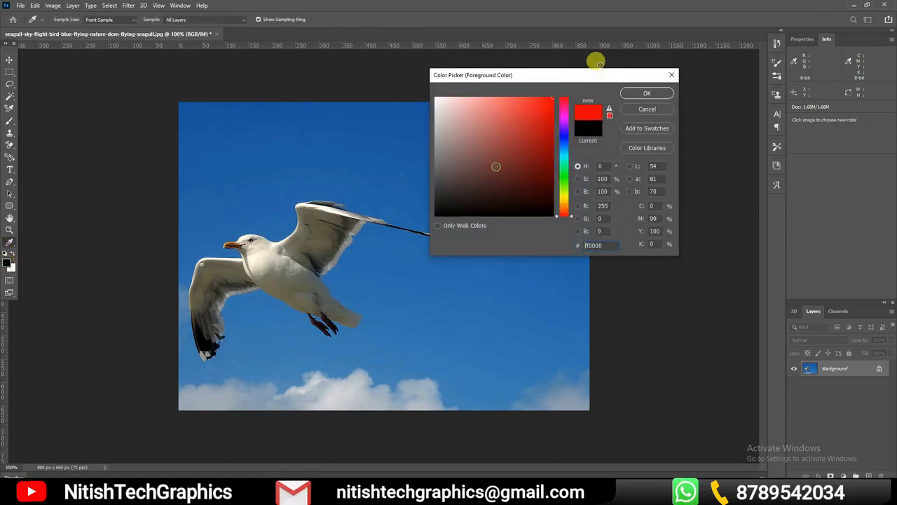
click(650, 92)
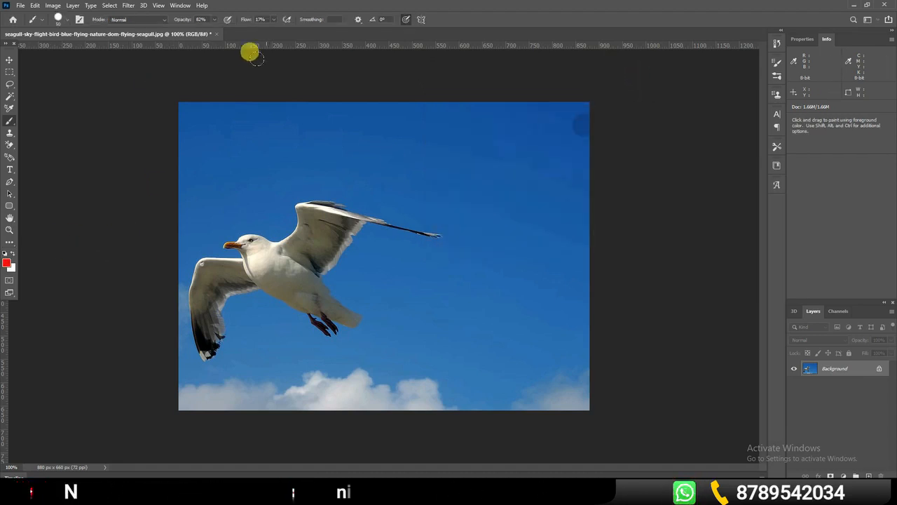
With the brush at 100% opacity and 100% flow, paint solid red across the sky along the photo's upper edge
drag(182, 22, 214, 20)
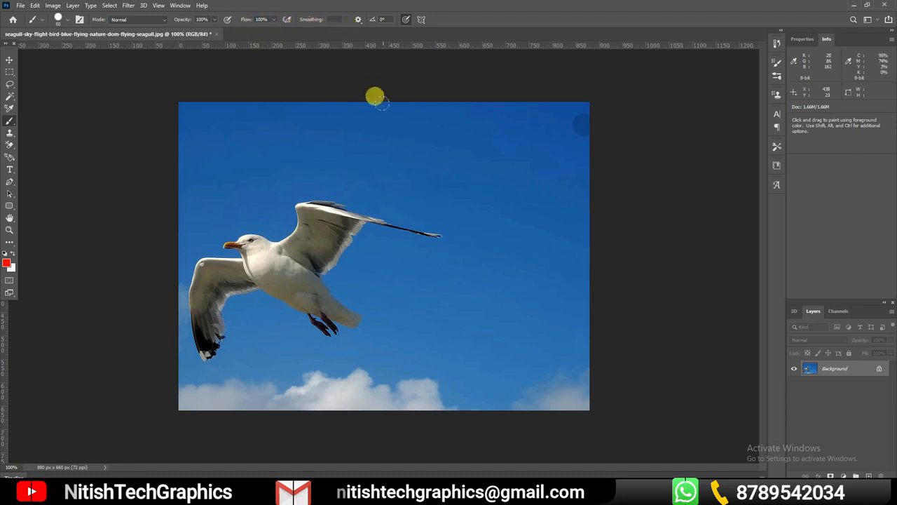
drag(176, 103, 324, 105)
mouse_move(266, 94)
mouse_down()
mouse_move(531, 106)
mouse_move(168, 120)
mouse_move(460, 129)
mouse_move(162, 151)
mouse_move(413, 144)
mouse_up()
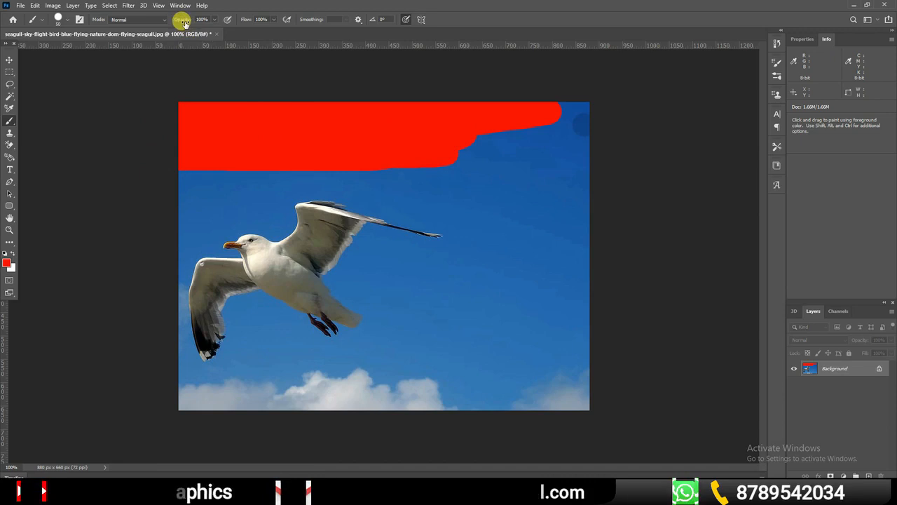
Lower the brush opacity to 59% and paint translucent red strokes above the seagull and overlapping strokes beside its wing tip
drag(190, 26, 181, 22)
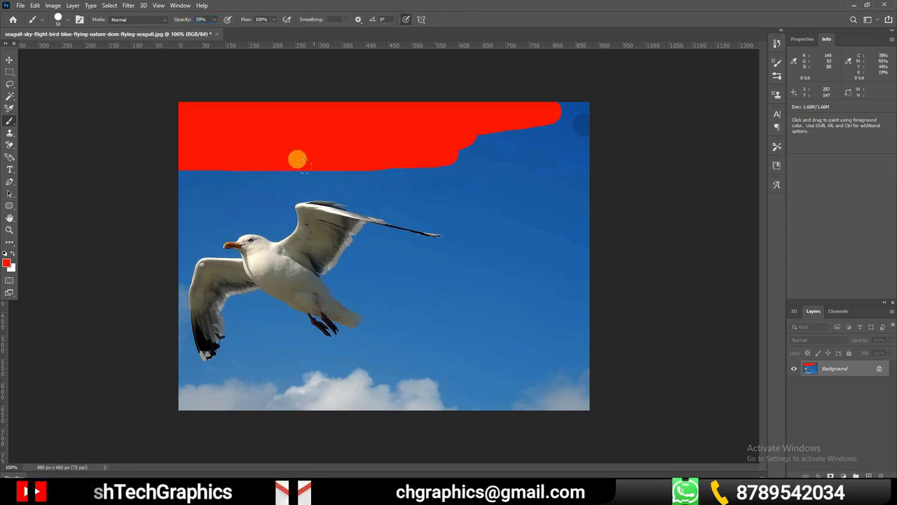
drag(181, 182, 423, 177)
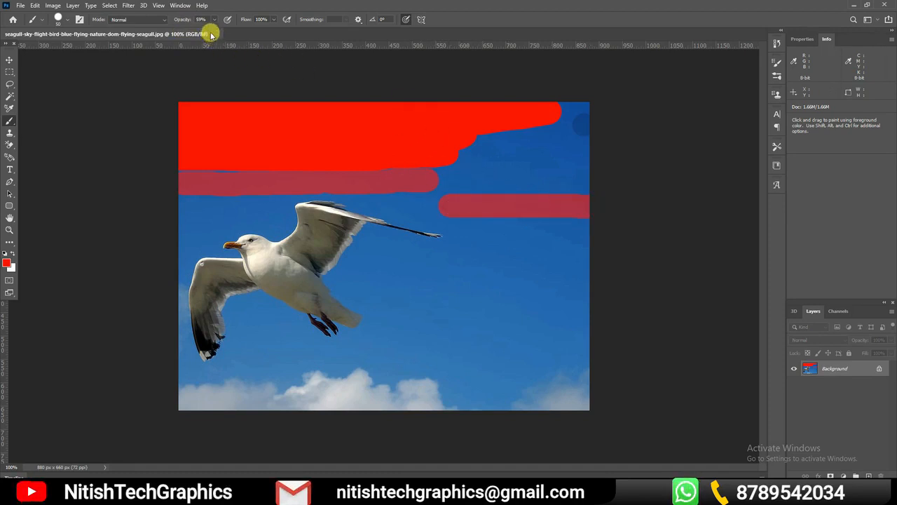
mouse_move(444, 215)
mouse_down()
mouse_move(584, 226)
mouse_move(581, 216)
mouse_move(459, 211)
mouse_move(573, 208)
mouse_move(418, 199)
mouse_up()
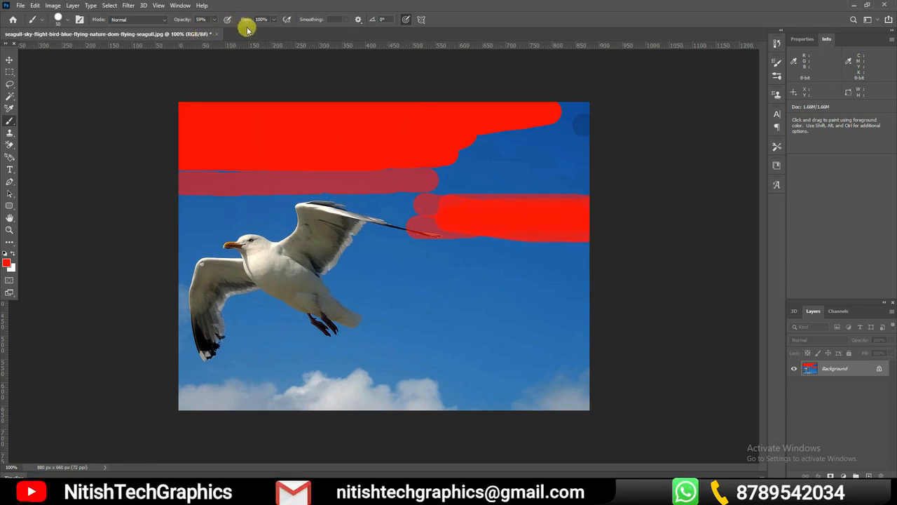
Set the brush flow to 50% and paint a red stroke in the sky behind the seagull, and another at 100% opacity below it
drag(239, 27, 223, 34)
mouse_move(435, 291)
mouse_down()
mouse_move(575, 287)
mouse_move(585, 296)
mouse_up()
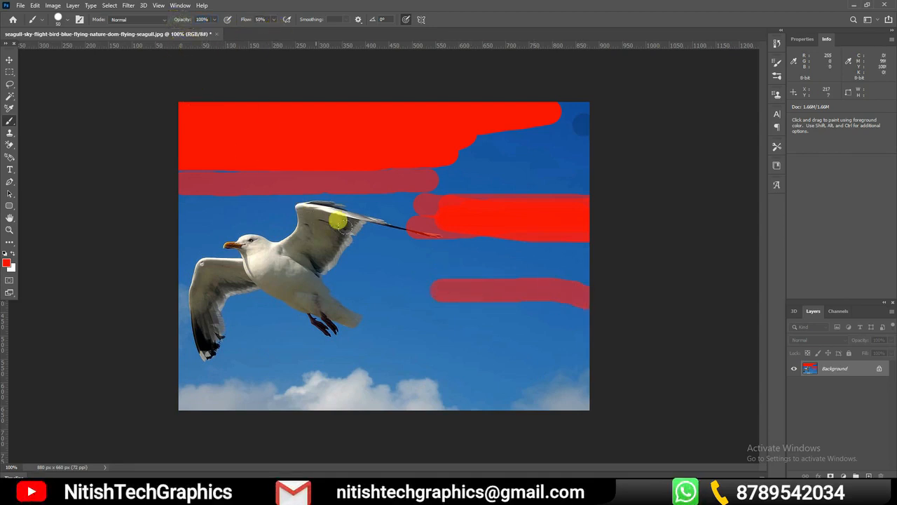
drag(377, 332, 586, 333)
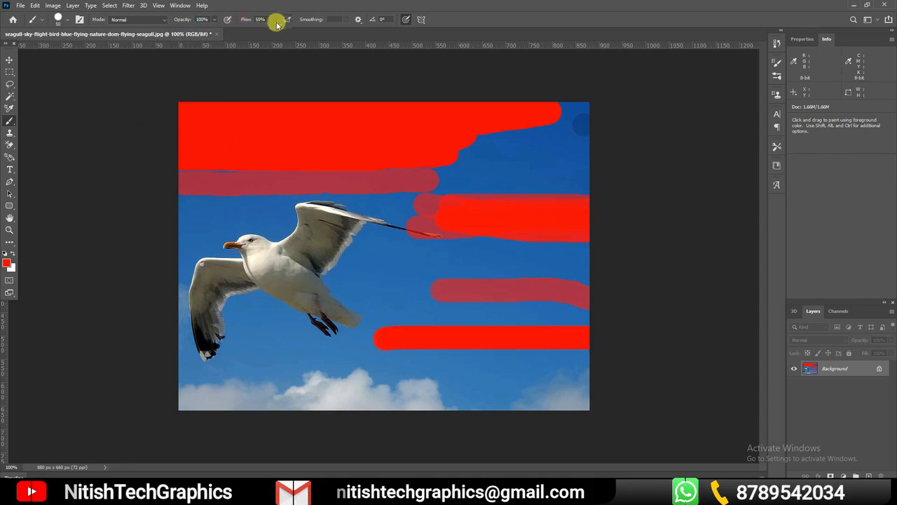
Lower the brush opacity to 34% and paint faint red strokes over the seagull's raised wing and the sky above it
drag(180, 24, 166, 30)
drag(426, 202, 259, 244)
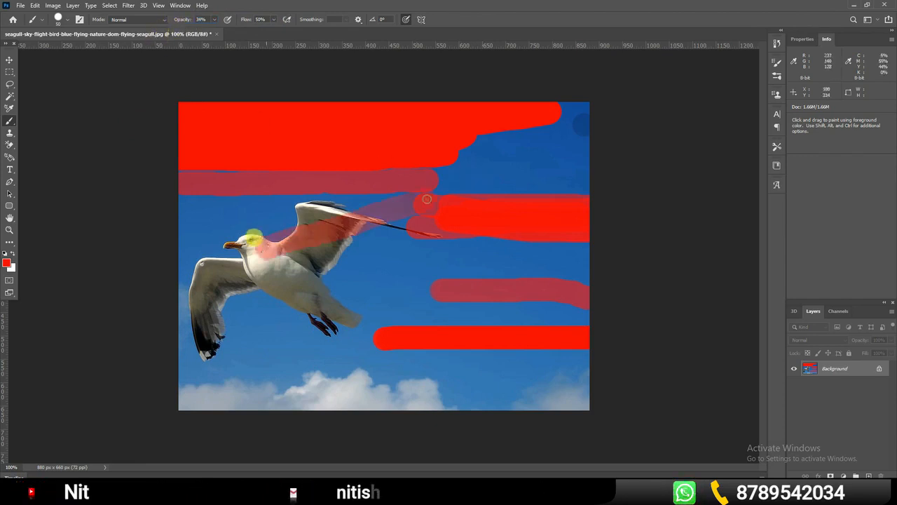
drag(204, 209, 282, 211)
drag(158, 201, 344, 200)
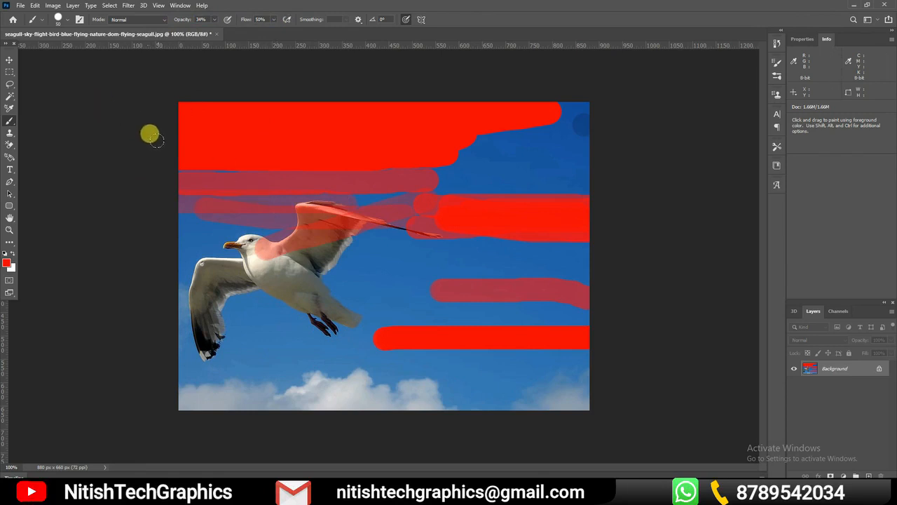
Switch to the Soft Round brush preset and paint a faint stroke in the sky above and beyond the raised wing tip
click(67, 20)
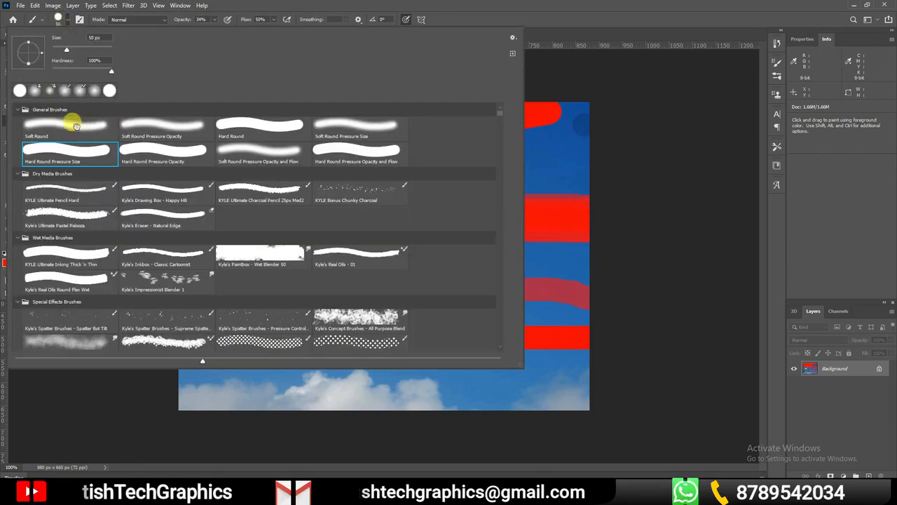
click(71, 128)
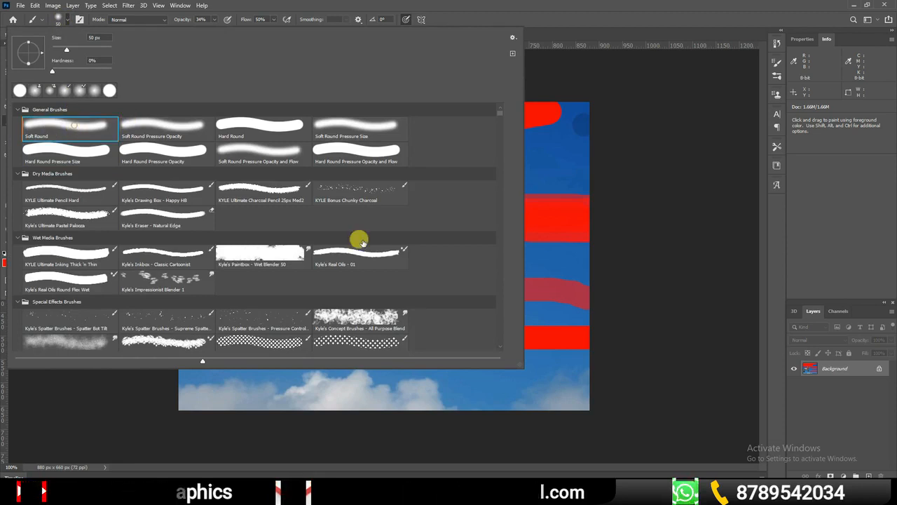
click(553, 170)
drag(571, 169, 443, 177)
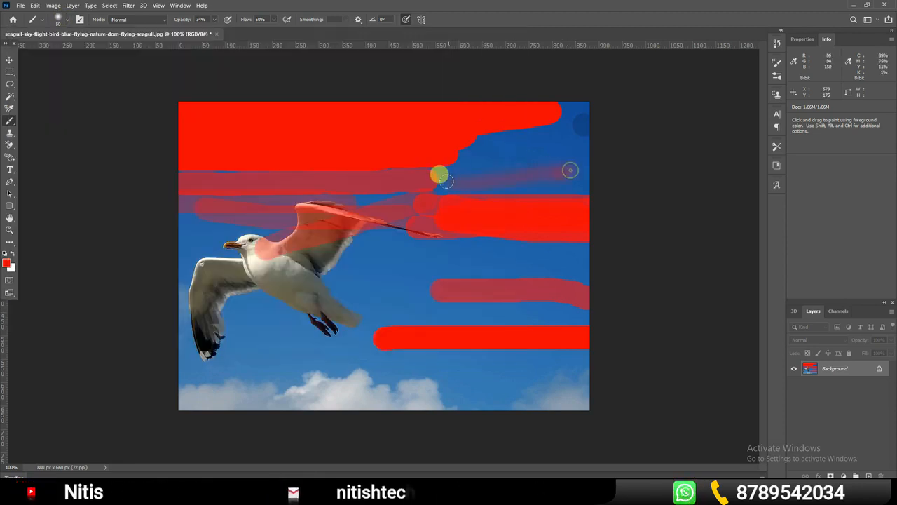
Restore brush opacity and flow to 100% and paint soft-edged red strokes above the clouds and across the seagull's body and wings
drag(180, 21, 378, 20)
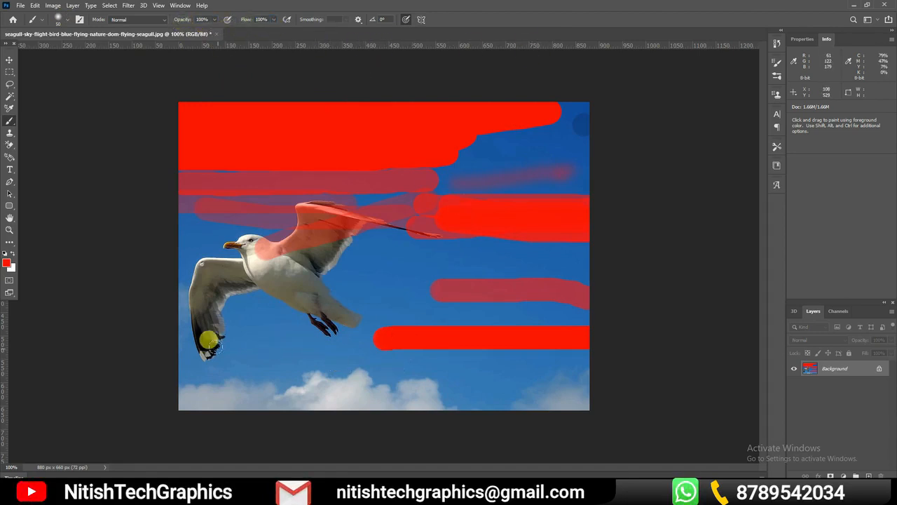
drag(250, 363, 602, 377)
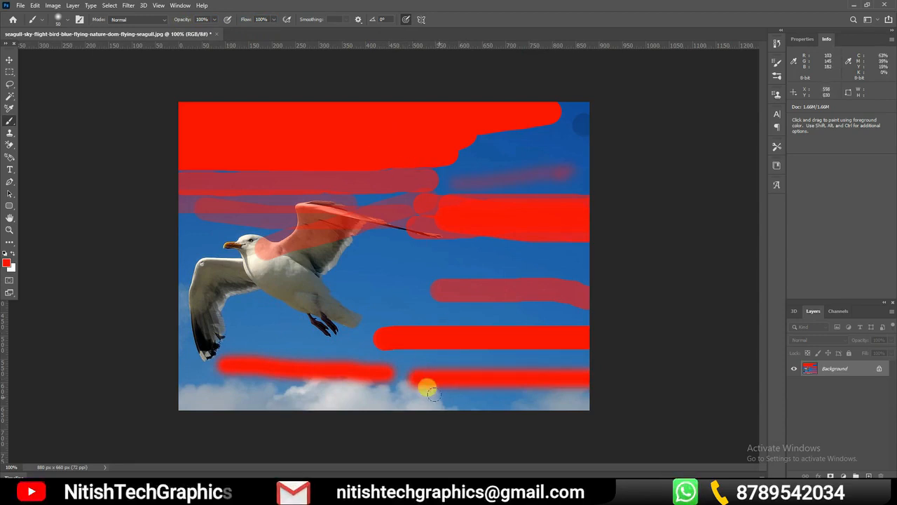
drag(382, 328, 211, 342)
drag(225, 288, 341, 284)
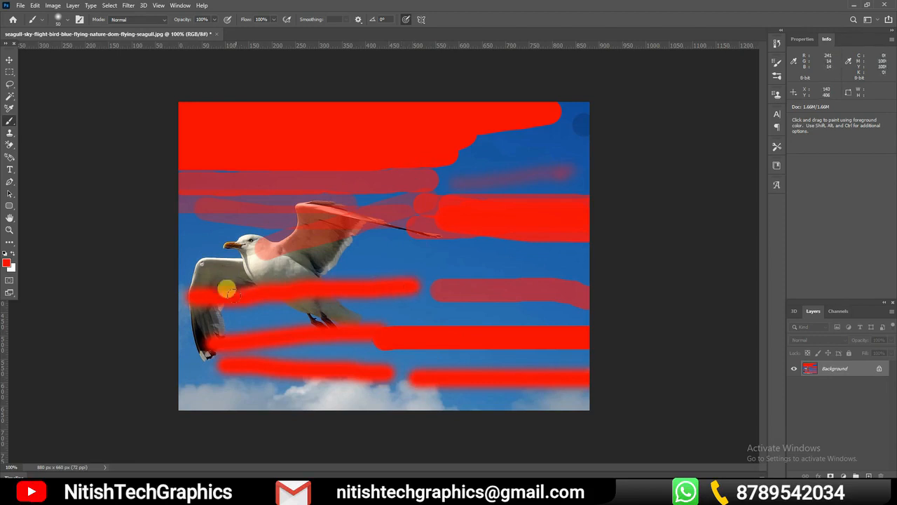
drag(346, 291, 382, 285)
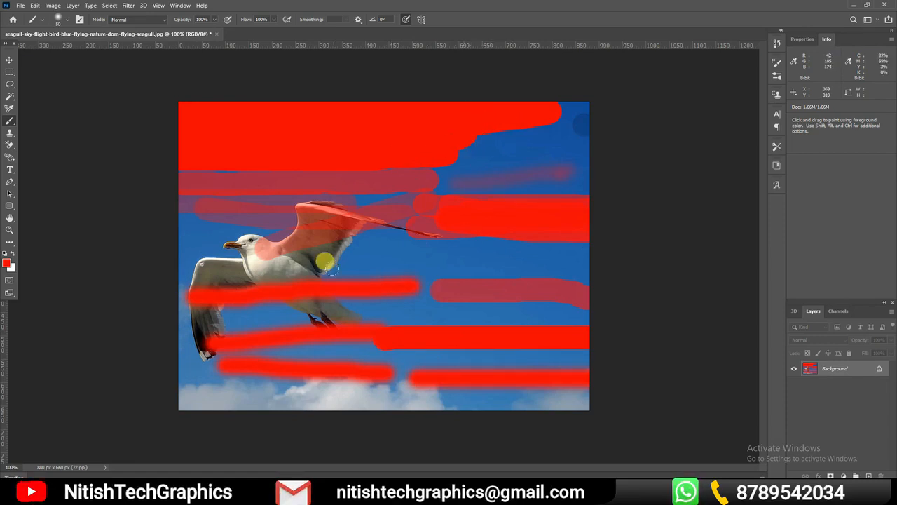
drag(173, 270, 453, 279)
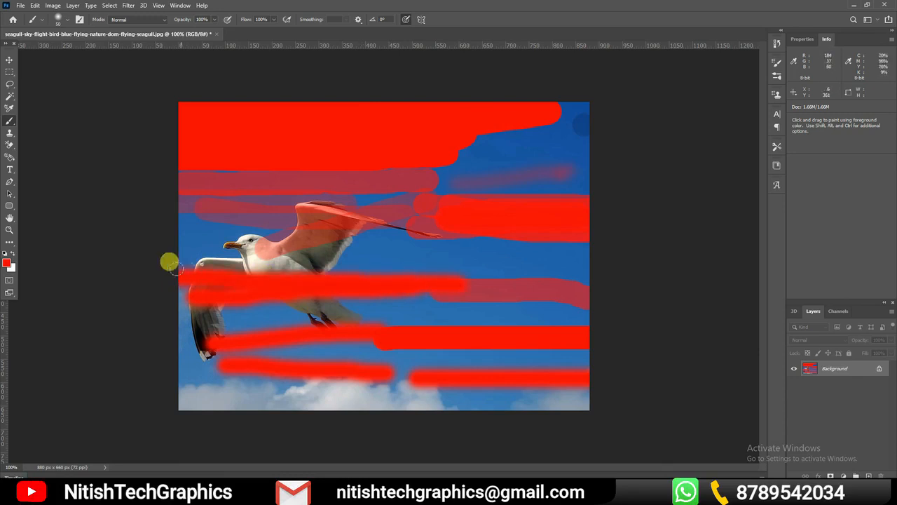
drag(164, 261, 440, 265)
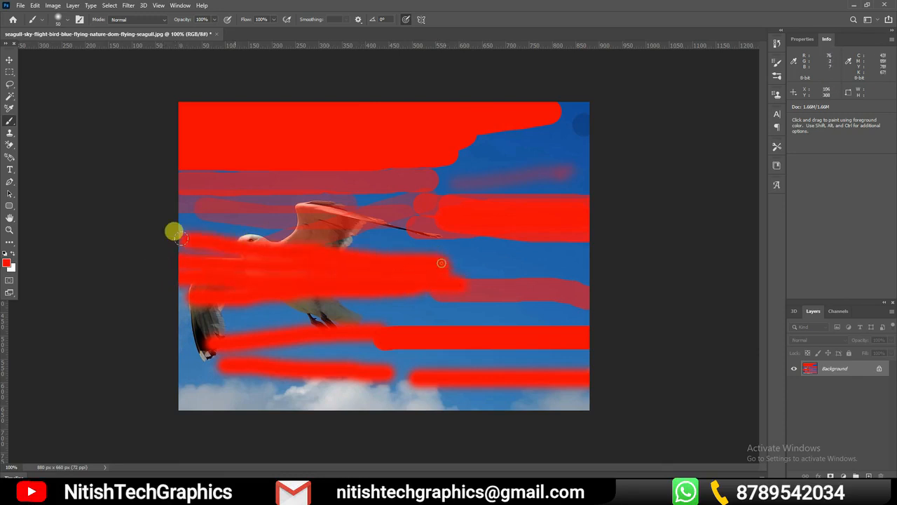
drag(166, 217, 399, 242)
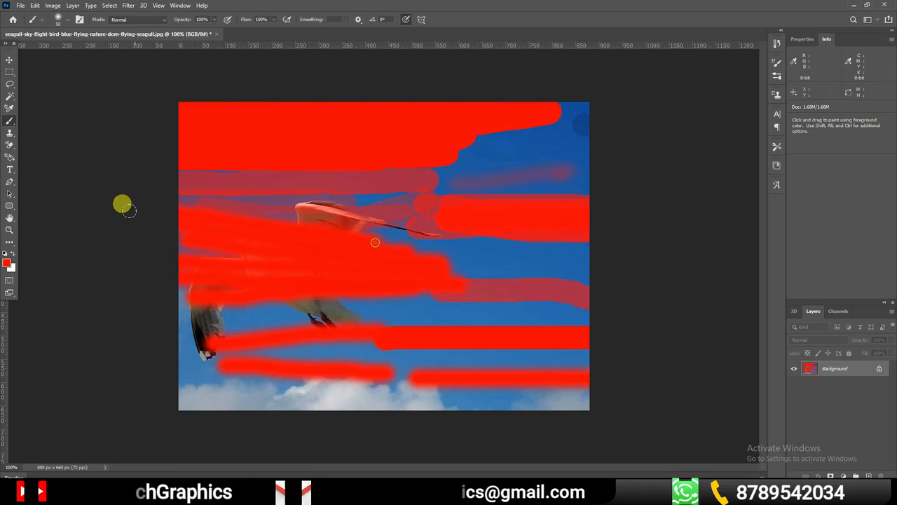
drag(154, 194, 332, 206)
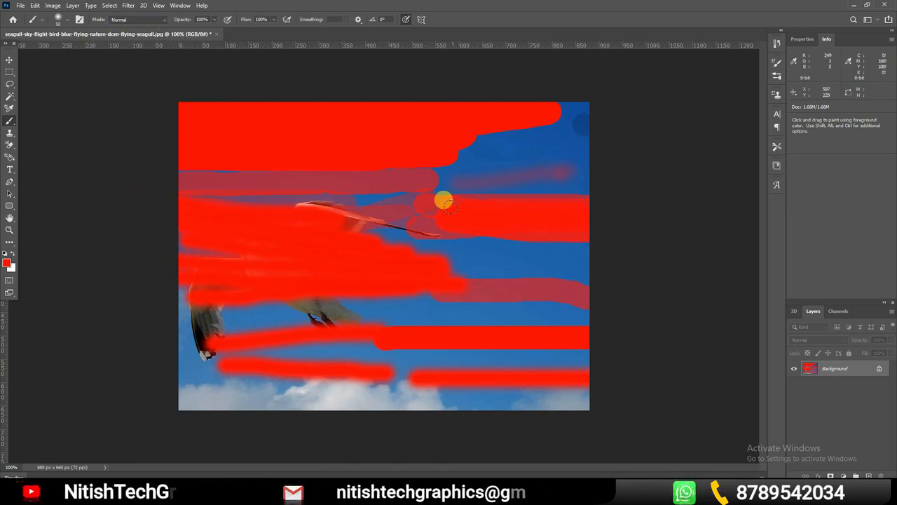
Undo the brush strokes back to the first short red stroke along the photo's upper edge
key(ctrl+z)
key(ctrl+z)
key(ctrl+z)
key(ctrl+z)
key(ctrl+z)
key(ctrl+z)
key(ctrl+z)
key(ctrl+z)
key(ctrl+z)
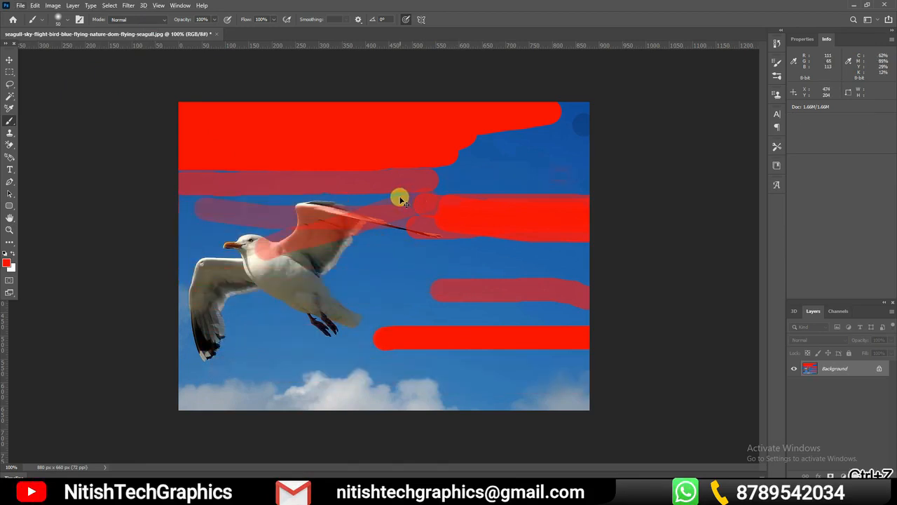
key(ctrl+z)
key(ctrl+z)
key(ctrl+z)
key(ctrl+z)
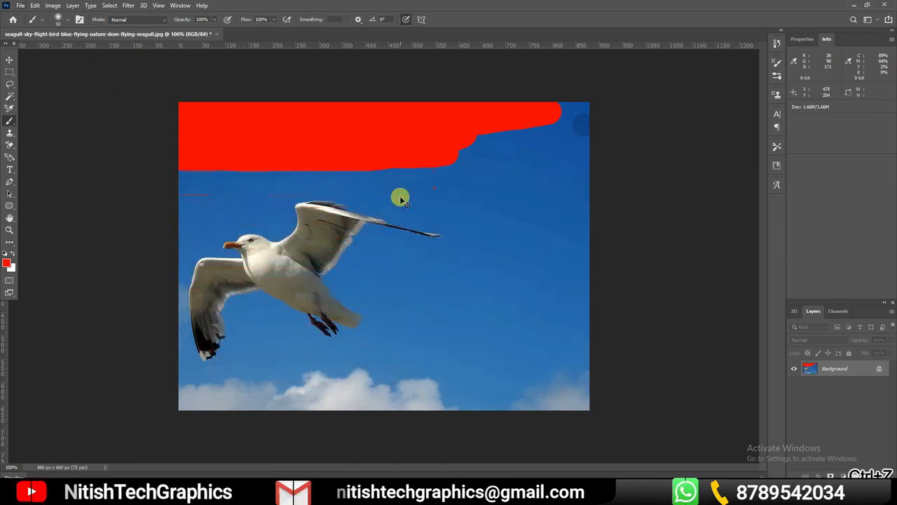
key(ctrl+z)
key(ctrl+z)
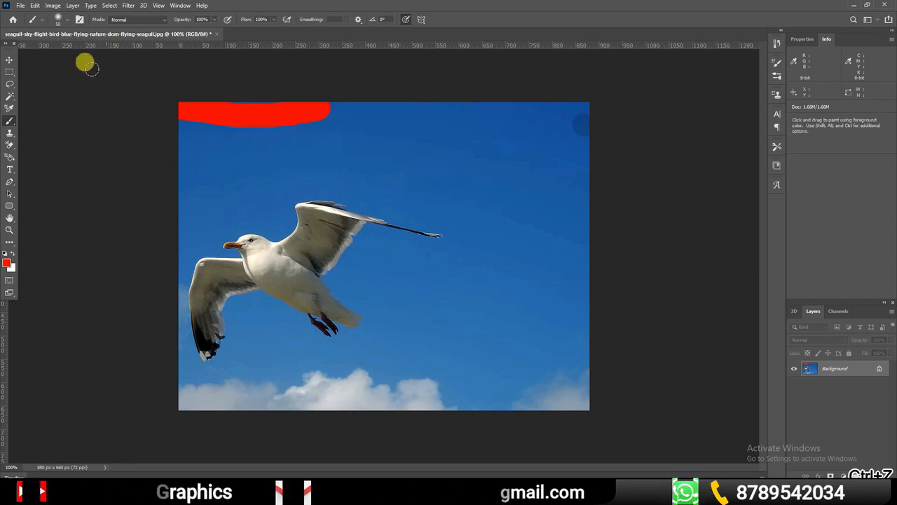
Choose the Kyle's Ultimate Pastel Palooza brush preset and paint a rough-edged red ring over the sky around the raised wing tip
click(58, 19)
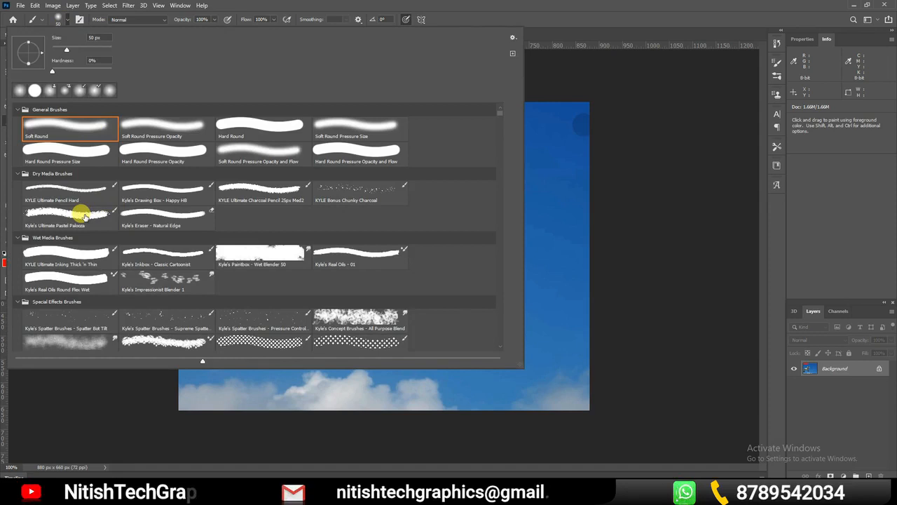
scroll(188, 238, down, 1)
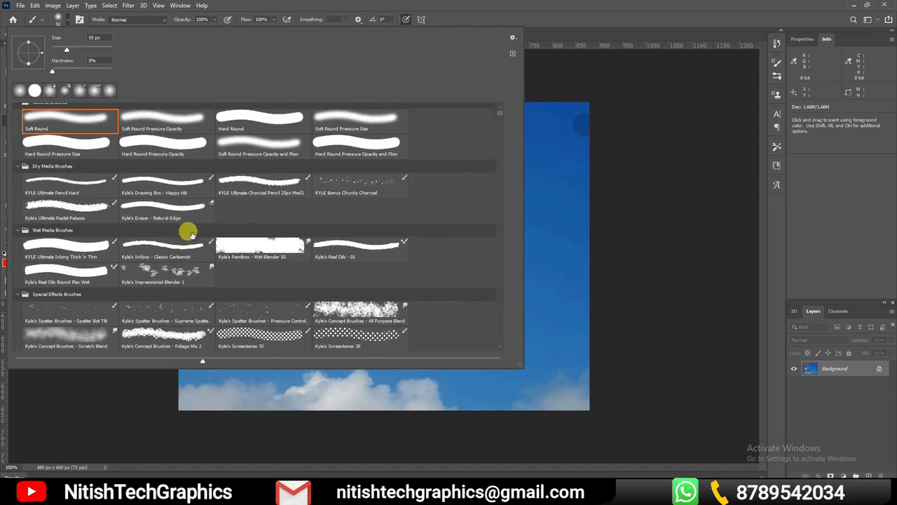
click(84, 207)
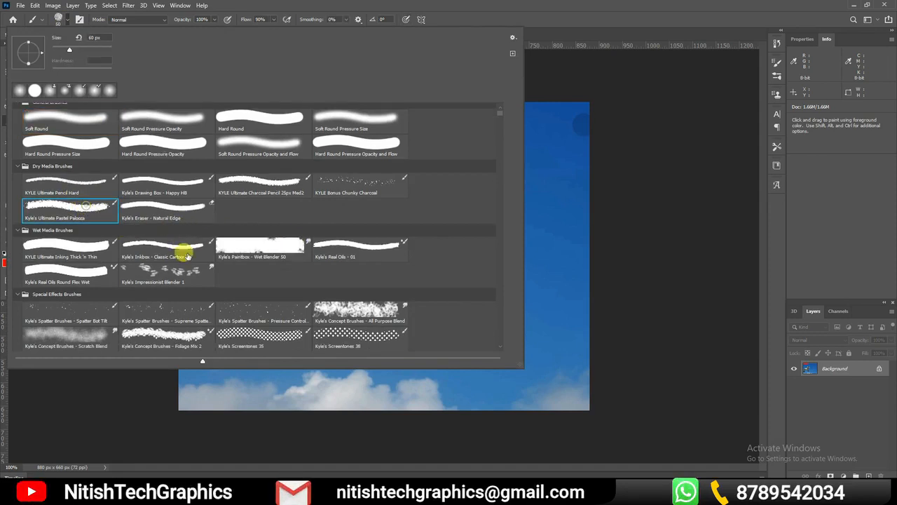
click(552, 241)
click(466, 189)
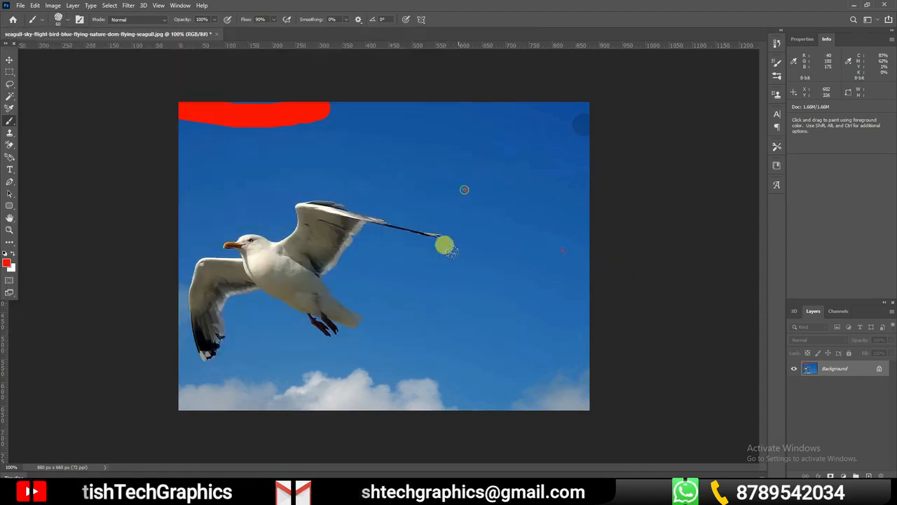
click(459, 259)
click(330, 164)
click(322, 281)
click(454, 327)
drag(382, 216, 364, 222)
drag(330, 258, 385, 214)
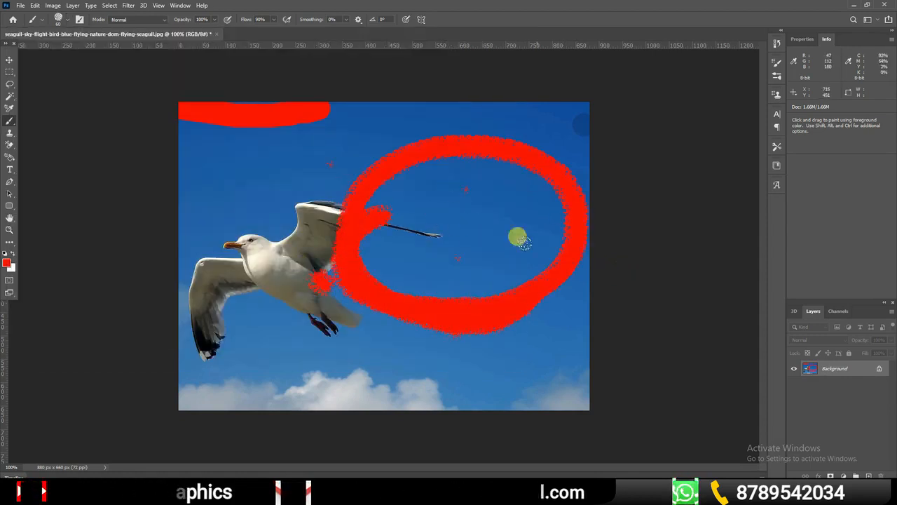
Paint more rough-edged red strokes from the ring down to the clouds and diagonally across the seagull's head and body
drag(482, 321, 419, 413)
mouse_move(240, 167)
mouse_down()
mouse_move(306, 316)
mouse_move(324, 335)
mouse_up()
drag(232, 338, 258, 360)
click(351, 371)
click(385, 374)
drag(223, 198, 241, 254)
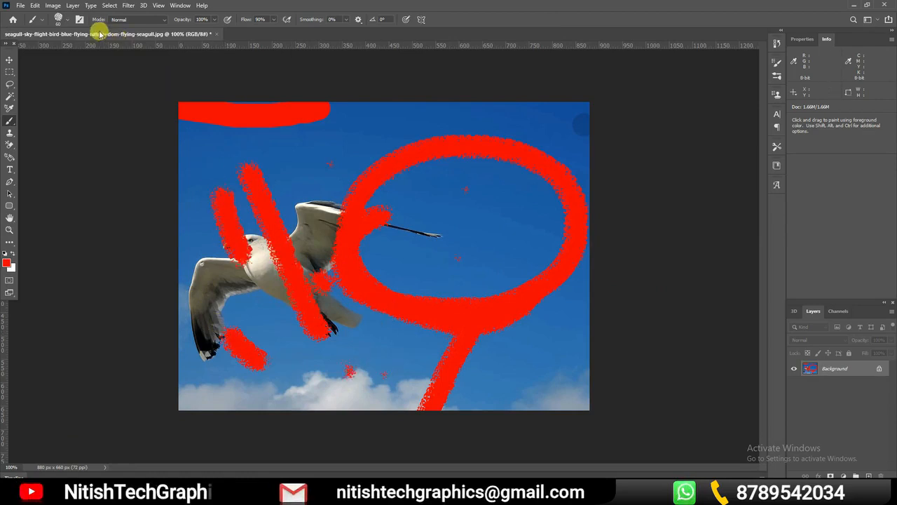
Choose the unnamed 500 px scattered brush preset beside S-PaintChips_01 6 and stamp irregular red marks across the sky
click(61, 19)
scroll(240, 304, down, 3)
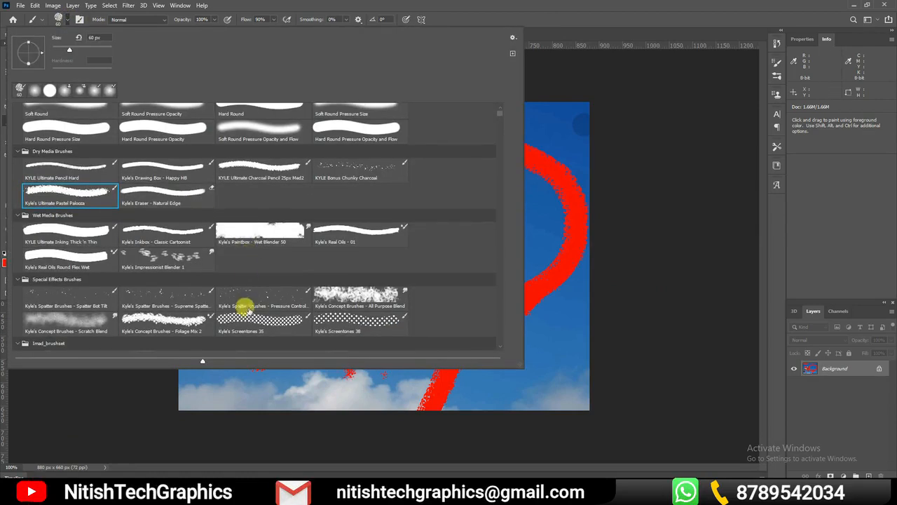
drag(503, 117, 488, 217)
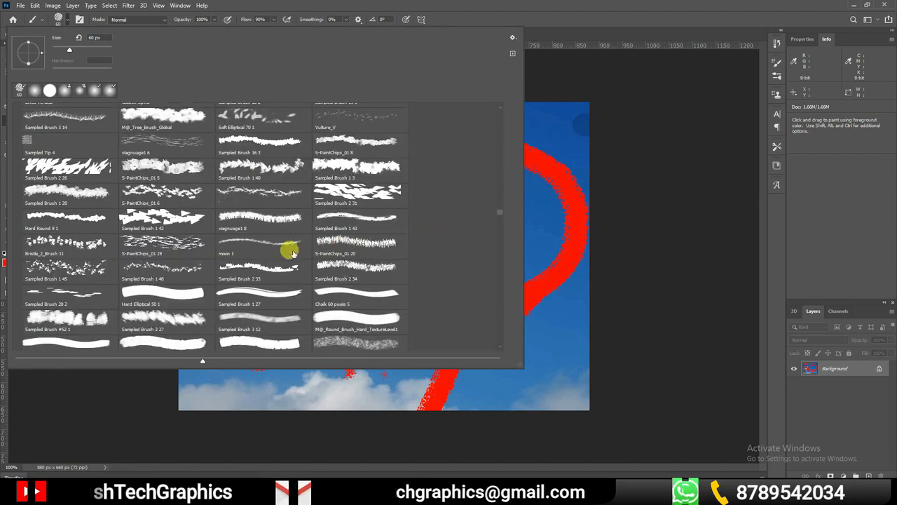
click(242, 191)
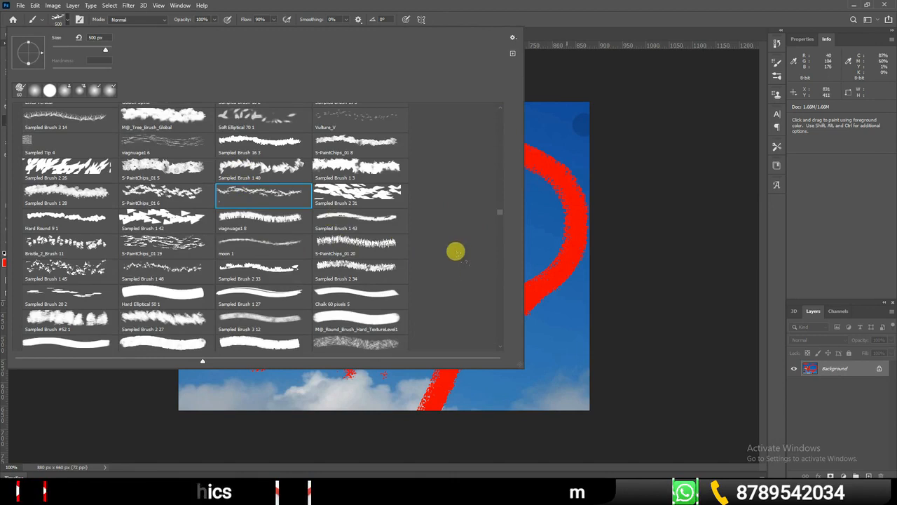
key(Return)
click(445, 281)
click(316, 124)
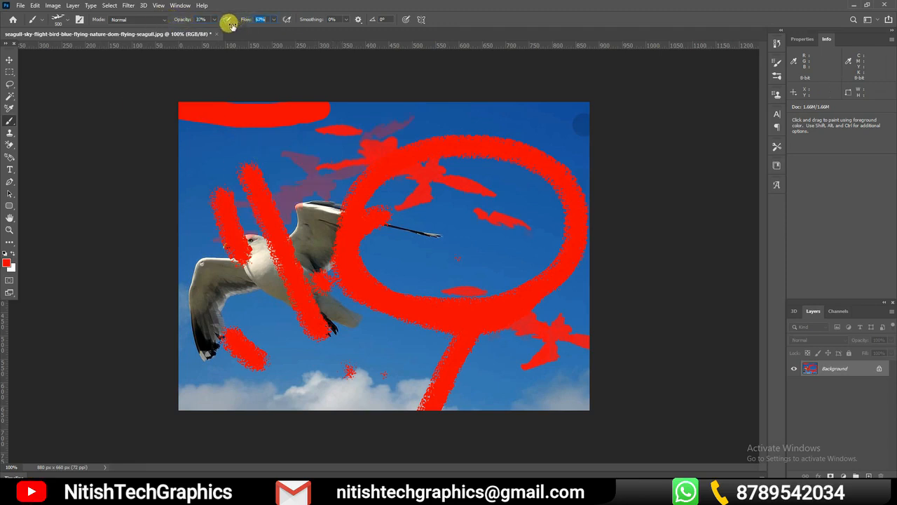
Paint faint scattered marks across the sky at 37% opacity and 55% flow, then undo the marks made with this preset
click(98, 138)
click(384, 163)
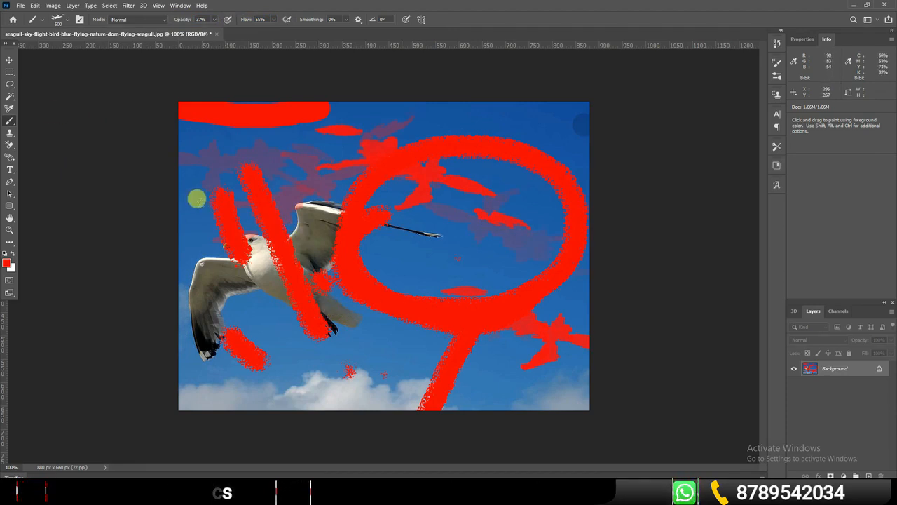
key(ctrl+z)
key(ctrl+z)
key(ctrl+z)
key(ctrl+z)
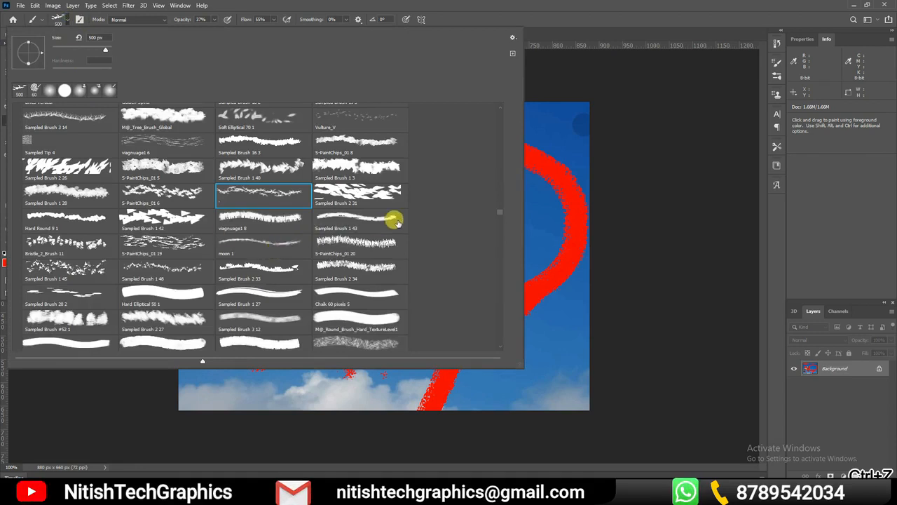
Browse the brush presets, open the brush import dialog and select the Imad_brushset file, then cancel without loading it
scroll(397, 222, down, 1)
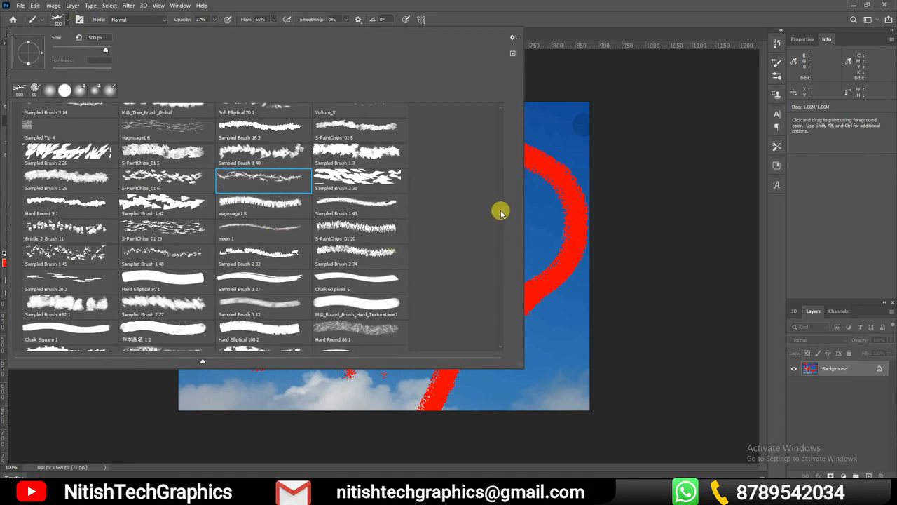
scroll(500, 213, down, 15)
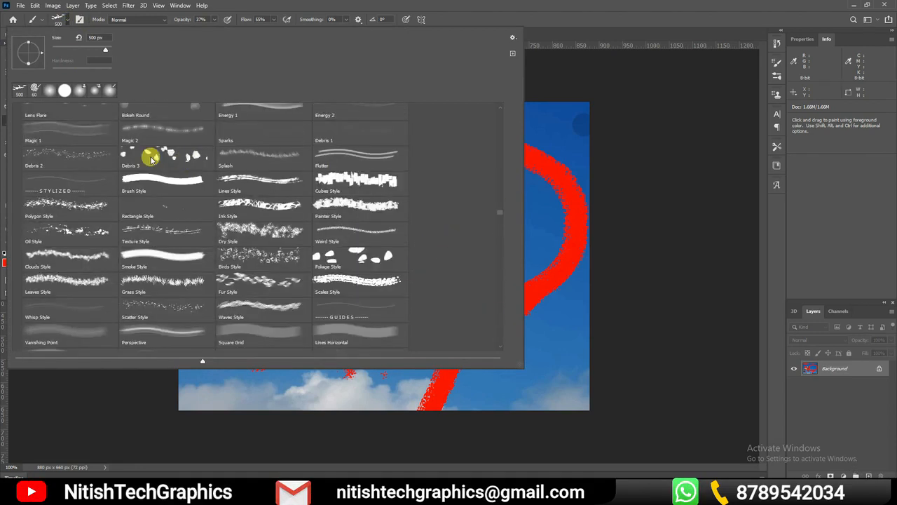
scroll(151, 159, down, 5)
scroll(395, 156, down, 6)
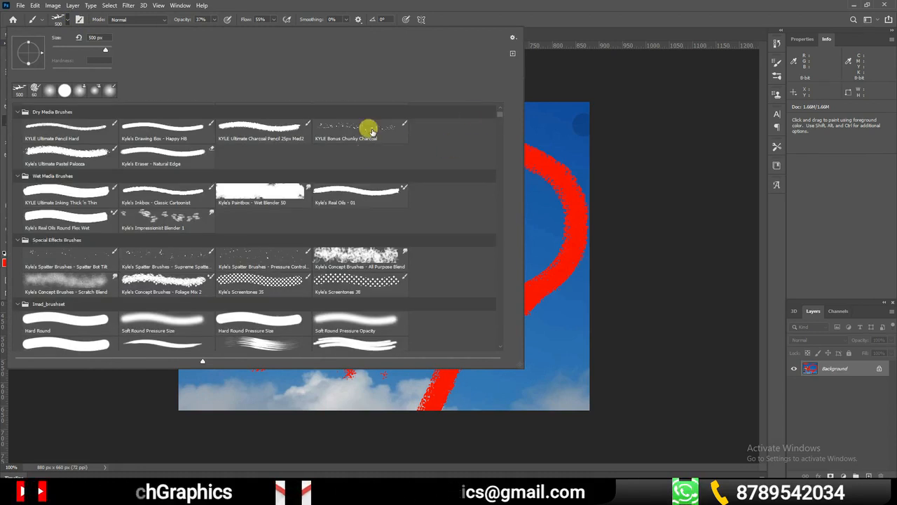
click(512, 37)
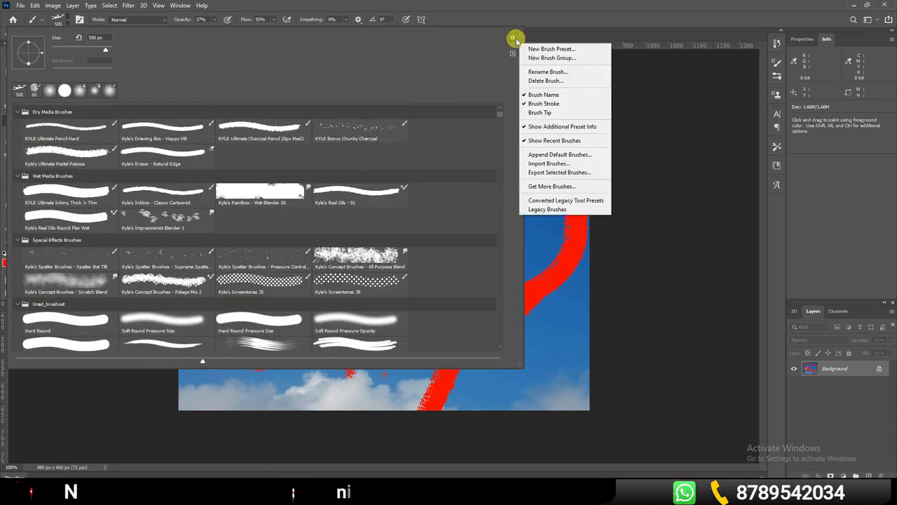
click(513, 37)
click(514, 37)
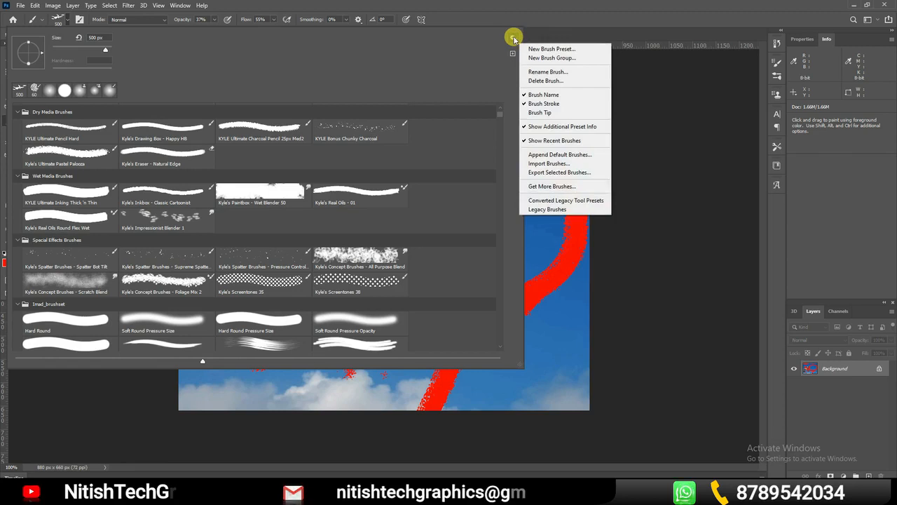
click(531, 163)
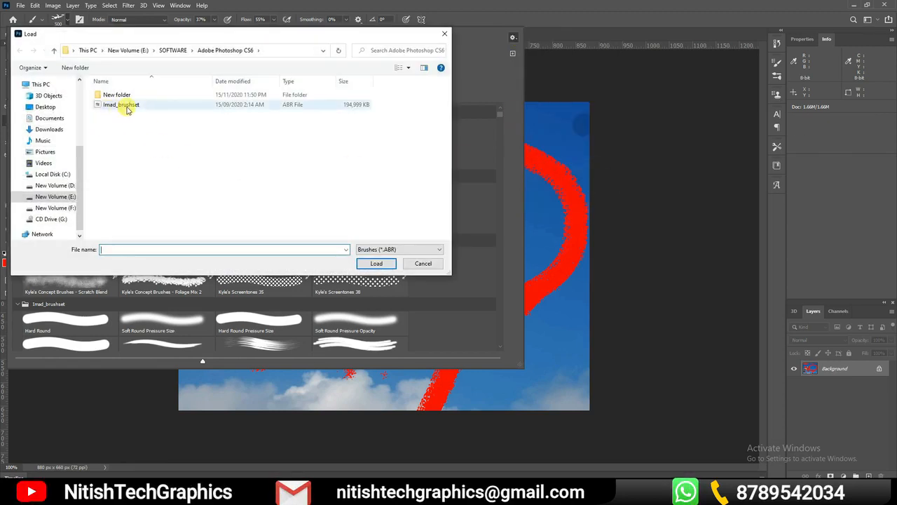
click(144, 112)
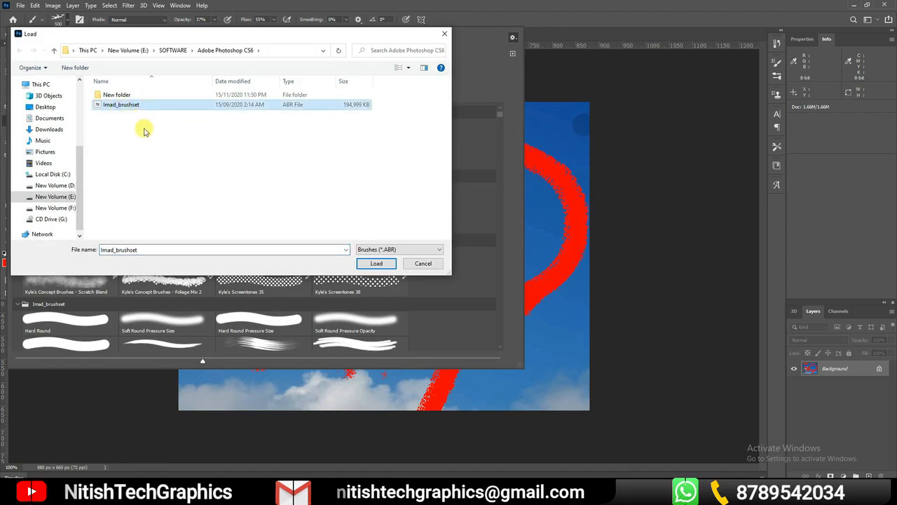
click(414, 265)
Choose the 404 px Sampled Brush 14 7 preset and paint thin, scratch-like red strokes over the sky and seagull
scroll(497, 304, down, 15)
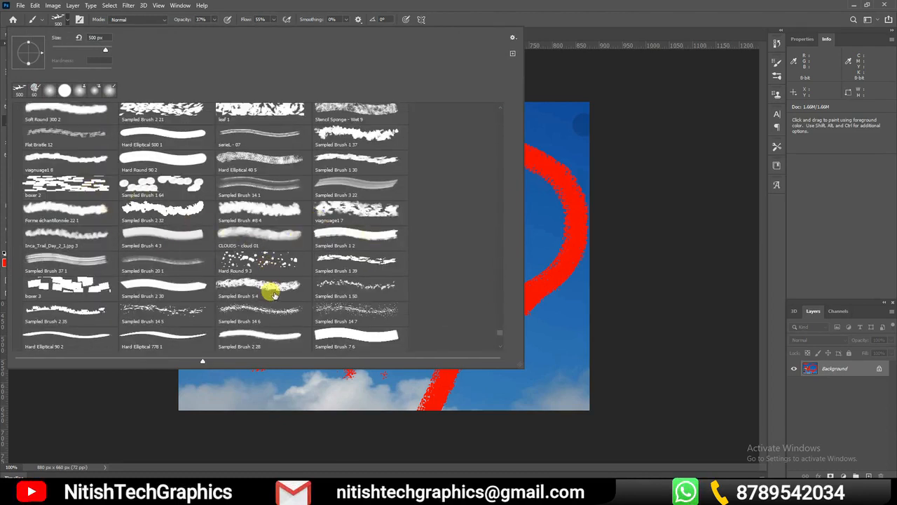
click(355, 318)
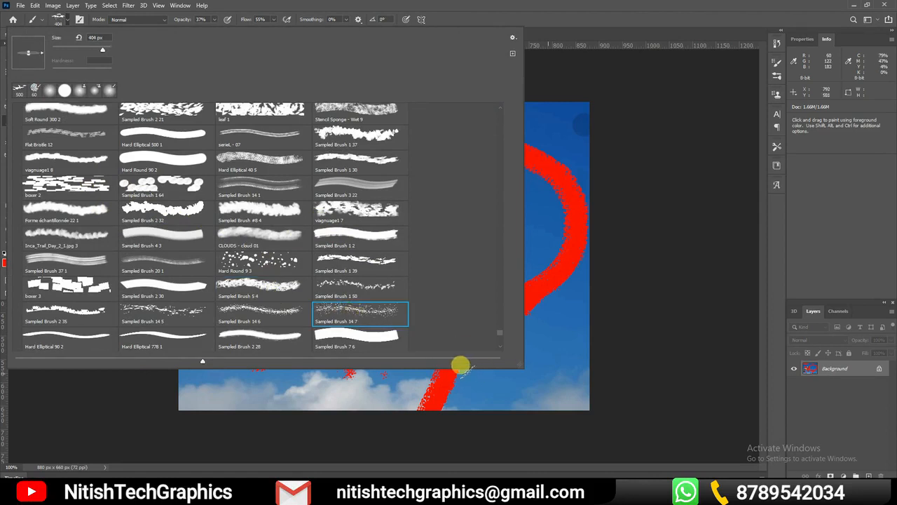
click(462, 368)
drag(363, 218, 391, 158)
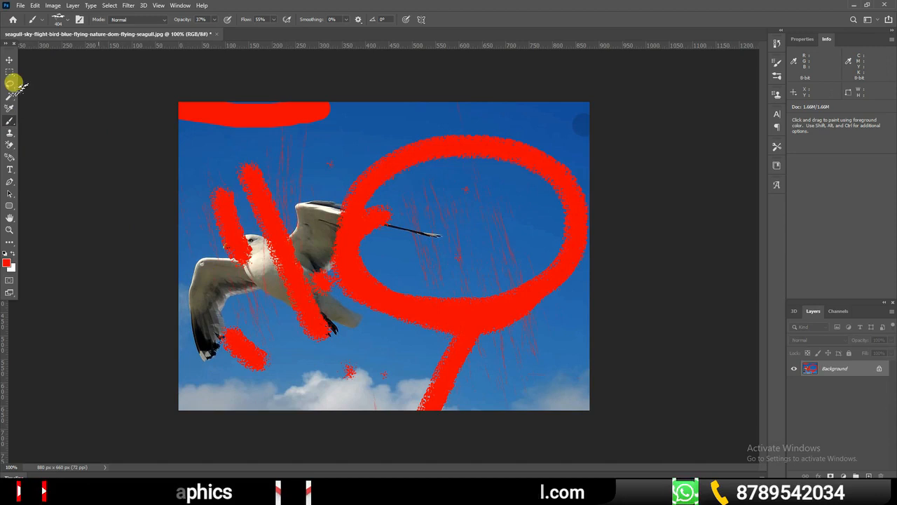
click(69, 21)
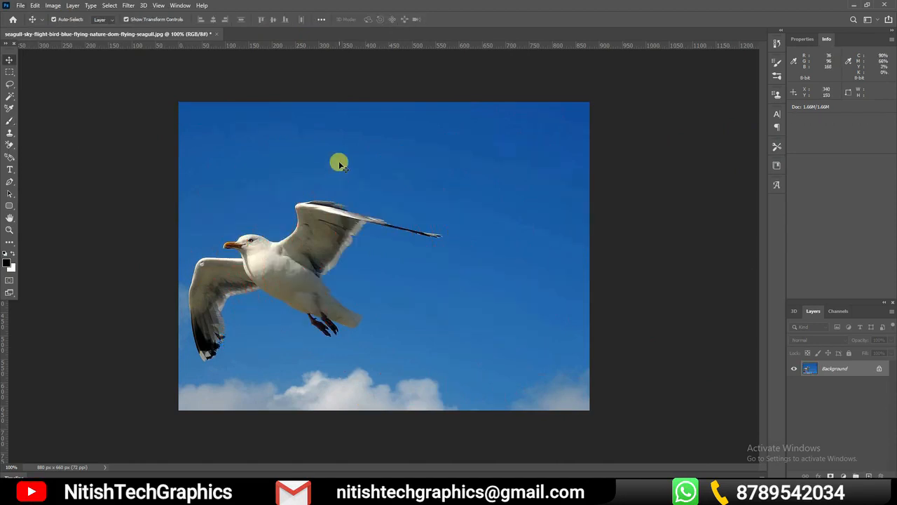
Duplicate the Background layer and hide the original
drag(857, 367, 869, 475)
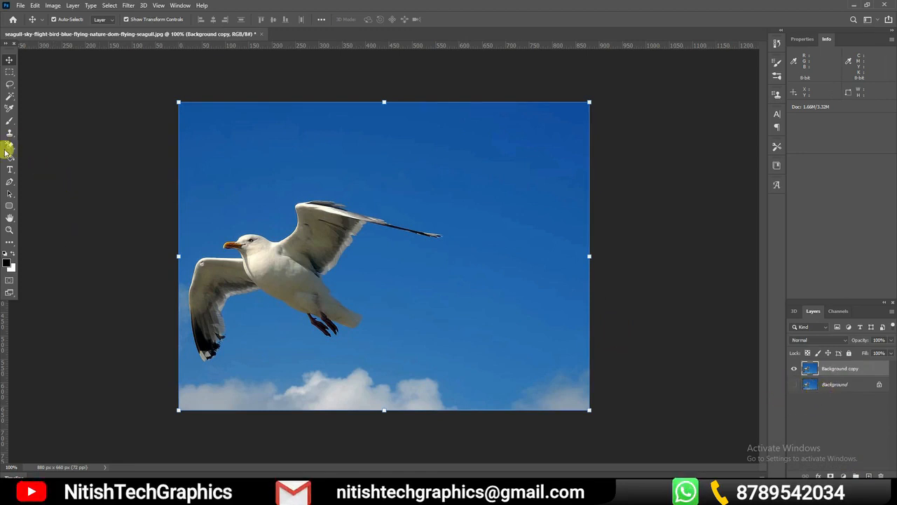
Erase a strip along the copy's upper edge and around its upper corners using the Eraser tool with a soft 45 px brush
drag(10, 145, 49, 149)
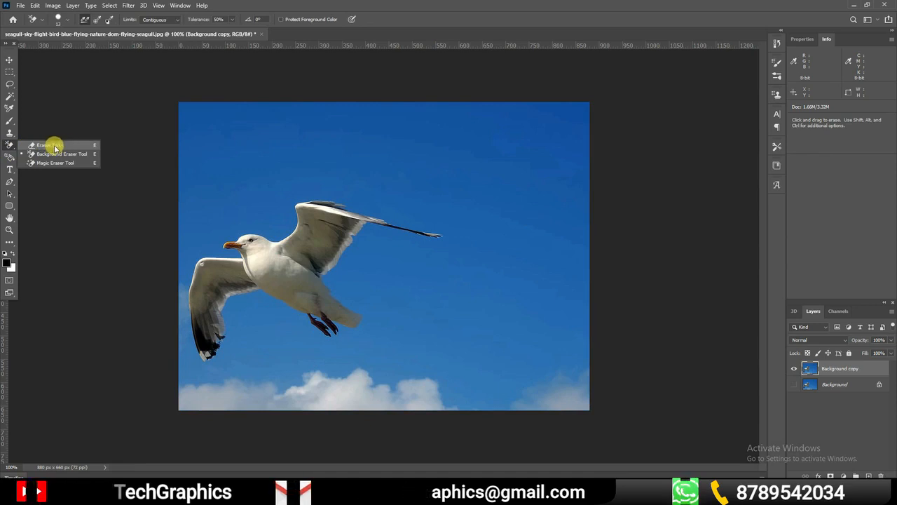
click(46, 146)
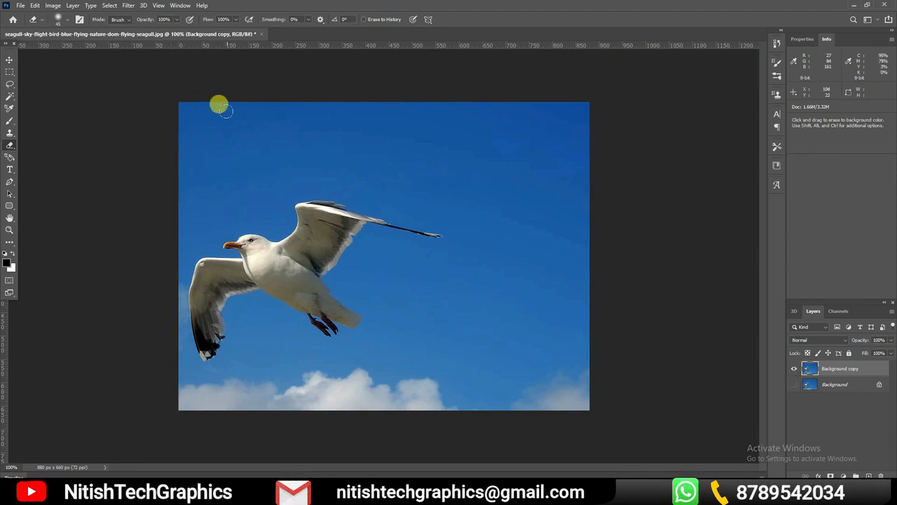
mouse_move(178, 92)
mouse_down()
mouse_move(187, 162)
mouse_move(183, 182)
mouse_move(186, 108)
mouse_move(176, 192)
mouse_move(178, 107)
mouse_move(393, 108)
mouse_move(174, 106)
mouse_move(427, 92)
mouse_move(345, 95)
mouse_move(599, 109)
mouse_move(395, 98)
mouse_move(177, 115)
mouse_up()
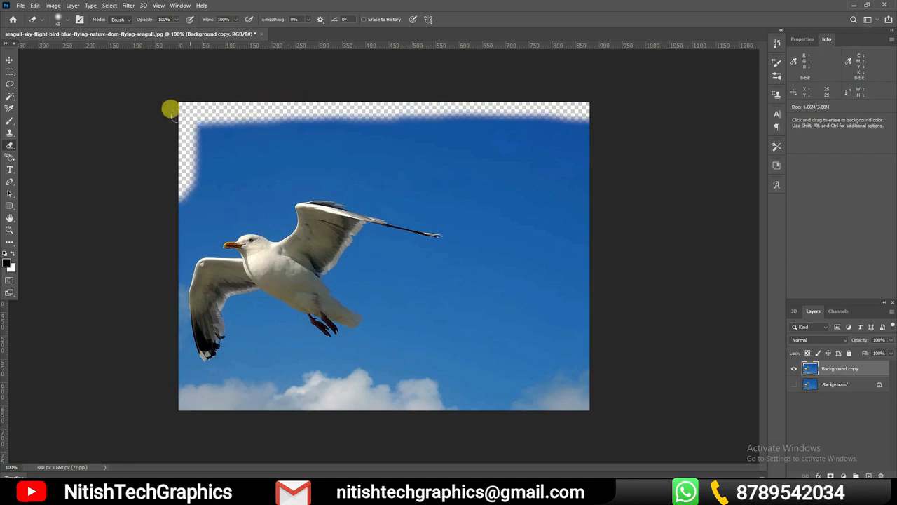
mouse_move(285, 100)
mouse_down()
mouse_move(525, 104)
mouse_move(575, 120)
mouse_move(587, 110)
mouse_move(590, 144)
mouse_move(540, 115)
mouse_move(424, 109)
mouse_move(176, 124)
mouse_move(204, 133)
mouse_move(125, 79)
mouse_up()
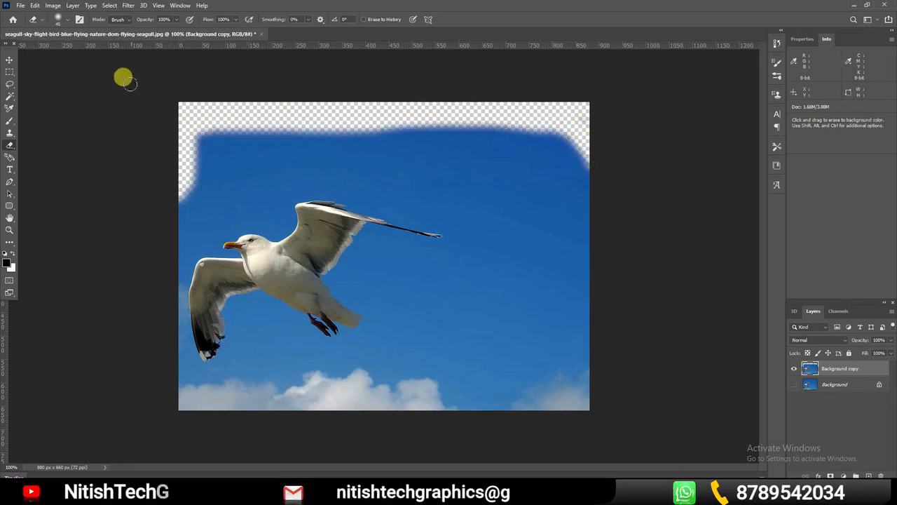
Switch the eraser to the Hard Round Pressure Opacity preset and erase a hard-edged strip down the photo's right edge
click(60, 20)
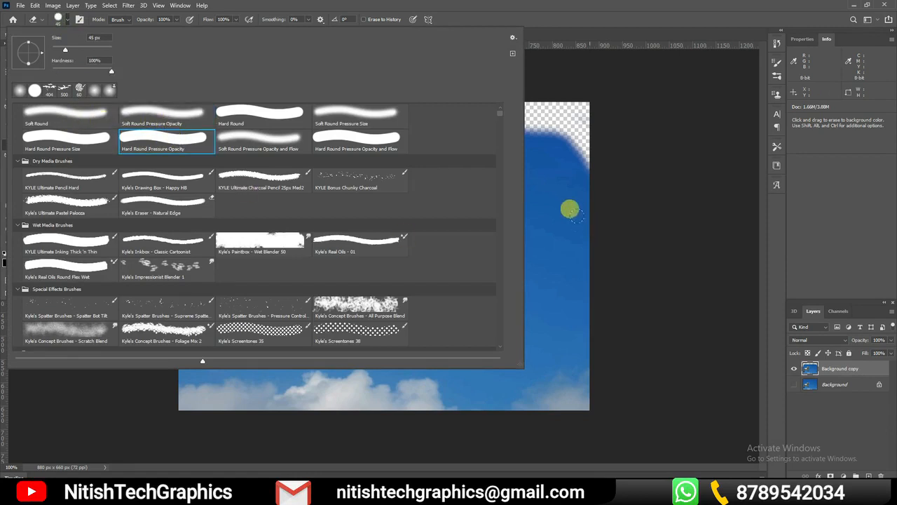
click(564, 136)
mouse_move(564, 136)
mouse_down()
mouse_move(574, 327)
mouse_move(551, 114)
mouse_move(564, 398)
mouse_move(575, 416)
mouse_up()
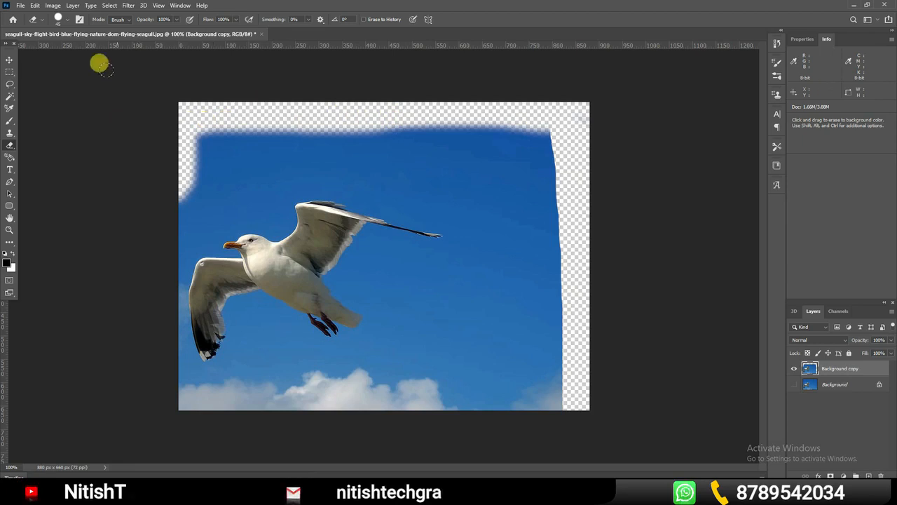
Switch the eraser to the 25 px S-PaintChips_01 19 preset and erase several speckled vertical streaks in the sky beyond the seagull
click(68, 21)
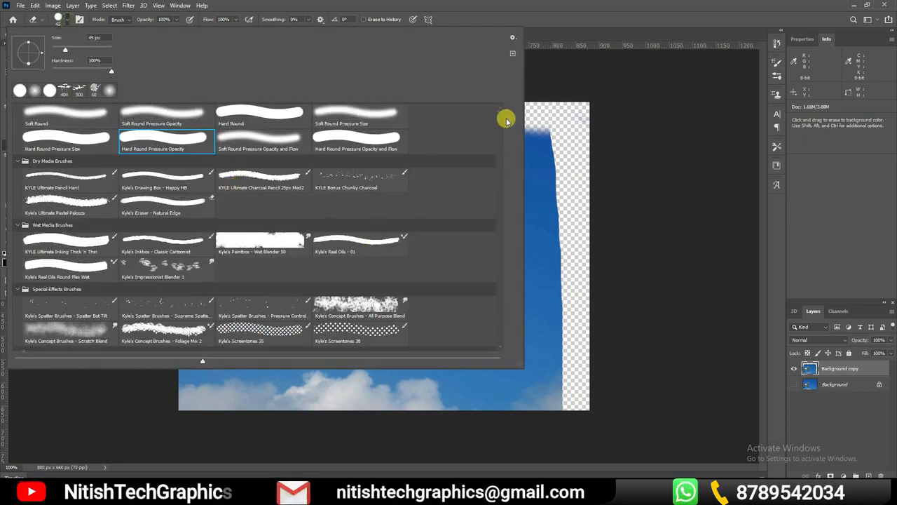
drag(501, 128, 421, 245)
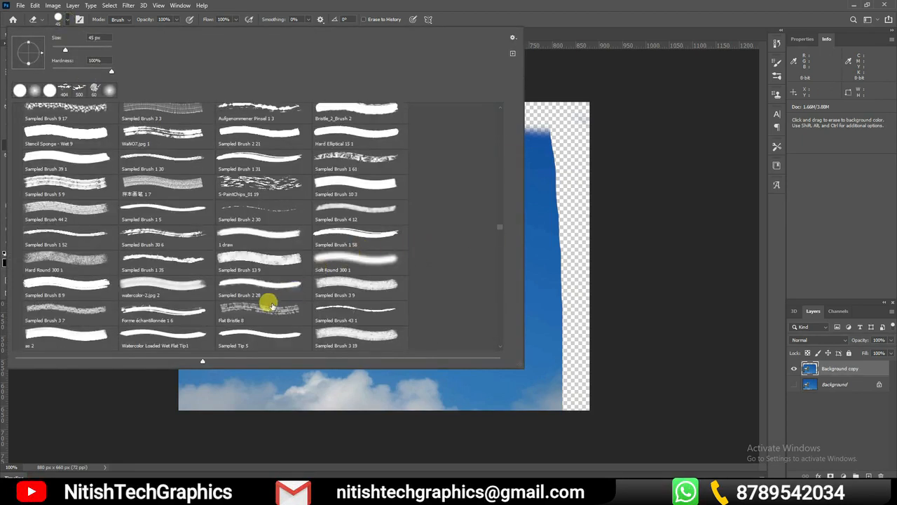
click(261, 185)
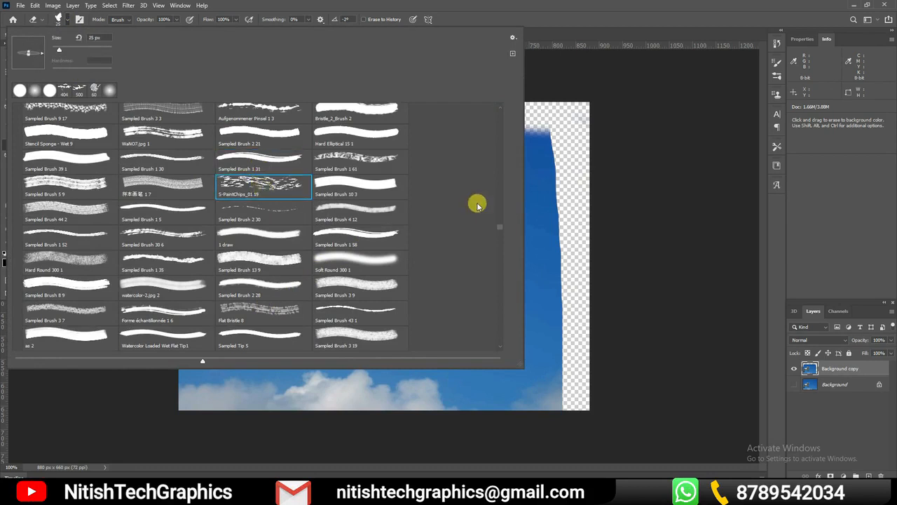
click(546, 189)
drag(500, 181, 509, 251)
drag(466, 186, 484, 335)
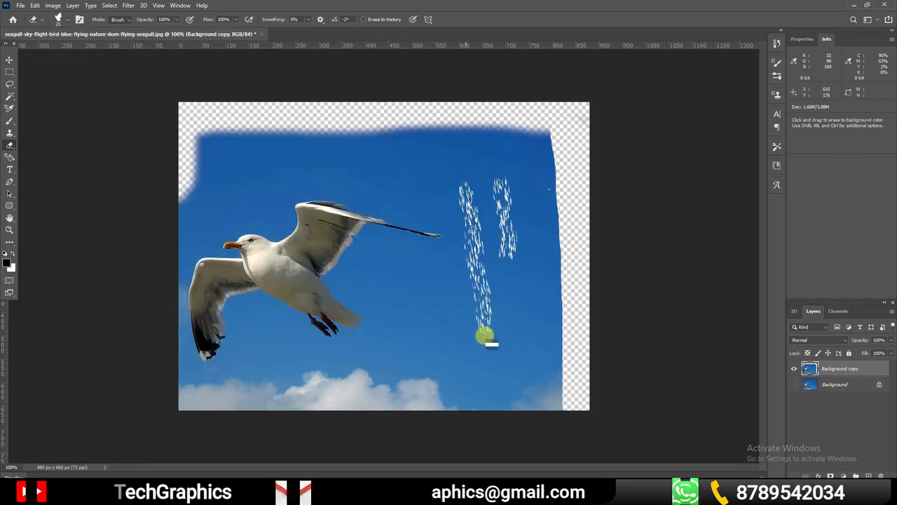
drag(530, 280, 530, 419)
drag(427, 316, 443, 377)
drag(453, 266, 479, 395)
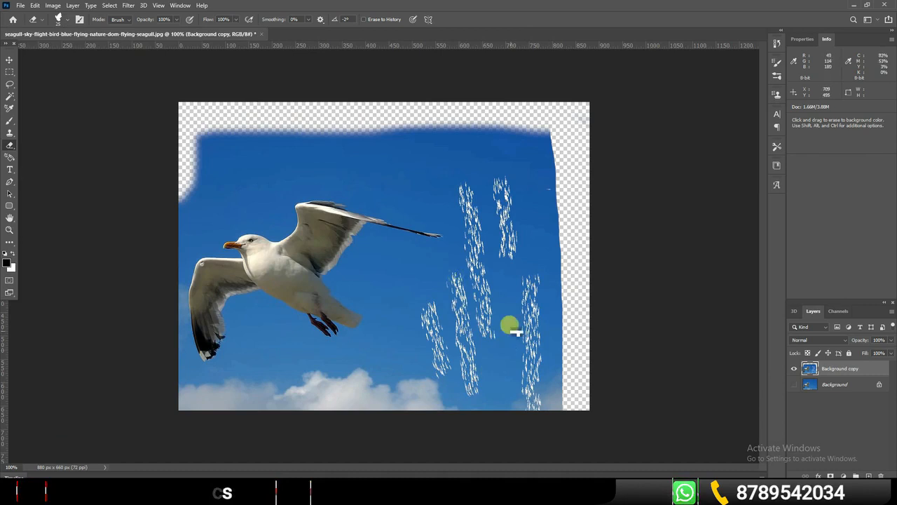
Erase one more speckled streak in the sky, and undo all eraser strokes and the hiding of the Background layer
drag(511, 325, 518, 419)
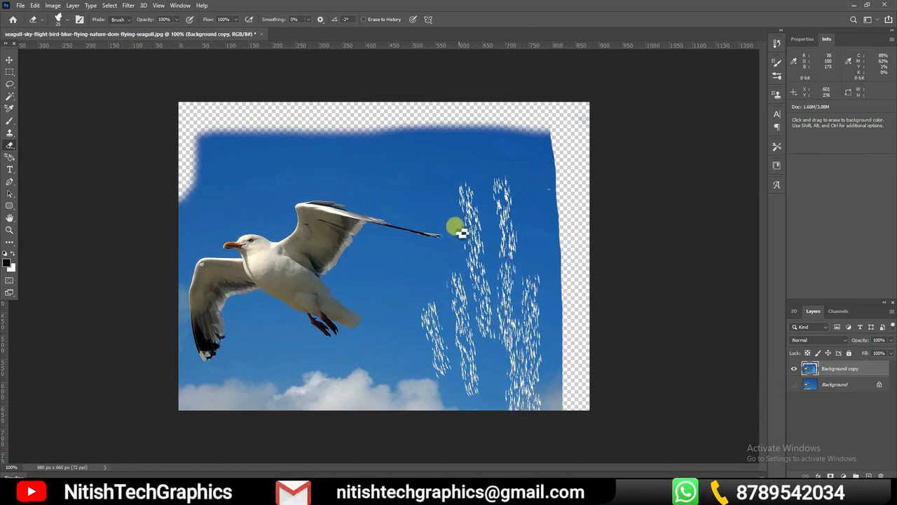
key(ctrl+z)
key(ctrl+z)
key(ctrl+z)
key(ctrl+z)
key(ctrl+z)
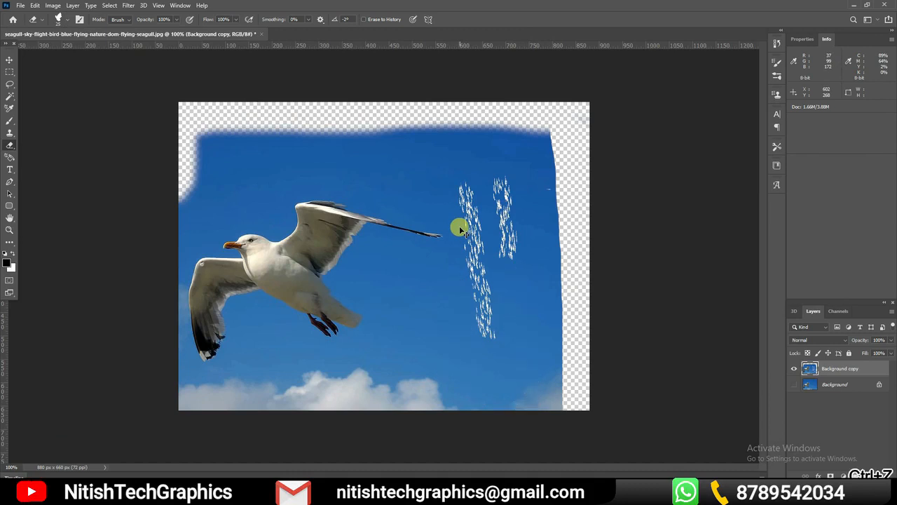
key(ctrl+z)
key(ctrl+z)
key(ctrl+z)
key(ctrl+z)
key(ctrl+z)
key(ctrl+z)
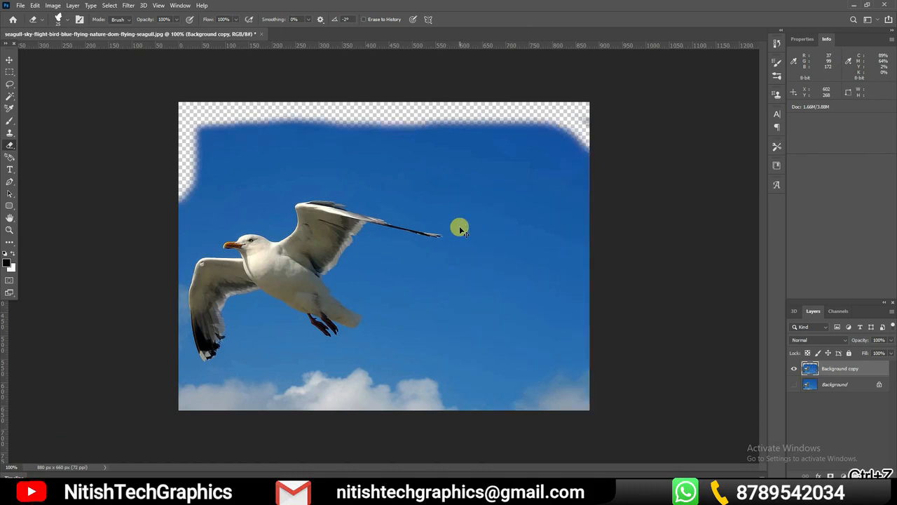
key(ctrl+z)
key(ctrl+z)
key(ctrl+z)
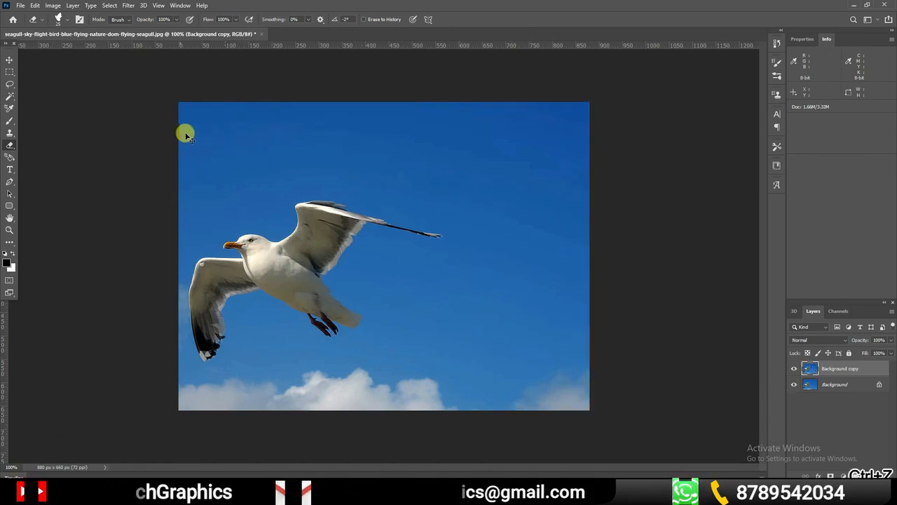
Switch the Eraser tool from the paint-chips brush to a hard round 25 px brush
click(10, 145)
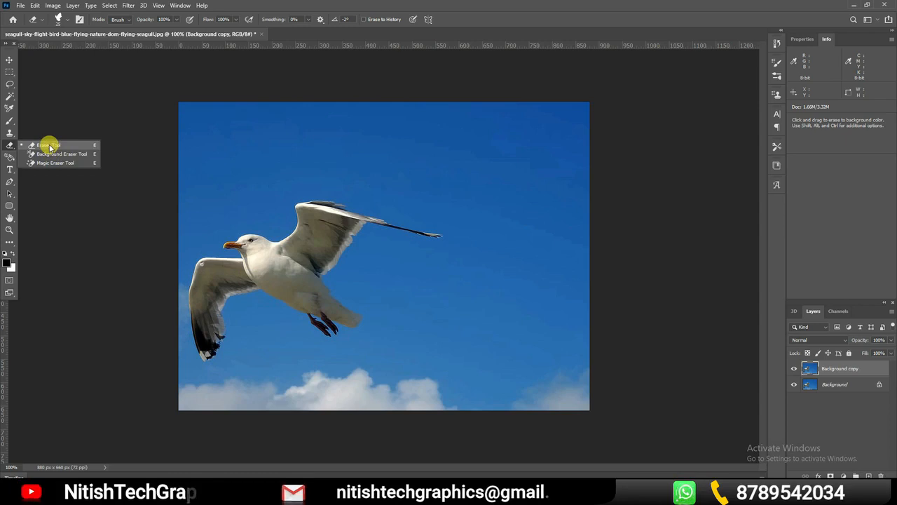
click(49, 146)
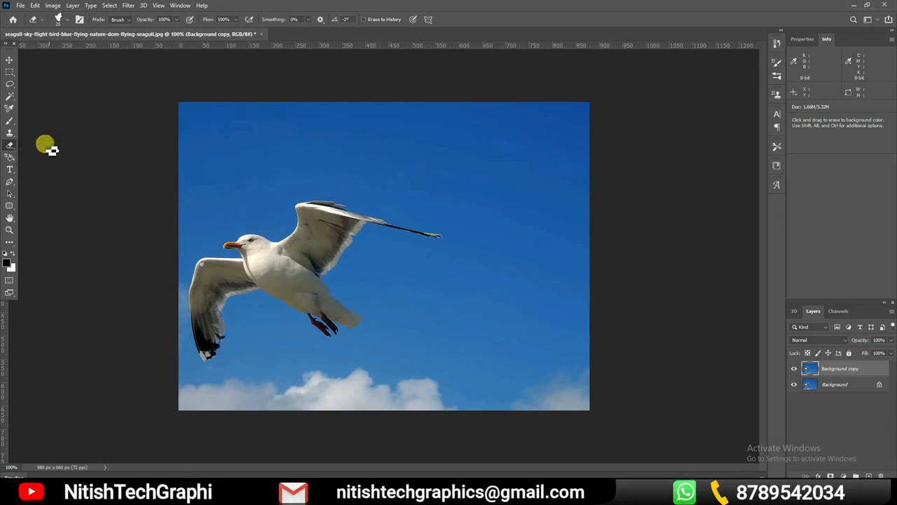
click(62, 21)
drag(503, 223, 509, 113)
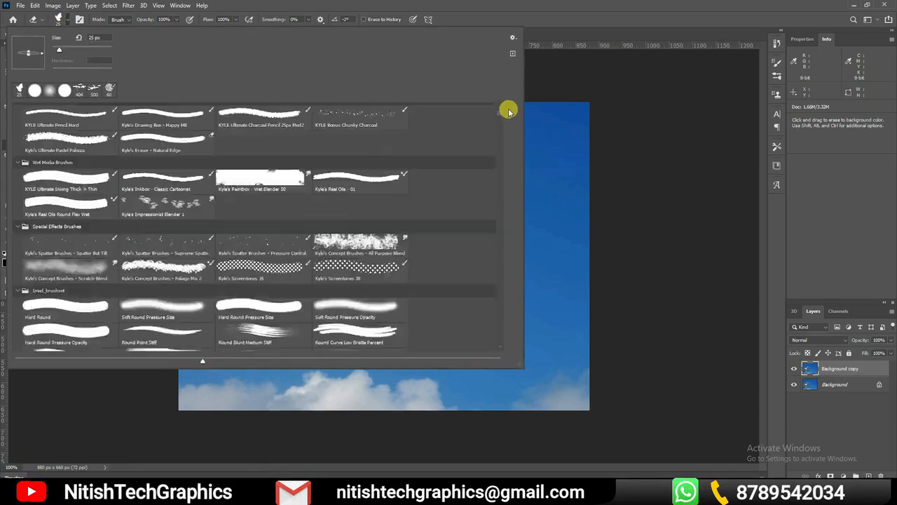
click(665, 231)
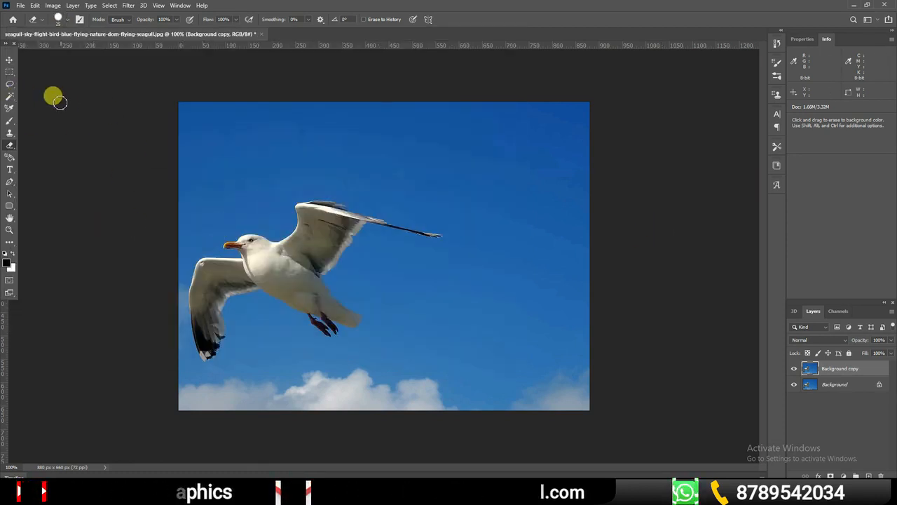
Select the seagull with the Object Selection tool by framing the whole photo
click(10, 96)
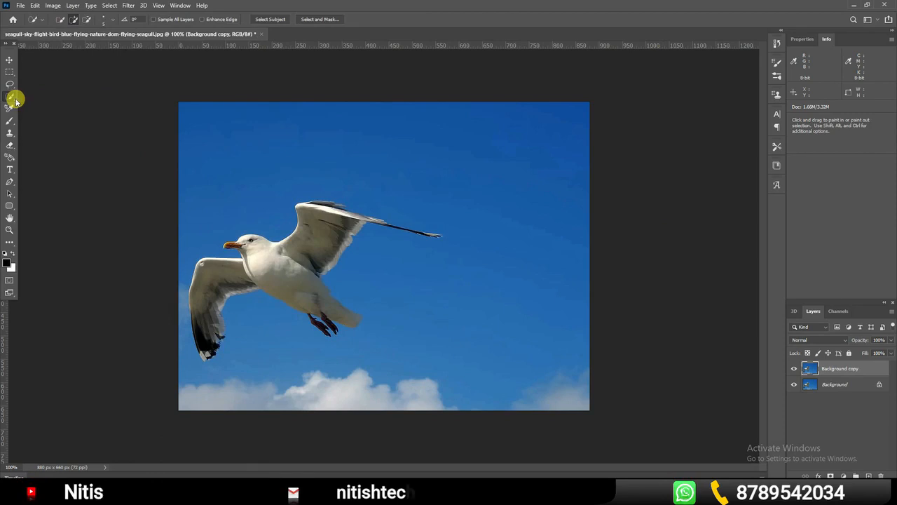
right_click(15, 100)
click(46, 98)
mouse_move(142, 103)
mouse_down()
mouse_move(579, 414)
mouse_move(595, 415)
mouse_up()
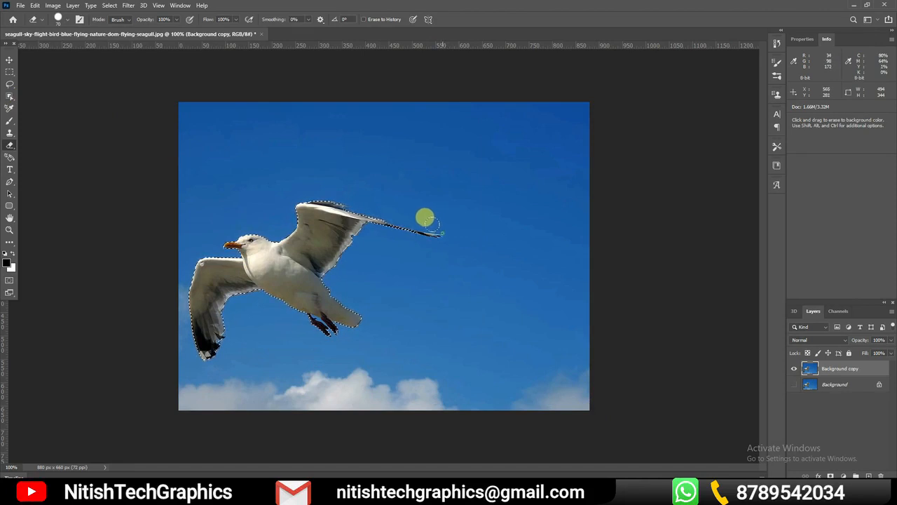
Erase the seagull's wings, head, body and feet inside the selection using a 70 px hard round eraser
mouse_move(358, 207)
mouse_down()
mouse_move(291, 191)
mouse_move(290, 213)
mouse_move(334, 204)
mouse_move(326, 227)
mouse_move(284, 254)
mouse_move(314, 217)
mouse_move(231, 249)
mouse_move(273, 226)
mouse_move(209, 241)
mouse_up()
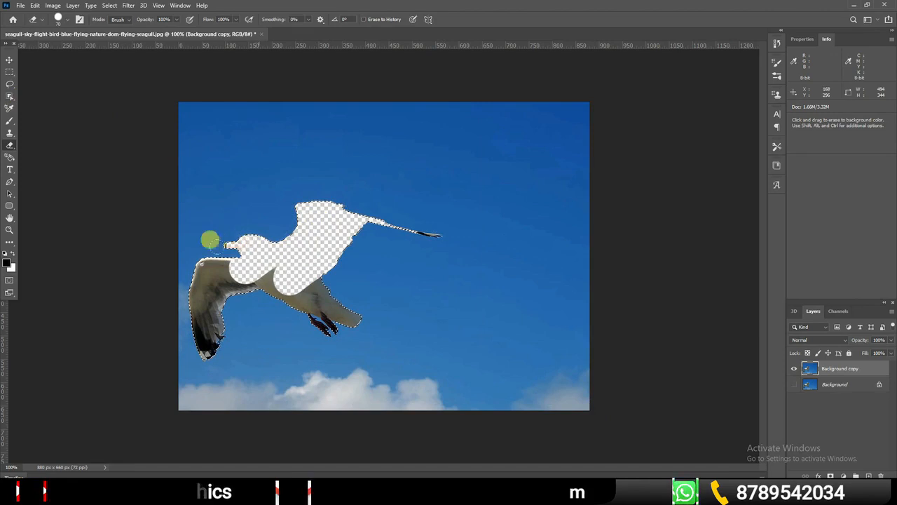
drag(200, 318, 220, 283)
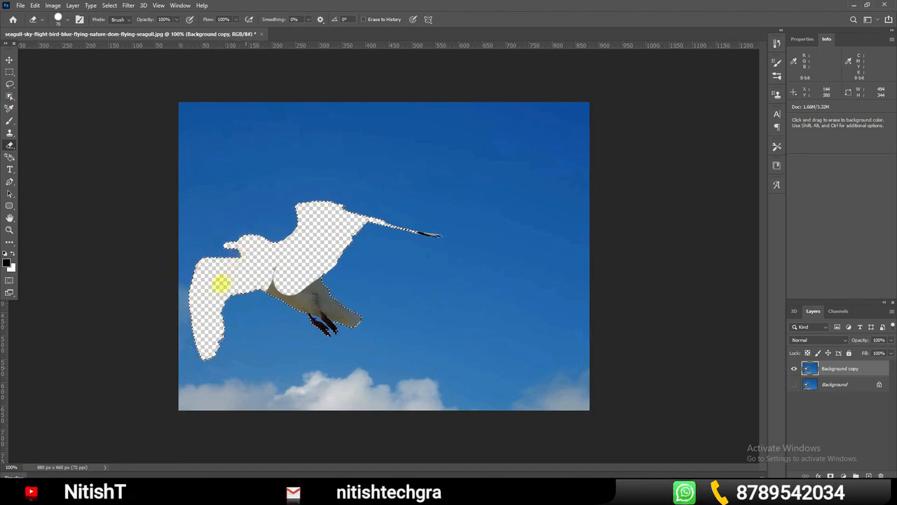
mouse_move(303, 300)
mouse_down()
mouse_move(344, 312)
mouse_move(321, 277)
mouse_move(290, 267)
mouse_move(340, 306)
mouse_move(317, 325)
mouse_up()
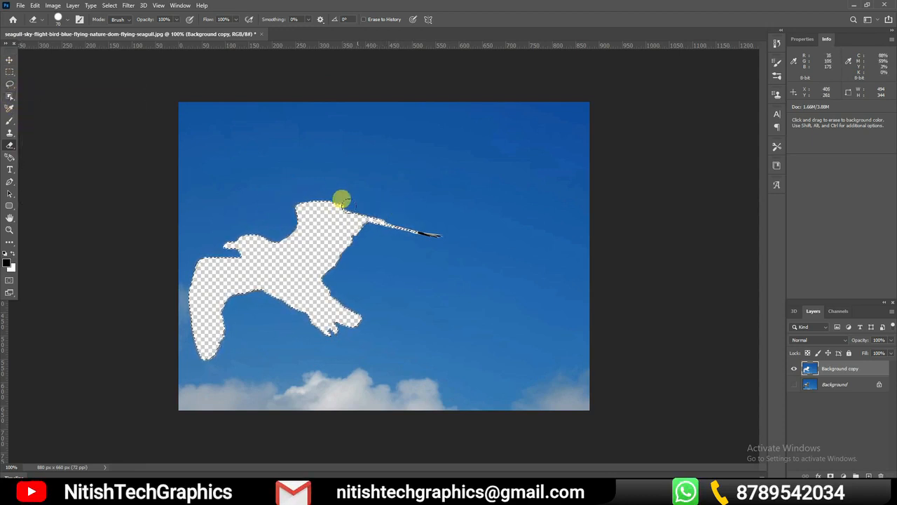
Undo the eraser strokes over the seagull, keeping its selection active and the Background layer hidden
key(ctrl+z)
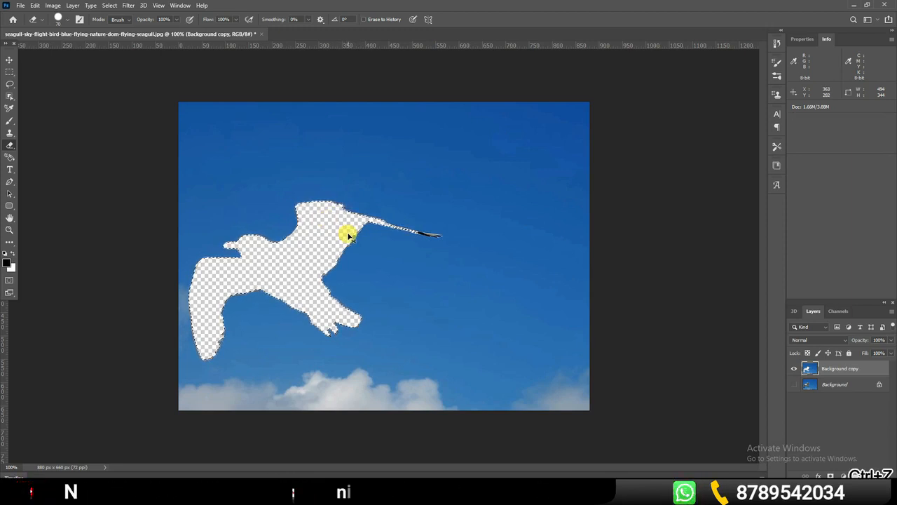
key(ctrl+z)
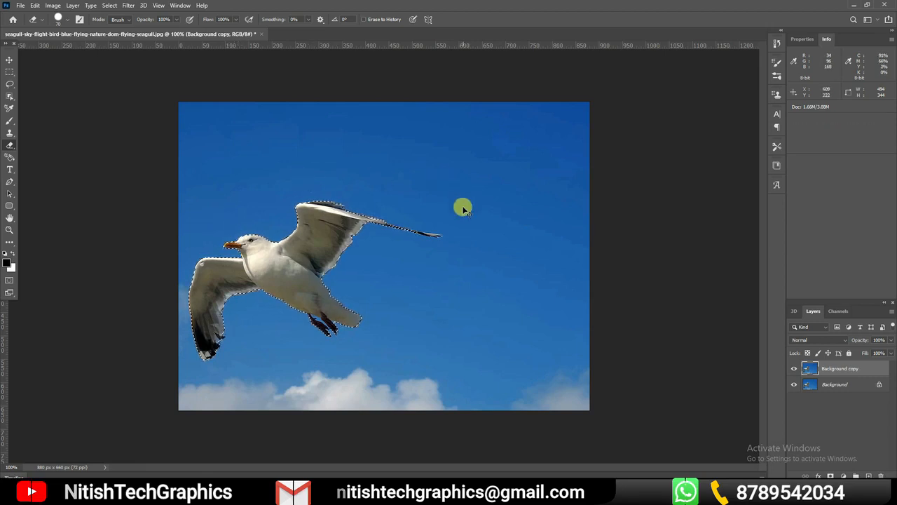
key(ctrl+z)
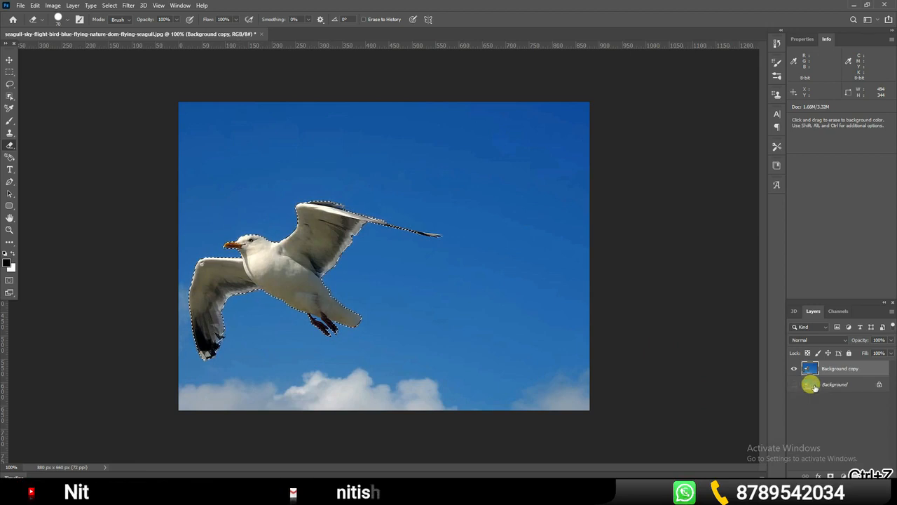
Invert the seagull selection and erase all the sky and clouds around the bird on the Background copy layer
click(110, 5)
click(117, 42)
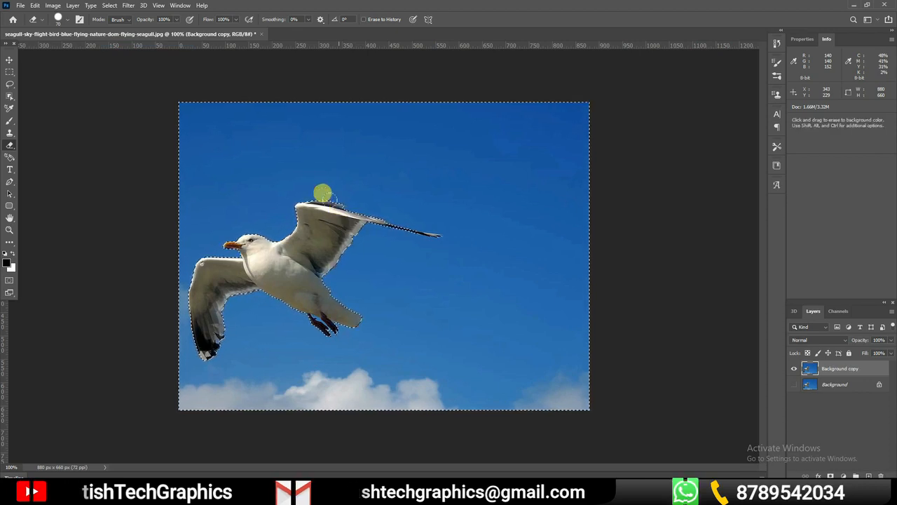
drag(431, 227, 365, 207)
mouse_move(315, 185)
mouse_down()
mouse_move(353, 199)
mouse_move(286, 183)
mouse_move(281, 220)
mouse_move(282, 185)
mouse_move(221, 239)
mouse_move(286, 220)
mouse_move(198, 251)
mouse_move(177, 243)
mouse_move(167, 322)
mouse_move(174, 349)
mouse_move(186, 350)
mouse_move(206, 296)
mouse_move(241, 278)
mouse_move(333, 318)
mouse_move(339, 311)
mouse_move(313, 309)
mouse_move(340, 303)
mouse_move(315, 267)
mouse_move(315, 244)
mouse_move(346, 220)
mouse_move(322, 254)
mouse_move(350, 224)
mouse_move(452, 227)
mouse_move(358, 242)
mouse_move(365, 227)
mouse_move(348, 220)
mouse_move(296, 281)
mouse_move(293, 211)
mouse_move(256, 258)
mouse_move(231, 236)
mouse_move(194, 269)
mouse_move(185, 252)
mouse_move(190, 311)
mouse_move(225, 306)
mouse_move(176, 321)
mouse_move(300, 349)
mouse_move(119, 331)
mouse_move(284, 384)
mouse_move(137, 374)
mouse_move(257, 395)
mouse_move(403, 388)
mouse_move(427, 355)
mouse_move(405, 363)
mouse_move(332, 229)
mouse_move(365, 238)
mouse_move(350, 328)
mouse_move(387, 273)
mouse_move(400, 273)
mouse_move(396, 245)
mouse_move(382, 318)
mouse_move(391, 204)
mouse_move(368, 170)
mouse_move(286, 178)
mouse_move(142, 219)
mouse_move(136, 184)
mouse_move(176, 163)
mouse_move(314, 158)
mouse_move(217, 114)
mouse_move(196, 87)
mouse_move(190, 115)
mouse_move(355, 123)
mouse_move(302, 101)
mouse_move(391, 119)
mouse_move(338, 109)
mouse_move(619, 110)
mouse_move(276, 112)
mouse_move(417, 124)
mouse_move(430, 170)
mouse_move(486, 168)
mouse_move(569, 275)
mouse_move(380, 287)
mouse_move(444, 314)
mouse_move(396, 357)
mouse_up()
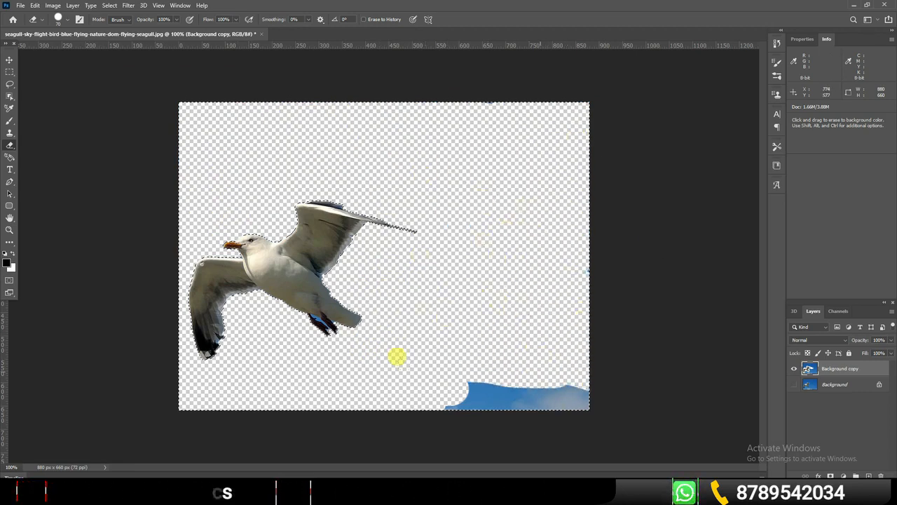
mouse_move(594, 403)
mouse_down()
mouse_move(525, 354)
mouse_move(477, 352)
mouse_up()
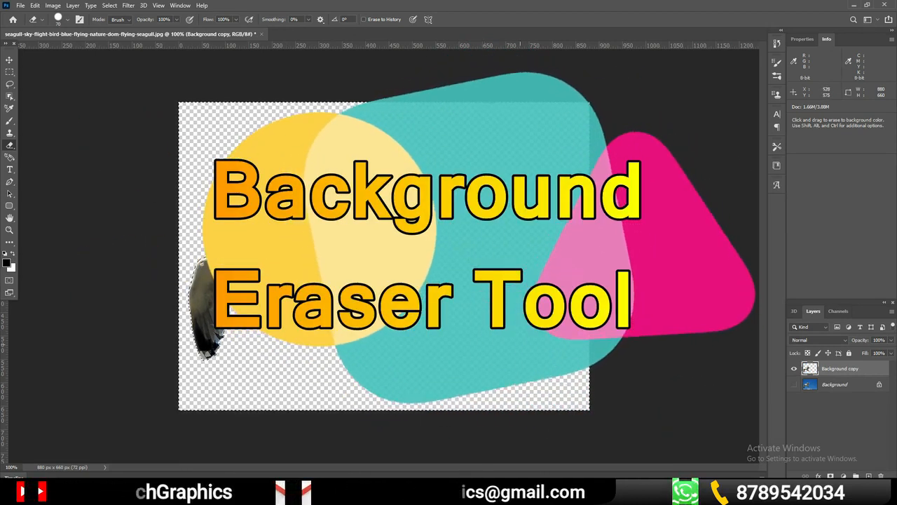
Switch to the Background Eraser tool and replace the erased copy with a fresh Background duplicate, with the original hidden and nothing selected
right_click(10, 145)
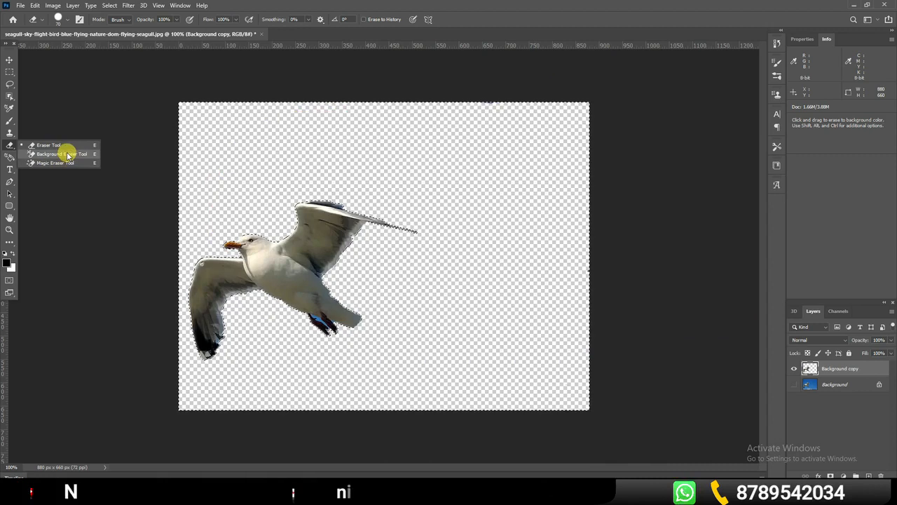
click(68, 154)
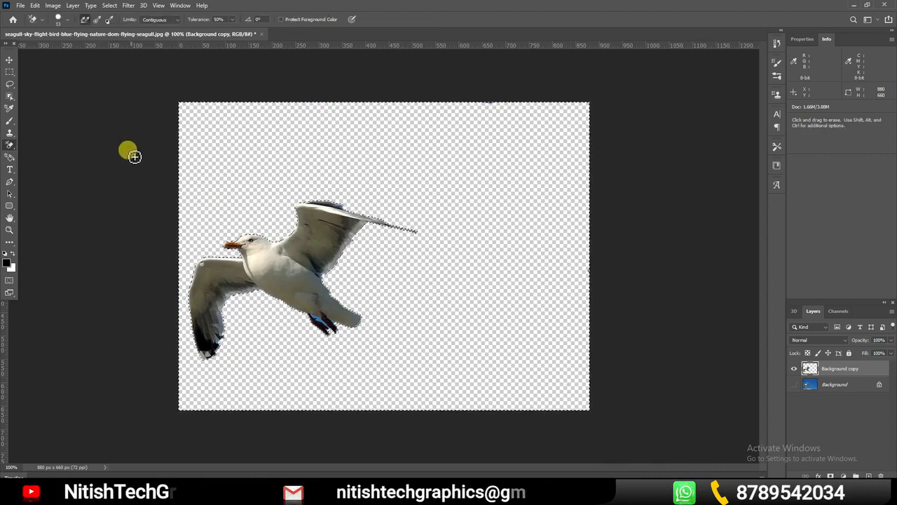
drag(859, 370, 883, 475)
drag(855, 372, 868, 476)
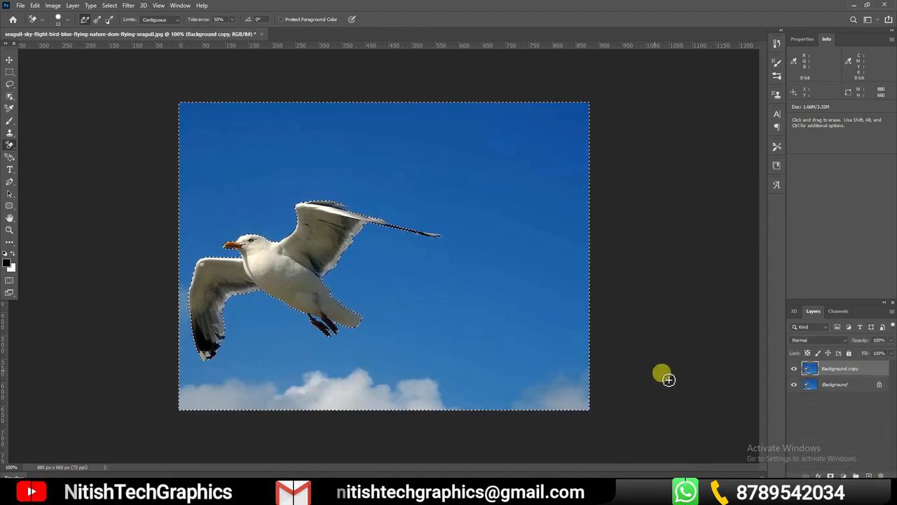
click(794, 384)
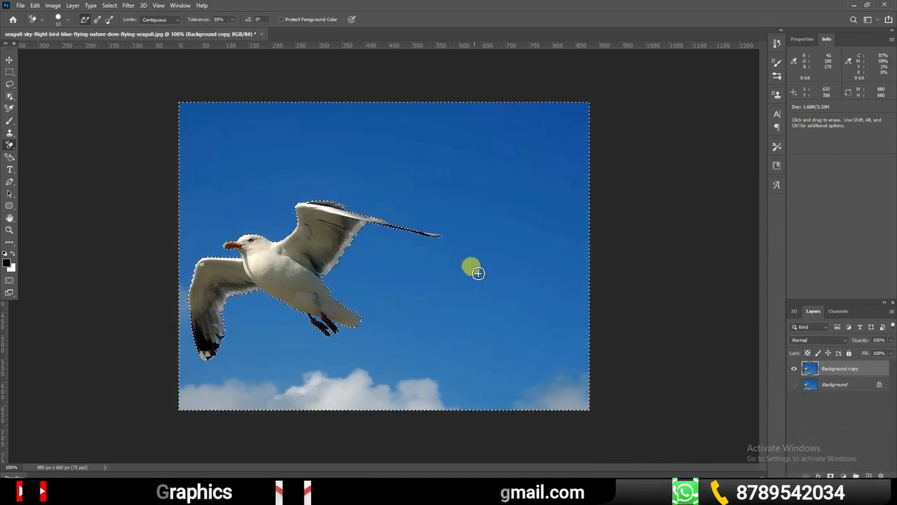
key(ctrl+d)
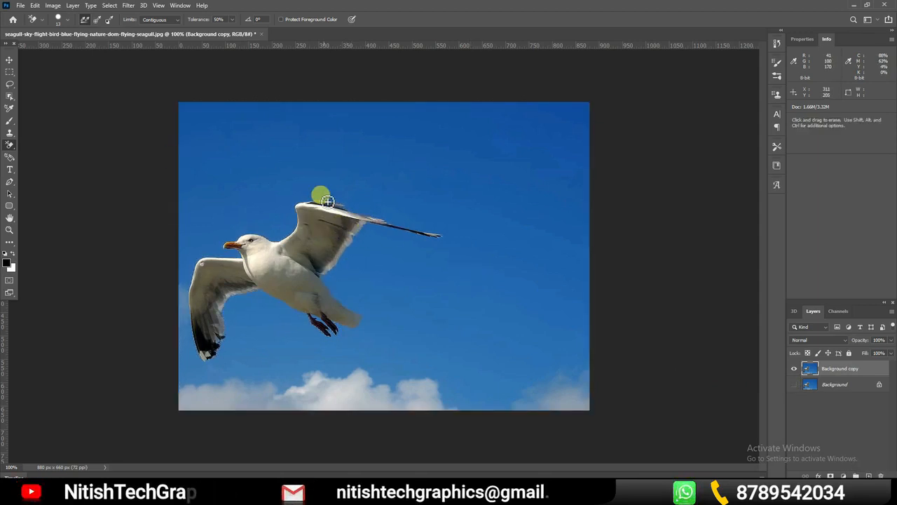
Erase the sky along the seagull's raised wing, head, lowered wing and belly with the Background Eraser at 45 px and 50% tolerance
key(bracketright)
key(bracketright)
key(bracketright)
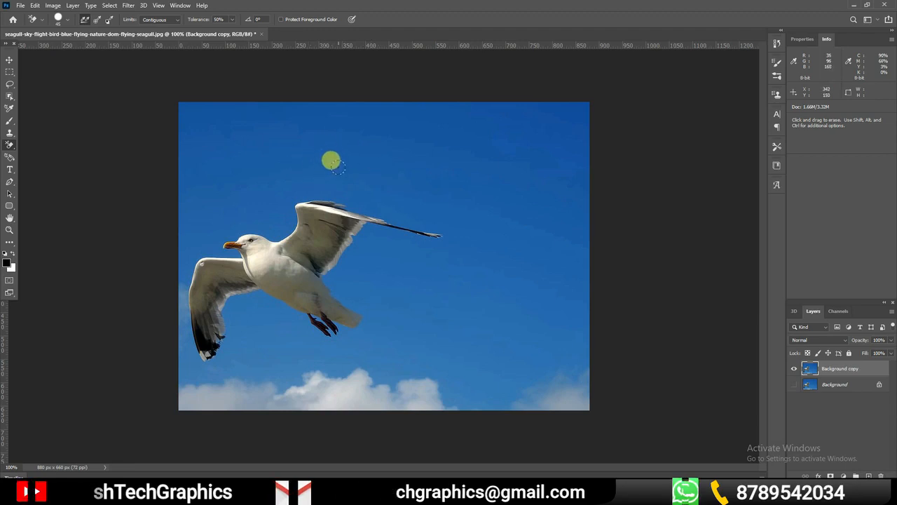
click(351, 202)
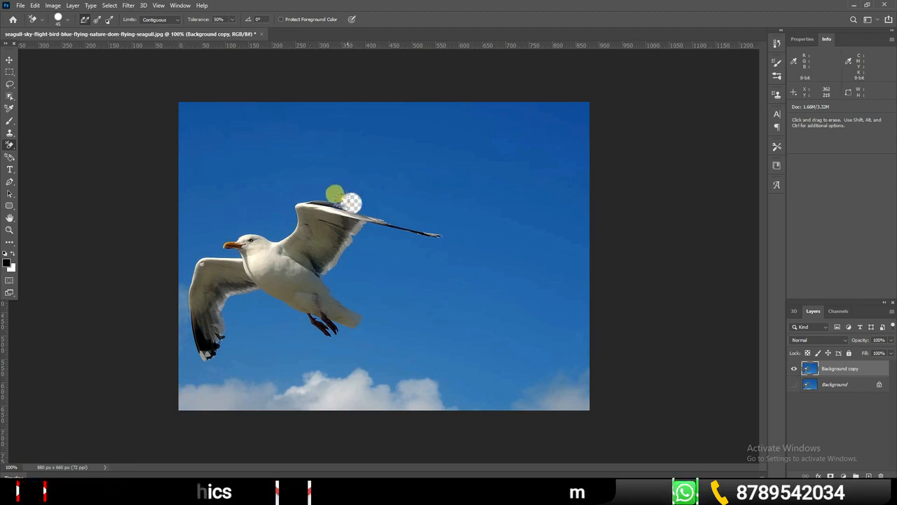
drag(319, 187, 285, 190)
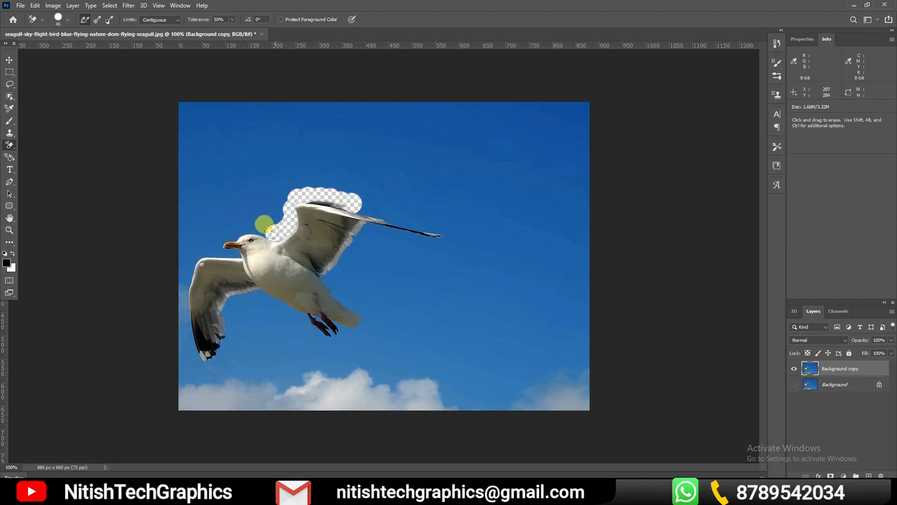
mouse_move(259, 223)
mouse_down()
mouse_move(213, 226)
mouse_move(210, 241)
mouse_move(222, 243)
mouse_up()
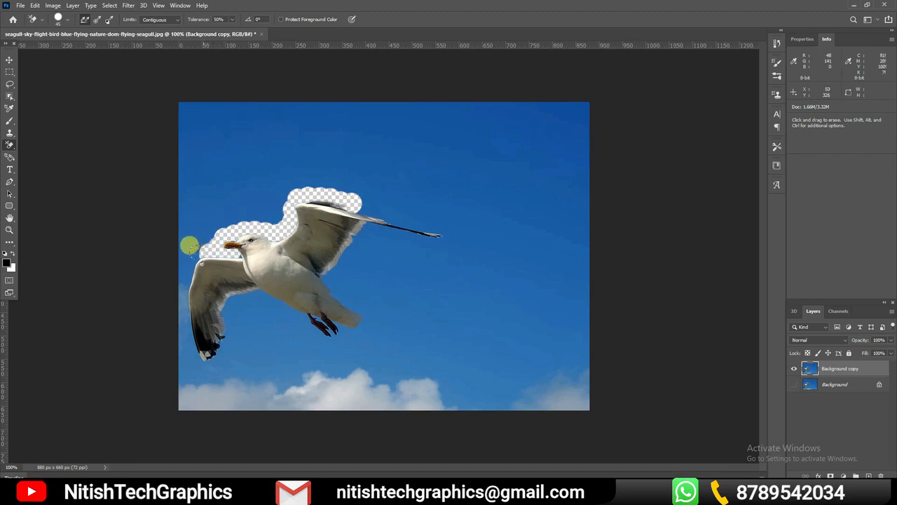
mouse_move(176, 264)
mouse_down()
mouse_move(175, 334)
mouse_move(199, 359)
mouse_up()
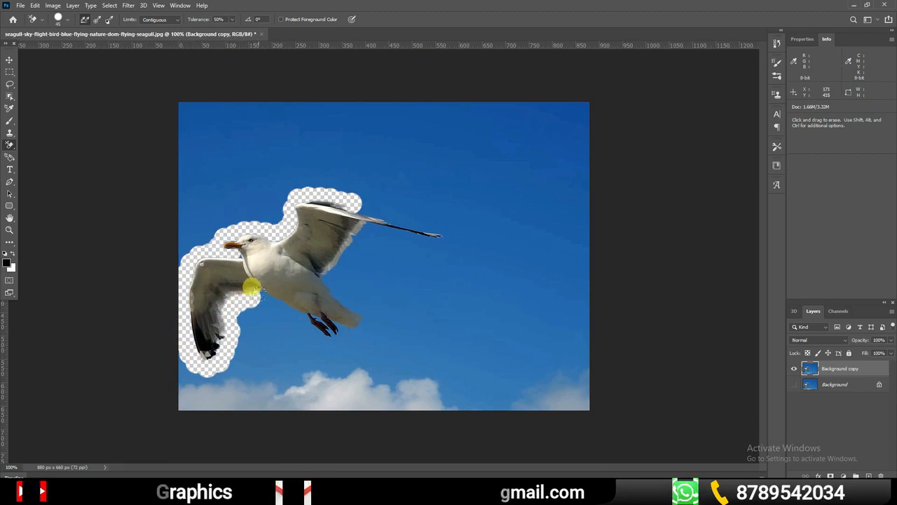
drag(251, 288, 322, 323)
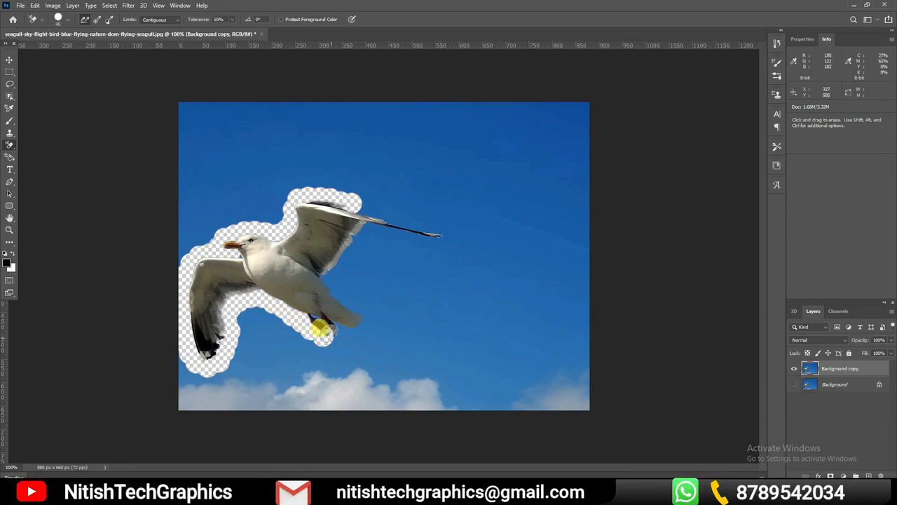
Erase the sky around the seagull's feet, tail and outstretched wing tip, plus a separate strip of sky above that wing
key(ctrl+z)
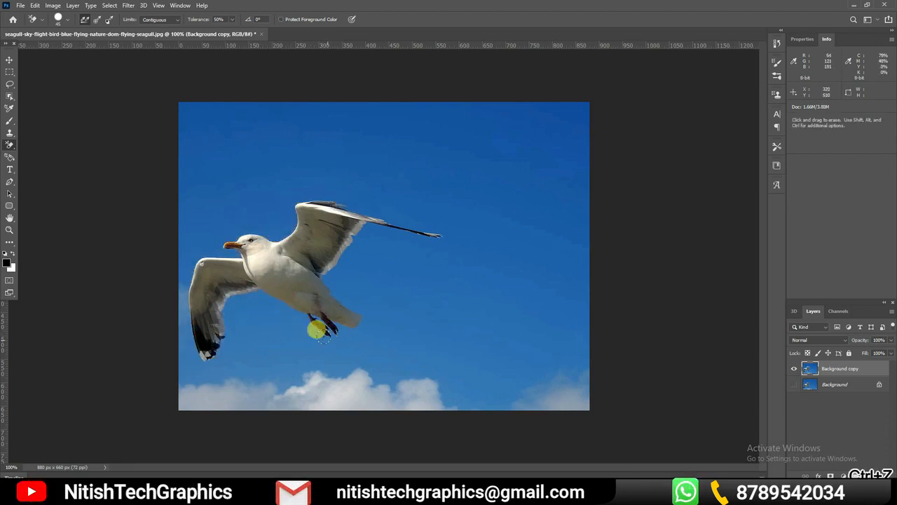
key(ctrl+shift+z)
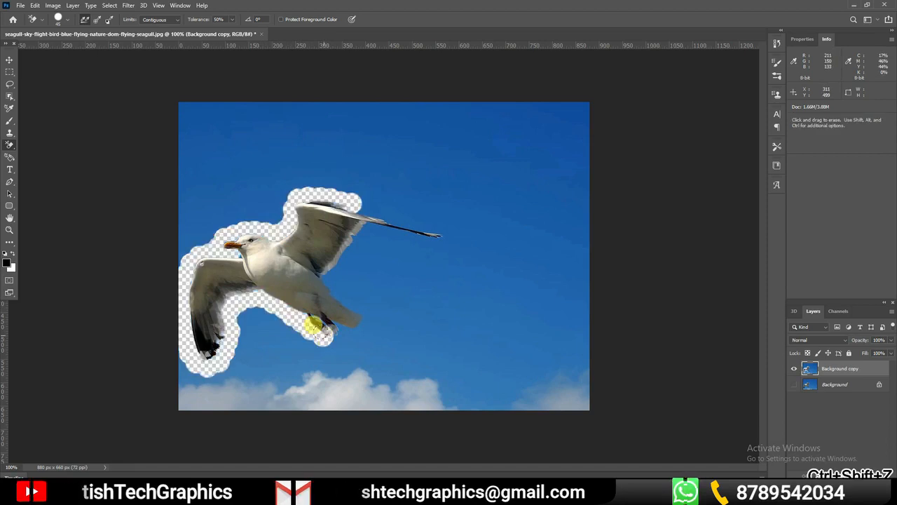
mouse_move(327, 325)
mouse_down()
mouse_move(357, 309)
mouse_move(319, 270)
mouse_up()
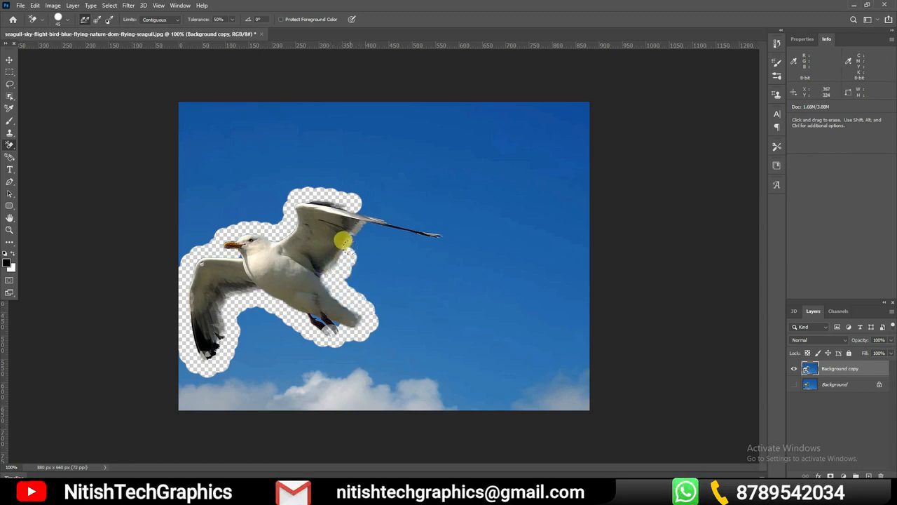
mouse_move(370, 223)
mouse_down()
mouse_move(430, 219)
mouse_move(354, 204)
mouse_up()
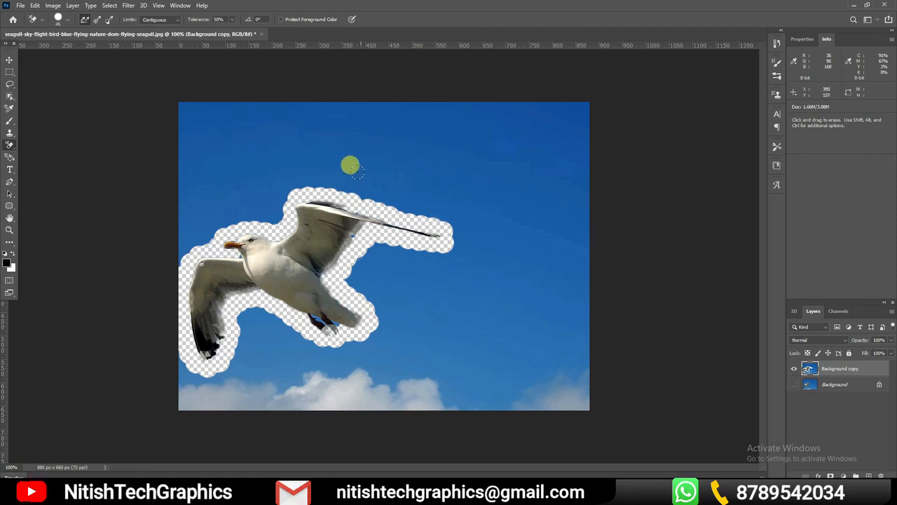
mouse_move(355, 178)
mouse_down()
mouse_move(452, 193)
mouse_move(376, 180)
mouse_move(411, 199)
mouse_move(394, 196)
mouse_move(320, 155)
mouse_up()
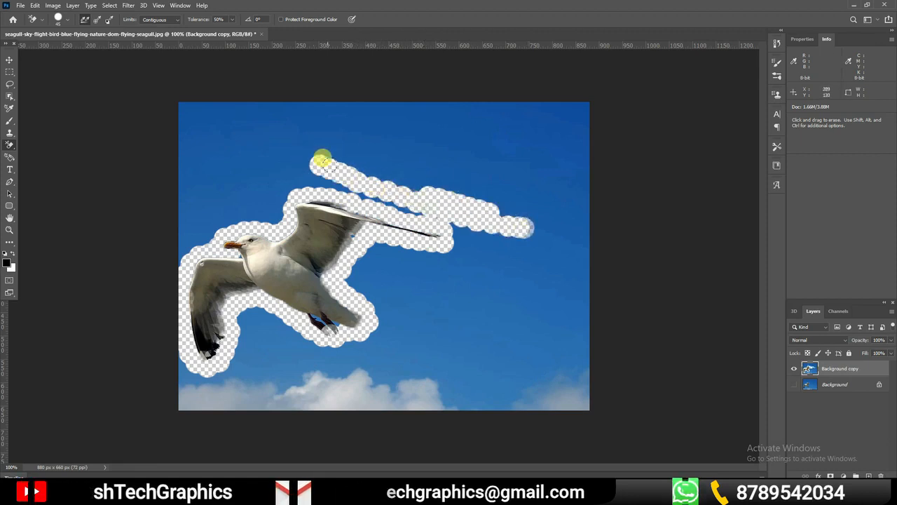
Erase the remaining sky and clouds around the seagull on the Background copy with the standard Eraser tool
right_click(10, 147)
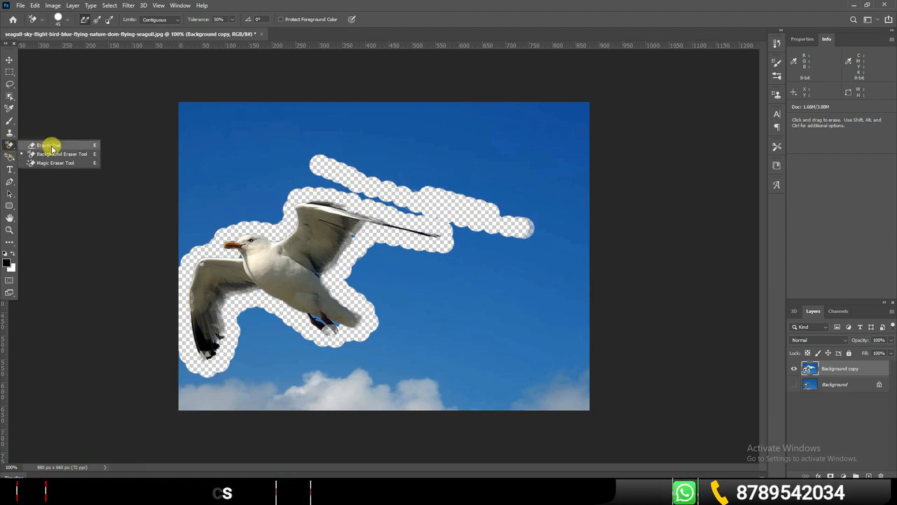
click(50, 146)
mouse_move(423, 164)
mouse_down()
mouse_move(183, 101)
mouse_move(390, 144)
mouse_move(398, 184)
mouse_move(289, 158)
mouse_move(244, 201)
mouse_move(266, 162)
mouse_move(248, 158)
mouse_move(162, 235)
mouse_move(236, 100)
mouse_move(177, 188)
mouse_move(178, 149)
mouse_up()
mouse_move(157, 103)
mouse_down()
mouse_move(276, 96)
mouse_move(220, 98)
mouse_move(424, 105)
mouse_move(382, 97)
mouse_move(435, 98)
mouse_move(327, 119)
mouse_move(508, 117)
mouse_move(456, 87)
mouse_move(606, 94)
mouse_move(500, 112)
mouse_move(490, 132)
mouse_move(487, 124)
mouse_move(615, 129)
mouse_move(562, 107)
mouse_move(535, 165)
mouse_move(431, 144)
mouse_move(533, 197)
mouse_move(438, 183)
mouse_move(553, 165)
mouse_move(527, 262)
mouse_move(454, 203)
mouse_move(455, 232)
mouse_move(423, 243)
mouse_move(361, 239)
mouse_move(342, 255)
mouse_up()
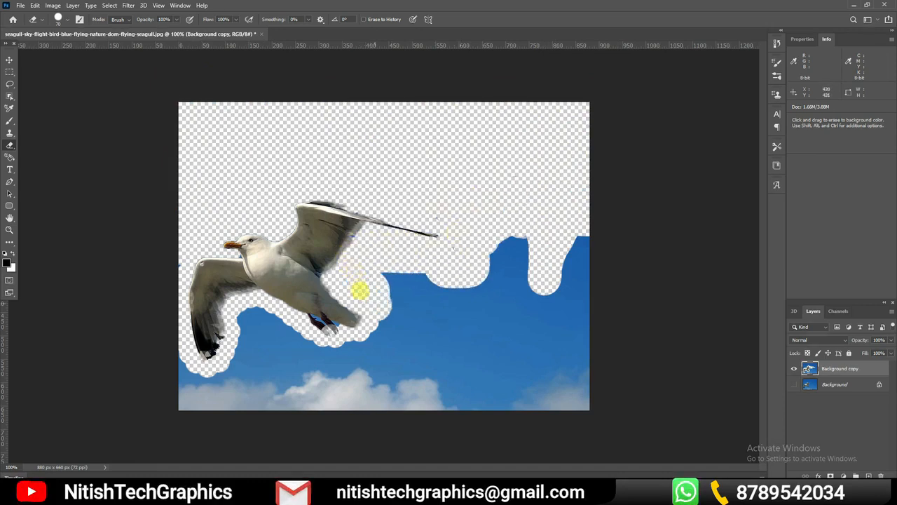
mouse_move(297, 334)
mouse_down()
mouse_move(261, 319)
mouse_move(281, 352)
mouse_move(211, 367)
mouse_move(150, 353)
mouse_move(159, 348)
mouse_move(236, 394)
mouse_move(410, 380)
mouse_move(337, 371)
mouse_move(370, 331)
mouse_move(371, 251)
mouse_move(399, 300)
mouse_move(400, 365)
mouse_move(417, 254)
mouse_move(428, 366)
mouse_move(498, 214)
mouse_up()
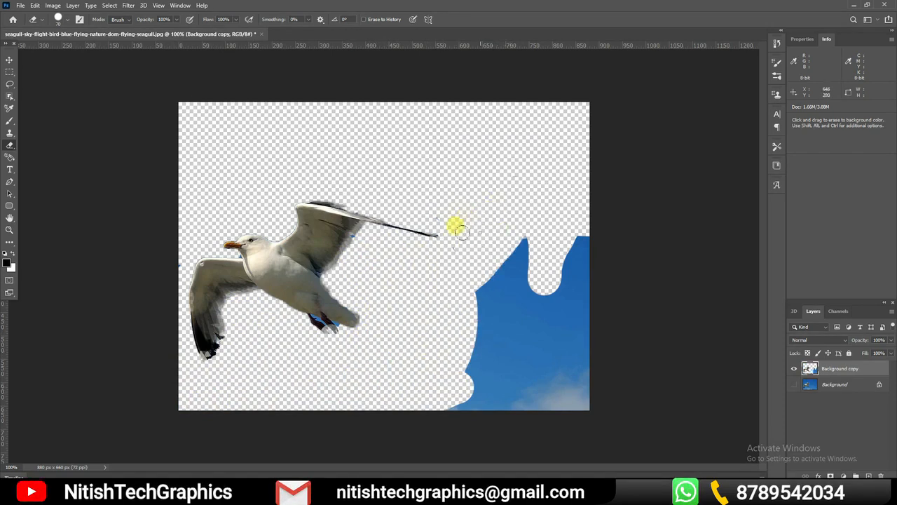
drag(429, 197, 433, 351)
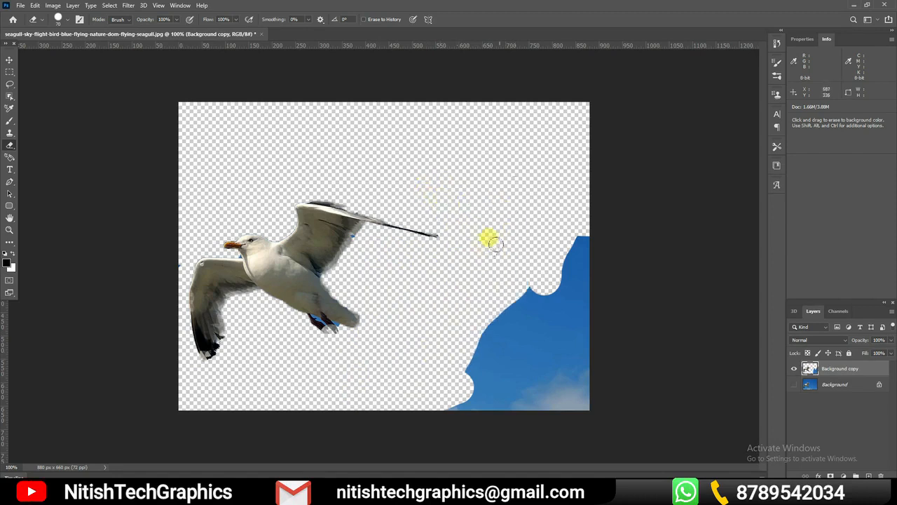
mouse_move(571, 223)
mouse_down()
mouse_move(538, 307)
mouse_move(544, 257)
mouse_move(482, 324)
mouse_move(455, 395)
mouse_move(460, 419)
mouse_move(526, 288)
mouse_move(556, 262)
mouse_move(581, 303)
mouse_move(579, 413)
mouse_move(481, 413)
mouse_move(530, 309)
mouse_move(501, 414)
mouse_move(539, 298)
mouse_move(539, 396)
mouse_move(562, 320)
mouse_move(559, 421)
mouse_move(506, 400)
mouse_move(542, 350)
mouse_move(544, 417)
mouse_up()
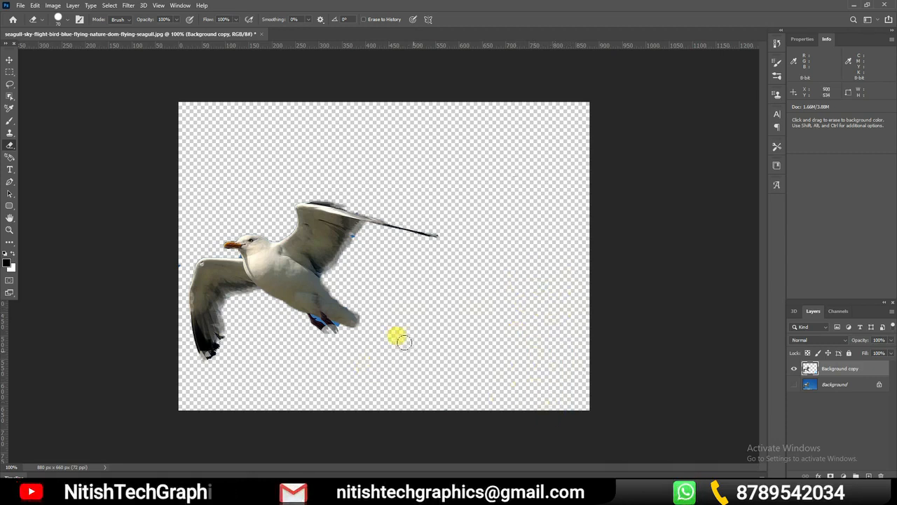
key(ctrl+z)
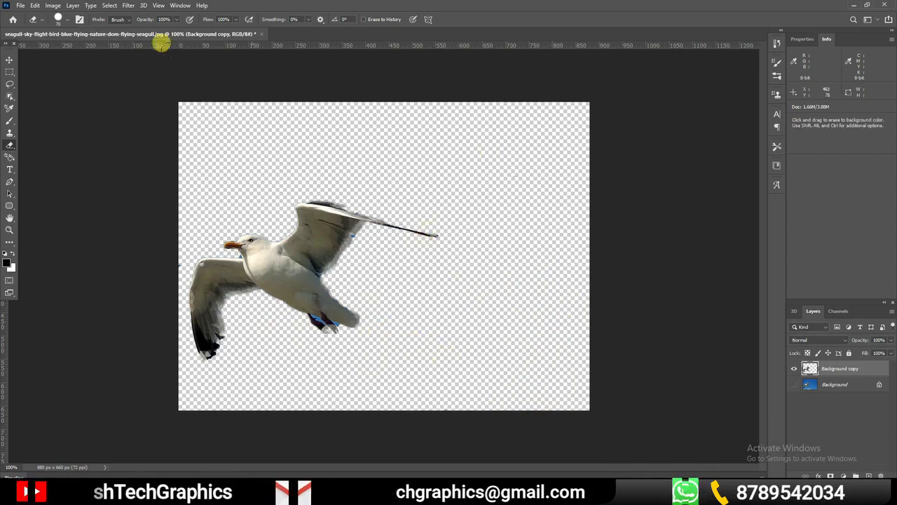
click(10, 60)
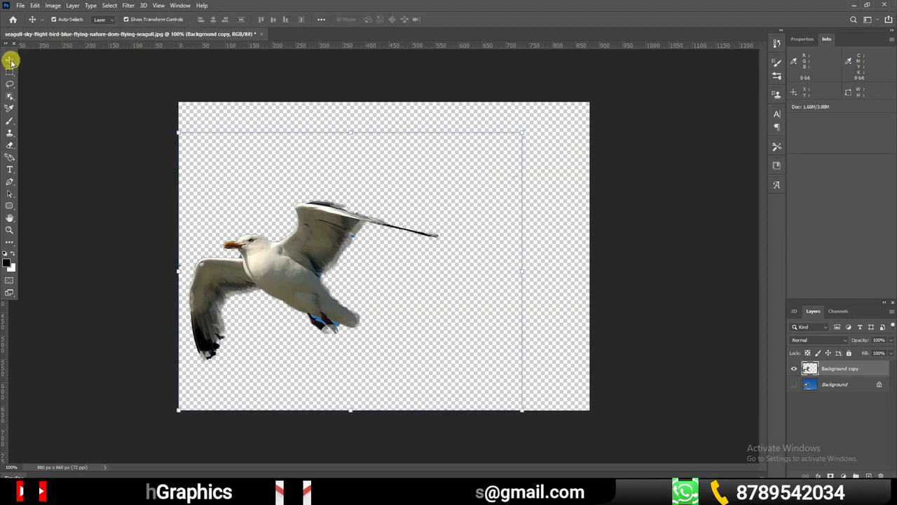
click(10, 144)
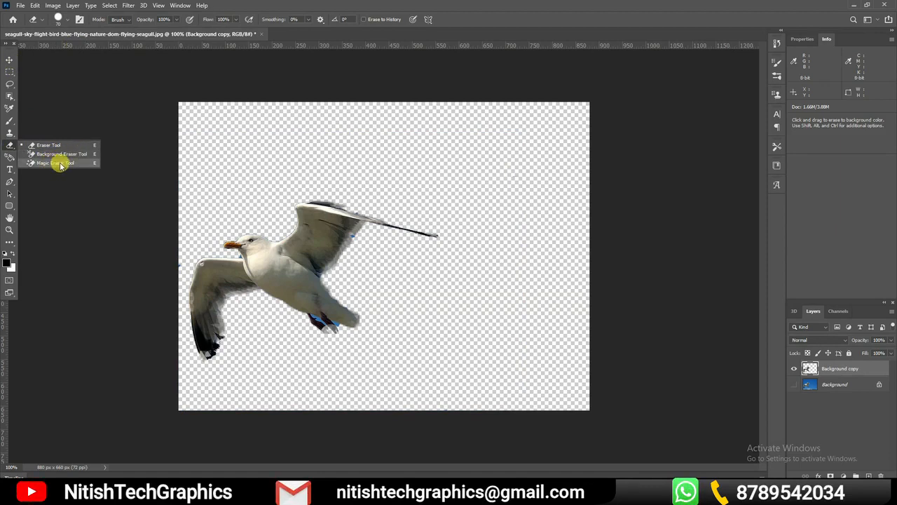
click(11, 98)
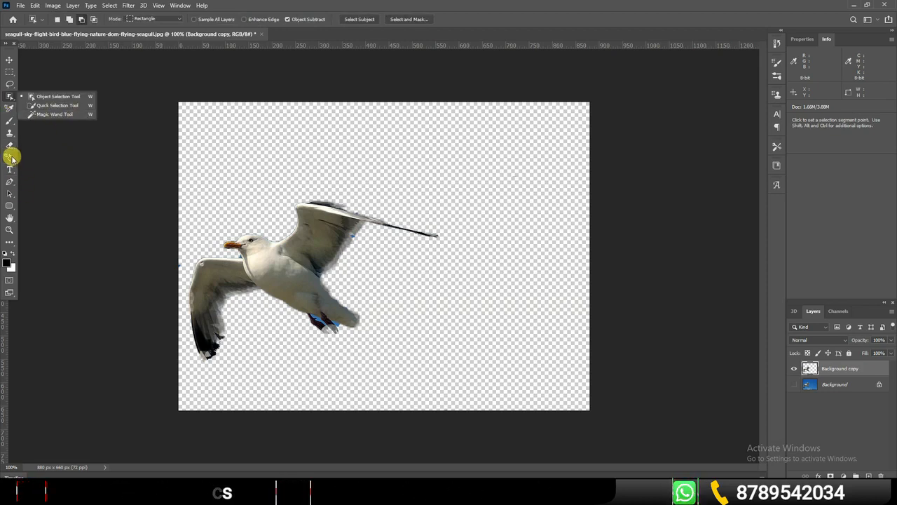
click(10, 156)
Switch to the Magic Eraser tool and replace the erased copy with a fresh Background duplicate, keeping the original hidden
drag(12, 147, 63, 162)
drag(858, 369, 882, 472)
drag(843, 369, 869, 475)
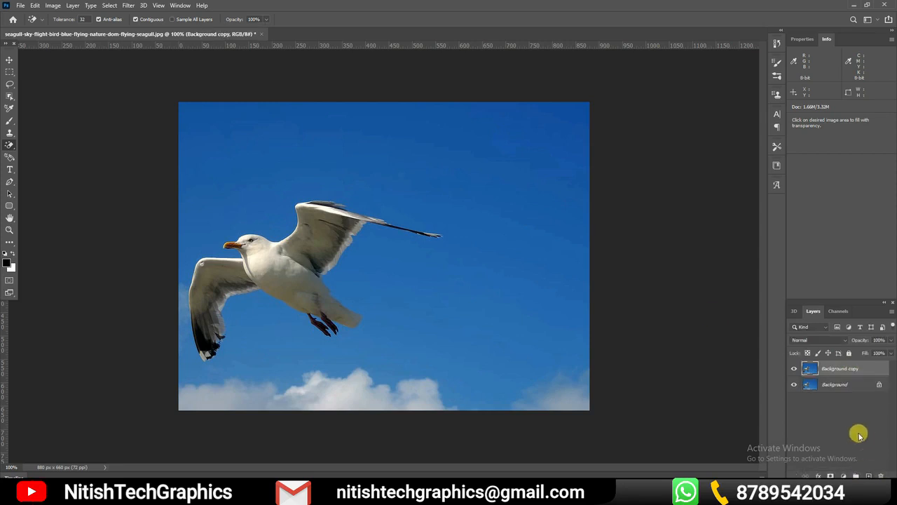
click(792, 385)
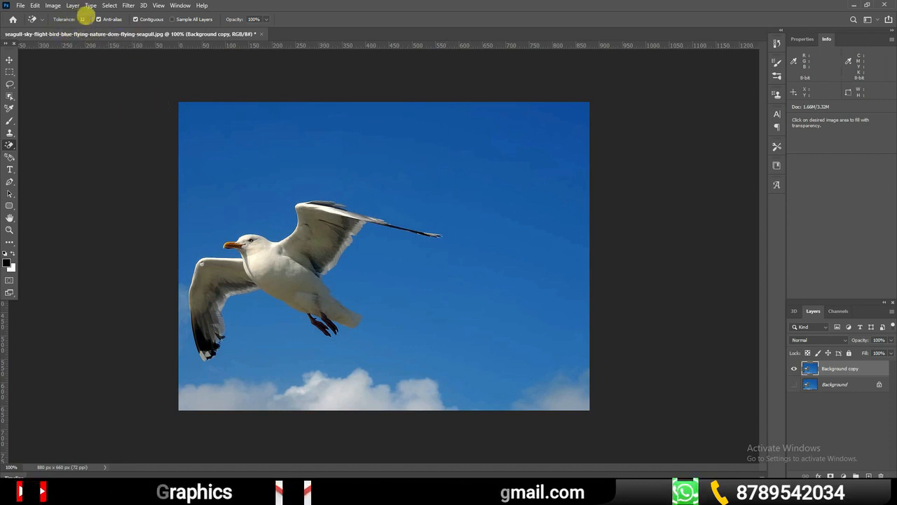
Try erasing the sky above the seagull with the Magic Eraser at tolerance 32 and undo it, keeping the Magic Eraser active
click(428, 157)
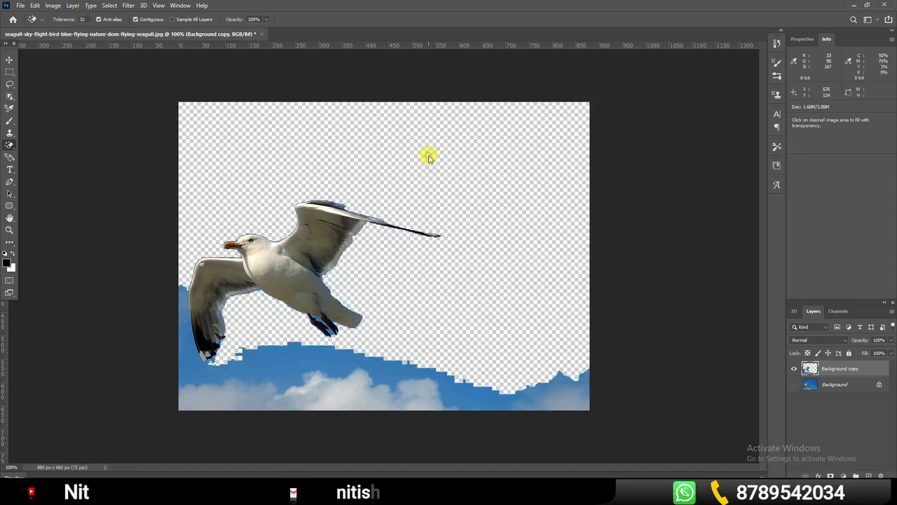
key(ctrl+z)
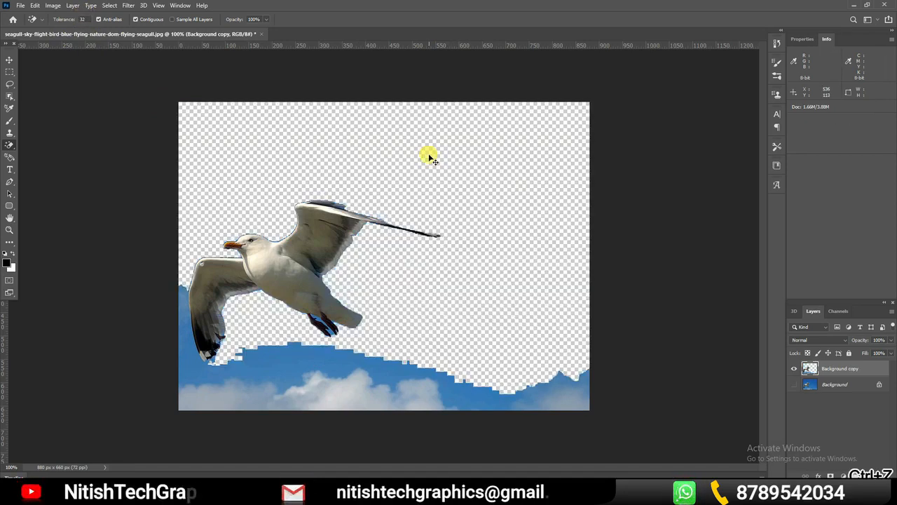
click(12, 99)
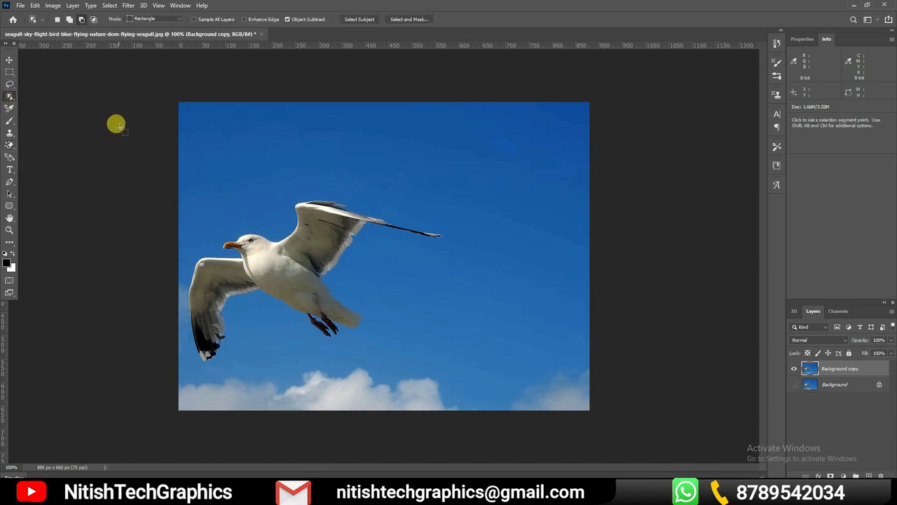
click(9, 145)
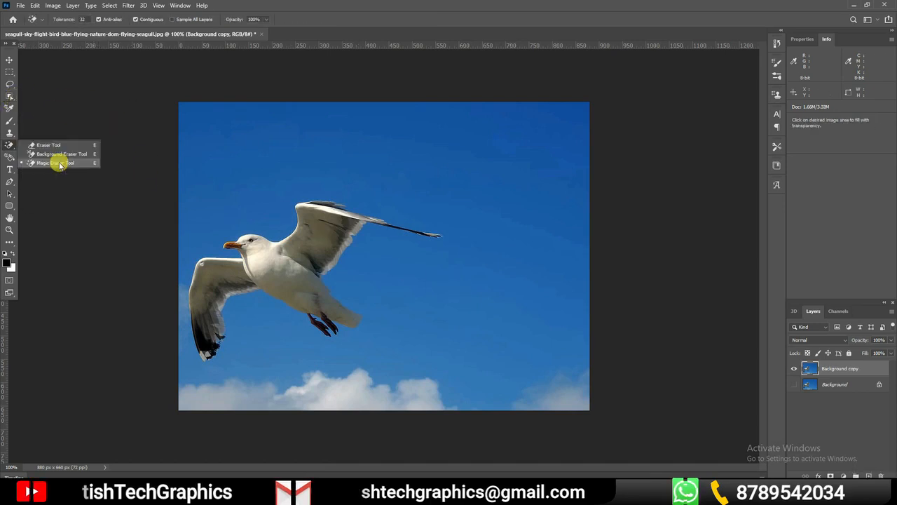
click(59, 163)
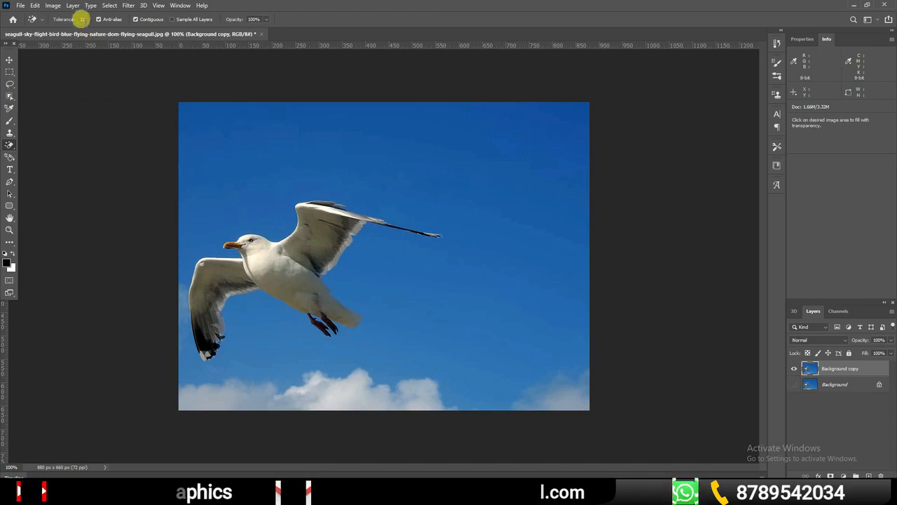
Erase the upper sky with the Magic Eraser at tolerance 10, and the sky below, beside the bird and in the corner at tolerance 32
drag(84, 20, 51, 18)
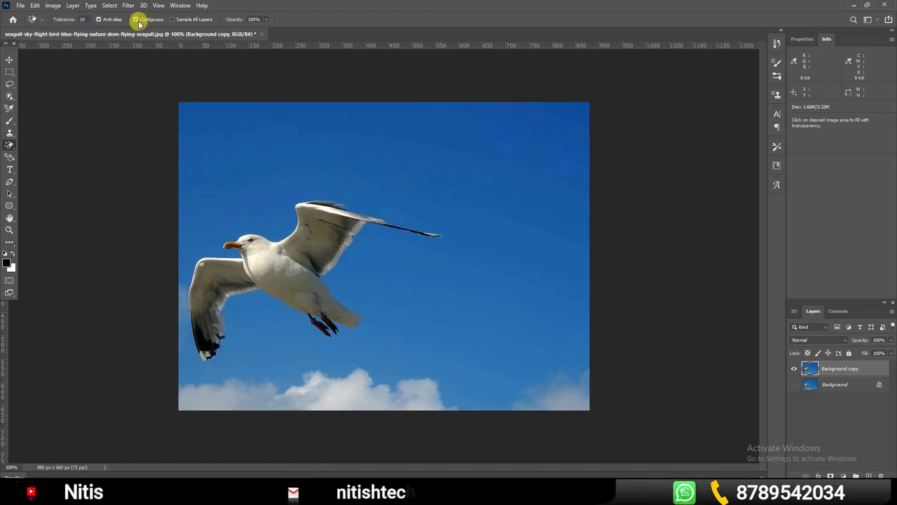
click(518, 181)
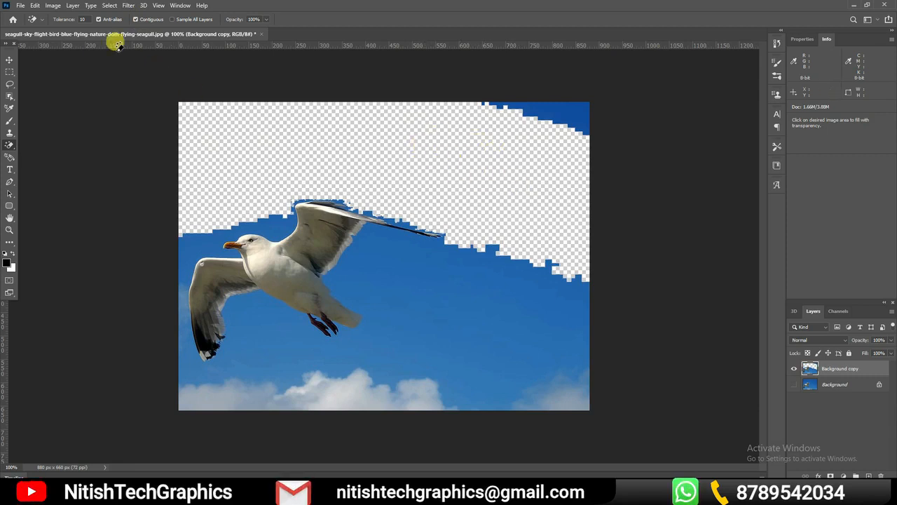
drag(69, 21, 80, 21)
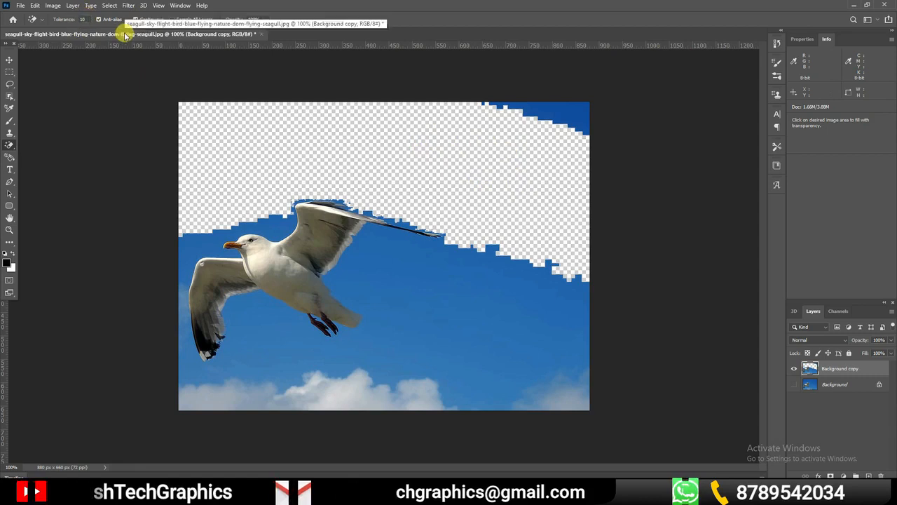
click(465, 263)
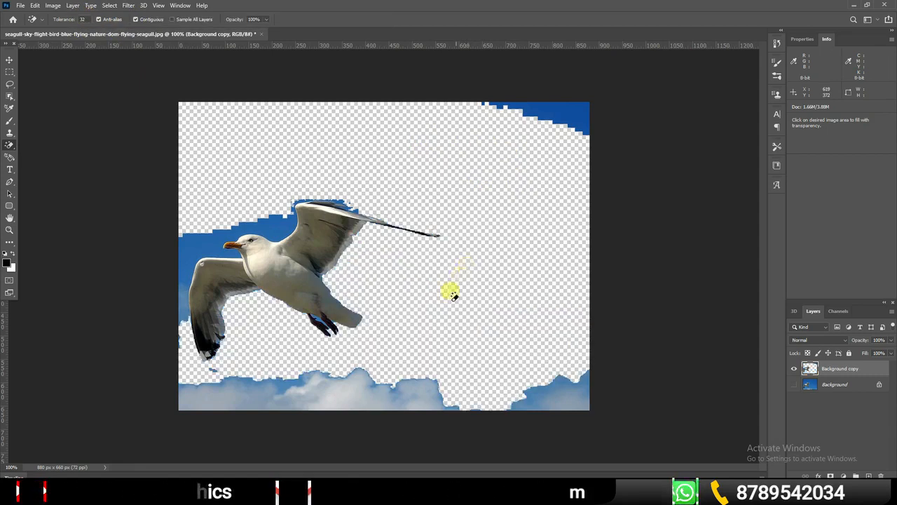
click(190, 249)
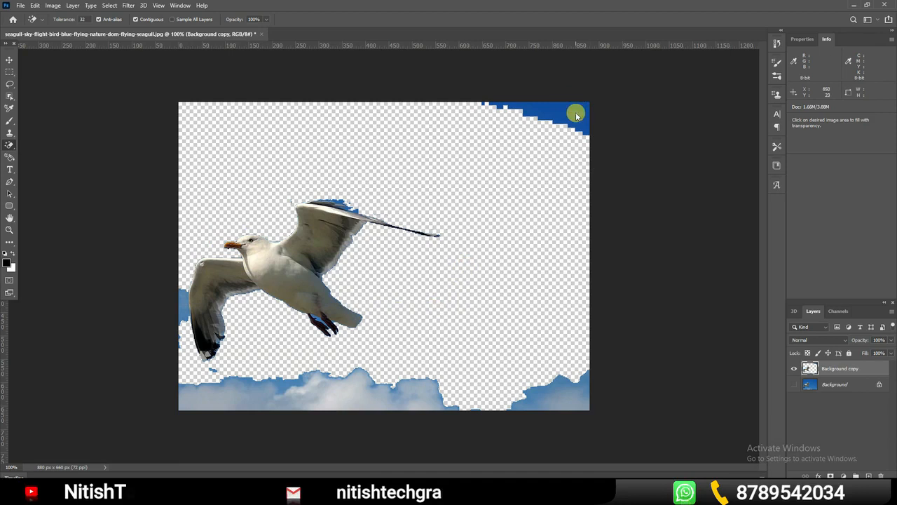
click(573, 111)
Undo the Magic Eraser removals, and try erasing the sky once at tolerance 50, undoing that as well
key(ctrl+z)
key(ctrl+z)
key(ctrl+z)
key(ctrl+z)
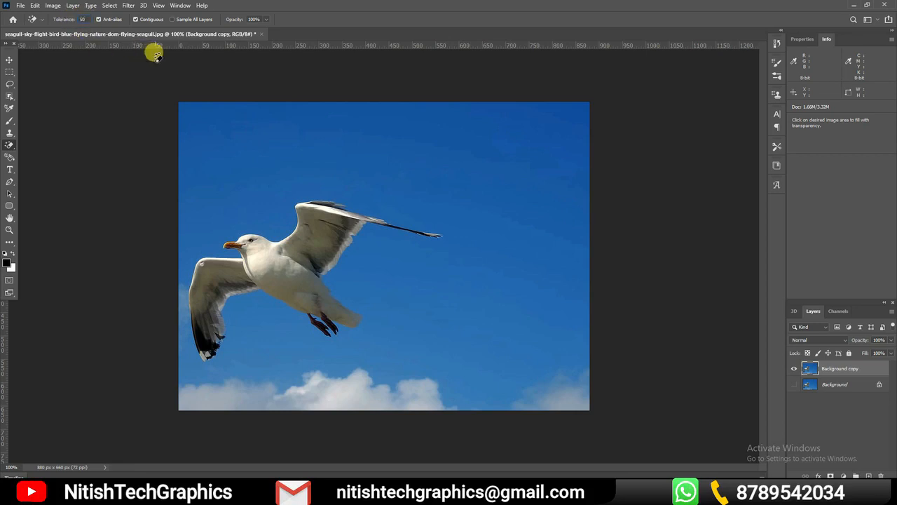
click(512, 214)
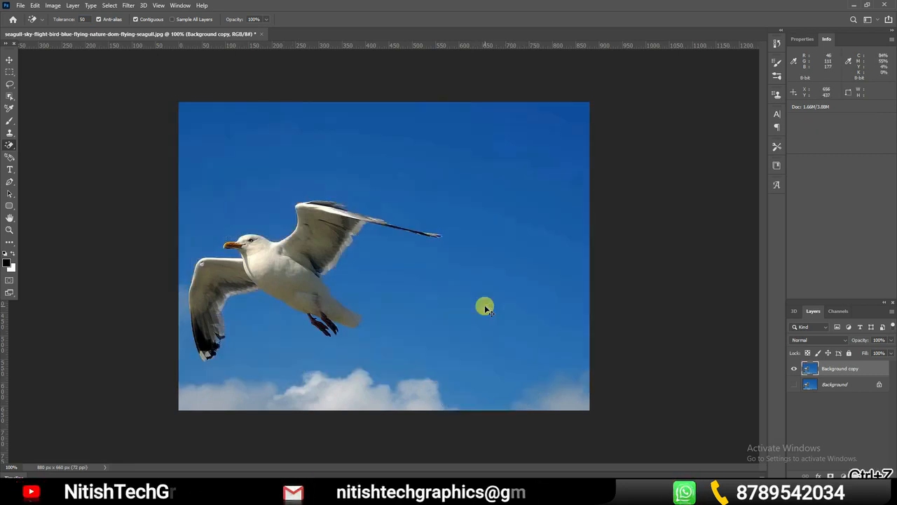
key(ctrl+z)
Try erasing four areas of sky above and beside the seagull with the Magic Eraser at tolerance 5, and undo them all
click(82, 18)
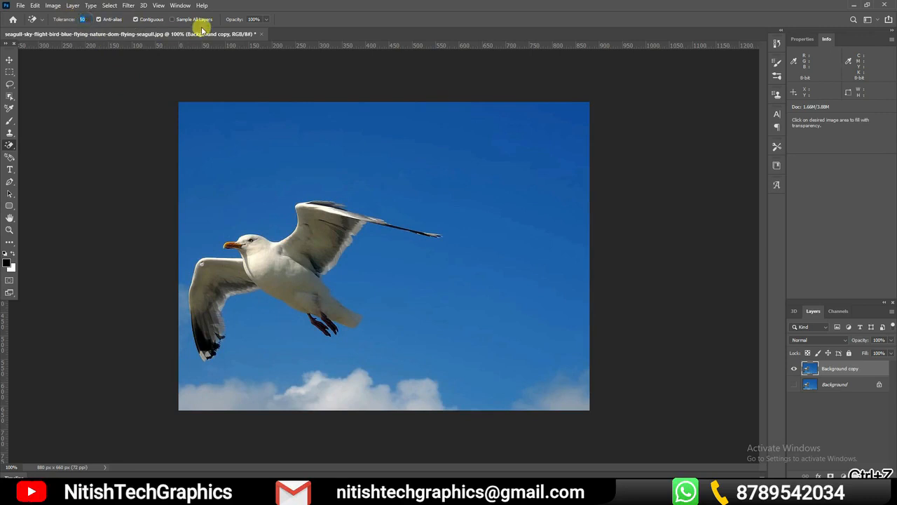
click(488, 182)
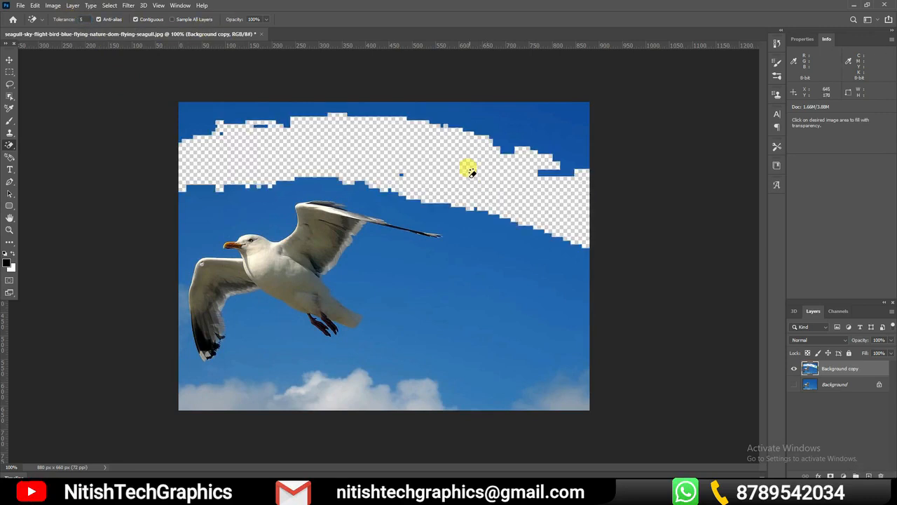
click(527, 134)
click(497, 250)
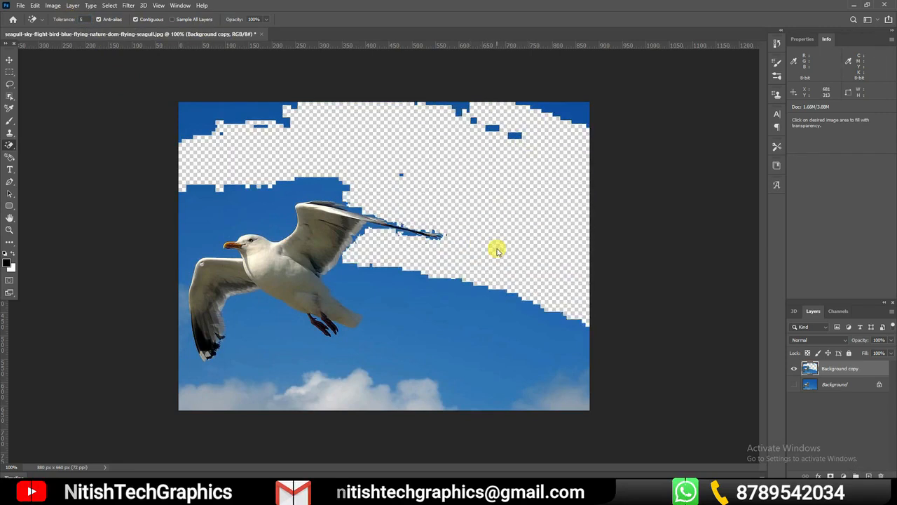
click(491, 337)
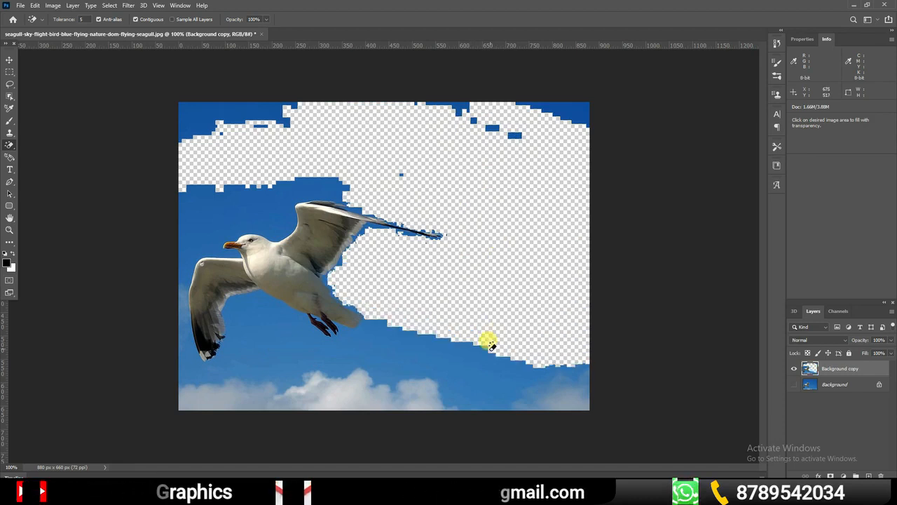
key(ctrl+z)
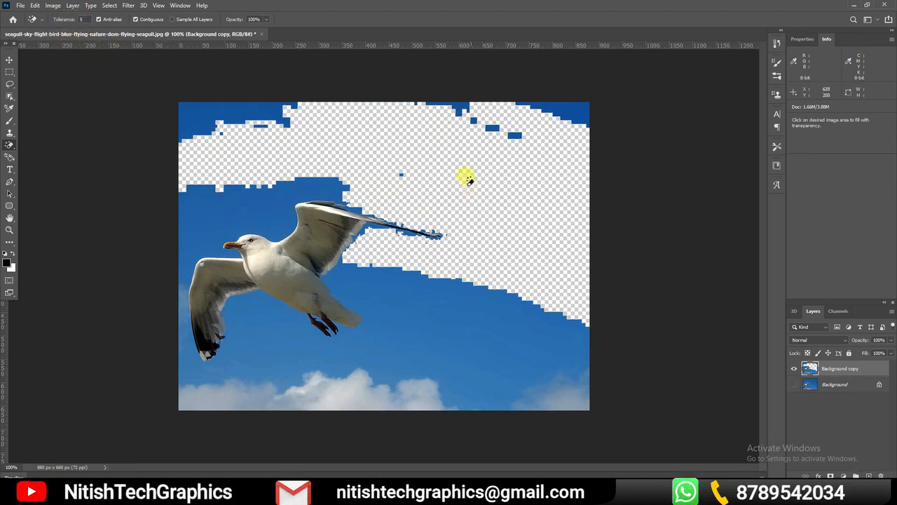
key(ctrl+z)
key(ctrl+z)
key(ctrl+z)
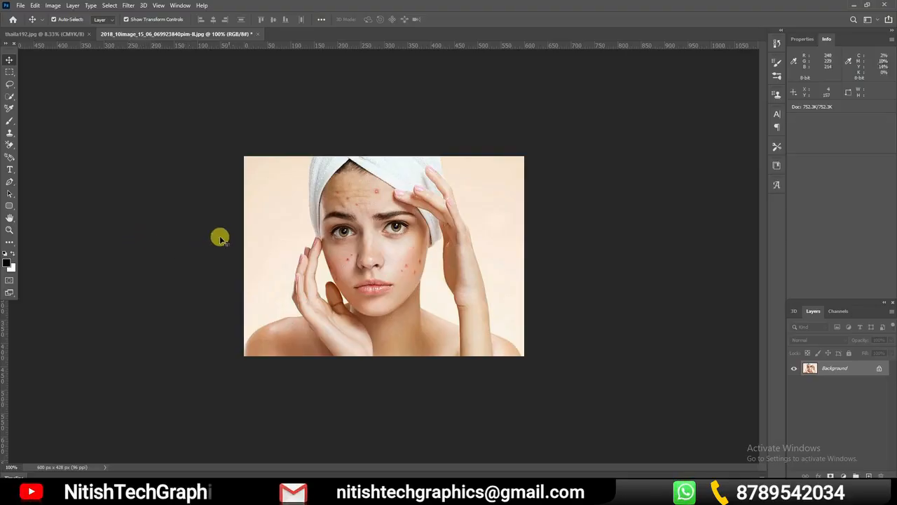
Convert the portrait's locked Background into a regular layer and select the Spot Healing Brush tool from the extra tools
double_click(868, 369)
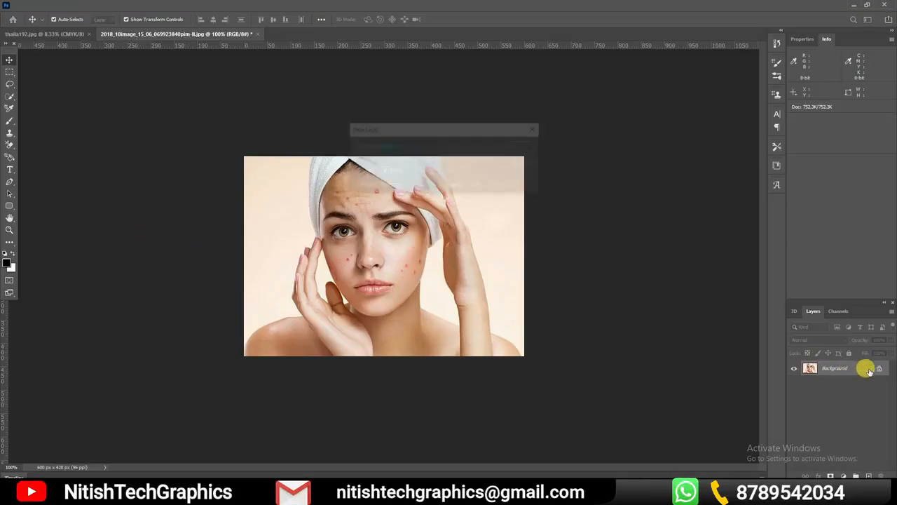
key(Return)
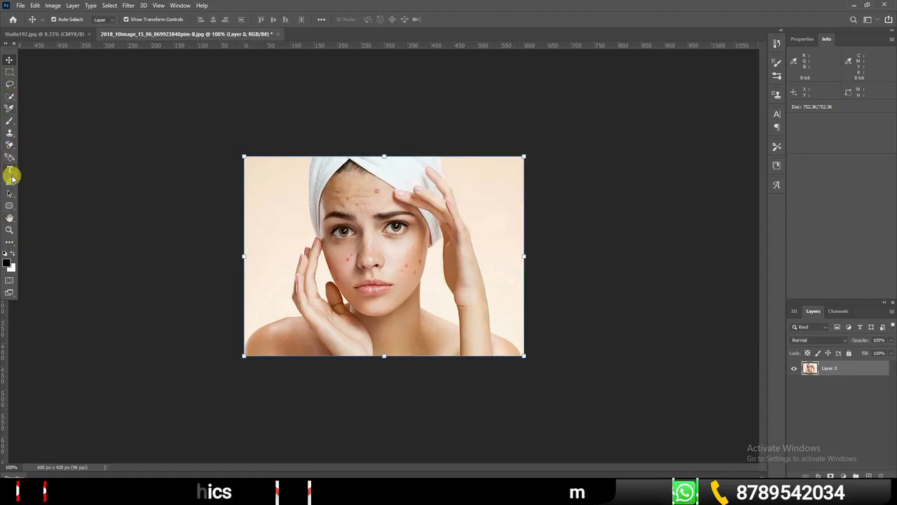
click(10, 244)
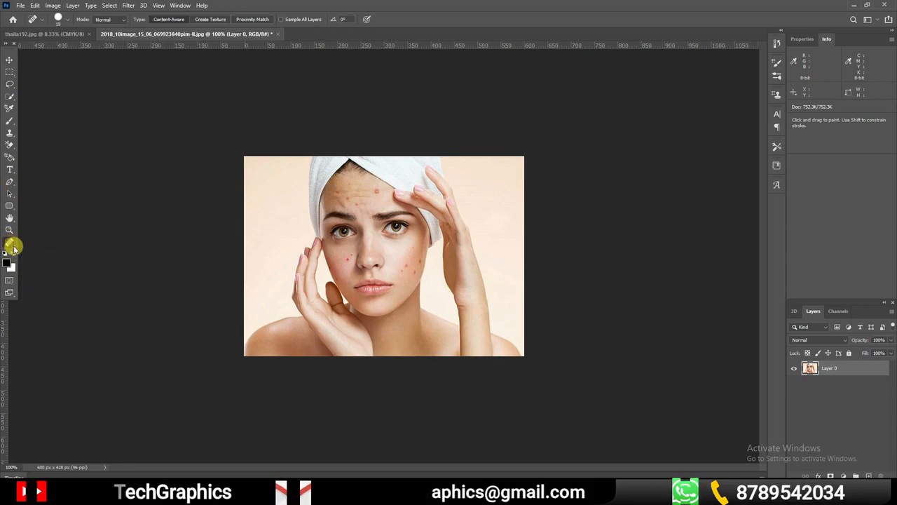
right_click(13, 246)
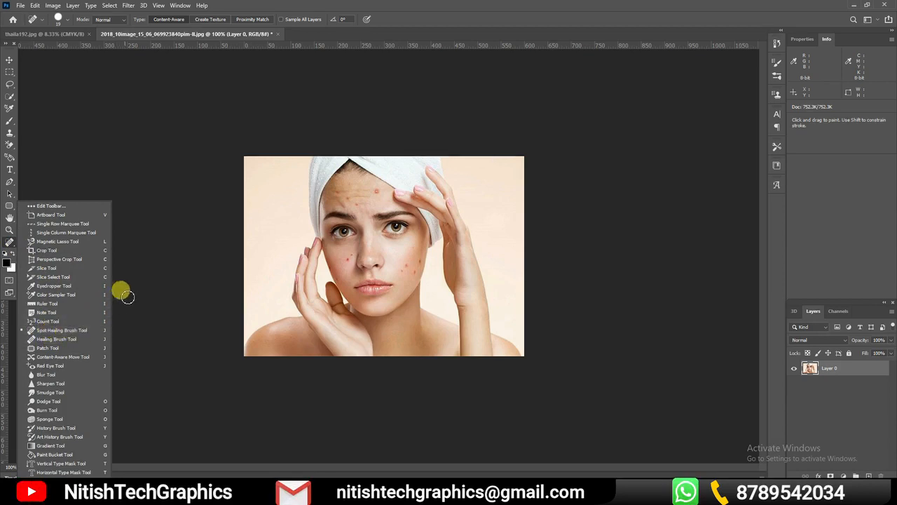
click(124, 144)
key(ctrl+0)
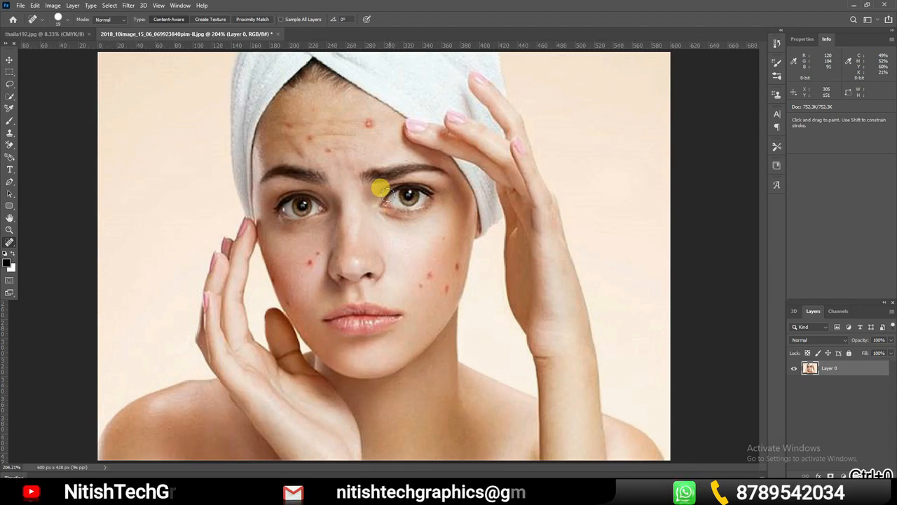
key(ctrl+1)
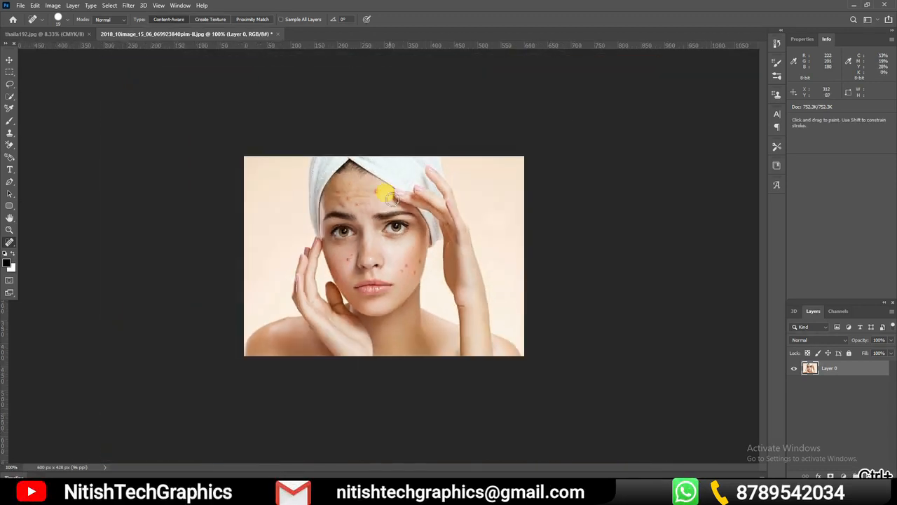
Remove the red blemishes from both cheeks of the portrait with the Spot Healing Brush in Content-Aware mode
key(ctrl+space)
mouse_move(393, 204)
mouse_down()
mouse_move(402, 219)
mouse_move(401, 211)
mouse_up()
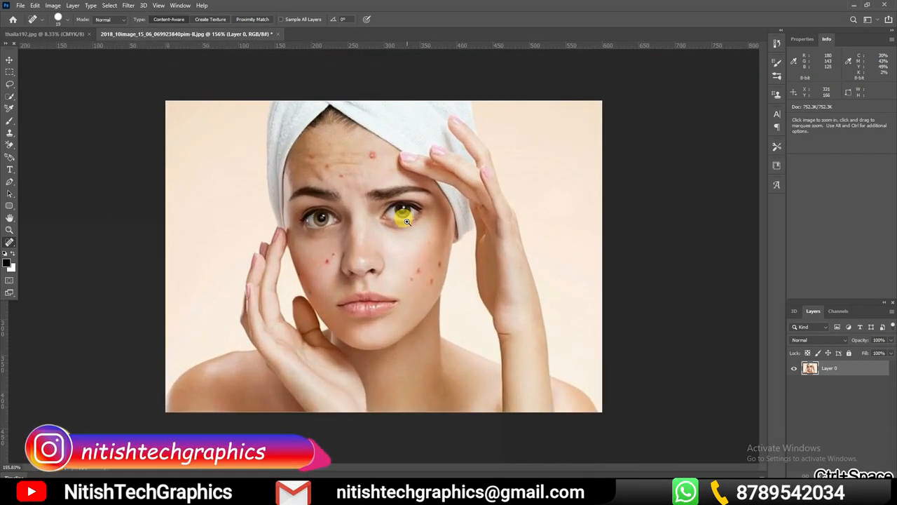
click(419, 269)
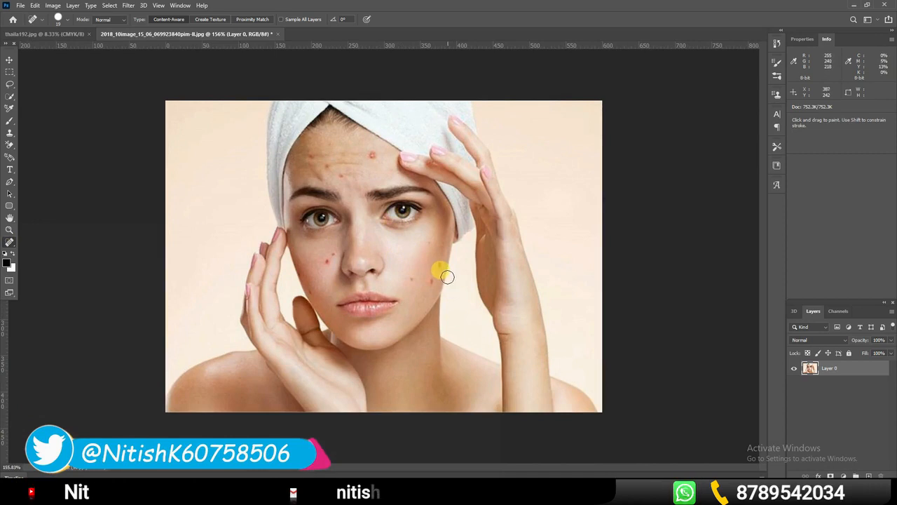
click(414, 275)
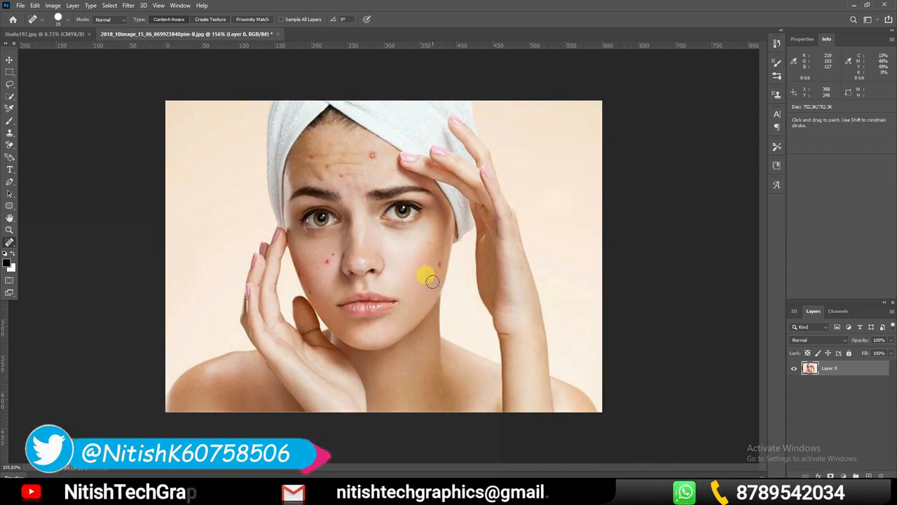
click(426, 242)
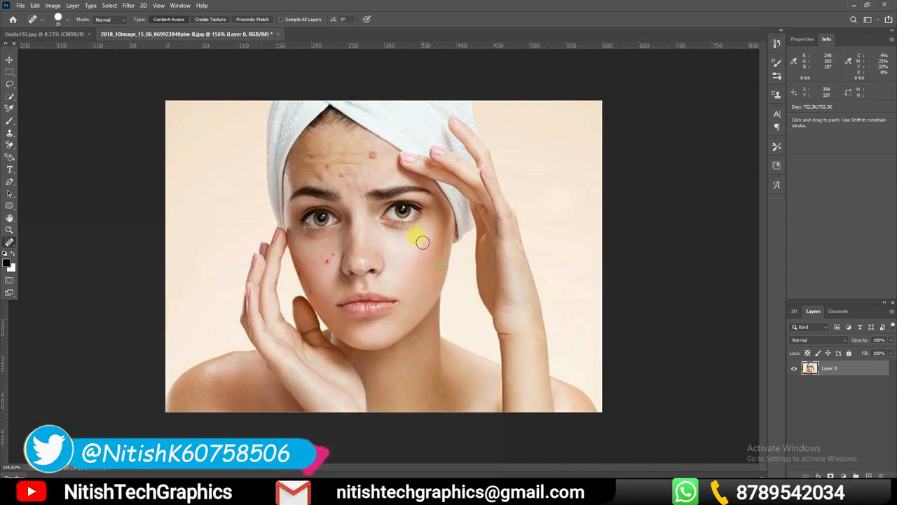
click(332, 255)
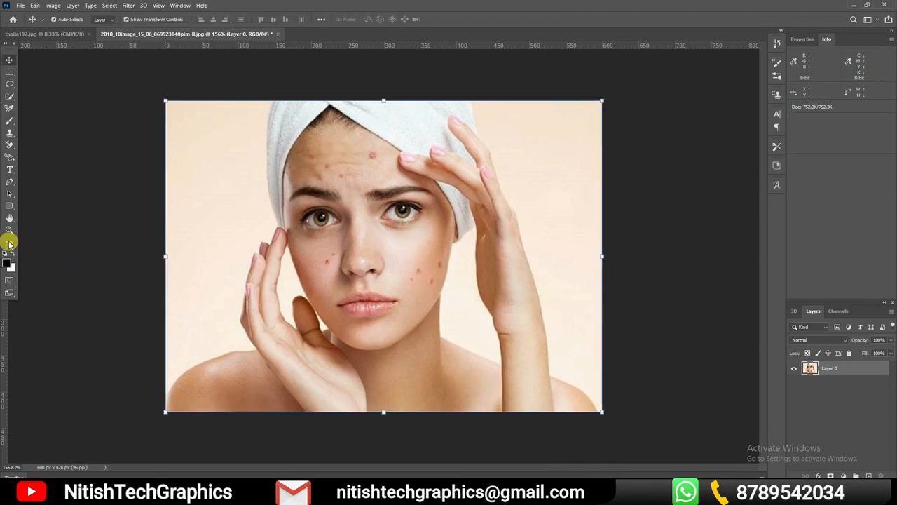
Switch to the Healing Brush tool and heal the outermost blemish on the cheek below the raised hand, using nearby clear skin as the source
click(9, 243)
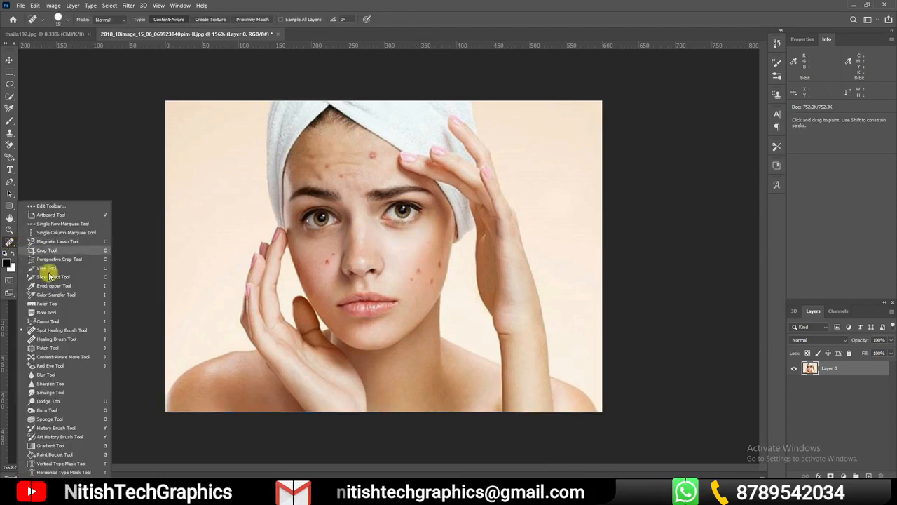
click(62, 340)
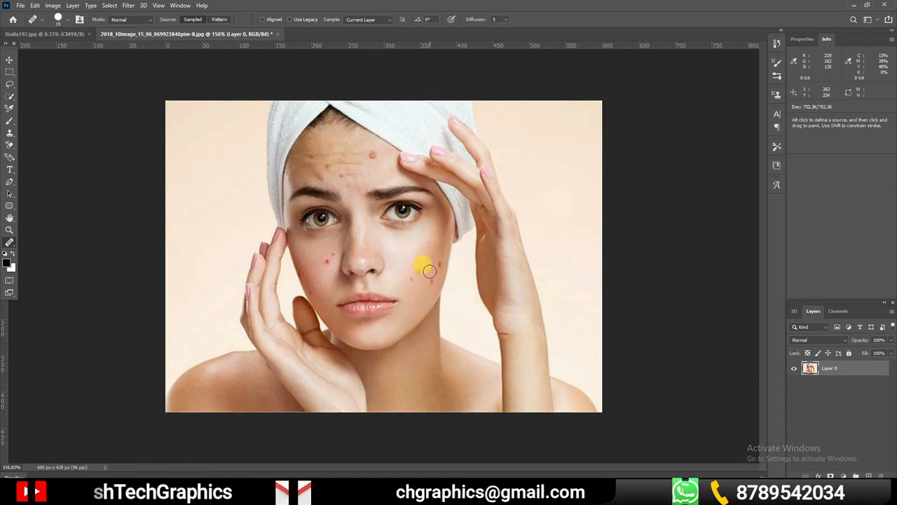
alt+click(433, 293)
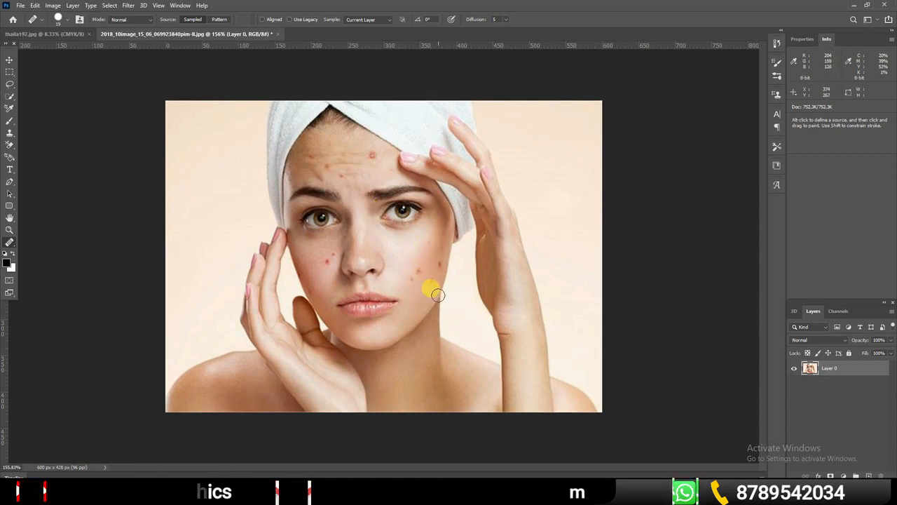
alt+click(435, 256)
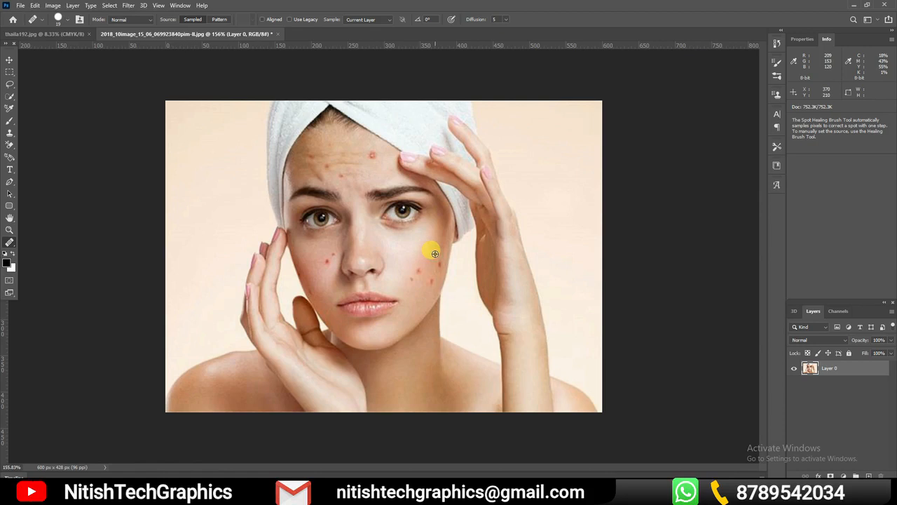
alt+click(434, 254)
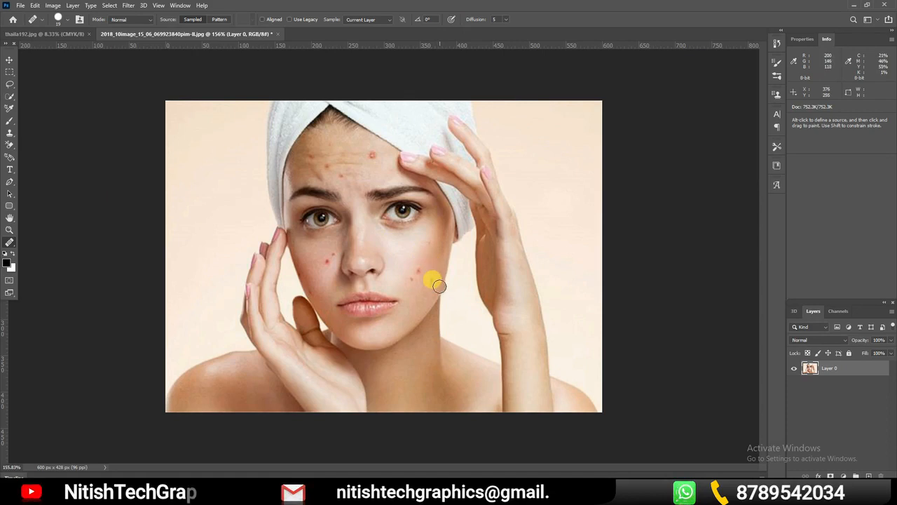
Examine the sampled skin preview inside the Healing Brush cursor up close beside the blemished cheek
ctrl+click(452, 265)
ctrl+click(455, 268)
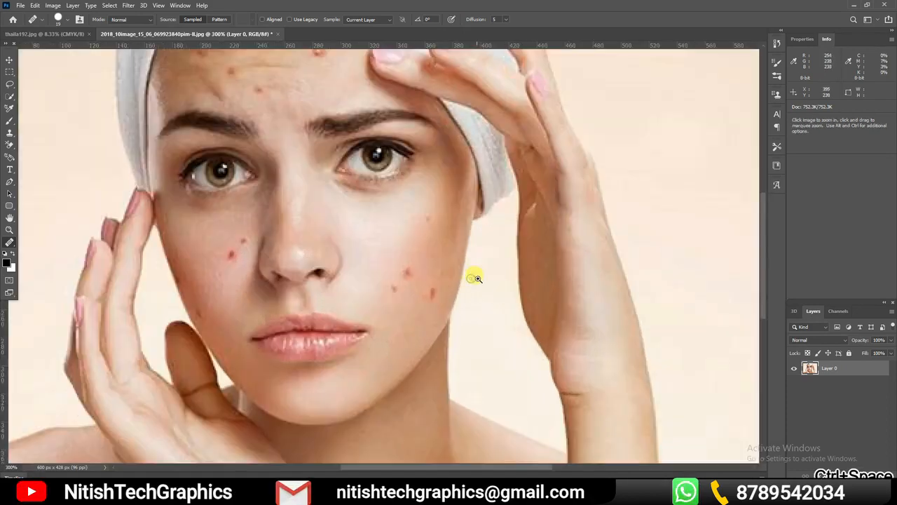
ctrl+click(474, 278)
ctrl+click(474, 276)
ctrl+click(469, 271)
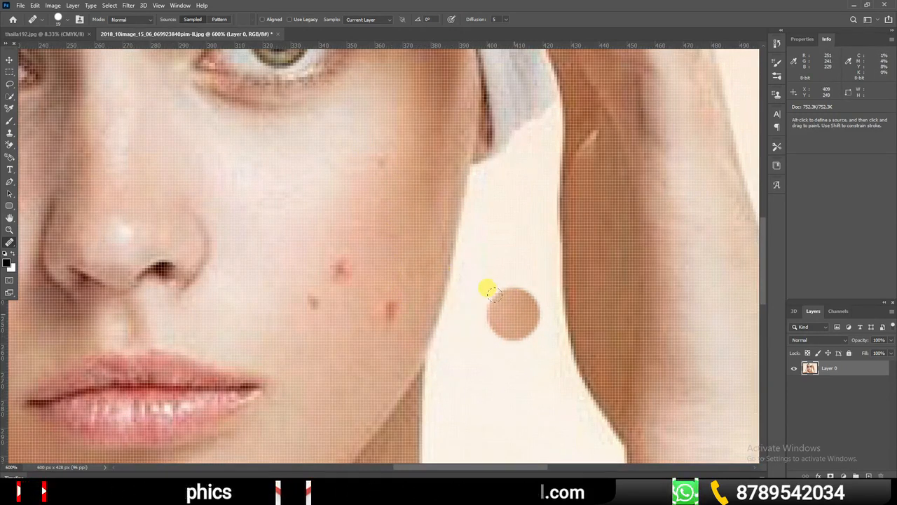
key(ctrl+minus)
key(ctrl+minus)
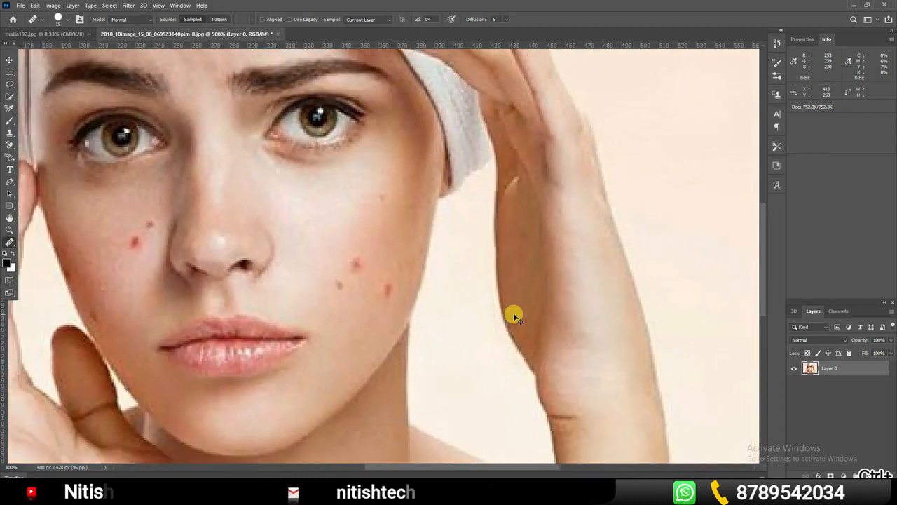
key(ctrl+minus)
key(ctrl+minus)
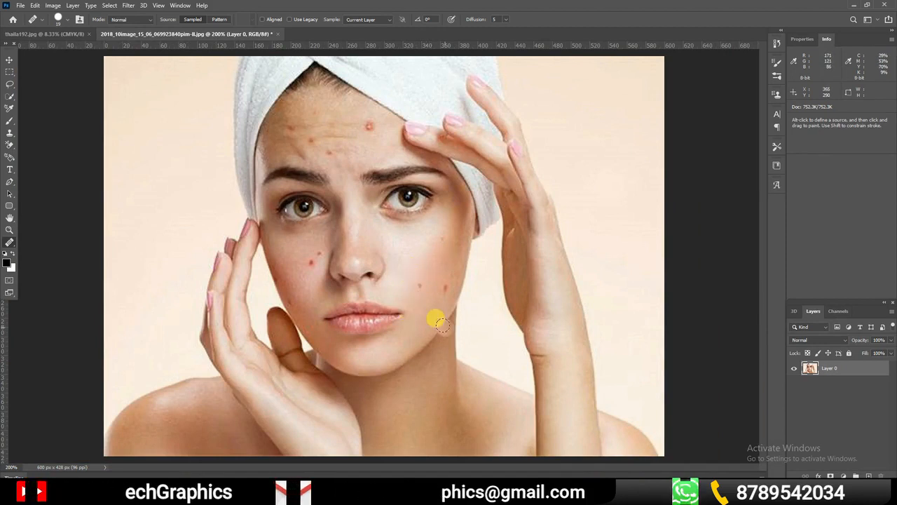
Heal the blemishes nearest the mouth on that cheek with the Healing Brush and sample clear skin below the eye
click(418, 284)
click(427, 346)
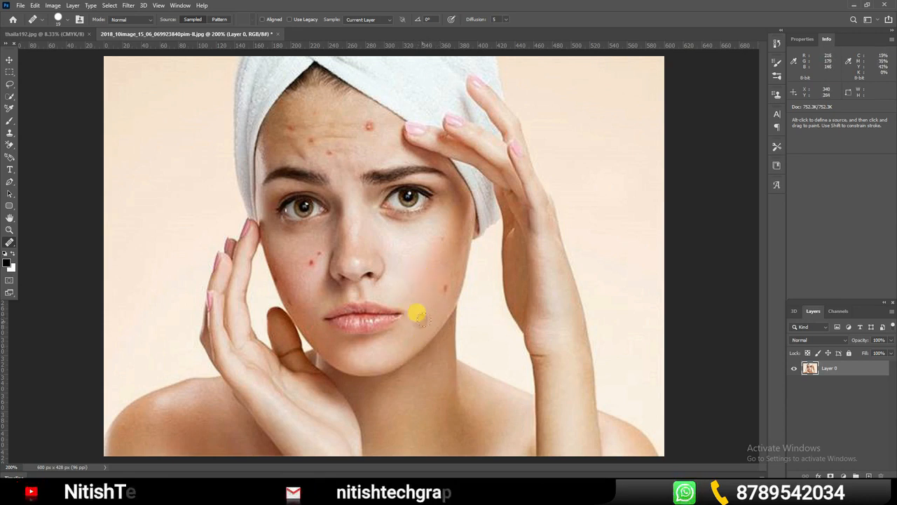
click(427, 263)
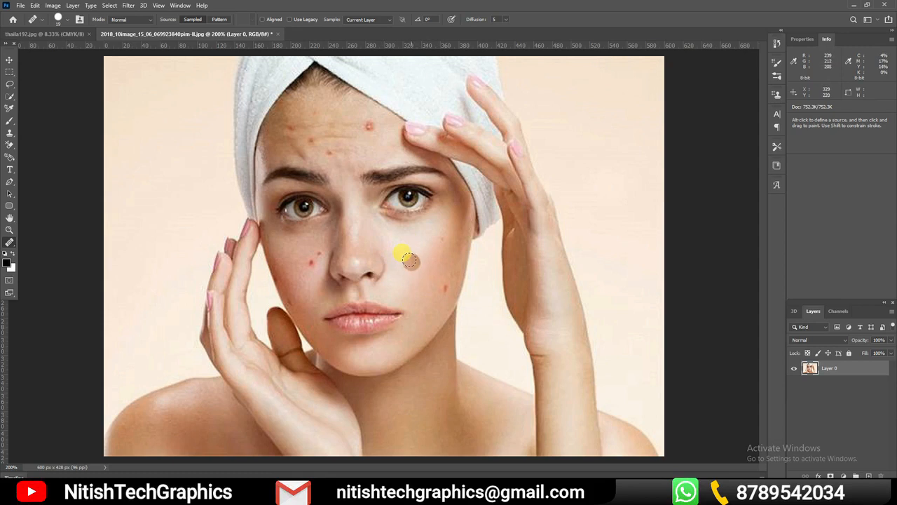
click(410, 260)
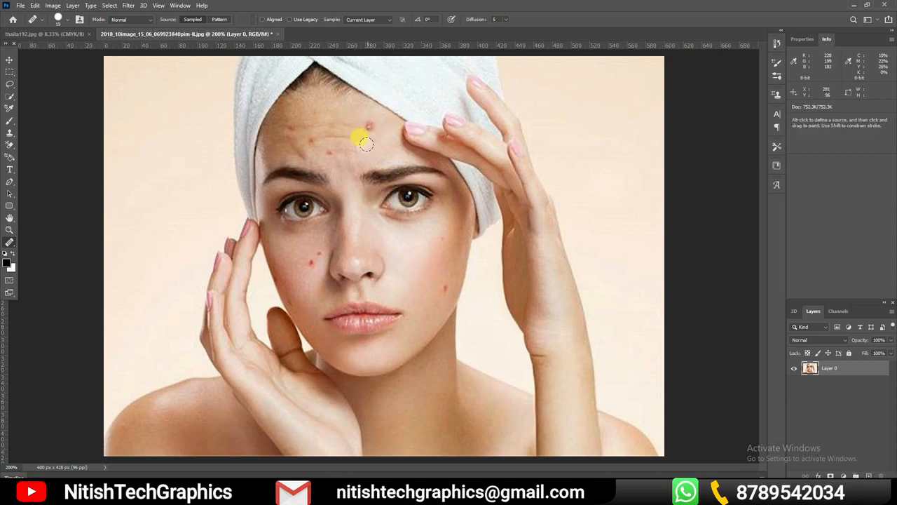
Heal the large forehead blemish, the last lower-cheek spot and the two spots beside the nose on the opposite cheek using sampled skin
key(ctrl+minus)
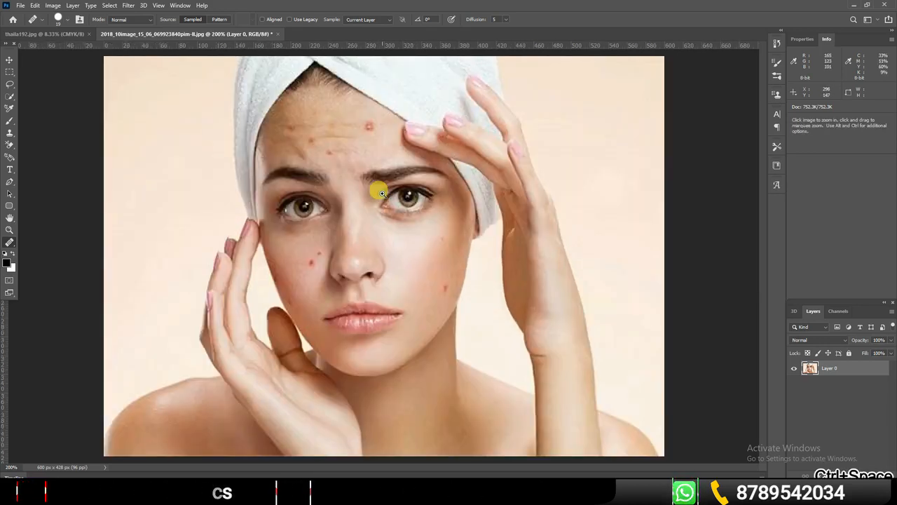
ctrl+click(379, 184)
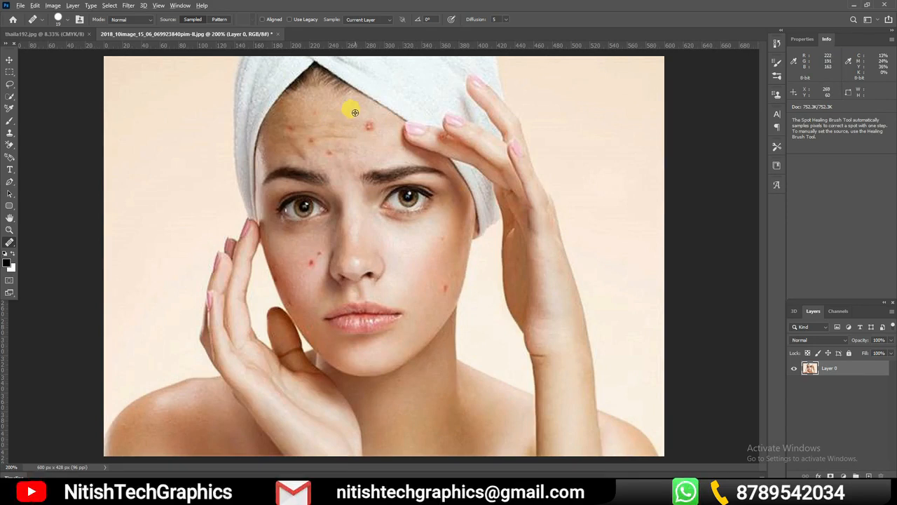
click(441, 283)
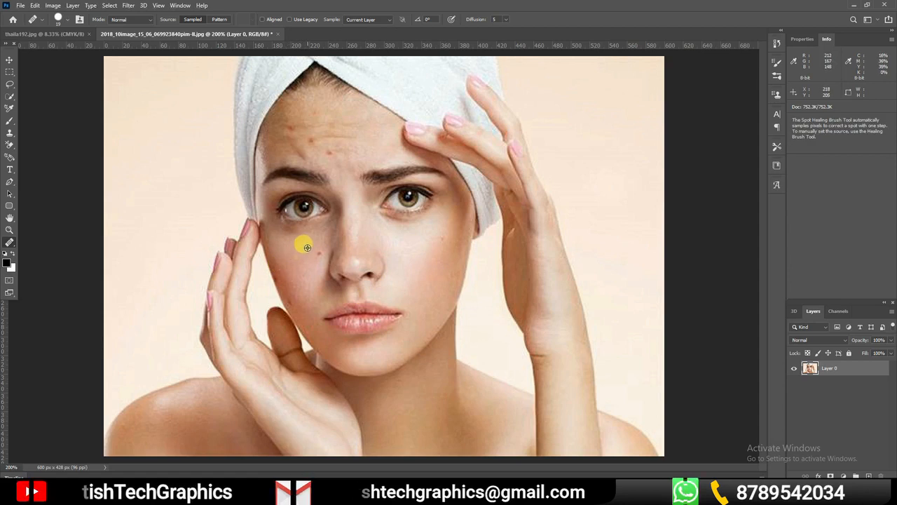
alt+click(307, 247)
click(318, 253)
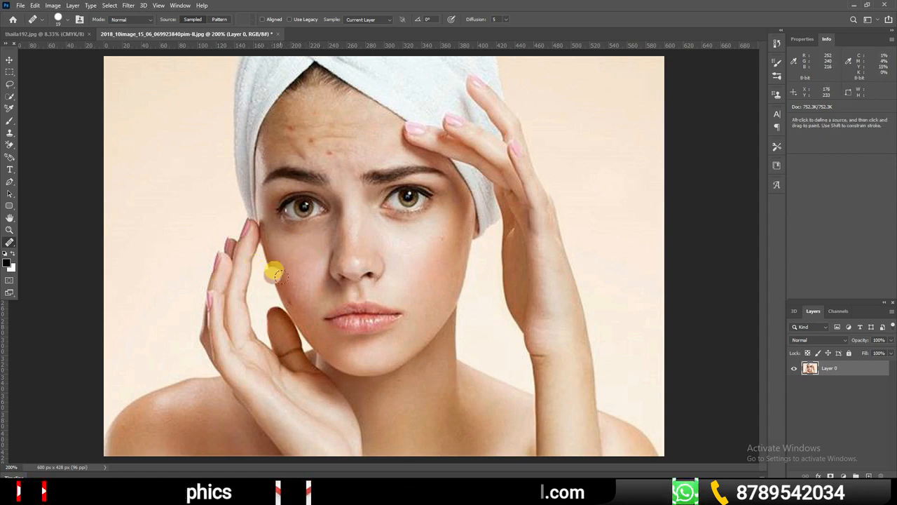
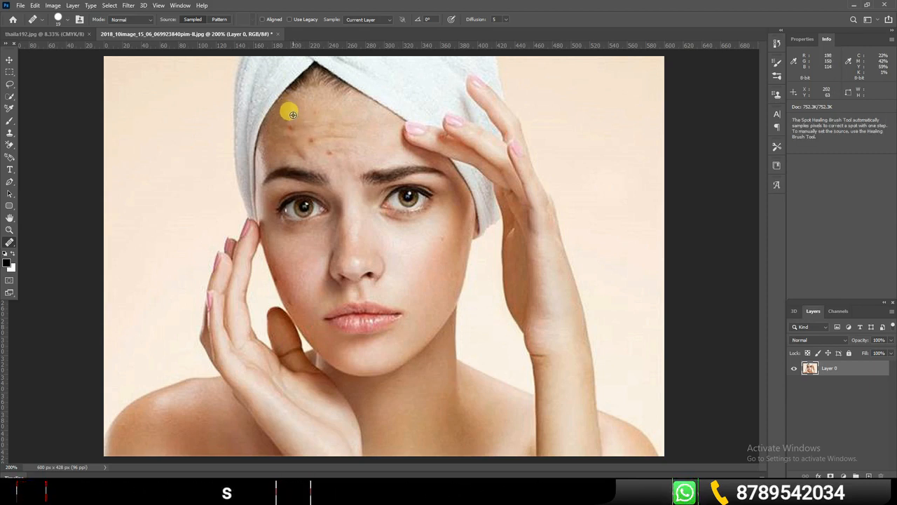
Heal the small blemishes across the forehead with the Healing Brush, using nearby clear skin as the source
alt+click(293, 114)
click(291, 126)
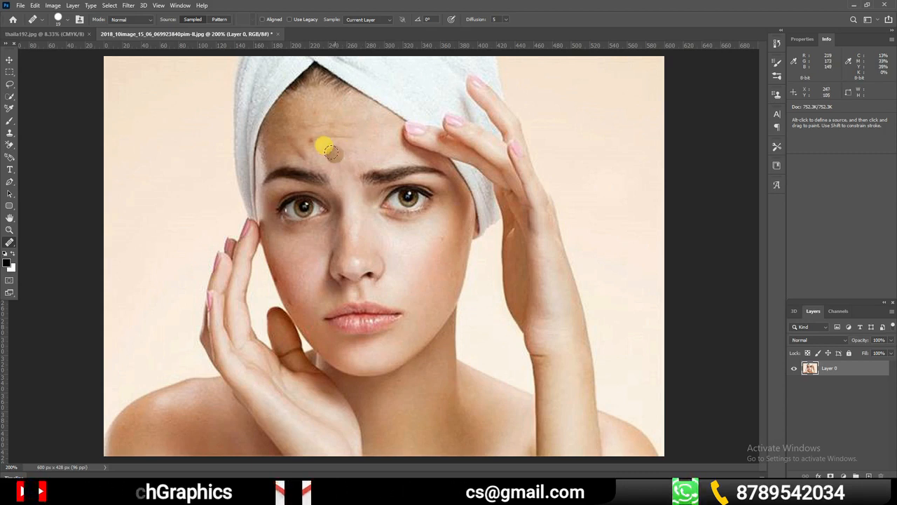
key(ctrl+z)
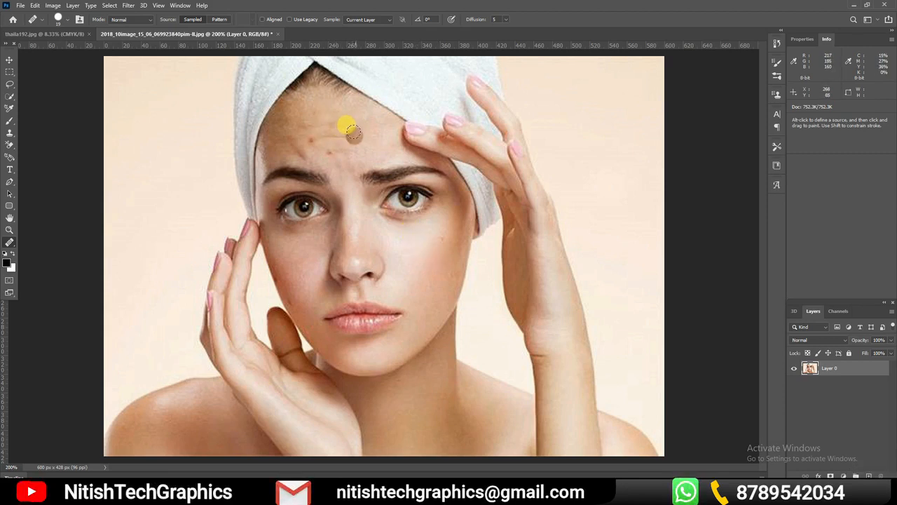
drag(360, 134, 356, 127)
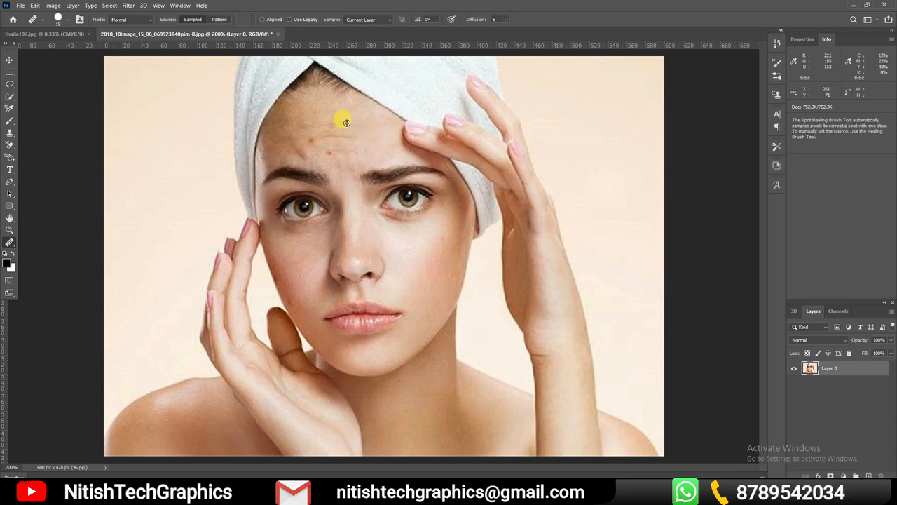
click(328, 150)
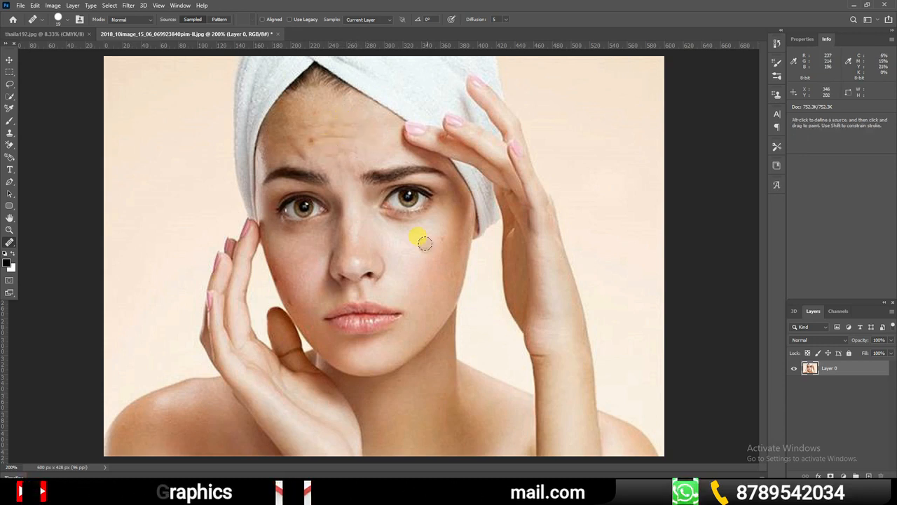
Undo the Healing Brush retouching on the portrait back to the original Background layer
key(ctrl+minus)
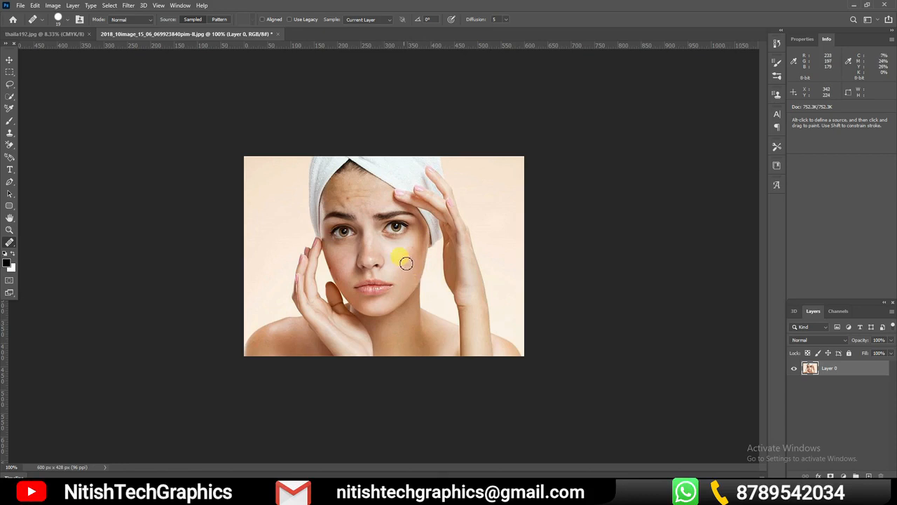
key(ctrl+minus)
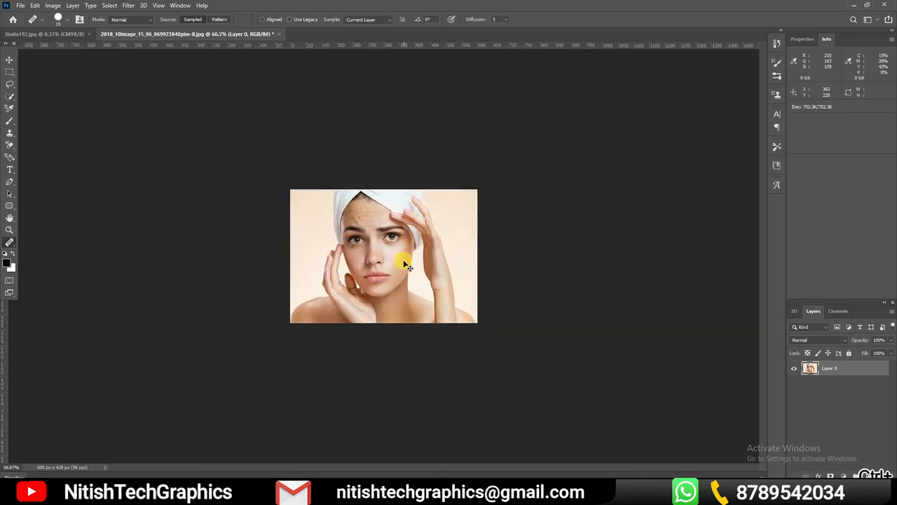
key(ctrl+plus)
key(ctrl+z)
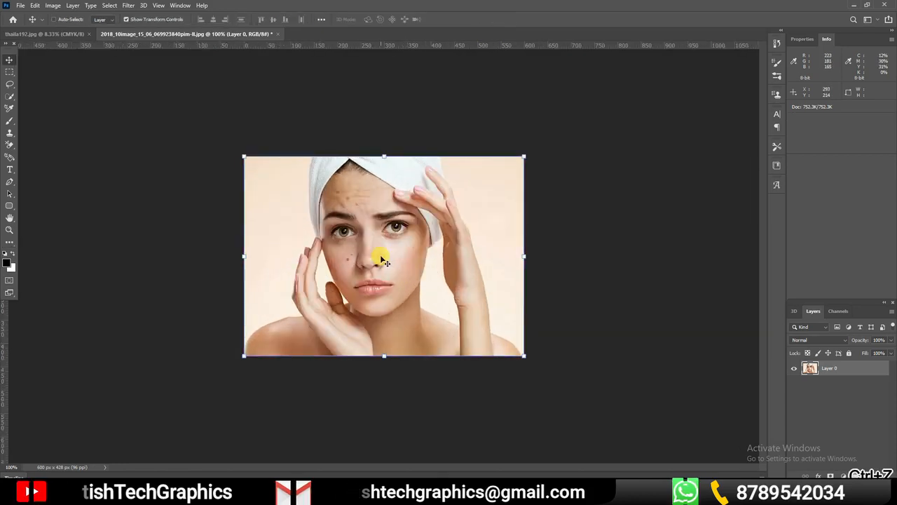
key(ctrl+z)
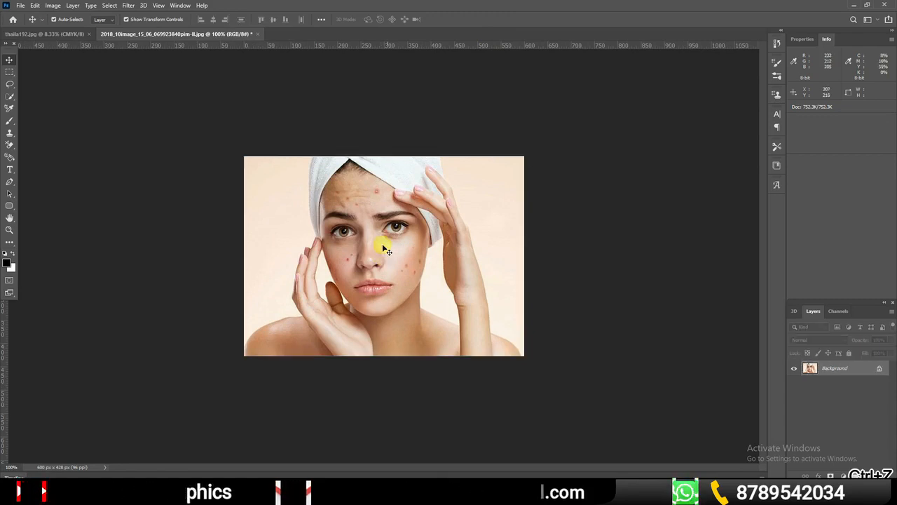
Switch to the Patch tool and undo the remaining retouching on the cheek below the raised hand
key(c)
click(12, 242)
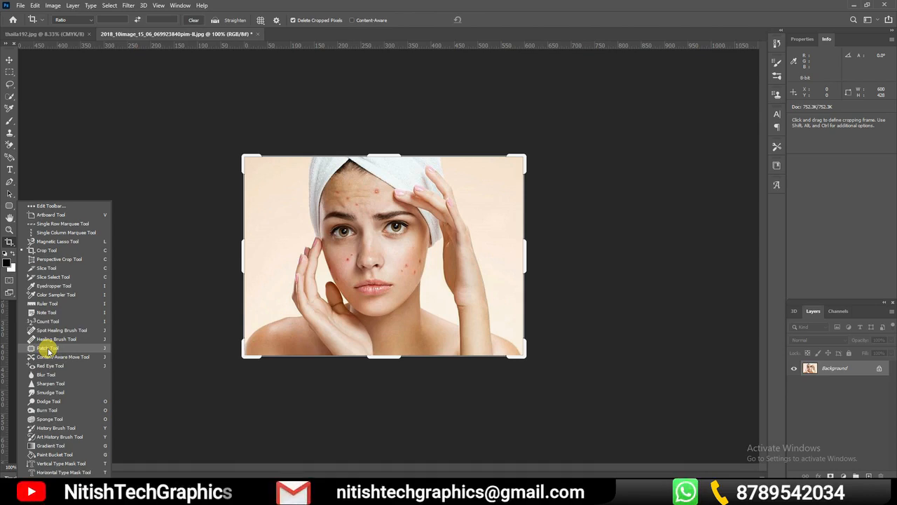
click(46, 348)
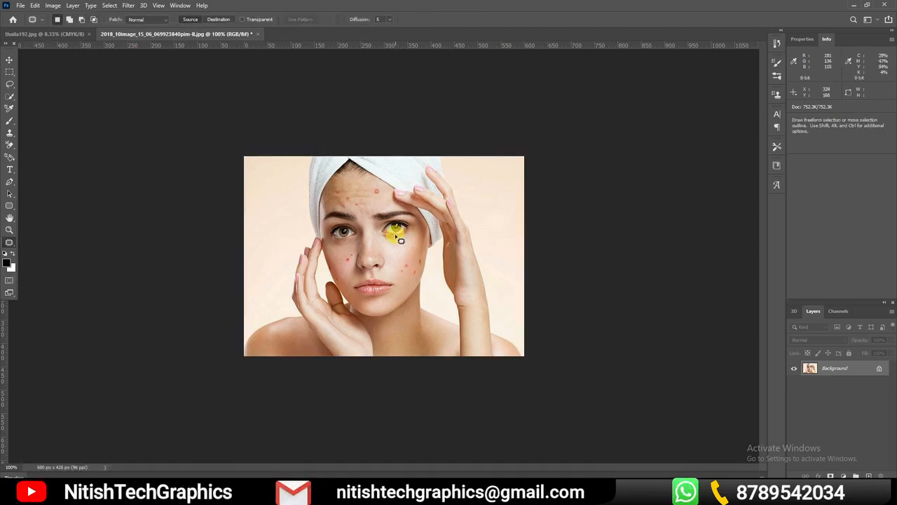
key(ctrl+plus)
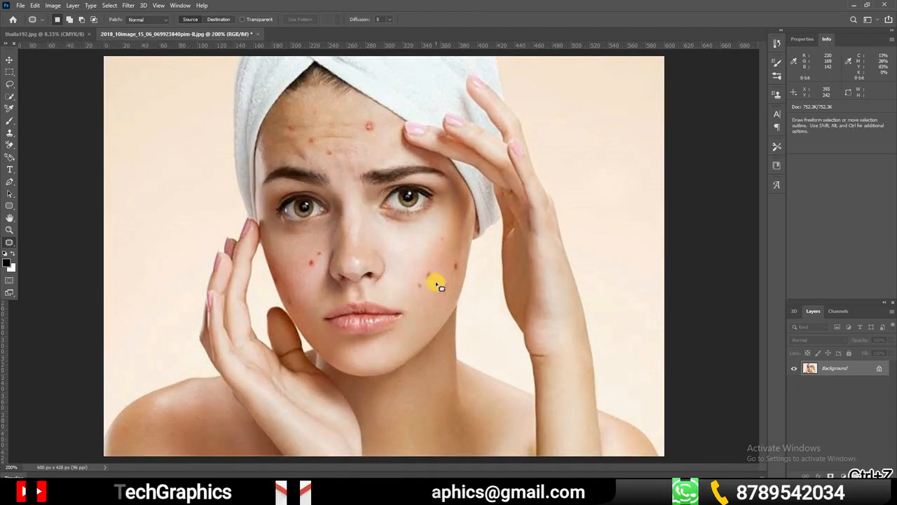
key(ctrl+z)
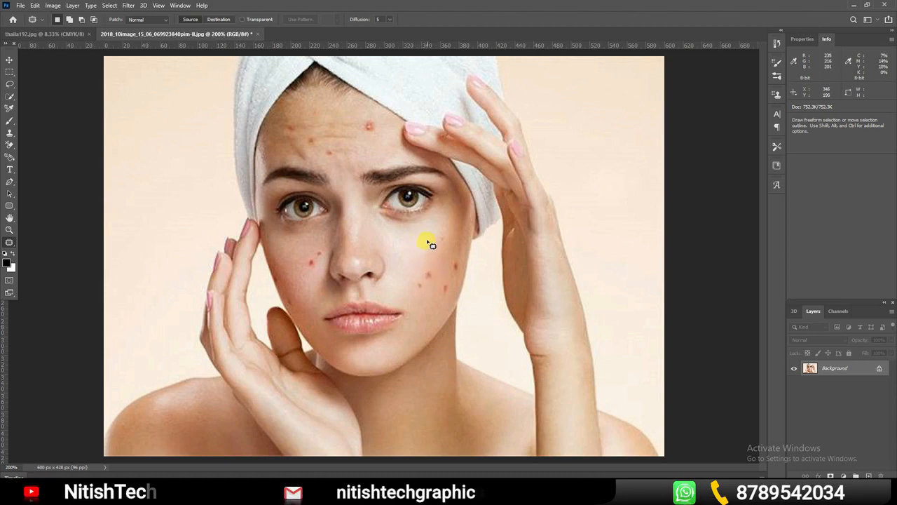
Try patching the upper cheek blemish with the blemished skin just below it as the source, and undo the patch and its selection
drag(419, 245, 416, 258)
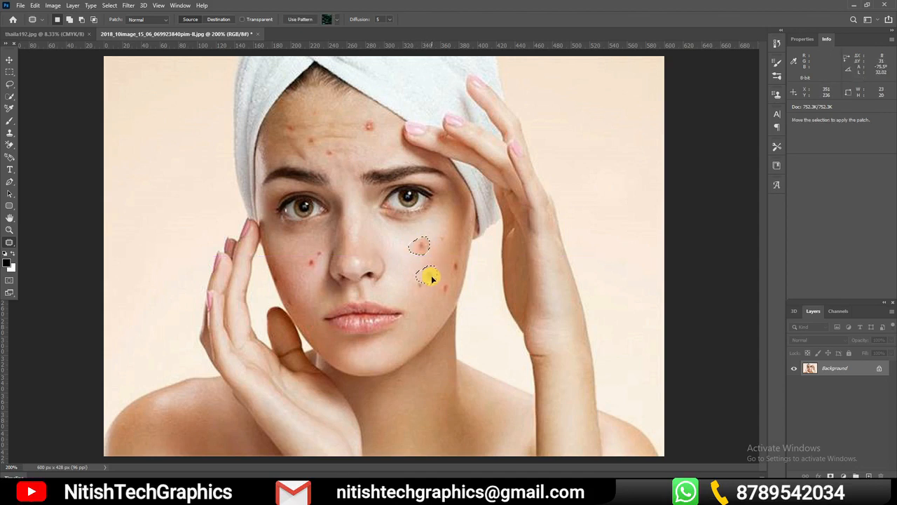
drag(432, 278, 431, 277)
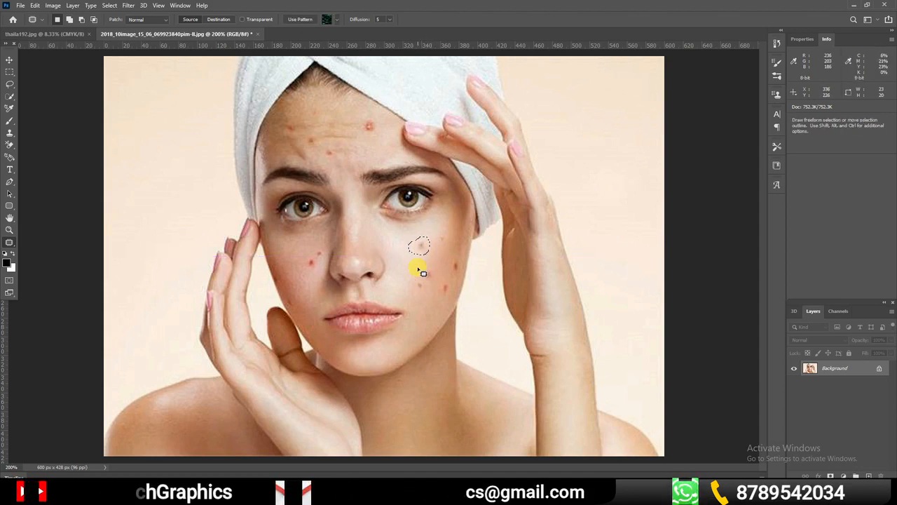
key(ctrl+z)
key(ctrl+z)
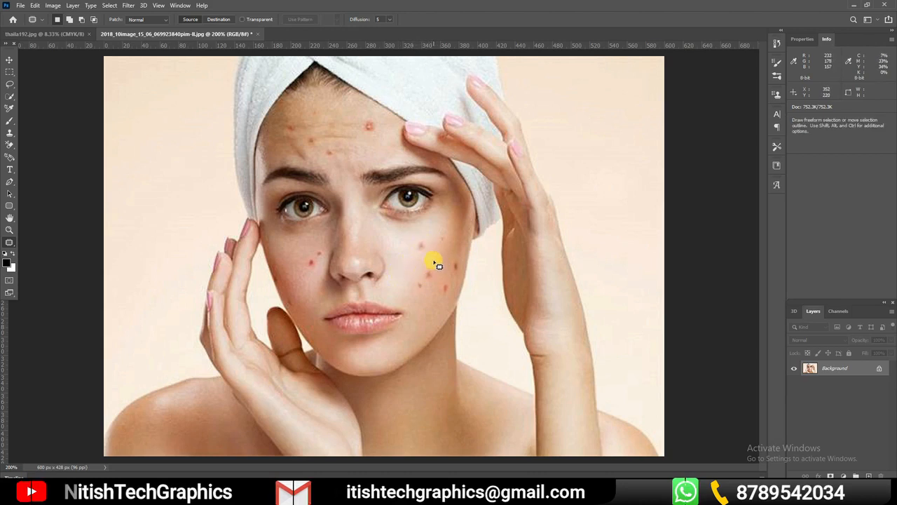
Patch the cheek blemishes below the eye, nearest the mouth and beside the nose on the opposite cheek with nearby clear skin
mouse_move(426, 235)
mouse_down()
mouse_move(414, 241)
mouse_move(422, 261)
mouse_move(432, 242)
mouse_move(416, 273)
mouse_up()
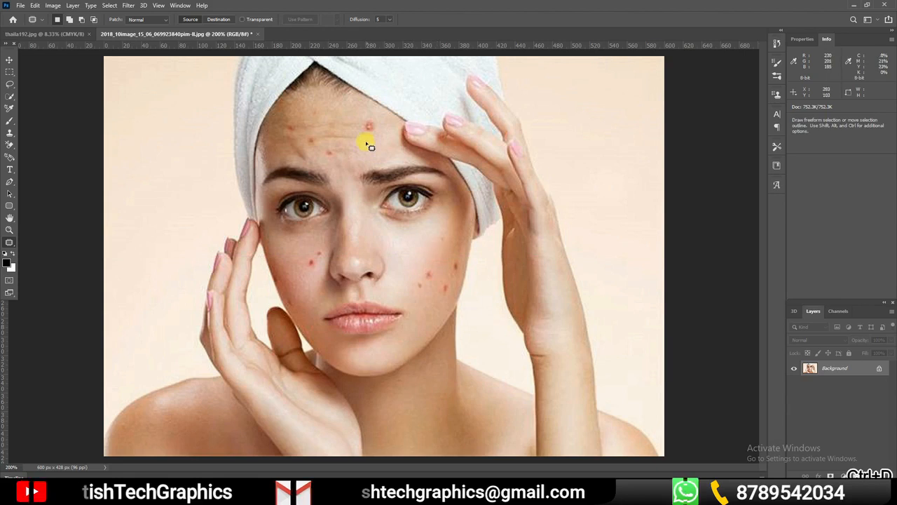
mouse_move(417, 260)
mouse_down()
mouse_move(410, 270)
mouse_move(419, 281)
mouse_up()
key(ctrl+z)
mouse_move(423, 261)
mouse_down()
mouse_move(420, 299)
mouse_move(439, 290)
mouse_move(426, 264)
mouse_up()
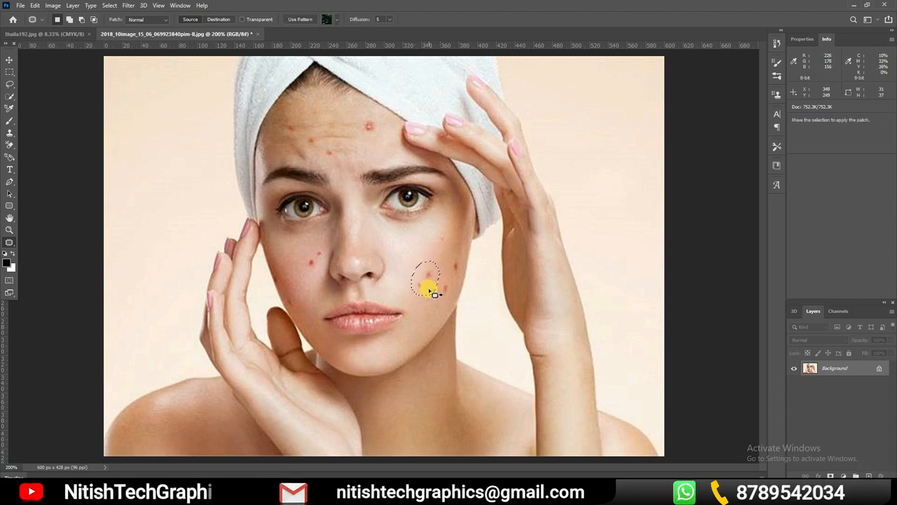
drag(429, 289, 436, 254)
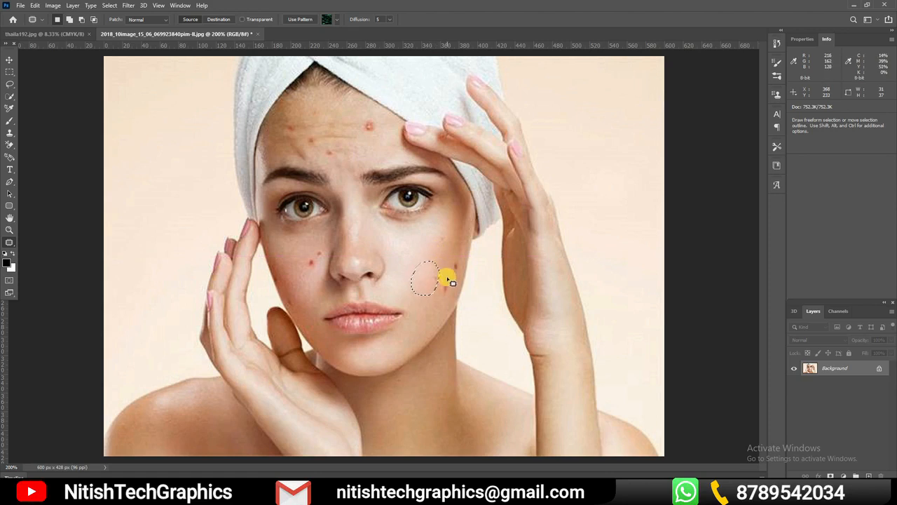
key(ctrl+d)
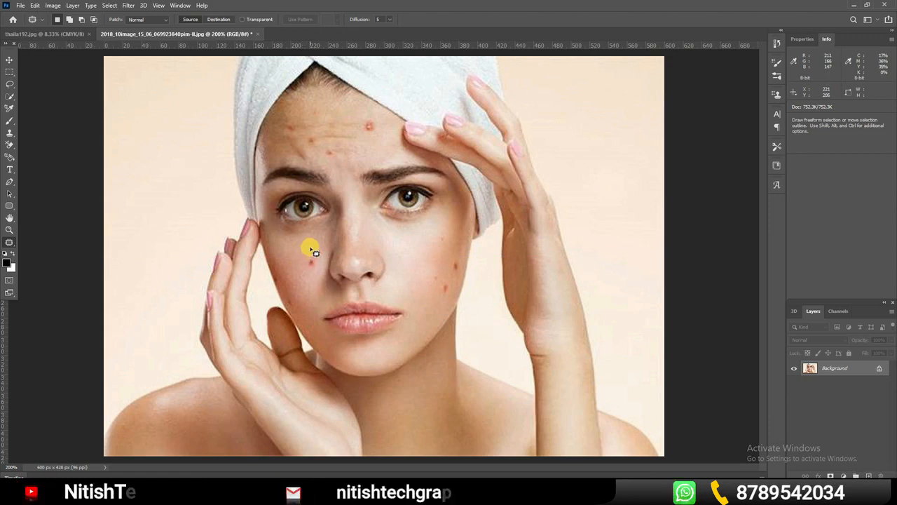
mouse_move(312, 249)
mouse_down()
mouse_move(319, 274)
mouse_move(327, 258)
mouse_move(316, 248)
mouse_move(291, 259)
mouse_up()
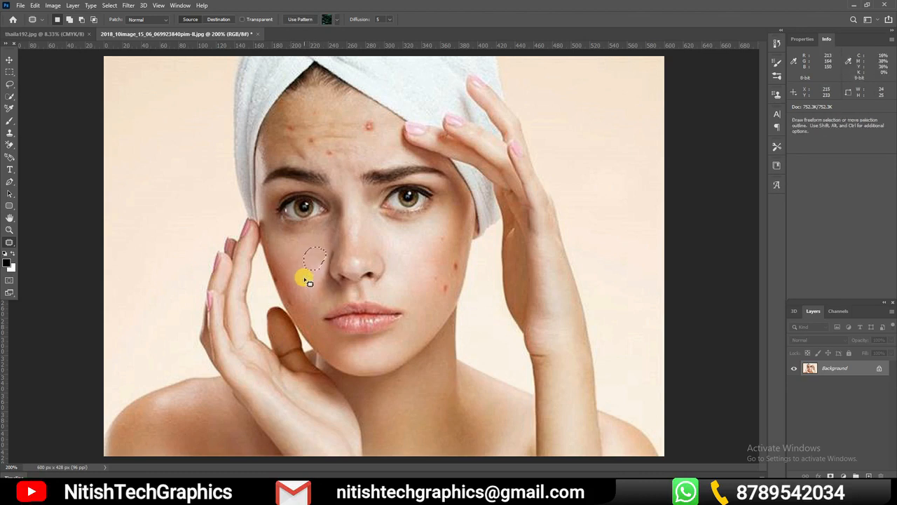
key(ctrl+d)
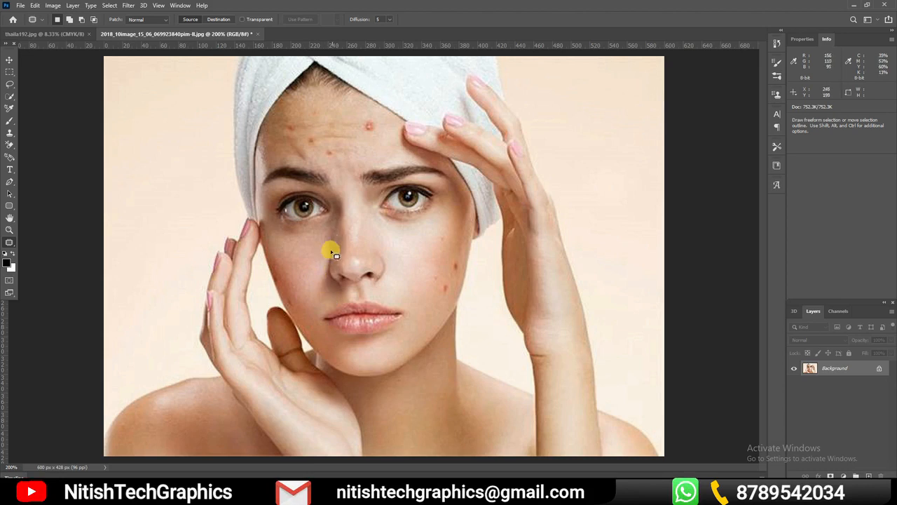
Switch to the thaila192.jpg poster and patch out the beginning of the blue banner below the orange heading with the patterned background
click(60, 33)
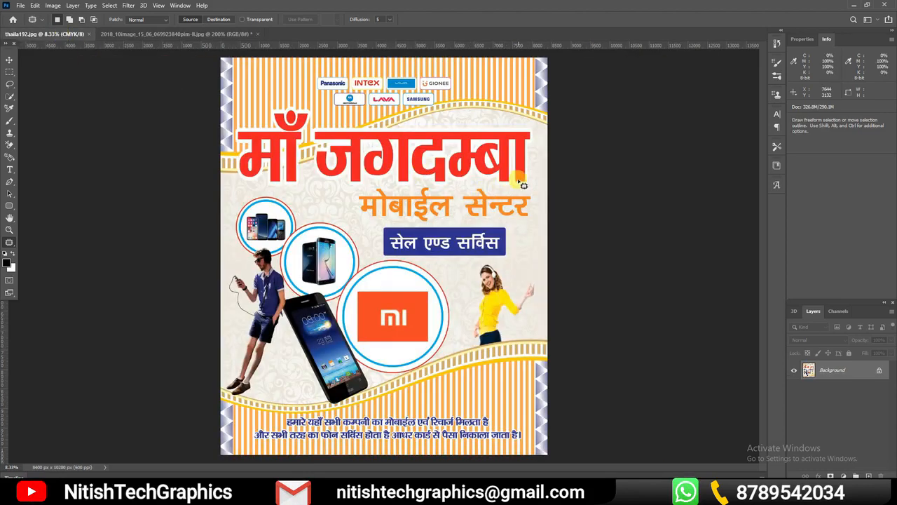
ctrl+click(505, 242)
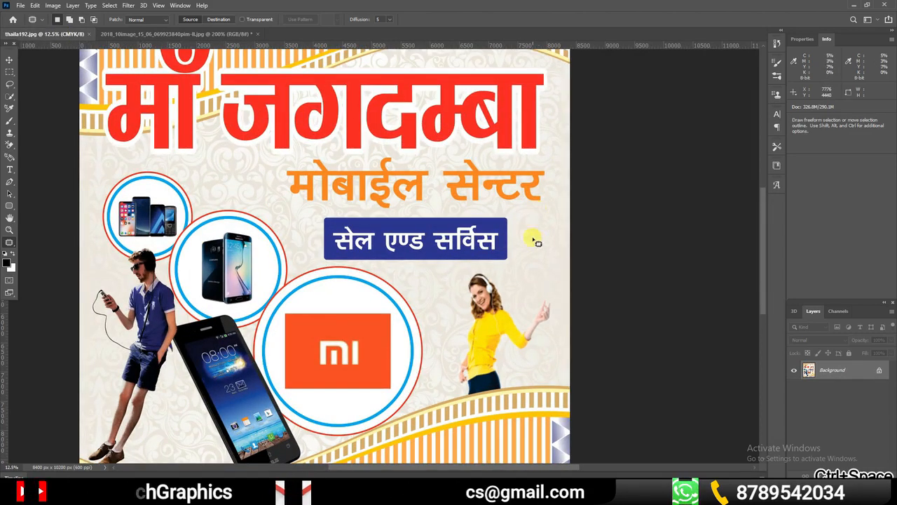
mouse_move(509, 214)
mouse_down()
mouse_move(328, 217)
mouse_move(325, 255)
mouse_up()
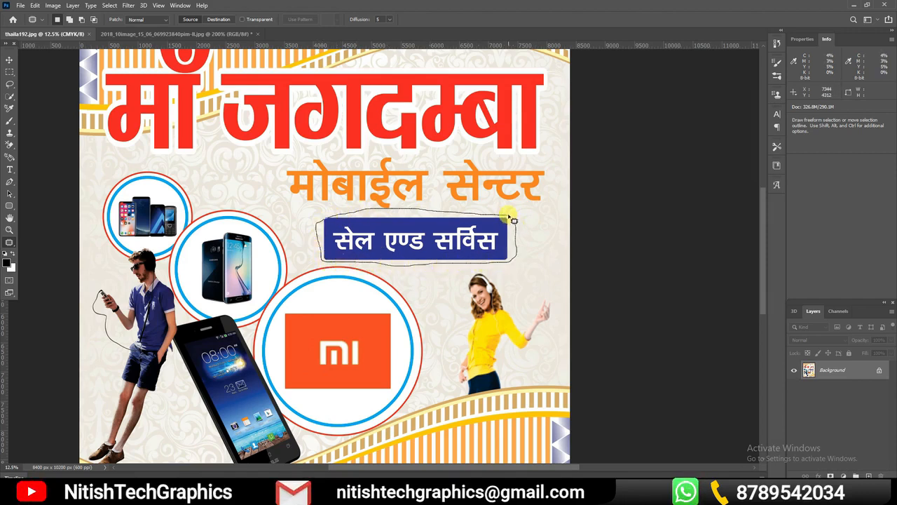
drag(513, 220, 512, 220)
drag(389, 220, 578, 212)
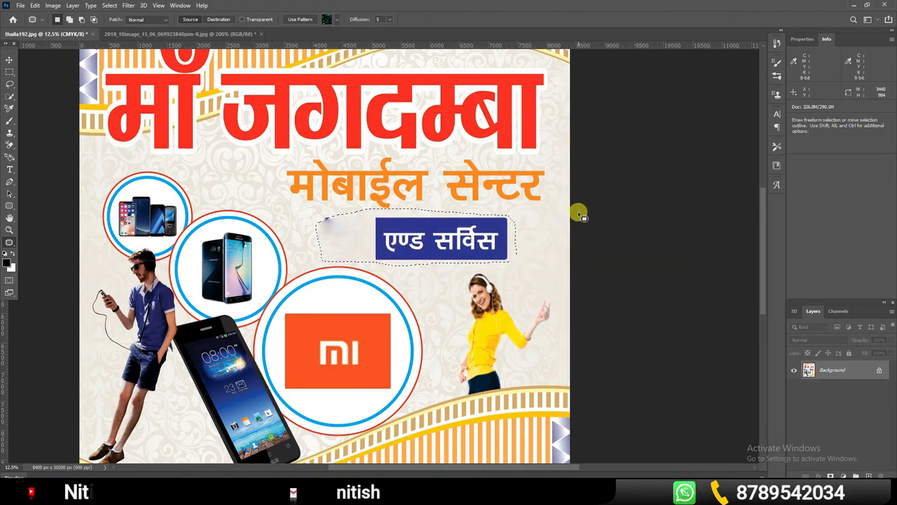
key(ctrl+z)
drag(504, 236, 574, 228)
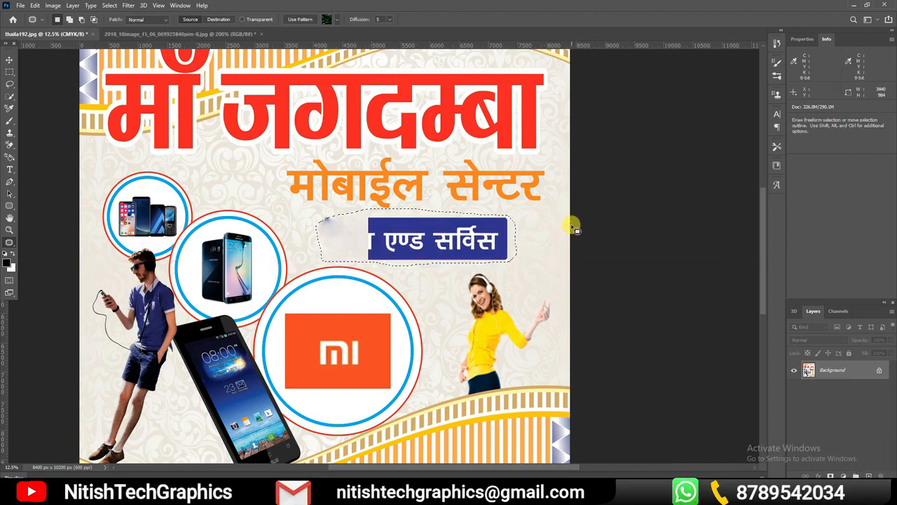
key(ctrl+d)
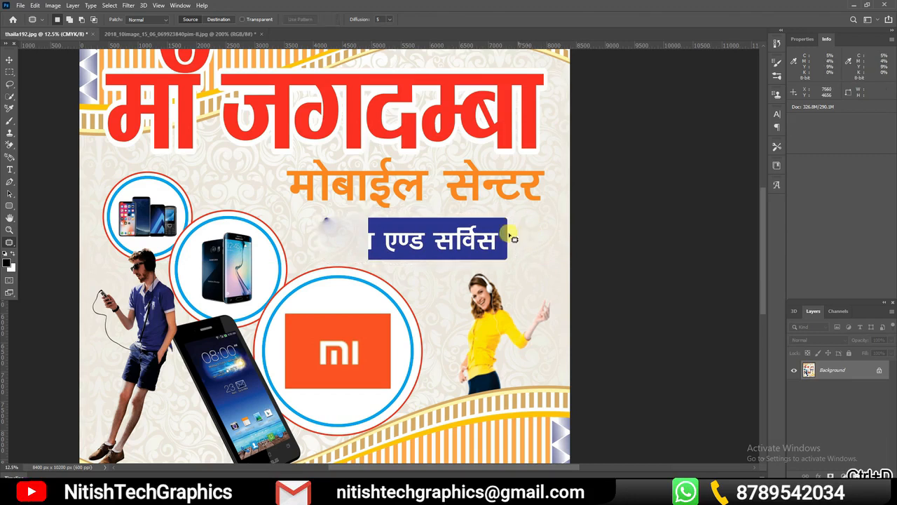
Outline the remaining blue banner with the Patch tool and replace its next portion with the patterned background beside it
mouse_move(522, 208)
mouse_down()
mouse_move(382, 219)
mouse_move(565, 240)
mouse_up()
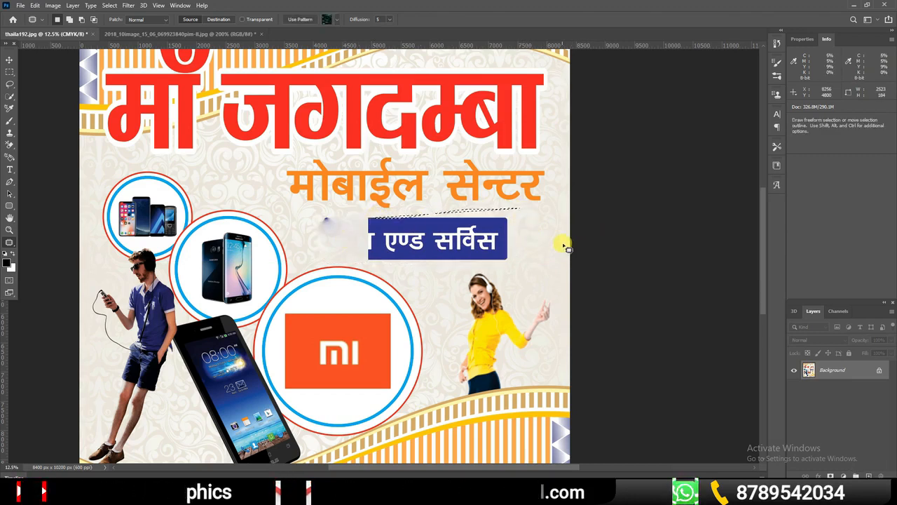
key(ctrl+z)
mouse_move(518, 216)
mouse_down()
mouse_move(371, 217)
mouse_move(362, 220)
mouse_move(363, 257)
mouse_move(395, 271)
mouse_move(495, 274)
mouse_move(533, 258)
mouse_move(519, 208)
mouse_up()
drag(408, 220, 571, 215)
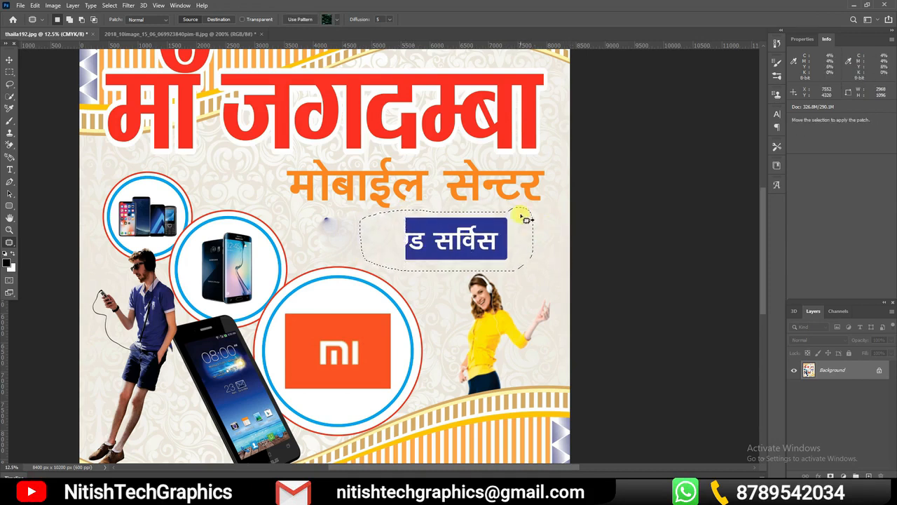
click(541, 210)
Patch out the rest of the blue banner and the blue smudge left where it began, using the clean patterned background
mouse_move(411, 222)
mouse_down()
mouse_move(409, 248)
mouse_move(544, 238)
mouse_move(539, 209)
mouse_up()
drag(473, 228, 593, 222)
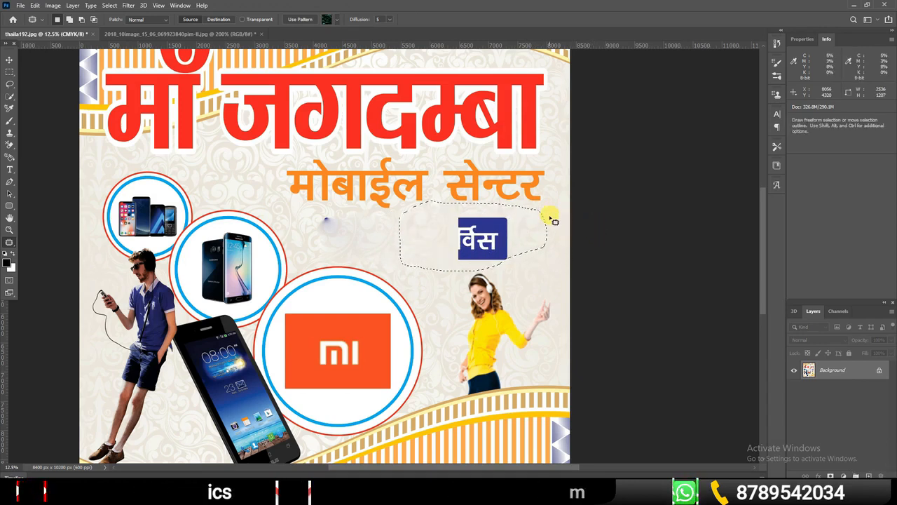
key(ctrl+d)
mouse_move(519, 209)
mouse_down()
mouse_move(457, 209)
mouse_move(451, 267)
mouse_move(506, 267)
mouse_move(524, 239)
mouse_move(526, 215)
mouse_move(518, 212)
mouse_move(571, 224)
mouse_up()
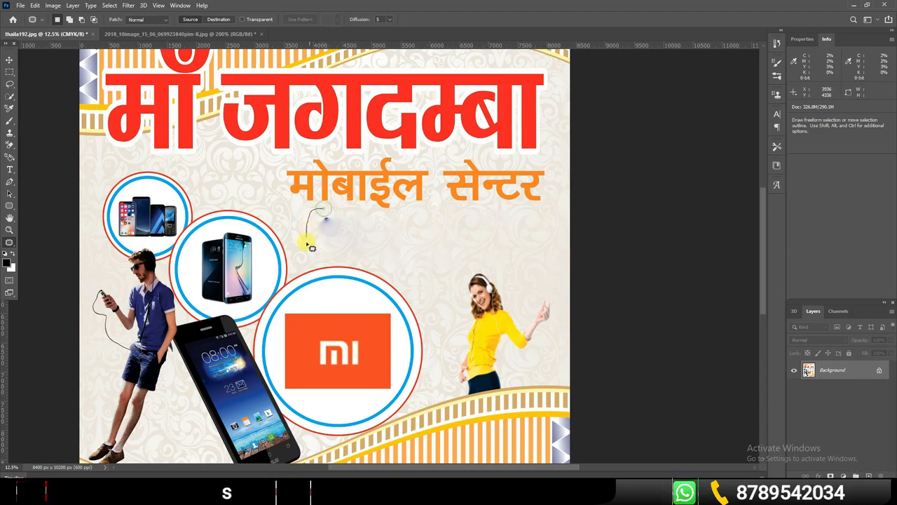
mouse_move(328, 264)
mouse_down()
mouse_move(343, 238)
mouse_move(319, 209)
mouse_move(536, 216)
mouse_up()
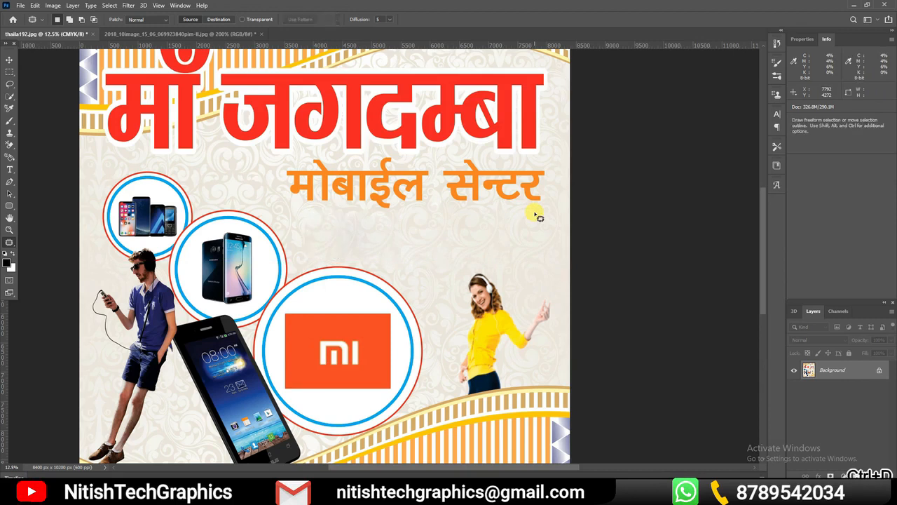
key(ctrl+0)
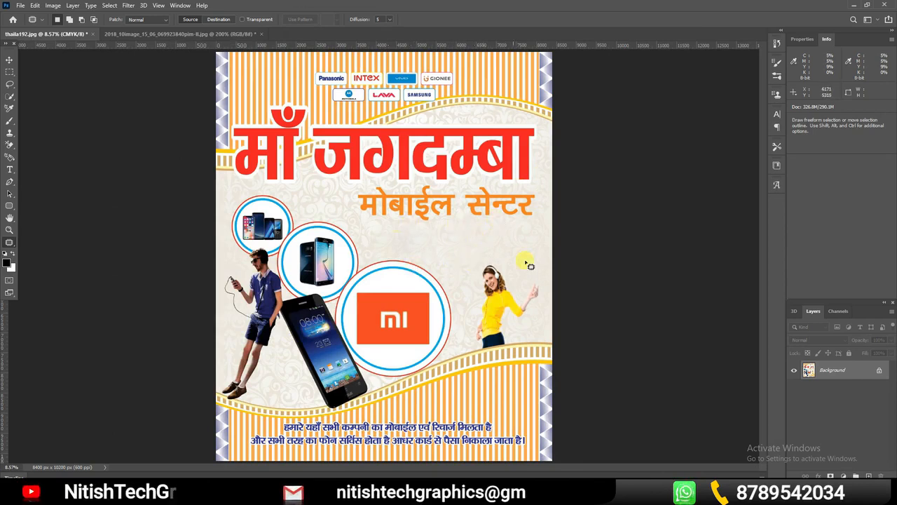
Choose the Content-Aware Move tool and switch to the seagull-sky-flight photo
key(ctrl+Tab)
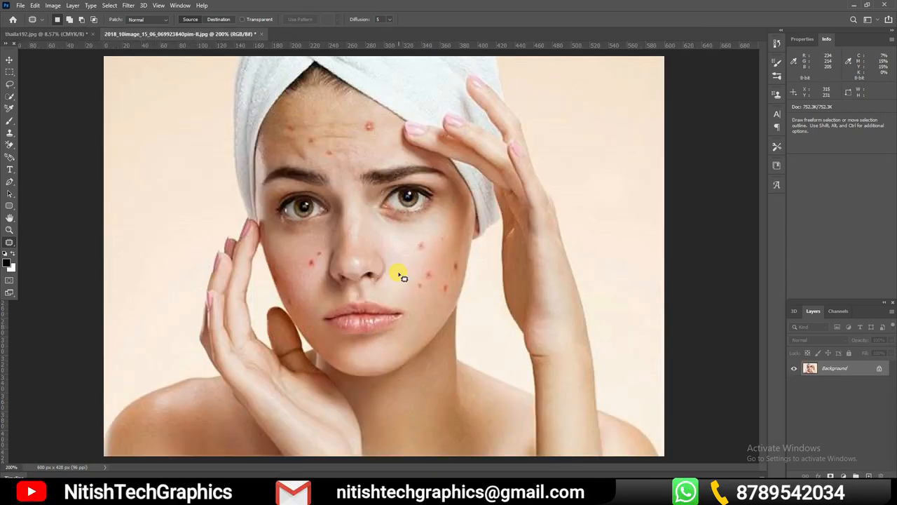
right_click(14, 245)
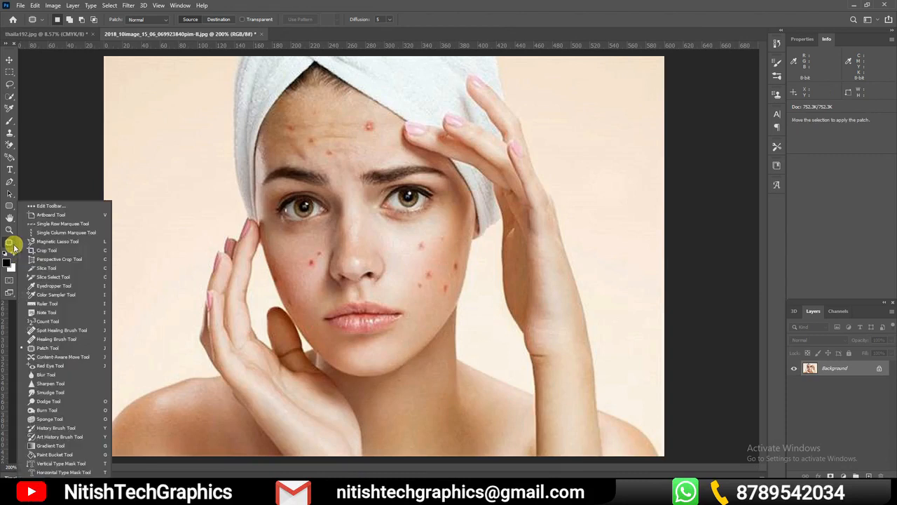
click(62, 357)
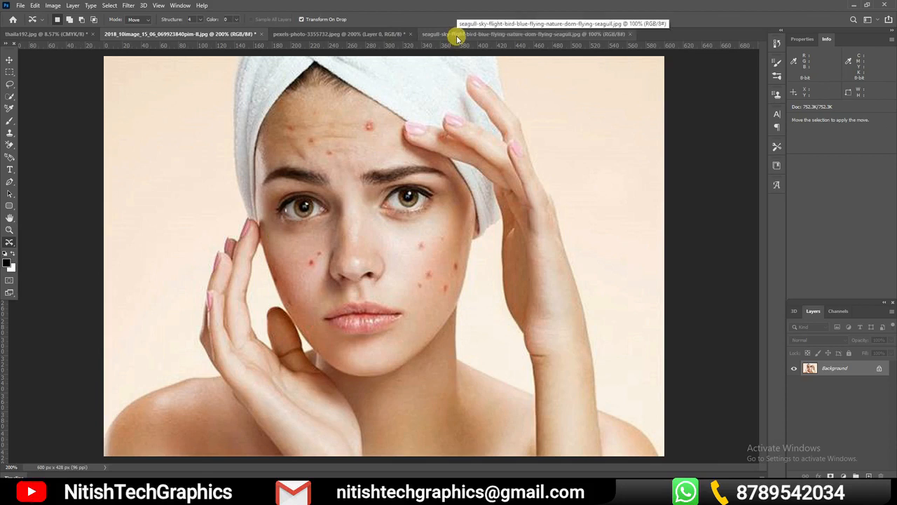
click(457, 35)
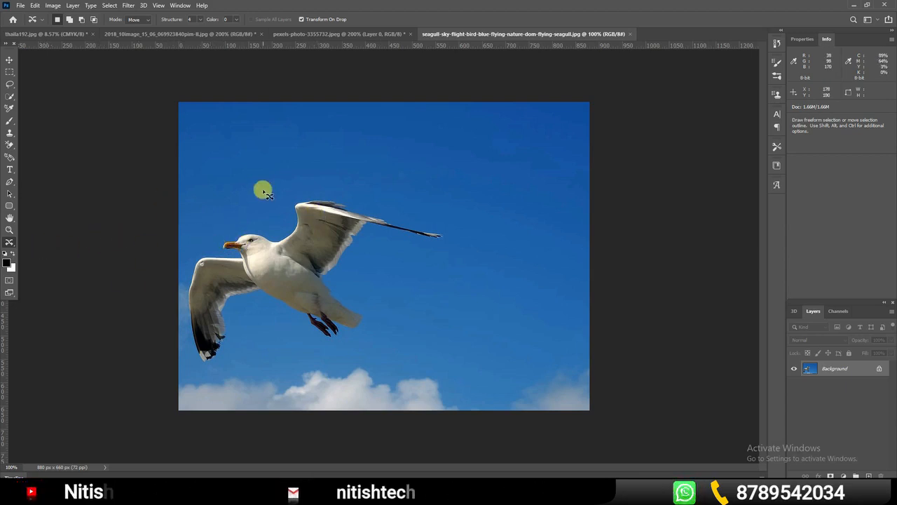
Try relocating the outlined seagull across the sky in Move mode, undo the relocation and deselect
click(140, 19)
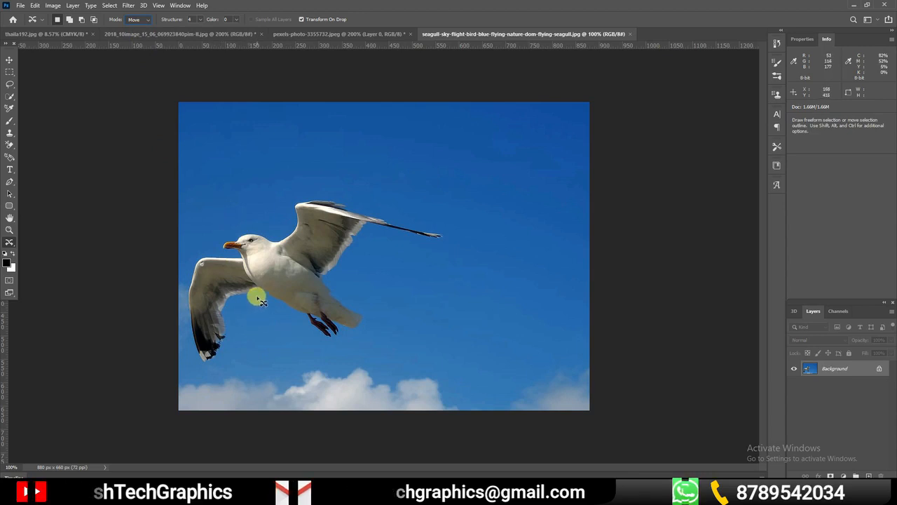
mouse_move(258, 299)
mouse_down()
mouse_move(229, 309)
mouse_move(230, 353)
mouse_move(215, 365)
mouse_move(199, 356)
mouse_move(192, 309)
mouse_up()
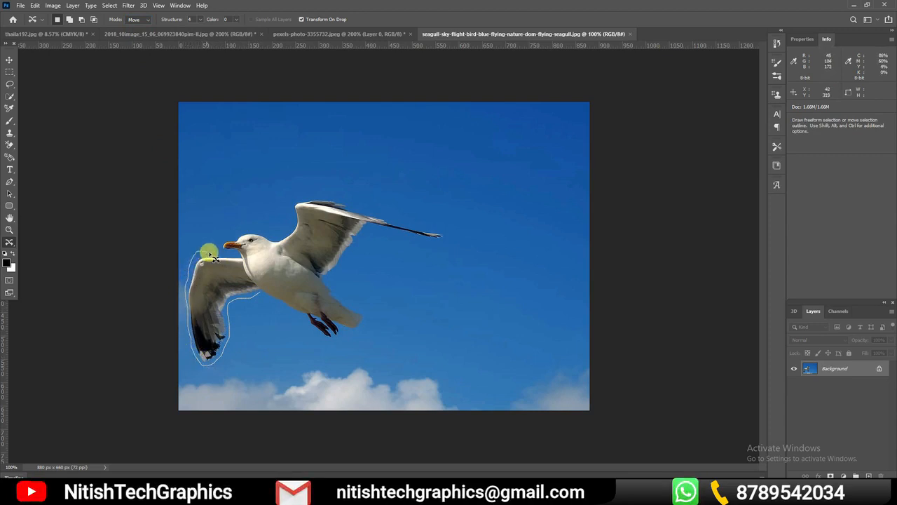
mouse_move(296, 219)
mouse_down()
mouse_move(447, 235)
mouse_move(377, 231)
mouse_move(333, 272)
mouse_move(364, 312)
mouse_move(343, 338)
mouse_move(266, 300)
mouse_up()
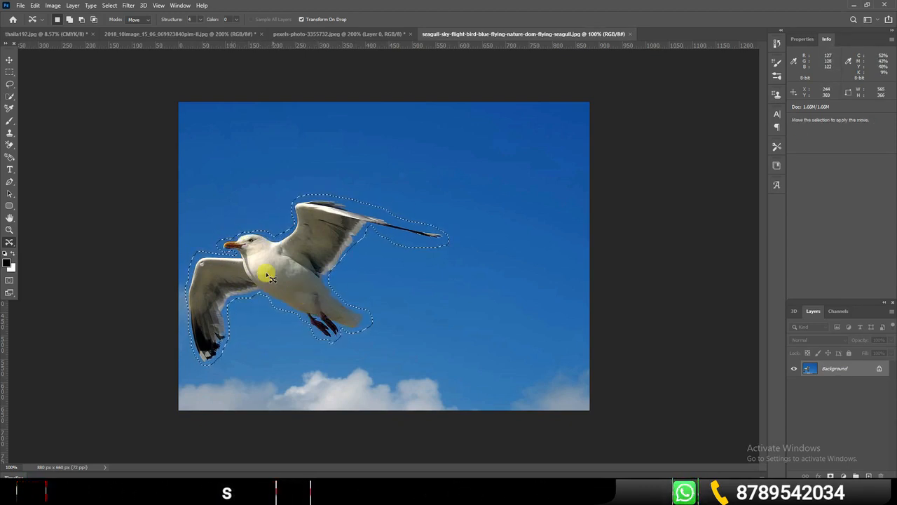
drag(279, 281, 464, 314)
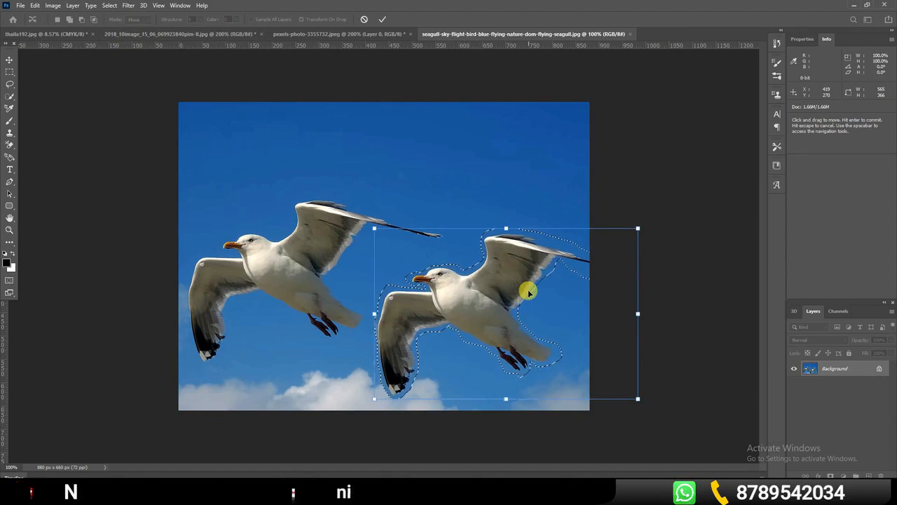
key(Return)
key(ctrl+d)
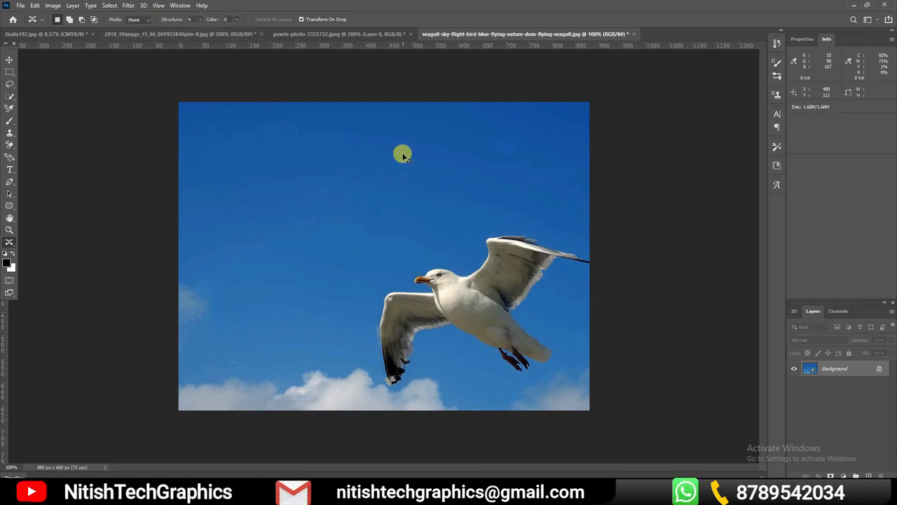
key(ctrl+z)
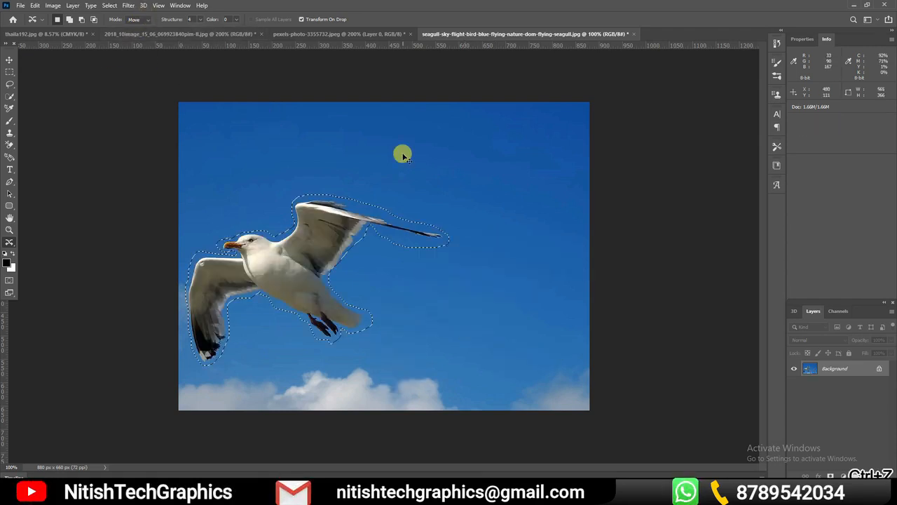
click(419, 287)
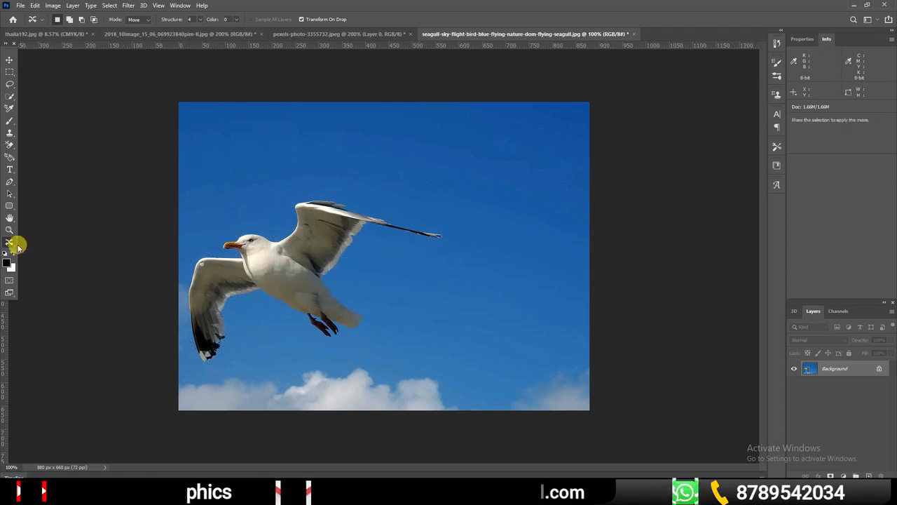
Set the Content-Aware Move mode to Extend and draw a loose outline around the whole seagull
click(141, 20)
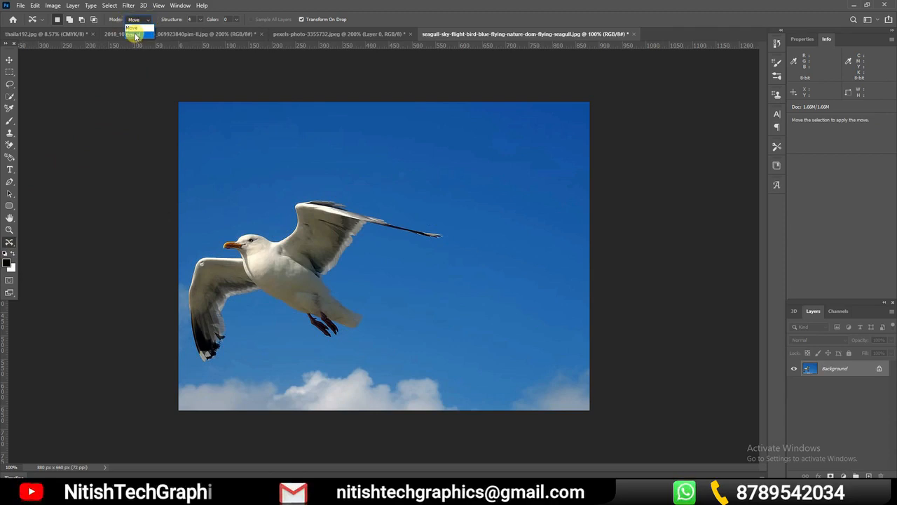
click(139, 35)
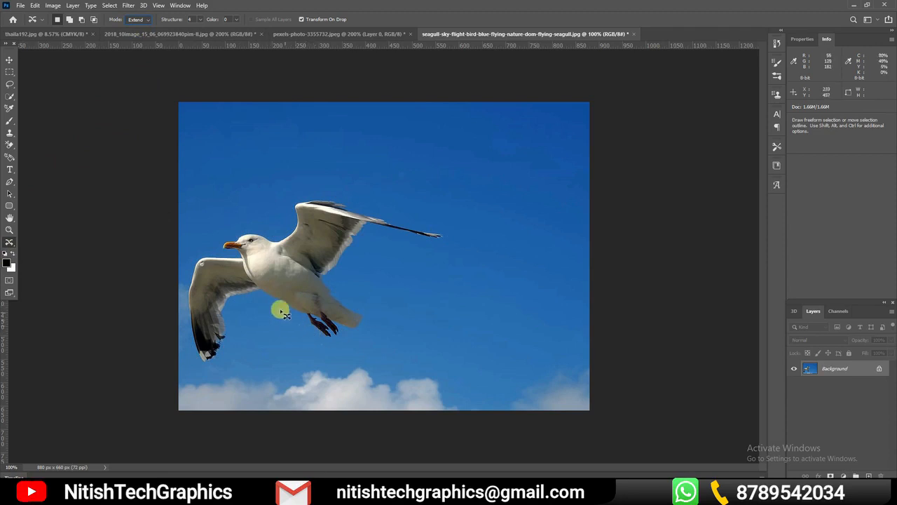
mouse_move(264, 301)
mouse_down()
mouse_move(229, 348)
mouse_move(194, 360)
mouse_move(195, 260)
mouse_move(258, 229)
mouse_move(356, 203)
mouse_move(448, 248)
mouse_move(355, 250)
mouse_move(343, 330)
mouse_move(292, 317)
mouse_up()
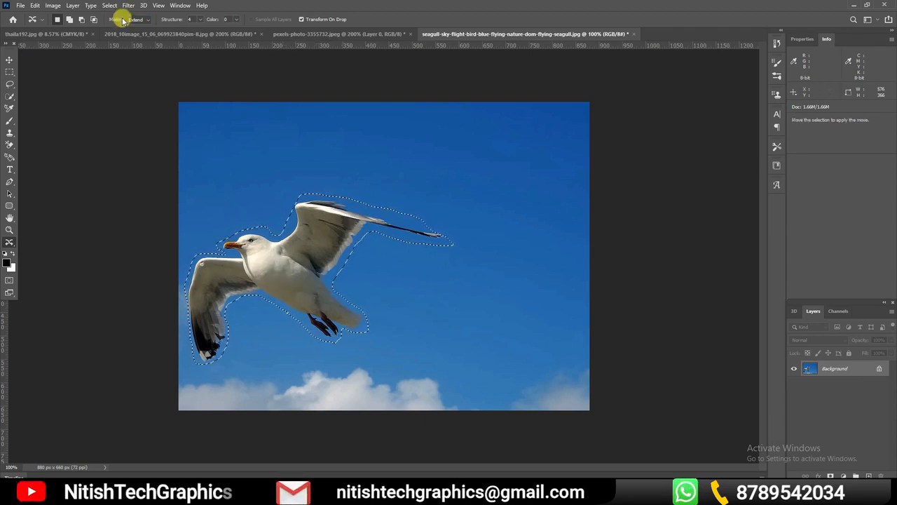
Place a copy of the seagull in the empty sky behind its tail, scaled down to about 66%
drag(280, 248, 484, 258)
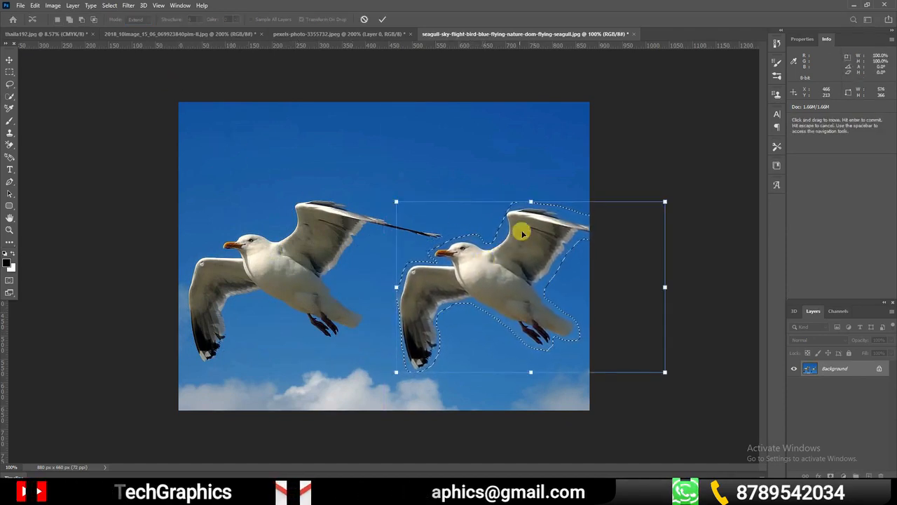
drag(665, 201, 580, 249)
drag(497, 301, 492, 161)
drag(533, 138, 532, 276)
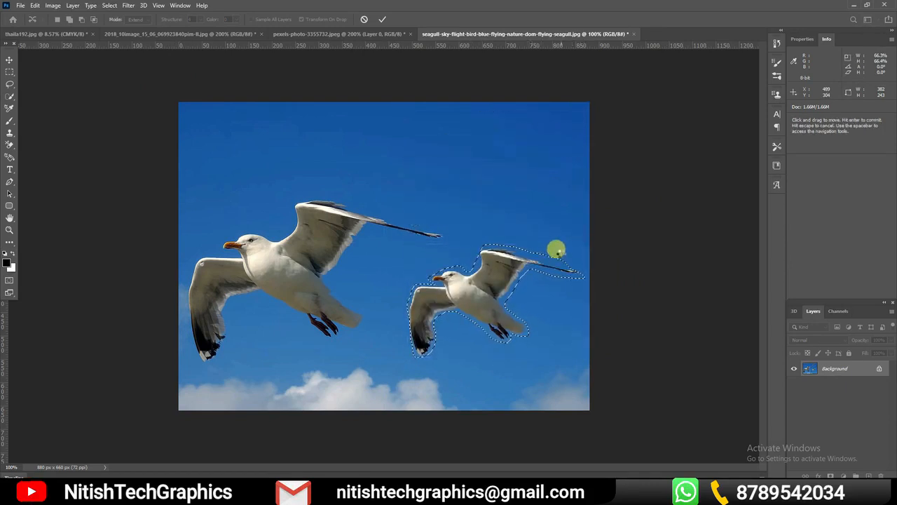
key(Return)
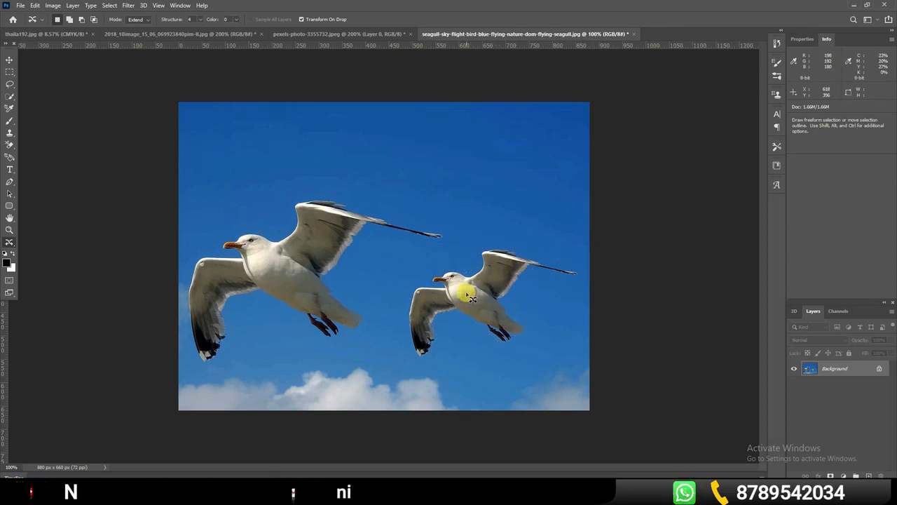
key(ctrl+z)
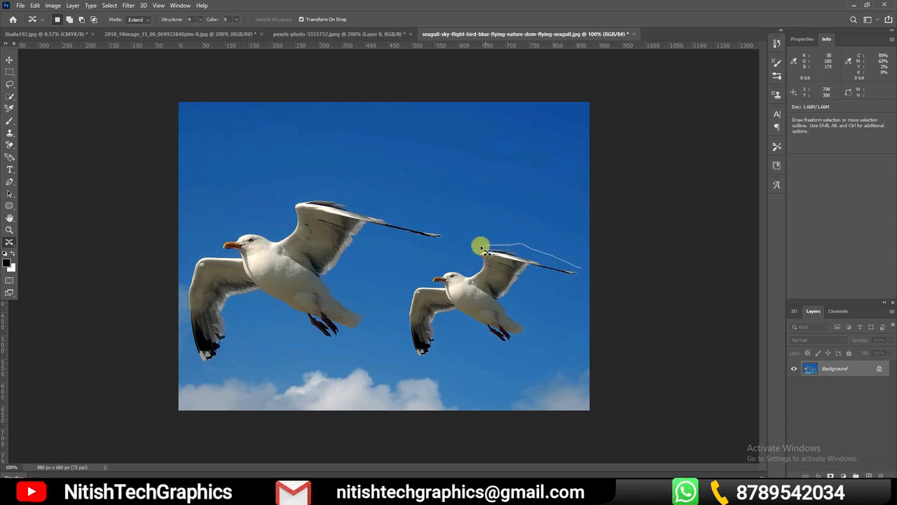
Outline the smaller seagull, place a copy of it in the sky directly above and deselect
mouse_move(418, 369)
mouse_down()
mouse_move(444, 347)
mouse_move(450, 316)
mouse_move(511, 350)
mouse_move(523, 344)
mouse_move(531, 324)
mouse_move(511, 314)
mouse_move(511, 300)
mouse_move(532, 279)
mouse_move(576, 264)
mouse_up()
mouse_move(469, 294)
mouse_down()
mouse_move(481, 146)
mouse_move(475, 159)
mouse_up()
key(Return)
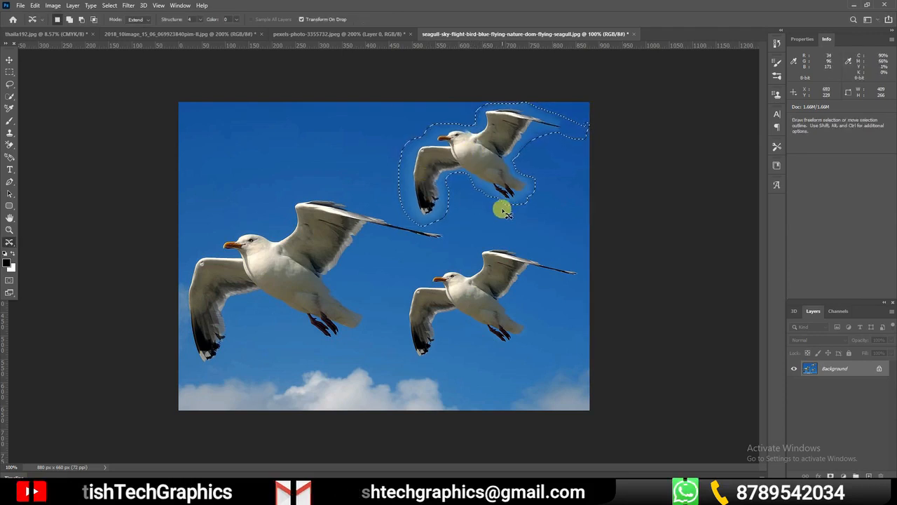
key(ctrl+d)
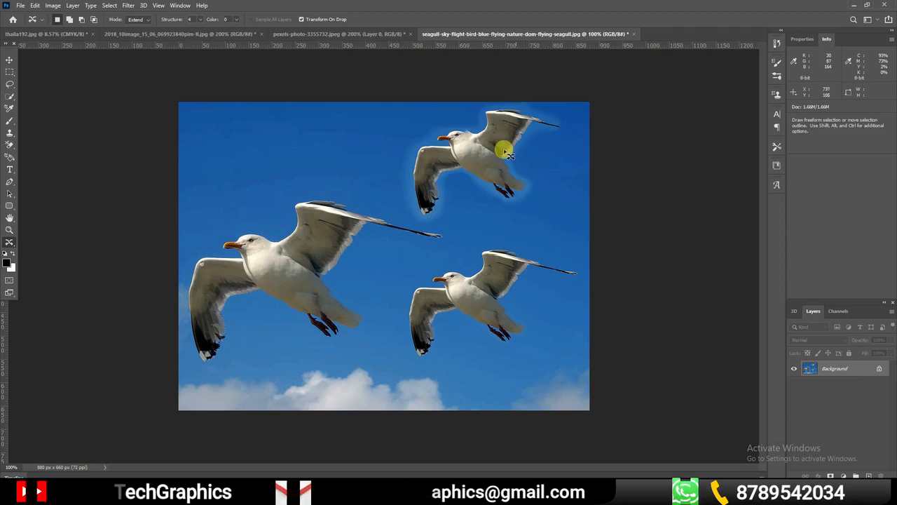
Switch to the pexels-photo-3355732.jpeg beach photo and outline the taller lounge chair with the Content-Aware Move tool
click(144, 20)
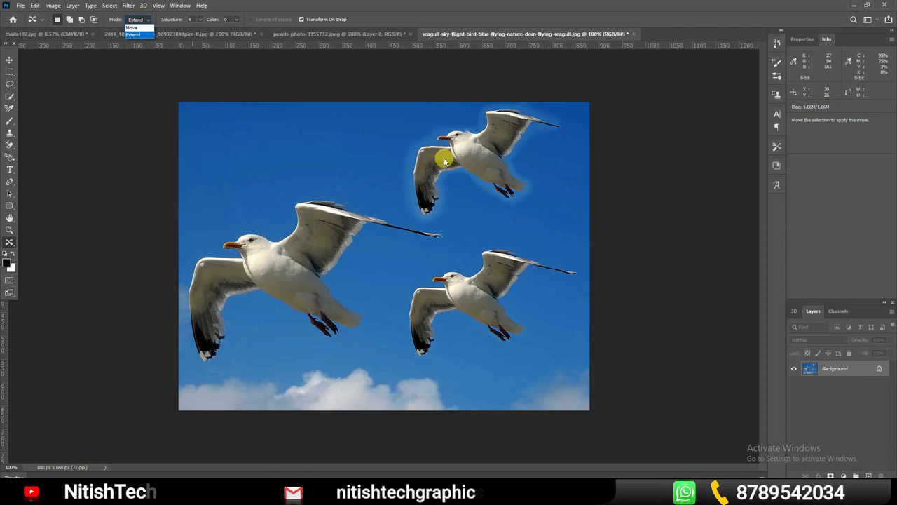
click(335, 154)
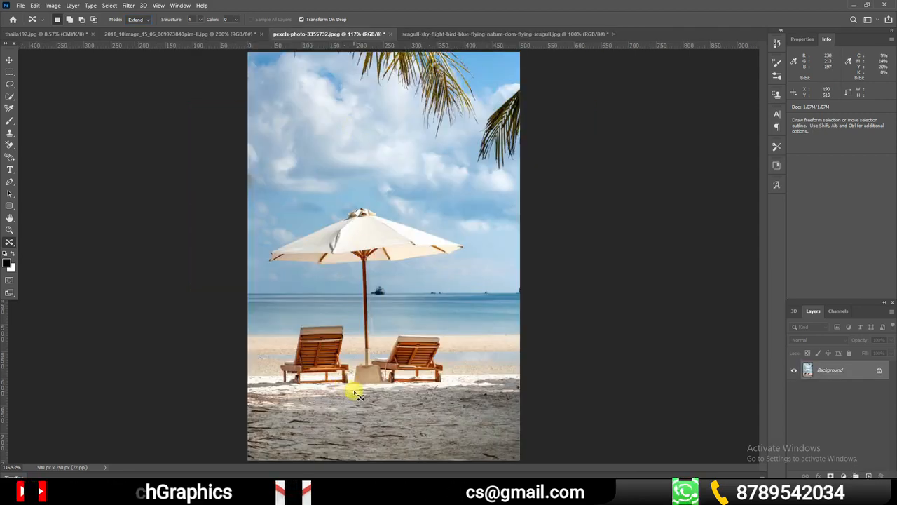
key(ctrl+space)
drag(319, 396, 340, 401)
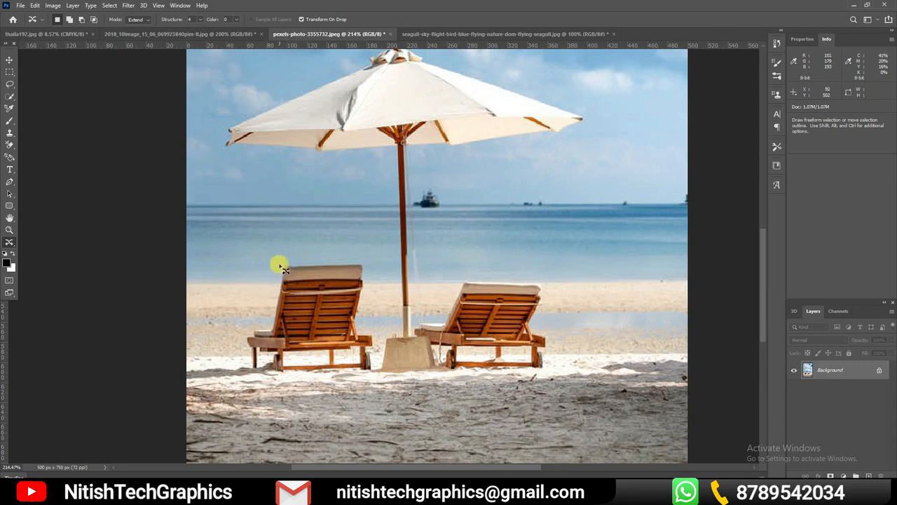
mouse_move(249, 333)
mouse_down()
mouse_move(246, 363)
mouse_move(379, 372)
mouse_up()
mouse_move(371, 335)
mouse_down()
mouse_move(362, 326)
mouse_move(372, 283)
mouse_move(362, 256)
mouse_move(319, 263)
mouse_up()
Set the mode to Move and relocate the outlined chair to the far side of the other lounge chair
click(147, 21)
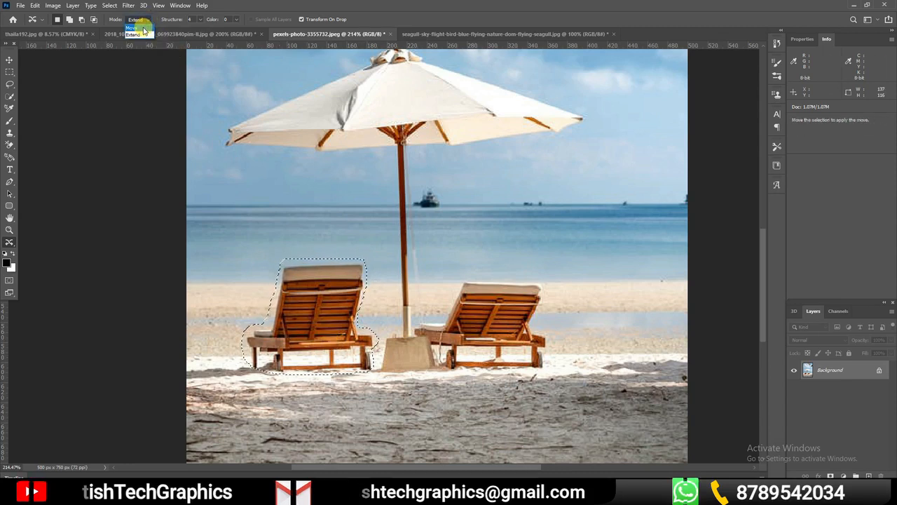
click(142, 28)
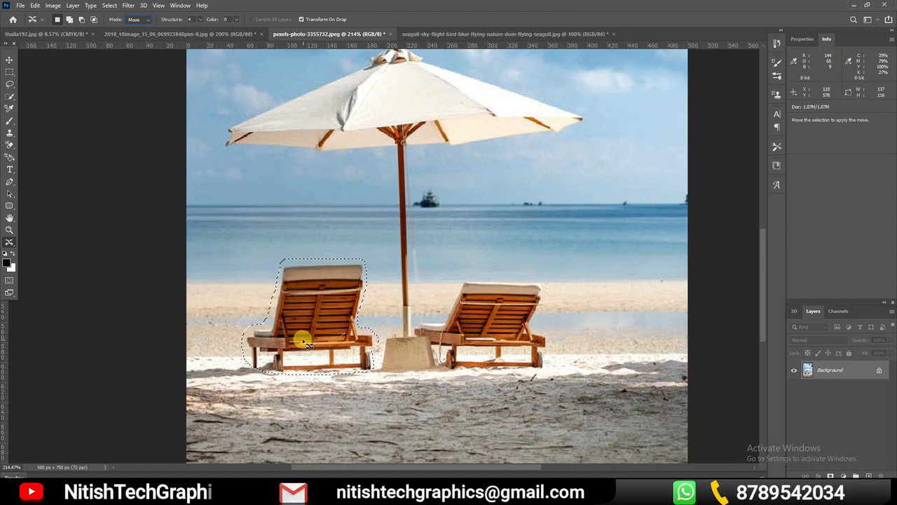
drag(296, 337, 611, 338)
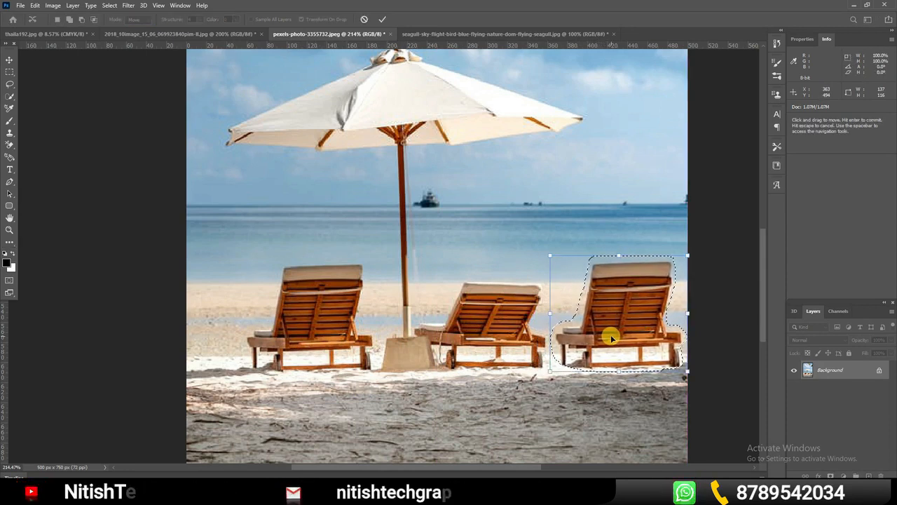
key(Return)
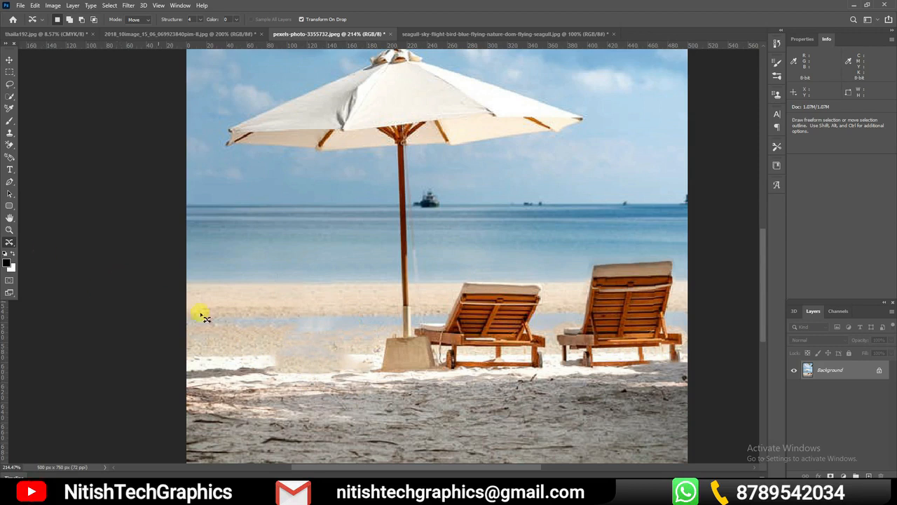
Outline the clean sand beside the smudged chair spot with the Patch tool, try patching over the smudge and undo that patch
click(9, 242)
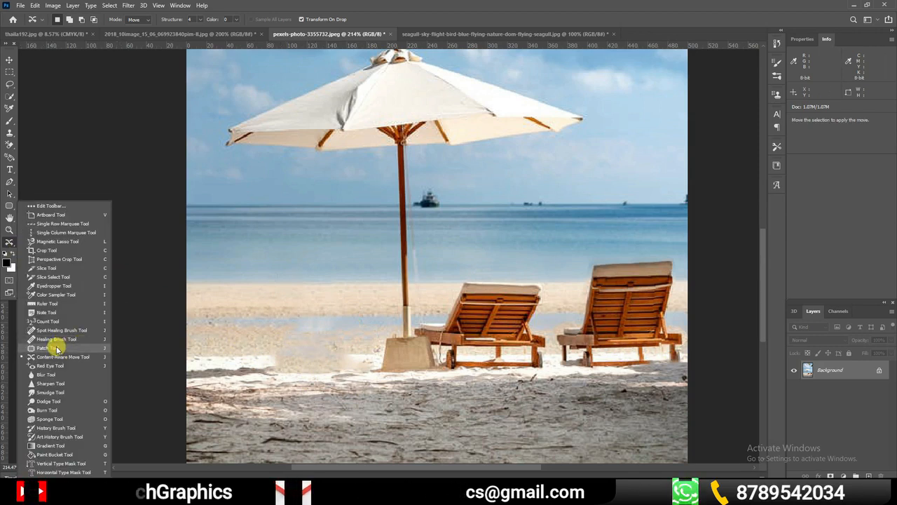
click(56, 348)
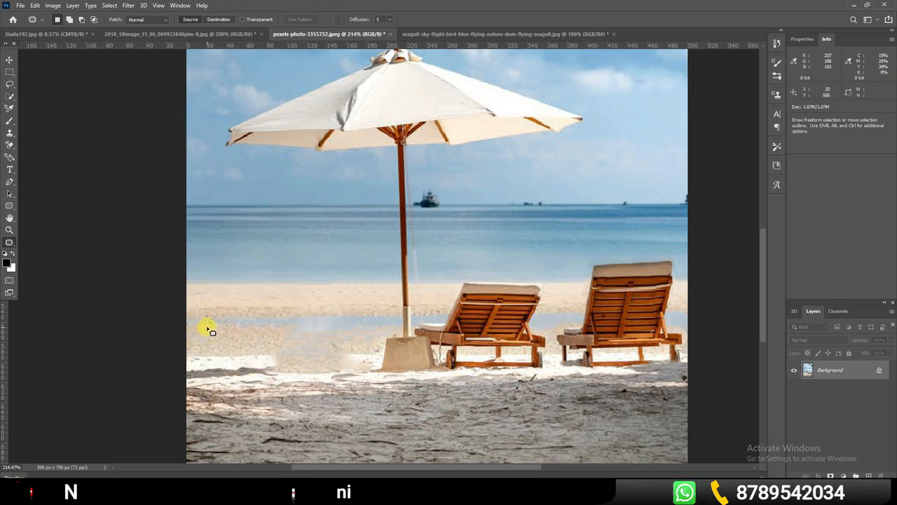
mouse_move(204, 325)
mouse_down()
mouse_move(204, 376)
mouse_move(266, 349)
mouse_move(239, 326)
mouse_move(312, 350)
mouse_up()
key(ctrl+z)
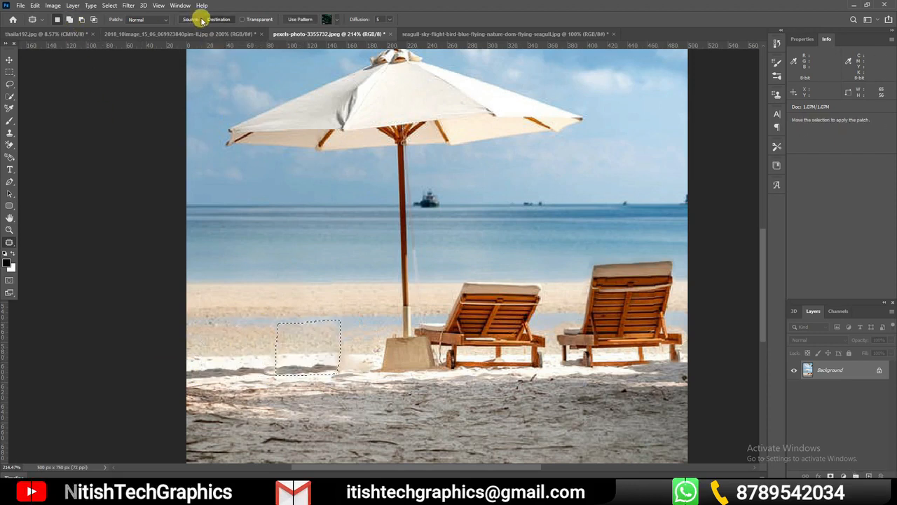
key(ctrl+z)
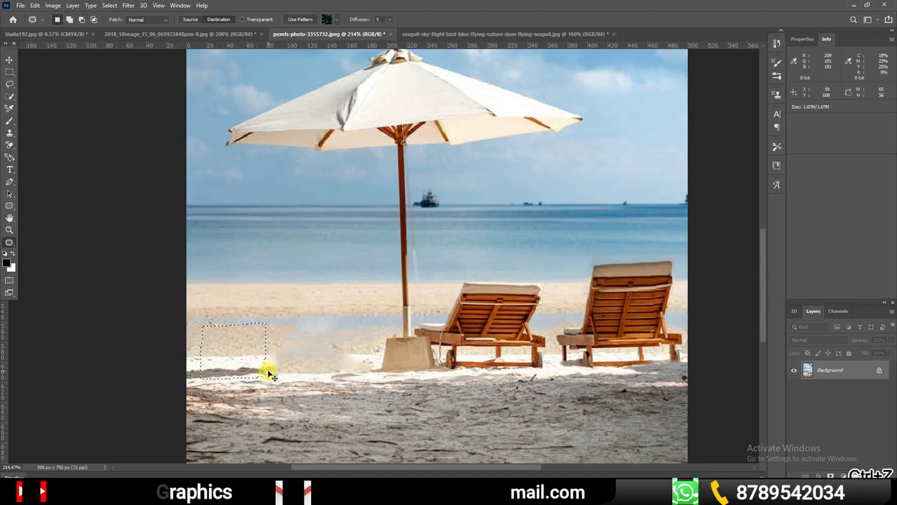
Try patching the outlined sand in Source mode with the smudged area and undo the result
click(189, 21)
drag(244, 358, 317, 359)
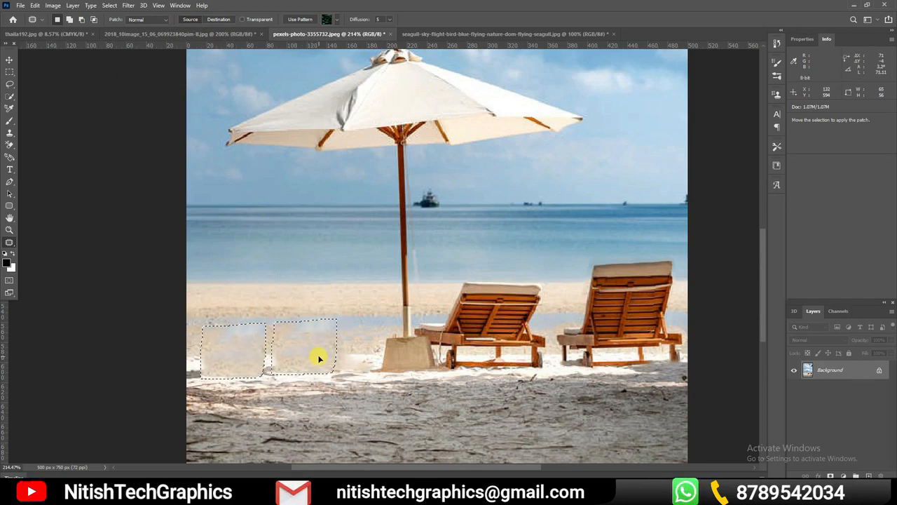
drag(318, 358, 317, 359)
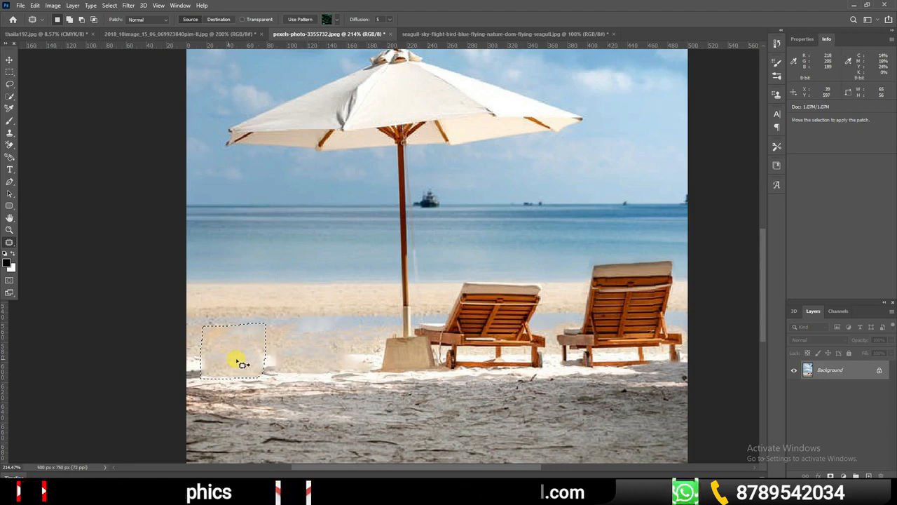
key(ctrl+z)
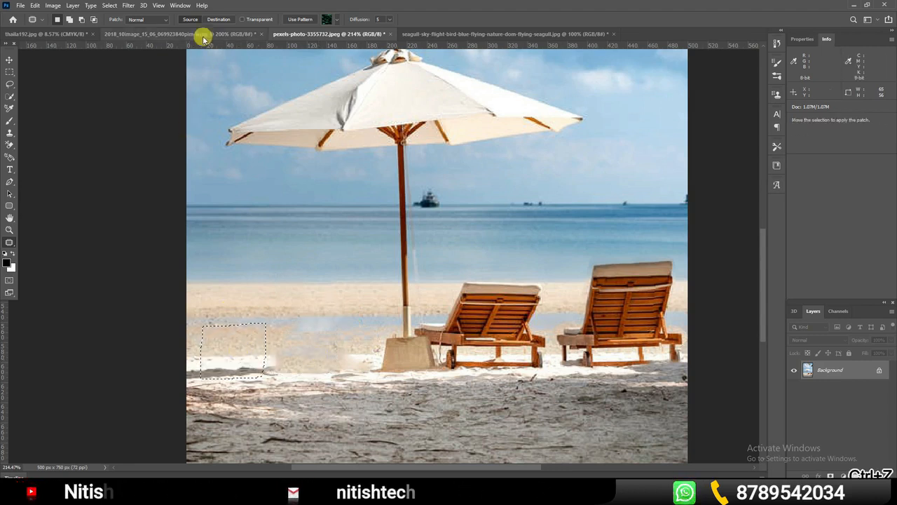
Set the Patch tool to Destination mode, patch the outlined clean sand over the neighbouring smudge and clear the selection
click(220, 21)
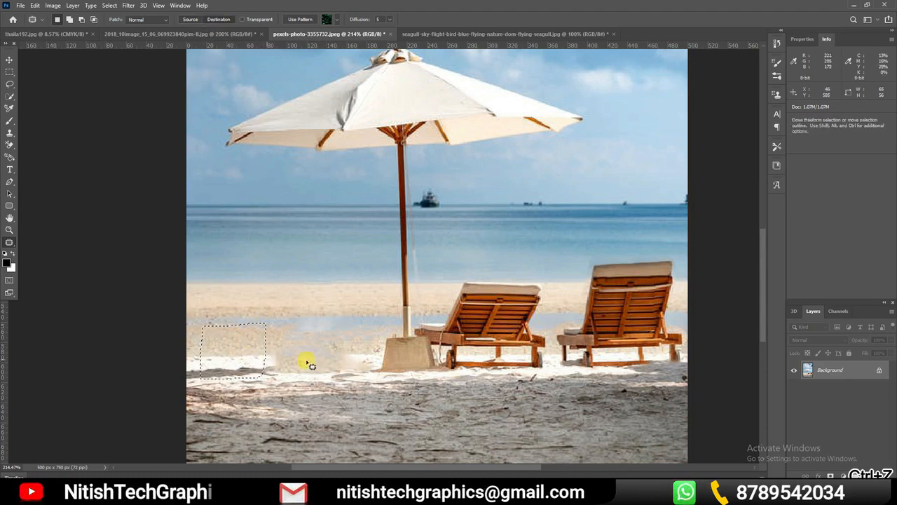
drag(260, 358, 304, 356)
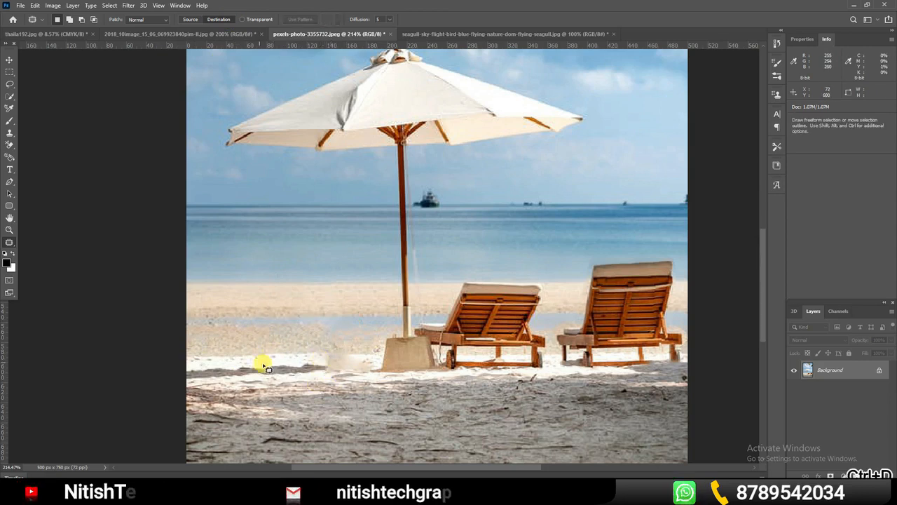
key(ctrl+d)
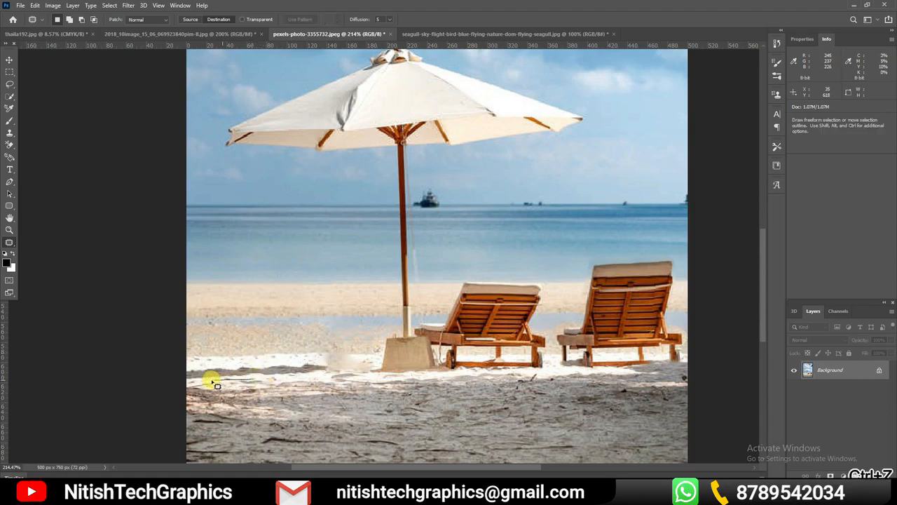
Patch clean sand over the remaining smudges beside the umbrella base, clearing each selection
drag(212, 356, 355, 363)
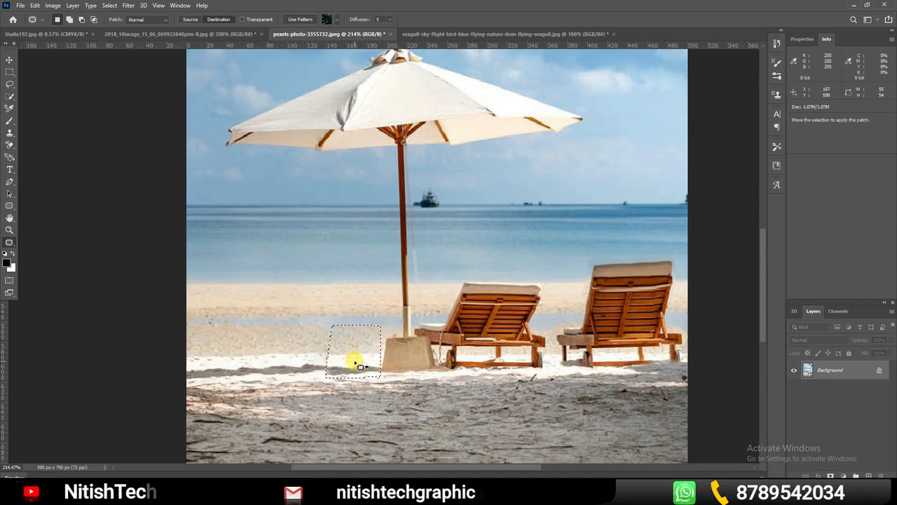
key(ctrl+d)
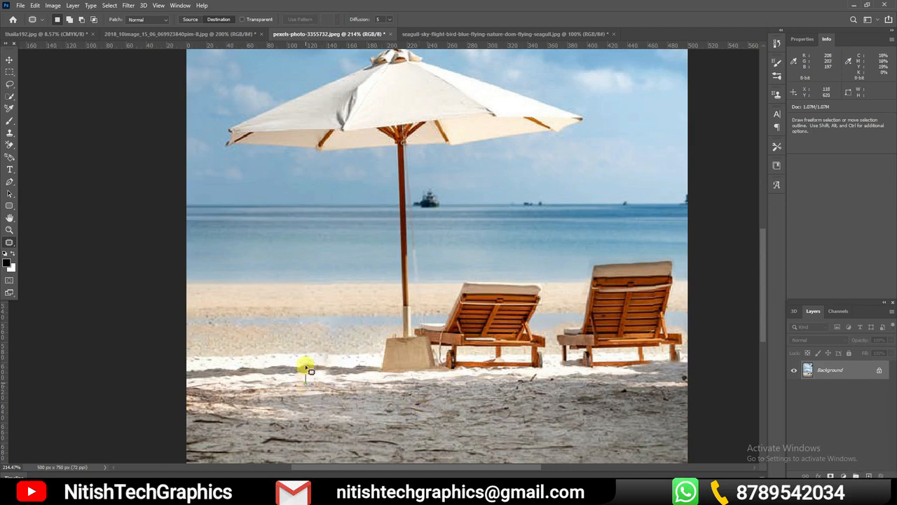
mouse_move(300, 383)
mouse_down()
mouse_move(300, 372)
mouse_move(330, 375)
mouse_up()
key(ctrl+d)
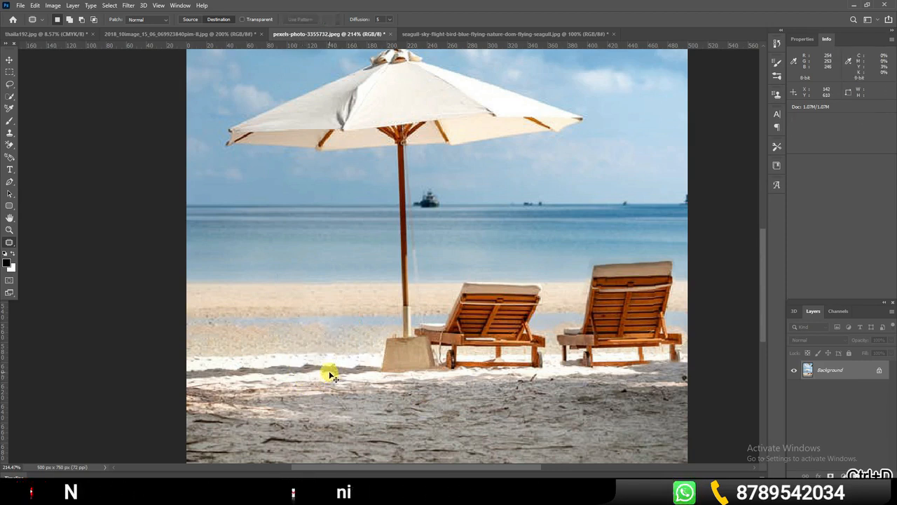
Switch to the Content-Aware Move tool
key(ctrl+0)
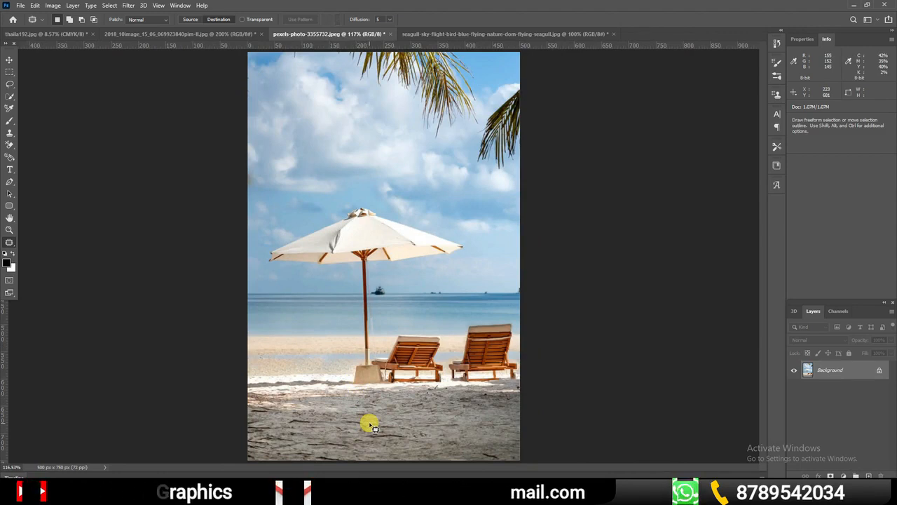
click(10, 242)
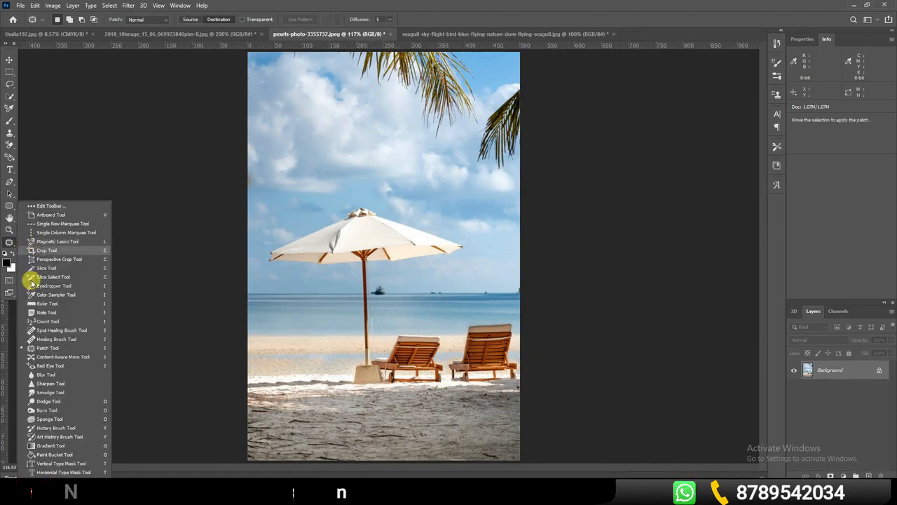
click(68, 357)
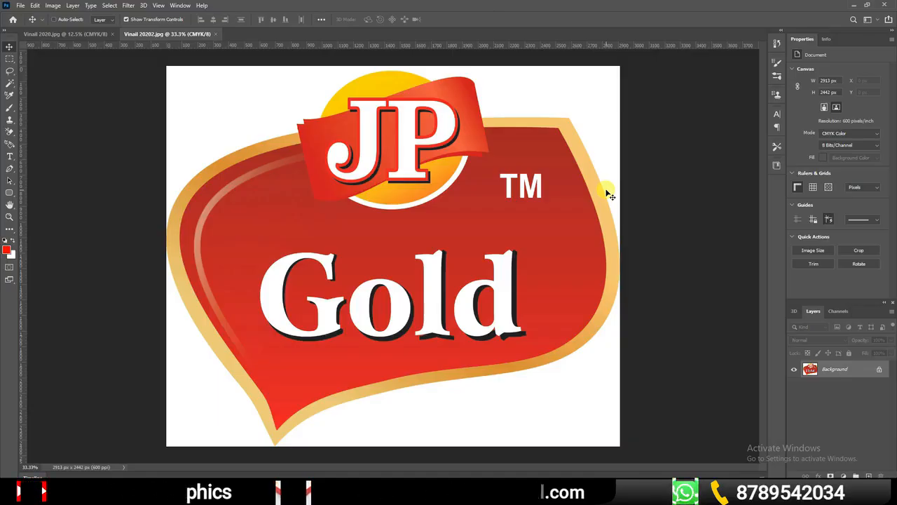
Unlock the background layers of Vinail 20202.jpg and Vinail 2020.jpg so both become editable layers
key(ctrl+minus)
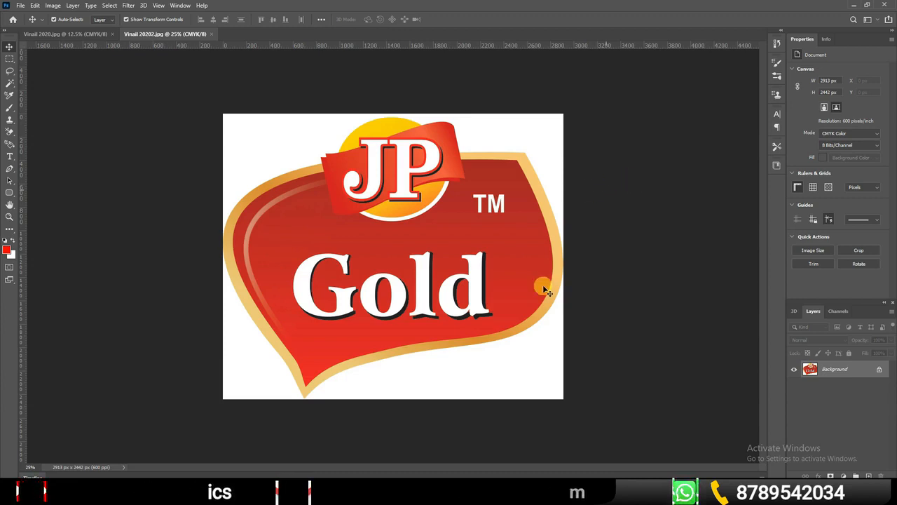
click(875, 369)
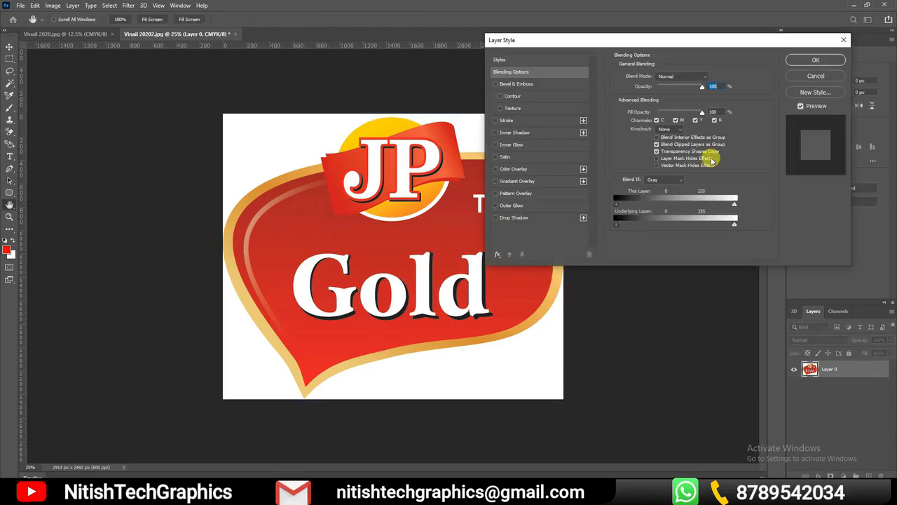
click(817, 77)
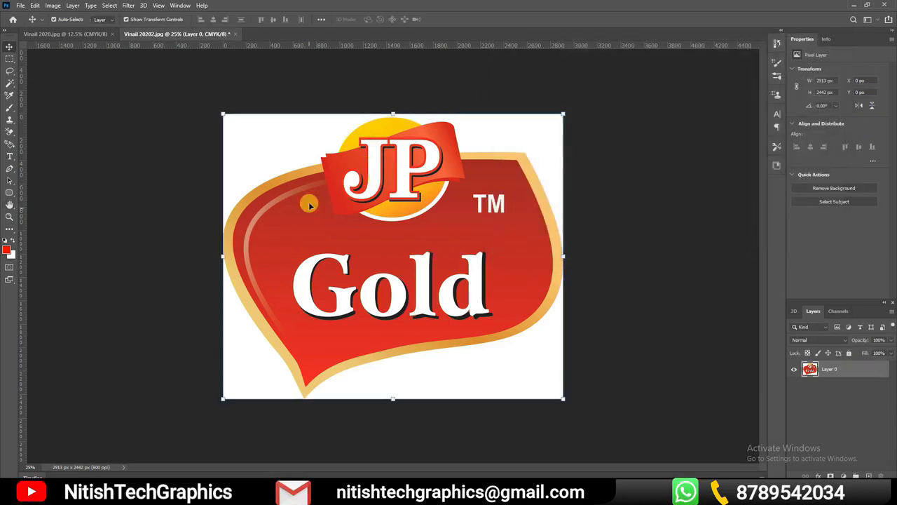
click(70, 34)
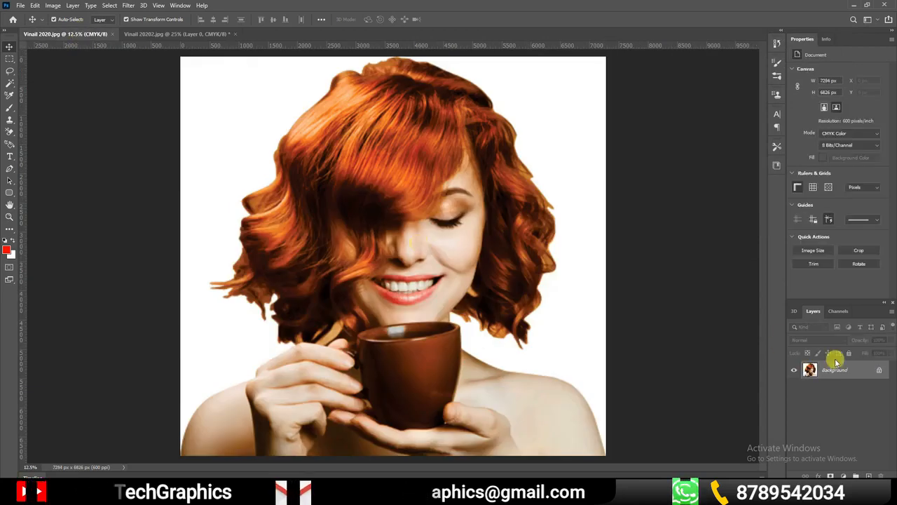
click(875, 371)
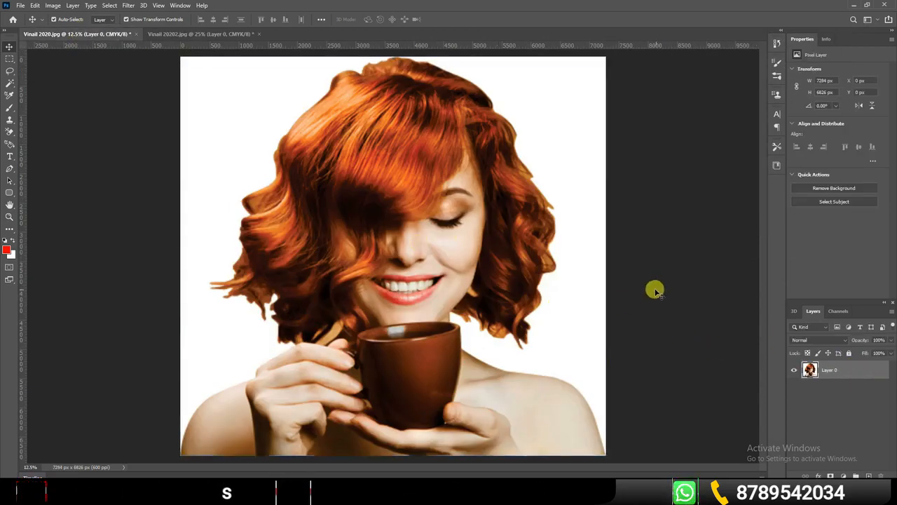
Copy the JP Gold logo layer from Vinail 20202.jpg into Vinail 2020.jpg, placing it over the woman's face
click(184, 33)
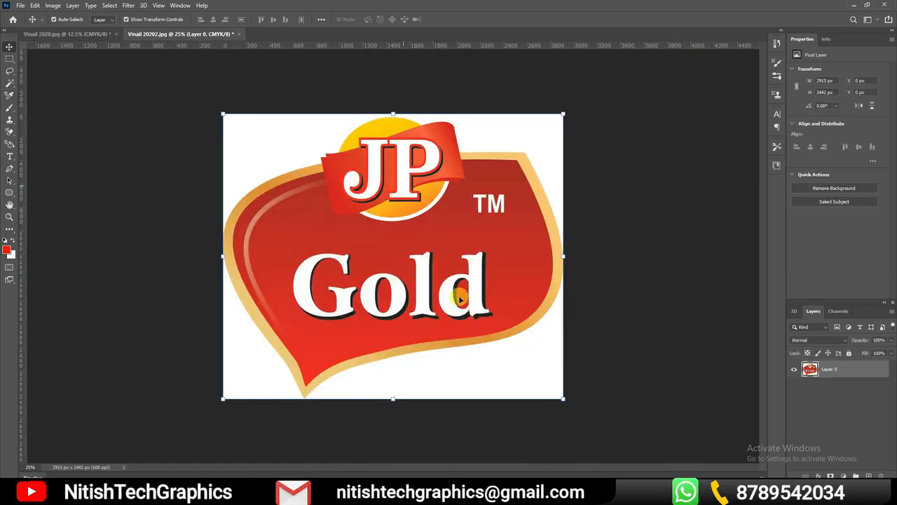
drag(532, 319, 429, 264)
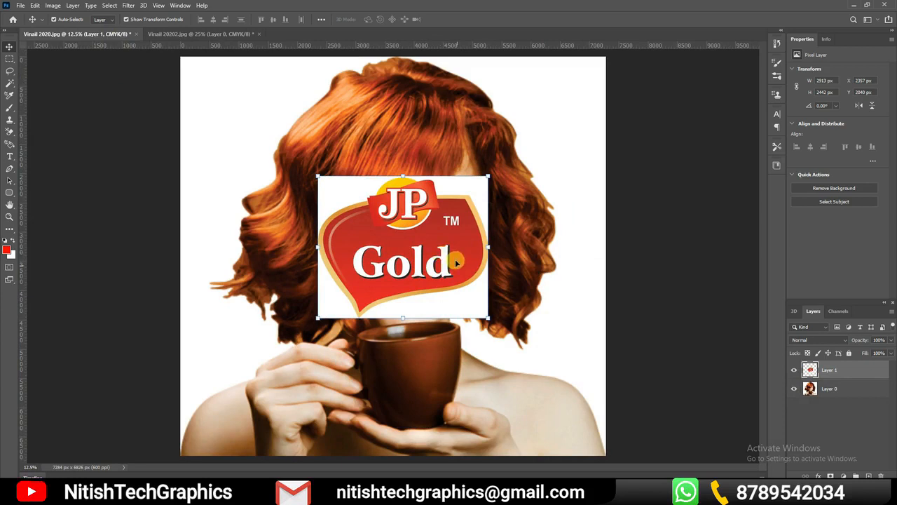
click(343, 220)
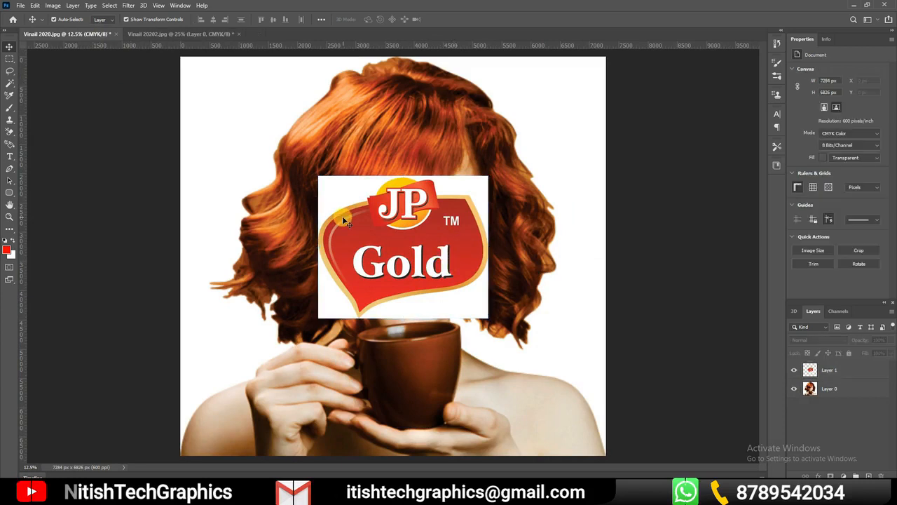
click(871, 372)
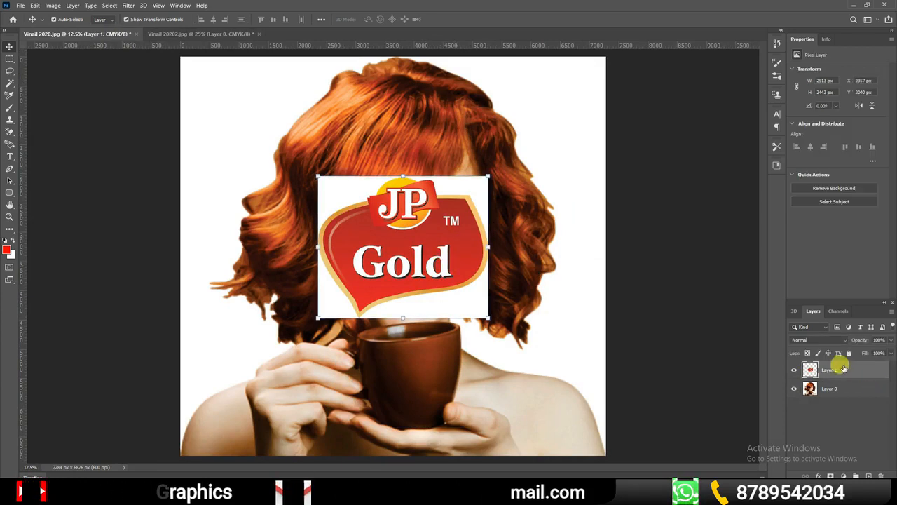
click(33, 8)
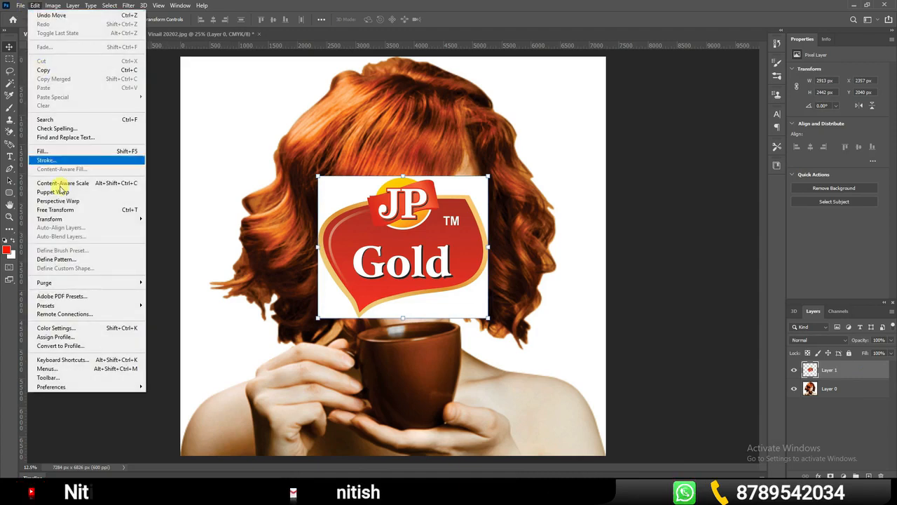
mouse_move(82, 221)
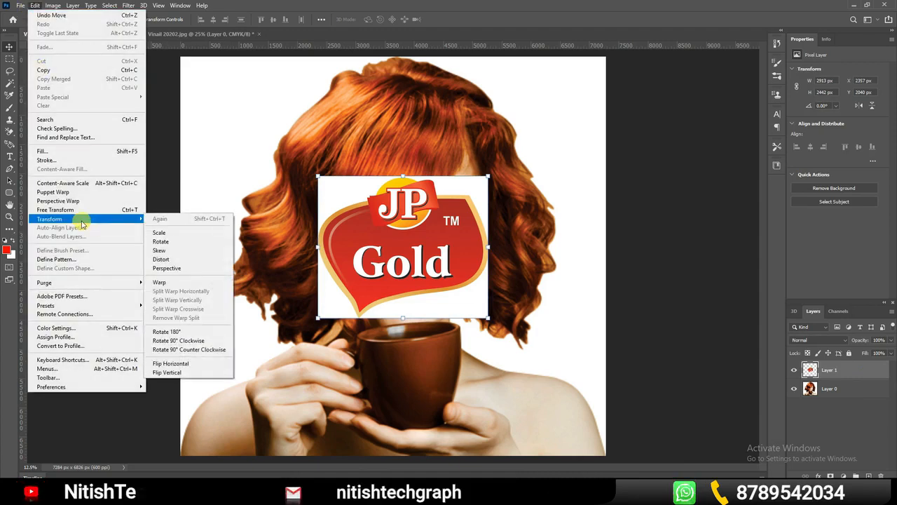
click(174, 236)
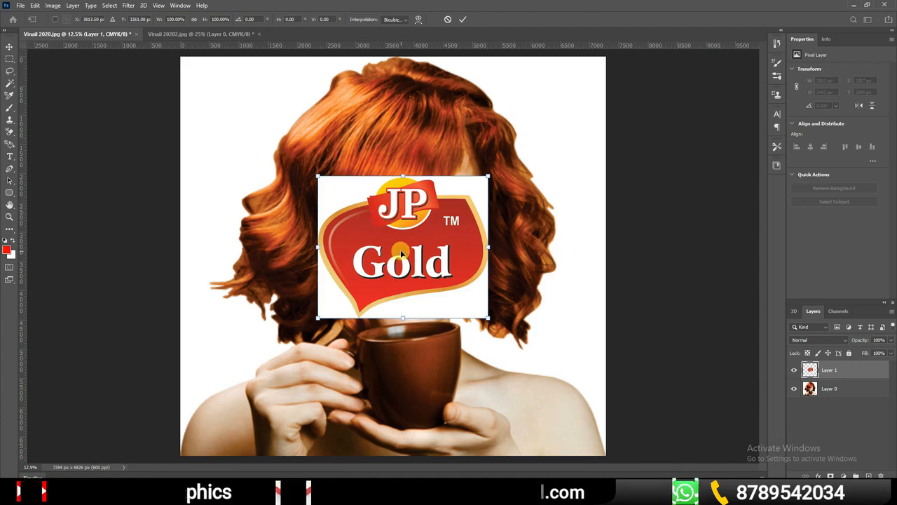
key(Return)
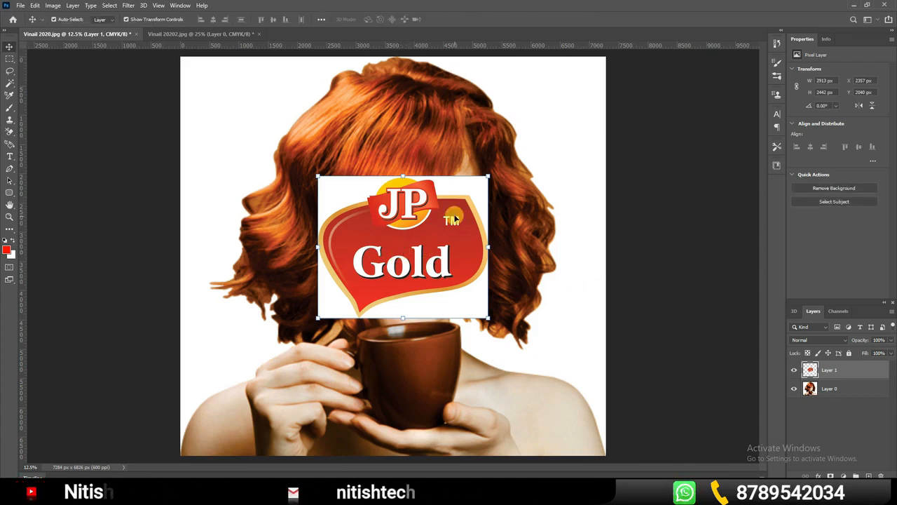
click(637, 231)
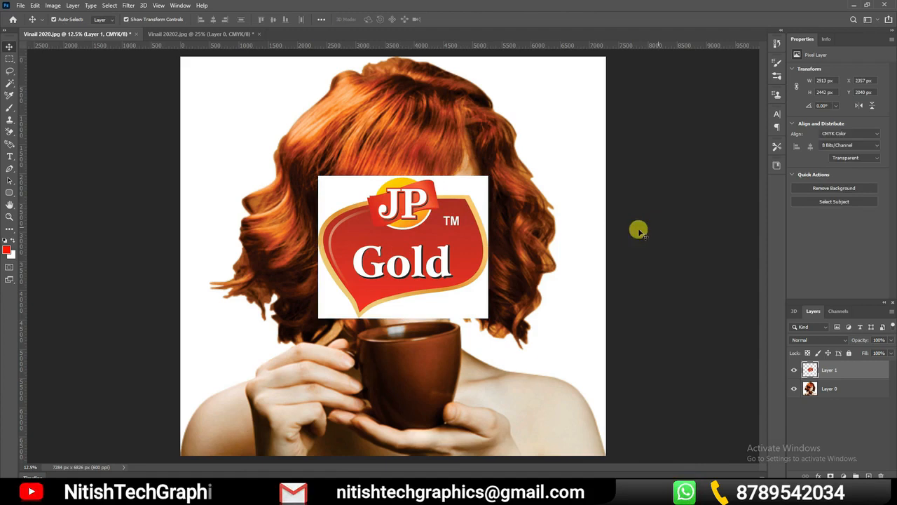
click(457, 209)
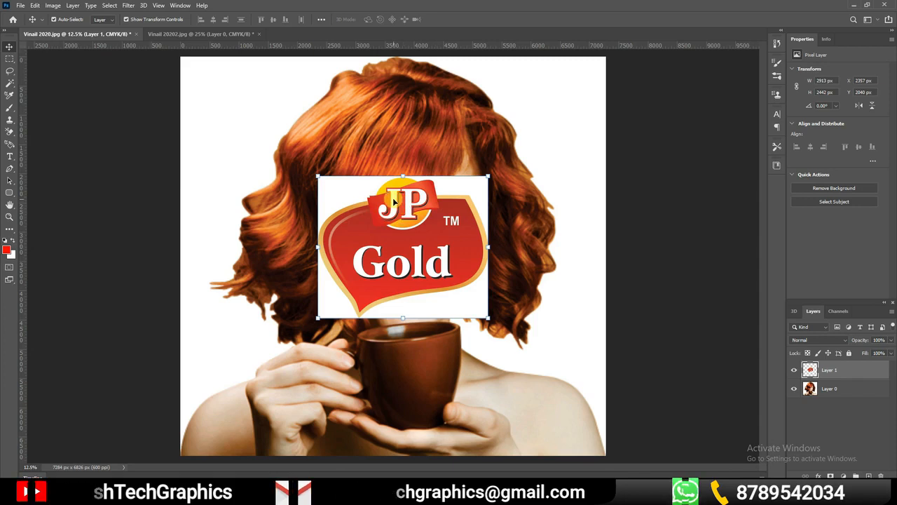
Move the logo lower and scale it up to about 176% width and 196% height, undoing the extra rotation
drag(420, 220, 412, 252)
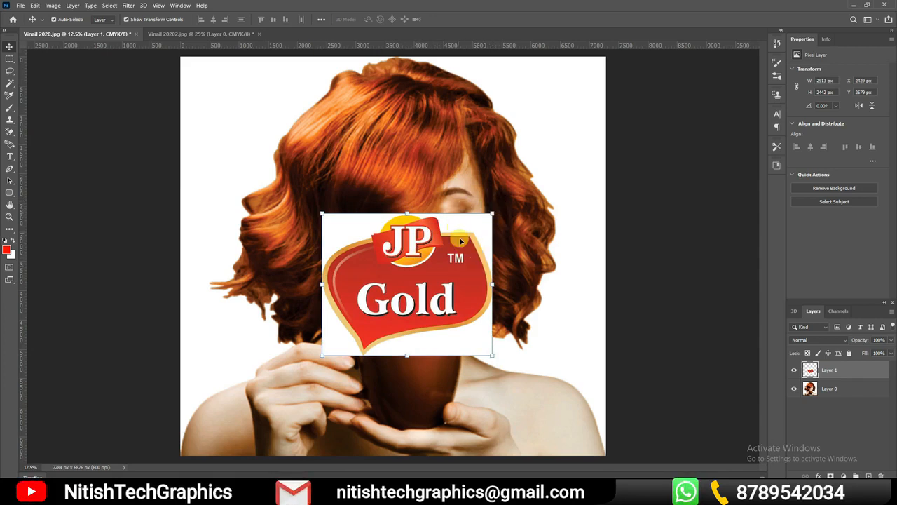
drag(489, 213, 616, 115)
drag(481, 227, 390, 320)
drag(525, 205, 528, 172)
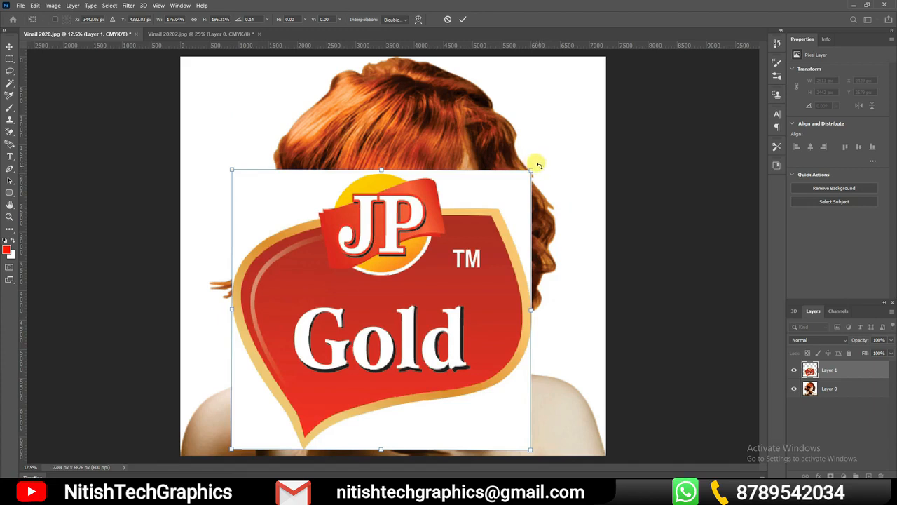
mouse_move(537, 161)
mouse_down()
mouse_move(445, 106)
mouse_move(317, 112)
mouse_move(400, 154)
mouse_move(497, 176)
mouse_move(541, 266)
mouse_move(497, 186)
mouse_move(414, 144)
mouse_move(217, 192)
mouse_move(294, 150)
mouse_move(542, 312)
mouse_move(516, 181)
mouse_move(529, 171)
mouse_up()
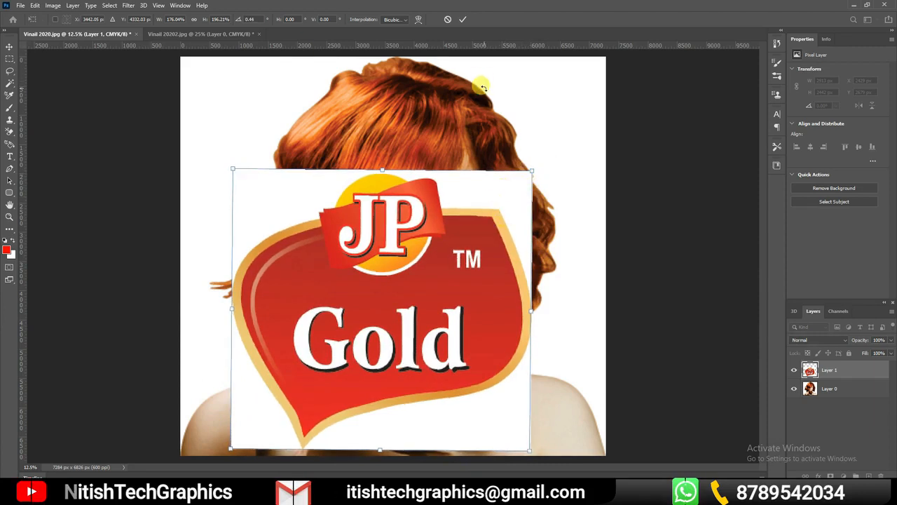
key(ctrl+z)
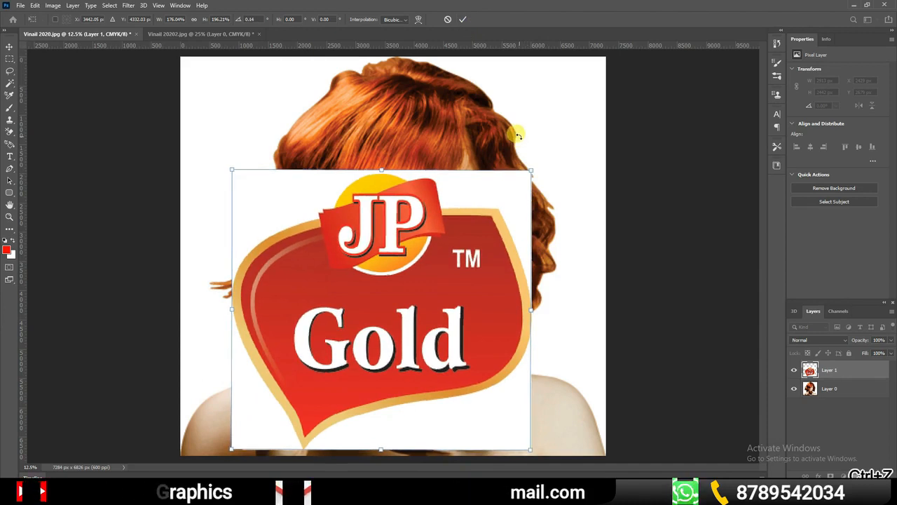
Scale the logo down to about 143% width and 148% height, and reposition it over the woman's lower face and cup
drag(382, 170, 382, 201)
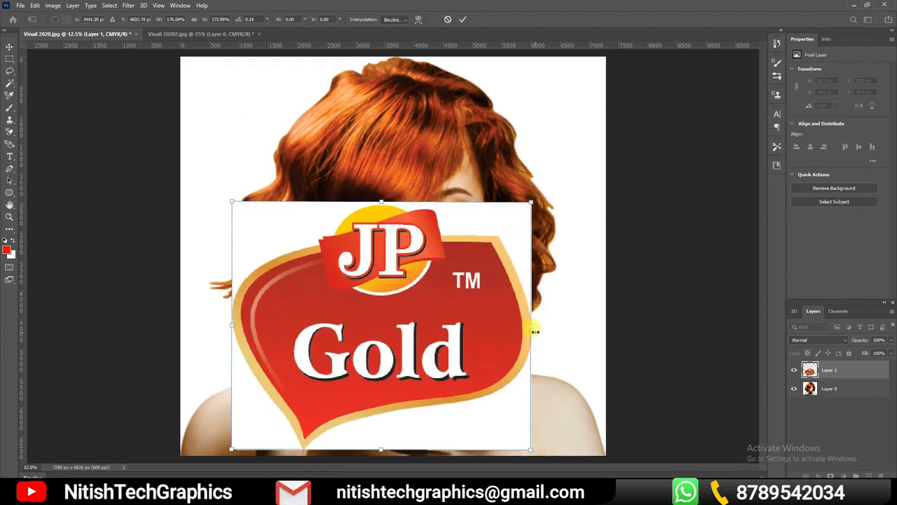
drag(532, 327, 502, 323)
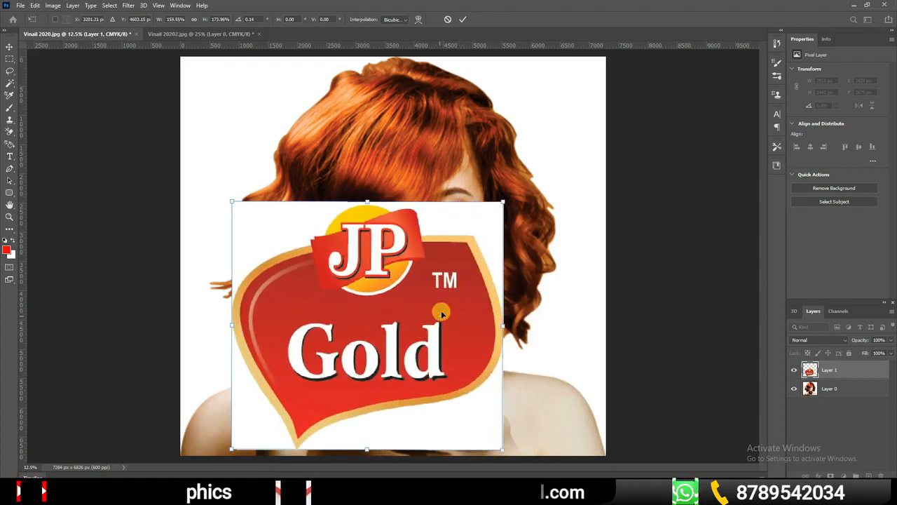
drag(503, 202, 476, 240)
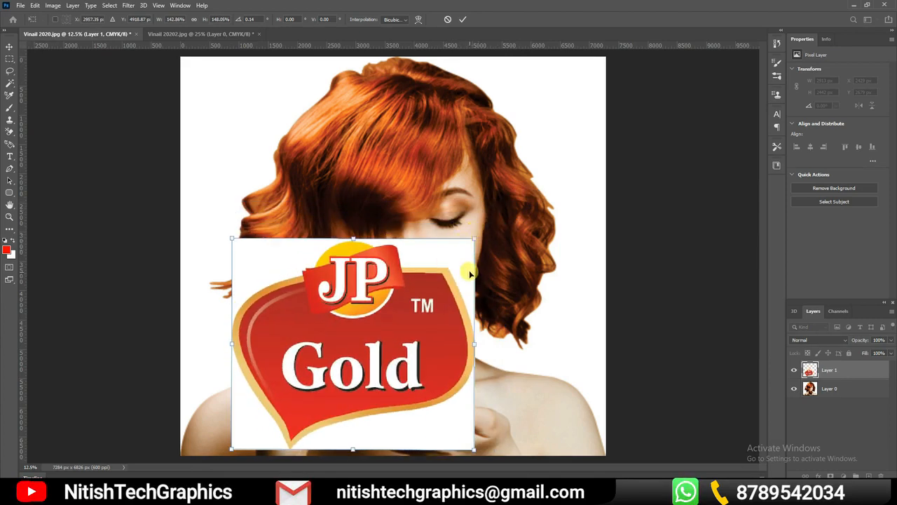
drag(384, 283, 431, 242)
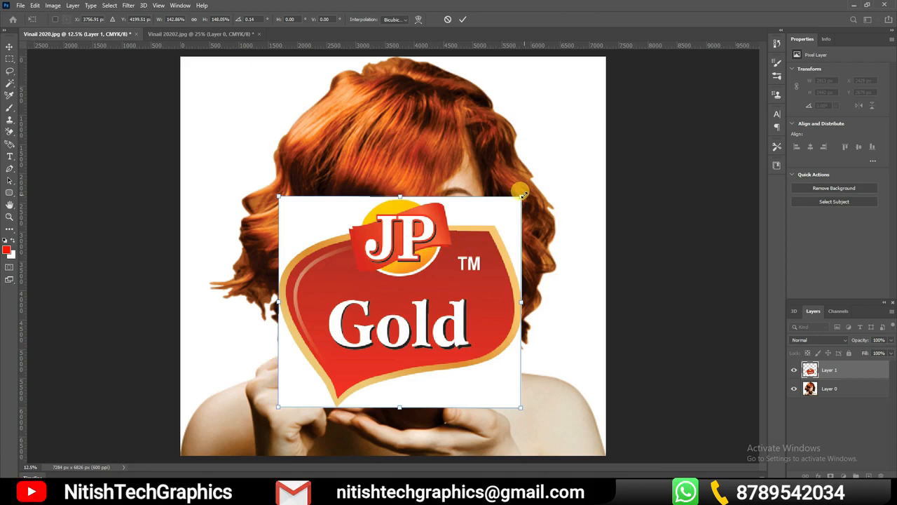
Shrink the logo to about 48% width and 50% height and position it on the front of the brown cup
drag(522, 195, 350, 321)
drag(321, 373, 412, 380)
key(ctrl+space)
drag(265, 285, 283, 236)
drag(464, 413, 431, 317)
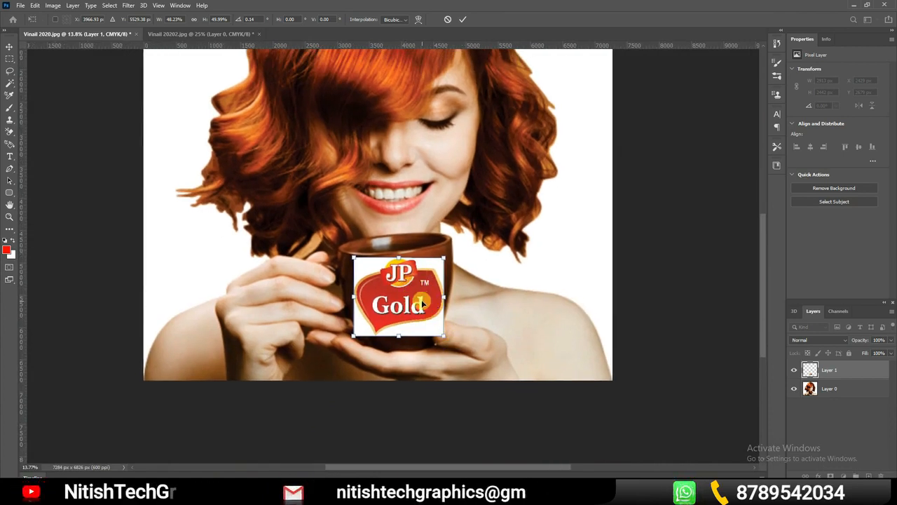
key(ctrl+plus)
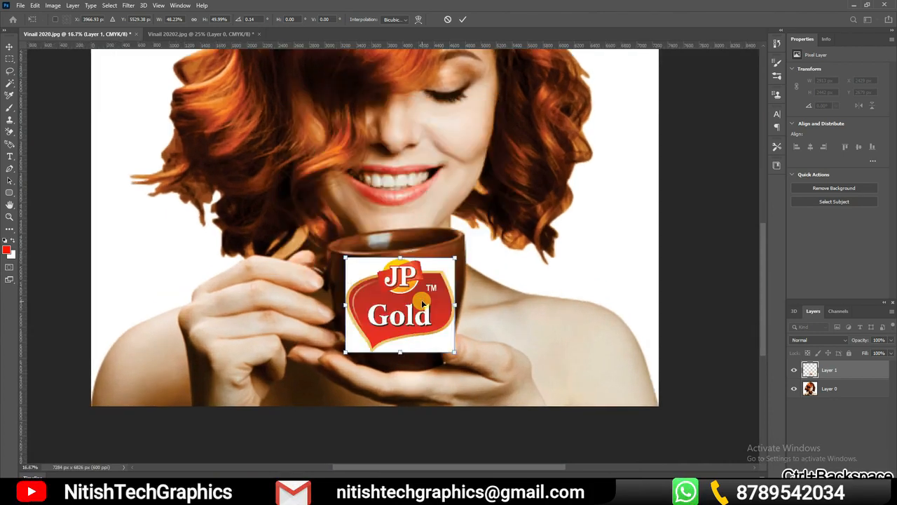
key(ctrl+plus)
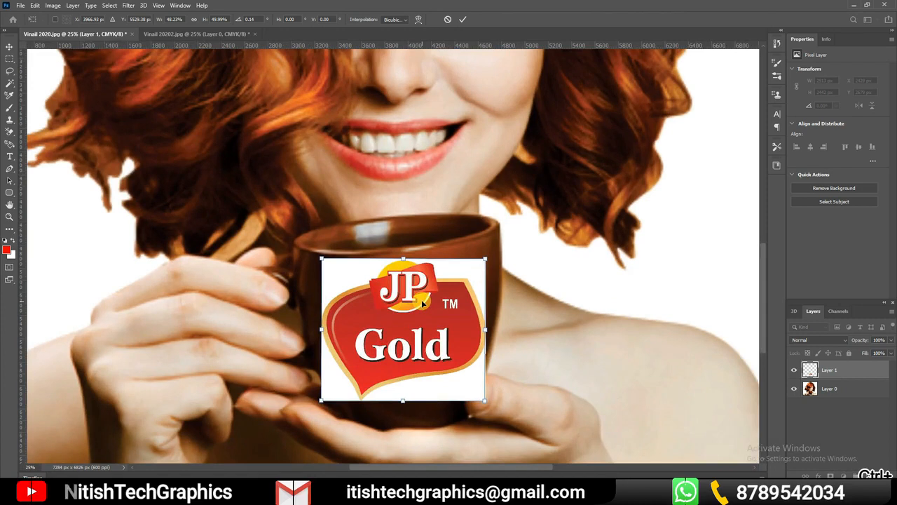
Scale the JP Gold logo on the front of the cup to about 1204 px wide and 1251 px high
drag(520, 377, 516, 322)
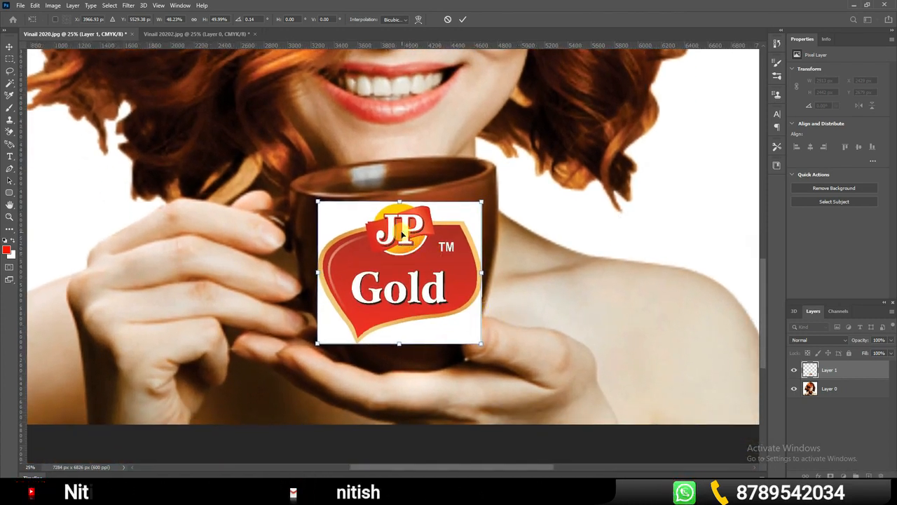
right_click(421, 221)
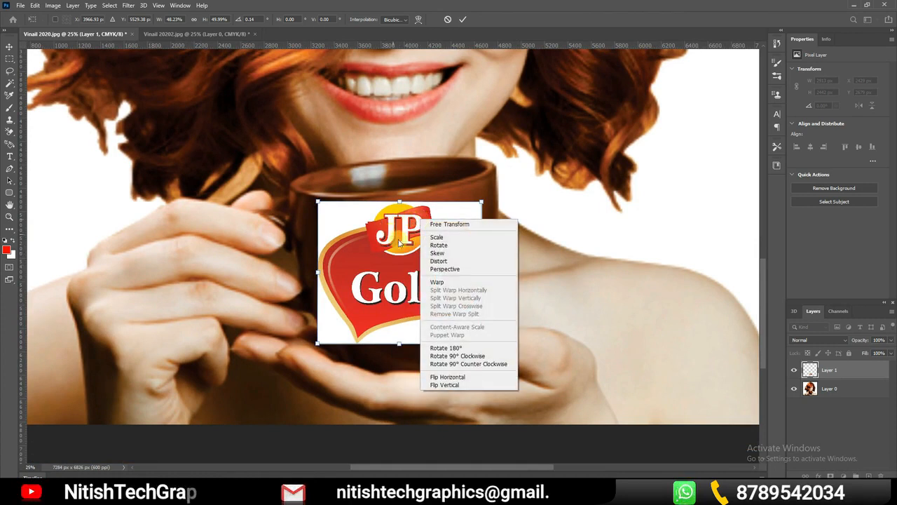
click(438, 262)
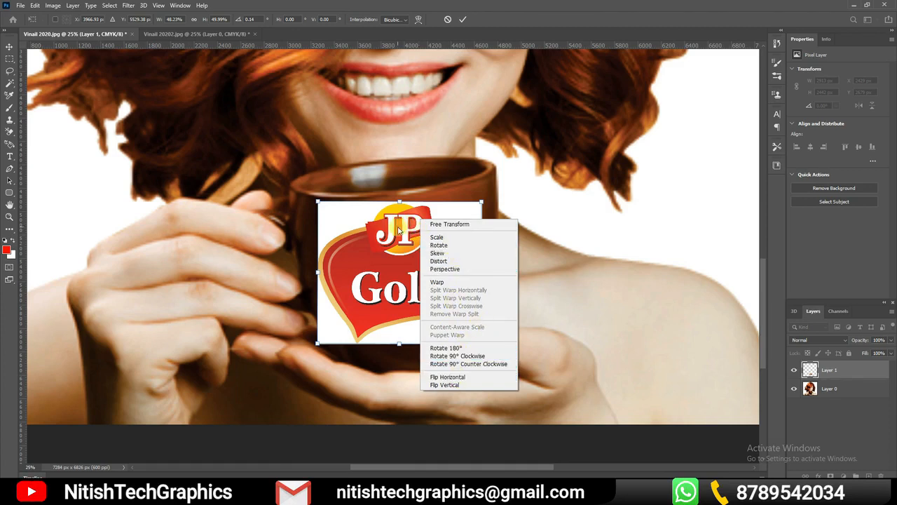
click(398, 230)
right_click(398, 227)
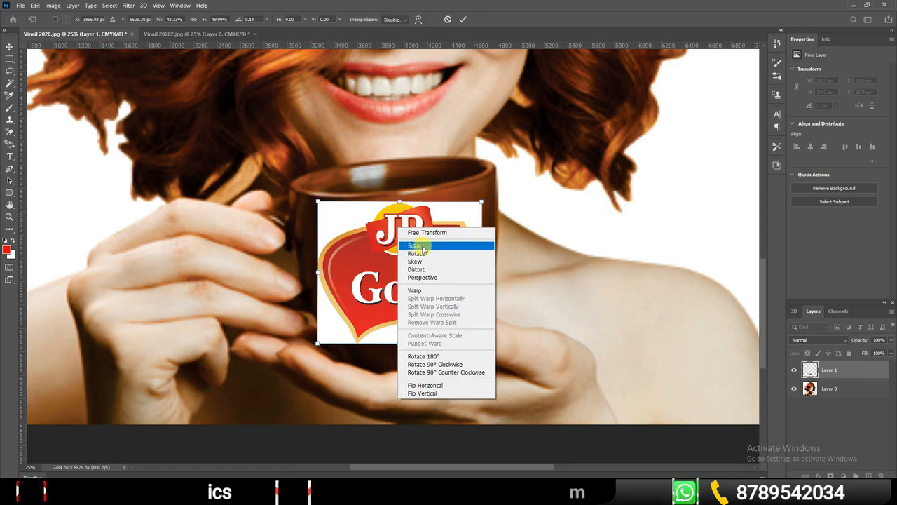
click(418, 245)
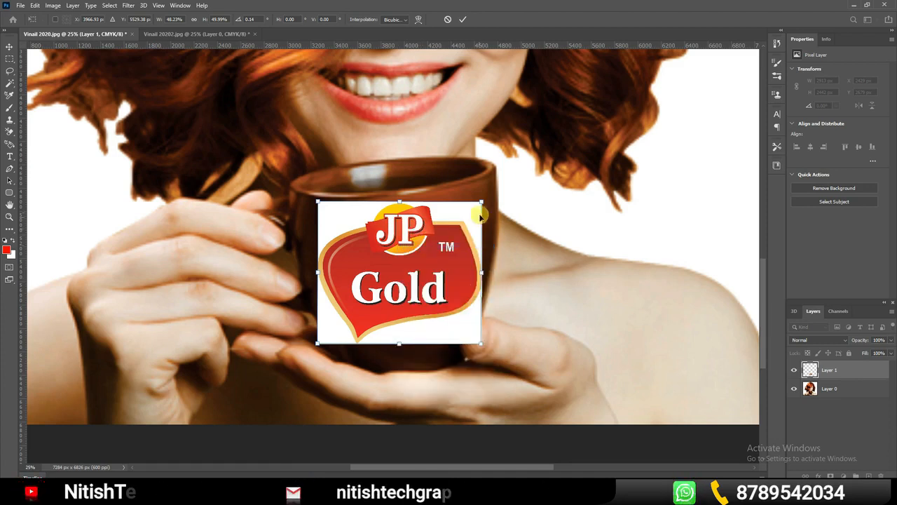
drag(481, 203, 499, 139)
Try rotating the logo about 92° counter-clockwise, and undo the rotation
right_click(430, 229)
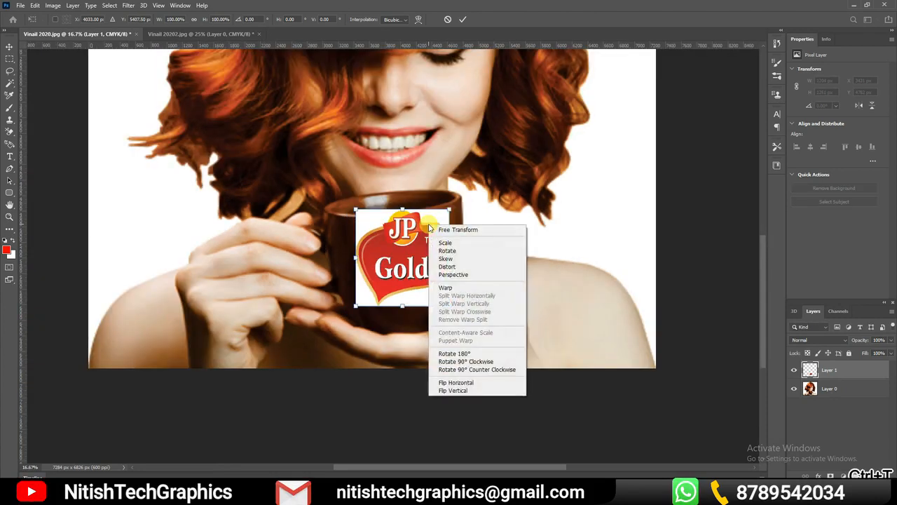
click(447, 251)
drag(454, 208, 333, 183)
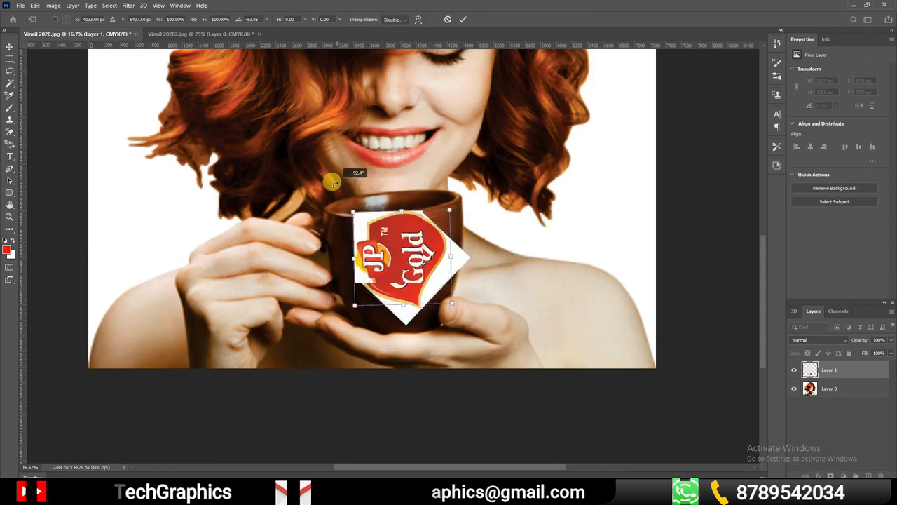
key(ctrl+z)
key(ctrl+z)
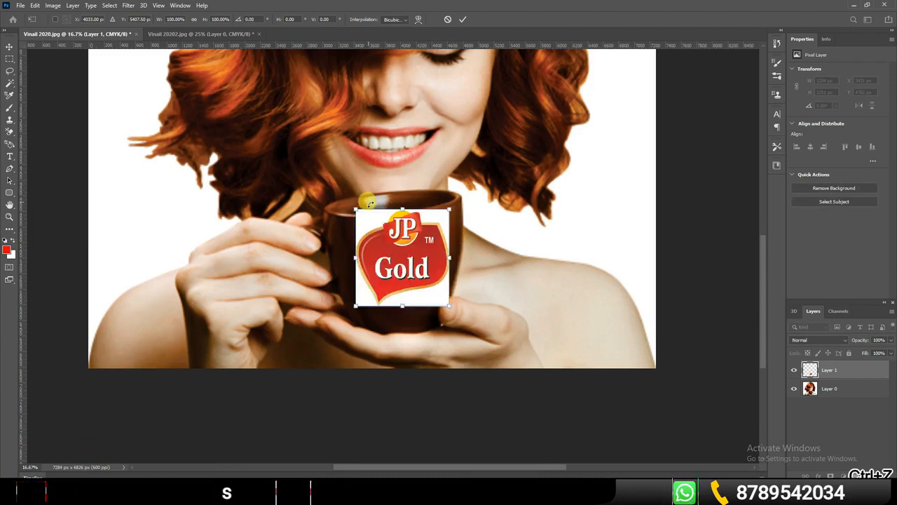
Try the Skew transform on the logo, slanting its side, top and bottom edges in turn
right_click(398, 250)
click(435, 278)
mouse_move(449, 258)
mouse_down()
mouse_move(464, 257)
mouse_move(456, 261)
mouse_up()
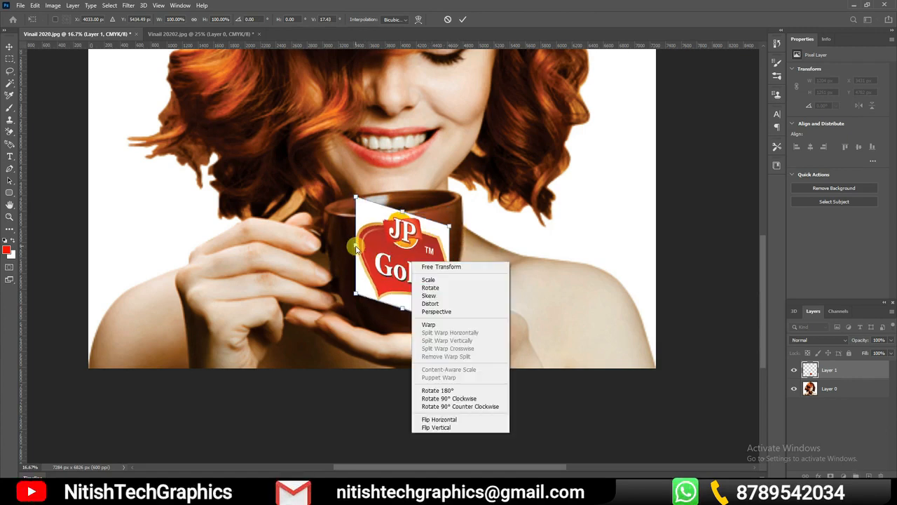
click(356, 248)
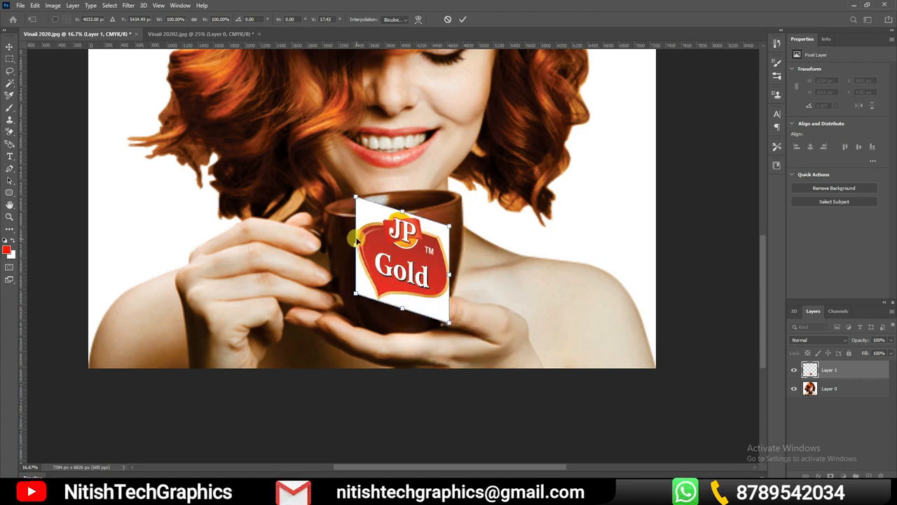
mouse_move(404, 214)
mouse_down()
mouse_move(357, 199)
mouse_move(392, 202)
mouse_up()
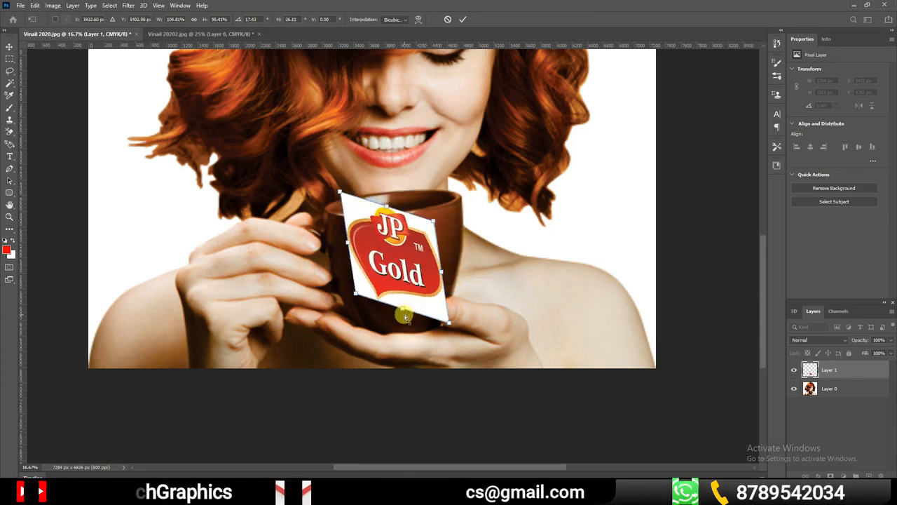
drag(403, 309, 383, 304)
drag(433, 268, 432, 254)
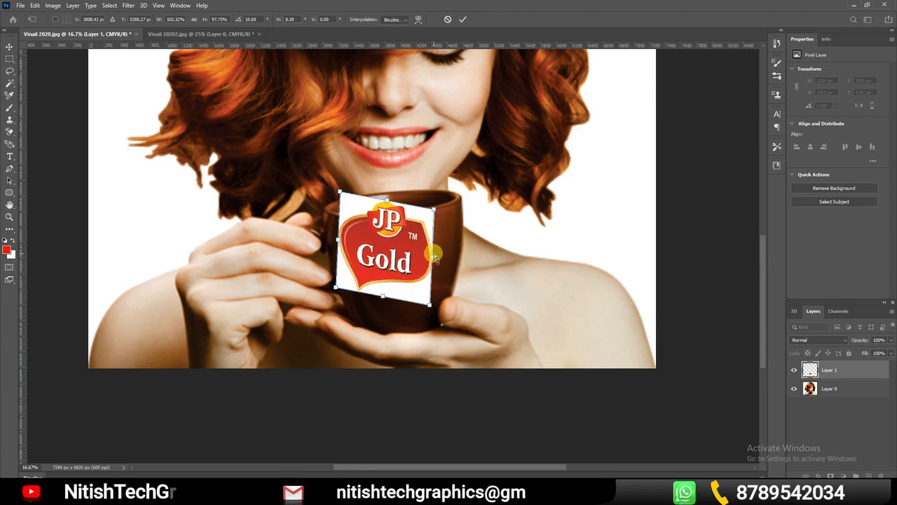
Undo all the skew changes made to the logo
key(ctrl+z)
key(ctrl+z)
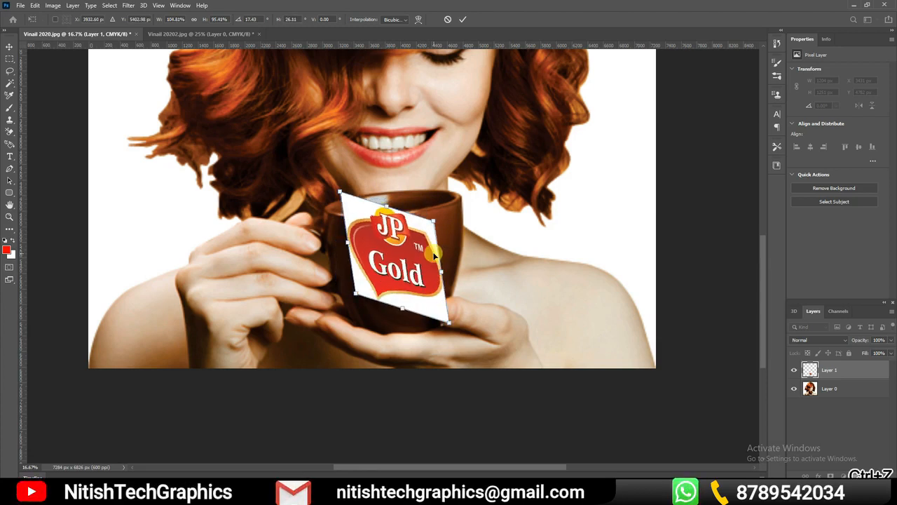
key(ctrl+z)
key(ctrl+z)
key(ctrl+z)
key(ctrl+z)
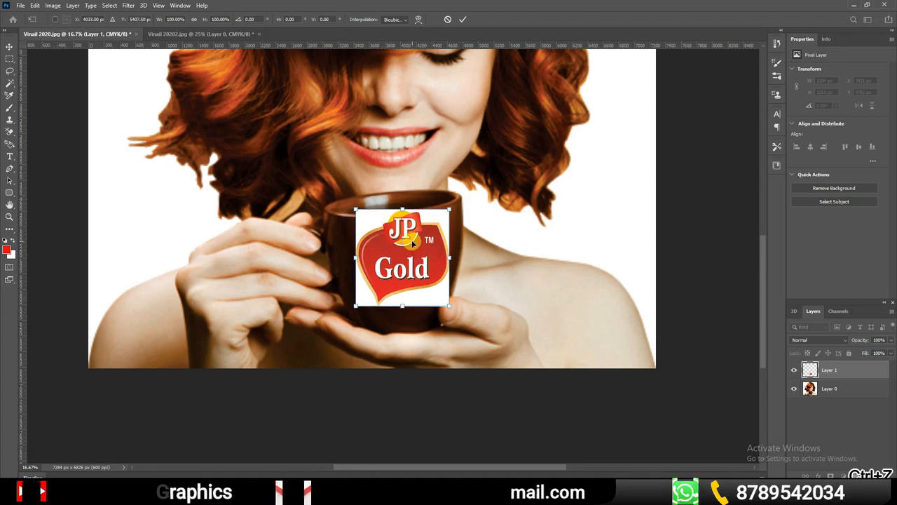
Try the Distort transform by pulling the logo's edges down towards the hand, and undo the distortion
right_click(412, 242)
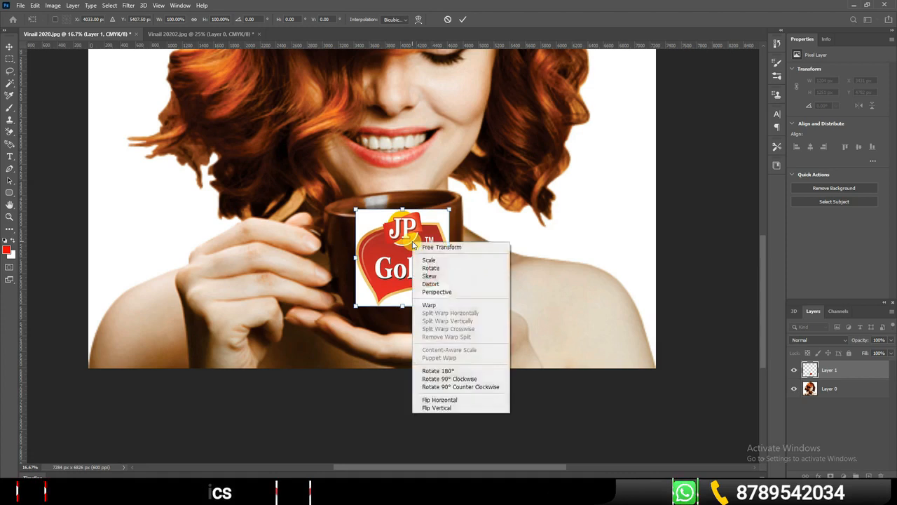
click(435, 284)
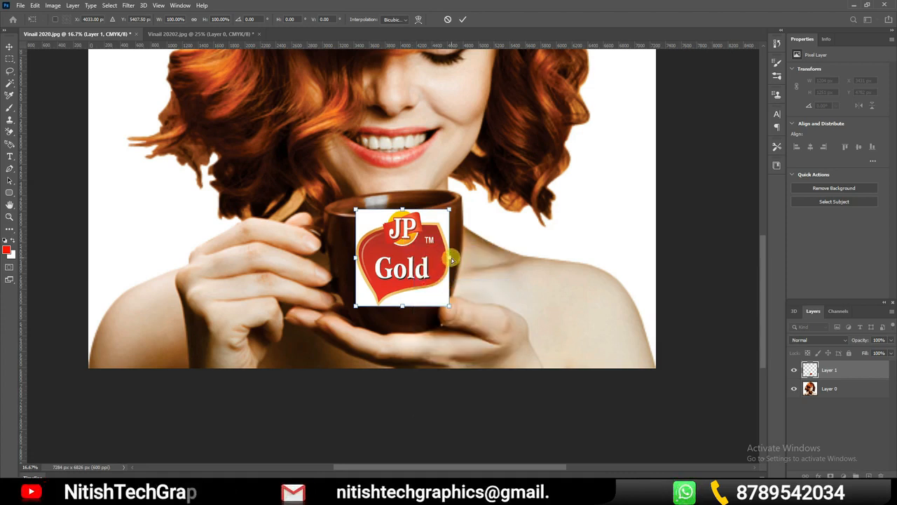
drag(451, 259, 448, 283)
drag(404, 317, 189, 355)
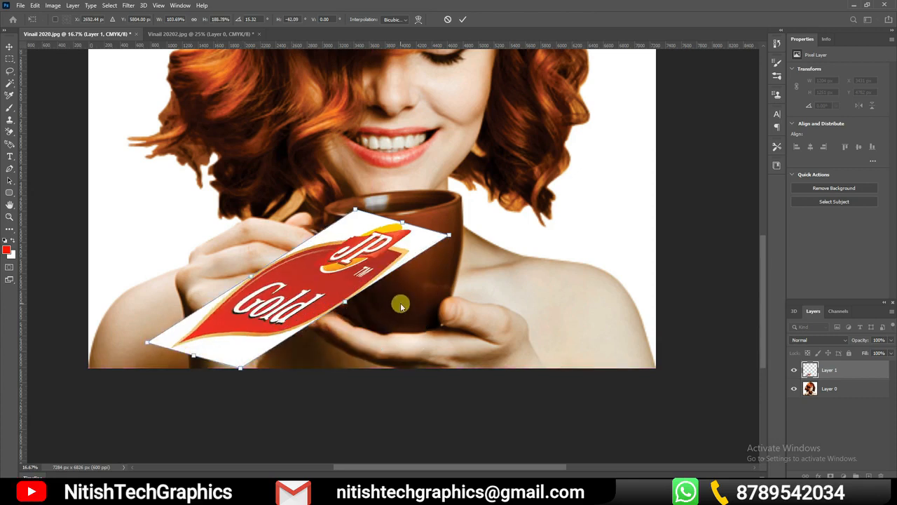
key(ctrl+z)
key(ctrl+z)
key(ctrl+z)
key(ctrl+z)
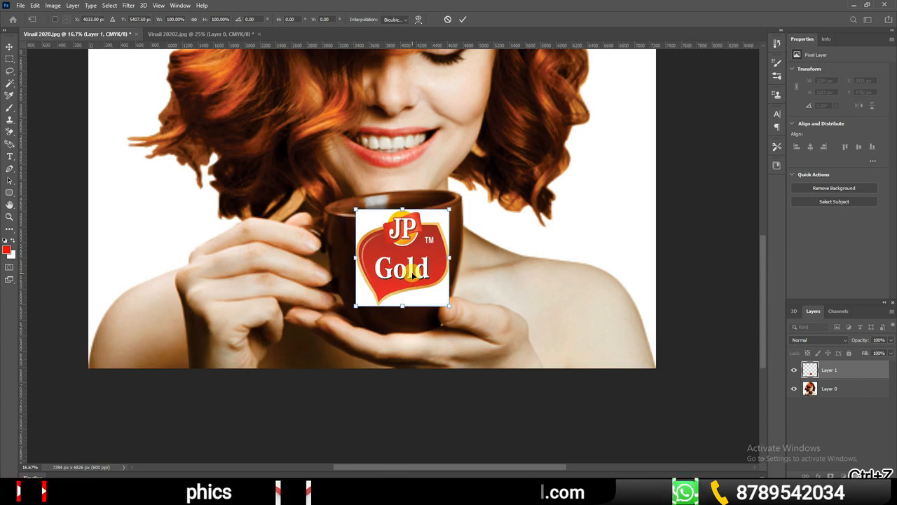
Move the logo slightly lower on the cup and rotate it to about -1.74°
drag(416, 254, 413, 267)
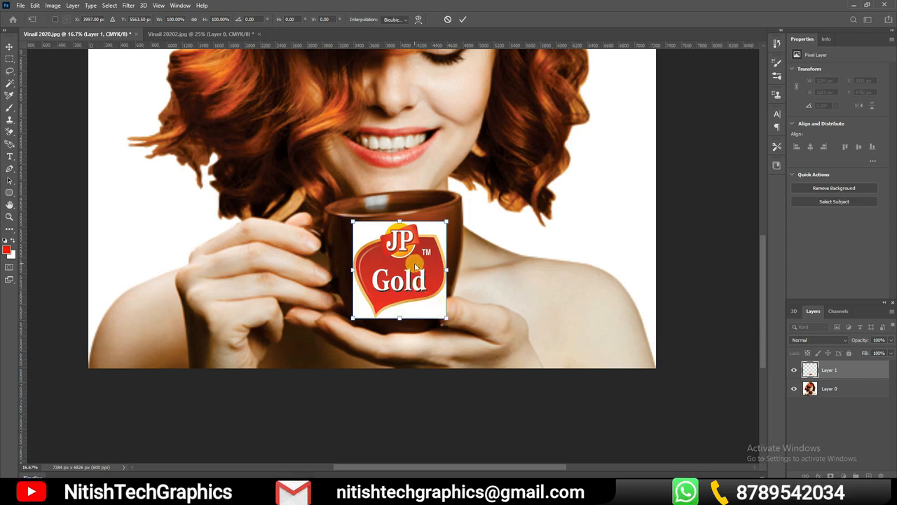
right_click(415, 264)
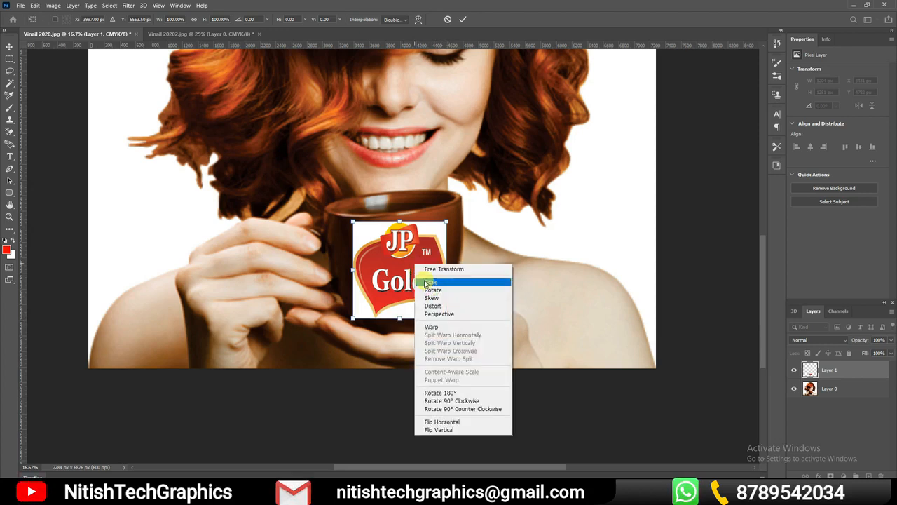
click(433, 289)
drag(449, 322, 449, 320)
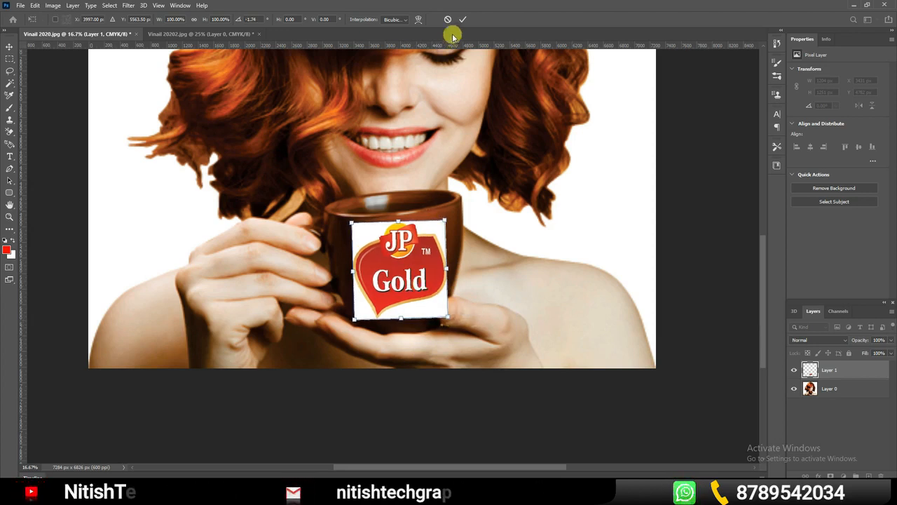
Warp the logo by pulling its bottom corners inward and bending its side edges to match the cup's taper
right_click(404, 246)
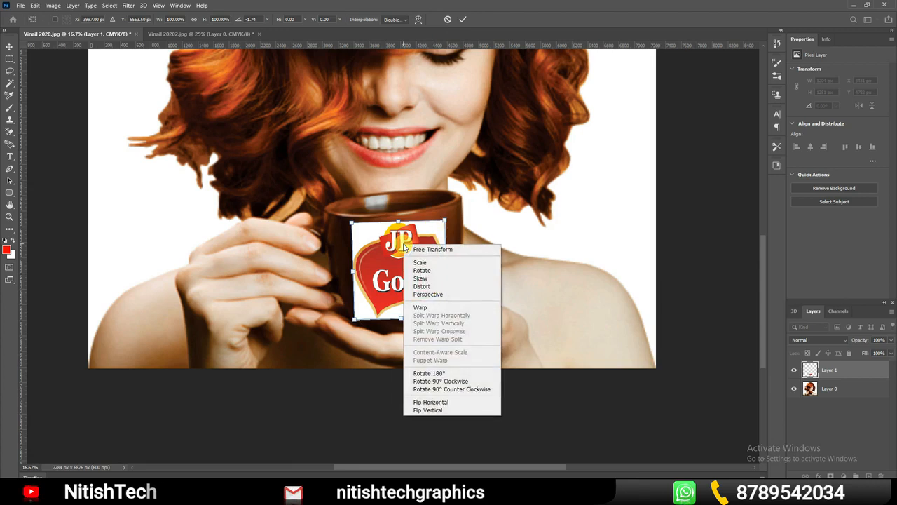
click(424, 308)
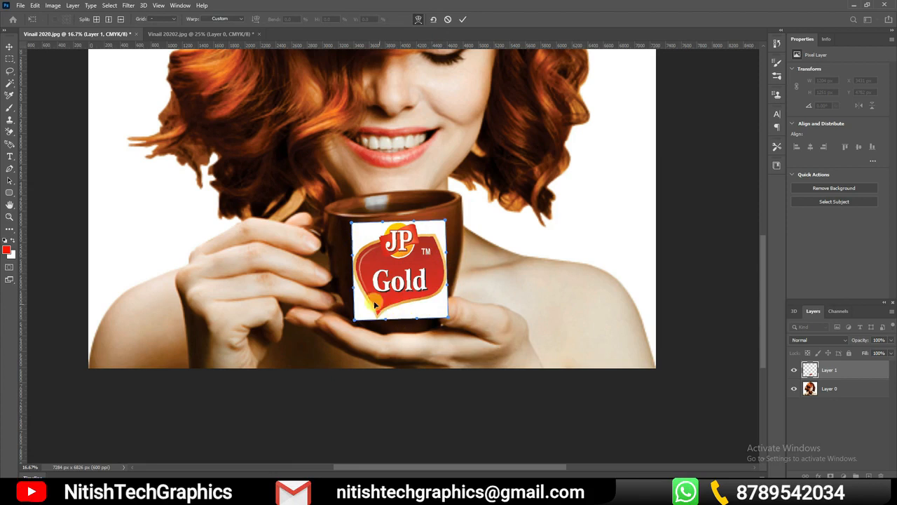
drag(356, 321, 352, 308)
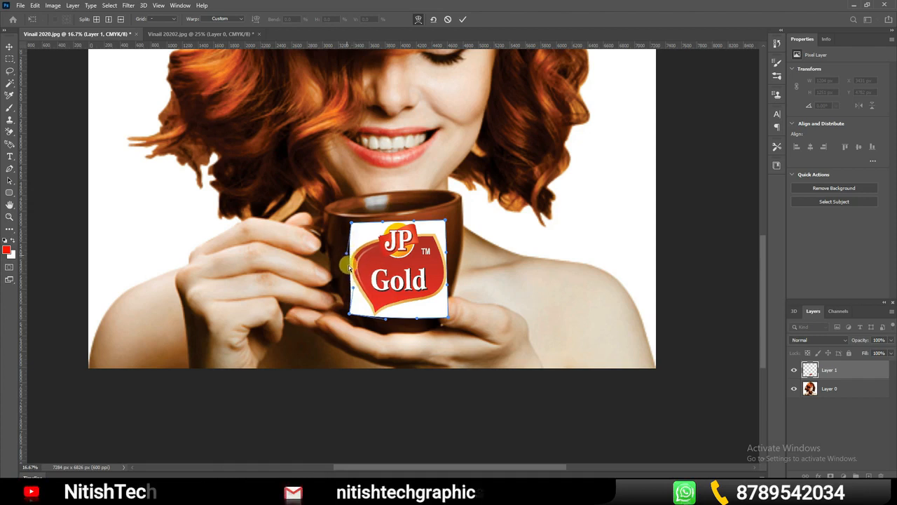
drag(354, 289, 344, 289)
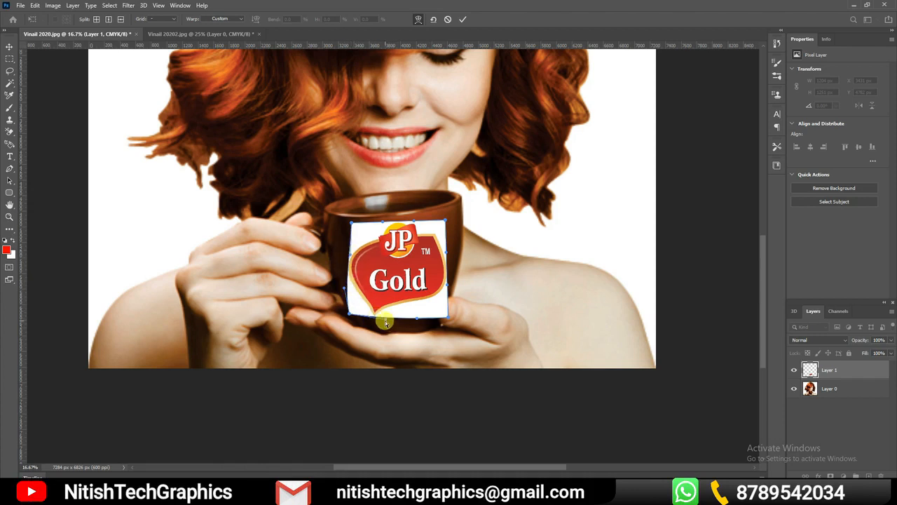
drag(417, 318, 416, 314)
drag(448, 316, 434, 312)
drag(447, 253, 455, 239)
Bow the logo's top edge downward and spread its top corners and side edges towards the cup's sides
drag(351, 223, 384, 228)
drag(415, 221, 415, 228)
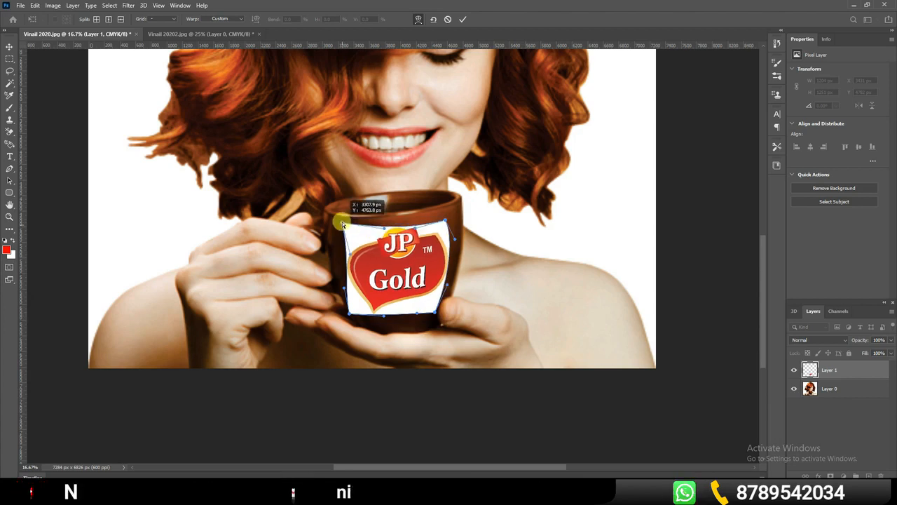
drag(343, 225, 342, 221)
drag(445, 220, 449, 215)
drag(447, 285, 455, 288)
drag(344, 287, 333, 292)
drag(351, 255, 324, 247)
Curve the logo's bottom edge to follow the cup's base and refine its lower corners and left edge
drag(384, 315, 433, 334)
drag(435, 312, 438, 311)
drag(390, 338, 346, 316)
drag(372, 339, 371, 335)
drag(324, 248, 340, 259)
drag(333, 292, 340, 295)
drag(345, 316, 338, 299)
Raise the logo's top corners to just below the cup's rim, refine the left edge, and apply the warp
drag(449, 215, 455, 204)
drag(414, 228, 417, 223)
drag(343, 221, 334, 218)
drag(340, 259, 330, 260)
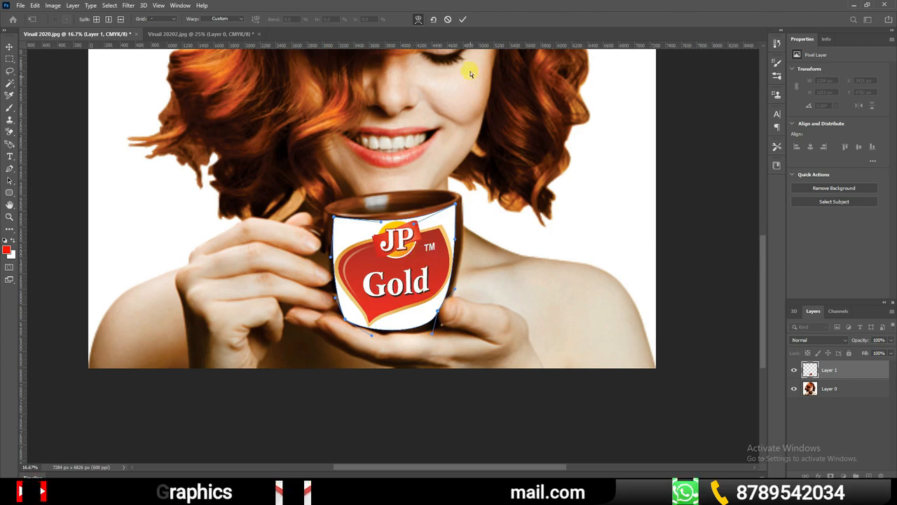
click(462, 20)
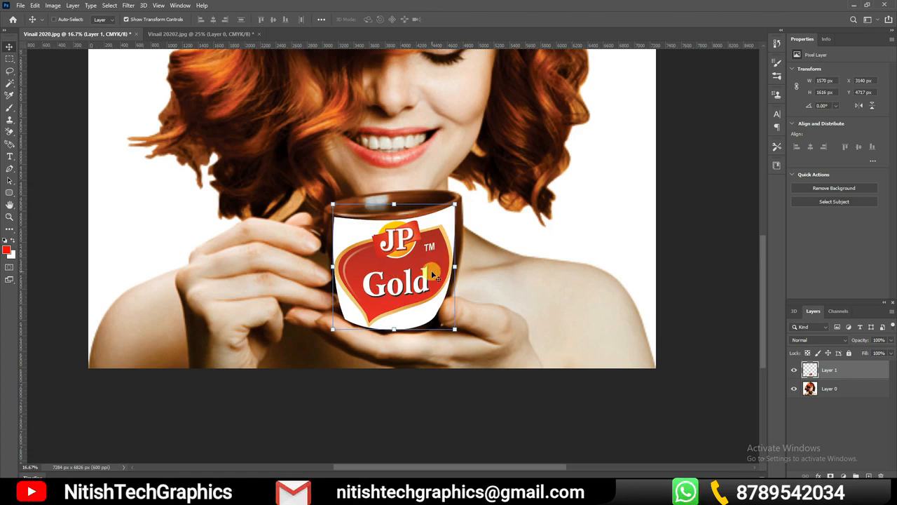
Copy the JP Gold logo again from Vinail 20202.jpg into Vinail 2020.jpg, placing it over the woman's face
key(ctrl+minus)
key(ctrl+minus)
key(ctrl+minus)
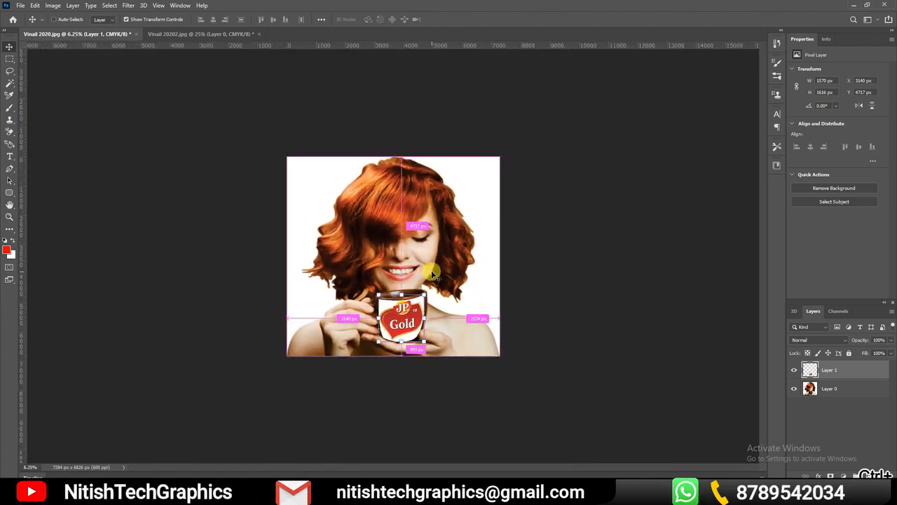
key(ctrl+plus)
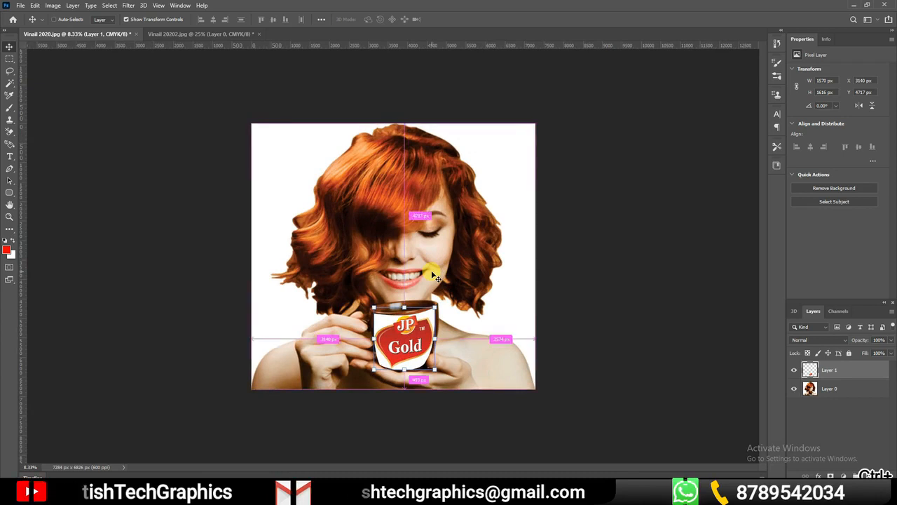
key(ctrl+plus)
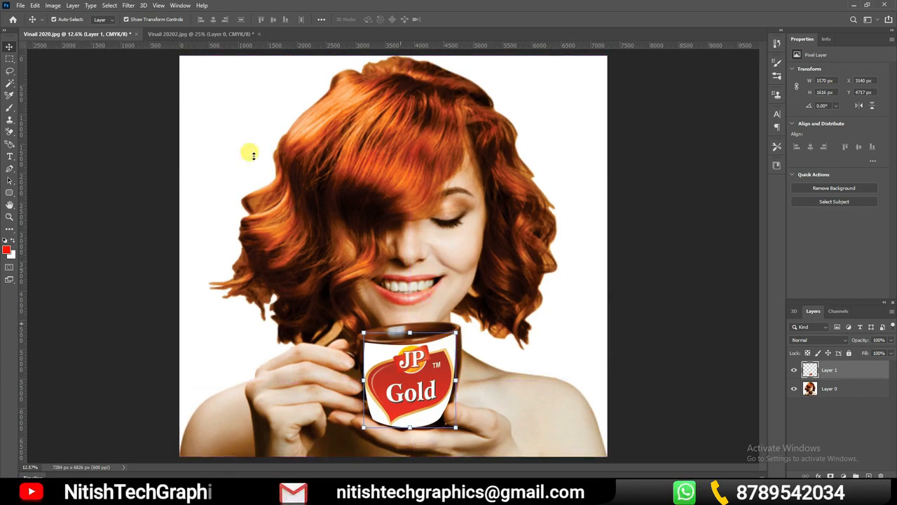
click(193, 33)
drag(502, 348, 435, 240)
right_click(468, 259)
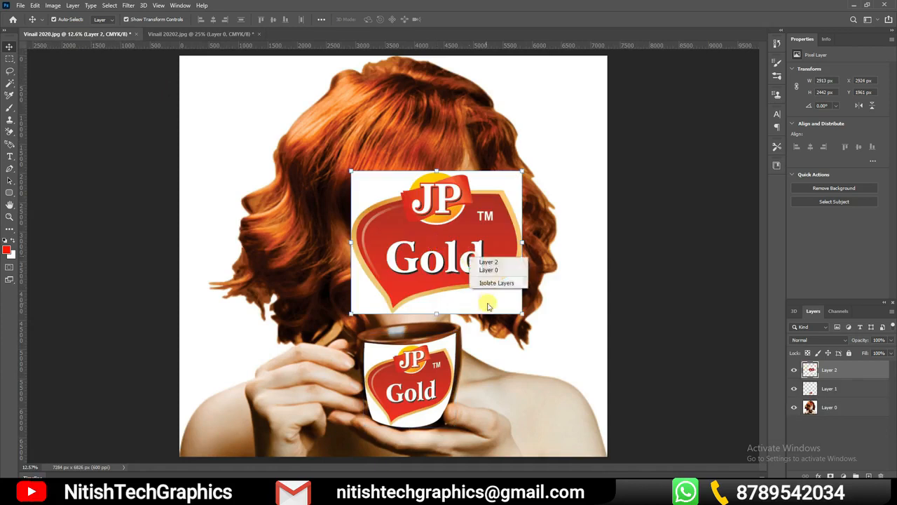
click(445, 239)
Warp the newly placed JP Gold logo on Layer 2, pulling its four corners well outwards over the woman's photo
key(ctrl+t)
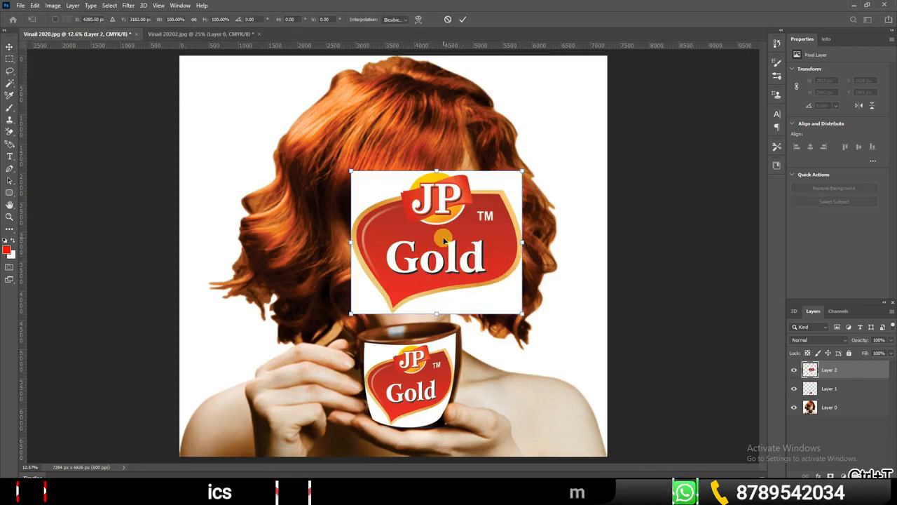
right_click(444, 240)
click(460, 301)
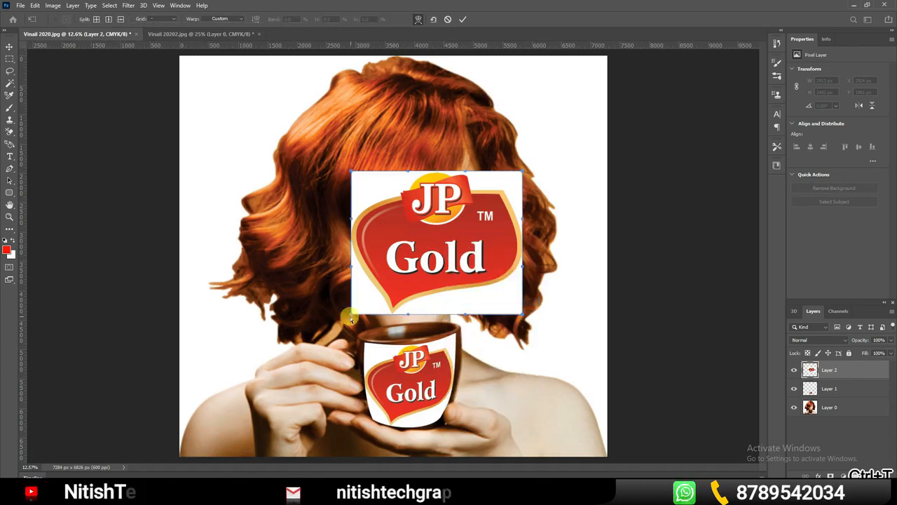
drag(349, 316, 288, 326)
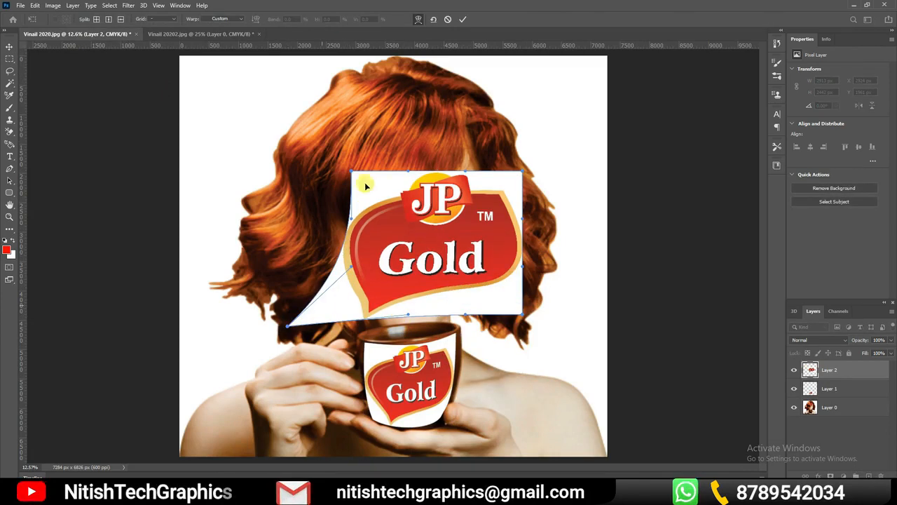
drag(321, 157, 291, 121)
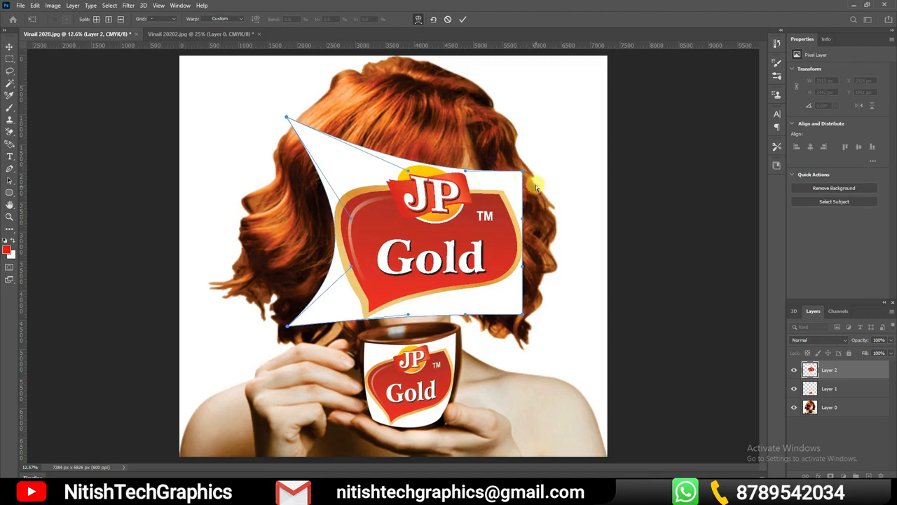
drag(522, 172, 544, 106)
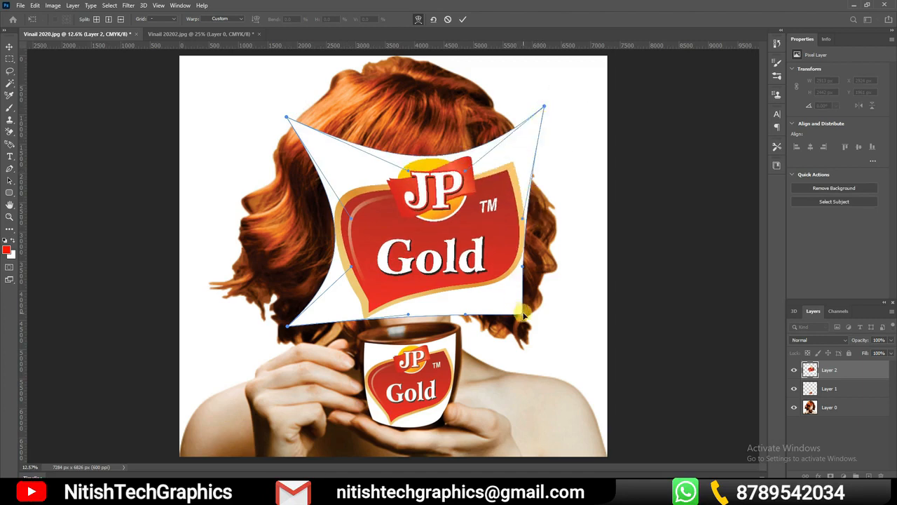
drag(522, 316, 510, 434)
drag(287, 328, 229, 369)
Pull the logo's left edge outwards and stretch its bottom edge down towards the cup with the warp handles
drag(353, 267, 259, 228)
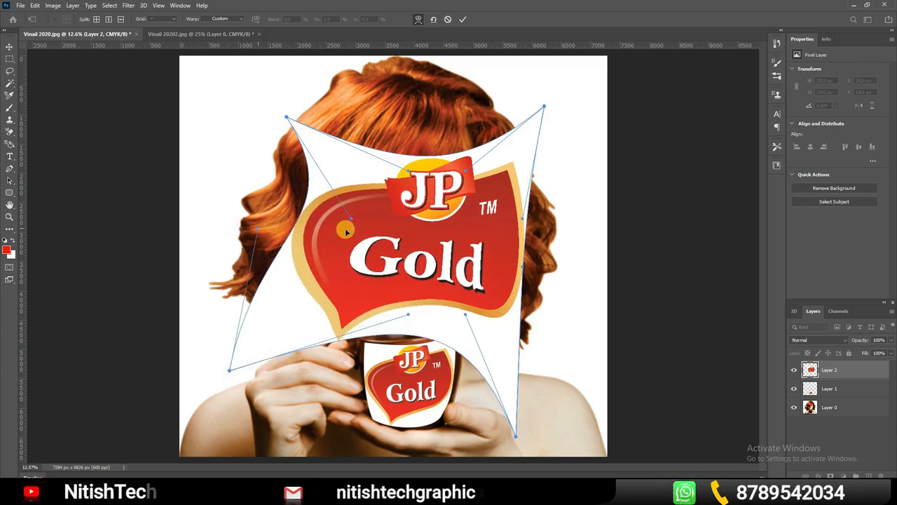
drag(352, 221, 298, 199)
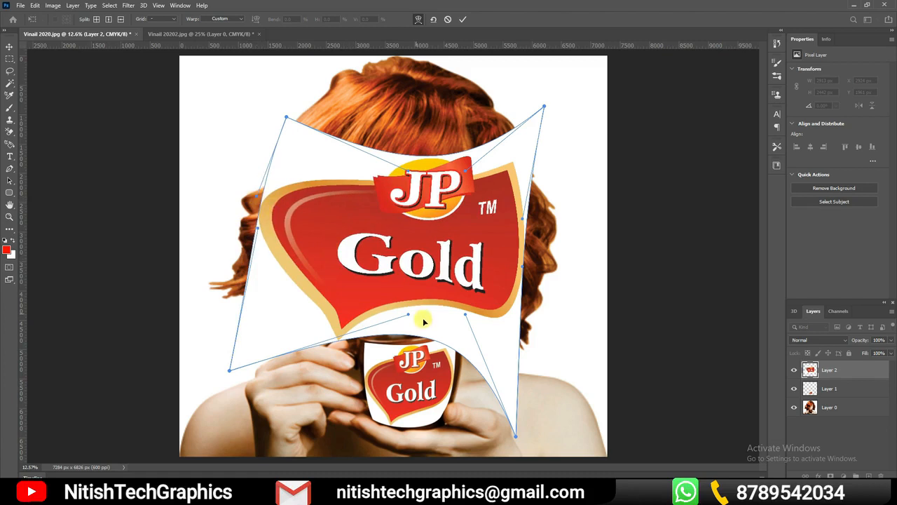
drag(407, 316, 410, 390)
drag(463, 319, 372, 425)
Bulge the logo's right and top edges outwards and apply the warp
drag(526, 268, 598, 266)
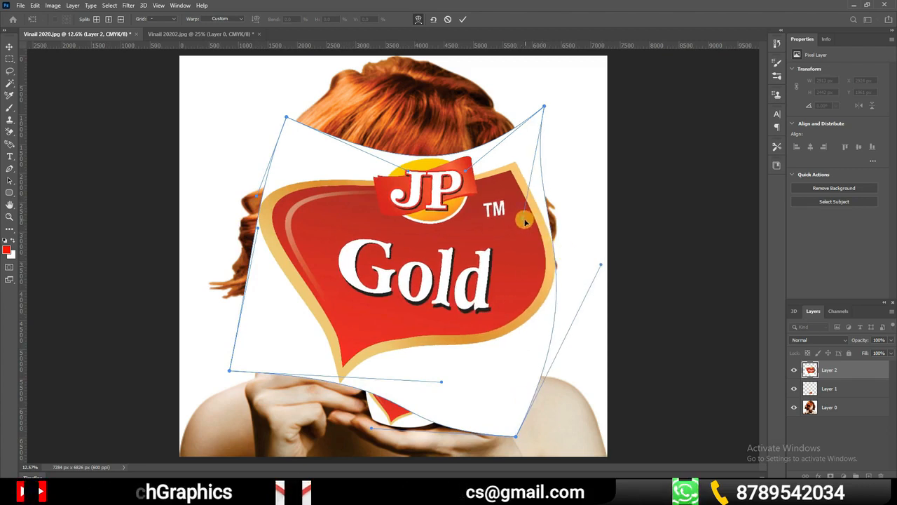
drag(525, 222, 597, 177)
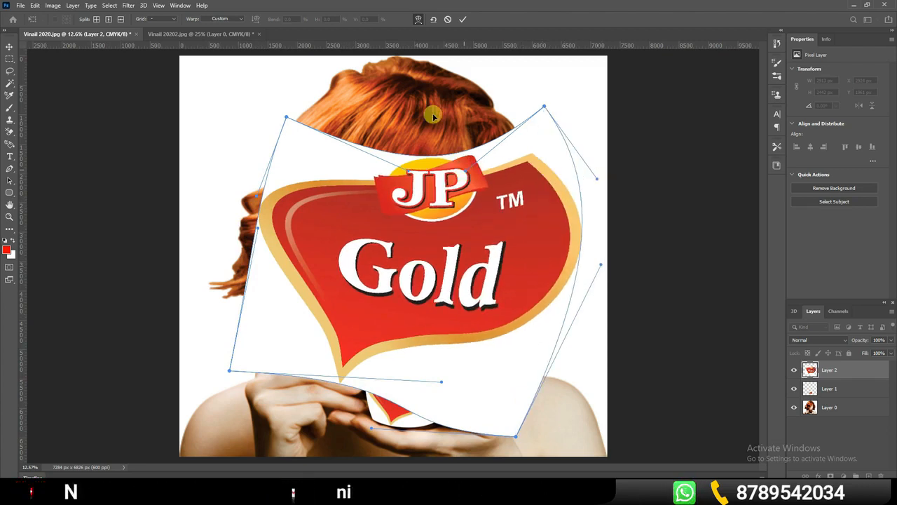
drag(433, 116, 423, 91)
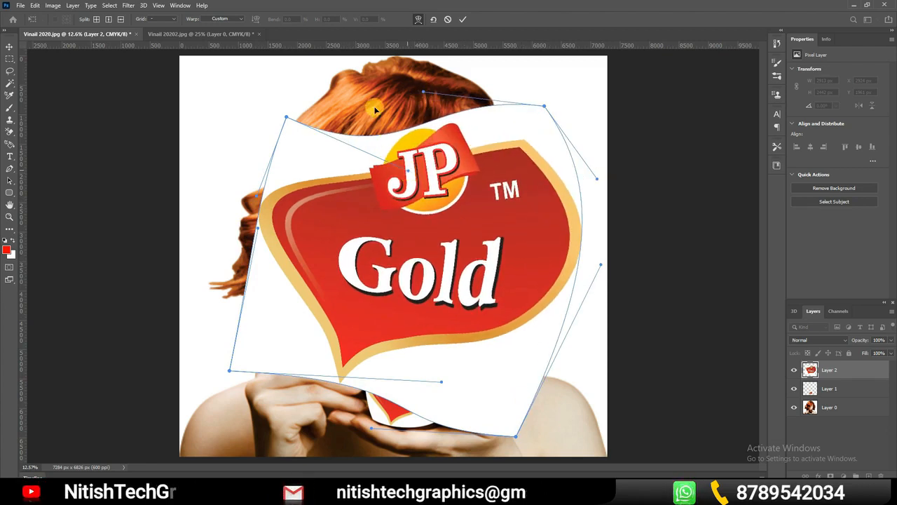
drag(375, 109, 353, 85)
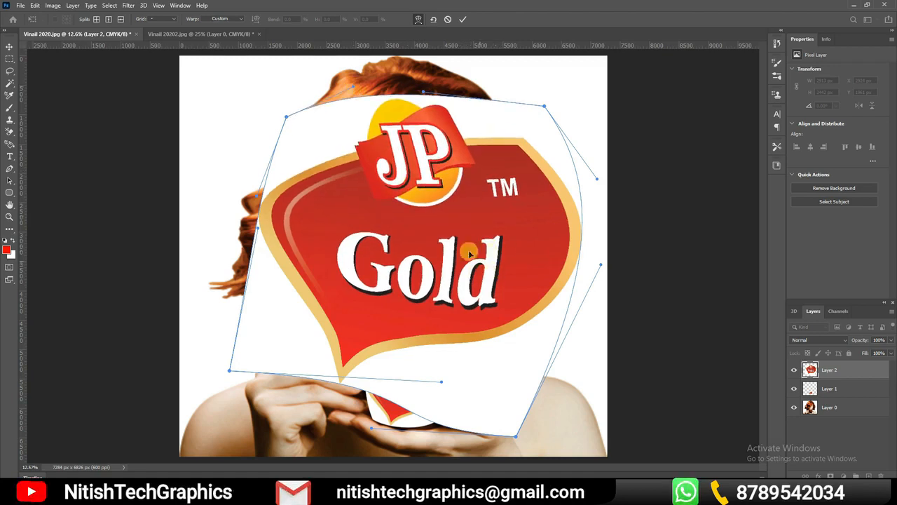
click(461, 20)
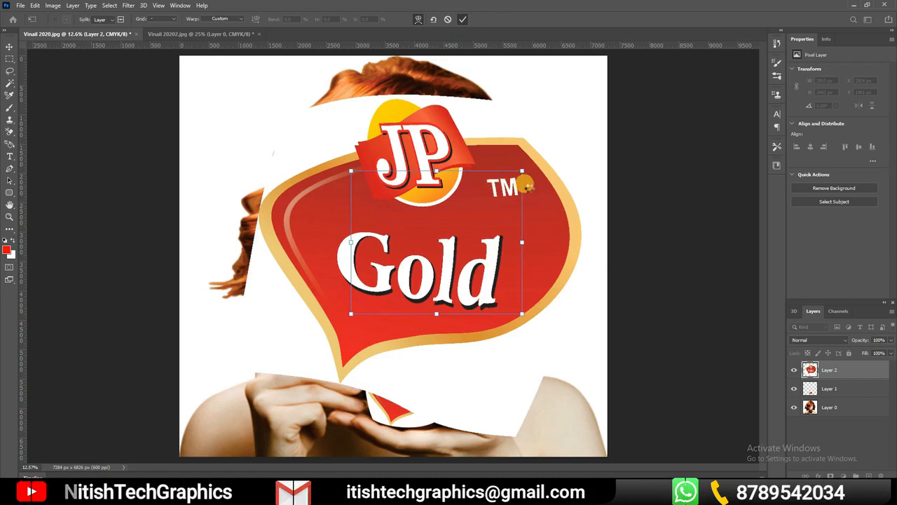
key(Return)
Scale the warped logo down to about 34% width and 38% height in the photo's lower-right corner and apply the transform
drag(519, 181, 476, 185)
drag(536, 96, 564, 403)
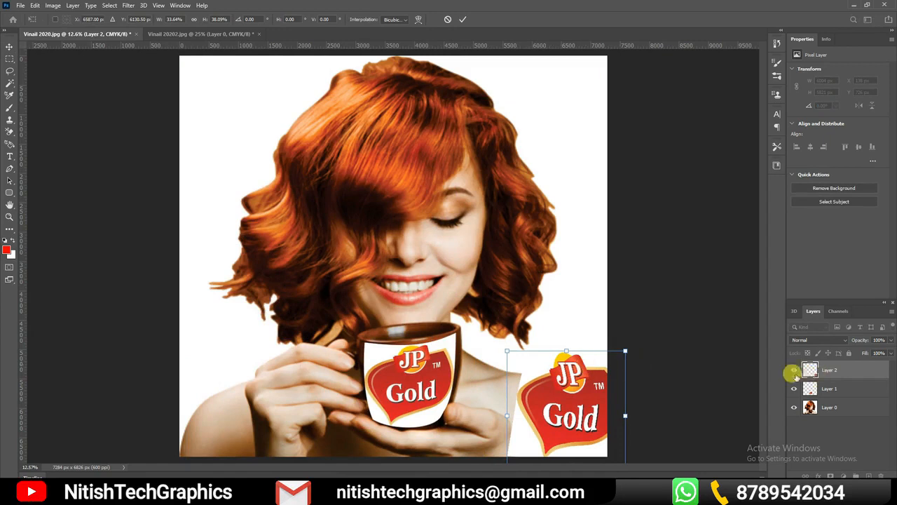
right_click(574, 385)
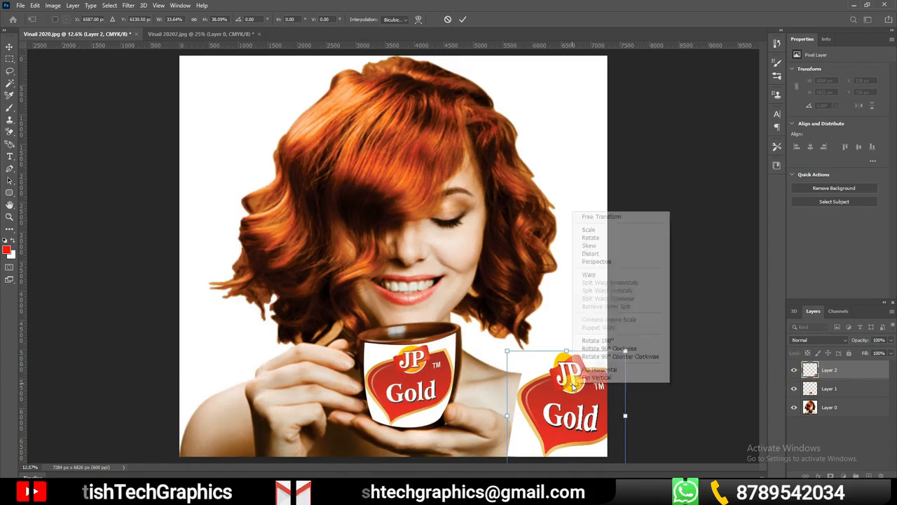
click(552, 405)
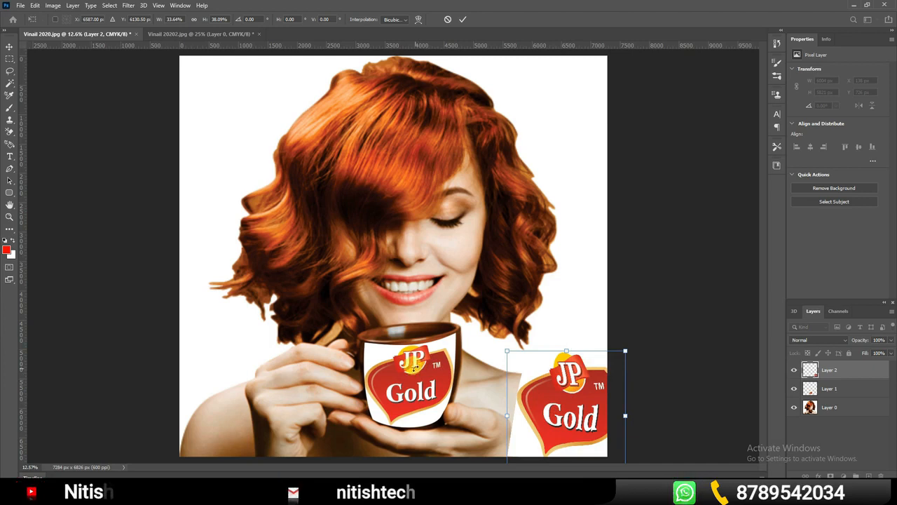
click(463, 27)
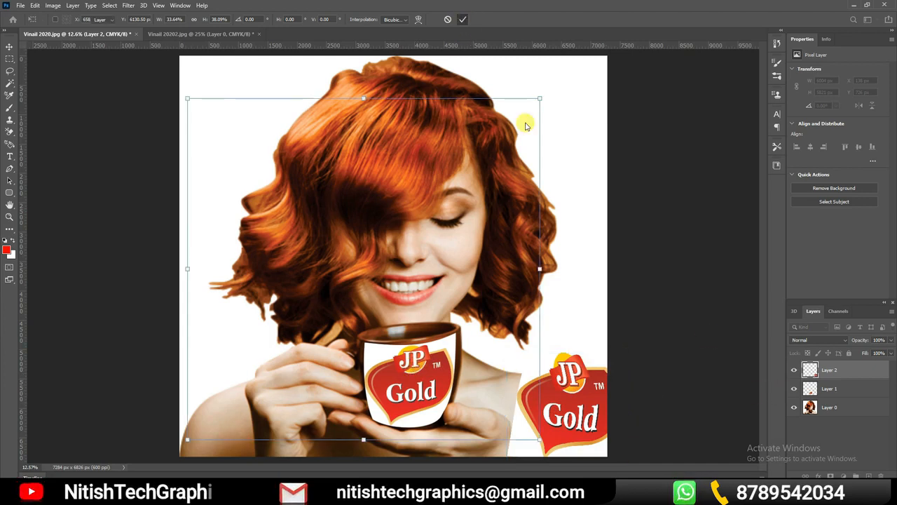
Try rotating the cup's logo on Layer 1 by 180° with Free Transform, and undo the rotation
click(833, 389)
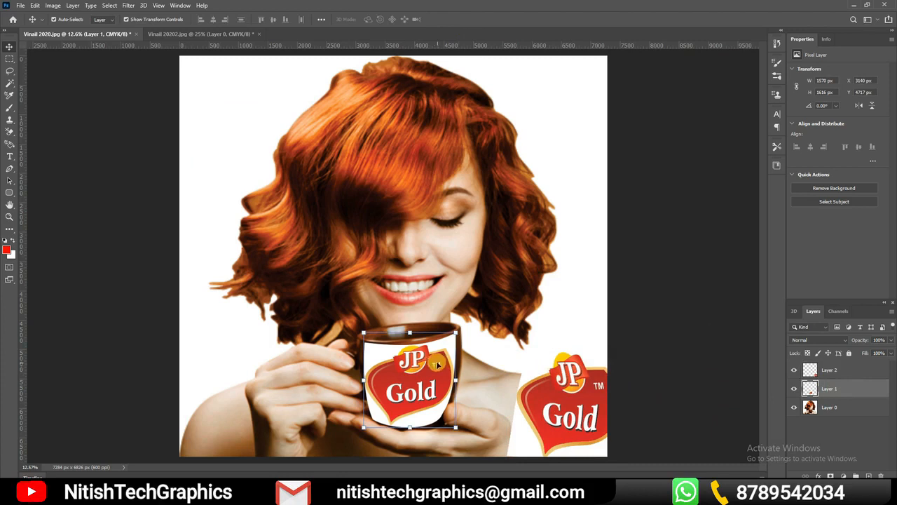
right_click(418, 377)
click(417, 364)
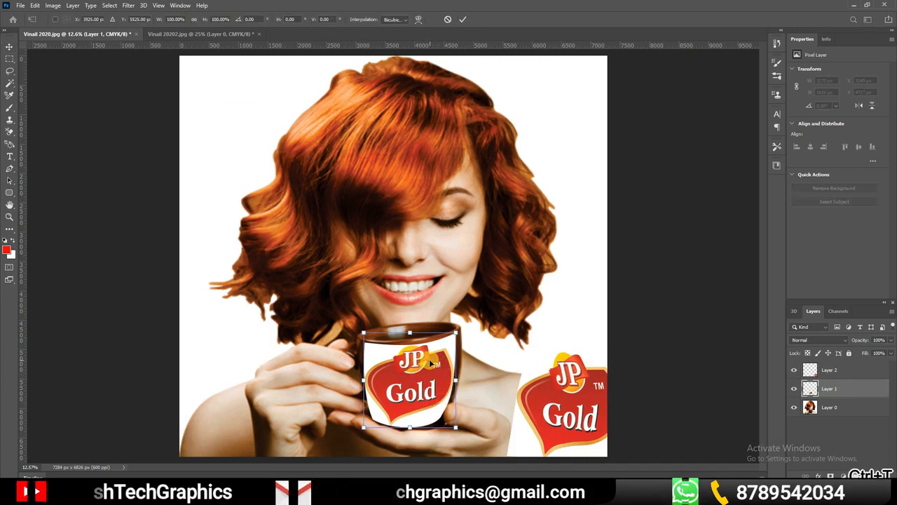
key(ctrl+t)
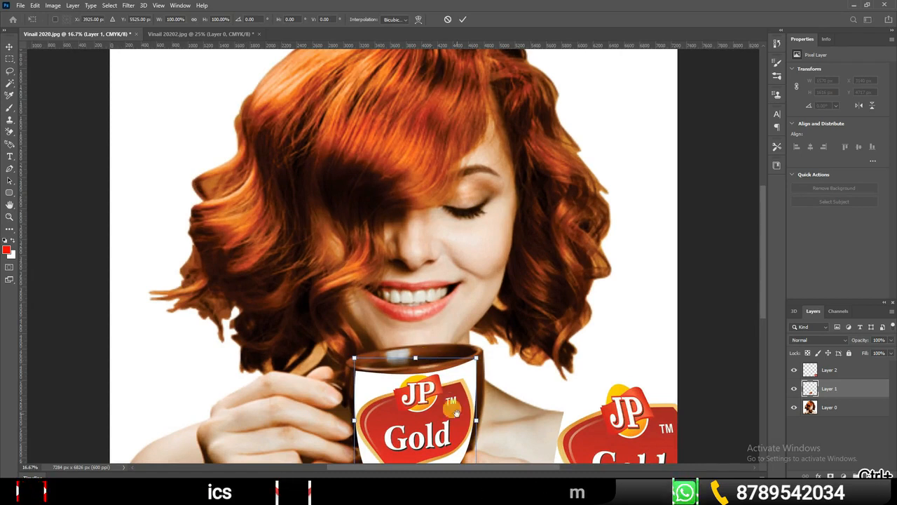
drag(452, 408, 454, 240)
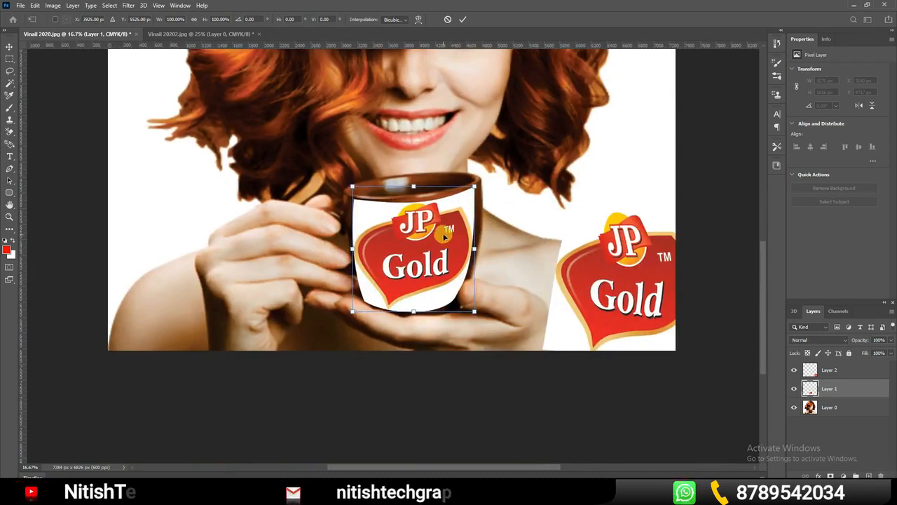
right_click(442, 229)
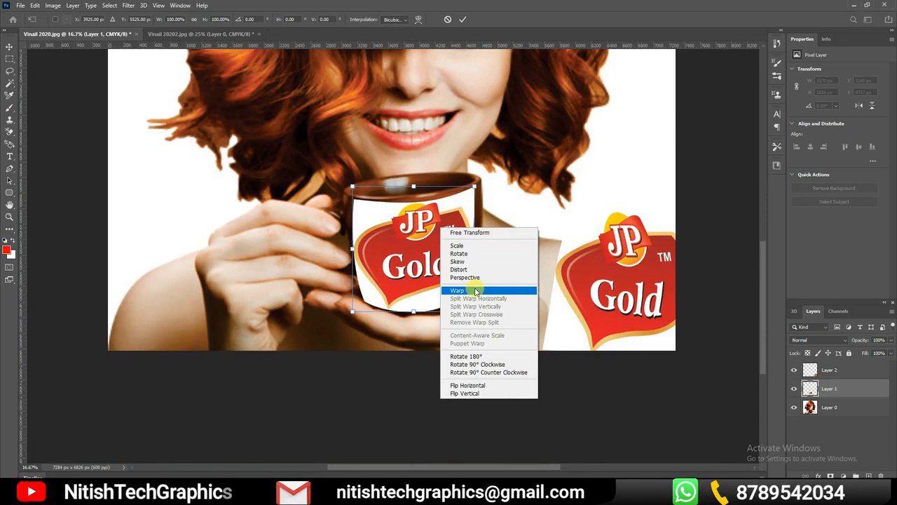
click(478, 361)
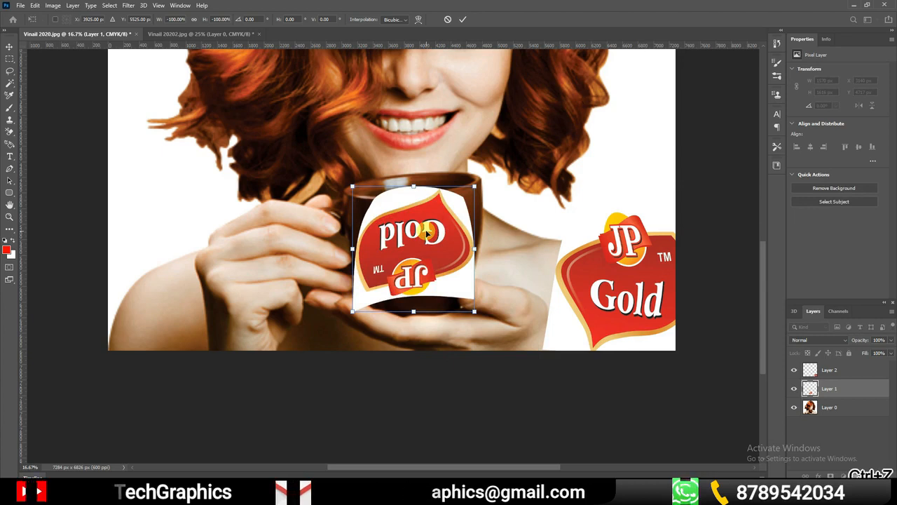
key(ctrl+z)
Try rotating the cup's logo 90° clockwise and 90° counter clockwise, undoing each rotation
right_click(426, 235)
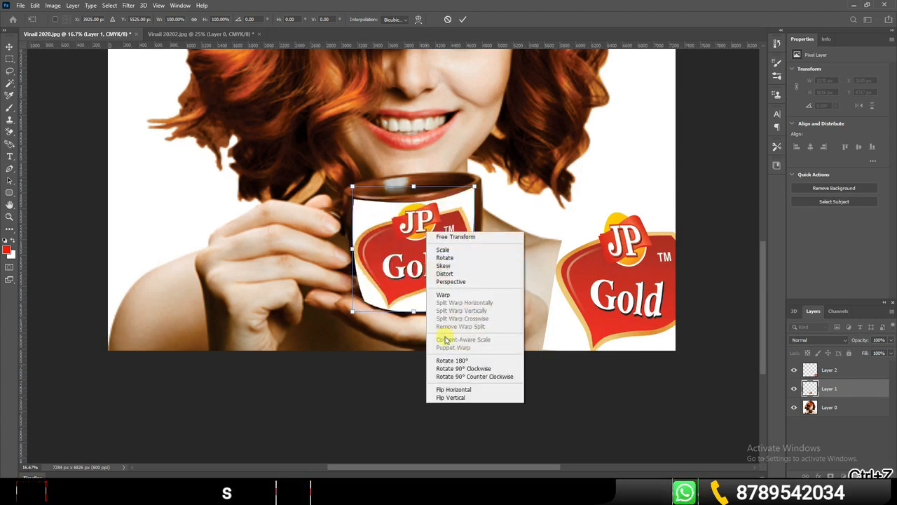
click(460, 369)
key(ctrl+z)
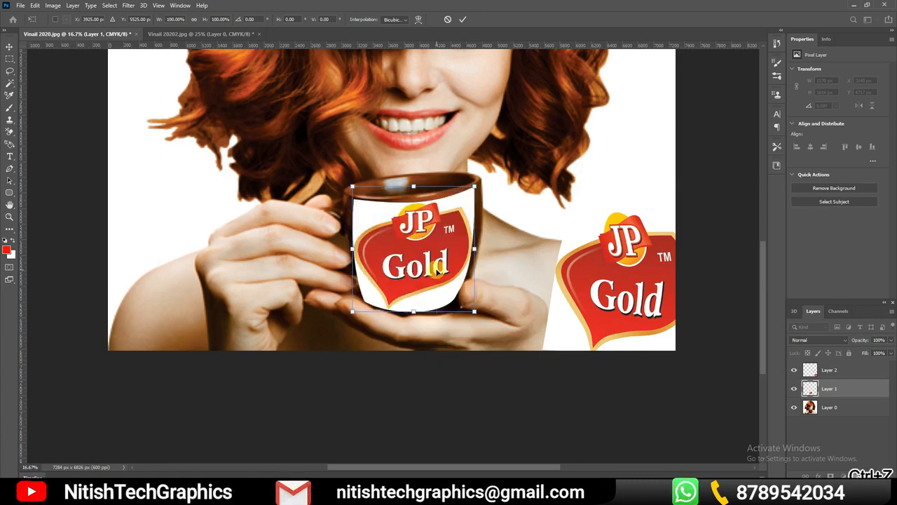
right_click(435, 272)
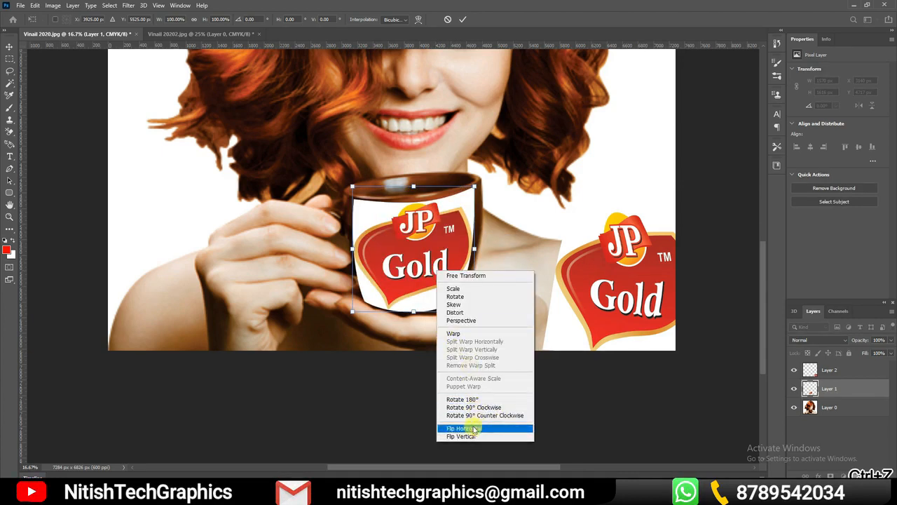
click(479, 415)
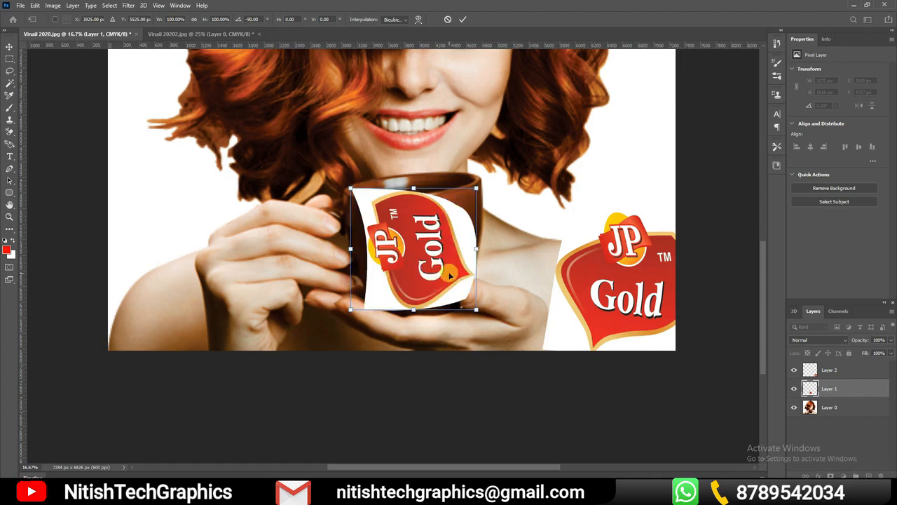
key(ctrl+z)
Flip the cup's logo horizontally and apply the transform
right_click(441, 240)
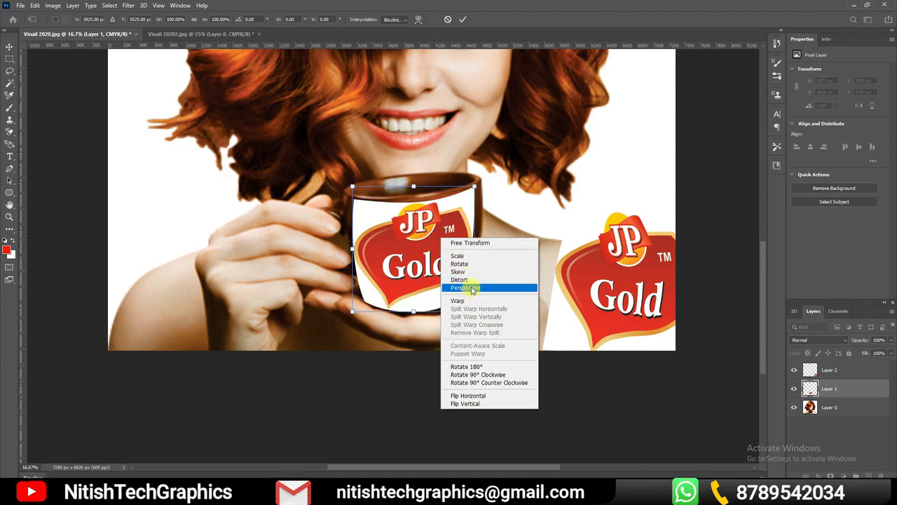
click(474, 397)
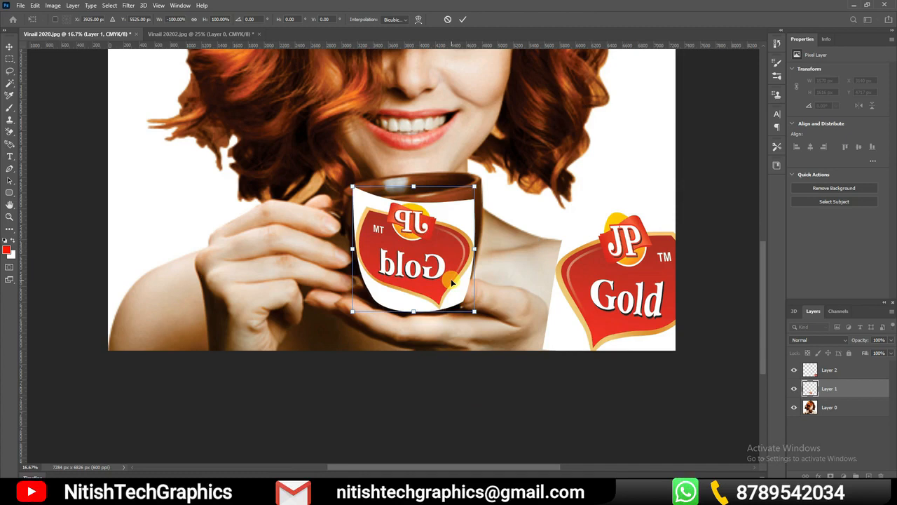
key(ctrl+0)
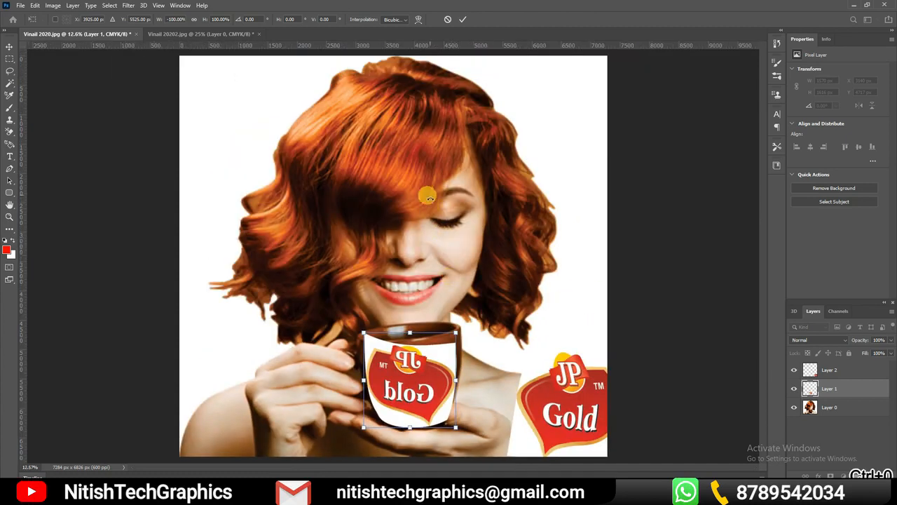
click(465, 21)
Try flipping the woman's photo on Layer 0 vertically with Free Transform, and undo the flip
click(414, 132)
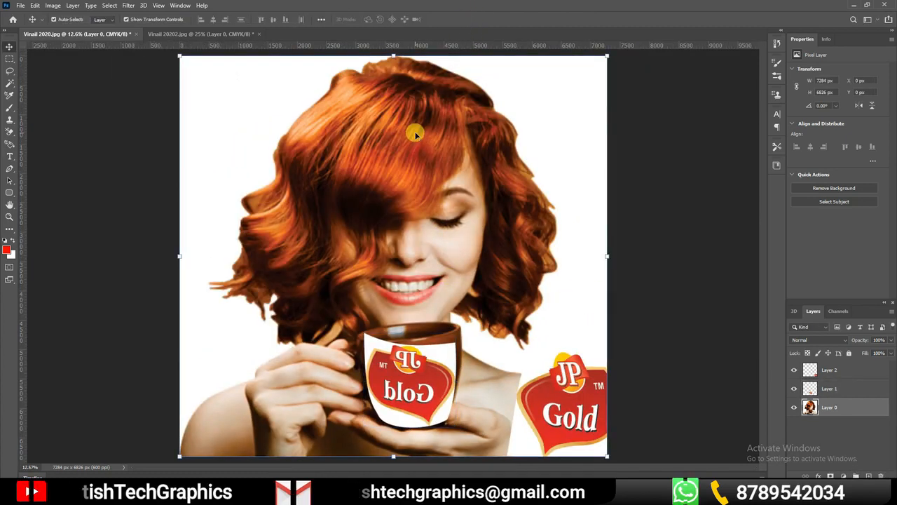
right_click(415, 133)
click(414, 128)
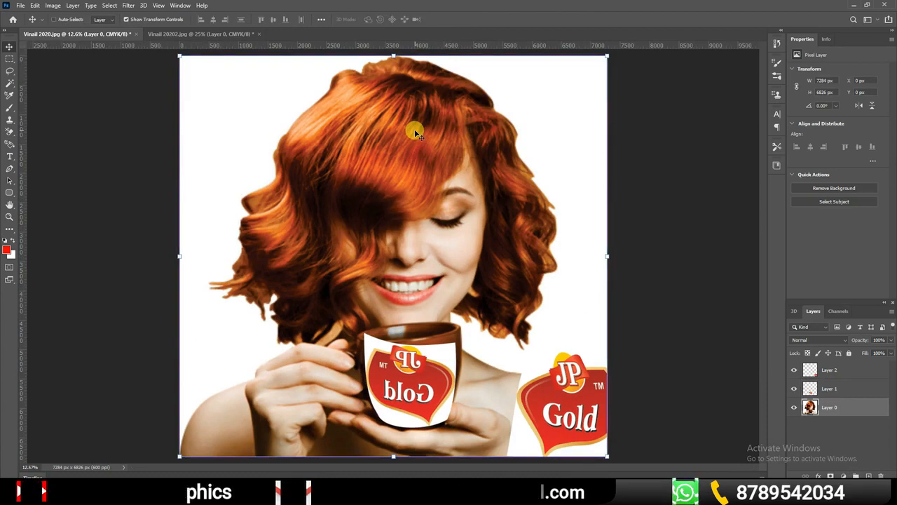
key(ctrl+t)
right_click(416, 131)
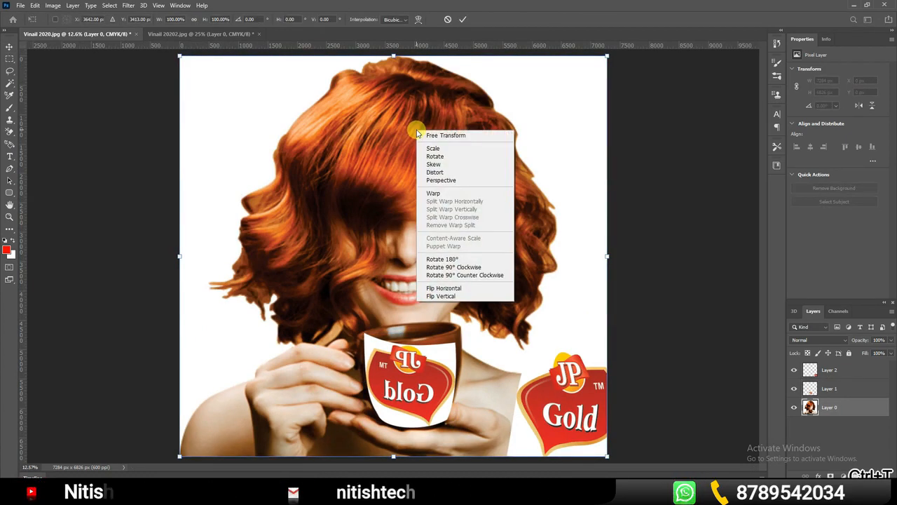
click(441, 296)
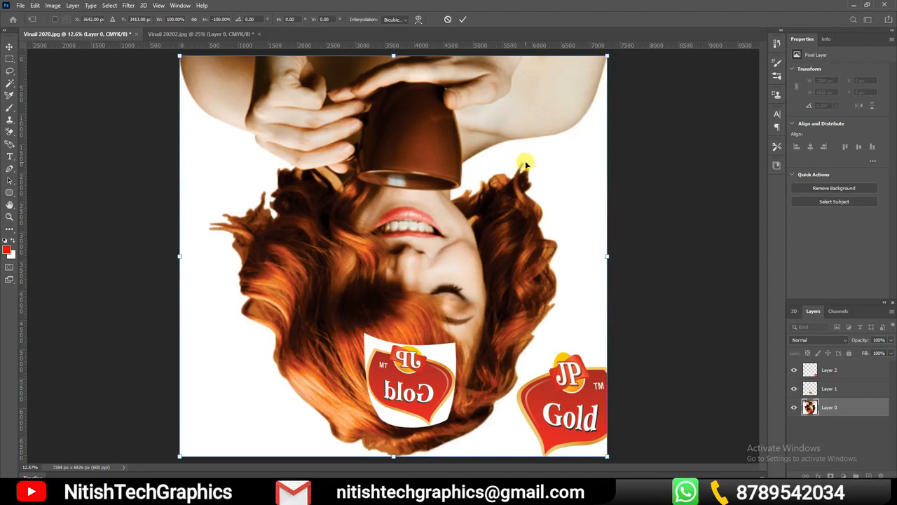
key(ctrl+z)
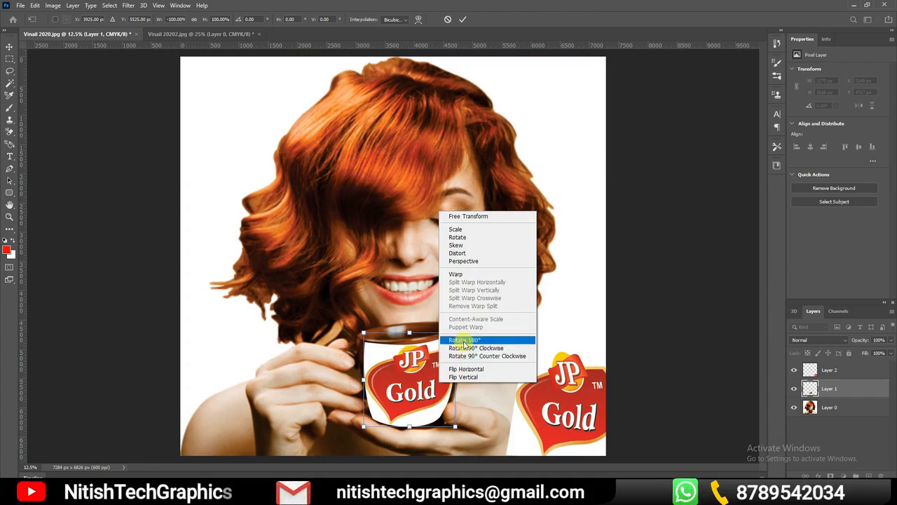
right_click(434, 384)
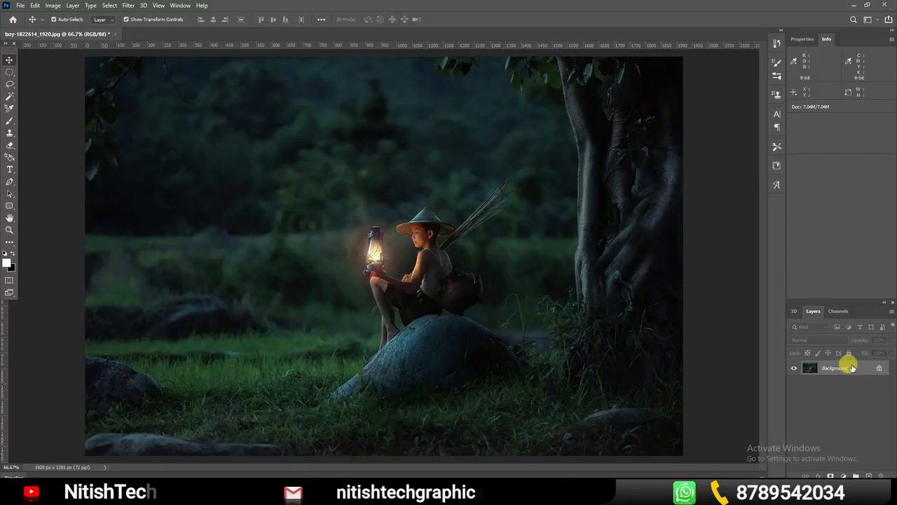
Duplicate the Background layer and hide the original Background layer
drag(872, 473, 869, 475)
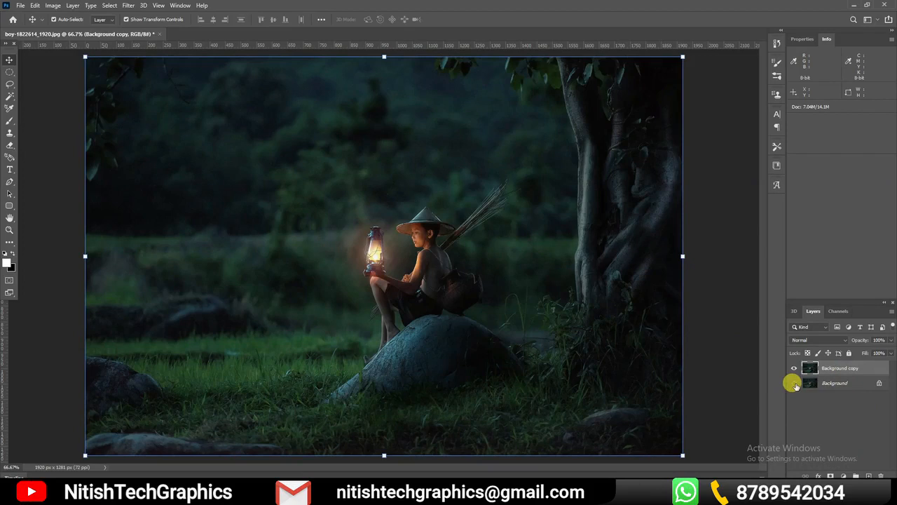
click(40, 132)
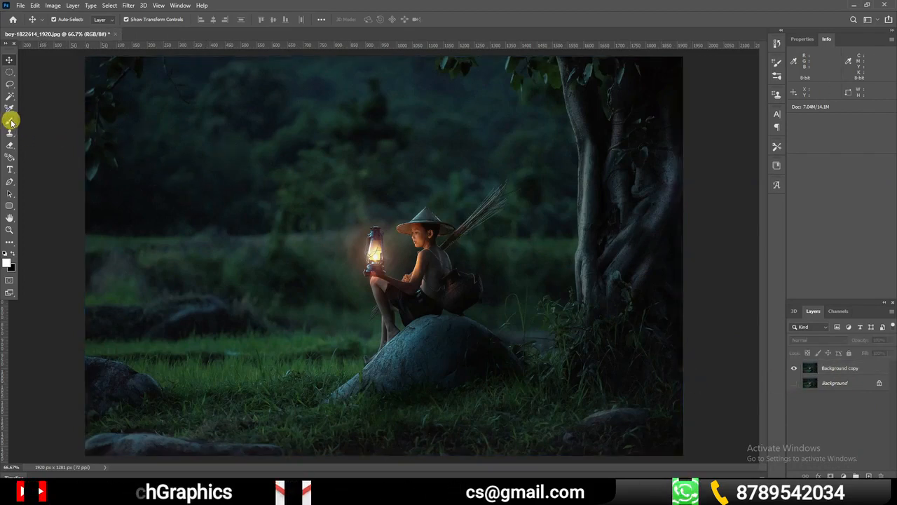
Set the foreground color to red (ff0000) and paint over the upper-left sky area on Background copy with the Brush tool
click(10, 119)
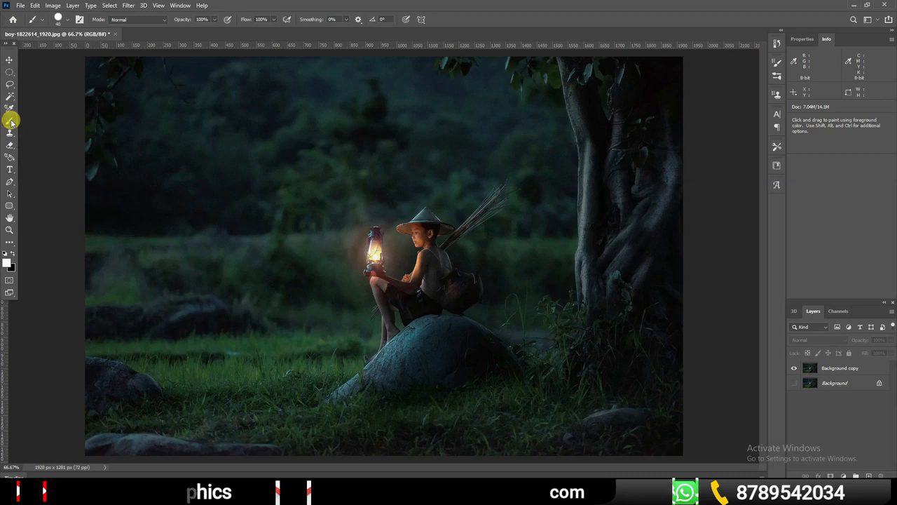
click(12, 254)
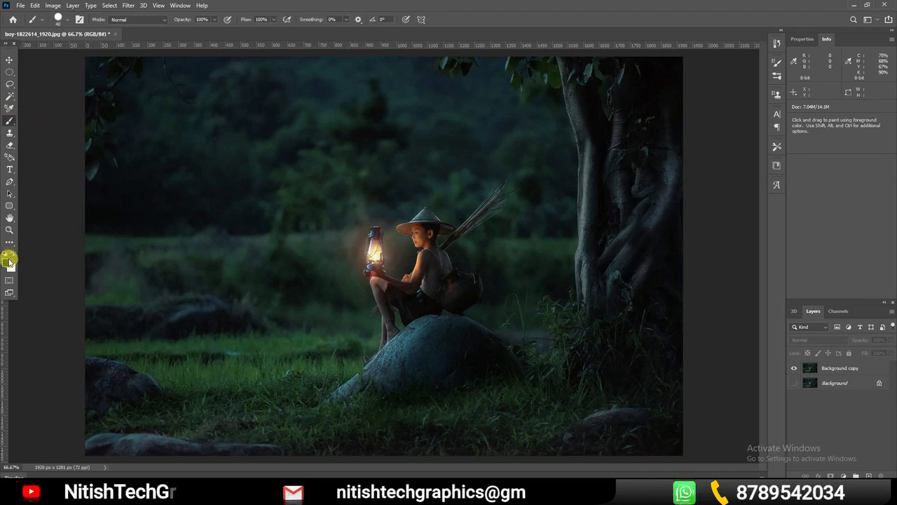
click(7, 260)
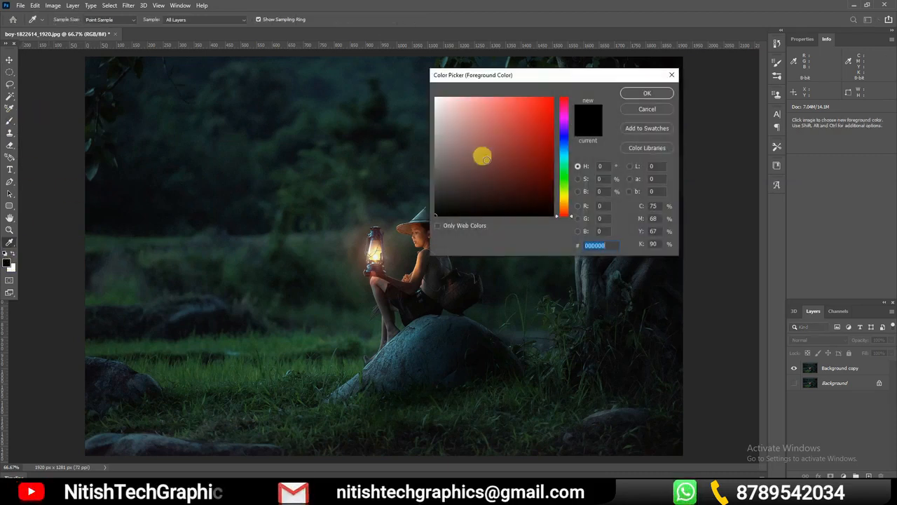
click(639, 93)
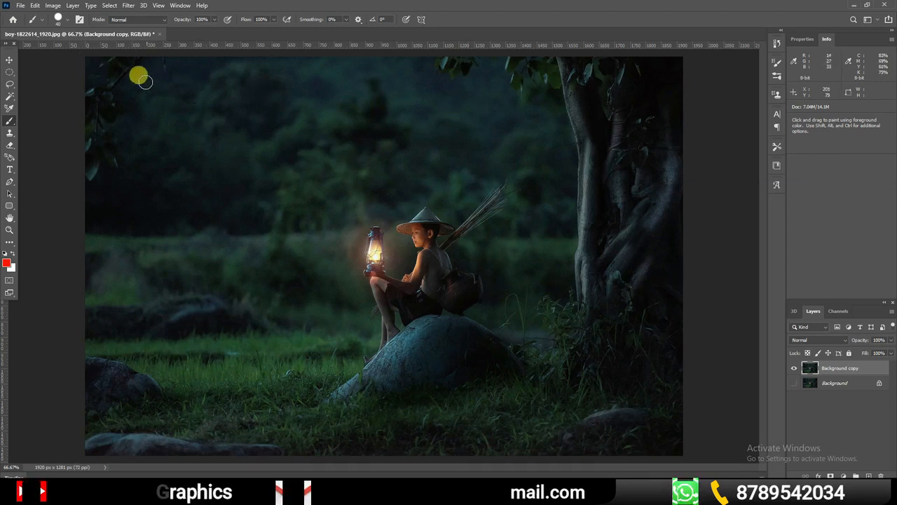
mouse_move(85, 66)
mouse_down()
mouse_move(114, 54)
mouse_move(72, 71)
mouse_move(216, 65)
mouse_up()
mouse_move(112, 57)
mouse_down()
mouse_move(234, 75)
mouse_move(301, 72)
mouse_move(169, 59)
mouse_move(324, 61)
mouse_up()
mouse_move(82, 77)
mouse_down()
mouse_move(126, 87)
mouse_move(204, 72)
mouse_move(120, 76)
mouse_move(78, 93)
mouse_move(388, 59)
mouse_move(279, 89)
mouse_move(76, 116)
mouse_up()
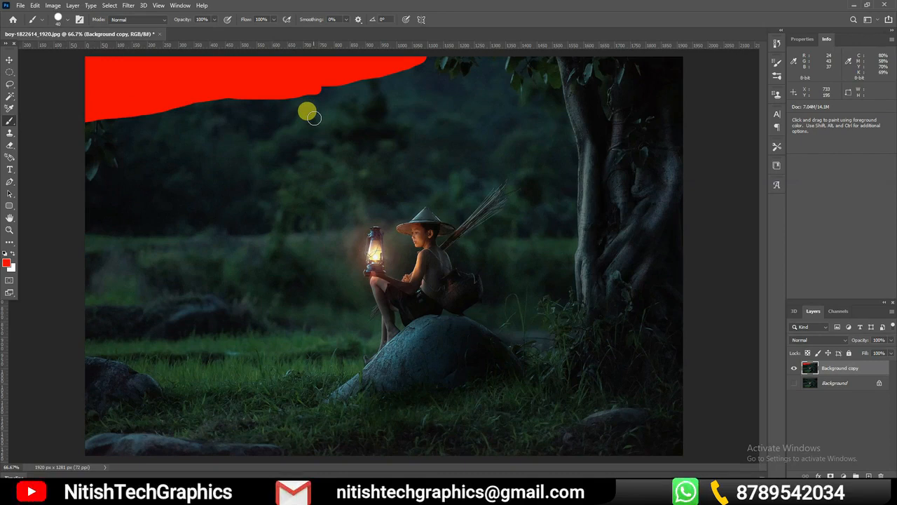
Erase the red paint from the photo's upper-left area and erase strokes in the grass below the rock with the Eraser
click(11, 145)
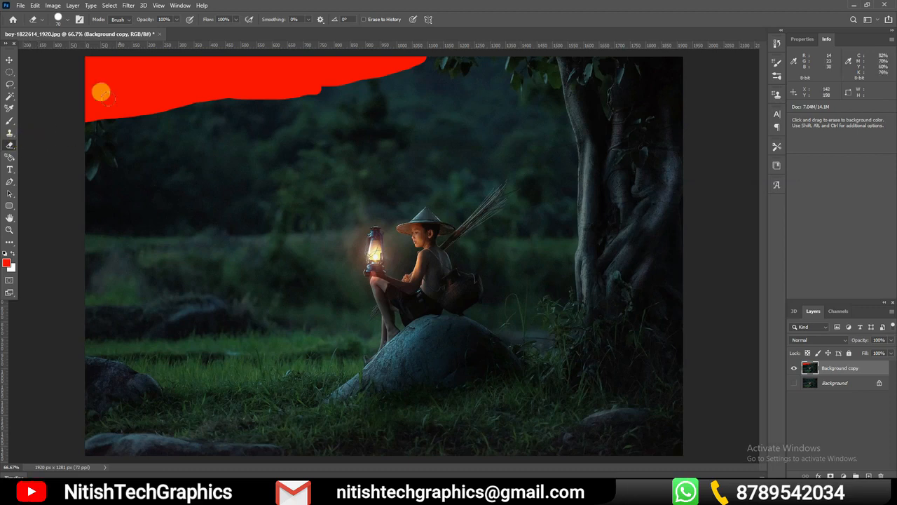
mouse_move(91, 82)
mouse_down()
mouse_move(143, 47)
mouse_move(74, 51)
mouse_move(73, 75)
mouse_move(146, 49)
mouse_move(107, 70)
mouse_move(278, 47)
mouse_move(405, 46)
mouse_move(324, 72)
mouse_move(232, 74)
mouse_move(293, 60)
mouse_move(74, 98)
mouse_move(308, 70)
mouse_move(271, 83)
mouse_move(69, 104)
mouse_move(115, 120)
mouse_move(338, 65)
mouse_move(309, 63)
mouse_up()
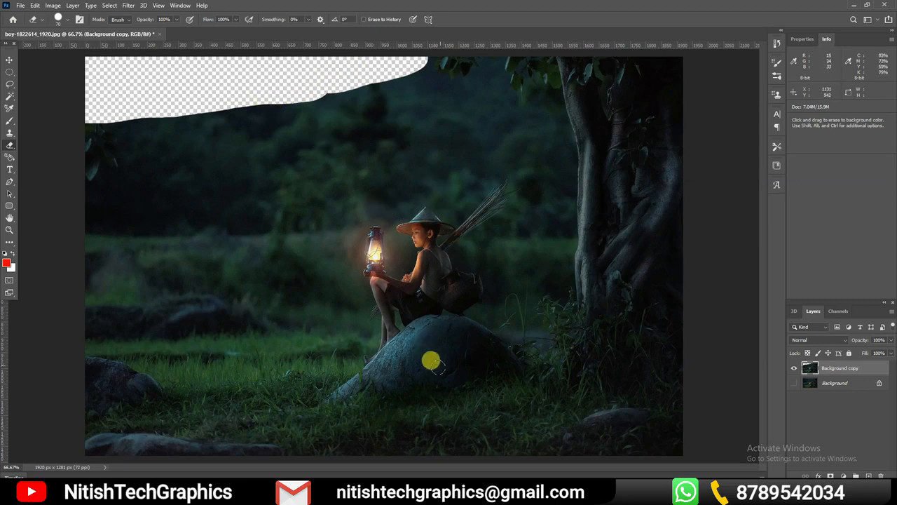
mouse_move(507, 365)
mouse_down()
mouse_move(367, 390)
mouse_move(259, 431)
mouse_move(257, 445)
mouse_move(504, 380)
mouse_move(515, 392)
mouse_move(498, 435)
mouse_move(410, 461)
mouse_up()
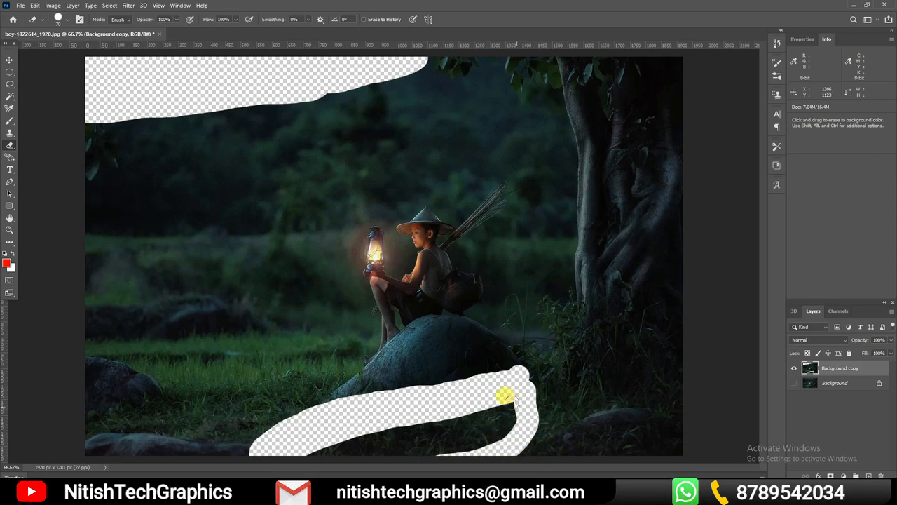
drag(505, 396, 419, 446)
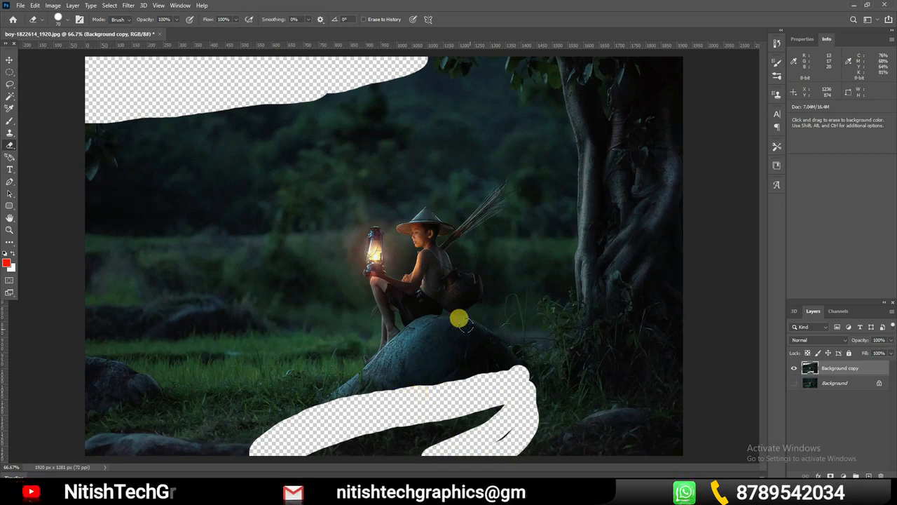
Paint two red brush strokes along and across the erased grass area below the rock
click(9, 119)
drag(516, 367, 419, 385)
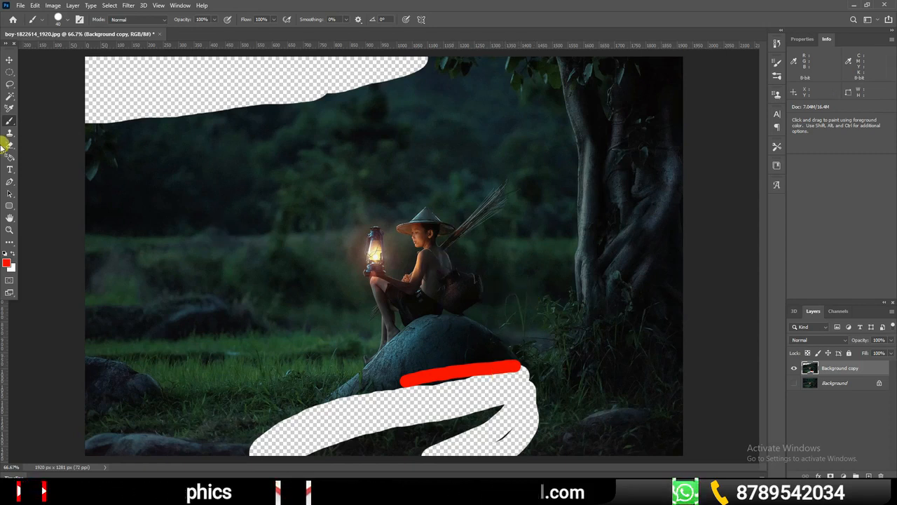
drag(513, 398, 375, 431)
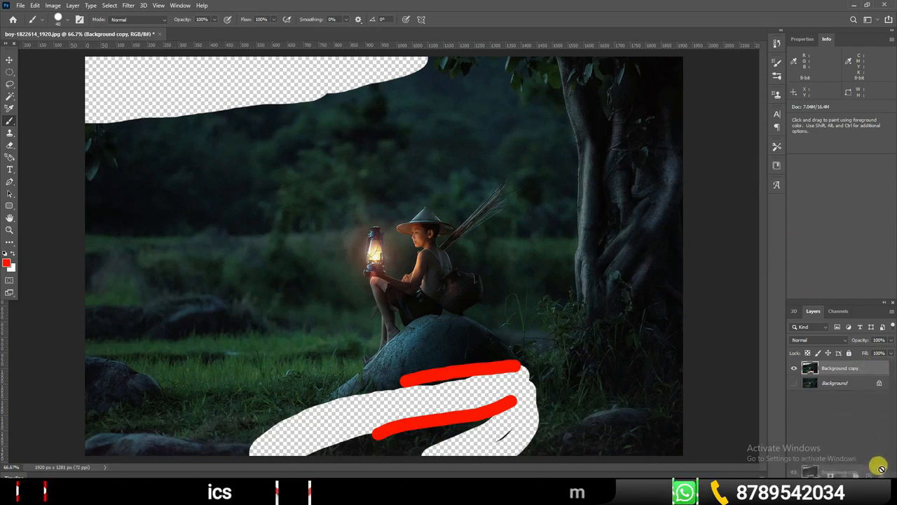
Replace the damaged Background copy with a fresh duplicate of the Background layer, leaving the original hidden
key(Delete)
drag(858, 369, 868, 475)
click(794, 383)
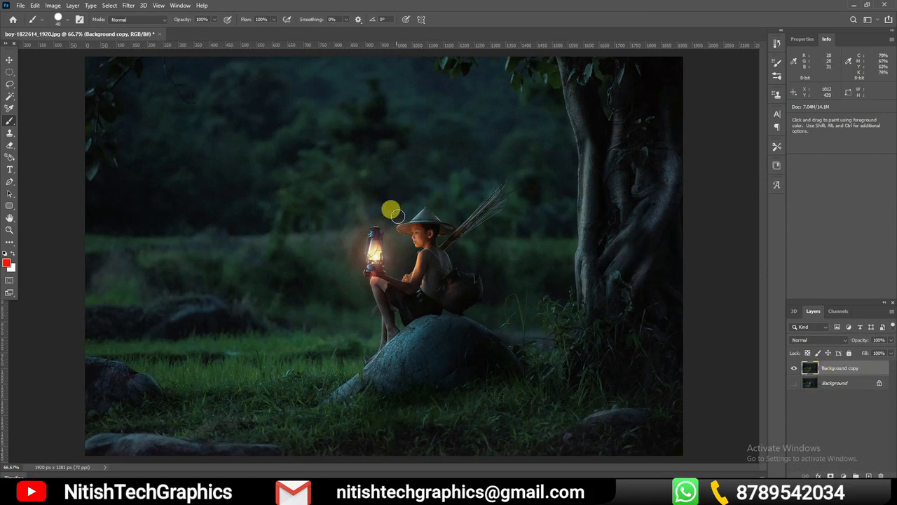
Add a layer mask to Background copy and make the mask active for editing
click(13, 63)
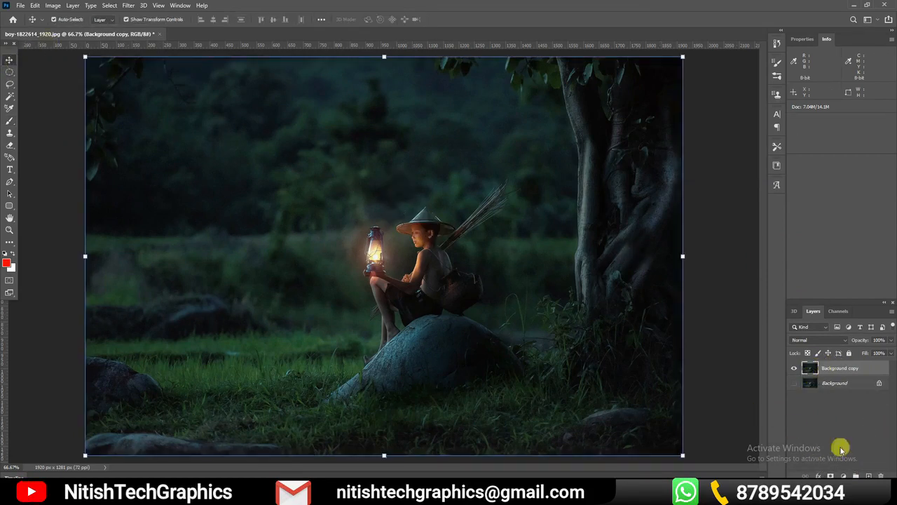
click(831, 476)
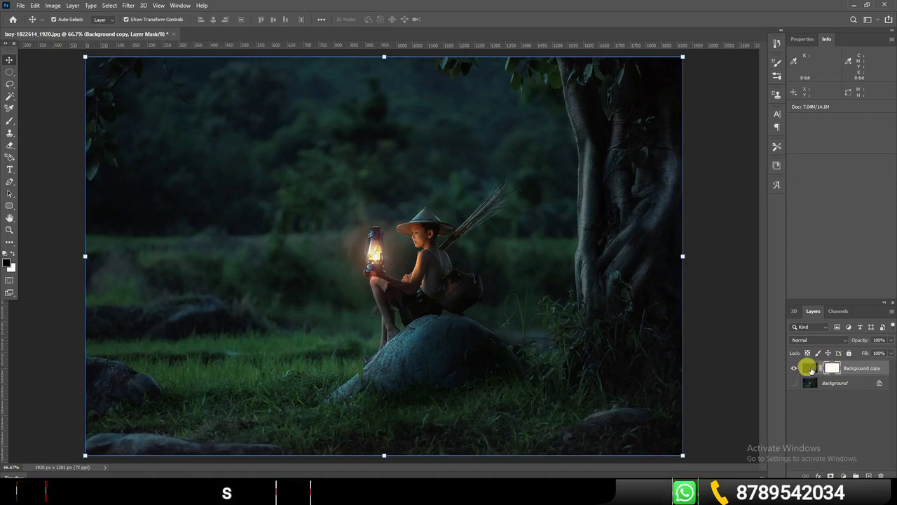
click(809, 367)
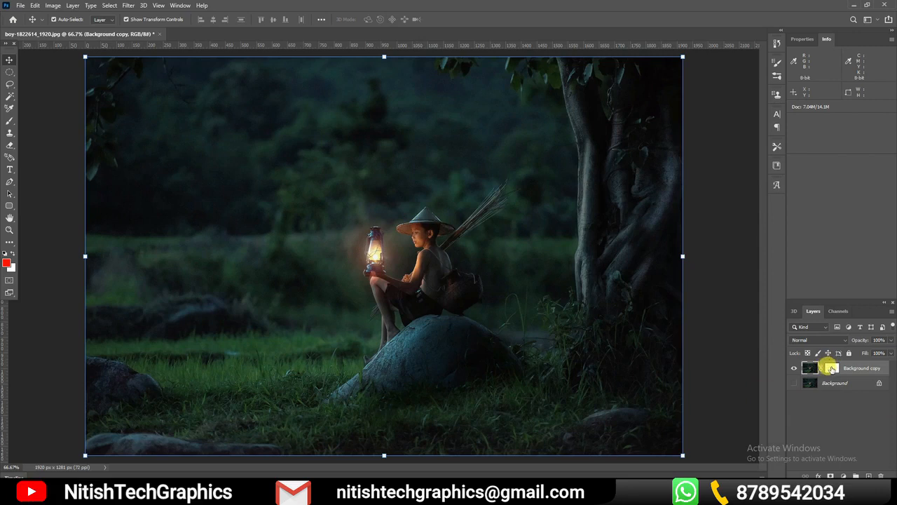
click(831, 367)
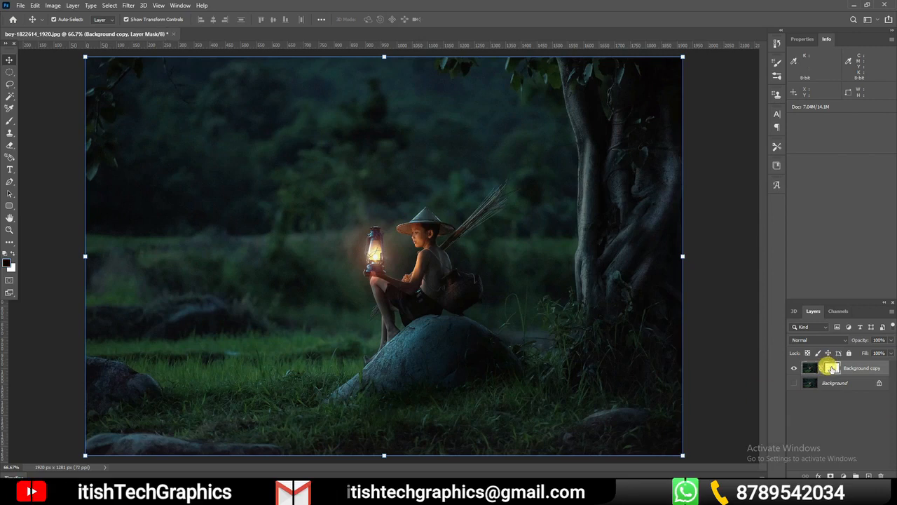
Set the foreground color to black (000000) and brush on the layer mask to hide the photo's upper-left sky area
click(9, 121)
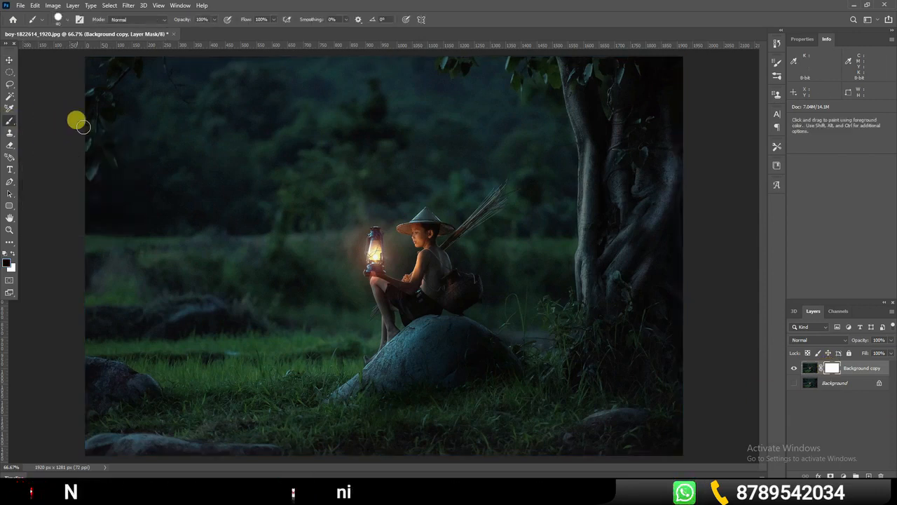
click(14, 253)
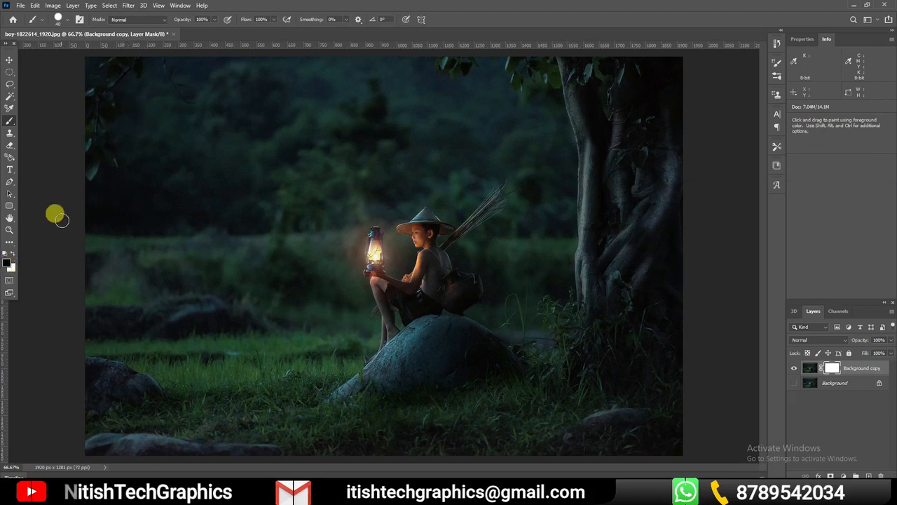
click(6, 264)
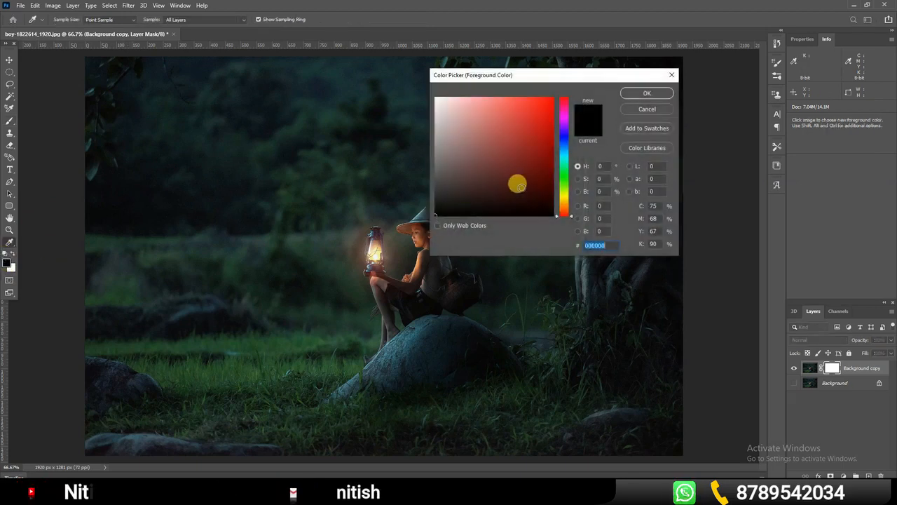
click(645, 93)
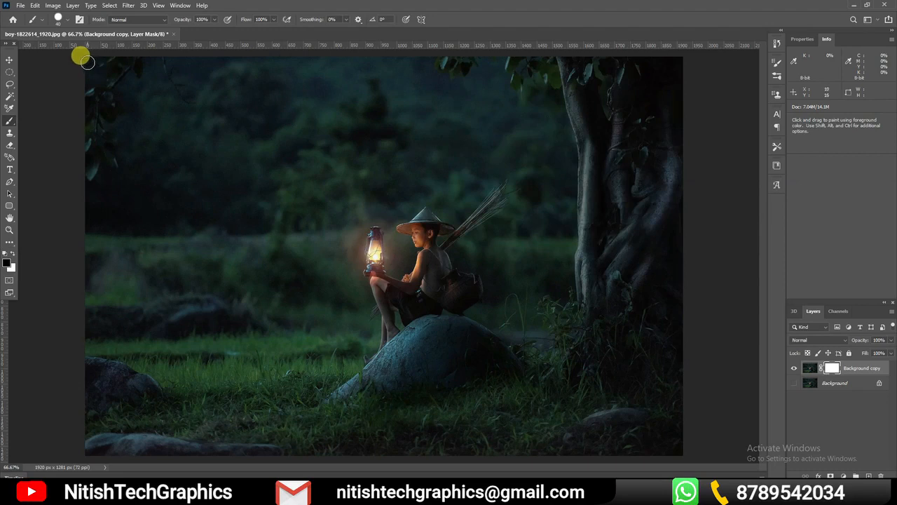
mouse_move(86, 70)
mouse_down()
mouse_move(189, 54)
mouse_move(226, 68)
mouse_move(389, 78)
mouse_move(236, 57)
mouse_move(224, 75)
mouse_move(245, 87)
mouse_move(229, 70)
mouse_move(302, 47)
mouse_move(190, 67)
mouse_move(200, 53)
mouse_move(71, 66)
mouse_move(89, 82)
mouse_move(326, 51)
mouse_up()
mouse_move(261, 53)
mouse_down()
mouse_move(386, 44)
mouse_move(266, 96)
mouse_move(48, 98)
mouse_move(90, 92)
mouse_move(185, 107)
mouse_move(122, 110)
mouse_move(251, 102)
mouse_move(68, 128)
mouse_move(78, 131)
mouse_move(321, 80)
mouse_up()
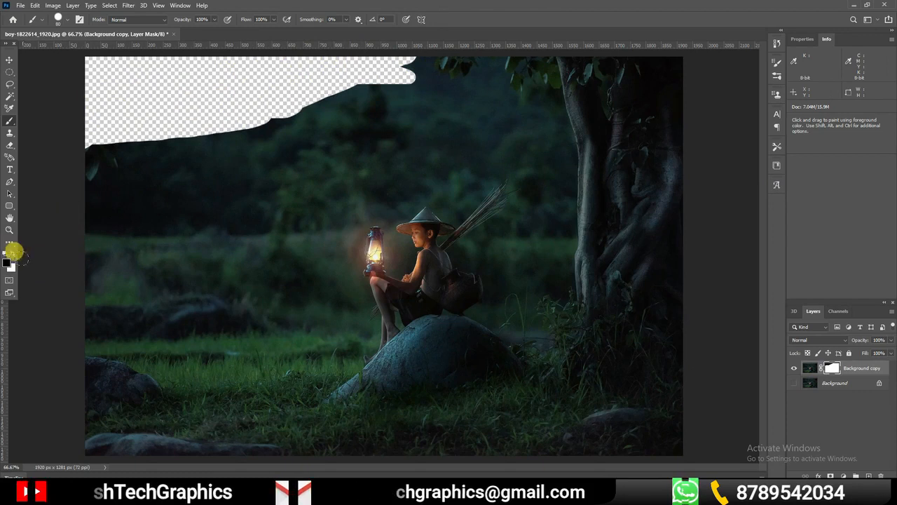
drag(357, 66, 119, 144)
Brush black on the layer mask to hide the grass area below the rock
mouse_move(506, 383)
mouse_down()
mouse_move(533, 380)
mouse_move(438, 388)
mouse_move(301, 430)
mouse_move(280, 449)
mouse_up()
mouse_move(525, 367)
mouse_down()
mouse_move(542, 391)
mouse_move(447, 455)
mouse_up()
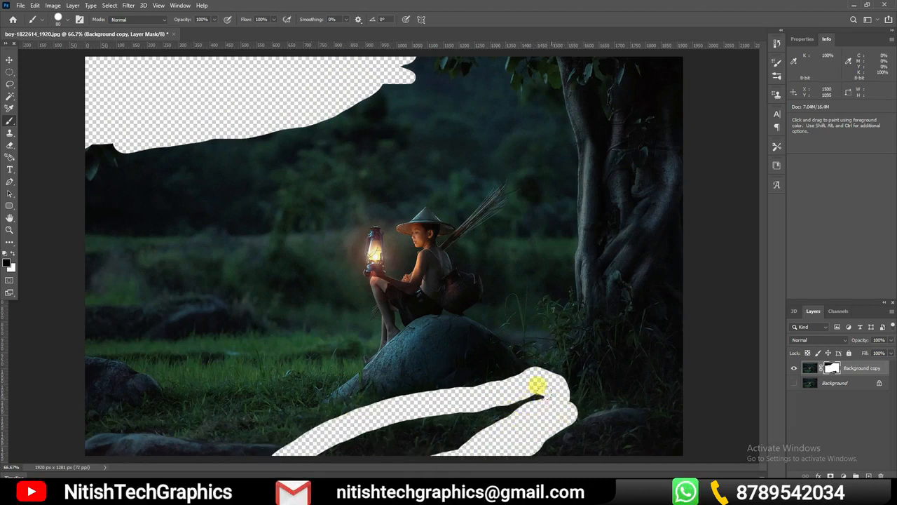
drag(541, 387, 406, 431)
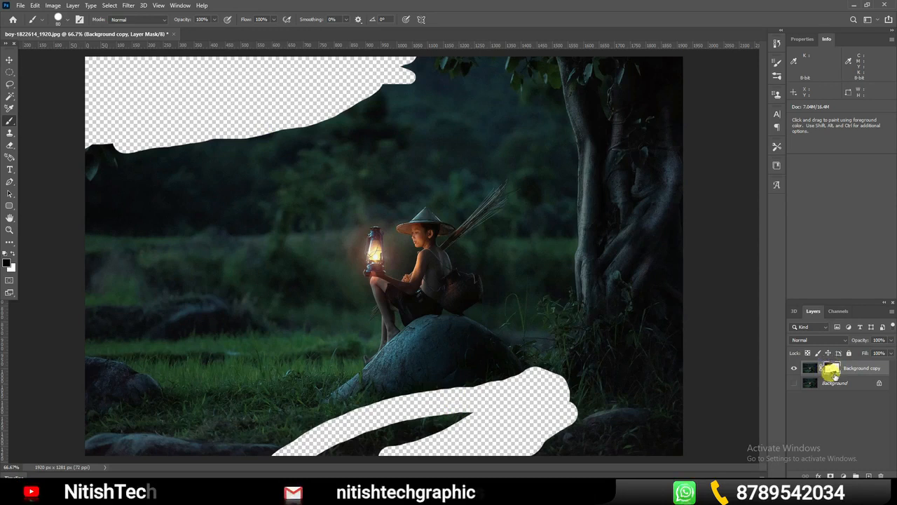
mouse_move(491, 400)
mouse_down()
mouse_move(429, 406)
mouse_move(345, 421)
mouse_up()
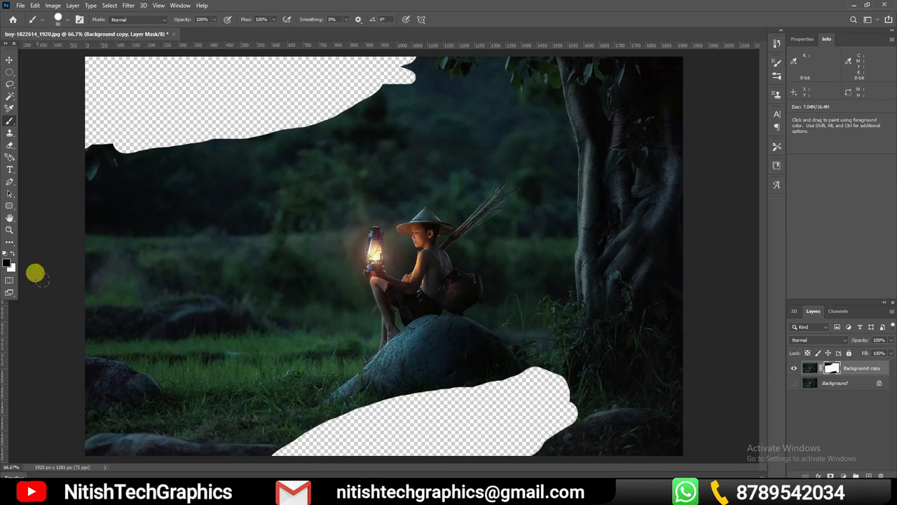
Set the foreground color to white and brush on the layer mask to restore both hidden areas of the photo
click(7, 265)
drag(466, 175, 434, 98)
click(652, 93)
key(b)
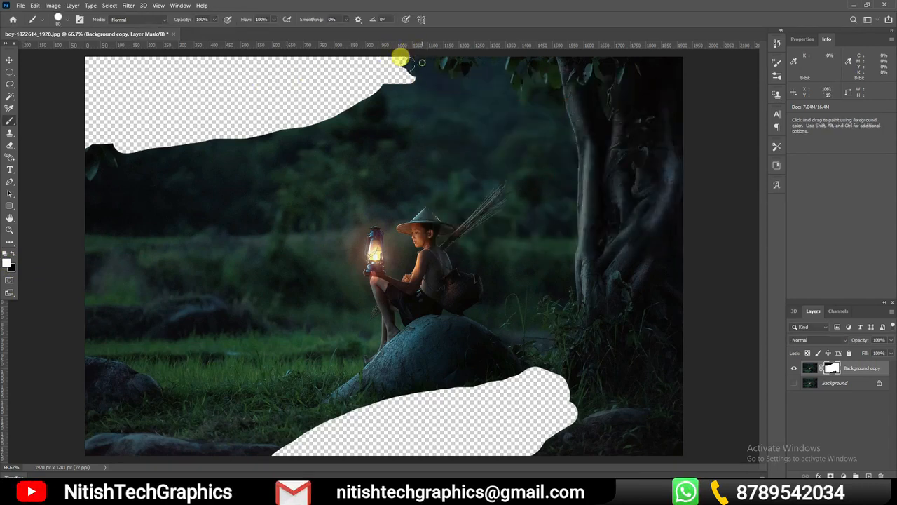
mouse_move(355, 90)
mouse_down()
mouse_move(250, 133)
mouse_move(45, 137)
mouse_up()
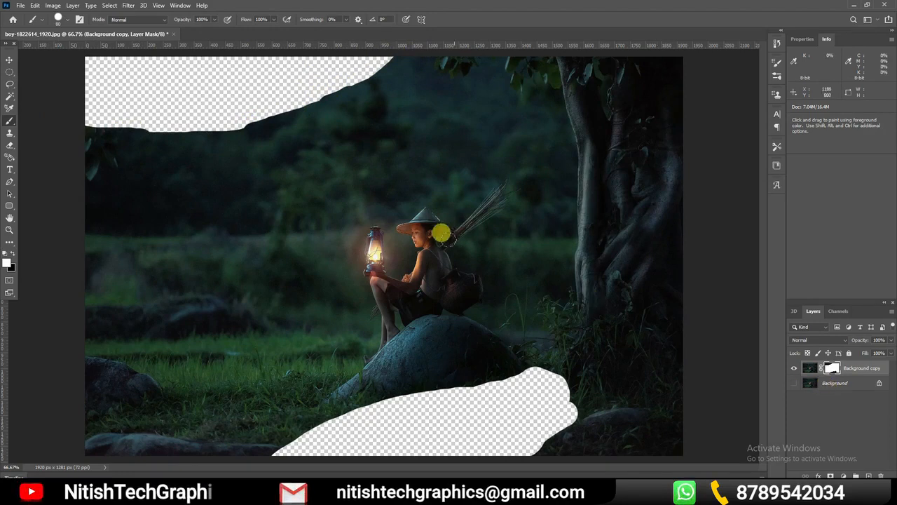
drag(395, 51, 52, 53)
mouse_move(382, 64)
mouse_down()
mouse_move(178, 87)
mouse_move(223, 68)
mouse_move(28, 63)
mouse_move(49, 56)
mouse_move(125, 71)
mouse_move(316, 75)
mouse_move(217, 113)
mouse_move(130, 117)
mouse_move(324, 95)
mouse_move(225, 104)
mouse_move(85, 95)
mouse_move(217, 91)
mouse_move(19, 93)
mouse_move(88, 75)
mouse_move(68, 140)
mouse_move(145, 119)
mouse_up()
mouse_move(501, 363)
mouse_down()
mouse_move(375, 392)
mouse_move(454, 380)
mouse_move(351, 384)
mouse_move(400, 377)
mouse_move(296, 420)
mouse_move(257, 441)
mouse_move(288, 428)
mouse_move(258, 452)
mouse_move(450, 385)
mouse_move(316, 445)
mouse_move(370, 431)
mouse_move(549, 361)
mouse_move(564, 397)
mouse_move(541, 436)
mouse_move(494, 454)
mouse_move(564, 430)
mouse_move(545, 423)
mouse_move(447, 459)
mouse_move(548, 372)
mouse_move(545, 402)
mouse_move(491, 427)
mouse_move(532, 396)
mouse_move(373, 442)
mouse_move(555, 415)
mouse_move(470, 435)
mouse_up()
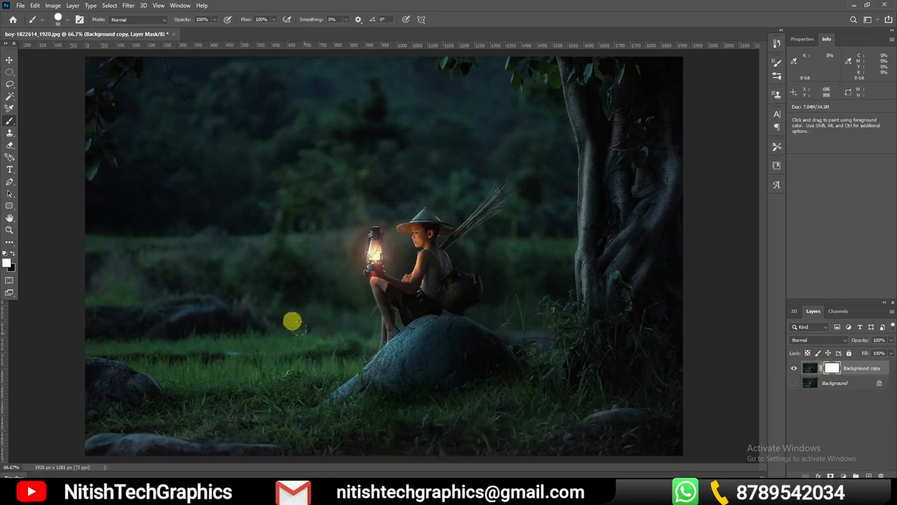
Set the foreground color to black (000000) and brush loose strokes on the layer mask across the boy and lantern
click(8, 264)
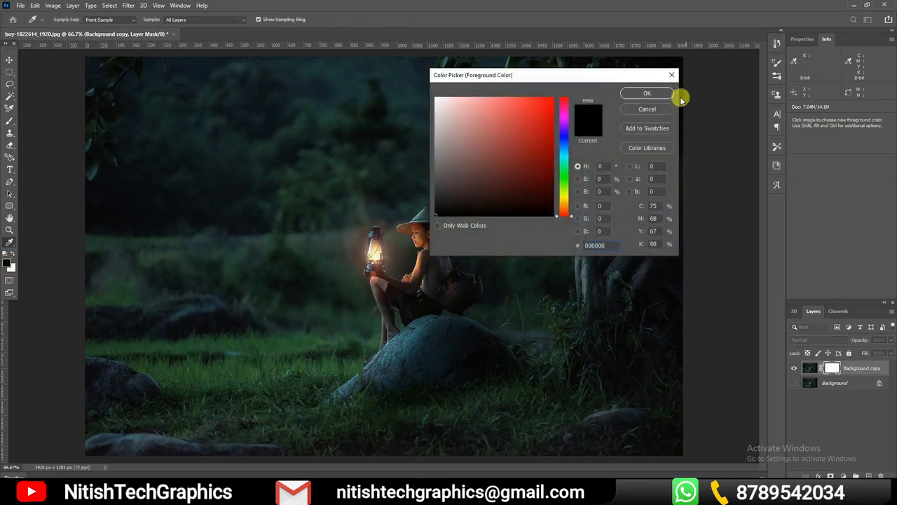
click(647, 93)
key(b)
mouse_move(530, 184)
mouse_down()
mouse_move(232, 266)
mouse_move(491, 314)
mouse_up()
click(832, 368)
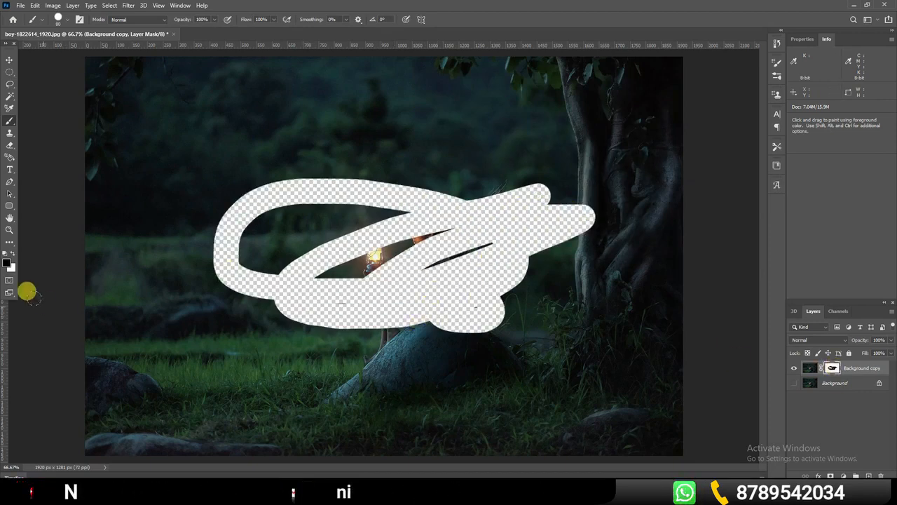
Set the foreground color to white and brush on the layer mask to restore the boy's upper body and the lantern
click(8, 265)
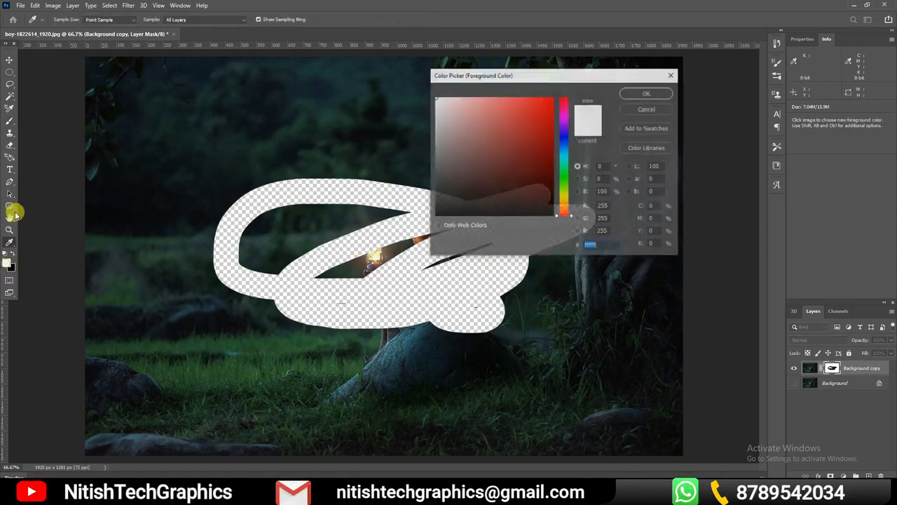
click(647, 93)
key(b)
mouse_move(524, 184)
mouse_down()
mouse_move(327, 172)
mouse_move(373, 204)
mouse_move(421, 207)
mouse_move(297, 257)
mouse_move(232, 236)
mouse_move(369, 254)
mouse_move(568, 243)
mouse_move(535, 266)
mouse_up()
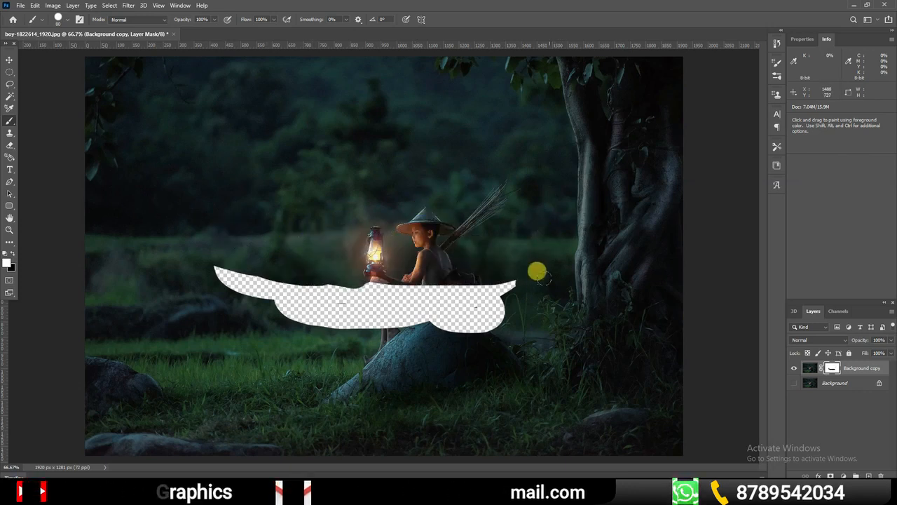
Set the foreground color to black (000000) and brush one long mask stroke across the trees above the lantern
click(7, 264)
text(000000)
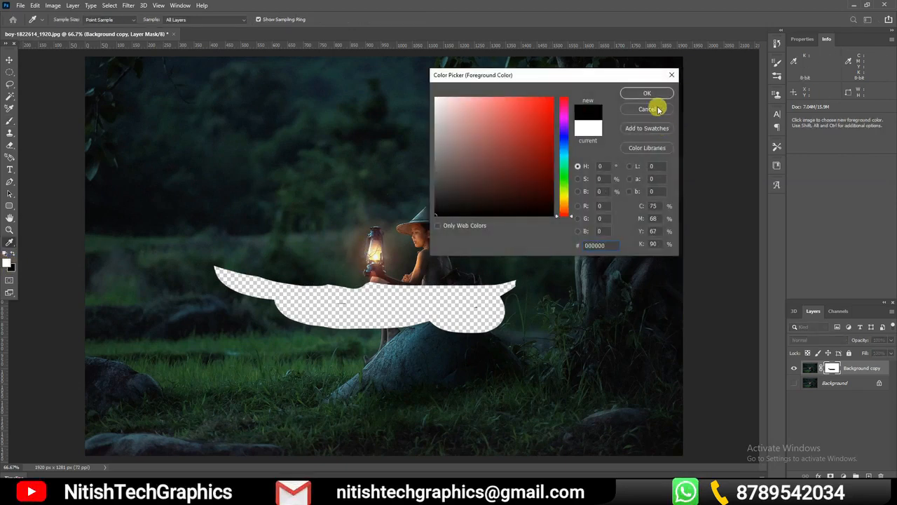
click(659, 94)
drag(455, 184, 98, 232)
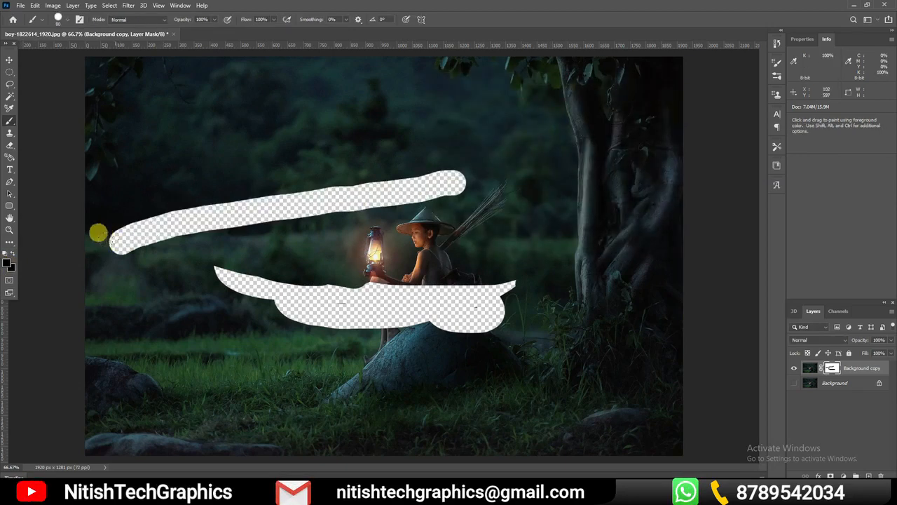
Set the foreground color to white (ffffff) and brush over the hidden strokes on the layer mask to restore the full photo
click(7, 264)
text(ffffff)
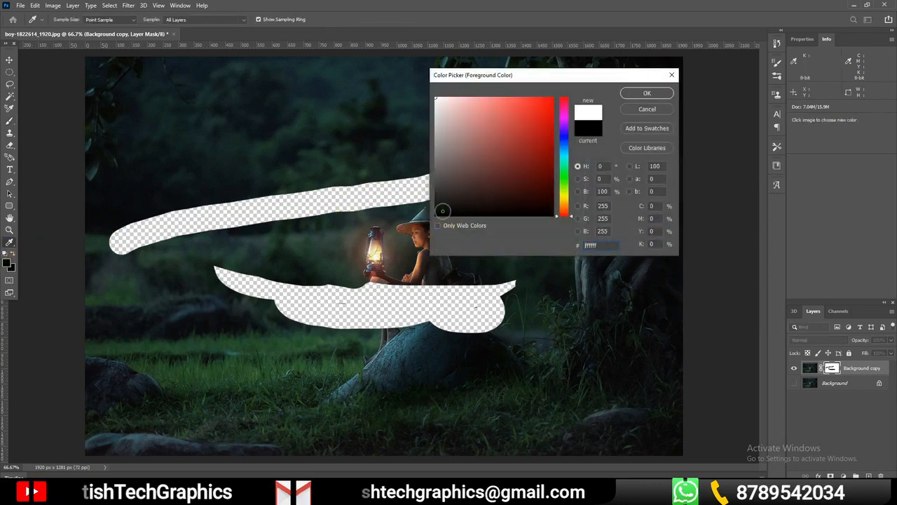
click(649, 93)
mouse_move(466, 180)
mouse_down()
mouse_move(254, 187)
mouse_move(465, 155)
mouse_move(441, 187)
mouse_move(217, 204)
mouse_move(115, 246)
mouse_move(144, 218)
mouse_move(198, 212)
mouse_move(202, 254)
mouse_move(219, 274)
mouse_move(211, 266)
mouse_move(319, 293)
mouse_move(222, 262)
mouse_move(430, 276)
mouse_move(285, 279)
mouse_move(550, 275)
mouse_move(483, 288)
mouse_move(512, 288)
mouse_move(274, 300)
mouse_up()
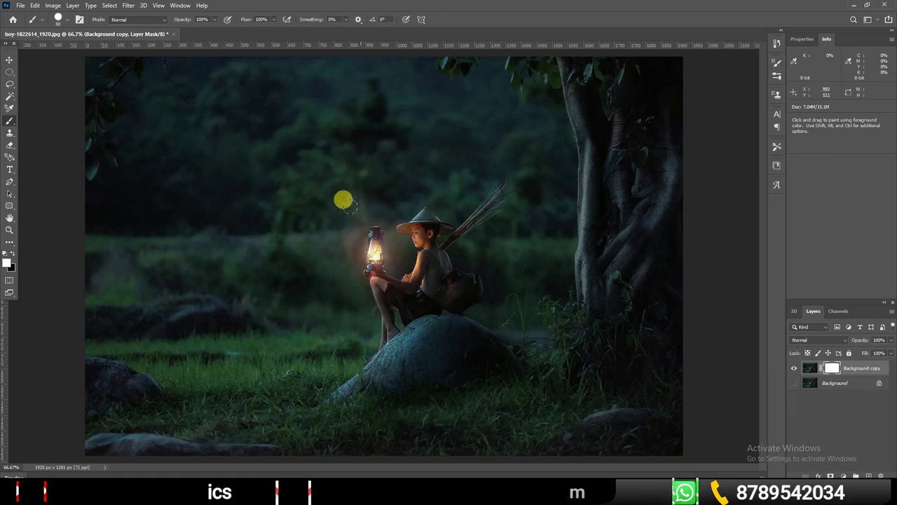
Add a Solid Color fill layer in red (ff0000) above the photo layer
click(10, 60)
click(843, 475)
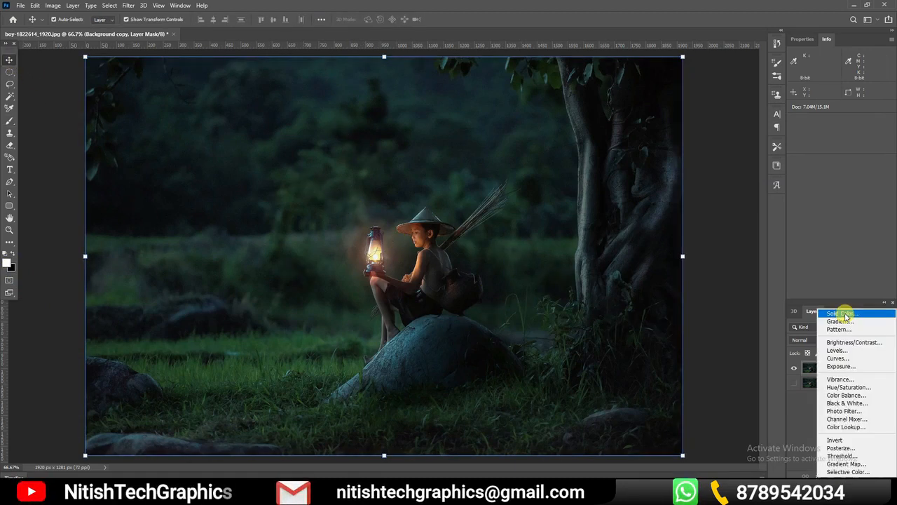
click(844, 313)
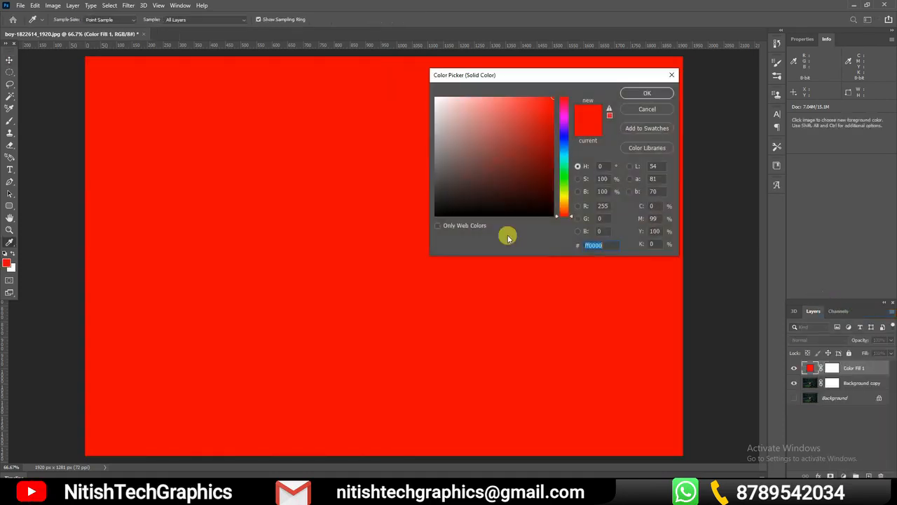
click(659, 96)
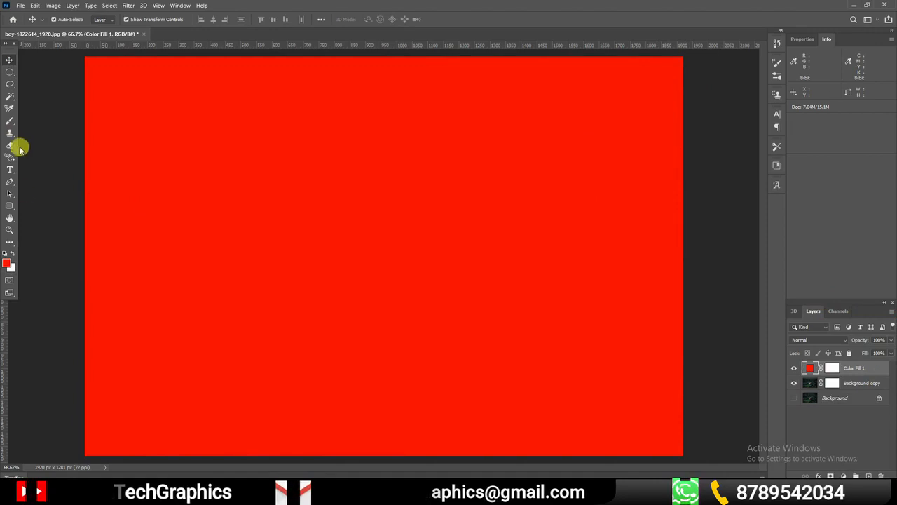
Brush loose and crossing black strokes on the red fill layer's mask to reveal parts of the photo underneath
click(9, 120)
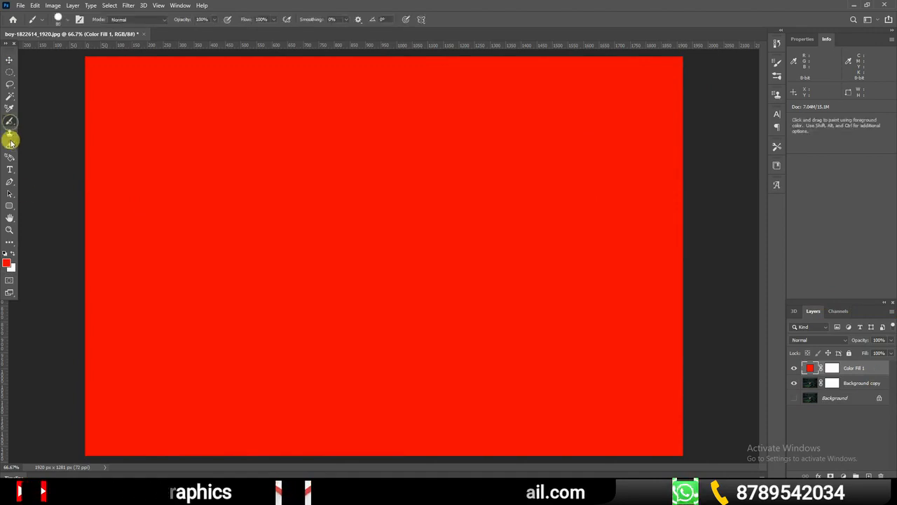
click(7, 261)
click(439, 214)
click(645, 94)
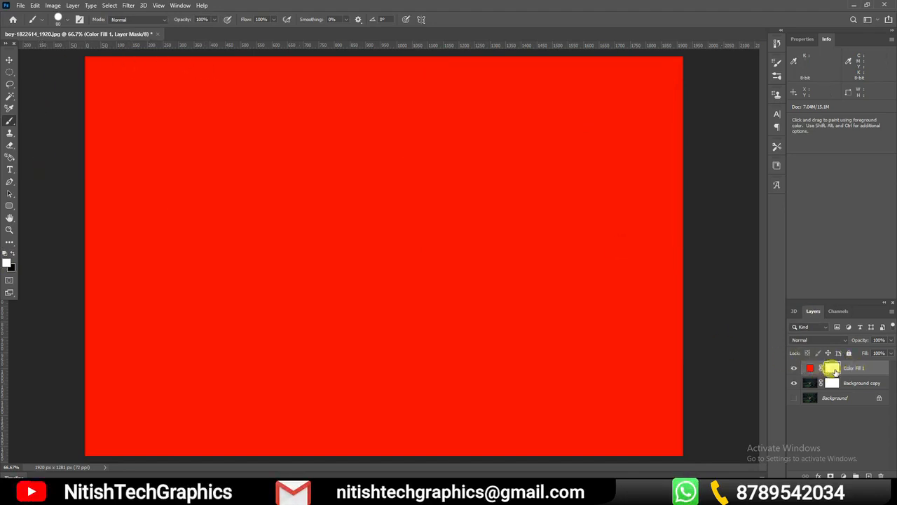
key(x)
mouse_move(72, 54)
mouse_down()
mouse_move(136, 54)
mouse_move(131, 68)
mouse_move(62, 84)
mouse_up()
mouse_move(122, 61)
mouse_down()
mouse_move(60, 87)
mouse_move(220, 40)
mouse_move(160, 51)
mouse_up()
mouse_move(105, 85)
mouse_down()
mouse_move(207, 85)
mouse_move(280, 52)
mouse_move(337, 73)
mouse_move(182, 166)
mouse_move(296, 254)
mouse_move(343, 261)
mouse_up()
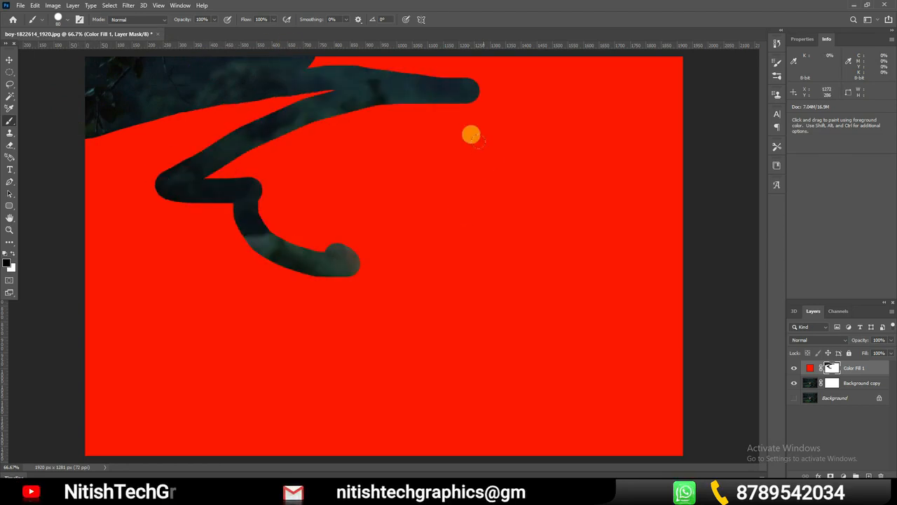
drag(484, 159, 290, 432)
drag(629, 285, 175, 439)
drag(148, 292, 537, 481)
drag(371, 246, 485, 452)
mouse_move(504, 250)
mouse_down()
mouse_move(509, 308)
mouse_move(559, 474)
mouse_up()
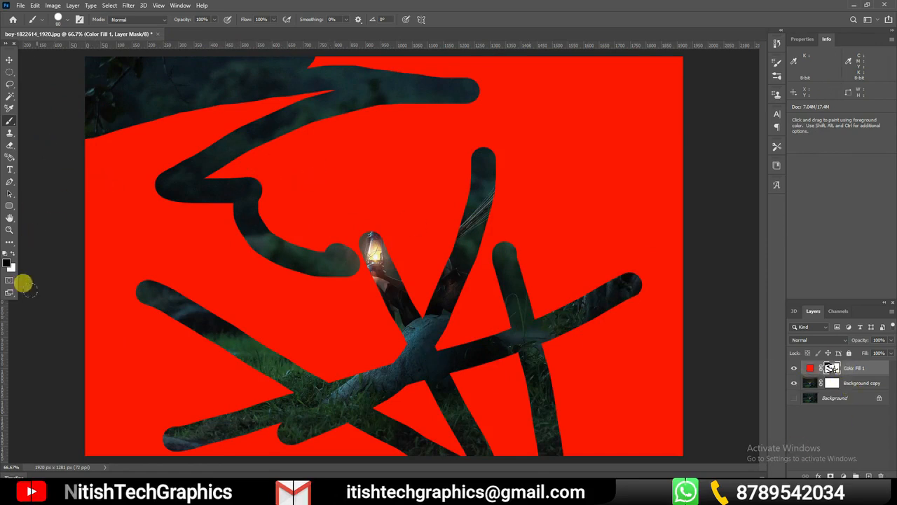
Set the foreground color to white (ffffff) and brush on the fill layer's mask to bring red back over the upper stroke's end
click(7, 262)
drag(442, 210, 424, 146)
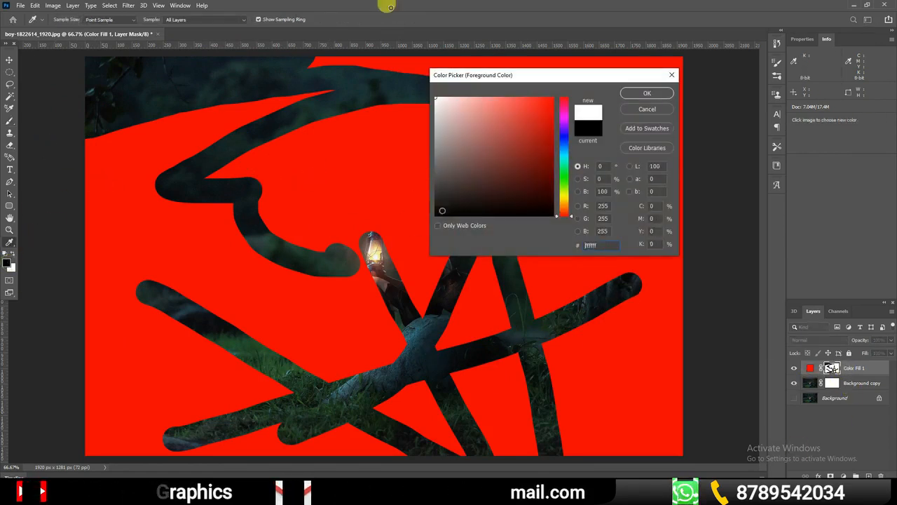
click(435, 98)
click(657, 94)
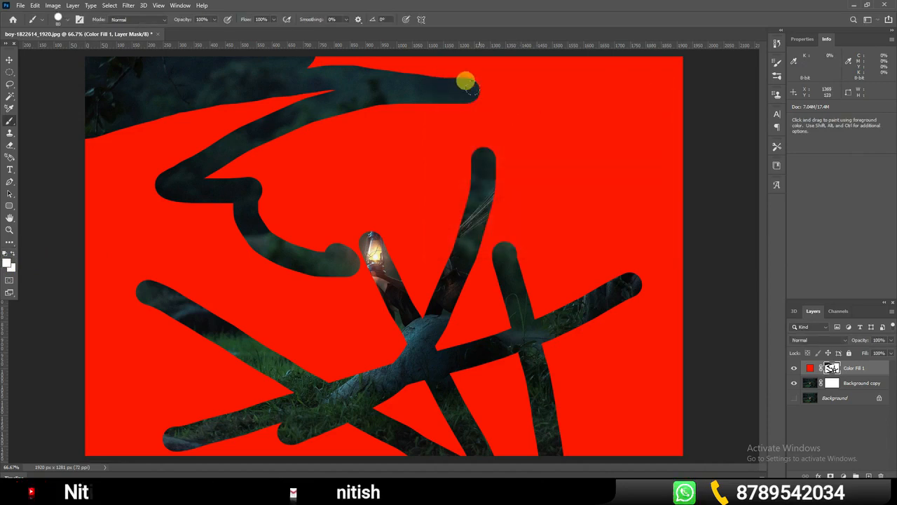
drag(468, 84, 477, 90)
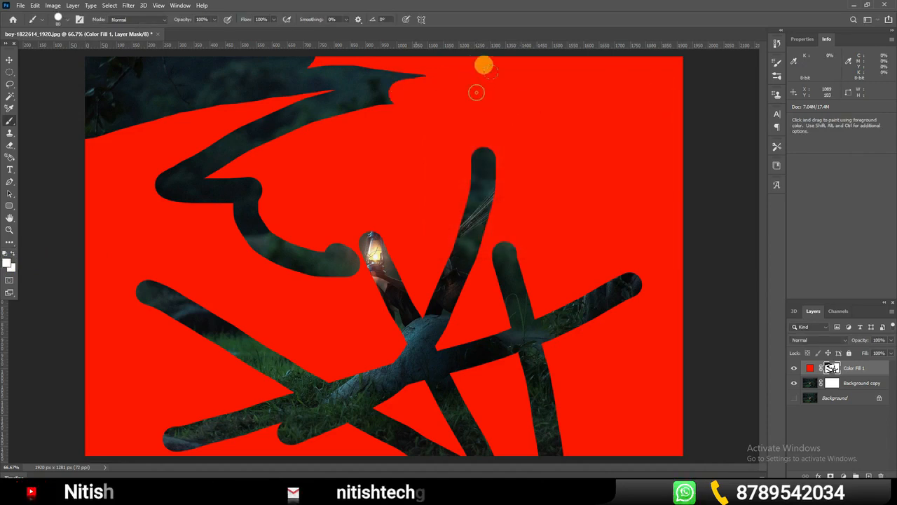
Delete the red color fill layer and deselect all layers
click(8, 261)
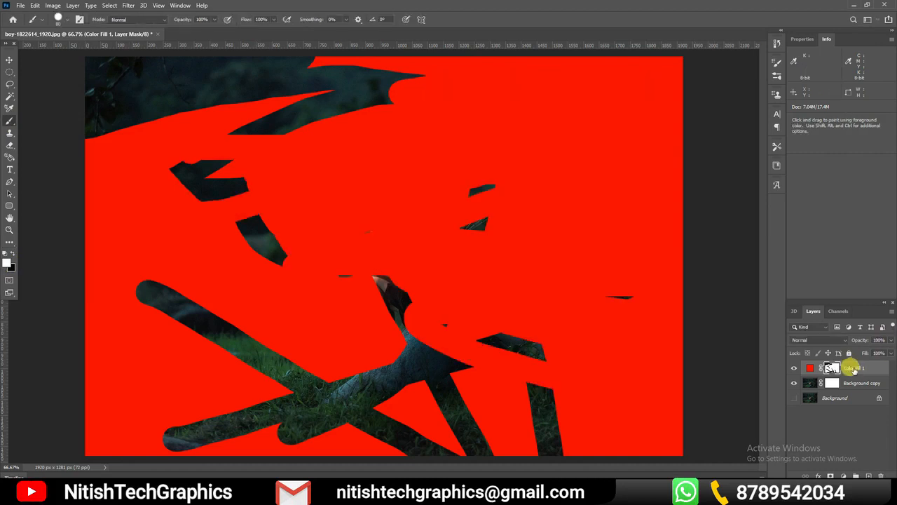
drag(852, 370, 880, 476)
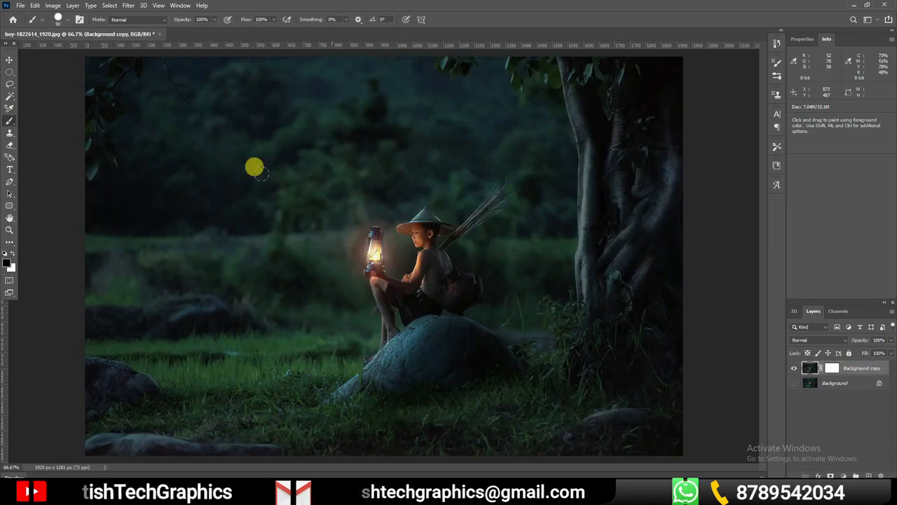
click(9, 60)
click(724, 344)
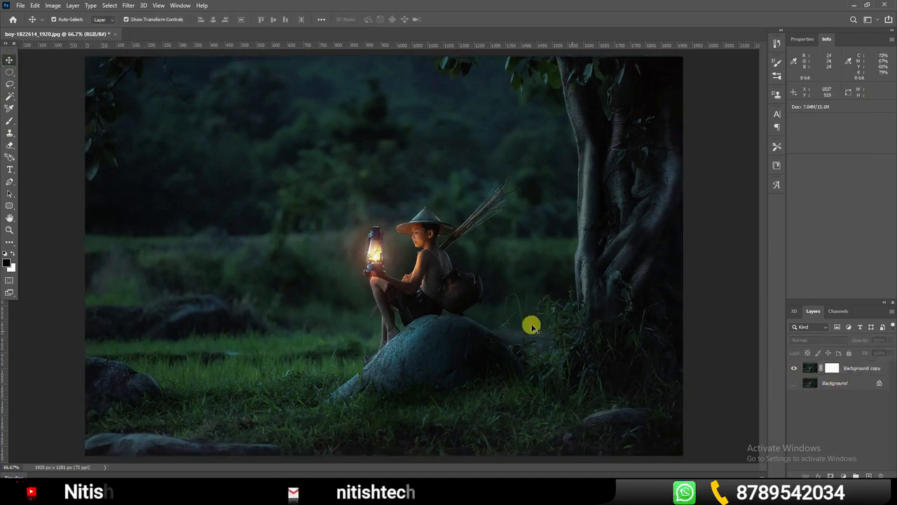
Add a Levels adjustment layer above the photo layer and brighten it by setting the white input level to 104
click(358, 229)
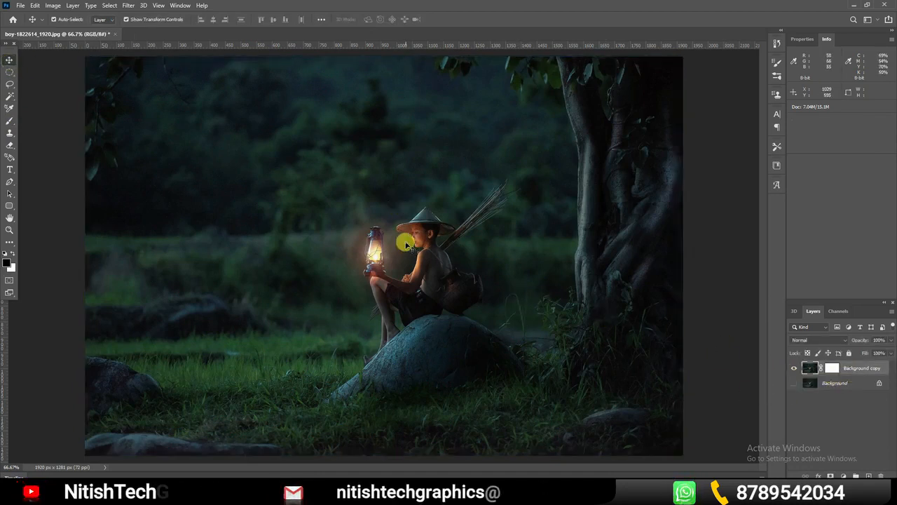
click(842, 475)
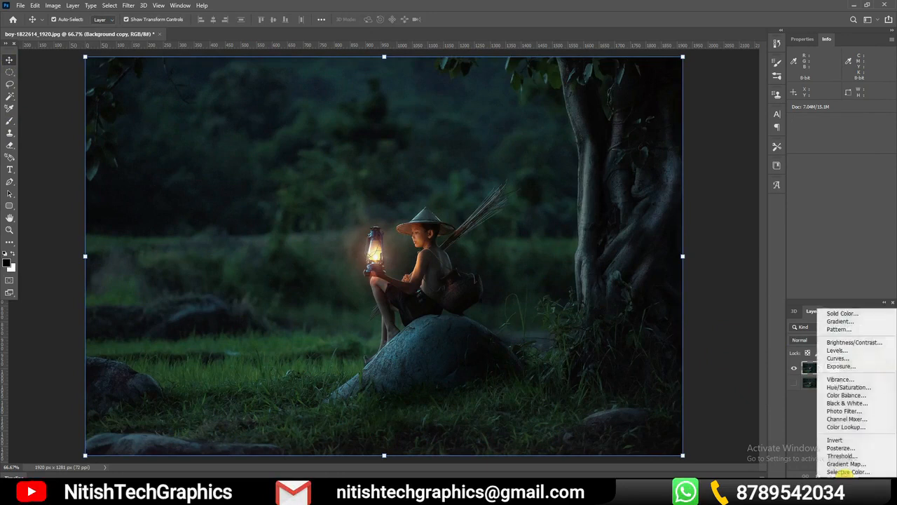
click(839, 350)
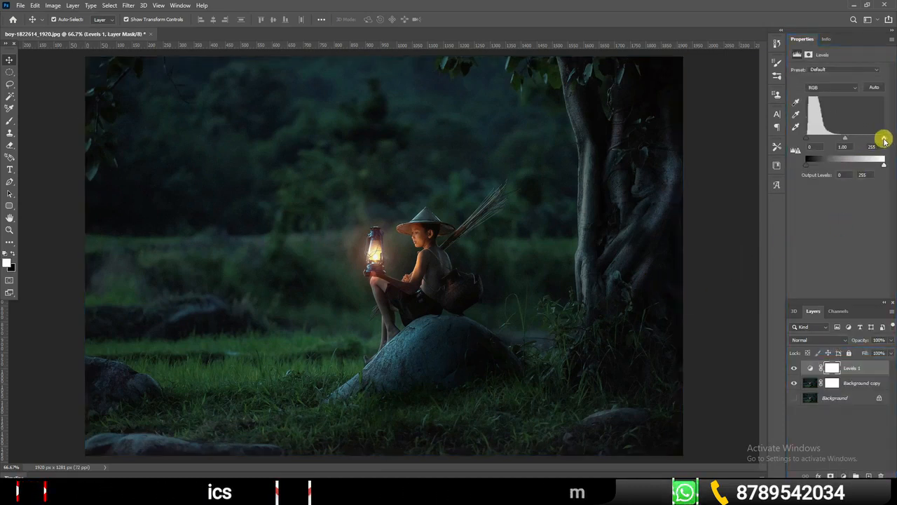
drag(883, 139, 841, 141)
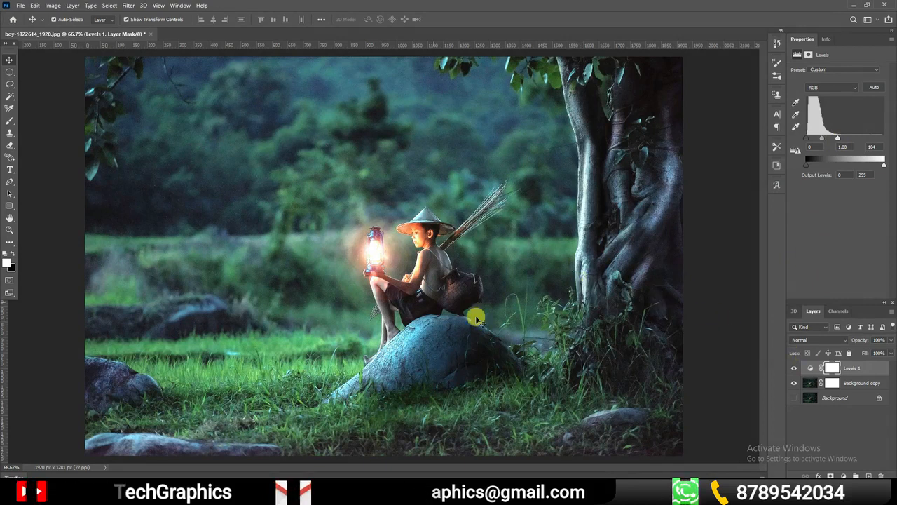
click(731, 281)
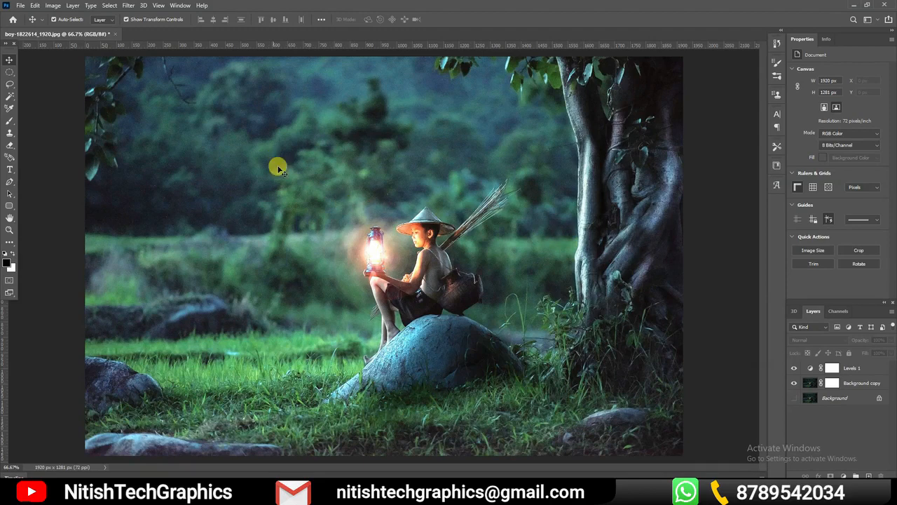
Paint the Levels mask black (000000) with a Soft Round brush up to 200 px, keeping the brightening only around the lantern and boy
click(830, 368)
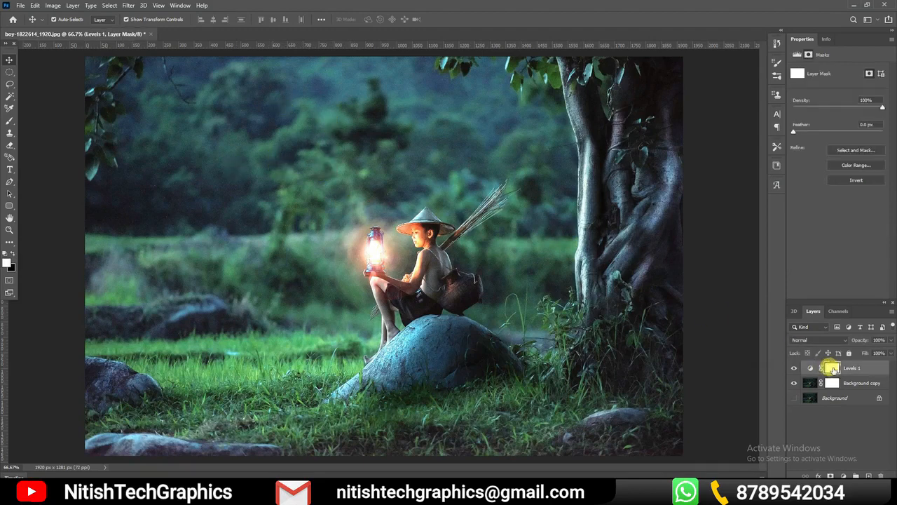
click(10, 122)
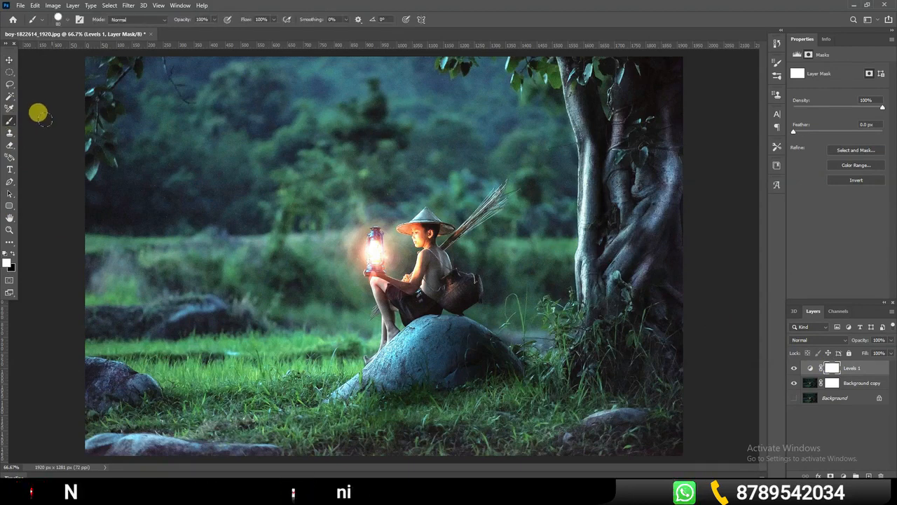
click(9, 263)
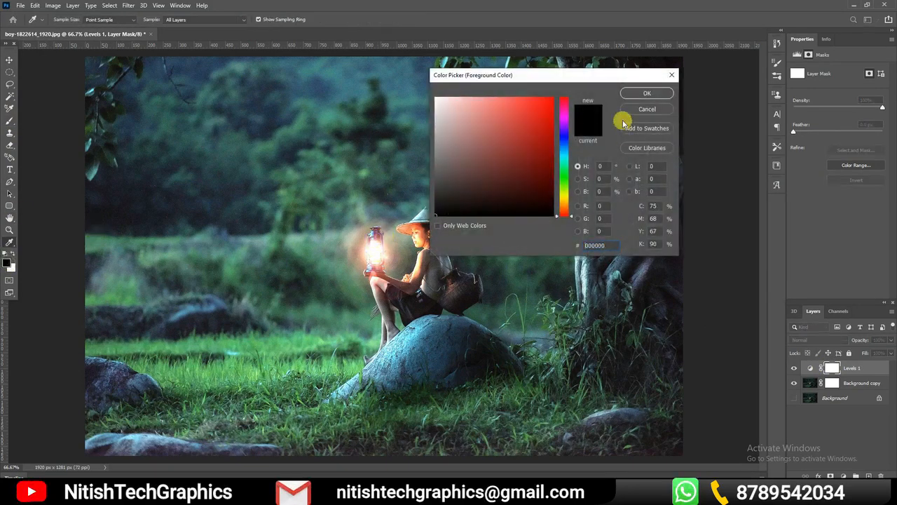
click(646, 95)
click(65, 20)
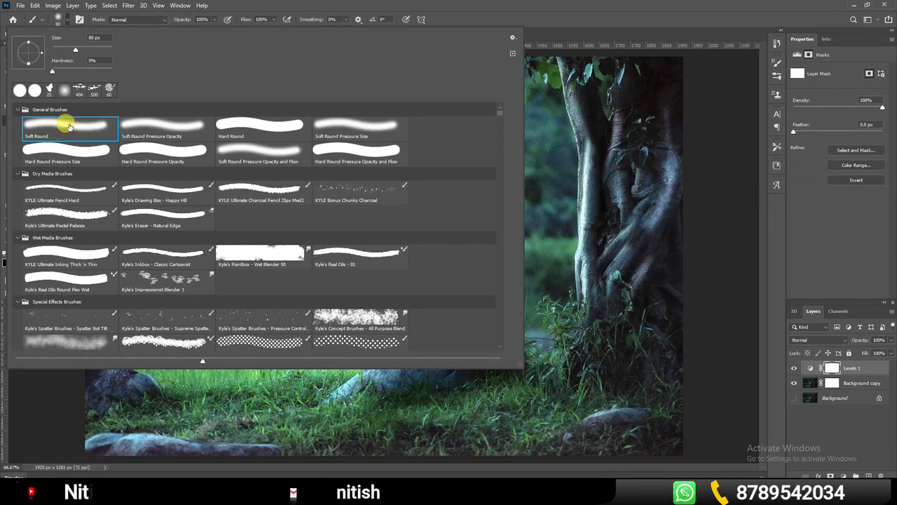
click(619, 160)
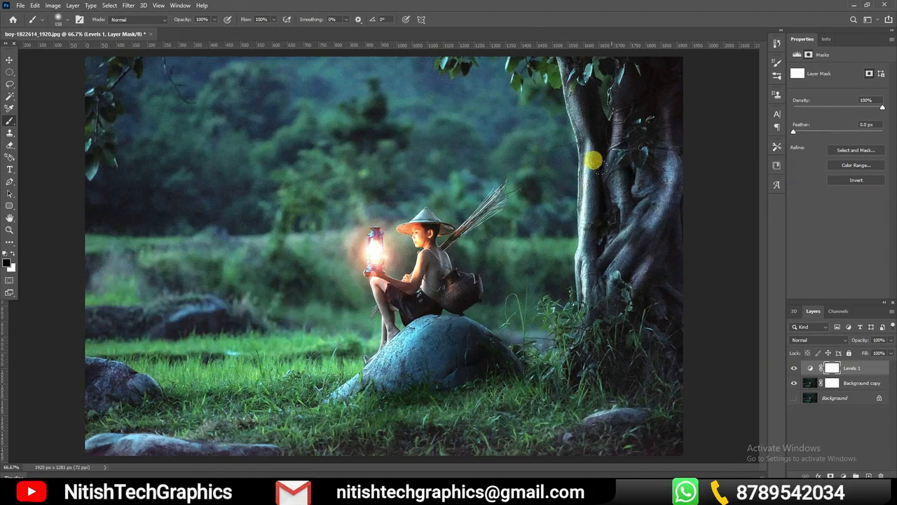
mouse_move(561, 127)
mouse_down()
mouse_move(595, 84)
mouse_move(661, 115)
mouse_move(481, 35)
mouse_move(634, 91)
mouse_move(393, 36)
mouse_move(77, 62)
mouse_move(290, 36)
mouse_move(414, 45)
mouse_move(98, 41)
mouse_move(170, 68)
mouse_move(57, 308)
mouse_move(314, 102)
mouse_move(86, 413)
mouse_move(256, 433)
mouse_move(85, 319)
mouse_move(457, 435)
mouse_move(652, 383)
mouse_move(649, 295)
mouse_move(544, 447)
mouse_up()
drag(586, 185, 615, 312)
mouse_move(571, 135)
mouse_down()
mouse_move(535, 113)
mouse_move(452, 89)
mouse_move(595, 139)
mouse_move(340, 103)
mouse_move(352, 121)
mouse_move(550, 137)
mouse_move(353, 148)
mouse_move(288, 188)
mouse_move(336, 182)
mouse_move(262, 275)
mouse_move(157, 306)
mouse_move(280, 303)
mouse_move(335, 362)
mouse_move(502, 330)
mouse_move(441, 334)
mouse_move(384, 407)
mouse_move(372, 400)
mouse_move(611, 228)
mouse_move(545, 167)
mouse_move(491, 281)
mouse_move(521, 196)
mouse_move(507, 195)
mouse_move(471, 228)
mouse_move(539, 183)
mouse_move(498, 156)
mouse_move(463, 154)
mouse_move(455, 166)
mouse_move(422, 174)
mouse_move(415, 164)
mouse_move(298, 200)
mouse_move(280, 246)
mouse_move(307, 314)
mouse_move(358, 334)
mouse_move(367, 322)
mouse_move(320, 297)
mouse_move(338, 303)
mouse_move(338, 314)
mouse_move(425, 302)
mouse_move(463, 221)
mouse_move(449, 197)
mouse_move(439, 192)
mouse_move(457, 210)
mouse_move(445, 264)
mouse_move(377, 166)
mouse_move(61, 219)
mouse_move(287, 264)
mouse_move(370, 246)
mouse_move(361, 204)
mouse_move(339, 211)
mouse_up()
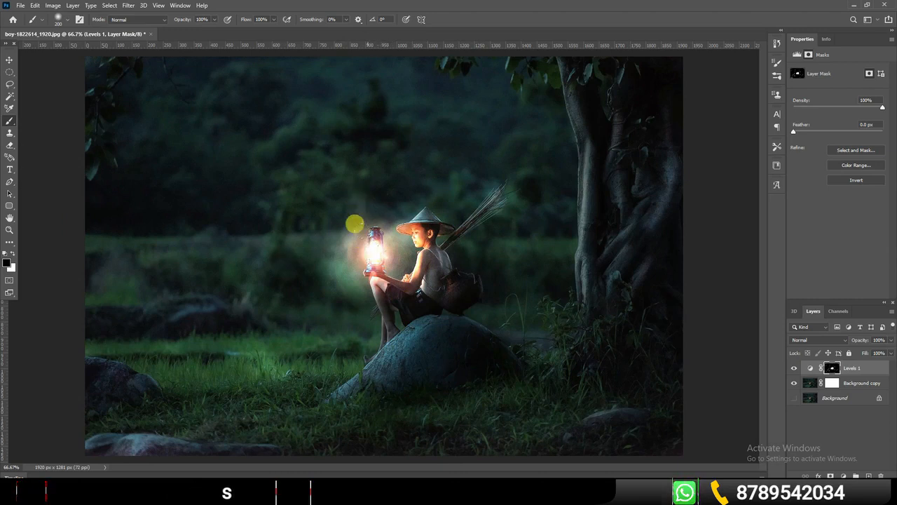
Brush white on the Levels mask around the lantern and the boy's hat to widen the glow
click(10, 253)
mouse_move(414, 186)
mouse_down()
mouse_move(386, 215)
mouse_move(346, 202)
mouse_move(324, 220)
mouse_move(316, 212)
mouse_move(329, 259)
mouse_move(378, 241)
mouse_up()
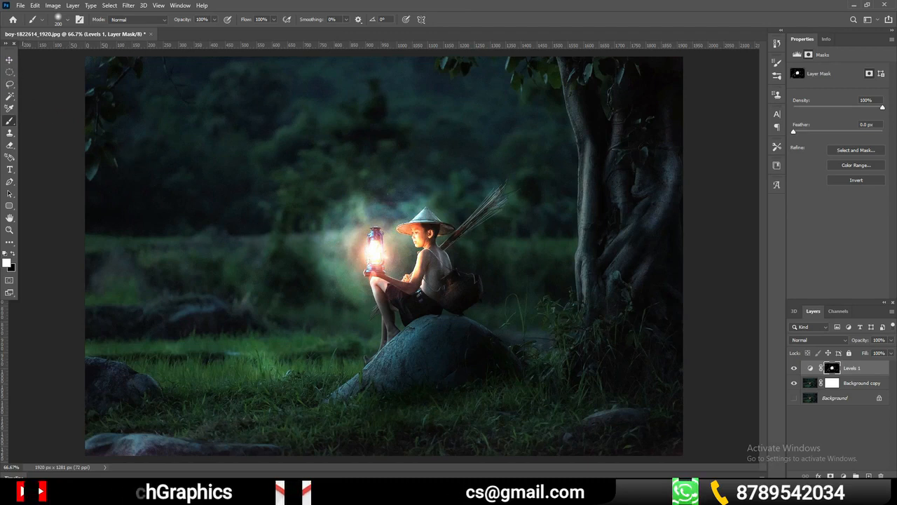
click(14, 253)
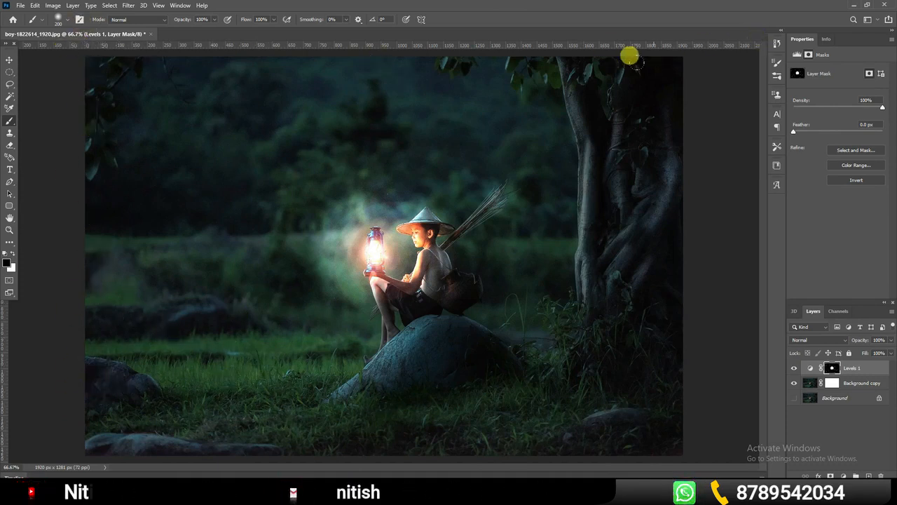
click(11, 61)
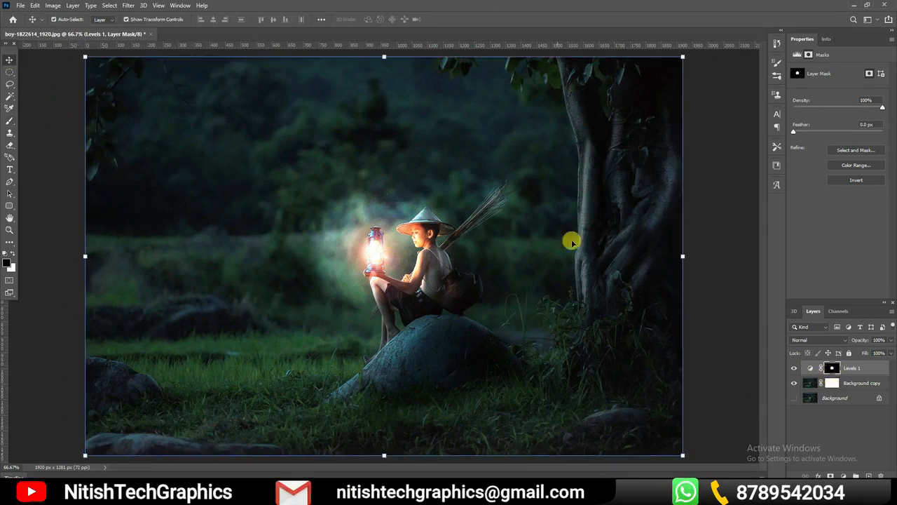
click(718, 283)
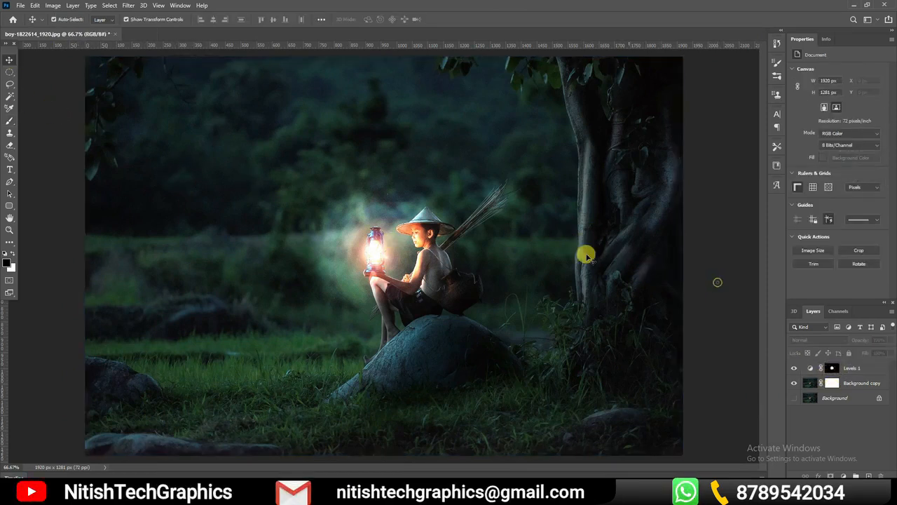
Add a Curves adjustment layer directly above the photo layer and darken it with a curve point at input 198, output 147
click(582, 290)
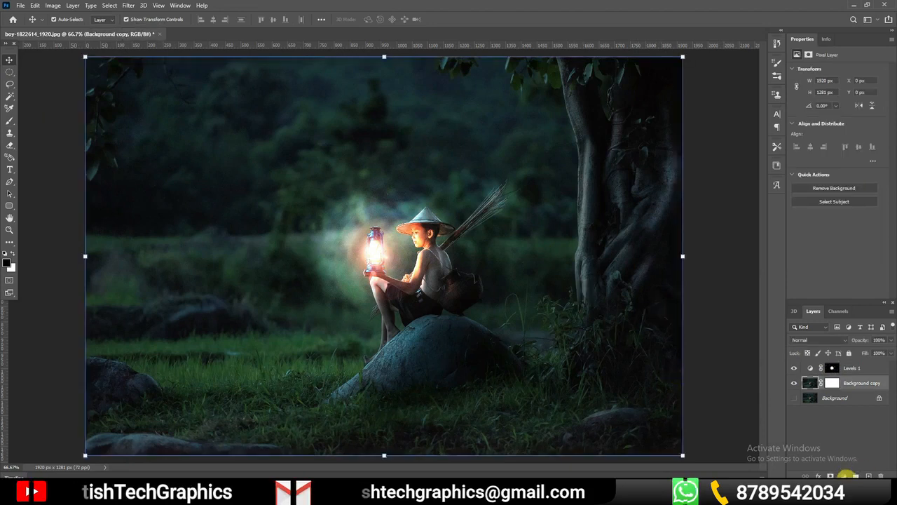
click(843, 475)
click(852, 360)
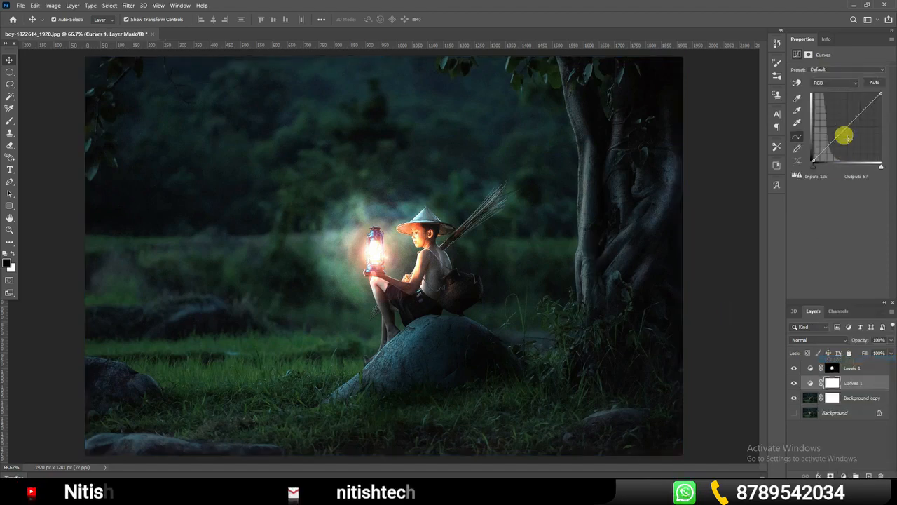
drag(863, 109, 866, 120)
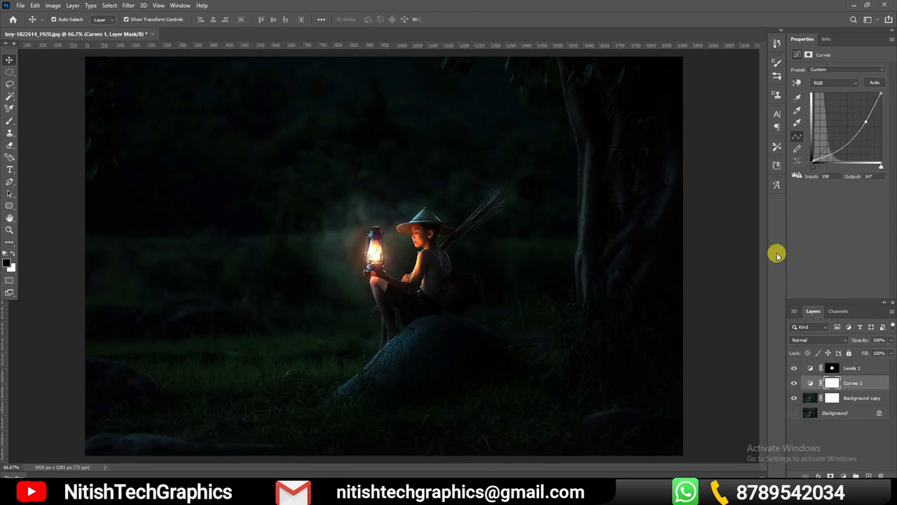
click(736, 217)
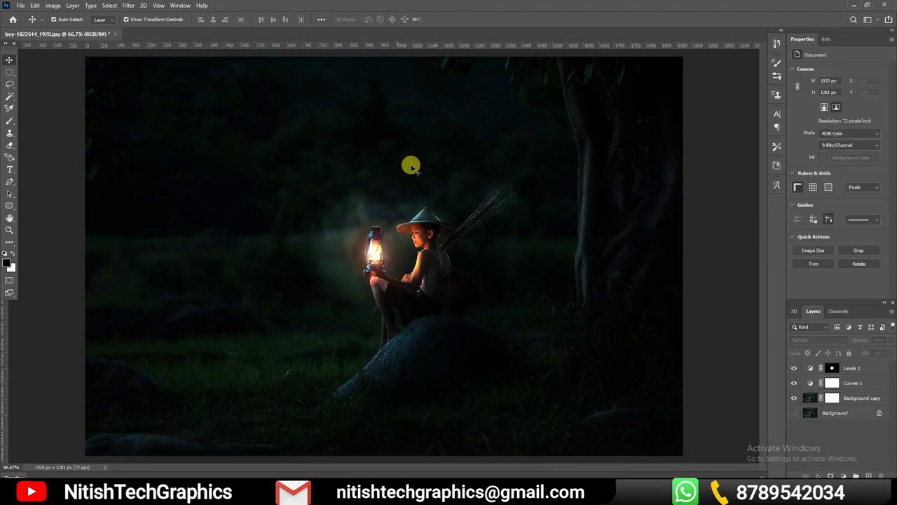
Paint black on the Curves mask with a 200 px Soft Round brush to remove the darkening around the lantern and boy
click(7, 260)
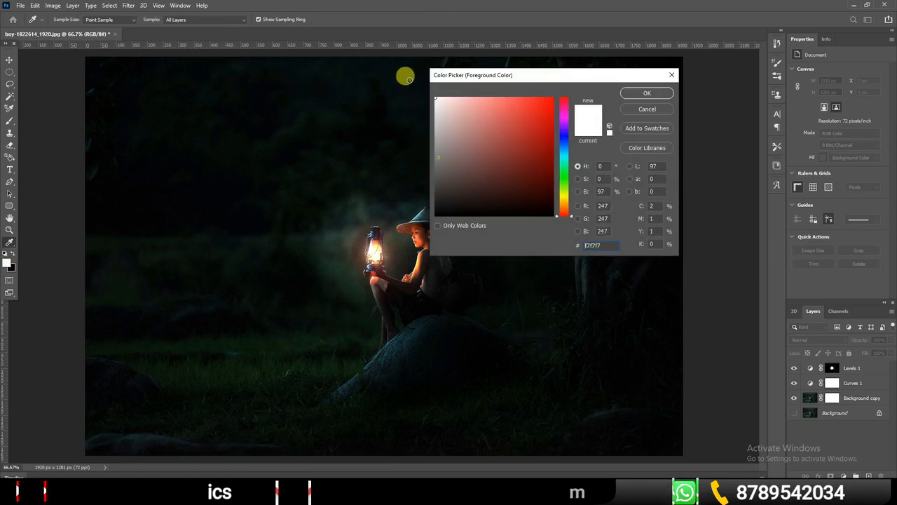
key(Return)
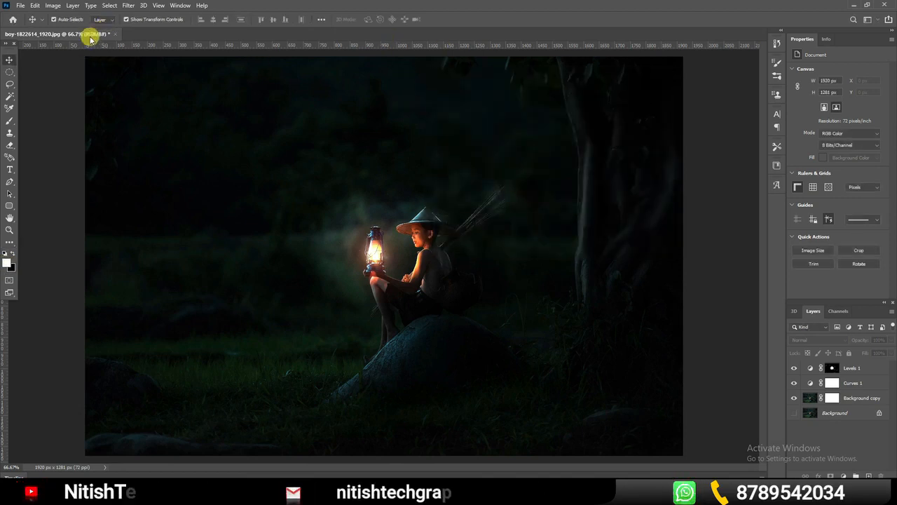
click(9, 120)
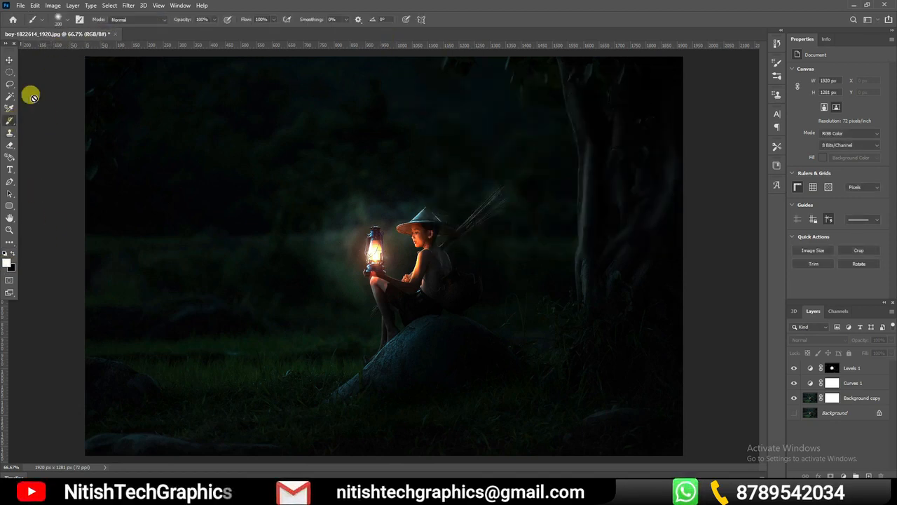
click(63, 20)
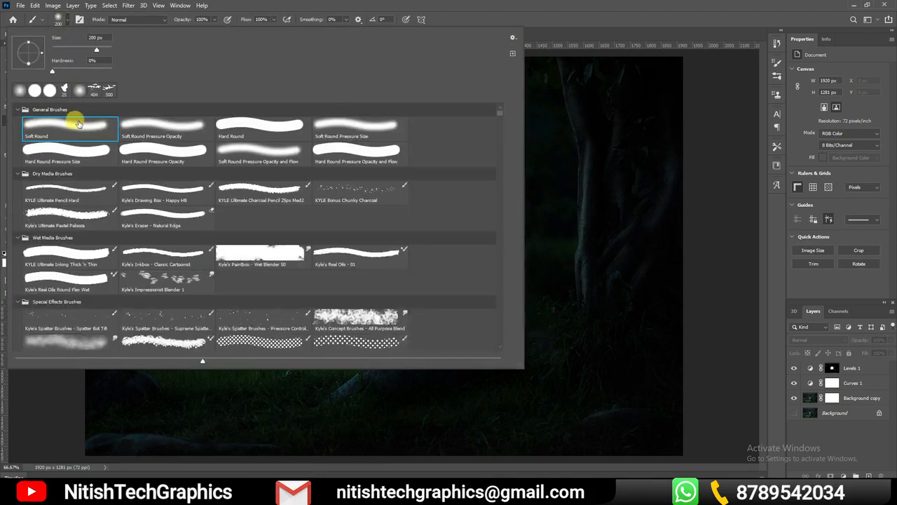
click(659, 264)
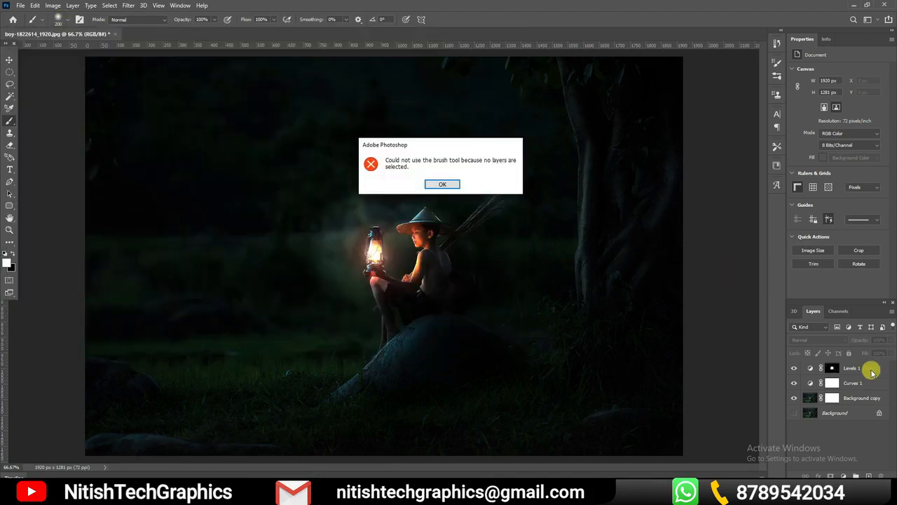
click(439, 183)
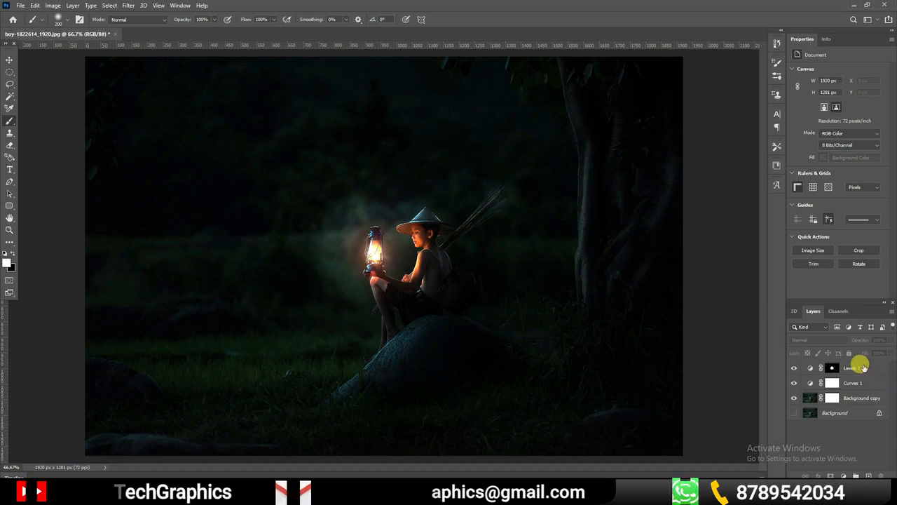
click(860, 368)
click(831, 368)
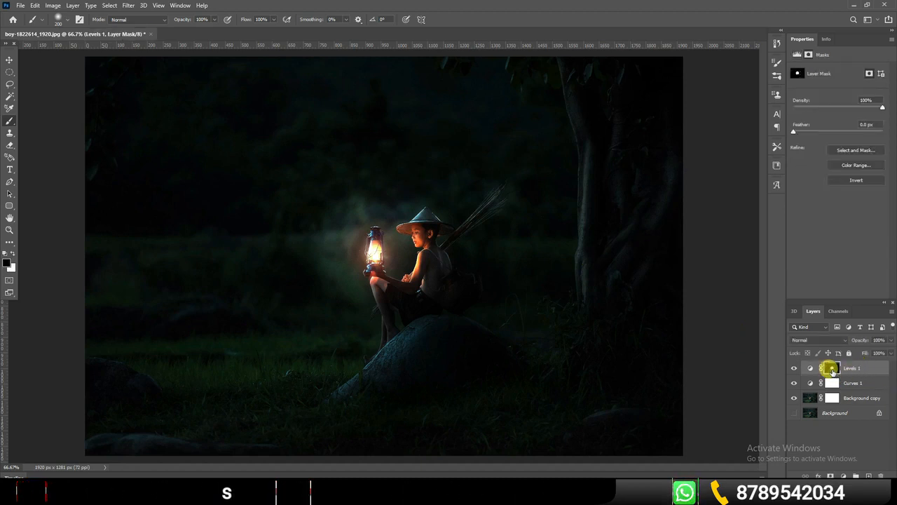
click(831, 382)
mouse_move(432, 204)
mouse_down()
mouse_move(408, 269)
mouse_move(428, 209)
mouse_move(389, 184)
mouse_move(325, 196)
mouse_move(321, 226)
mouse_move(351, 280)
mouse_move(449, 245)
mouse_move(432, 199)
mouse_move(370, 220)
mouse_move(366, 242)
mouse_move(359, 236)
mouse_move(412, 205)
mouse_up()
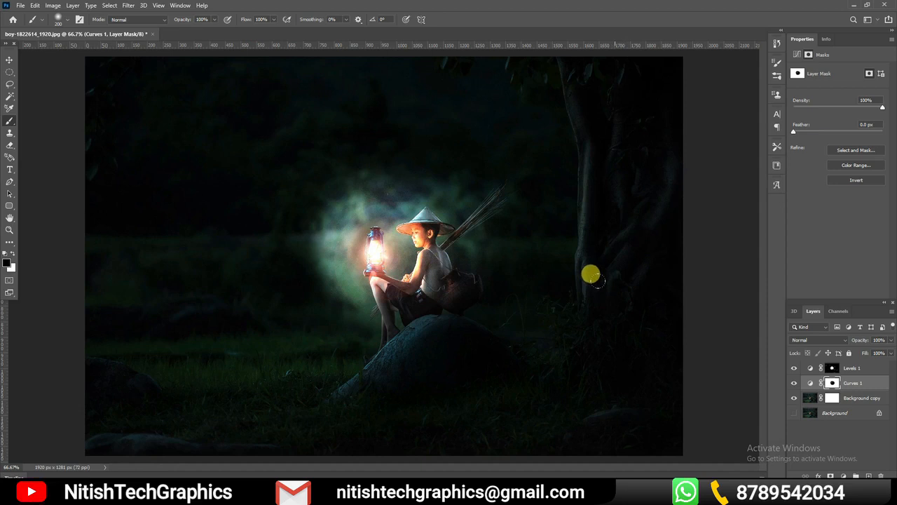
Paint black over the background and tree on the Curves mask with a brush enlarged to 700 px, and reduce the brush to 125 px
mouse_move(556, 189)
mouse_down()
mouse_move(560, 126)
mouse_move(570, 129)
mouse_move(580, 179)
mouse_up()
mouse_move(448, 94)
mouse_down()
mouse_move(322, 82)
mouse_move(198, 136)
mouse_move(252, 230)
mouse_move(446, 233)
mouse_move(561, 273)
mouse_move(273, 263)
mouse_up()
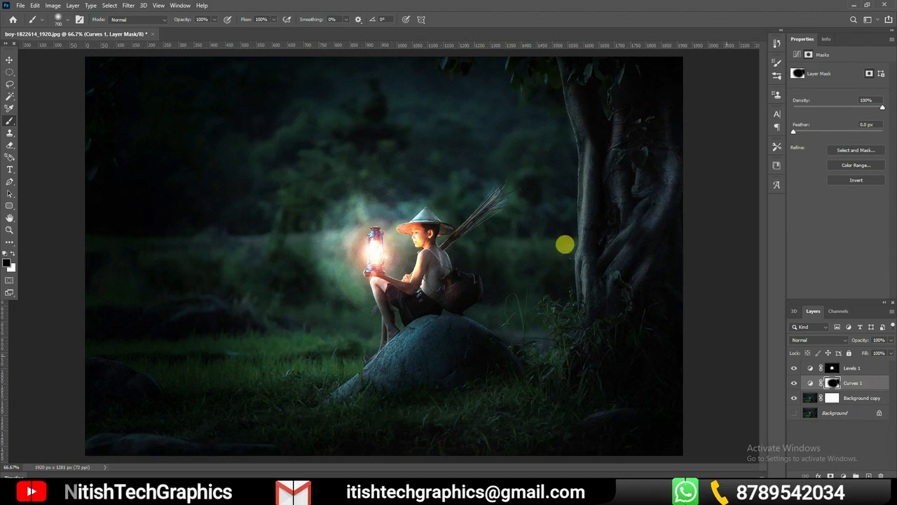
key(bracketleft)
key(bracketleft)
key(bracketleft)
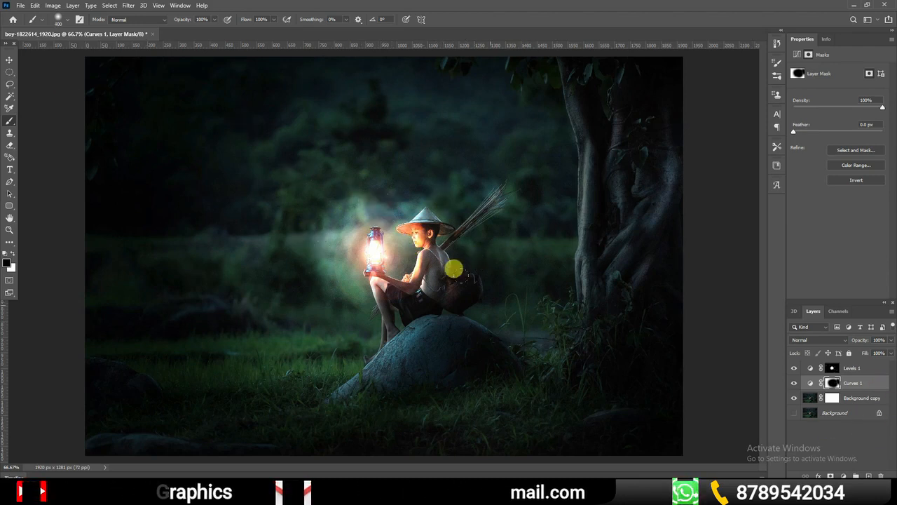
key(bracketleft)
key(bracketleft)
key(bracketleft)
key(bracketleft)
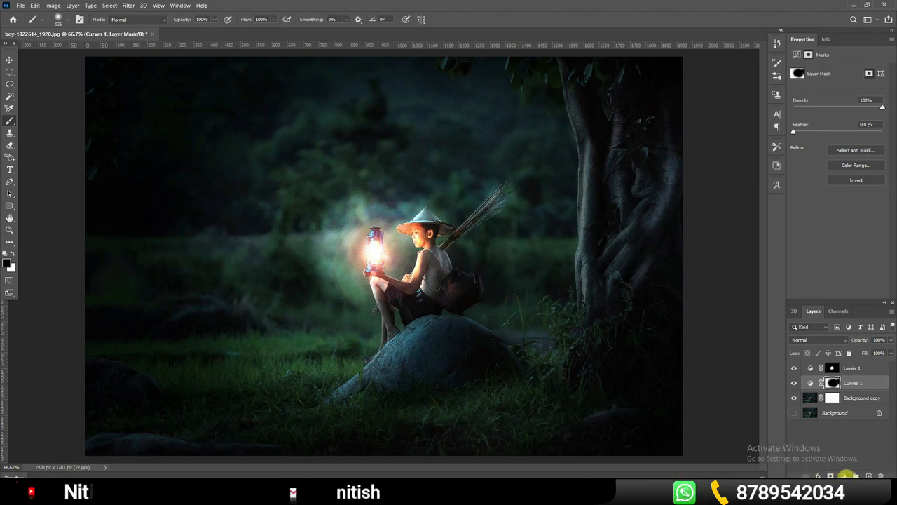
Add a Brightness/Contrast adjustment layer directly above the Curves layer and set its brightness to -68
click(845, 475)
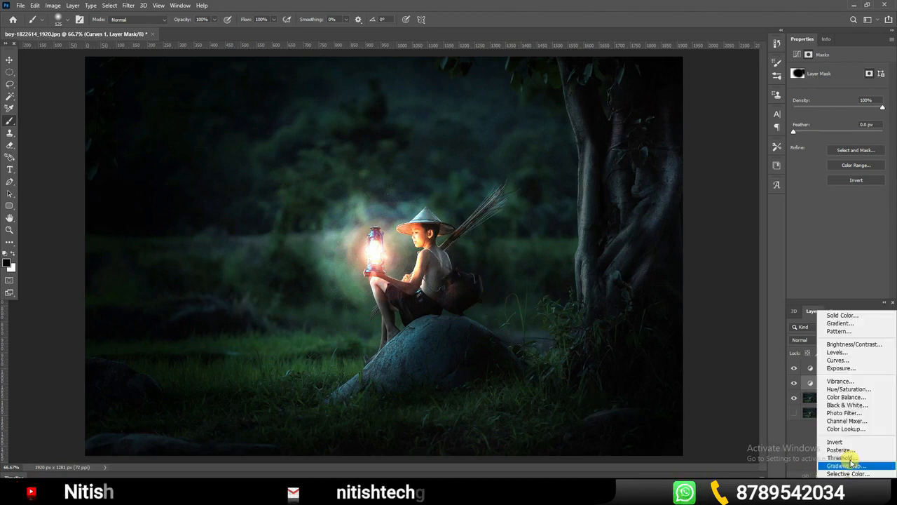
click(854, 345)
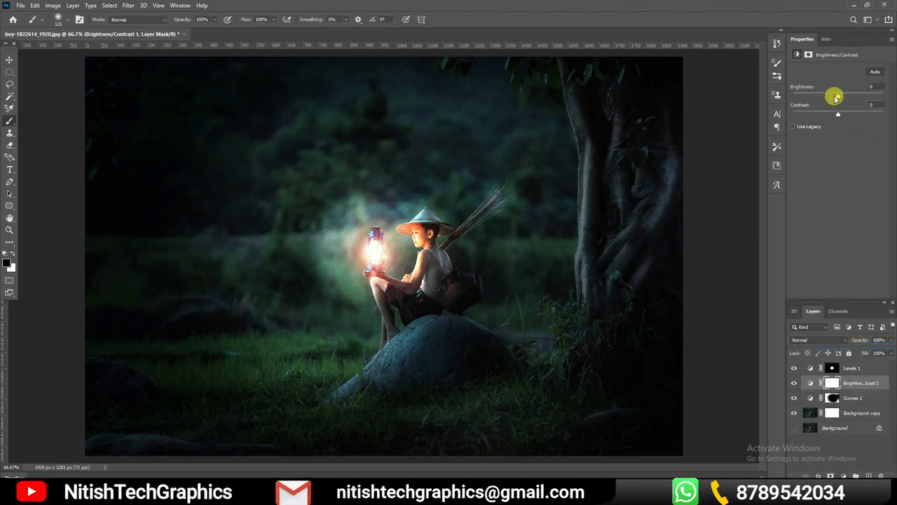
drag(839, 97, 818, 101)
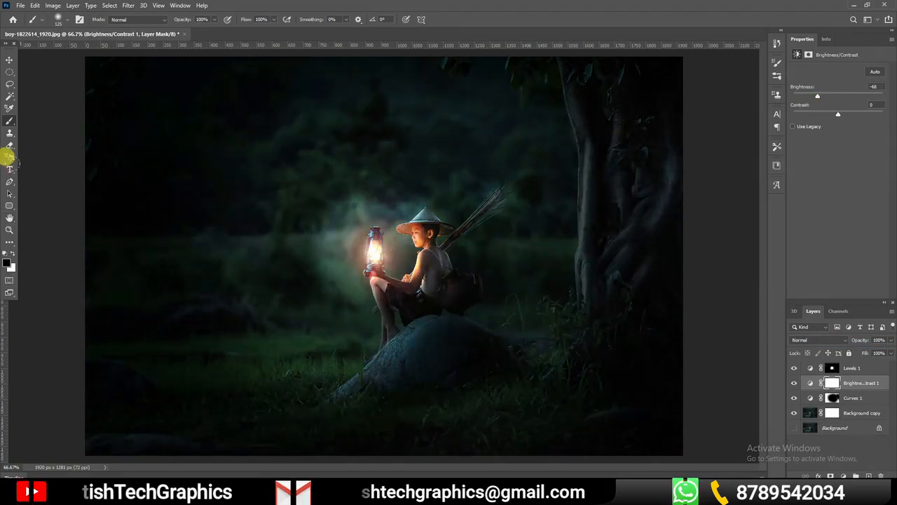
Paint black (000000) along the tree trunk on the Brightness/Contrast mask with the 125 px brush to lift the darkening there
click(11, 119)
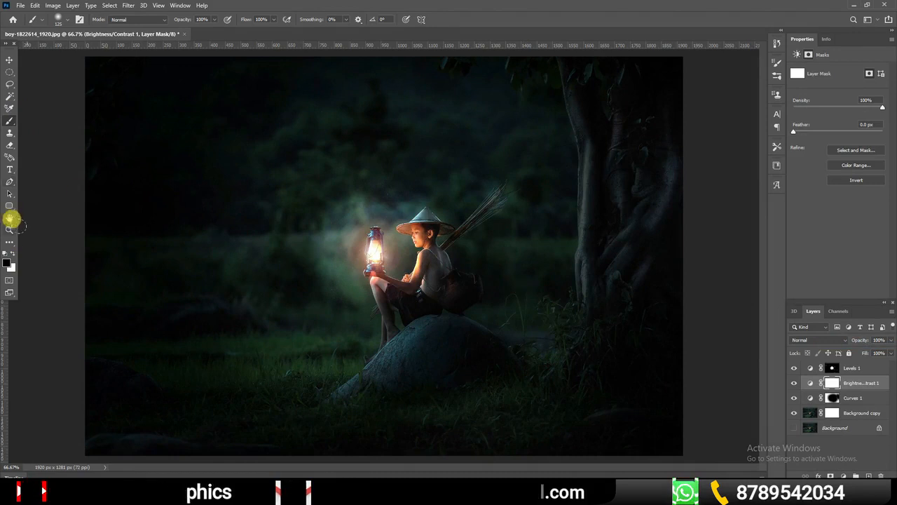
click(7, 262)
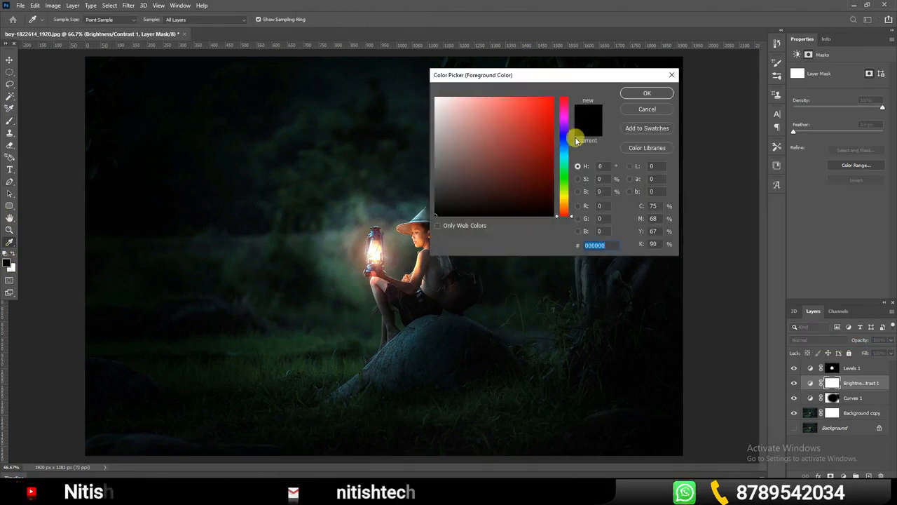
click(646, 93)
mouse_move(553, 180)
mouse_down()
mouse_move(572, 212)
mouse_move(579, 305)
mouse_up()
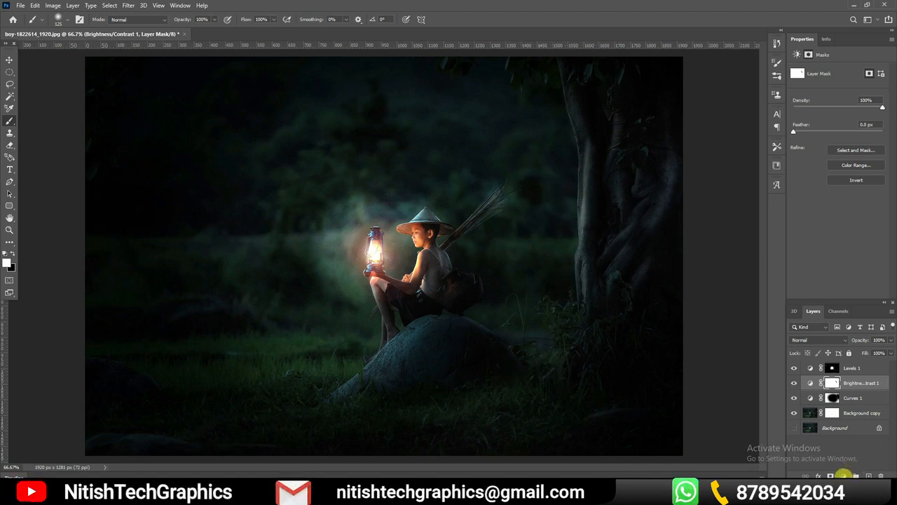
click(843, 476)
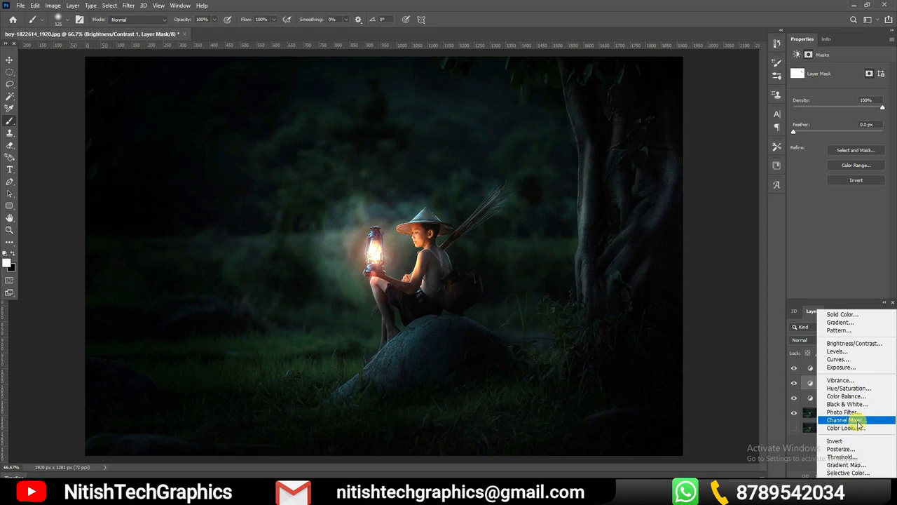
click(713, 326)
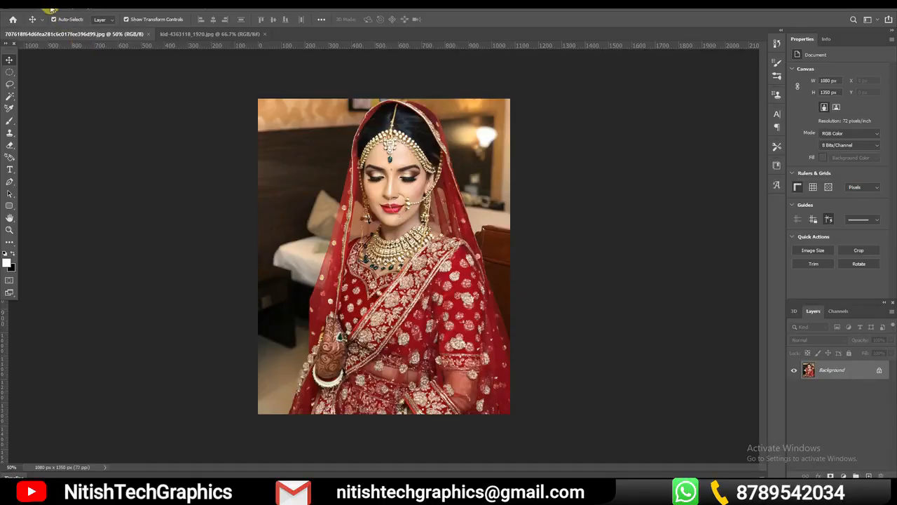
Open the list of image adjustments available for the bride photo
click(51, 7)
mouse_move(61, 29)
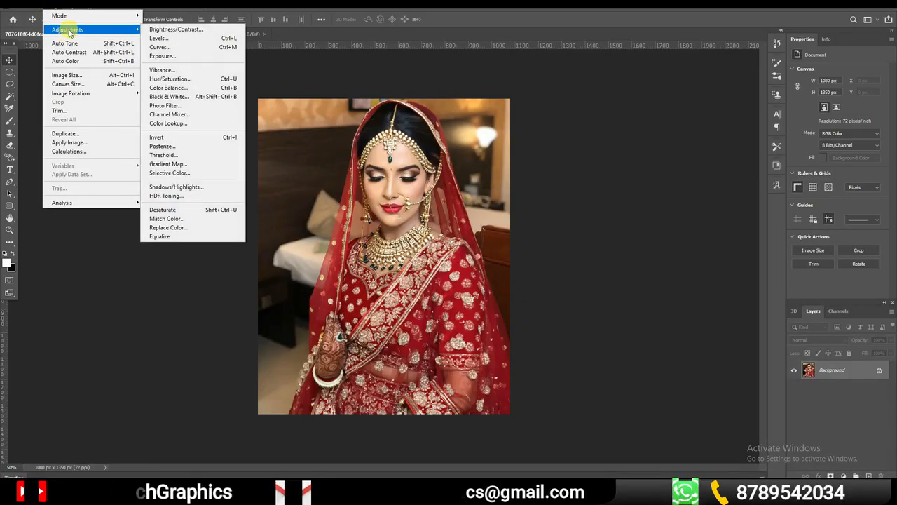
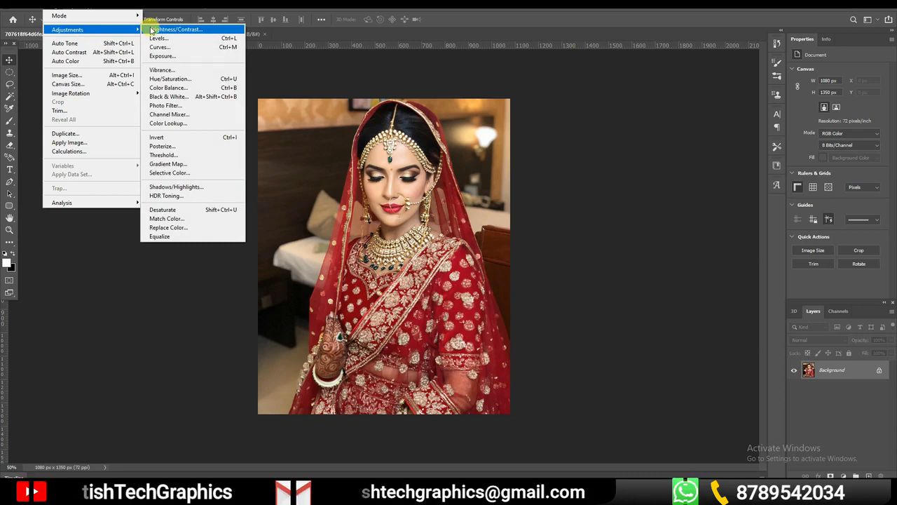
Try a direct Brightness/Contrast adjustment with brightness -24 and contrast 50 on the bride photo, and undo it
click(169, 30)
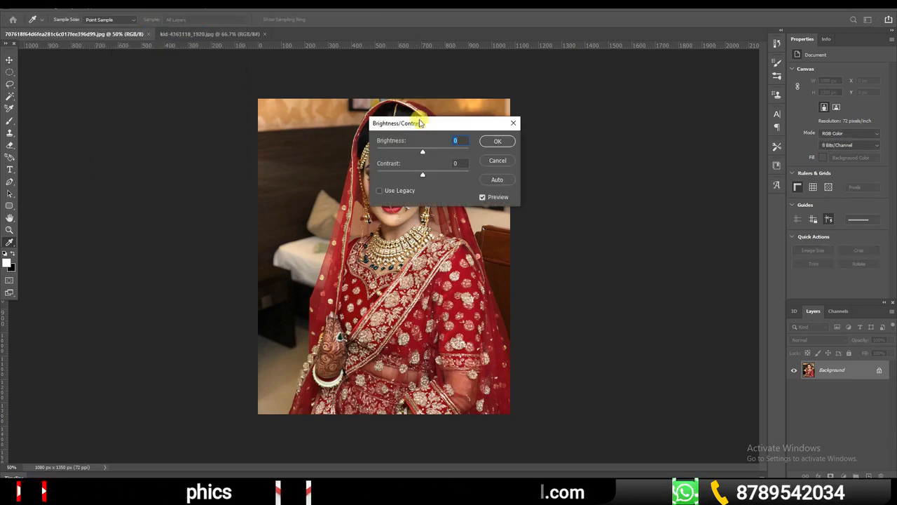
drag(436, 124, 586, 126)
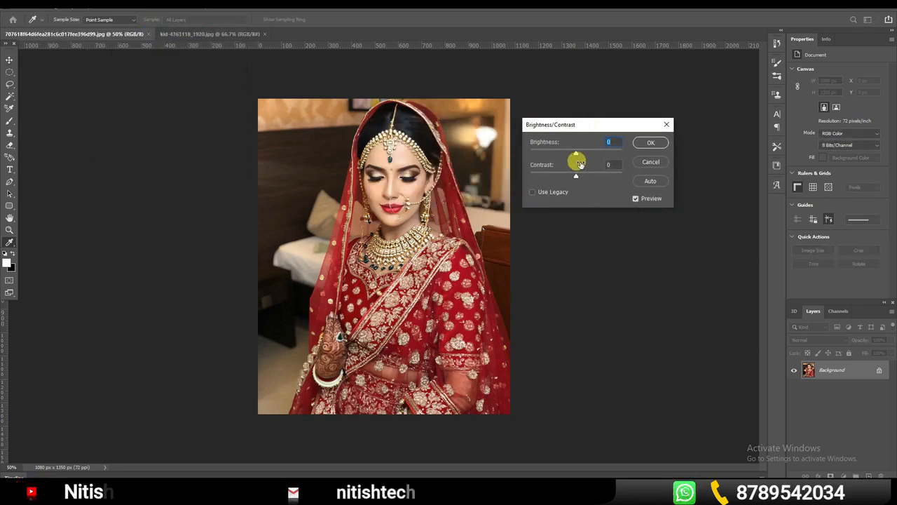
drag(576, 154, 594, 178)
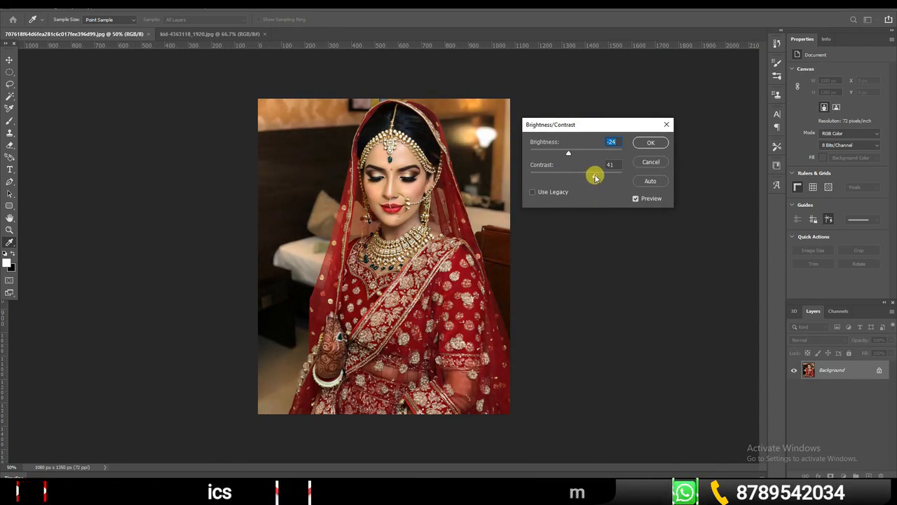
click(651, 142)
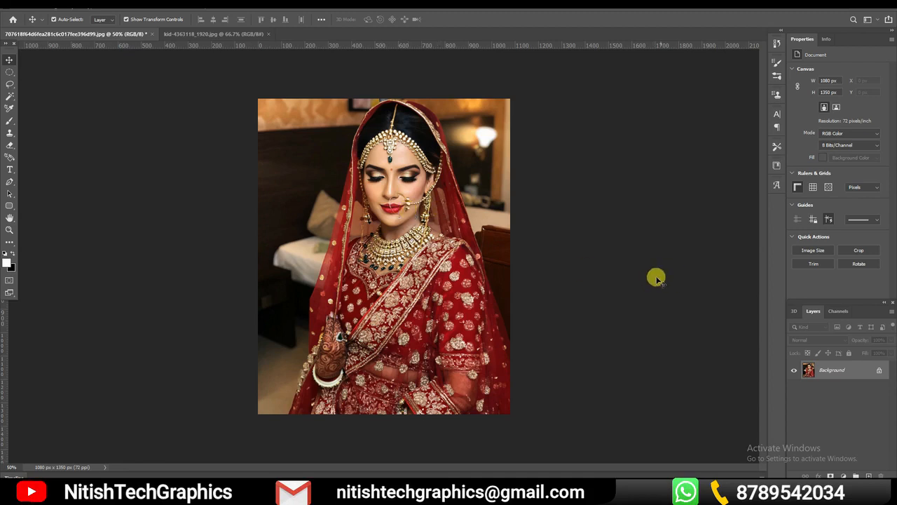
key(ctrl+z)
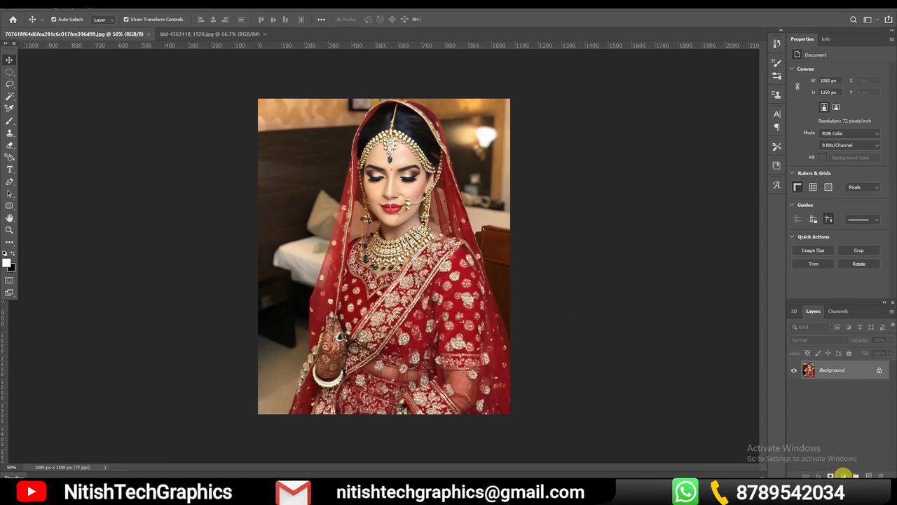
Add a Levels adjustment layer above the bride photo with RGB input levels 23, 0.94 and 214
click(843, 475)
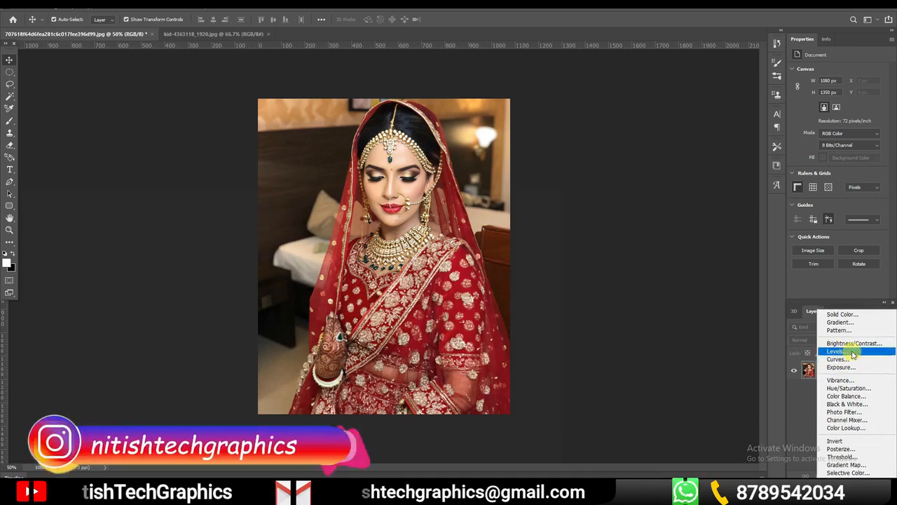
click(847, 350)
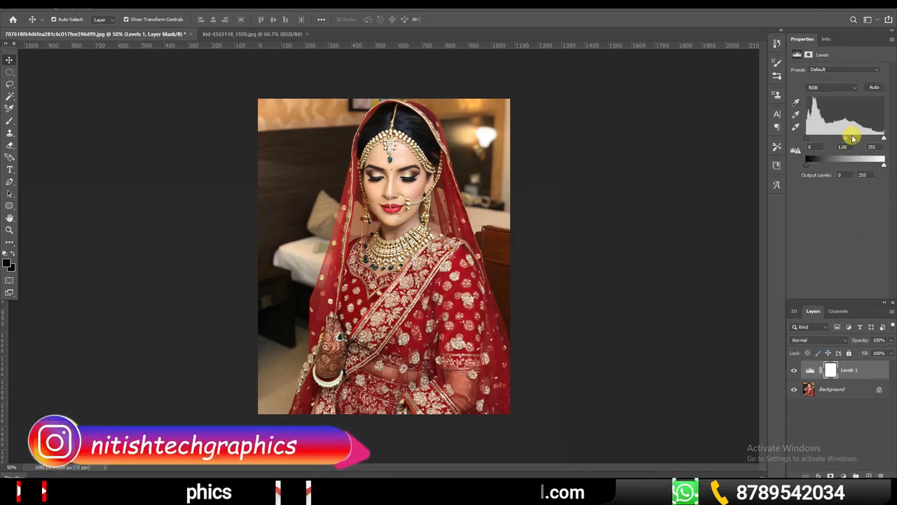
drag(887, 140, 873, 140)
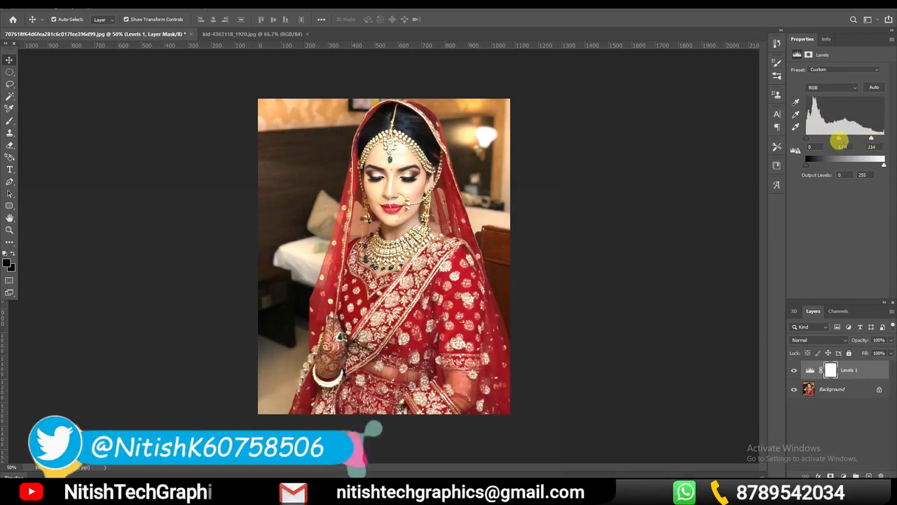
drag(805, 138, 839, 145)
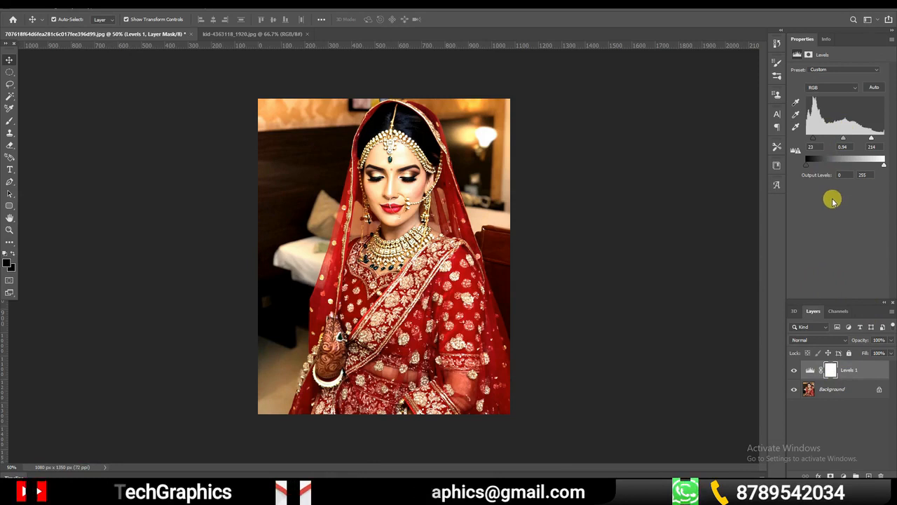
click(704, 203)
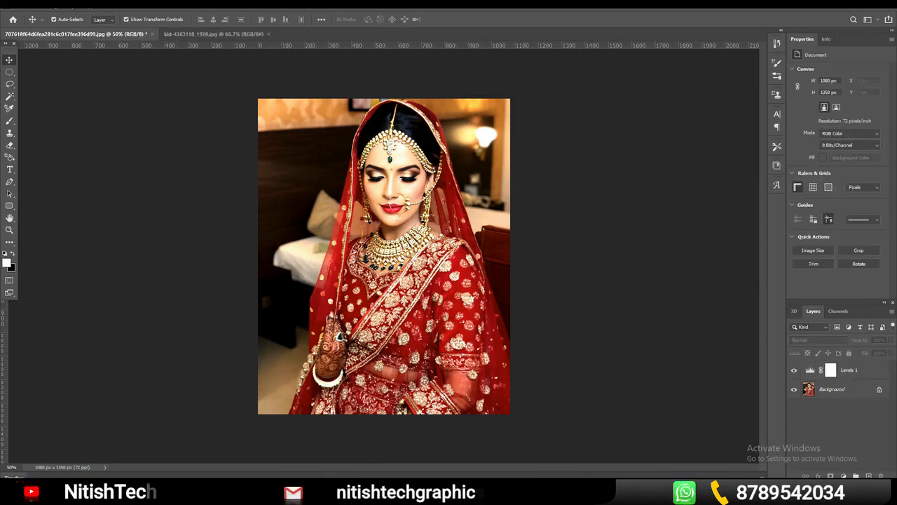
Add an Exposure adjustment layer with exposure -0.45, offset +0.0026 and gamma correction 0.95
click(843, 475)
click(844, 364)
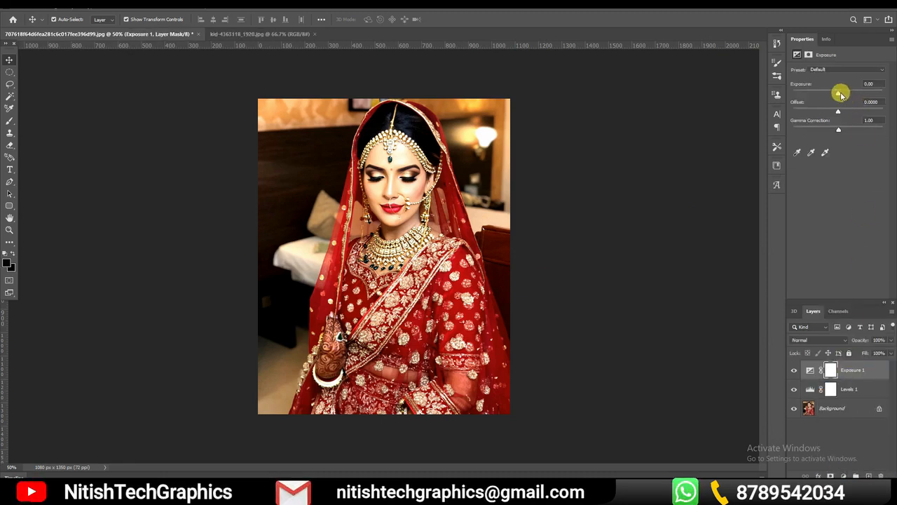
drag(840, 94, 839, 113)
drag(833, 93, 835, 94)
drag(838, 130, 840, 132)
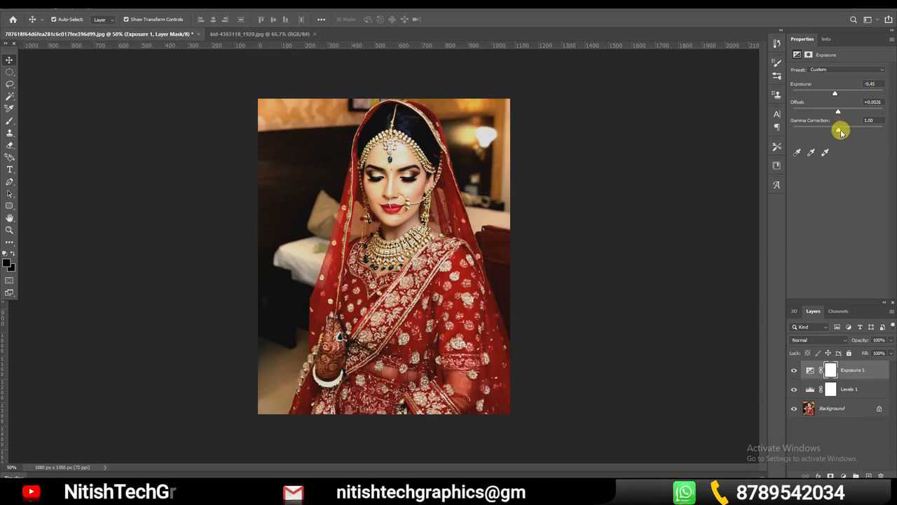
Soften the Levels 1 layer by setting its input black point to 17 and white point to 226
click(858, 392)
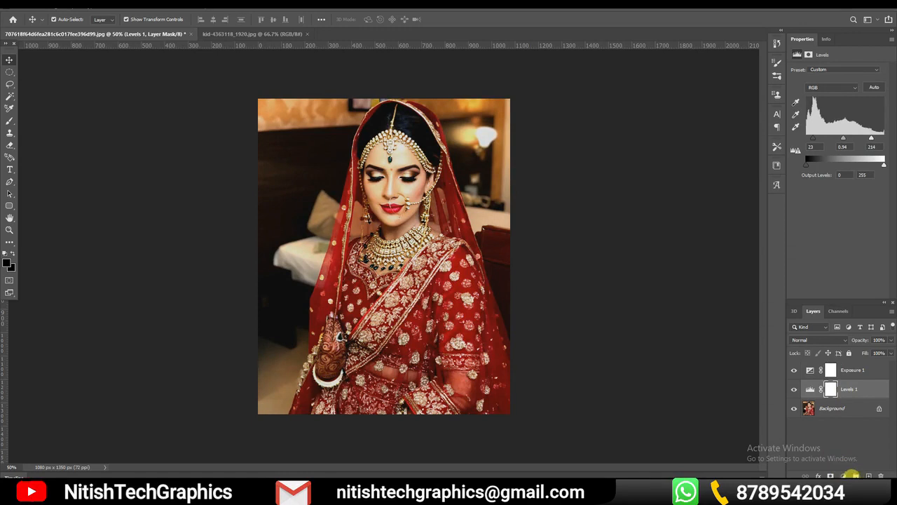
drag(866, 142, 873, 141)
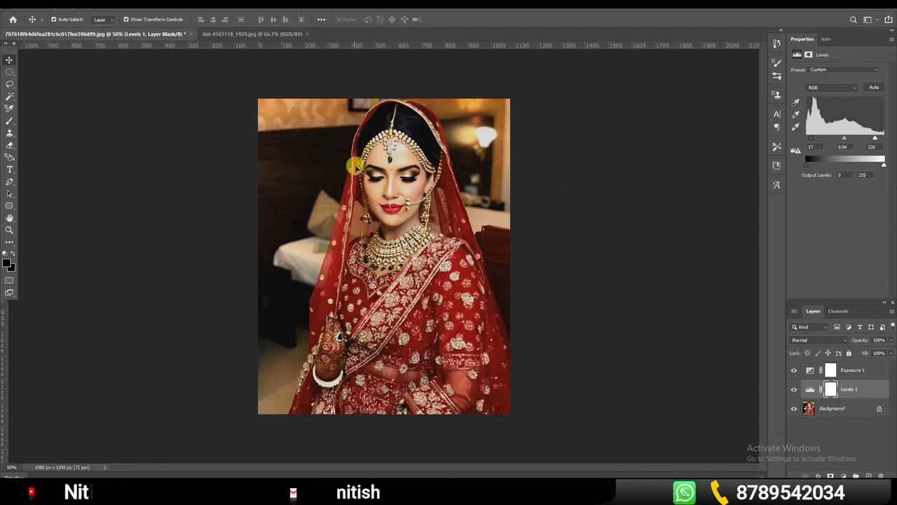
click(371, 144)
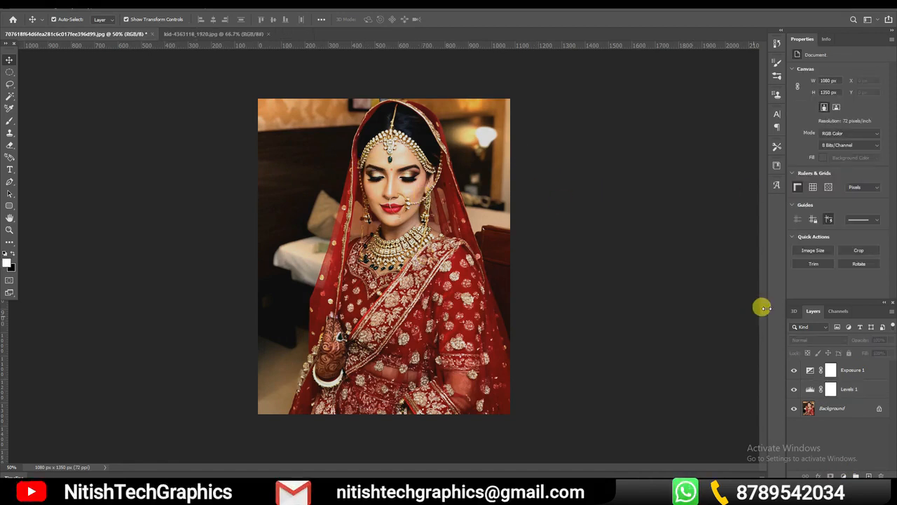
Set the Levels 1 layer's midtone input to 0.89, keeping the Custom preset
click(862, 375)
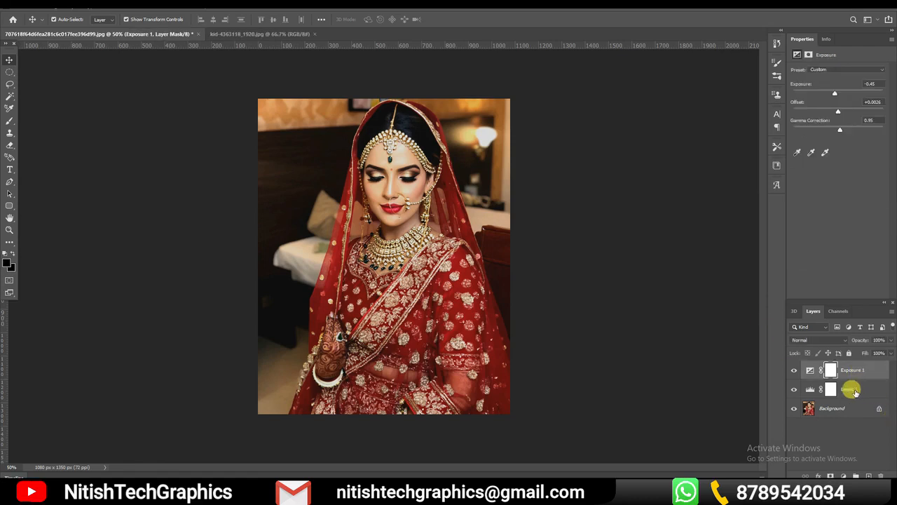
click(851, 389)
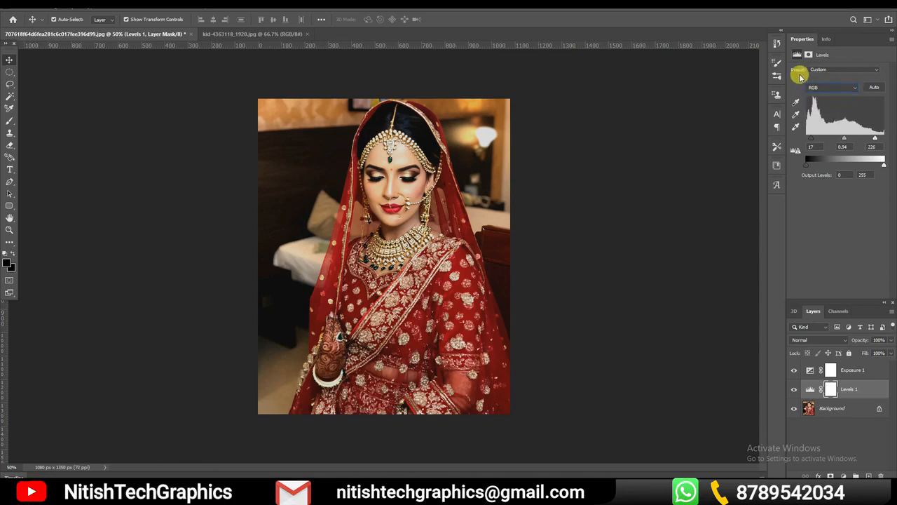
click(866, 72)
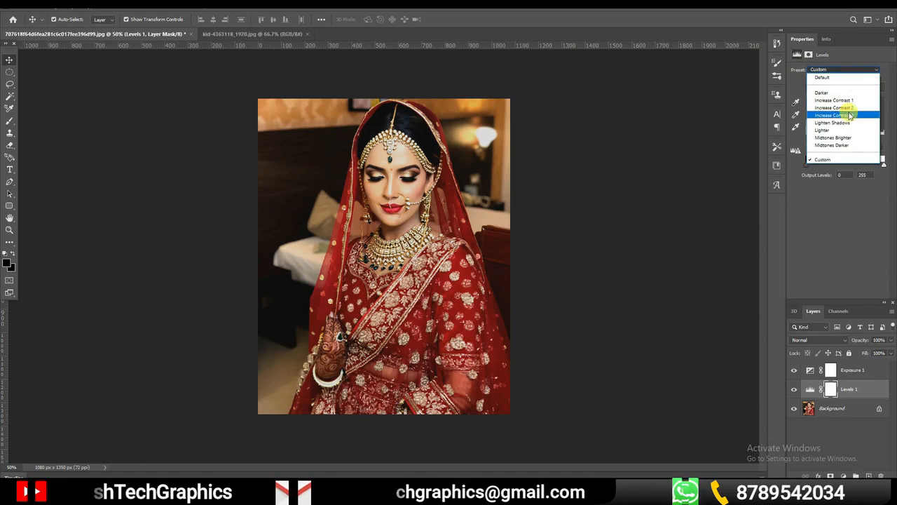
click(845, 68)
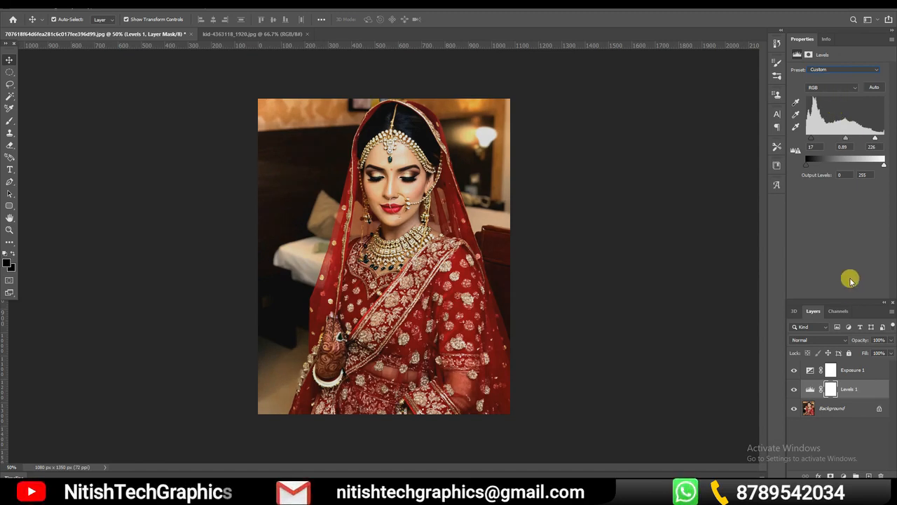
Add a Channel Mixer layer above Levels 1 with red +127, green -32 and constant +12 on the Red output channel
click(843, 475)
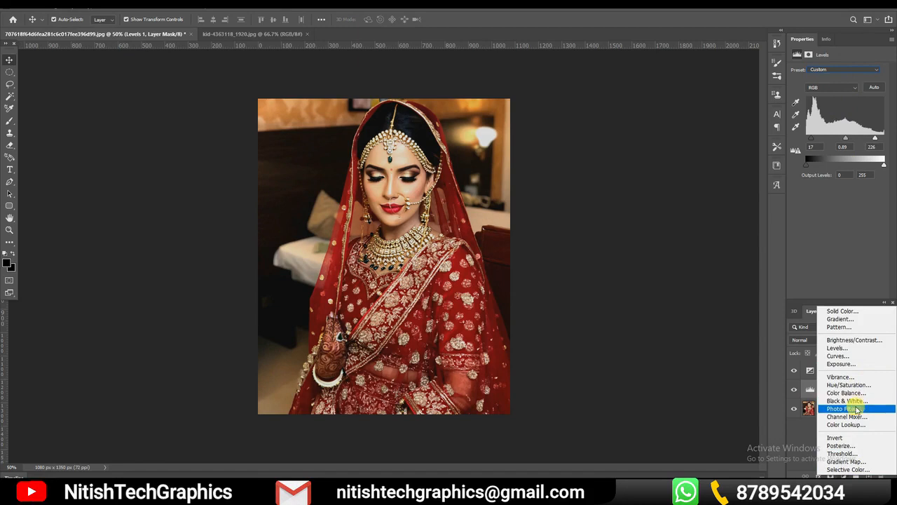
click(848, 416)
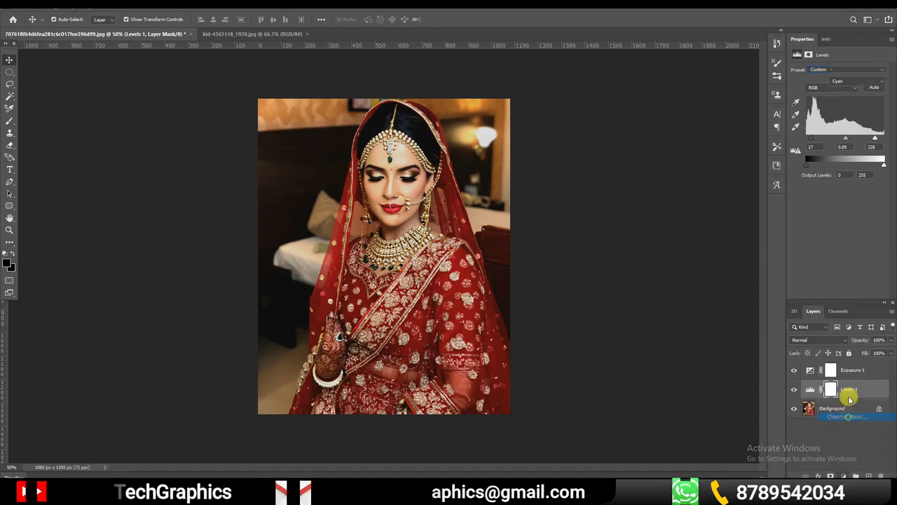
drag(835, 136, 866, 117)
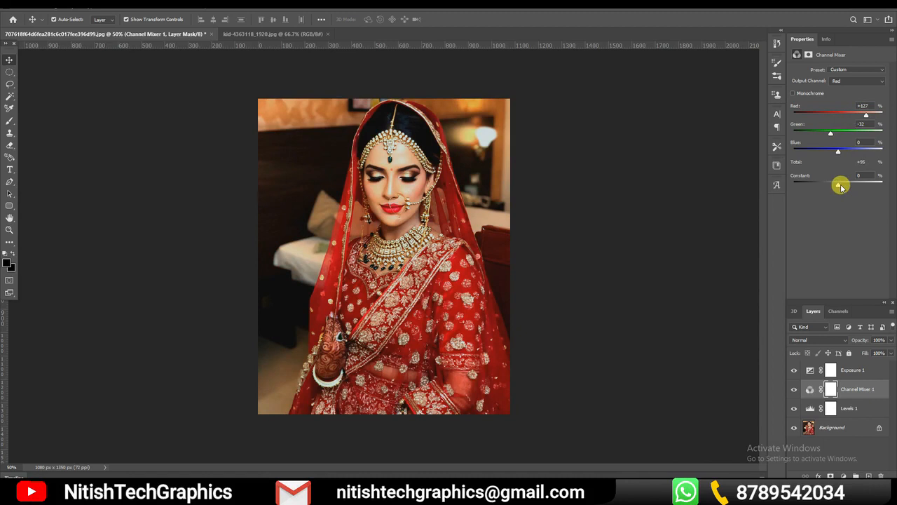
drag(839, 185, 840, 184)
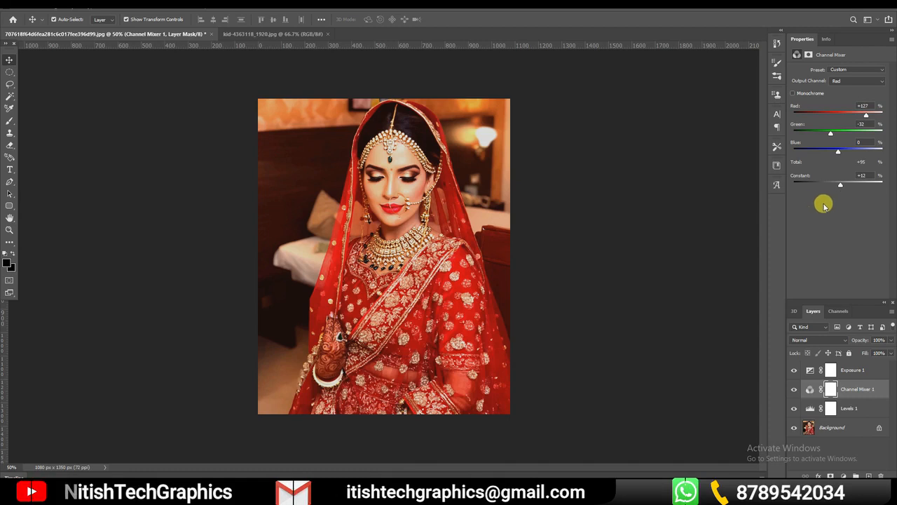
Try a Black & White adjustment layer with default settings above the Channel Mixer layer, and undo it
click(844, 475)
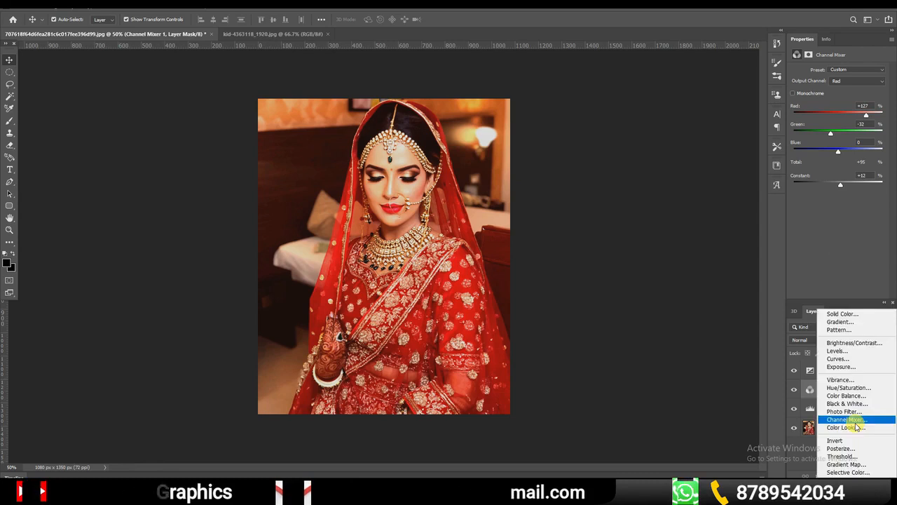
click(848, 403)
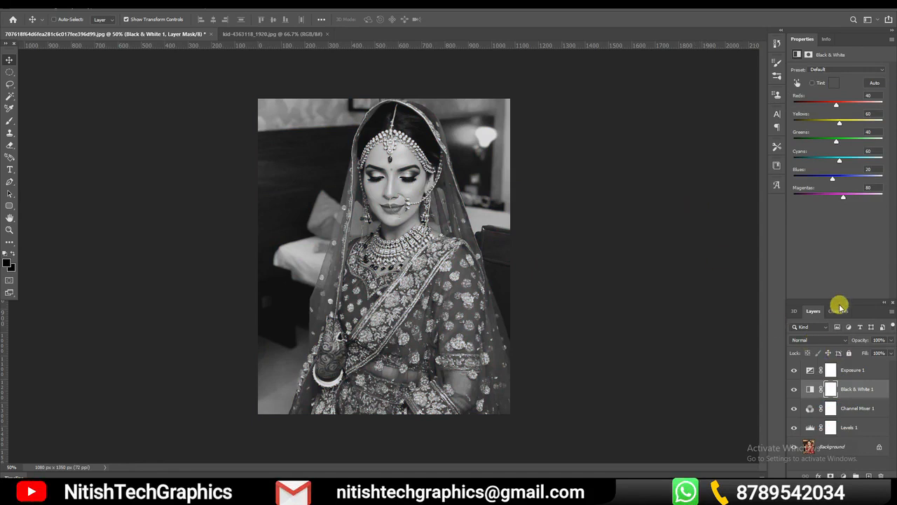
key(ctrl+z)
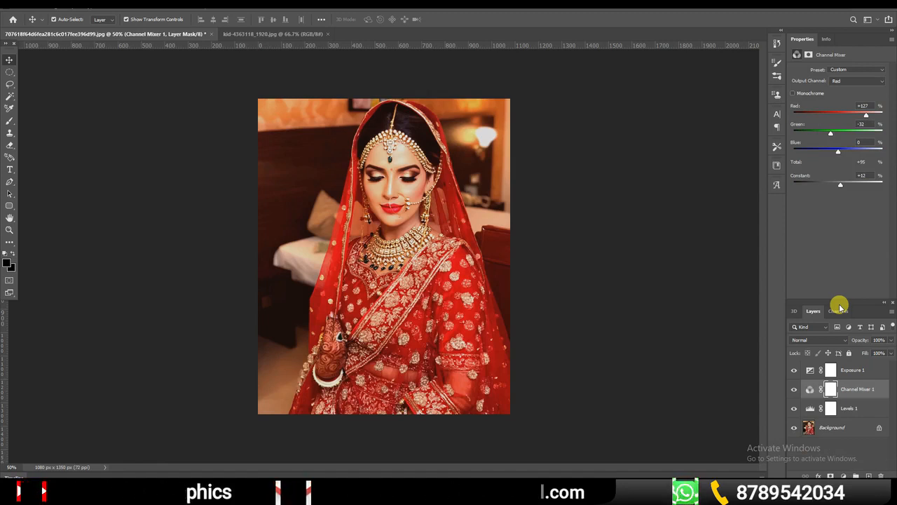
click(843, 475)
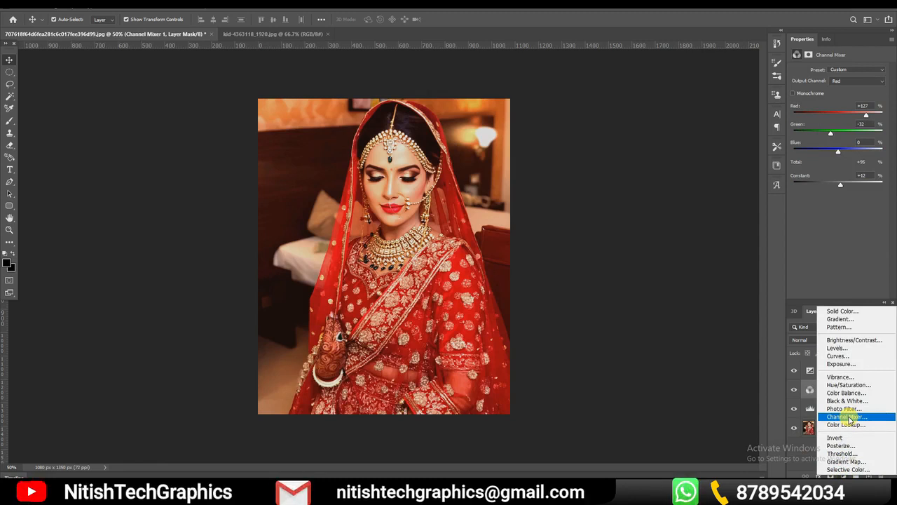
click(579, 274)
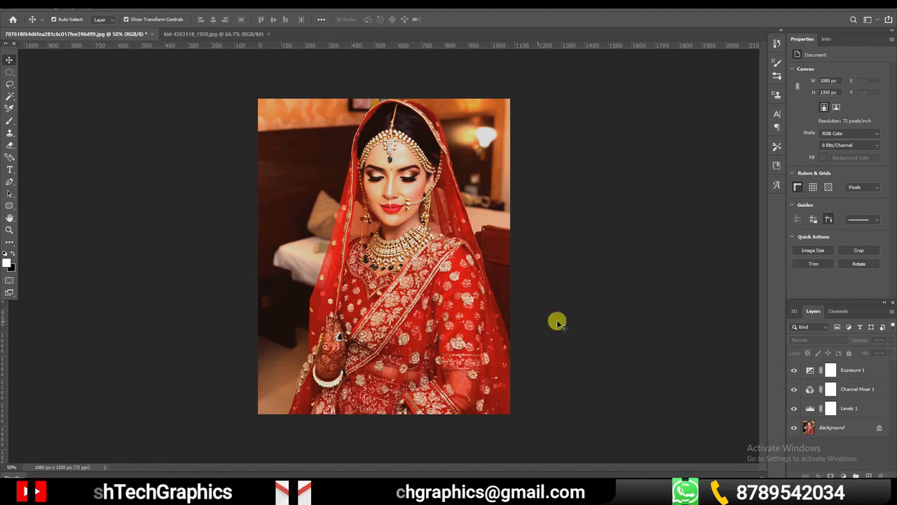
click(851, 409)
shift+click(859, 370)
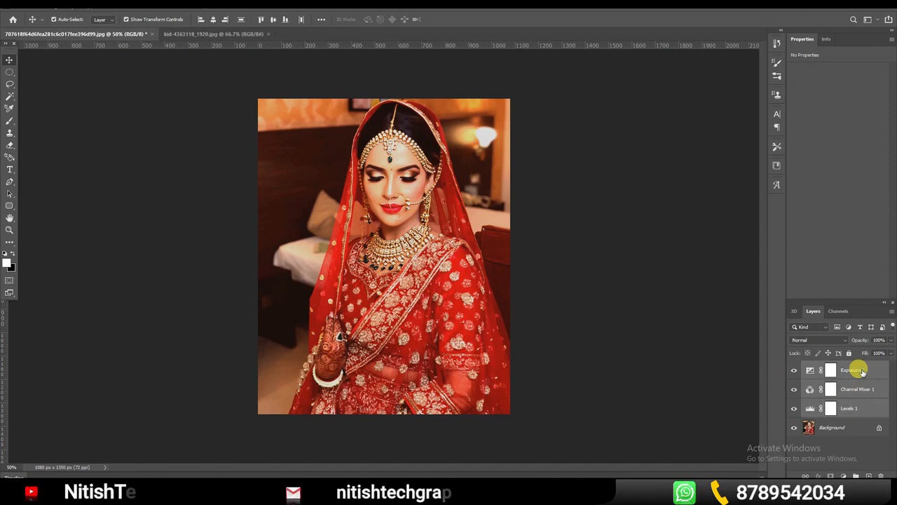
click(585, 251)
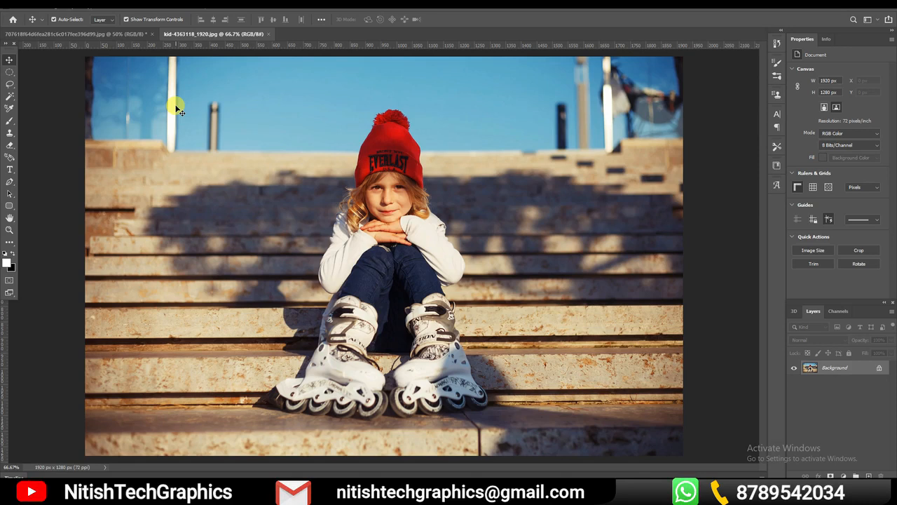
Examine the child's white sleeve at pixel level and return to the full photo
key(u)
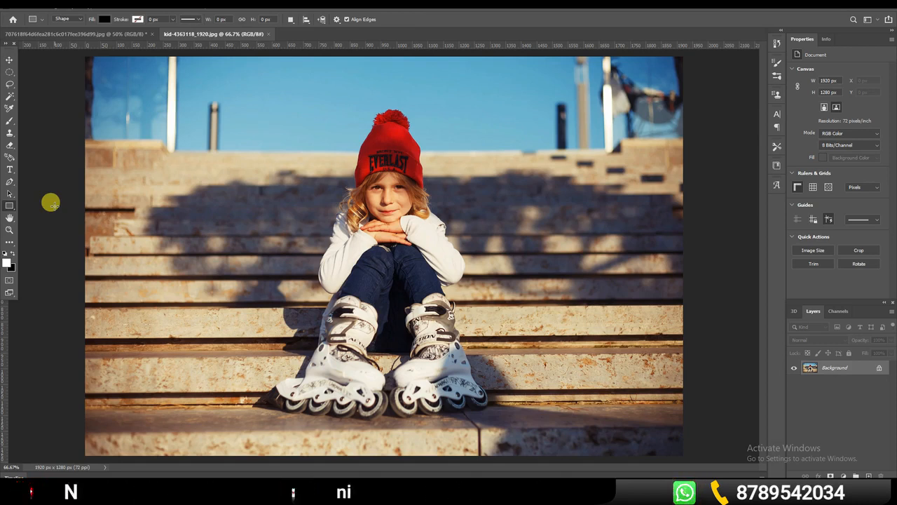
key(ctrl+space)
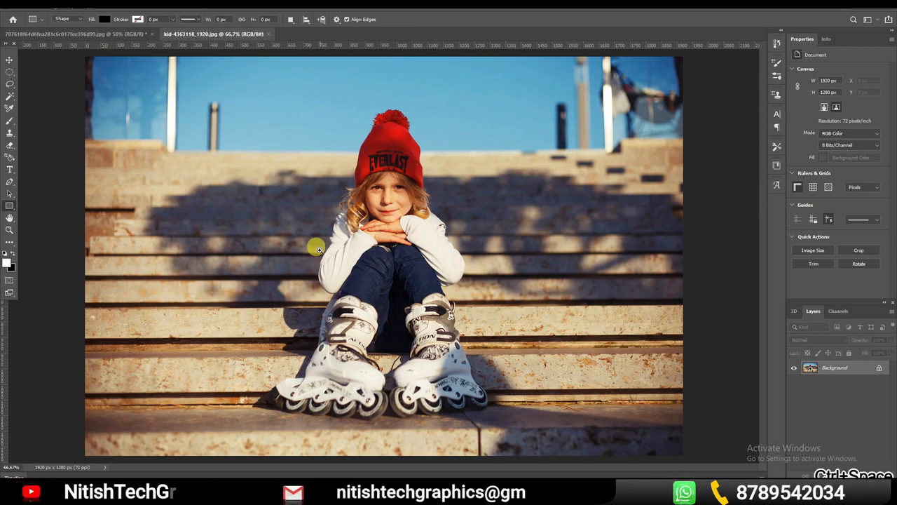
drag(315, 246, 396, 334)
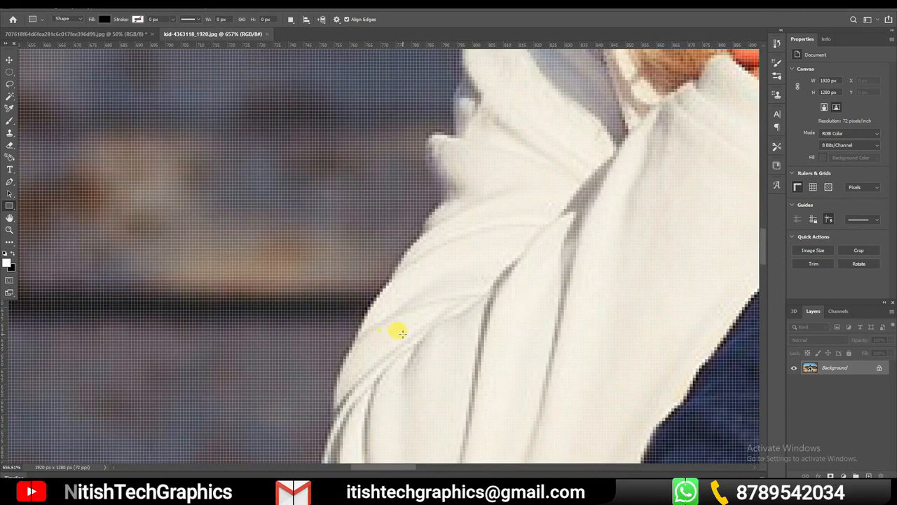
key(ctrl+space)
mouse_move(409, 328)
mouse_down()
mouse_move(398, 309)
mouse_move(381, 301)
mouse_move(424, 344)
mouse_move(414, 340)
mouse_up()
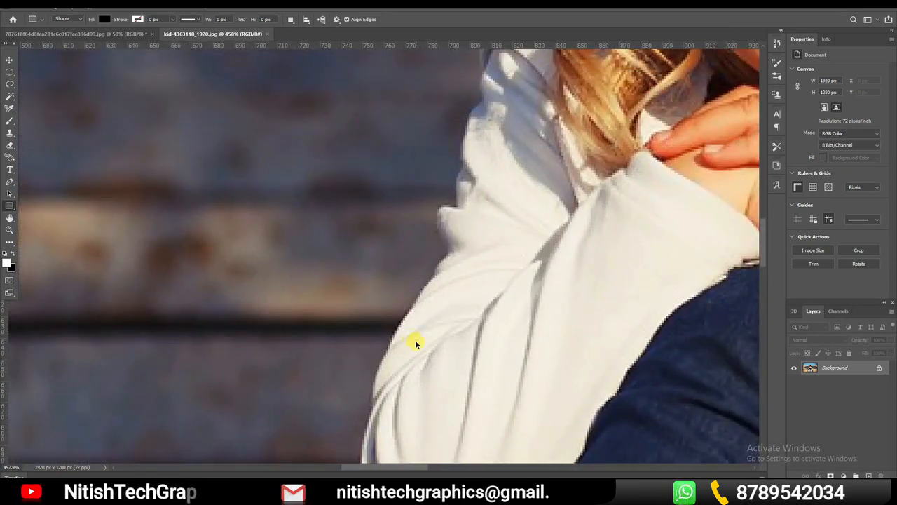
key(ctrl+minus)
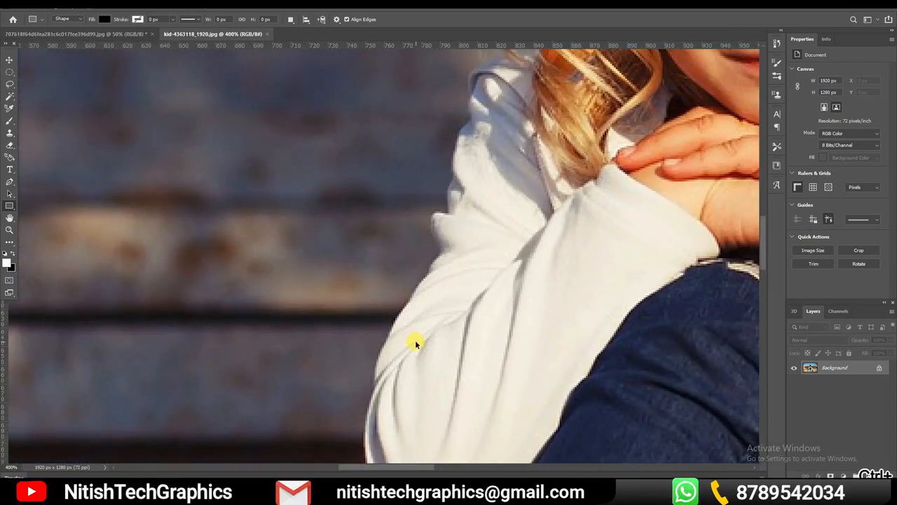
key(ctrl+0)
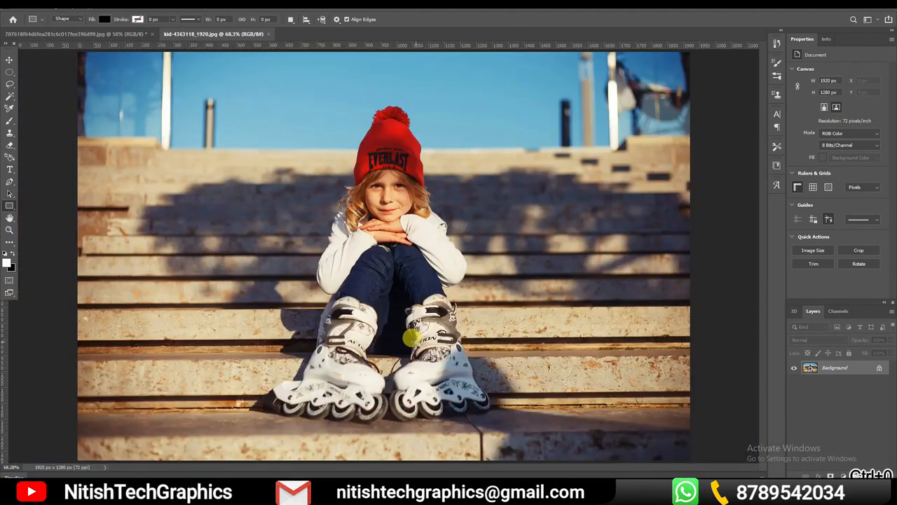
Draw a black rectangle shape about 503 × 150 px over the steps beside the child's hat
right_click(9, 206)
click(44, 206)
drag(115, 150, 272, 194)
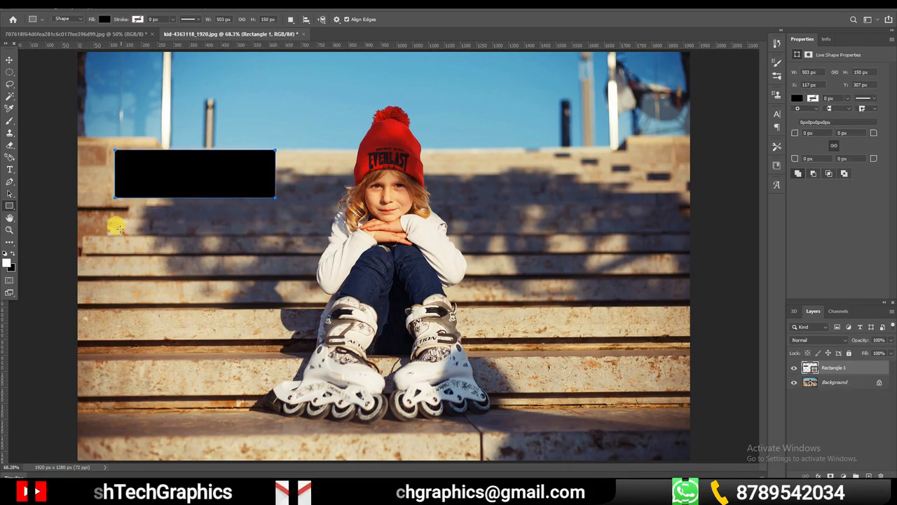
Try a black square and a rectangle about 256 × 105 px below the first shape, and undo both
drag(105, 214, 209, 319)
drag(229, 240, 306, 270)
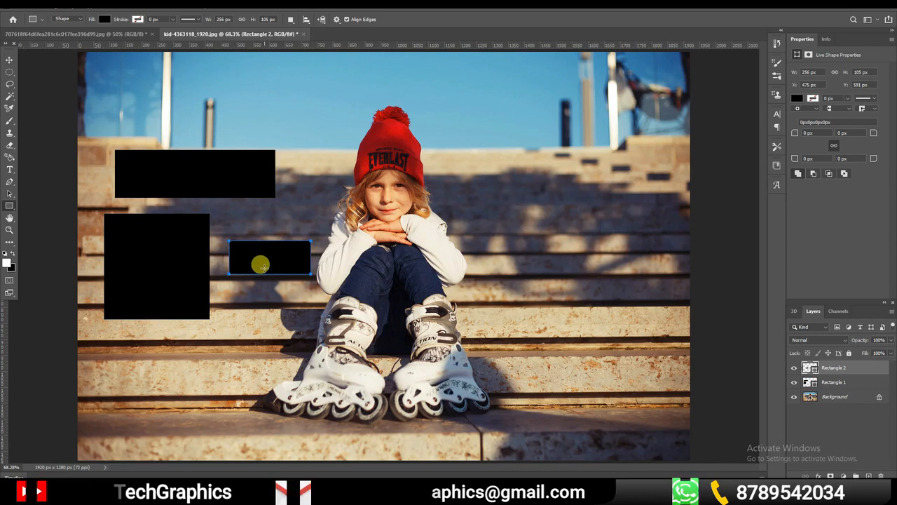
key(ctrl+z)
key(ctrl+z)
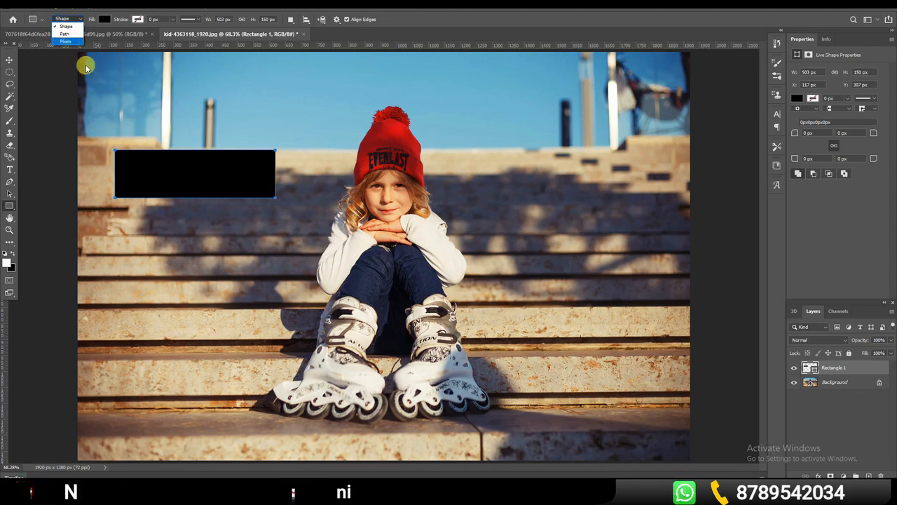
Change the Rectangle 1 fill to red from the recently used colors
click(103, 20)
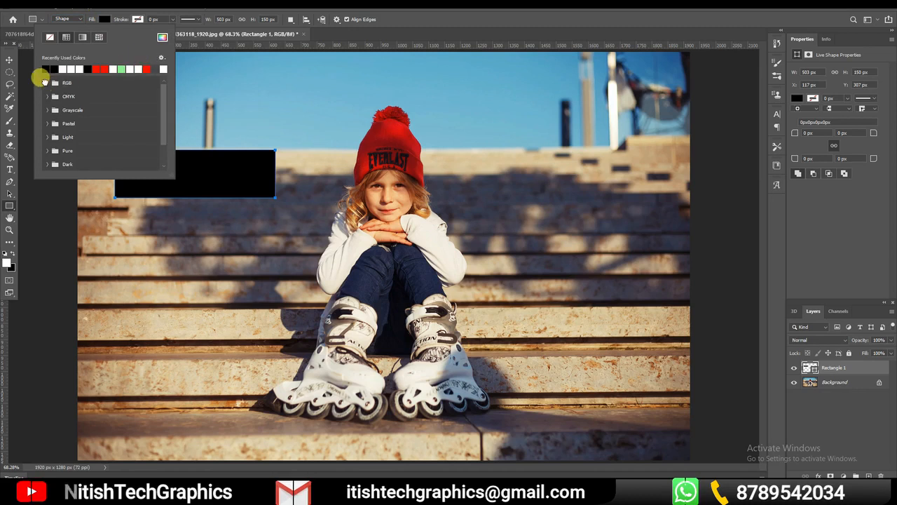
click(47, 83)
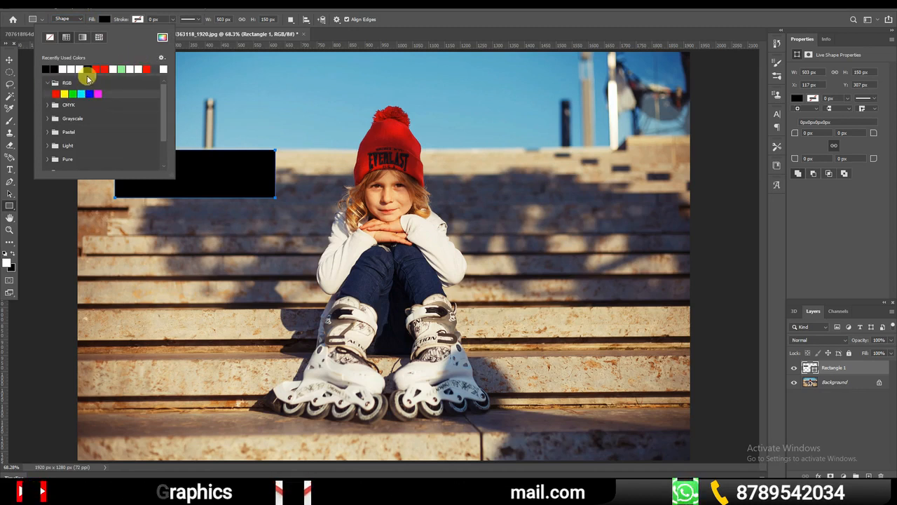
click(100, 70)
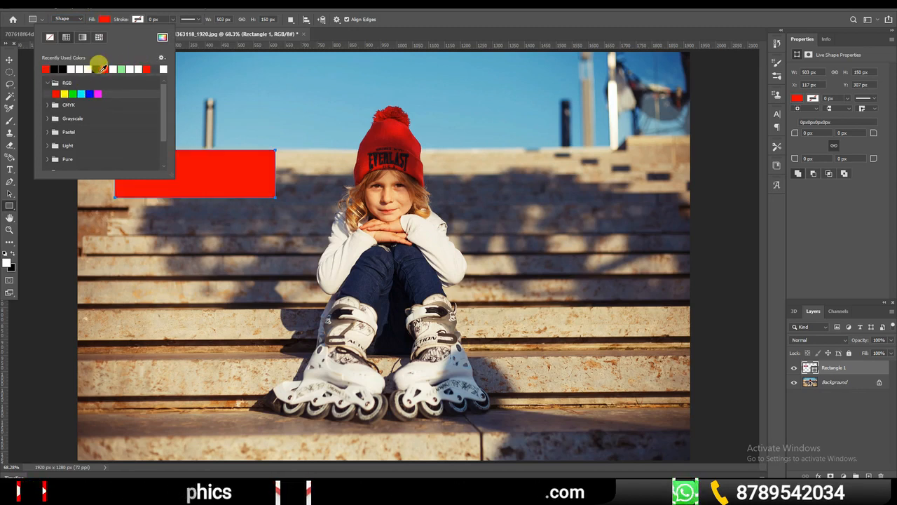
click(200, 160)
click(471, 180)
Examine the red rectangle's fill and edges at high magnification, and fit the photo back in view
drag(152, 150, 298, 232)
drag(401, 298, 301, 127)
drag(380, 290, 249, 170)
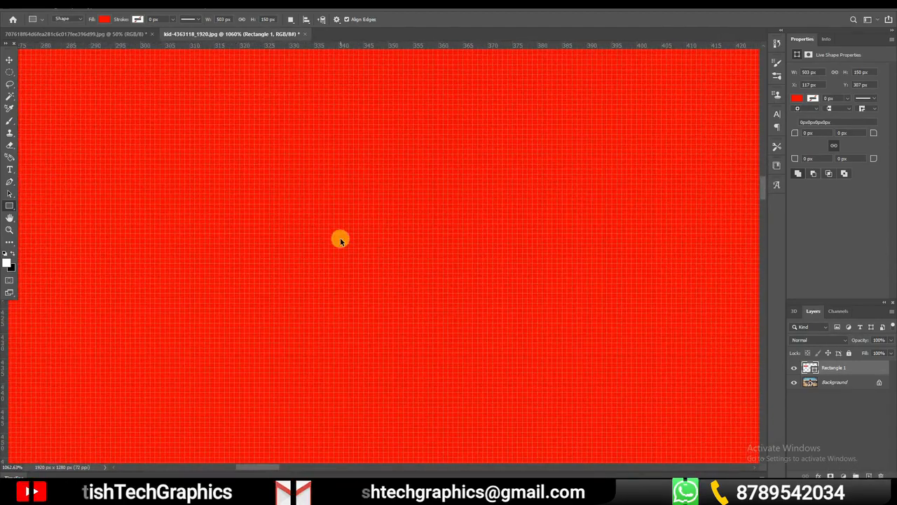
key(ctrl+minus)
key(ctrl+minus)
key(ctrl+minus)
key(ctrl+minus)
key(ctrl+minus)
key(ctrl+minus)
key(ctrl+minus)
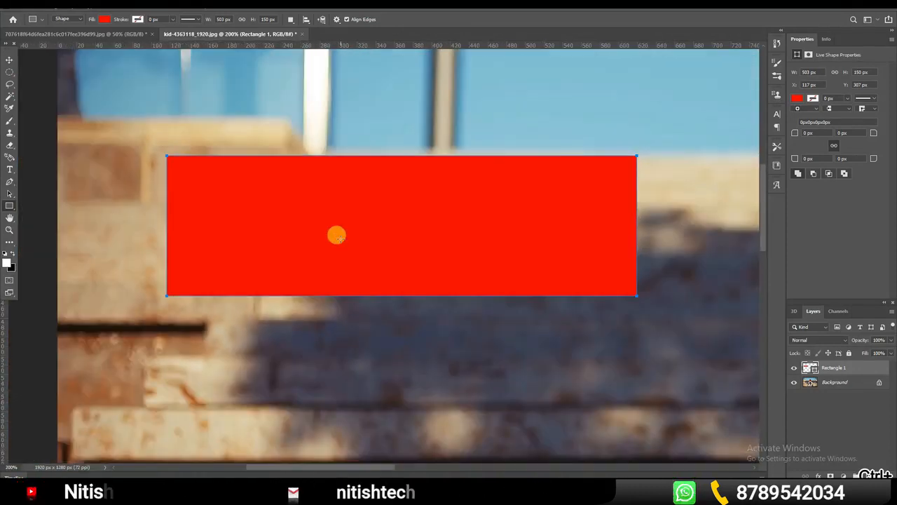
key(ctrl+0)
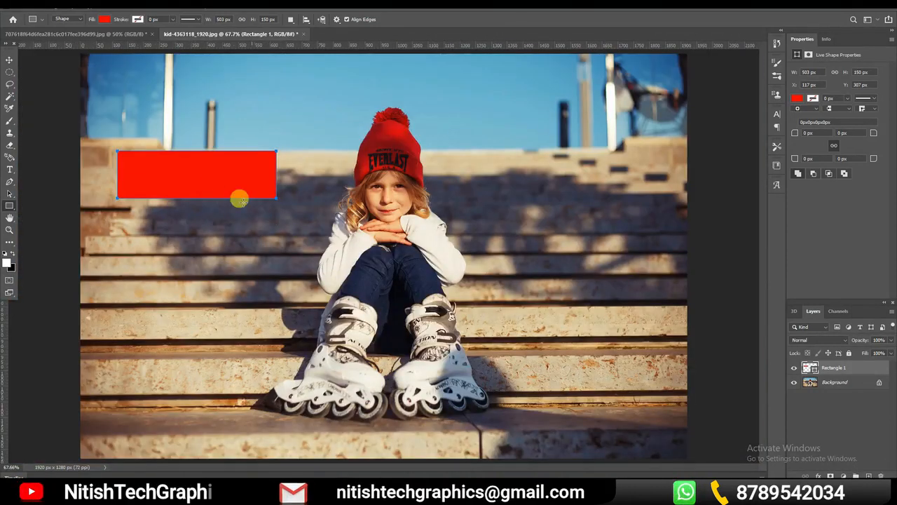
Browse the RGB and CMYK swatches and switch the Rectangle 1 fill to a linear black-to-white gradient
click(104, 18)
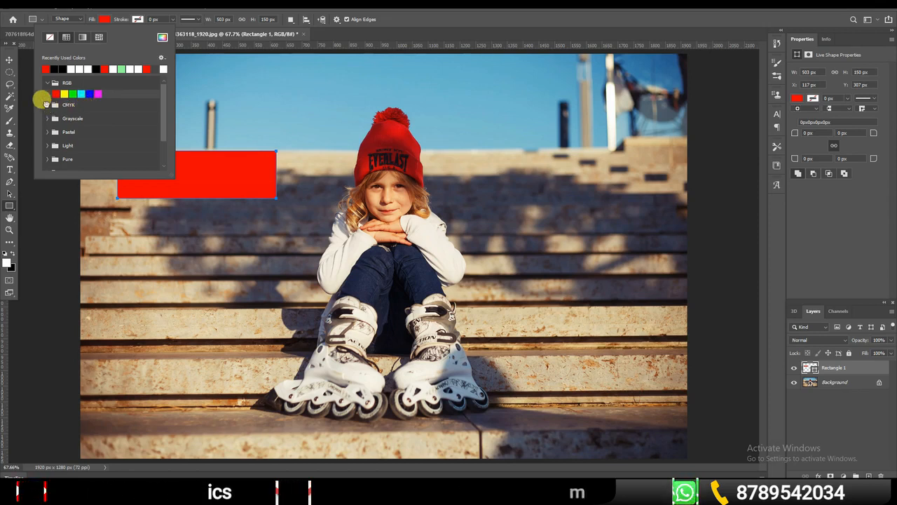
click(48, 104)
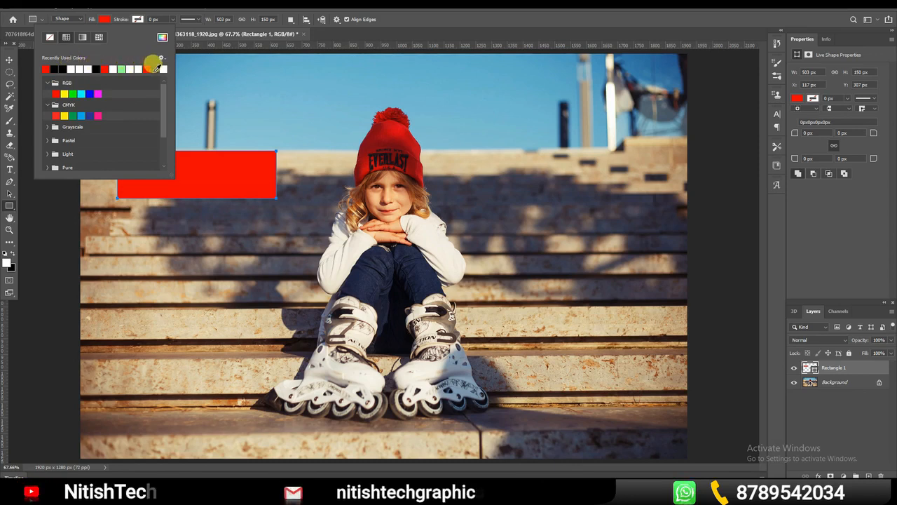
scroll(98, 109, down, 1)
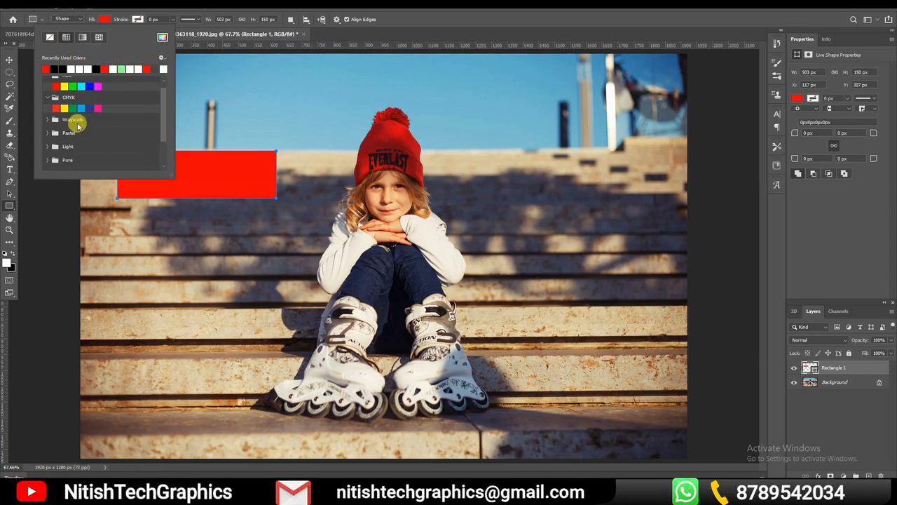
scroll(82, 123, up, 1)
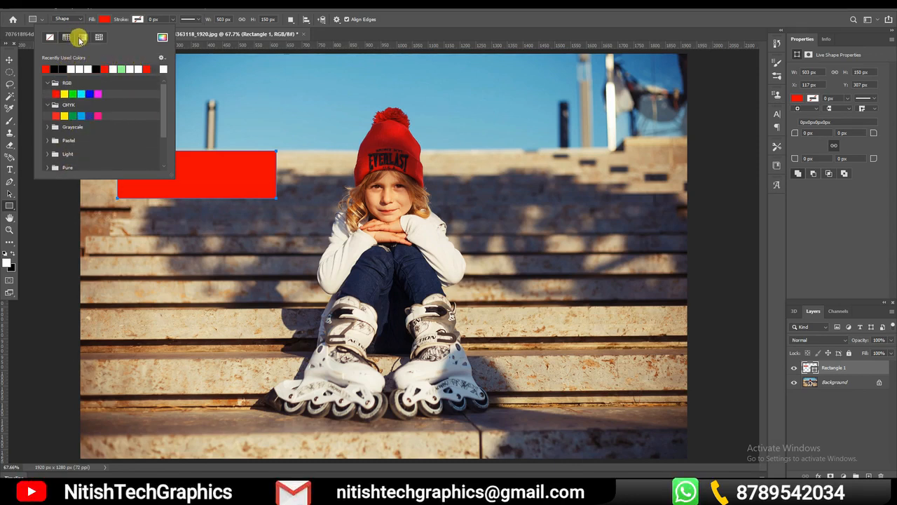
click(82, 37)
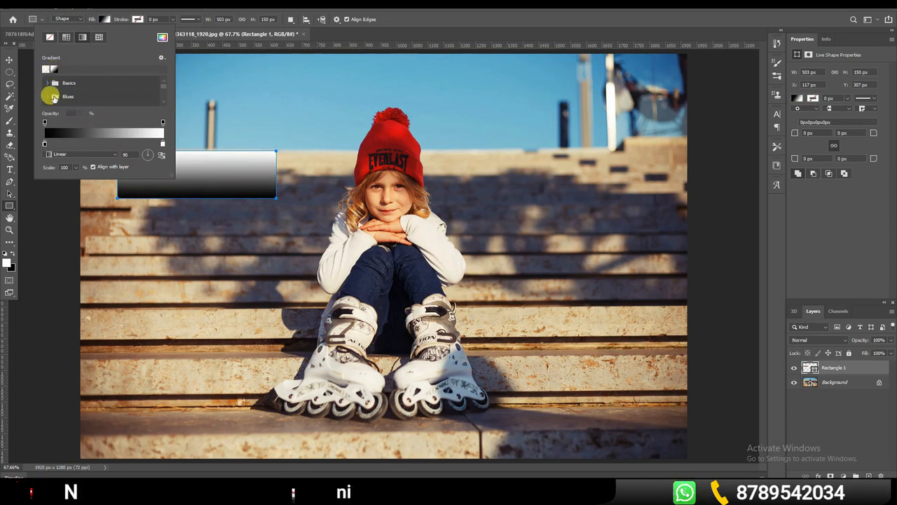
Apply a light-to-blue gradient preset from the Blues group to Rectangle 1
click(46, 84)
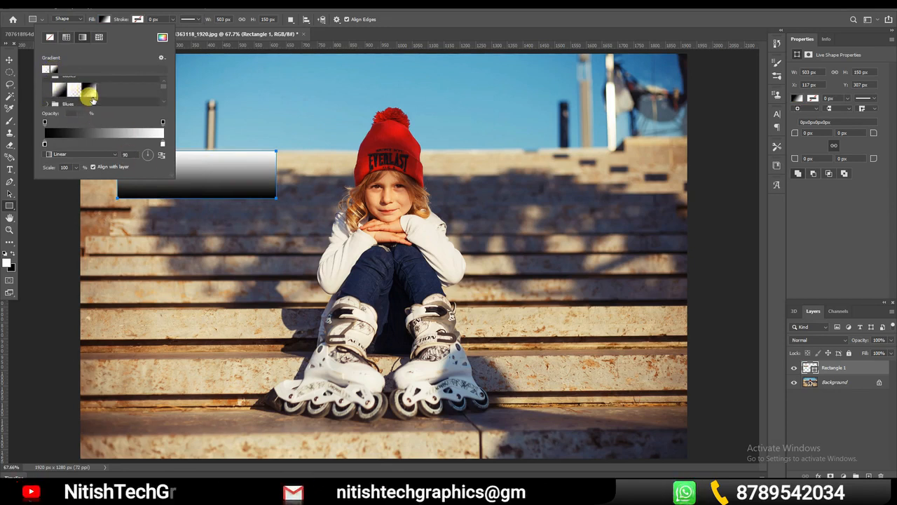
scroll(82, 103, down, 1)
click(47, 98)
scroll(118, 103, down, 4)
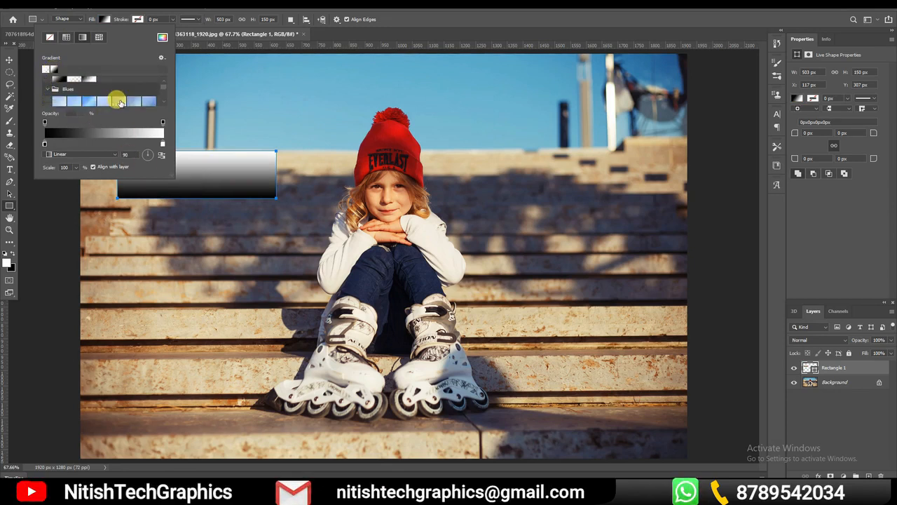
click(104, 94)
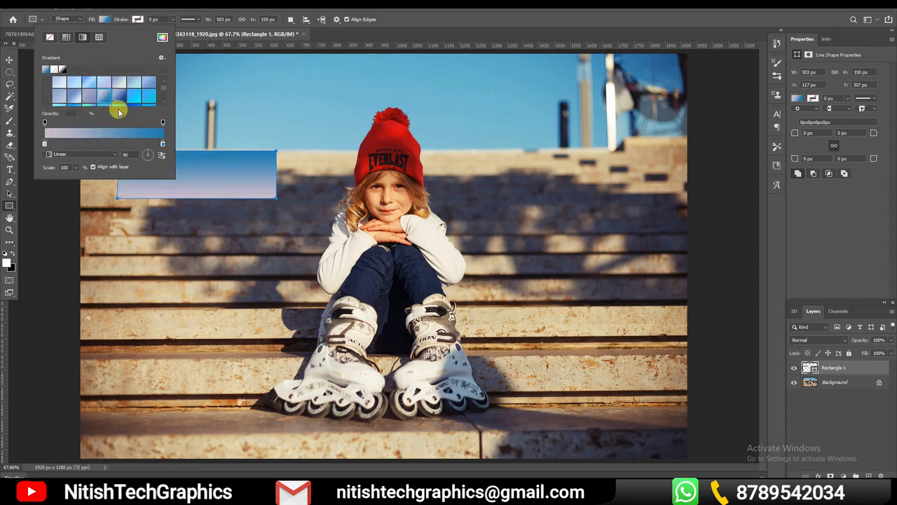
Compare several presets in the Purples group and fill Rectangle 1 with the pink-to-purple Purple_20 gradient
scroll(106, 94, down, 3)
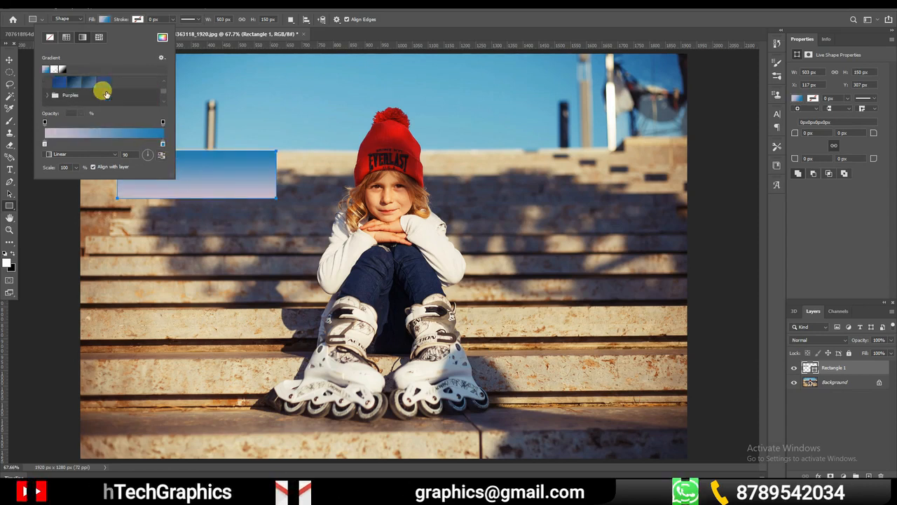
click(47, 94)
scroll(105, 99, down, 1)
scroll(105, 97, down, 3)
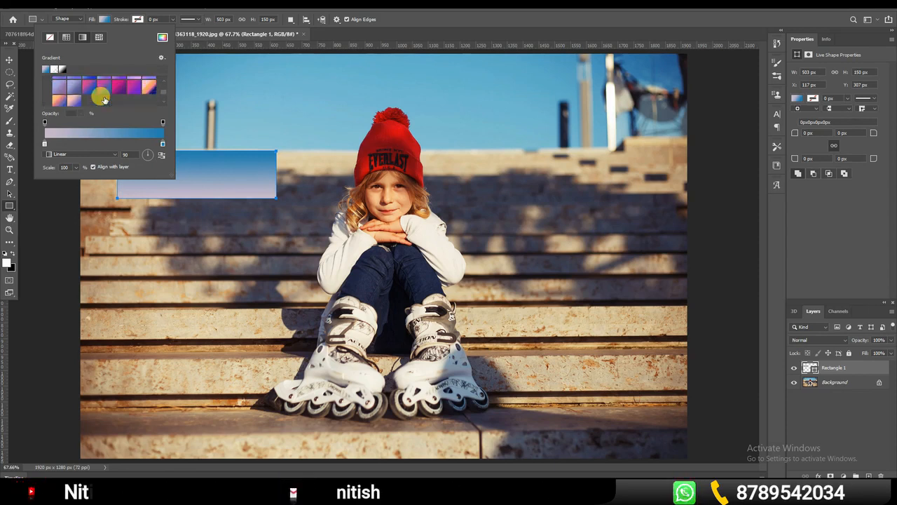
click(135, 97)
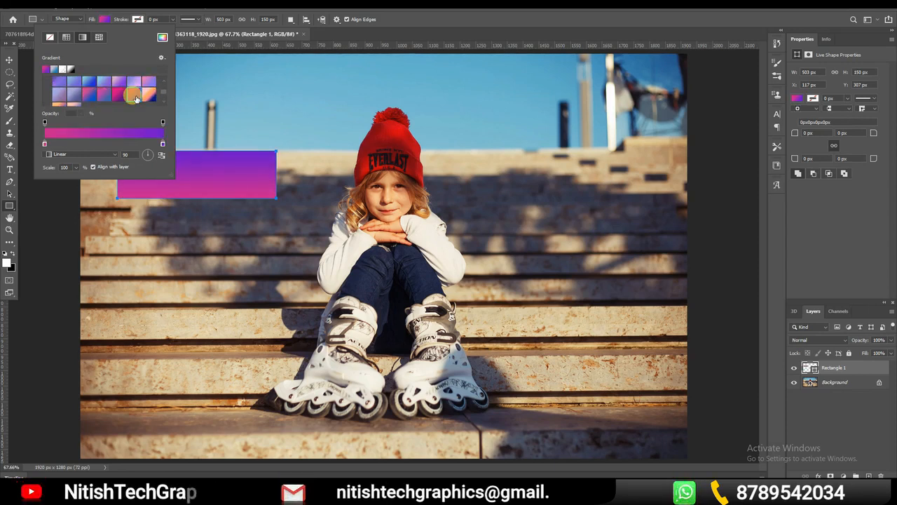
click(120, 96)
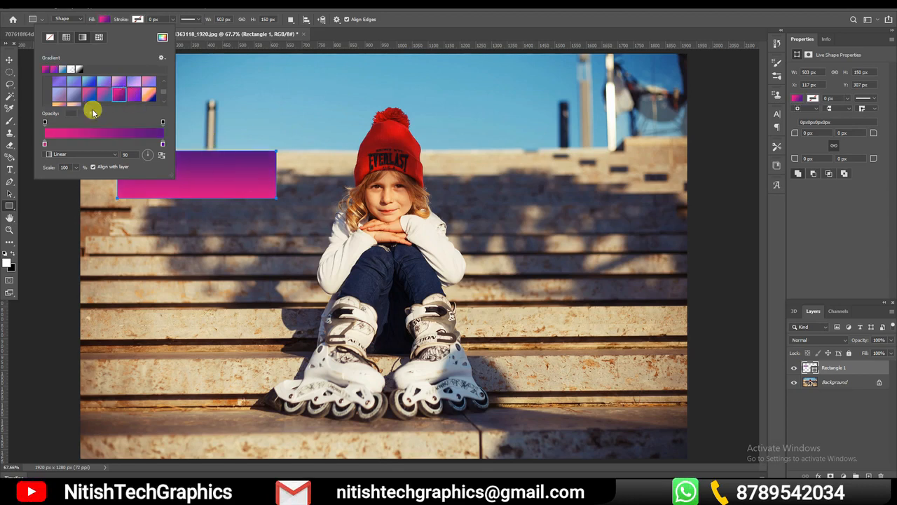
click(103, 96)
click(142, 93)
click(133, 93)
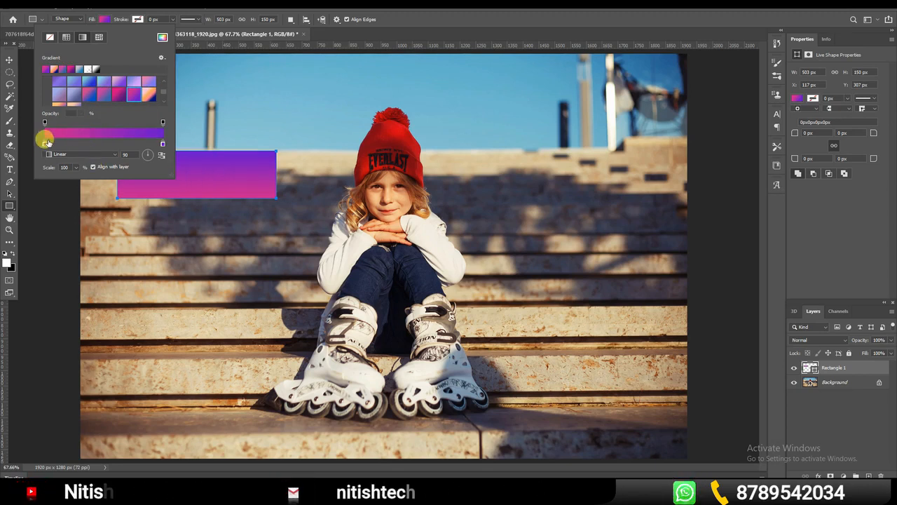
Open the gradient for editing and move its pink stop to 39% and its purple stop to 90%
click(100, 137)
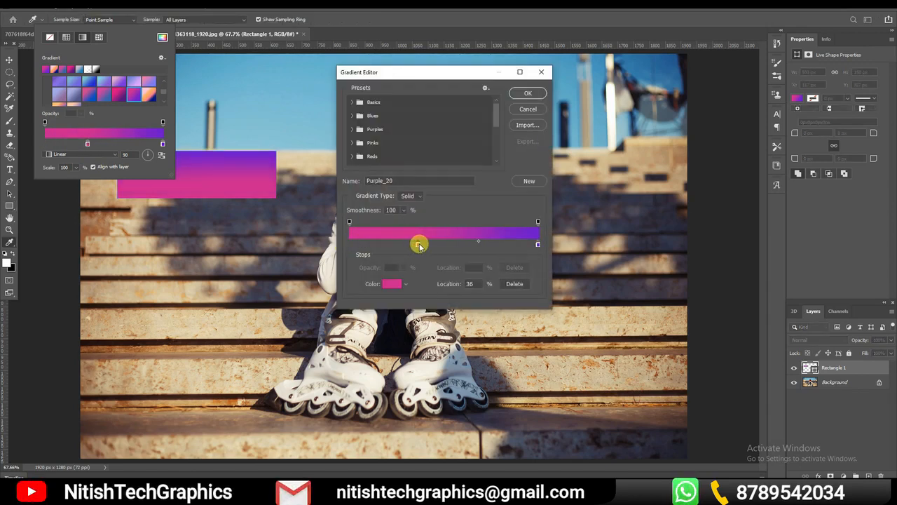
click(423, 246)
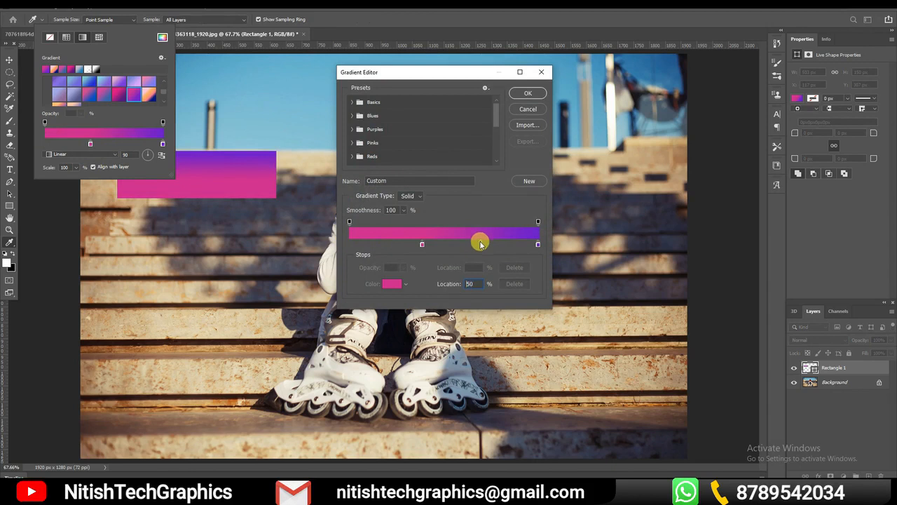
mouse_move(515, 242)
mouse_down()
mouse_move(535, 245)
mouse_move(519, 246)
mouse_up()
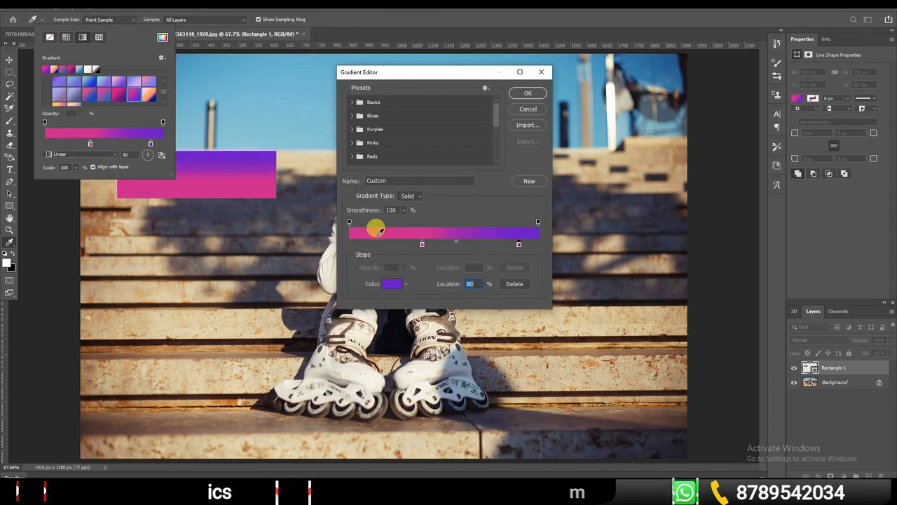
Add color stops at 12% and 5% to the gradient, and make the 5% stop white
click(379, 231)
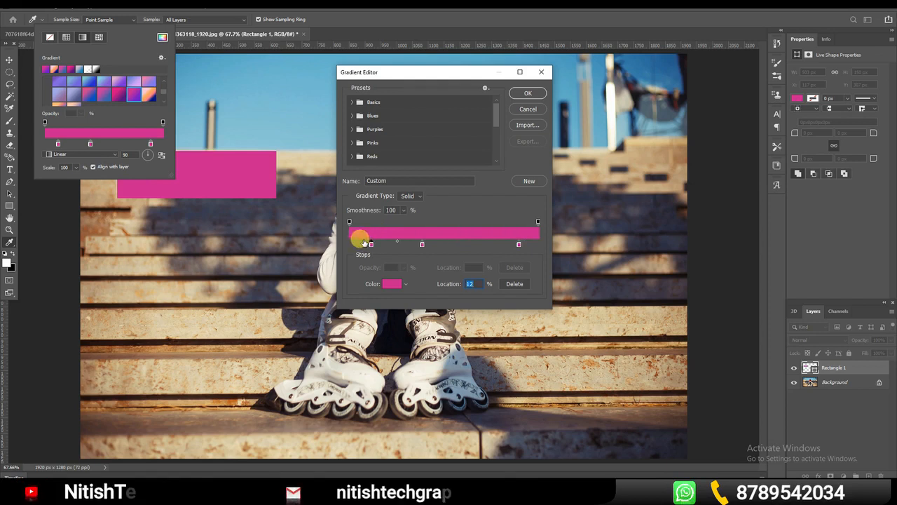
click(359, 245)
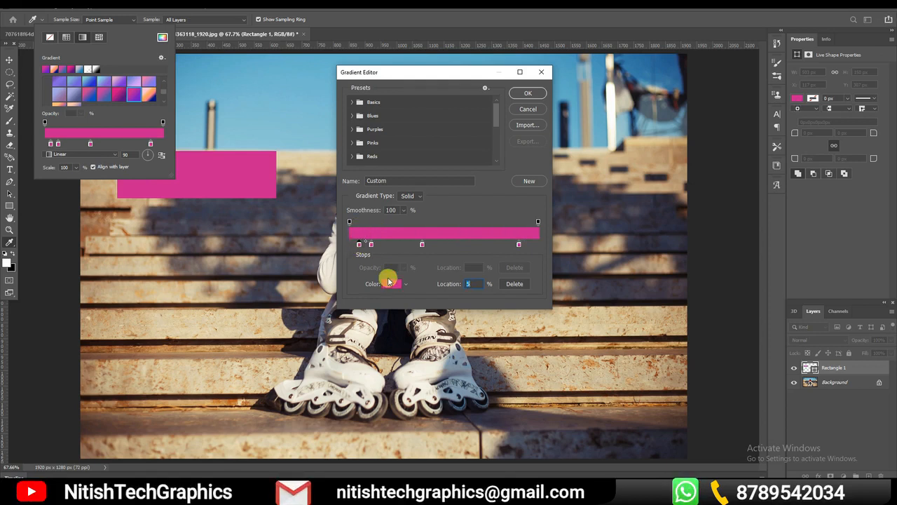
click(389, 283)
drag(527, 150, 426, 100)
click(646, 93)
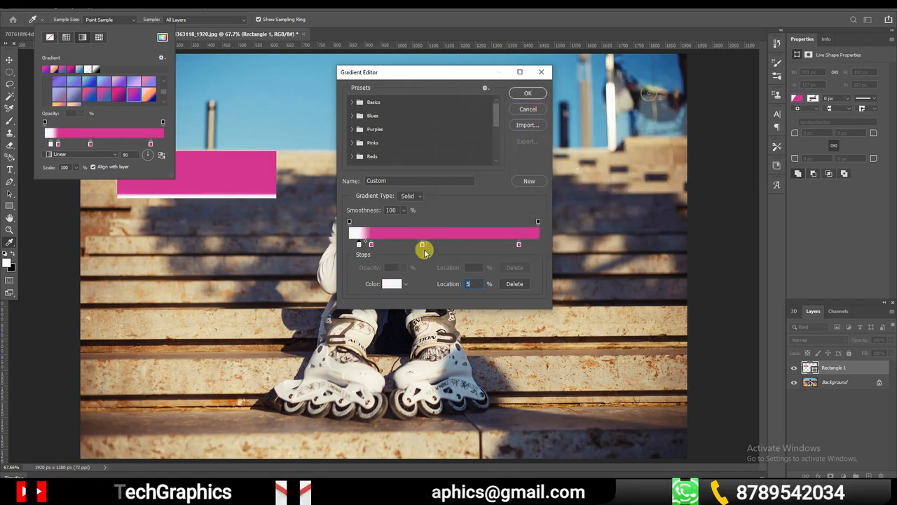
Recolor the gradient's 39% stop to green #9bc820 and its 90% stop to dark brown #3c1102
click(421, 245)
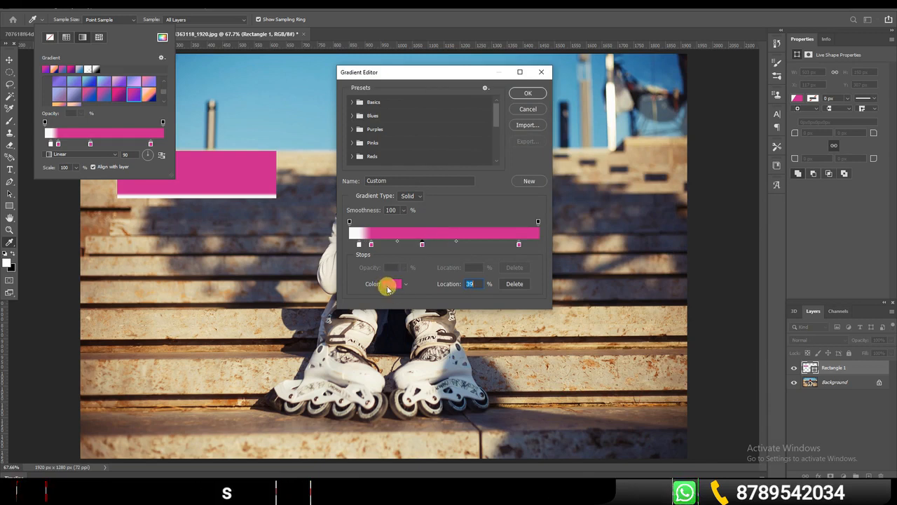
click(390, 283)
drag(566, 182, 564, 188)
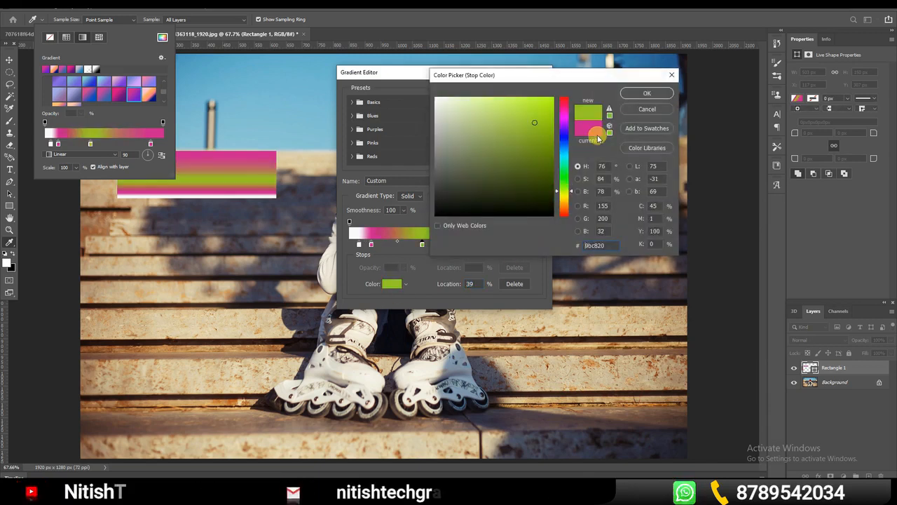
click(646, 93)
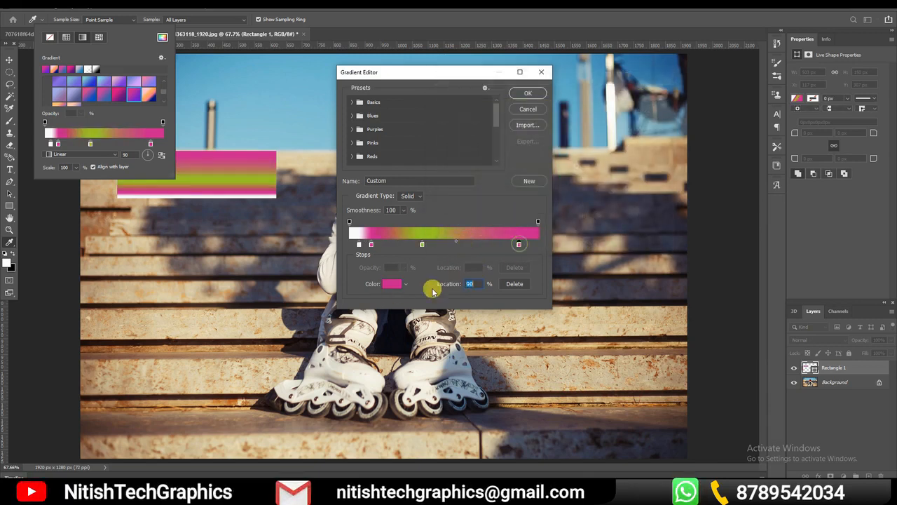
click(392, 284)
drag(526, 216, 549, 185)
click(409, 210)
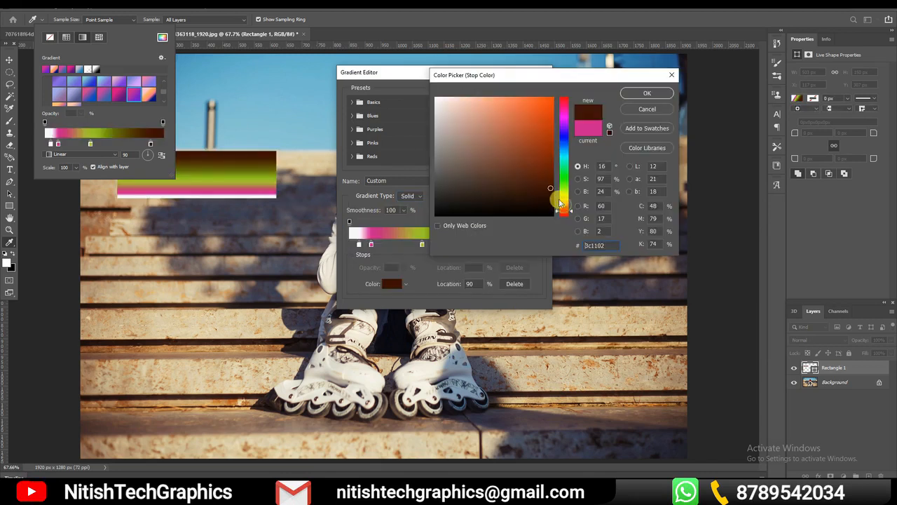
click(645, 94)
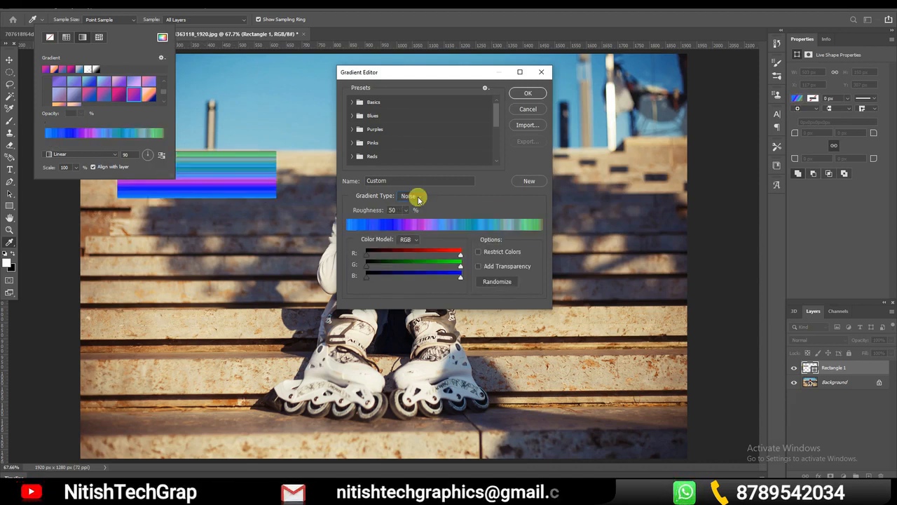
Preview the Noise gradient type, switch back to Solid and close the gradient editor
click(413, 197)
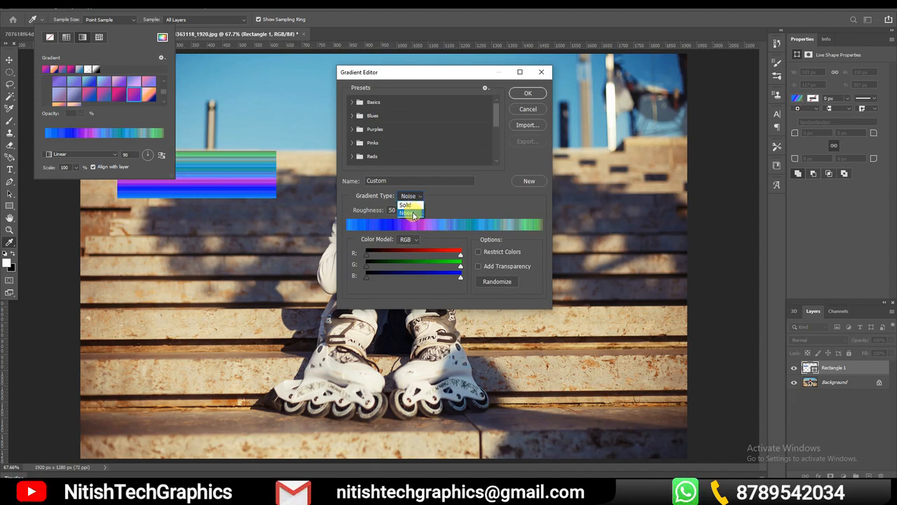
click(412, 206)
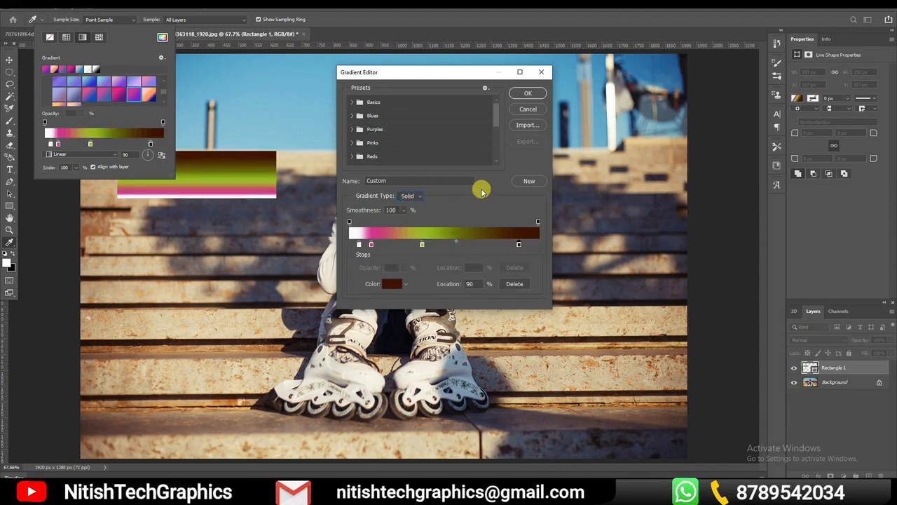
click(535, 112)
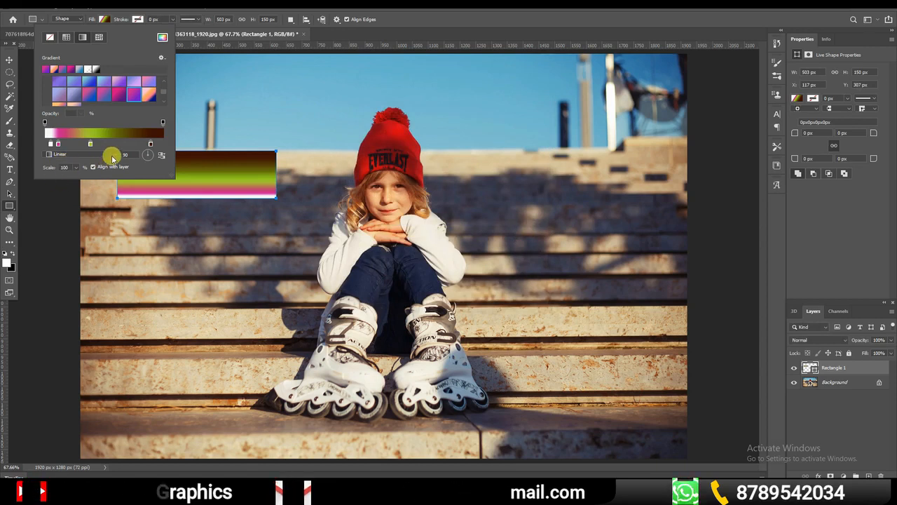
Try the Radial style on Rectangle 1's gradient and apply the Diamond style with a pink-to-purple Purples preset
click(52, 154)
click(72, 169)
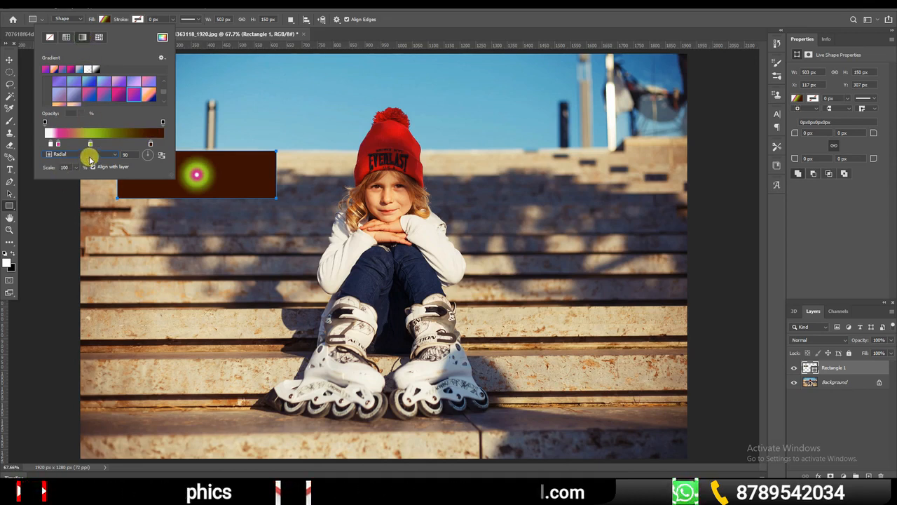
click(89, 155)
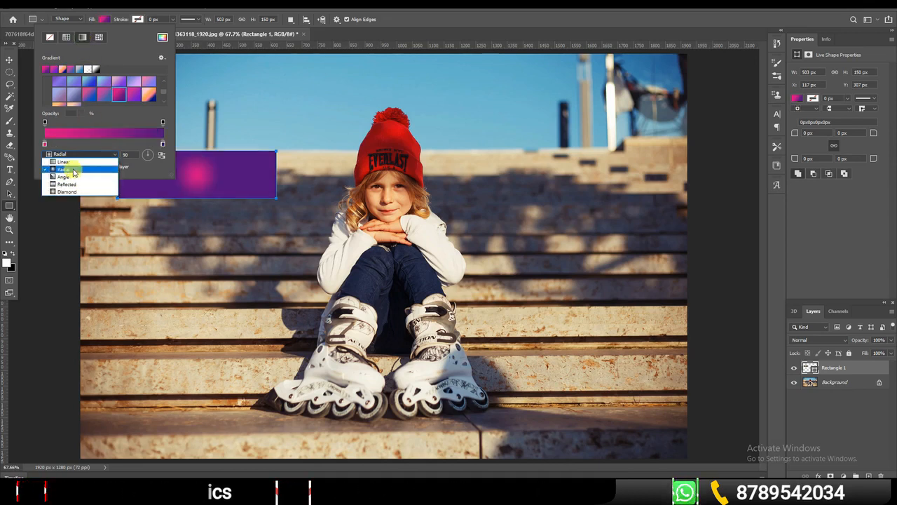
click(75, 169)
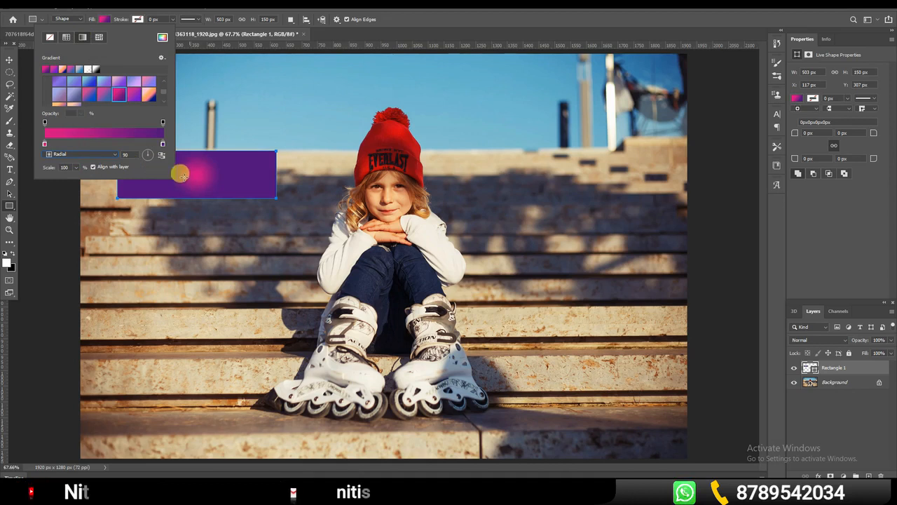
click(114, 154)
click(67, 191)
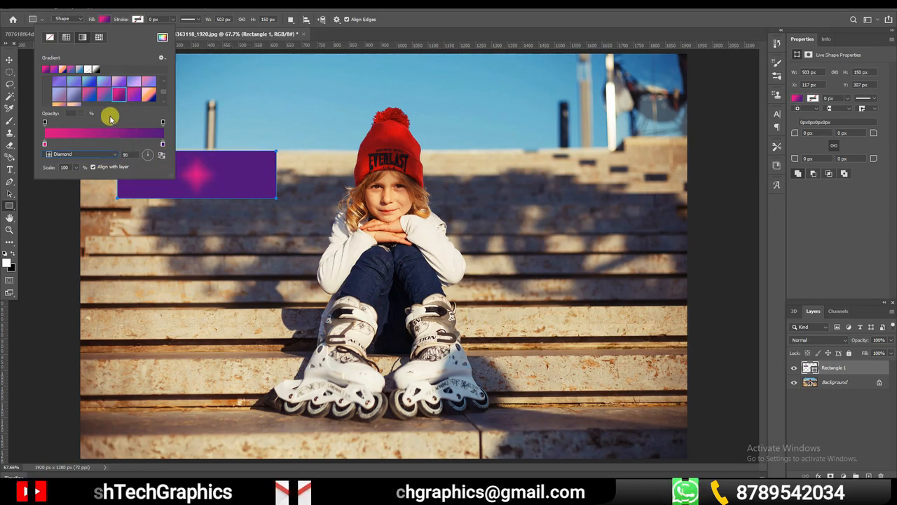
Browse the Grays, Cloud and Iridescent gradient presets and add pink color stops to Rectangle 1's Diamond gradient
scroll(105, 95, down, 3)
scroll(112, 105, down, 3)
click(48, 85)
scroll(123, 100, down, 2)
scroll(119, 97, down, 2)
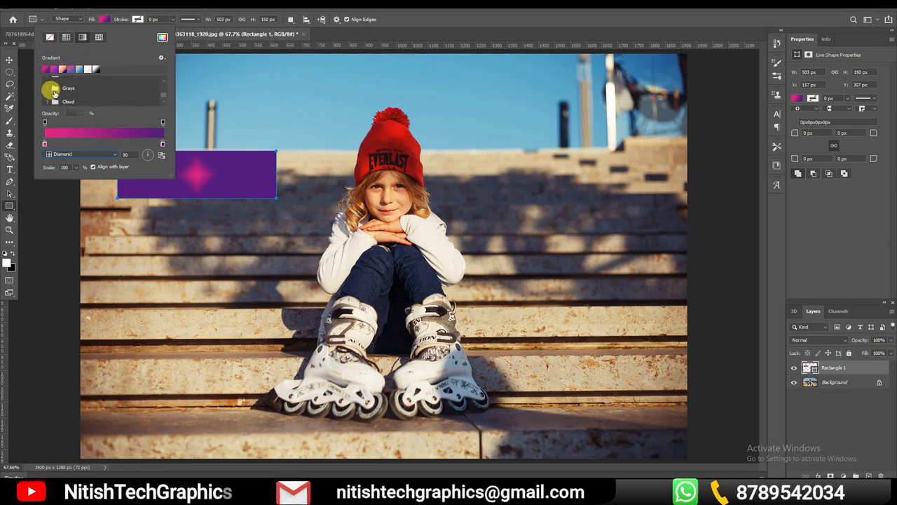
click(44, 85)
scroll(138, 98, down, 1)
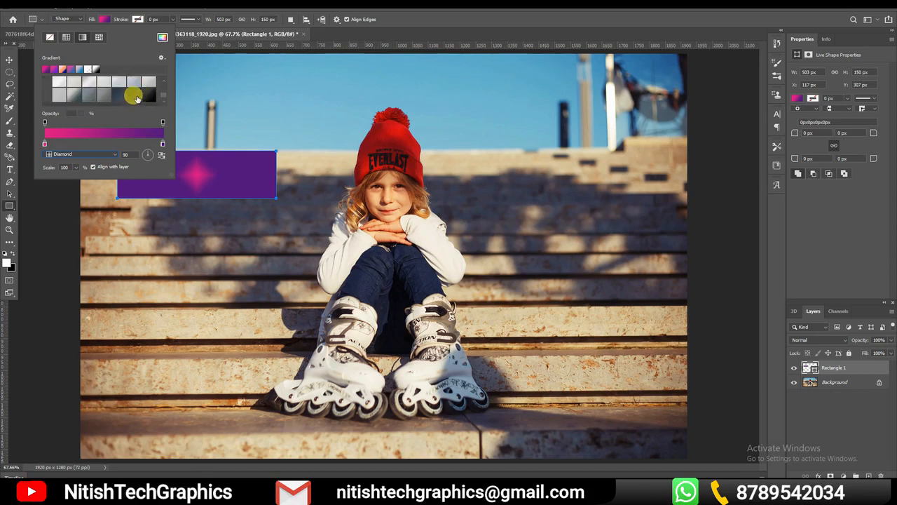
scroll(136, 98, down, 2)
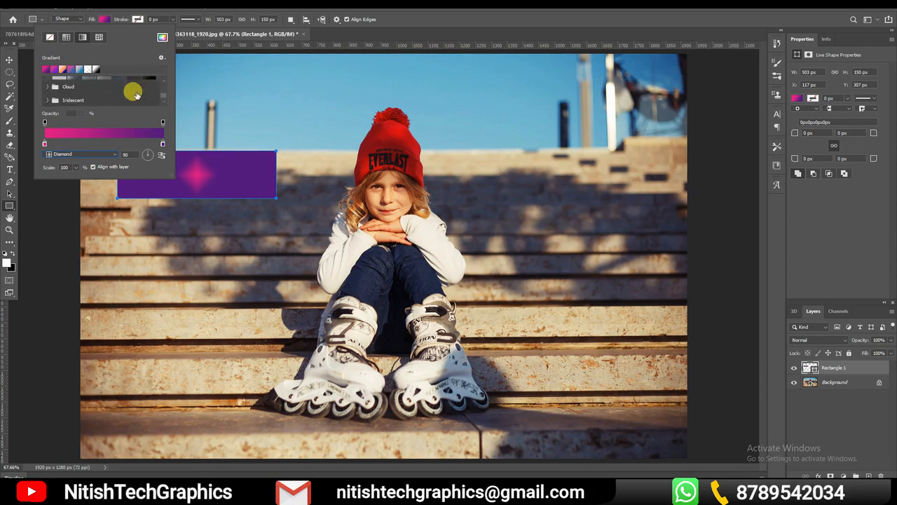
click(115, 143)
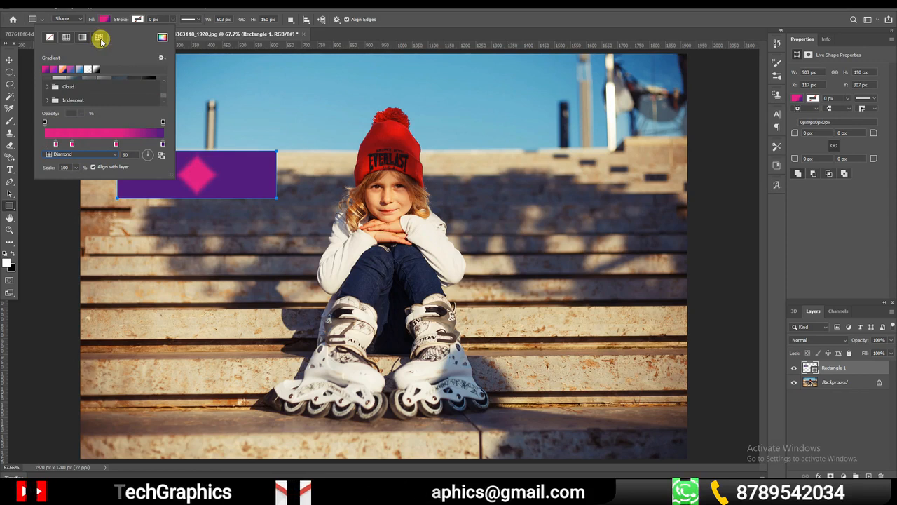
Switch Rectangle 1 to a pattern fill and compare the Trees patterns, ending with the green conifer forest
click(99, 38)
click(47, 82)
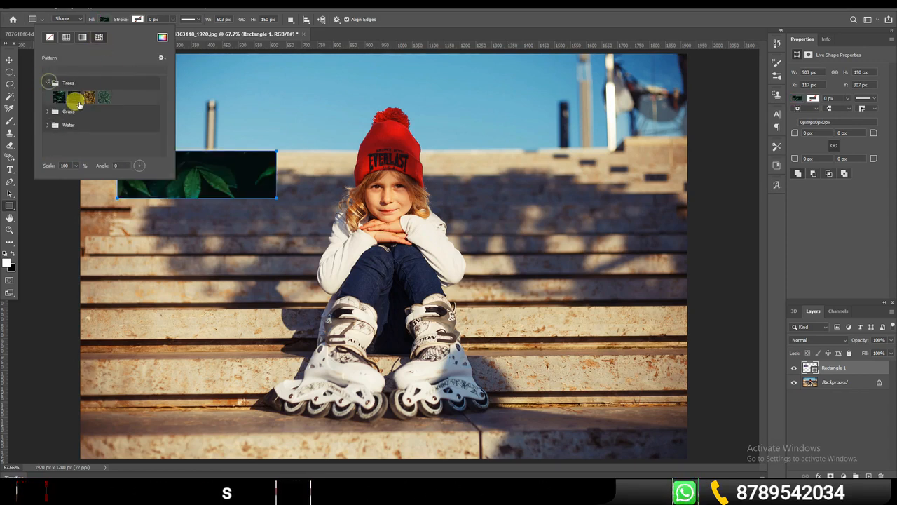
click(90, 97)
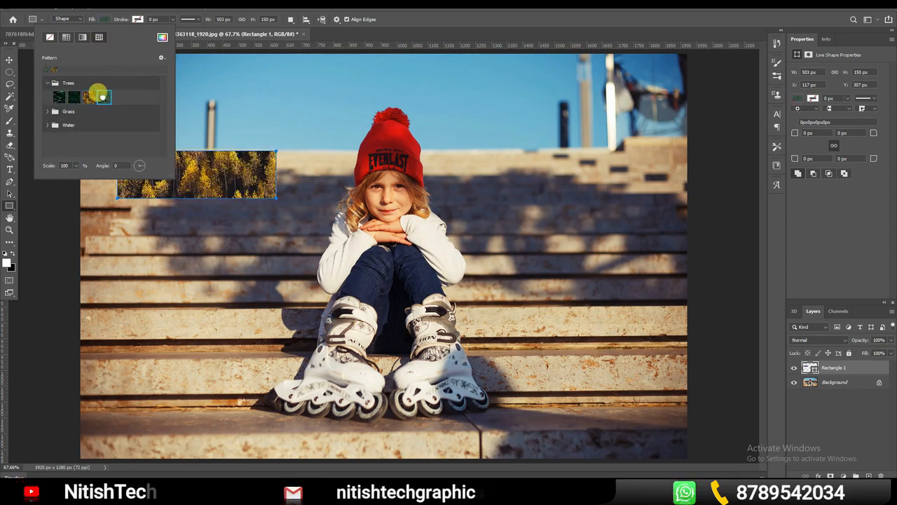
click(104, 97)
Try the yellow-leaf Grass pattern and two Water patterns on Rectangle 1, ending with the blue pool-tile pattern
click(47, 111)
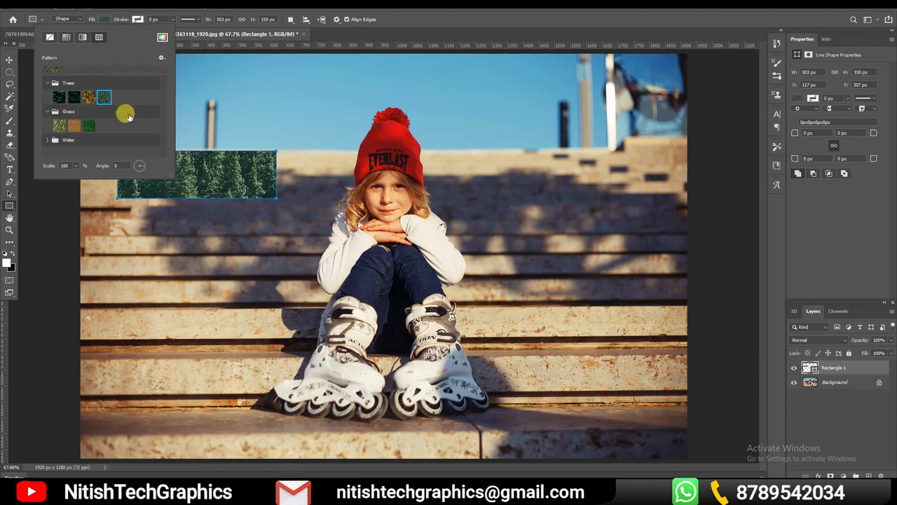
click(59, 125)
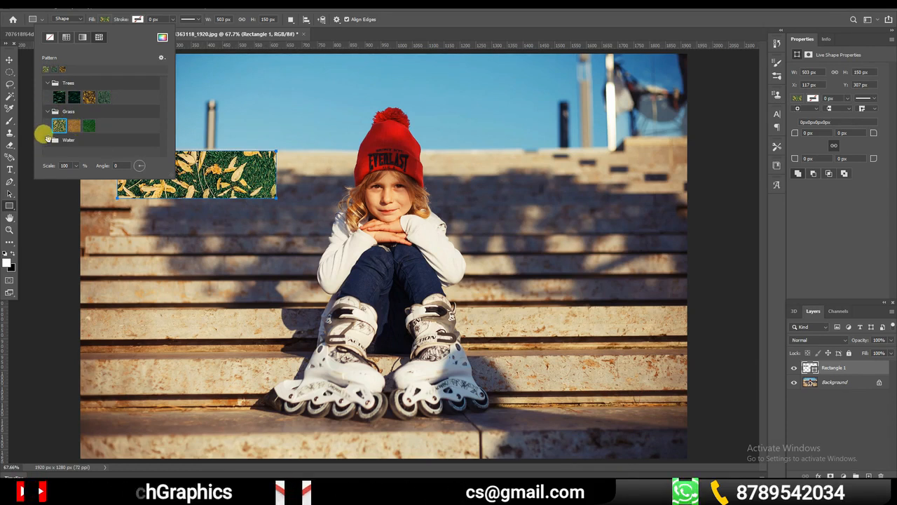
click(47, 139)
click(88, 149)
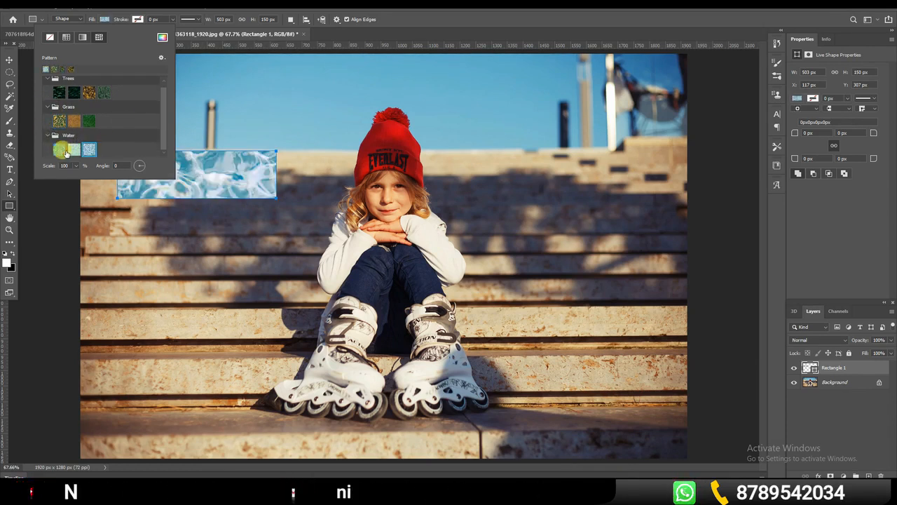
click(59, 149)
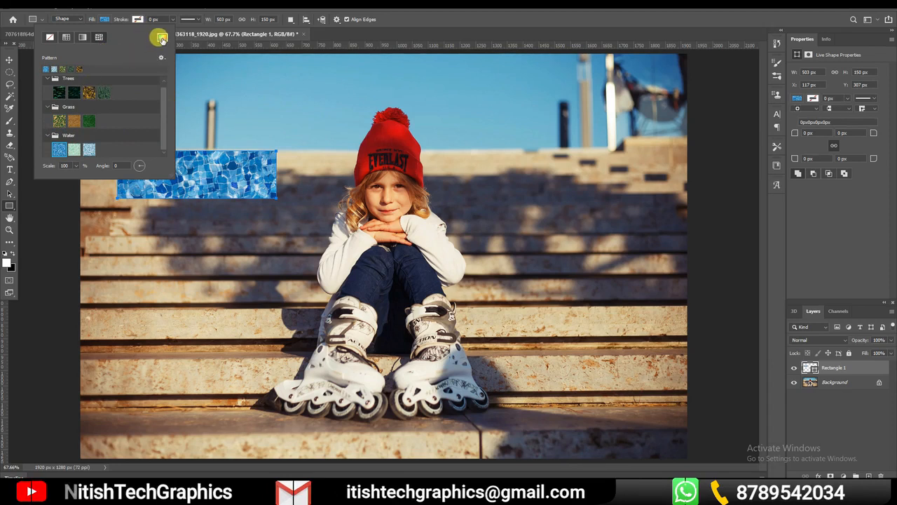
Fill Rectangle 1 with the solid beige #ddccb0 sampled from the photo's stone steps, without creating another rectangle
click(162, 39)
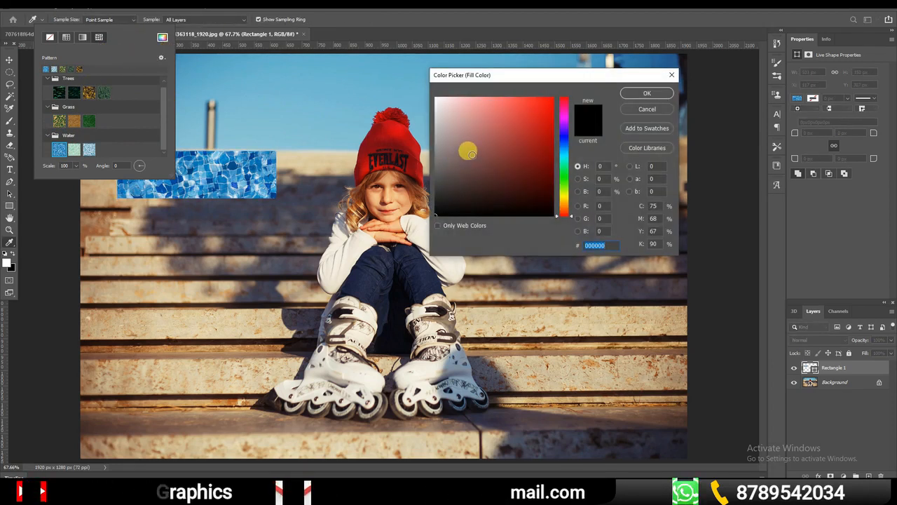
drag(548, 131, 561, 98)
click(563, 138)
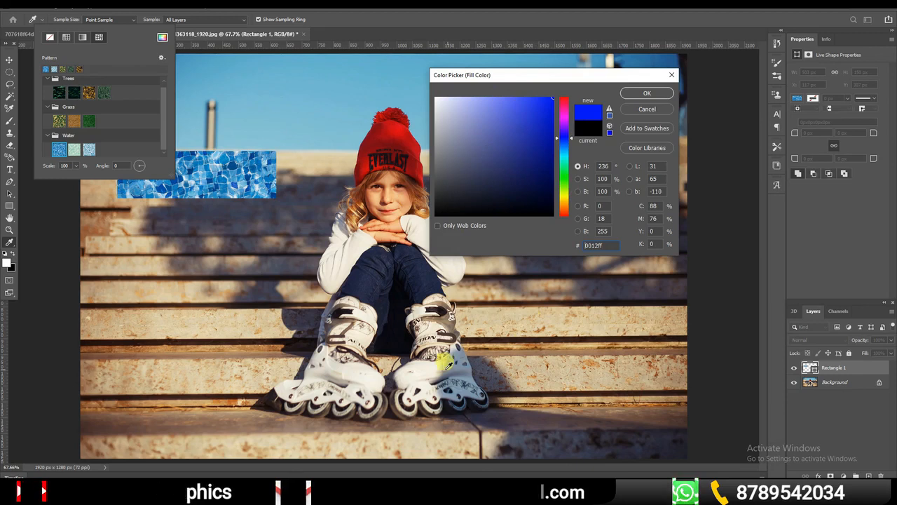
click(390, 138)
click(218, 305)
click(207, 331)
click(305, 236)
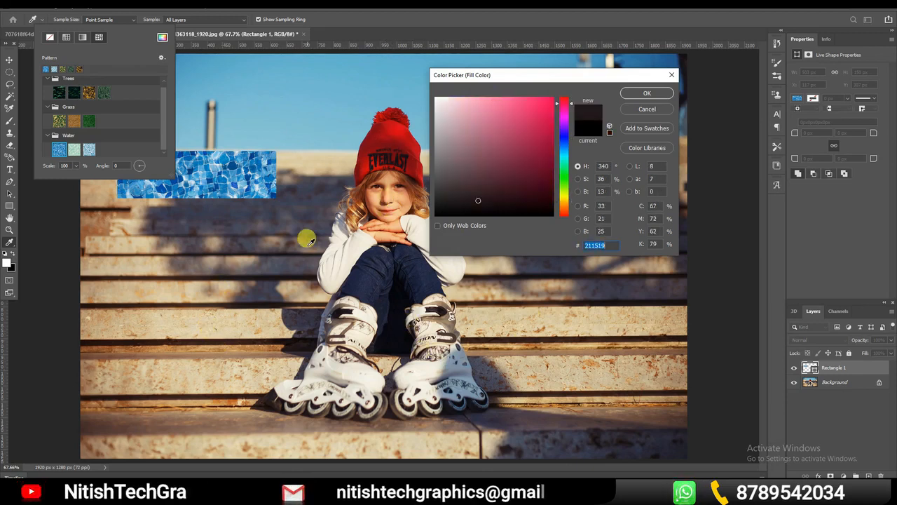
click(537, 324)
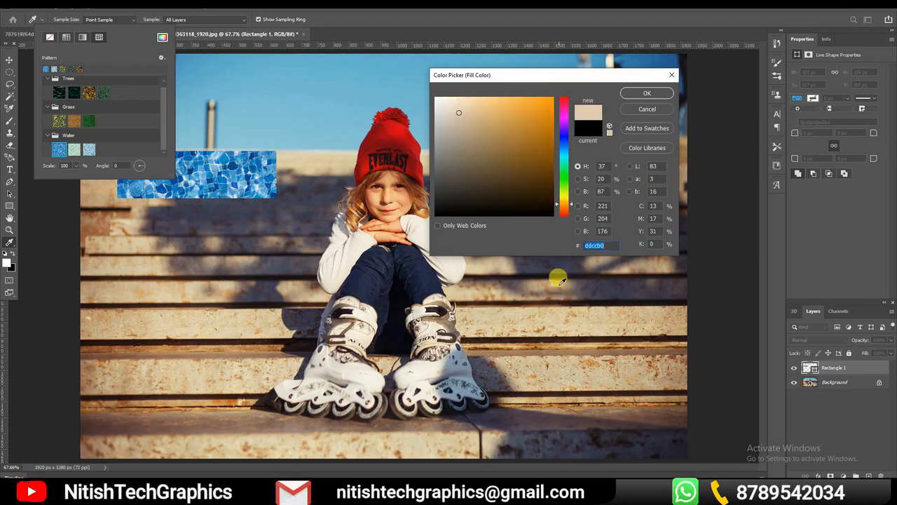
click(648, 95)
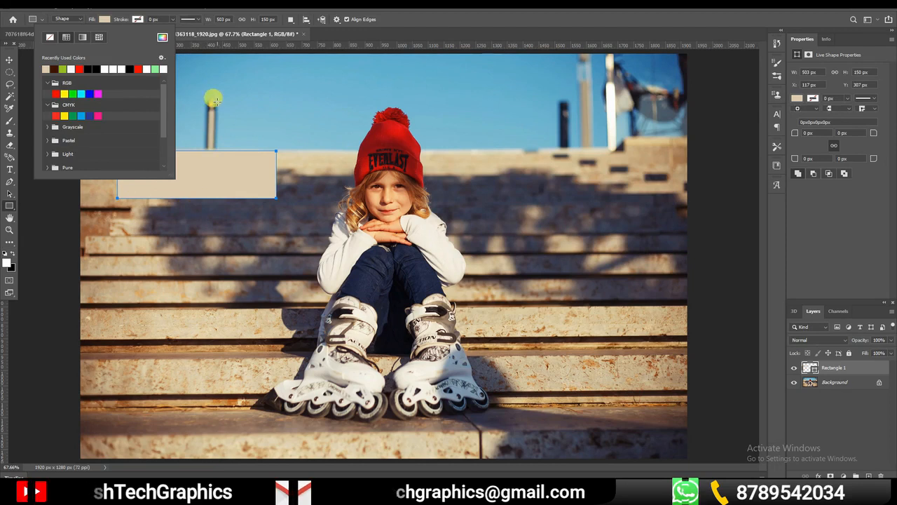
click(223, 181)
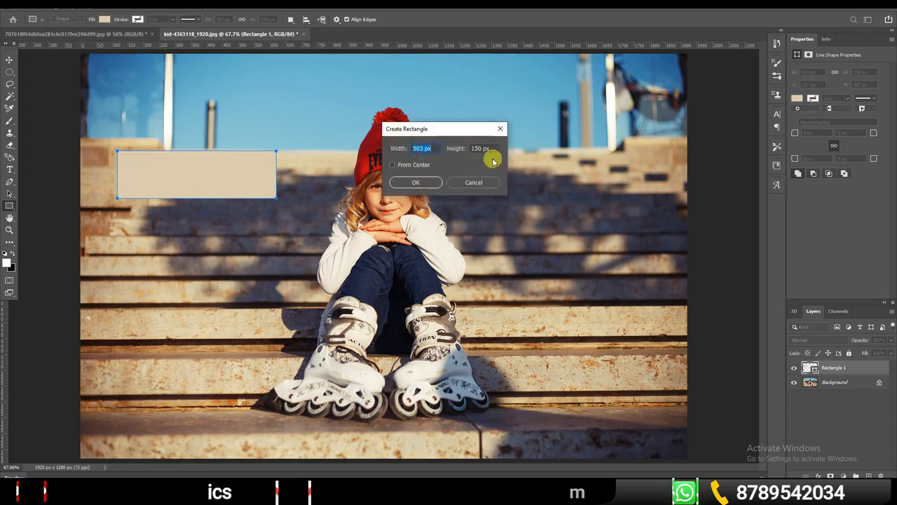
click(476, 181)
Compare gradient and solid strokes on Rectangle 1 and set its stroke to solid red
click(140, 21)
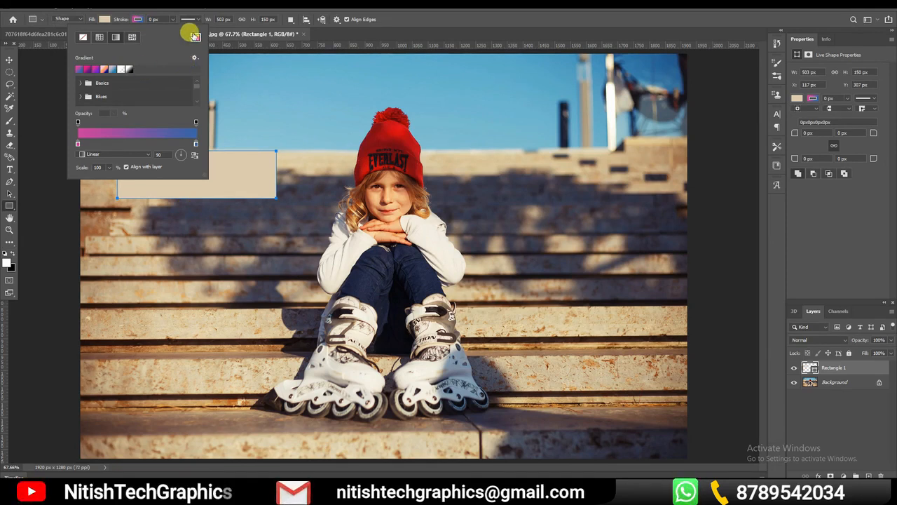
click(196, 37)
click(504, 129)
click(646, 93)
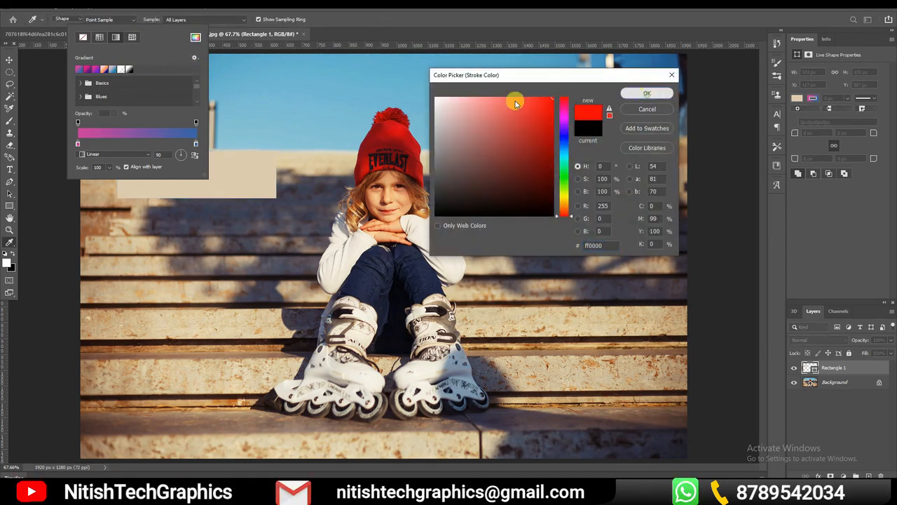
click(117, 37)
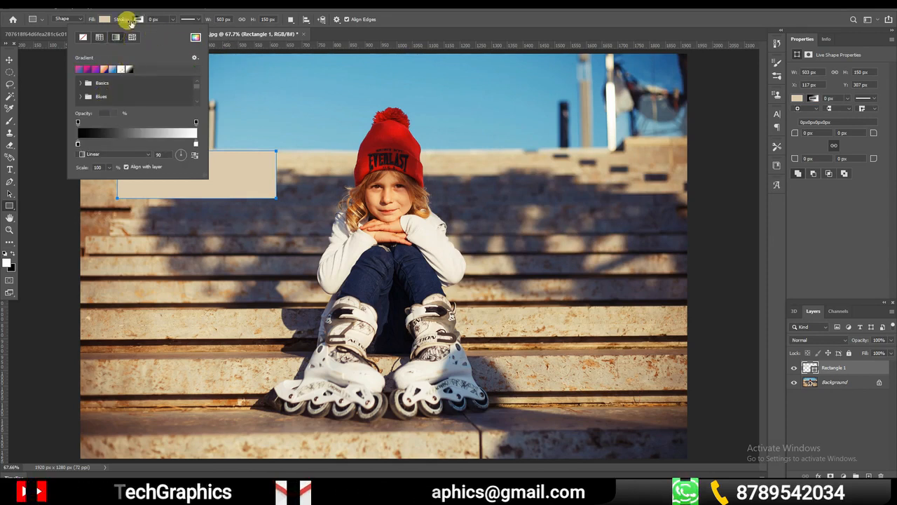
click(193, 37)
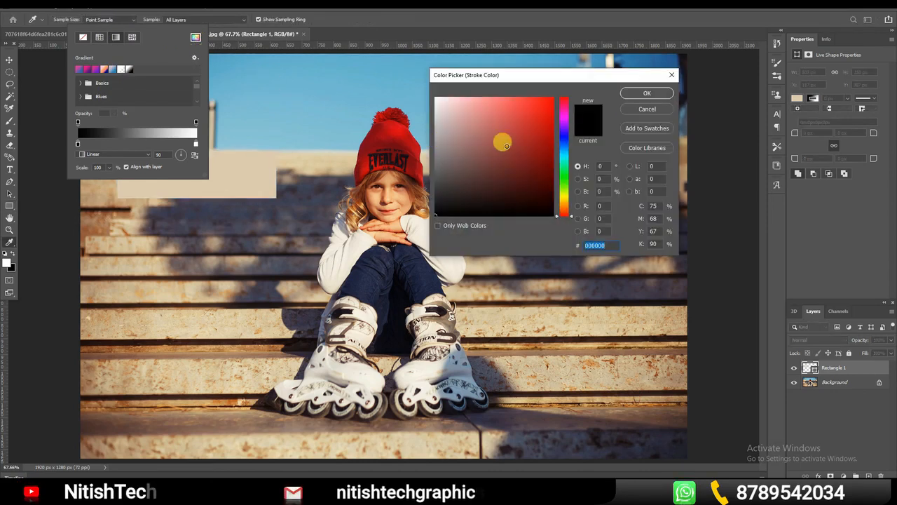
click(647, 93)
click(345, 41)
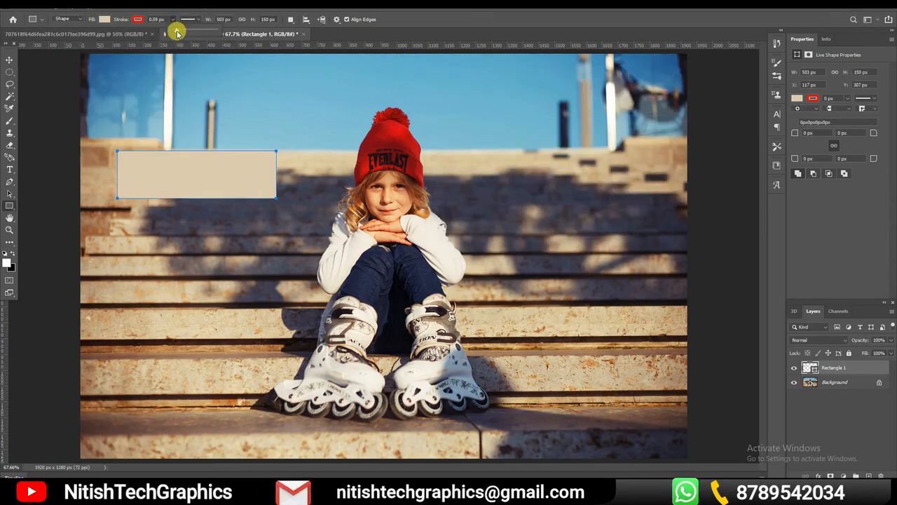
Set Rectangle 1's stroke width to 5.07 px
mouse_move(177, 33)
mouse_down()
mouse_move(206, 33)
mouse_move(184, 33)
mouse_up()
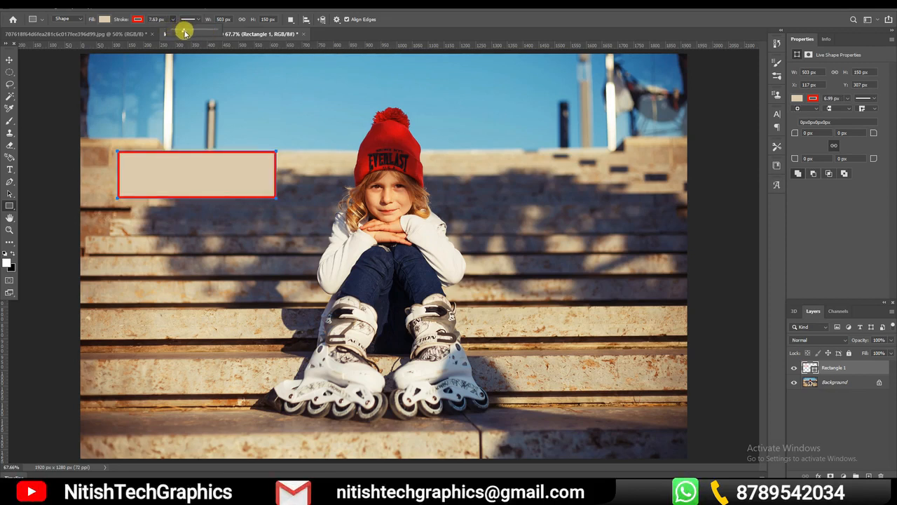
click(216, 97)
key(Escape)
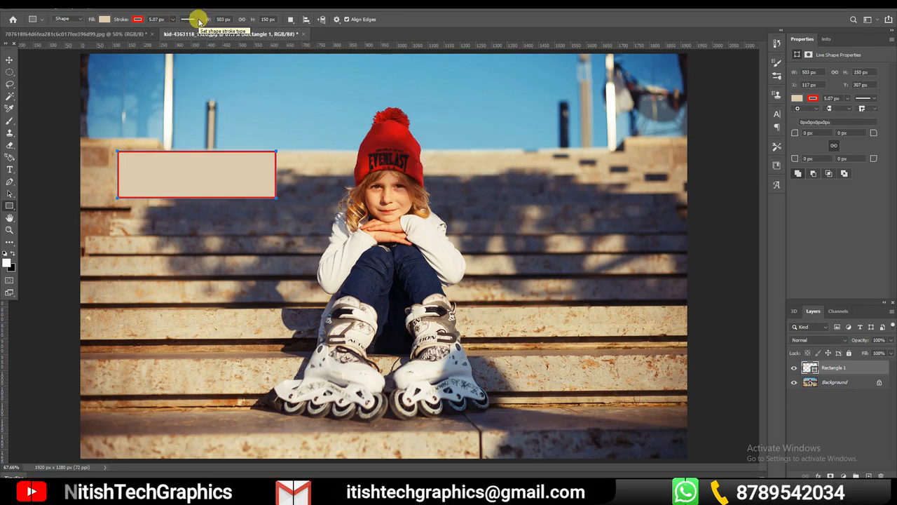
Try a dashed stroke on Rectangle 1, settle on the dotted style, and change the stroke's alignment relative to the edge
click(199, 19)
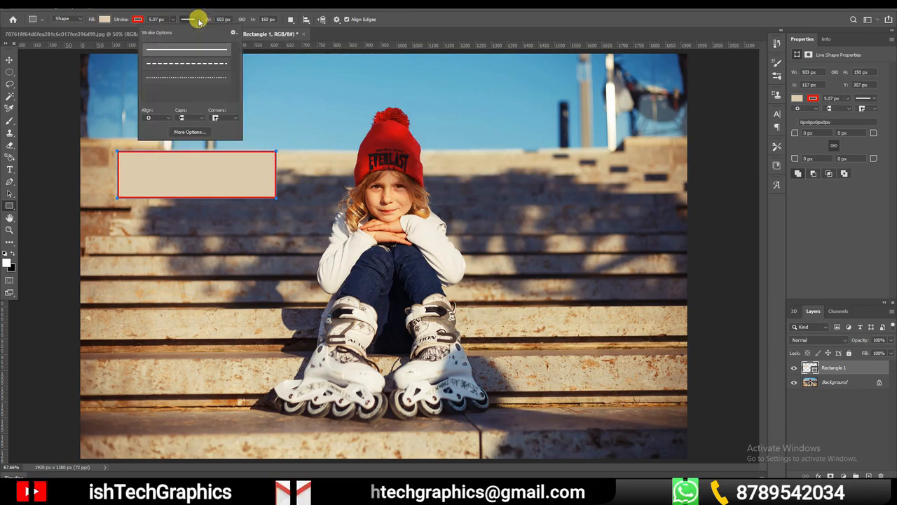
click(191, 65)
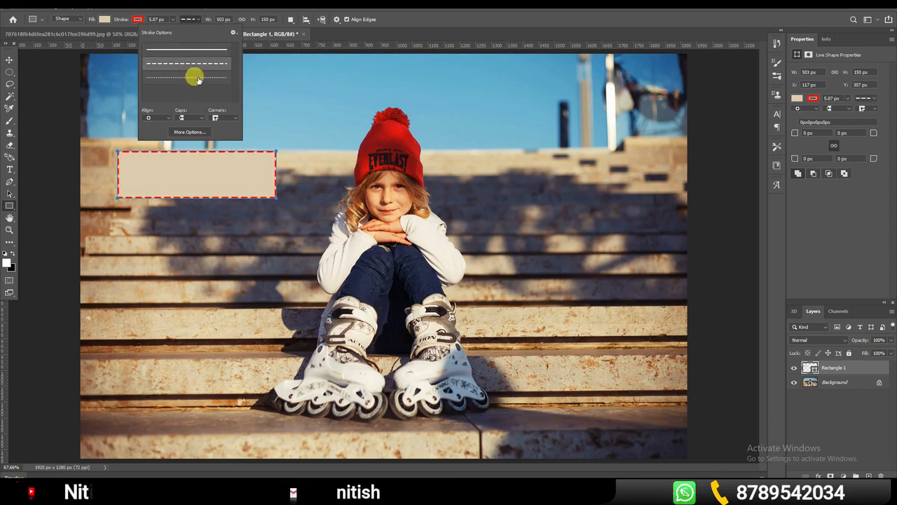
click(196, 77)
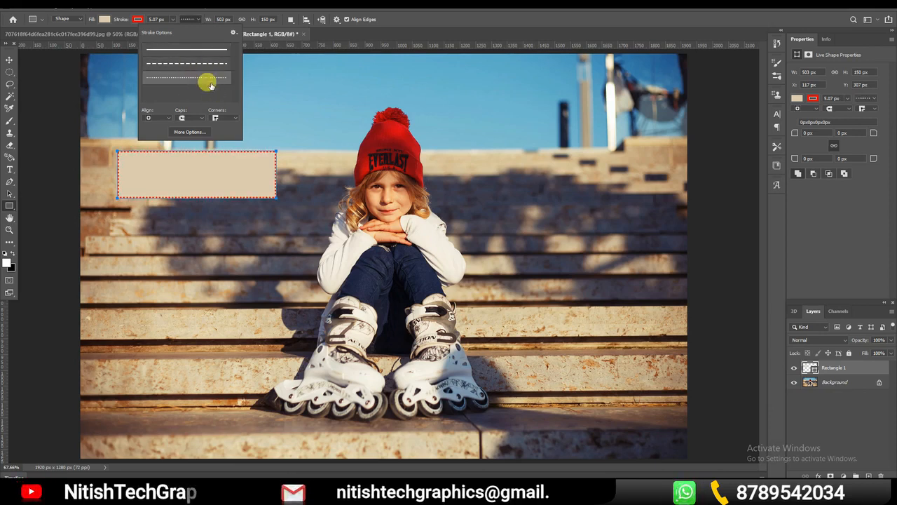
click(180, 118)
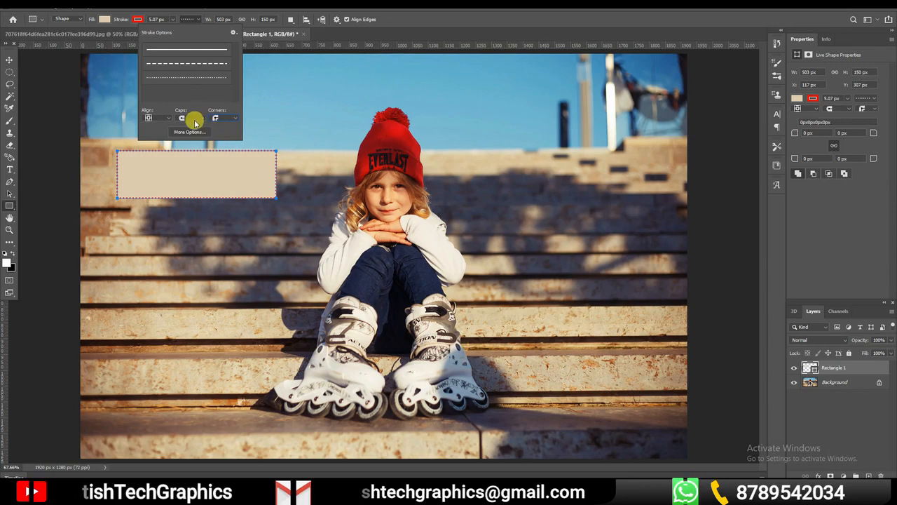
click(344, 36)
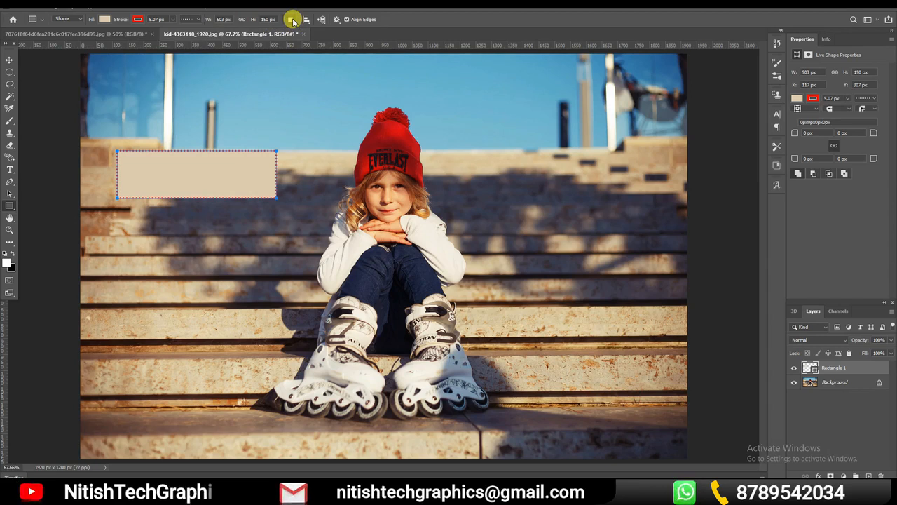
click(292, 20)
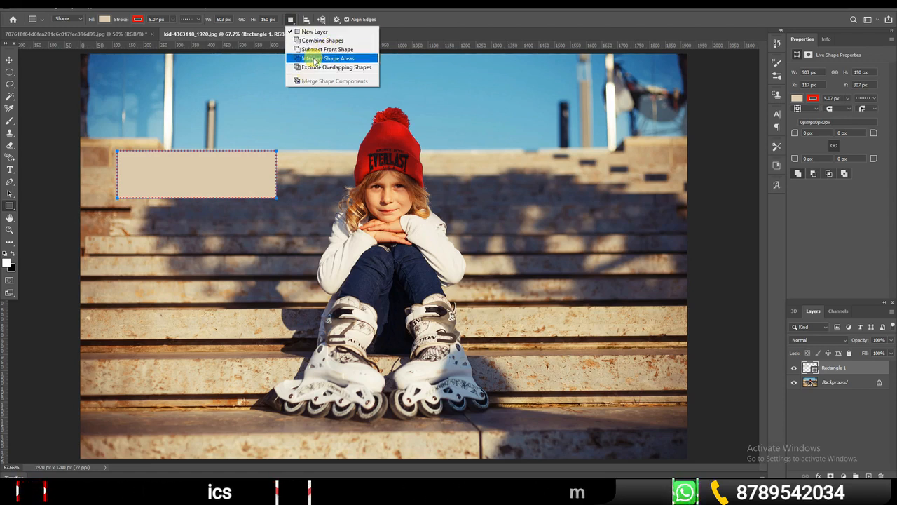
click(325, 122)
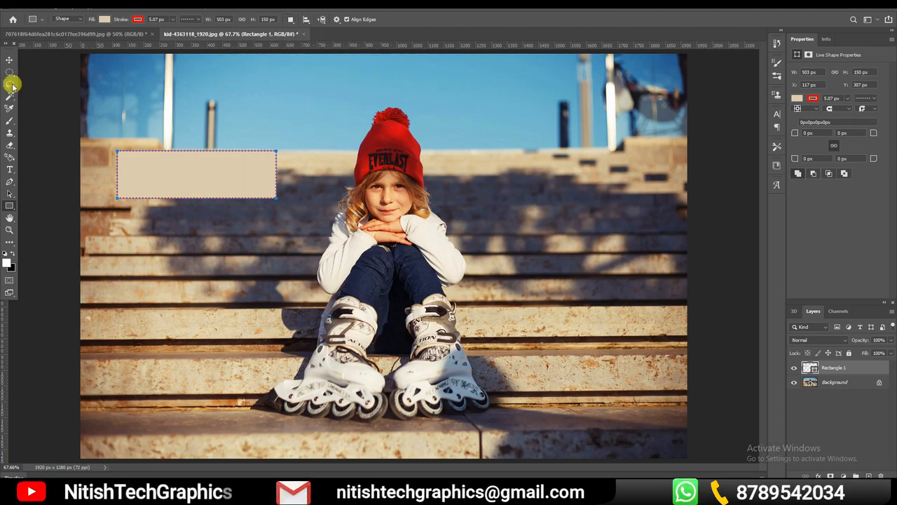
click(11, 60)
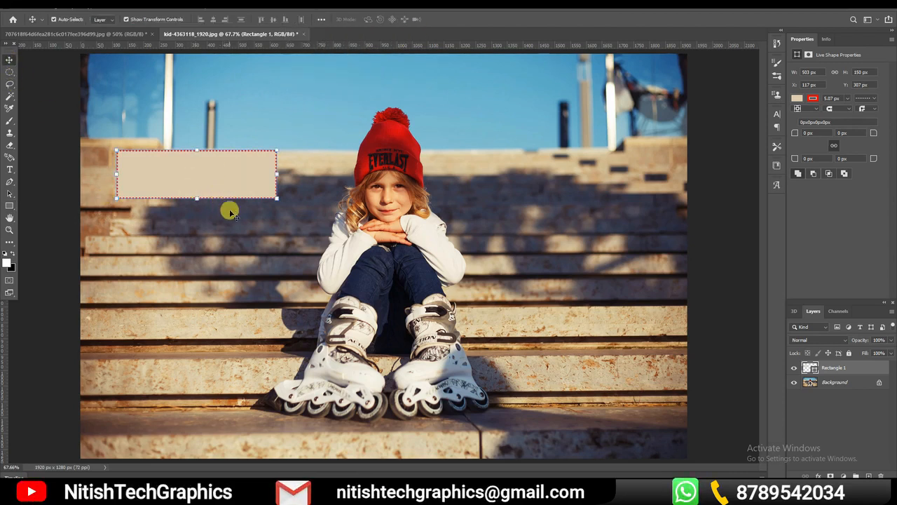
key(F8)
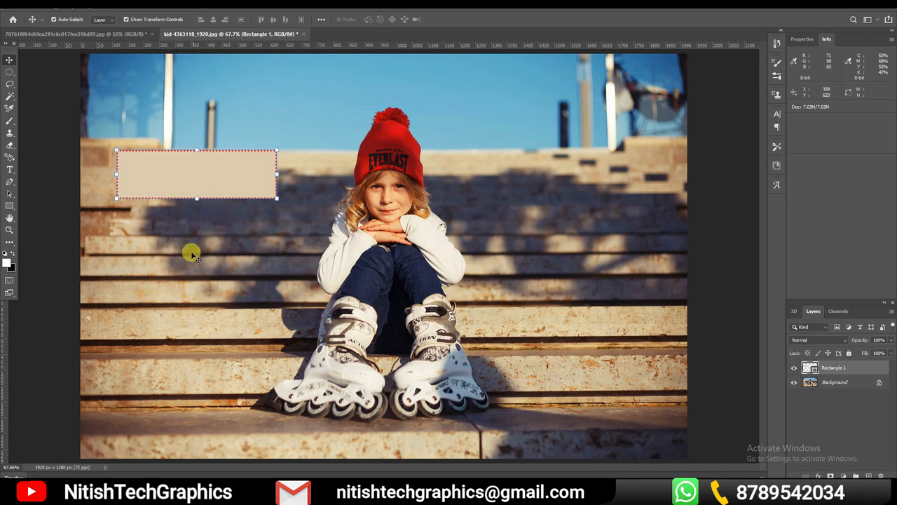
Add a horizontal text box inside Rectangle 1 and enter the presenter's first name in place of the placeholder text
click(10, 171)
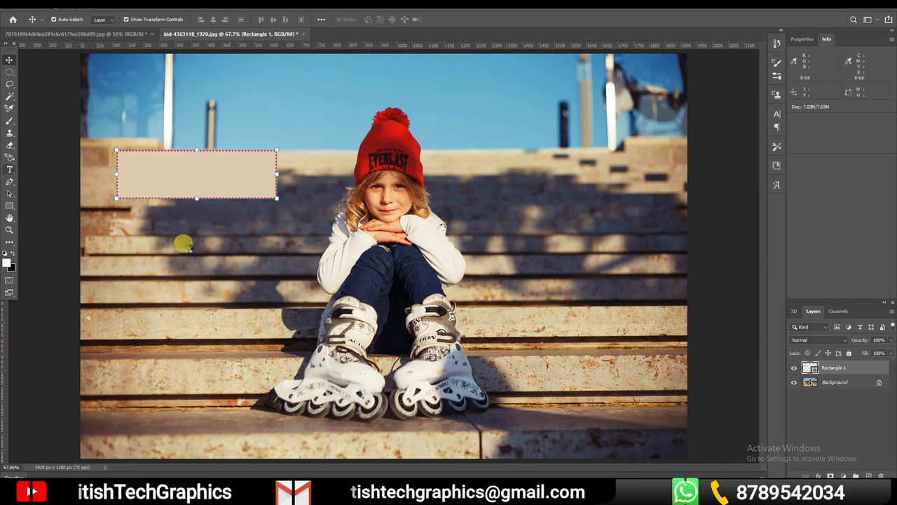
click(156, 178)
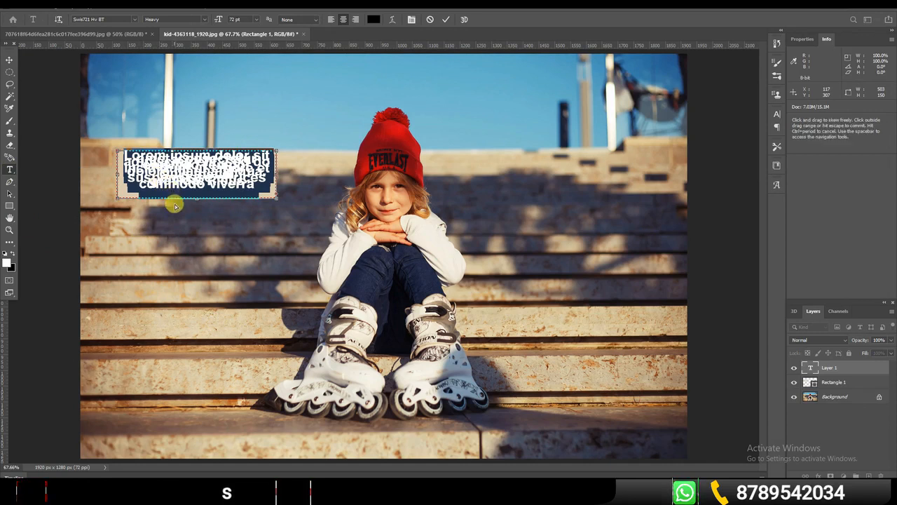
key(ctrl+a)
text(Nitish)
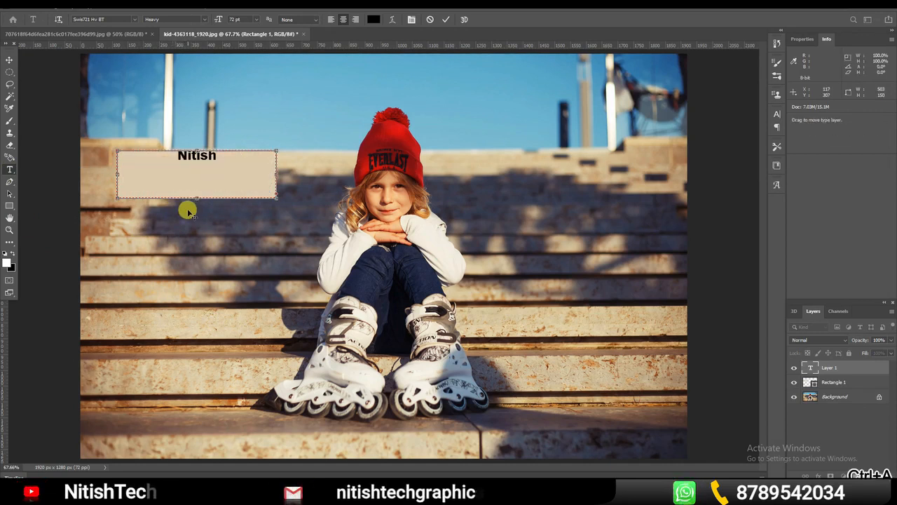
Set the font of the name text in Rectangle 1 to Algerian
double_click(196, 165)
click(134, 19)
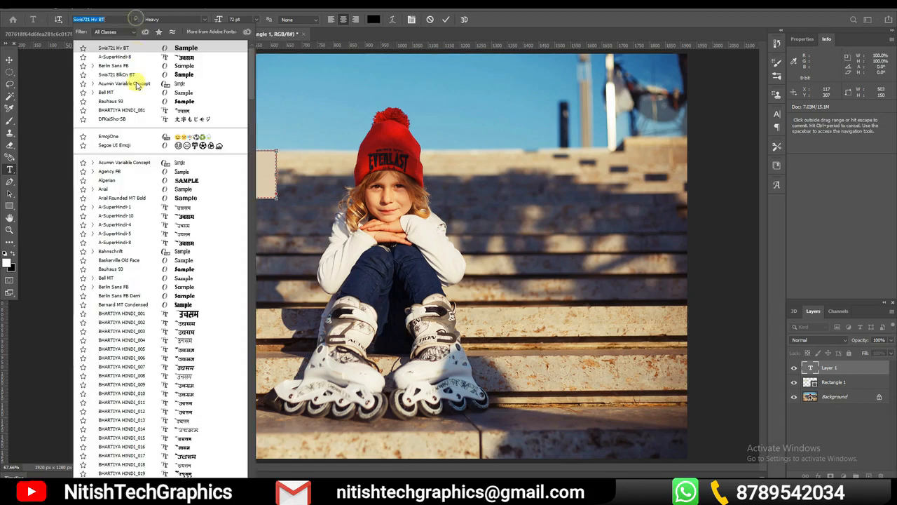
click(150, 180)
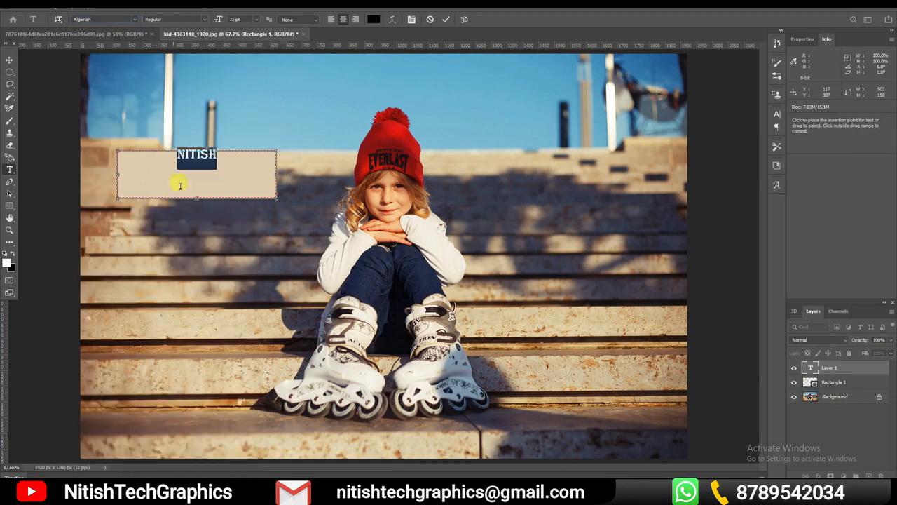
Move the name text slightly downward inside Rectangle 1, keeping it horizontally centered
click(7, 62)
mouse_move(188, 153)
mouse_down()
mouse_move(194, 168)
mouse_move(184, 165)
mouse_up()
drag(116, 203, 210, 170)
key(Escape)
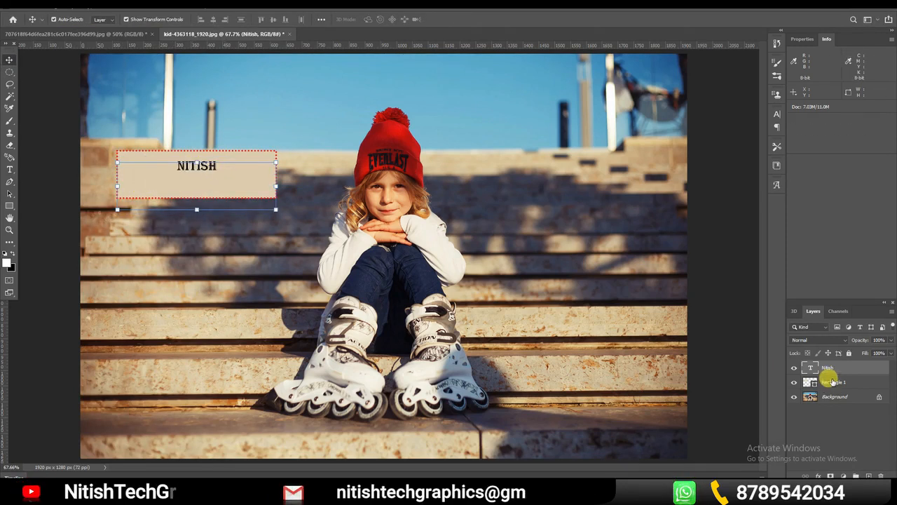
Try placing the name text layer beneath Rectangle 1, and undo the layer reordering
drag(843, 370, 840, 385)
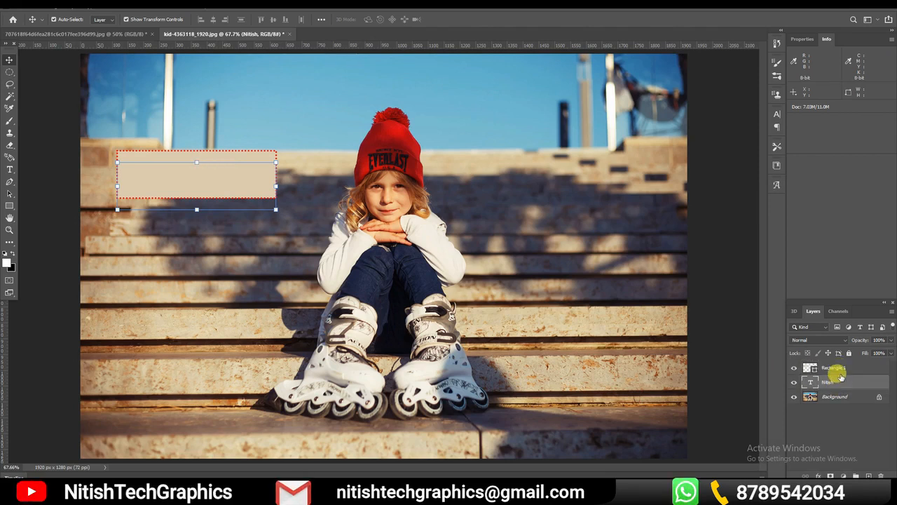
key(ctrl+z)
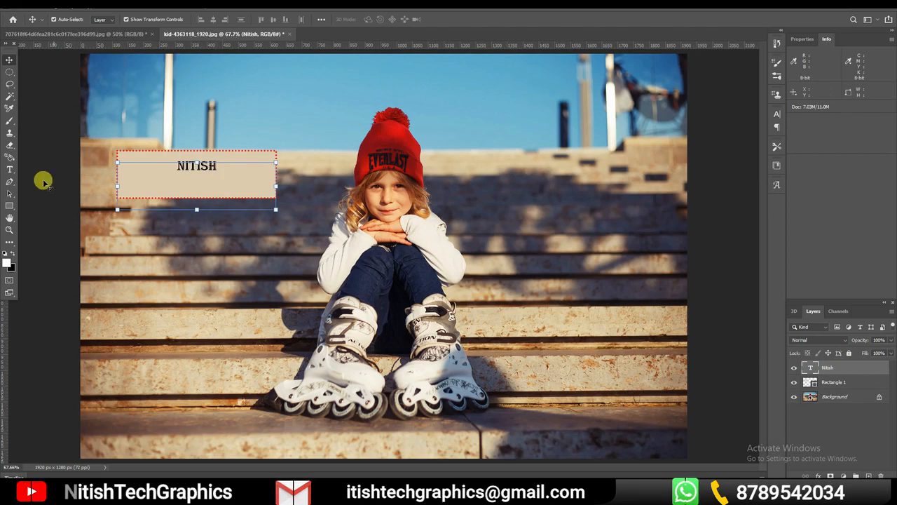
Try the name text at 30 pt, and set its size back to 72 pt
click(10, 169)
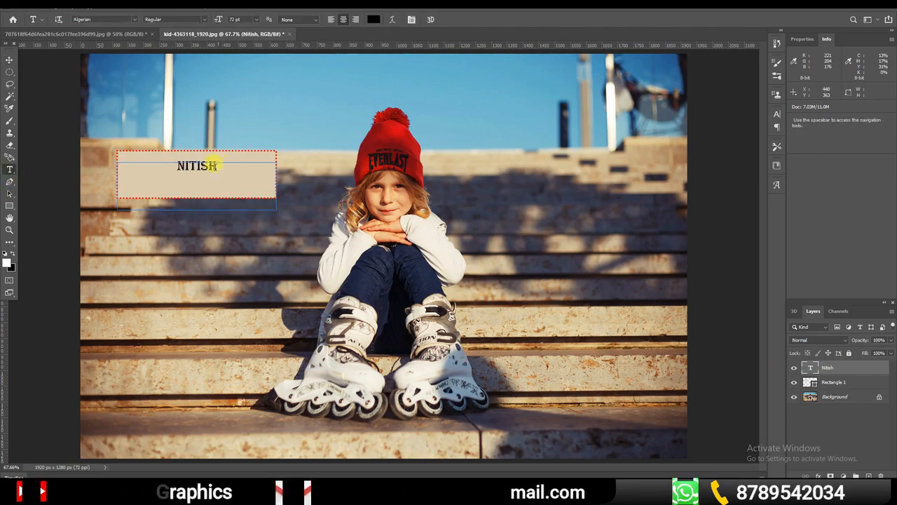
click(219, 167)
key(ctrl+a)
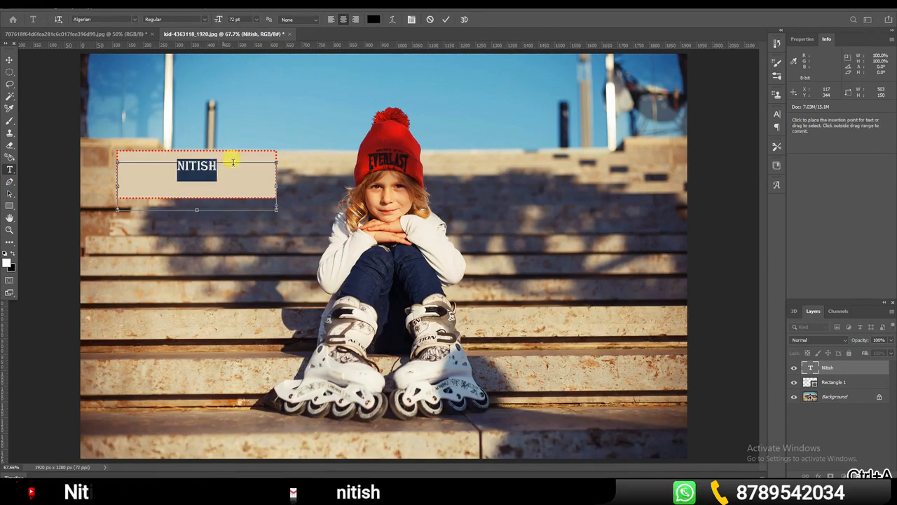
click(257, 20)
click(242, 106)
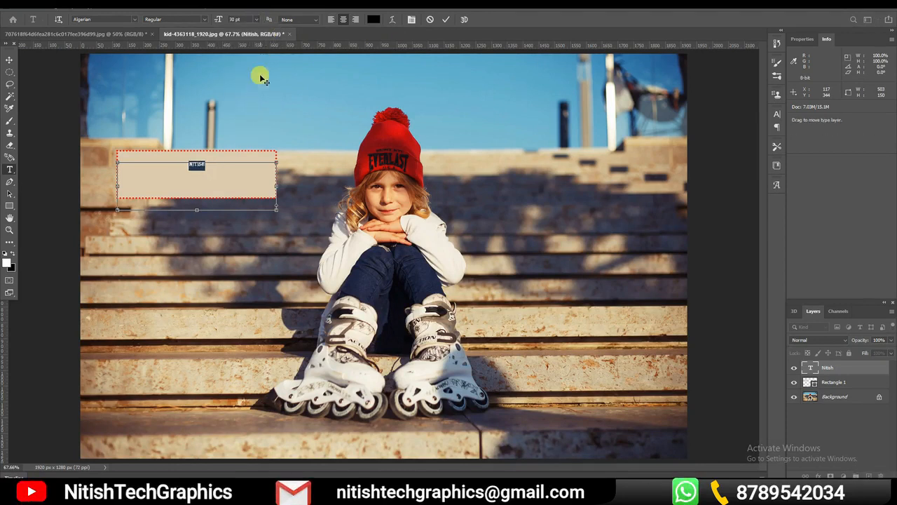
click(255, 20)
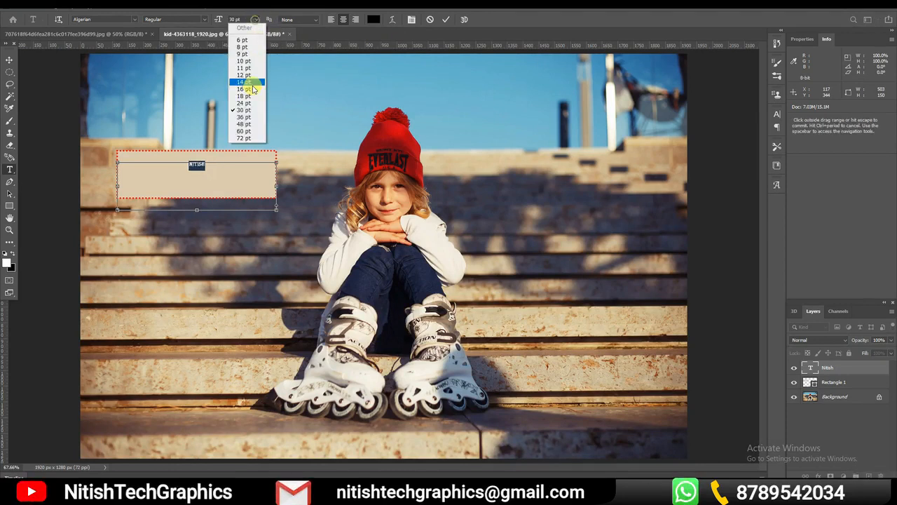
click(244, 138)
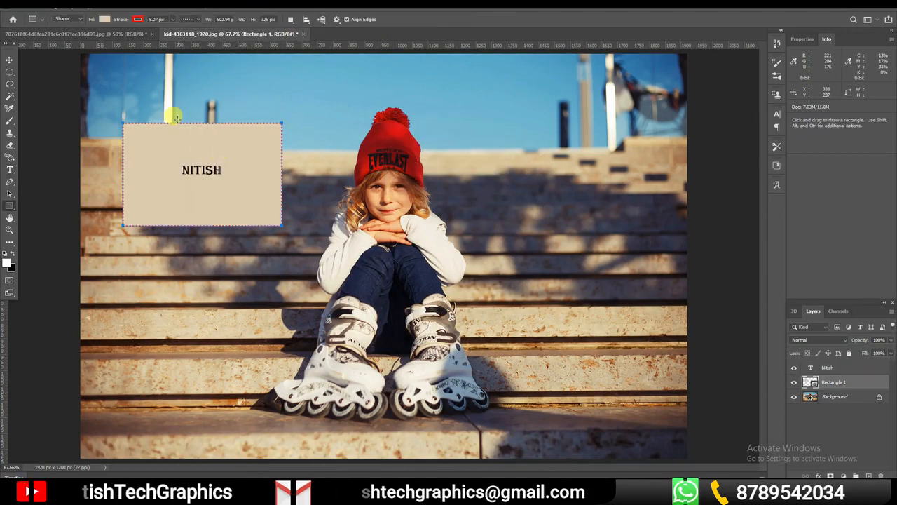
Fill Rectangle 1 with the linear purple-to-pink gradient and nudge the shape slightly down and to the right
click(105, 19)
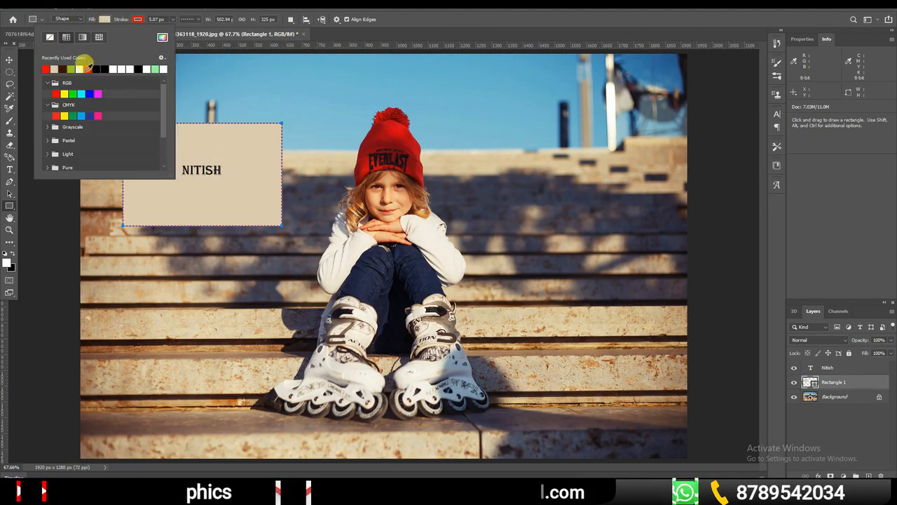
click(84, 38)
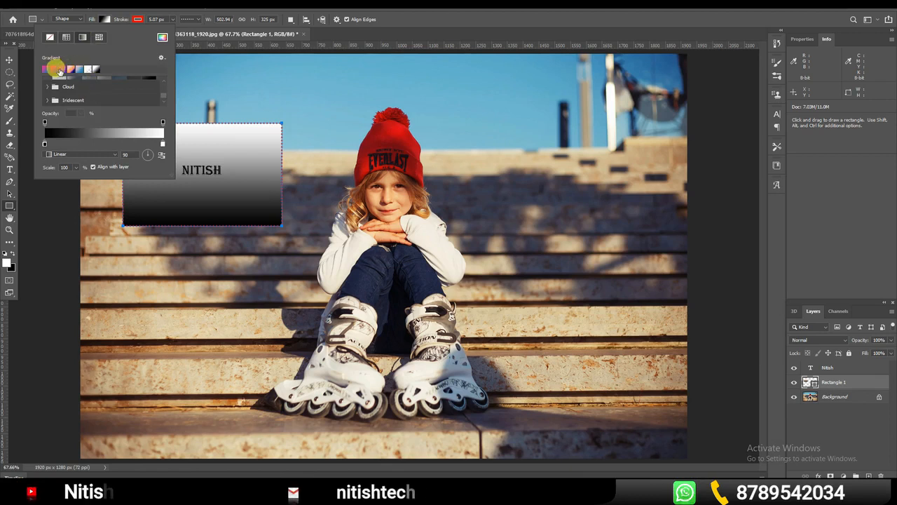
click(60, 70)
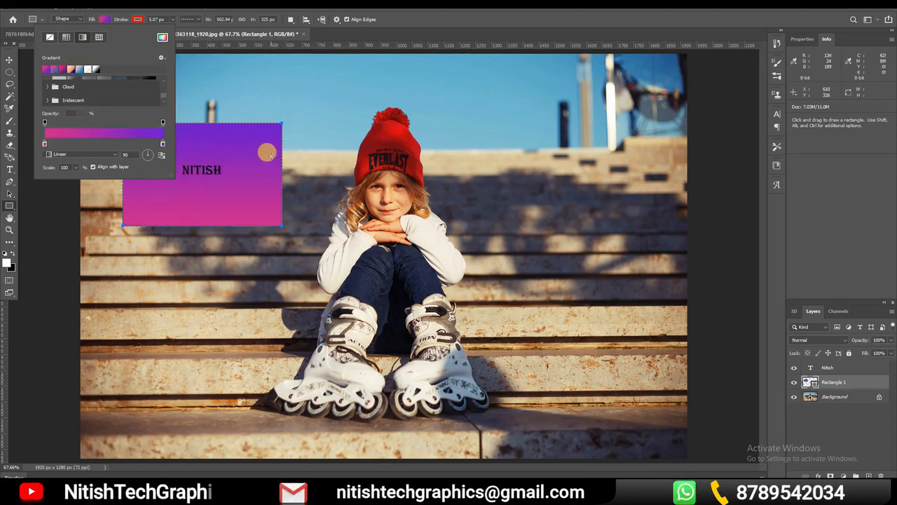
key(v)
drag(228, 185, 231, 189)
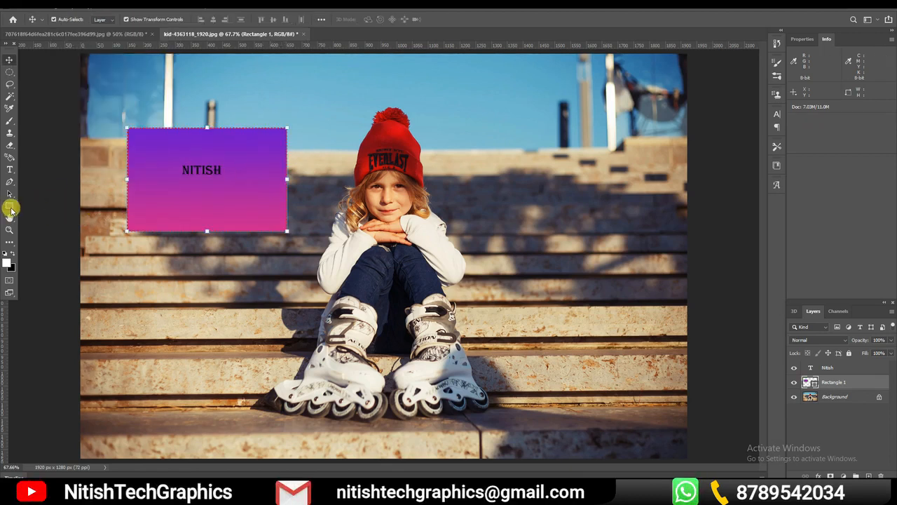
Draw a rounded rectangle about 500 by 153 px with a 10 px corner radius just below Rectangle 1
click(11, 208)
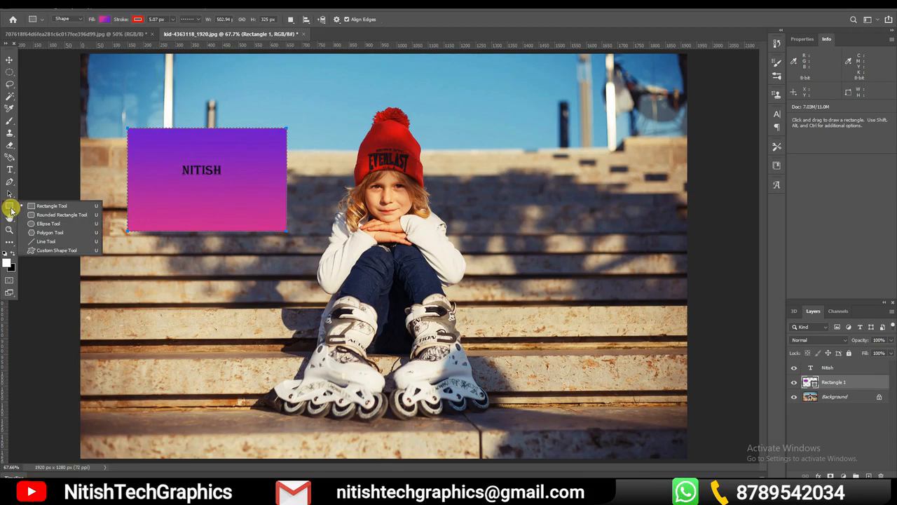
click(65, 217)
drag(126, 243, 281, 287)
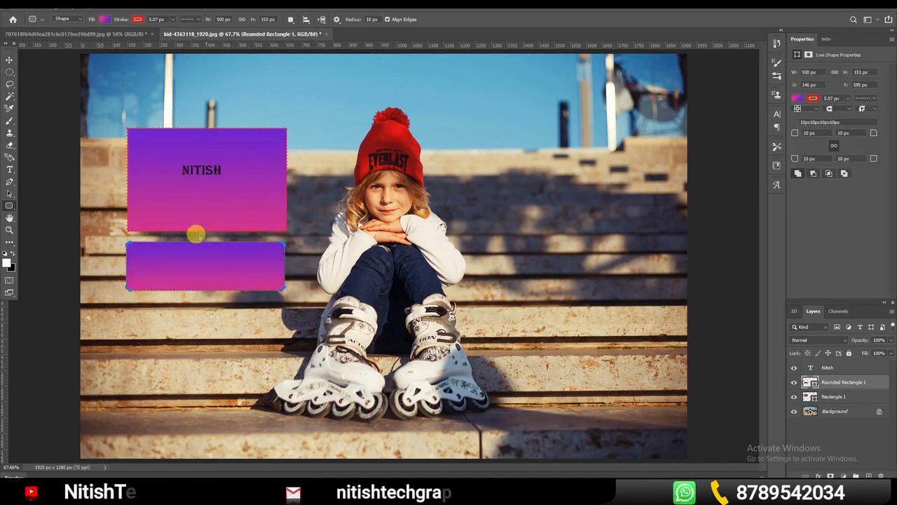
click(9, 59)
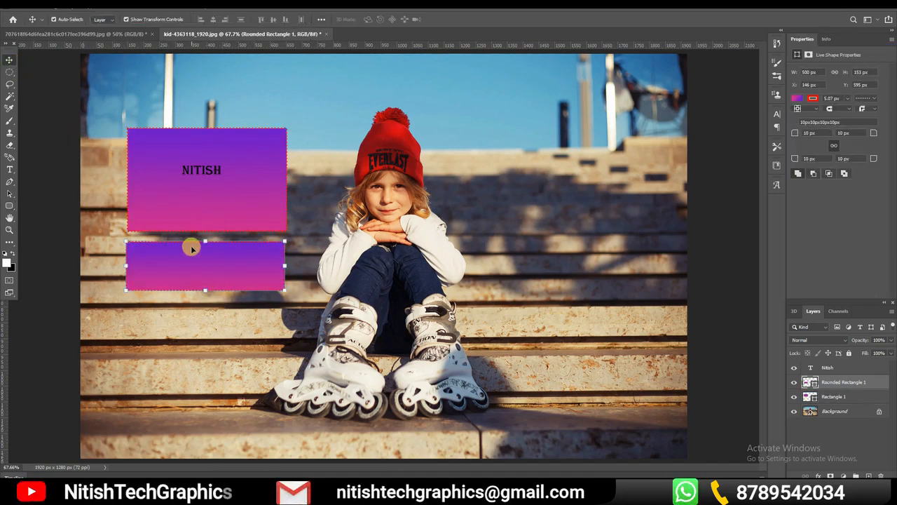
key(ctrl+space)
drag(128, 243, 187, 261)
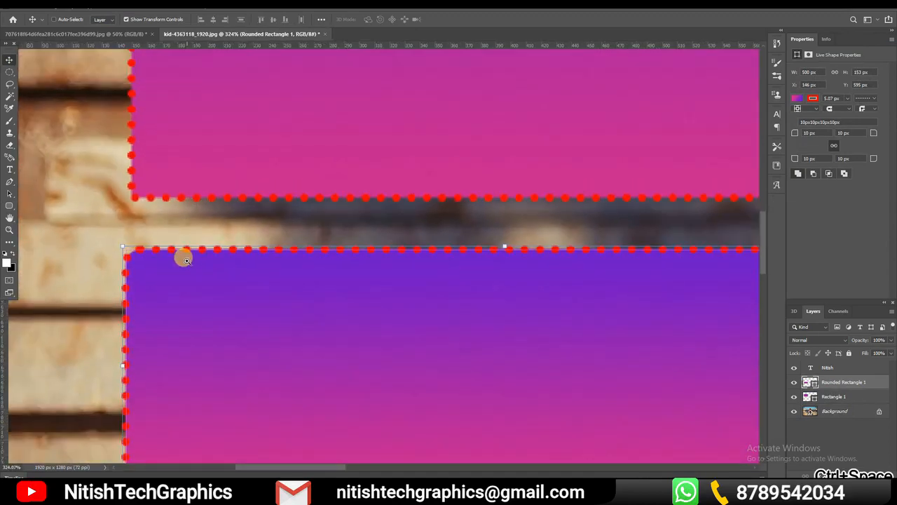
key(ctrl+0)
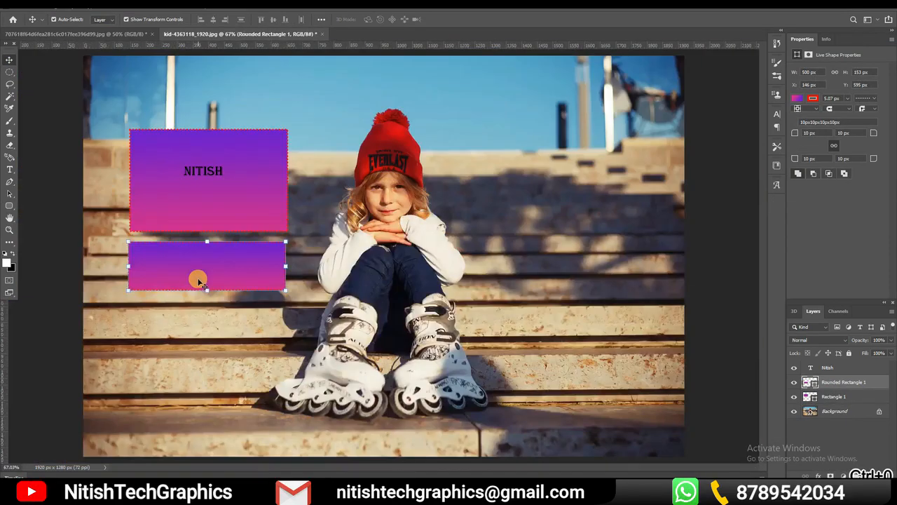
Draw an ellipse about 479 by 268 px, a circle about 379 px and an ellipse about 547 by 233 px across the lower photo
drag(9, 206, 47, 224)
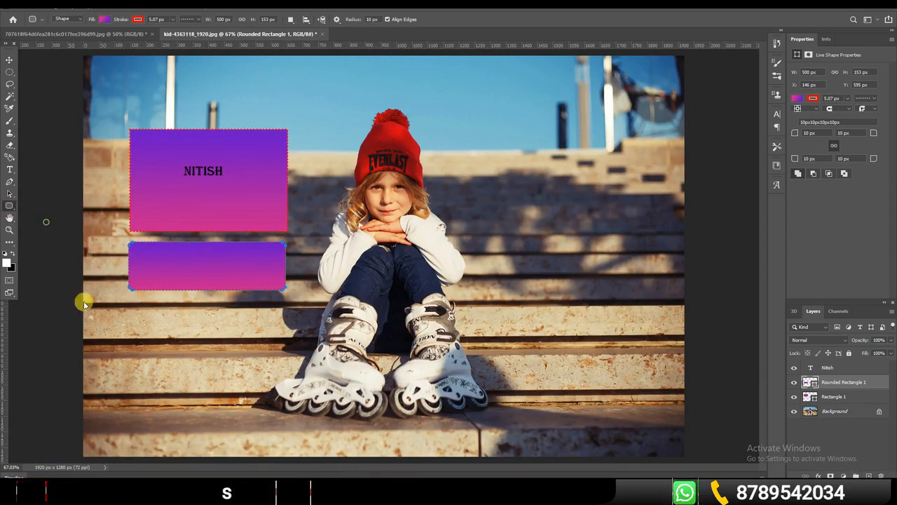
drag(120, 304, 273, 386)
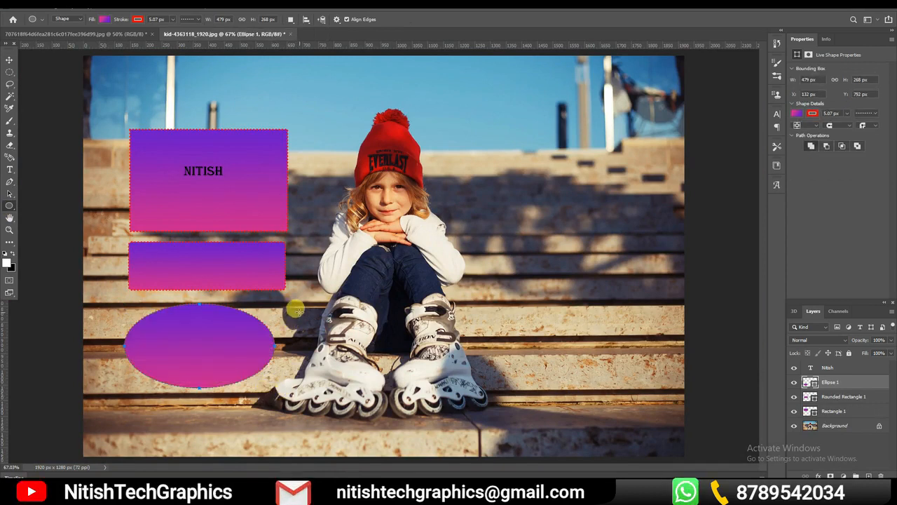
drag(321, 342, 423, 427)
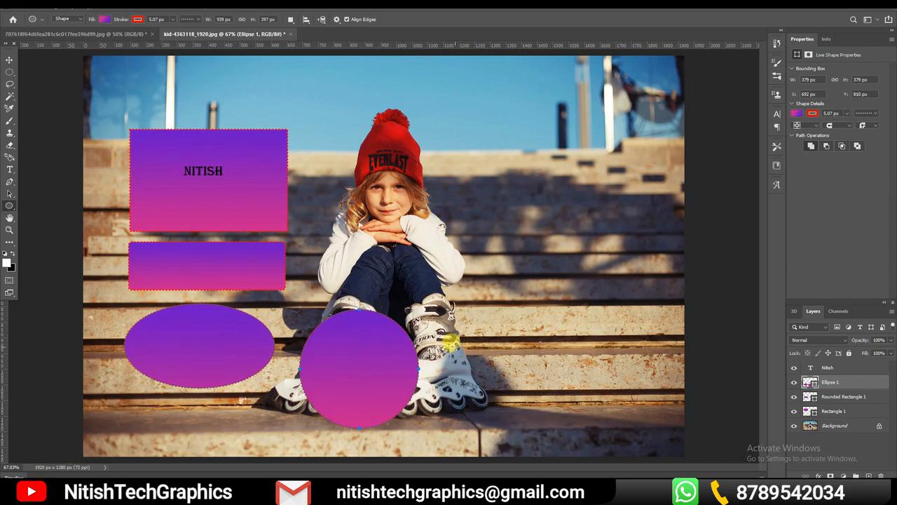
drag(454, 317, 625, 385)
Draw a five-sided polygon about 208 by 238 px above Rectangle 1, reaching past the photo's upper edge
right_click(9, 205)
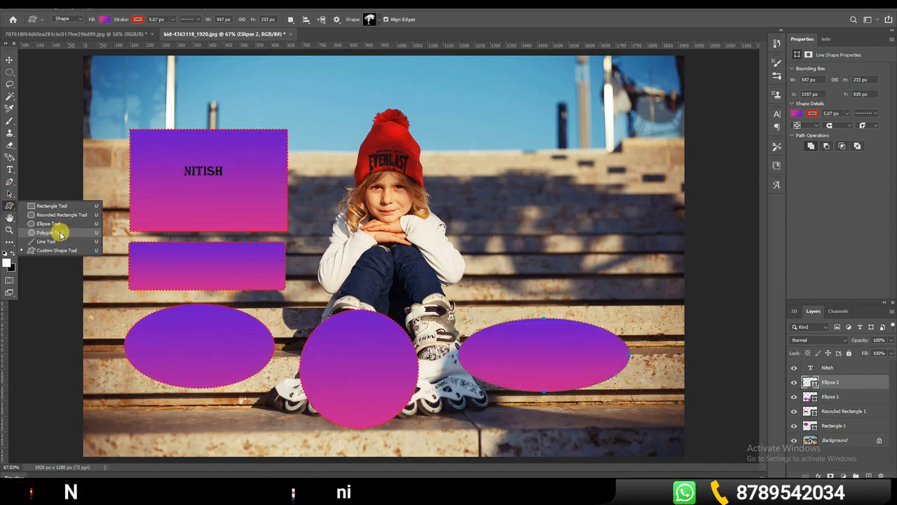
click(49, 232)
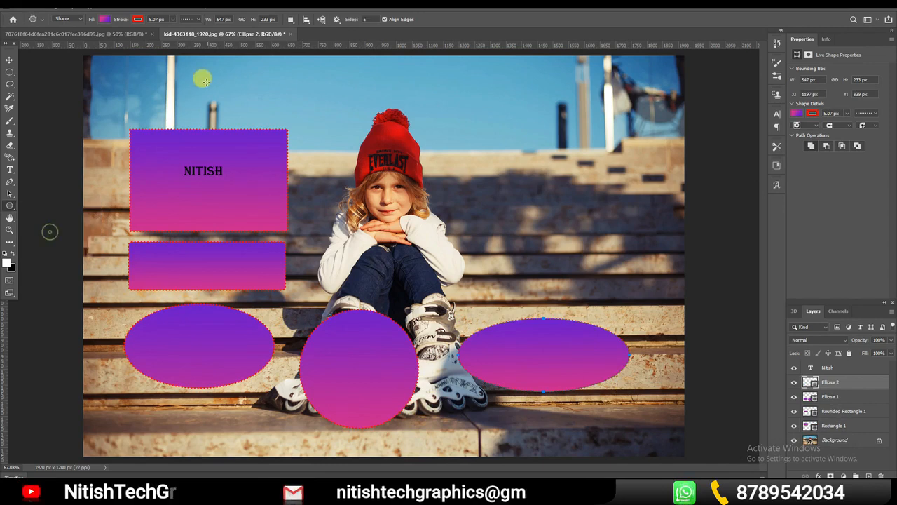
drag(212, 91, 226, 103)
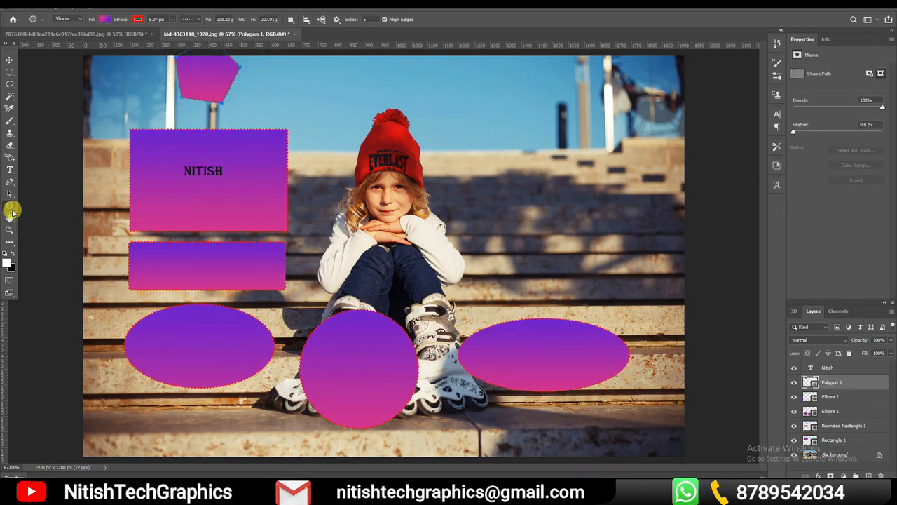
Draw two nearly horizontal lines with 1 px weight, about 605 px and 679 px long, across the sky above the child
right_click(13, 212)
click(48, 240)
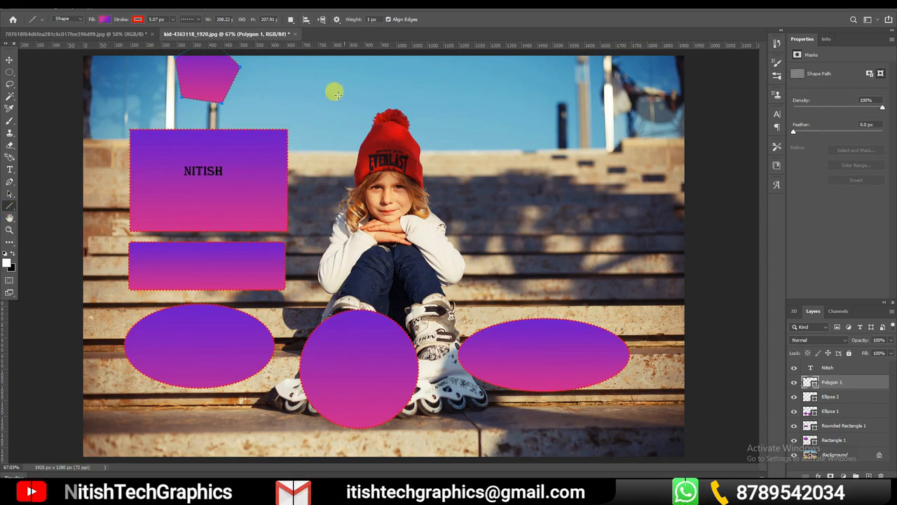
drag(270, 92, 456, 89)
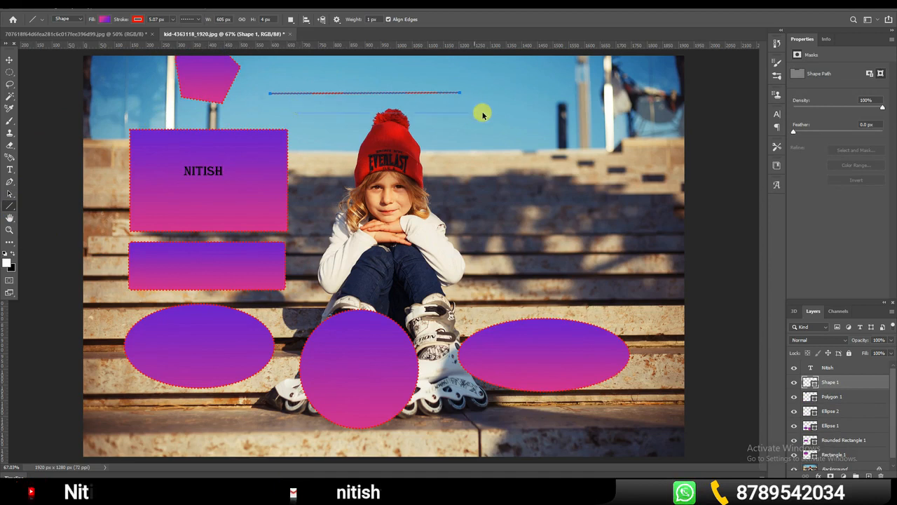
drag(308, 109, 523, 111)
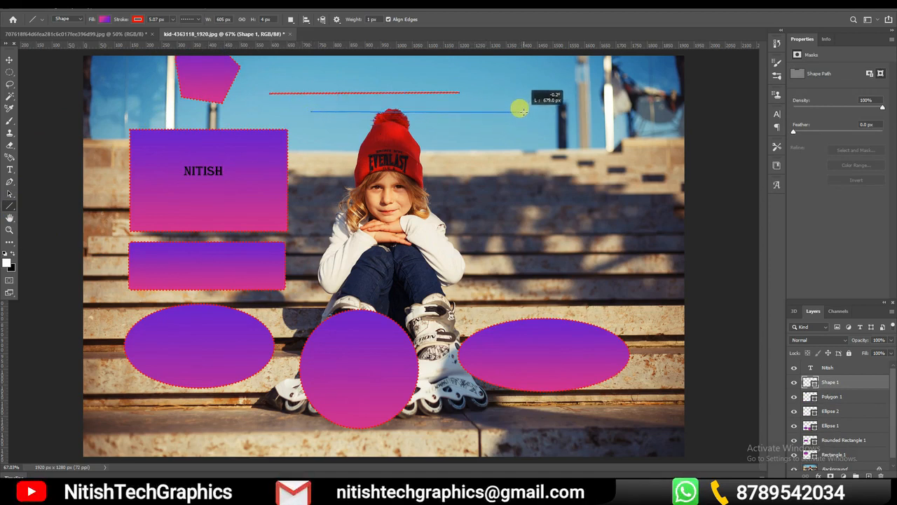
drag(522, 111, 524, 112)
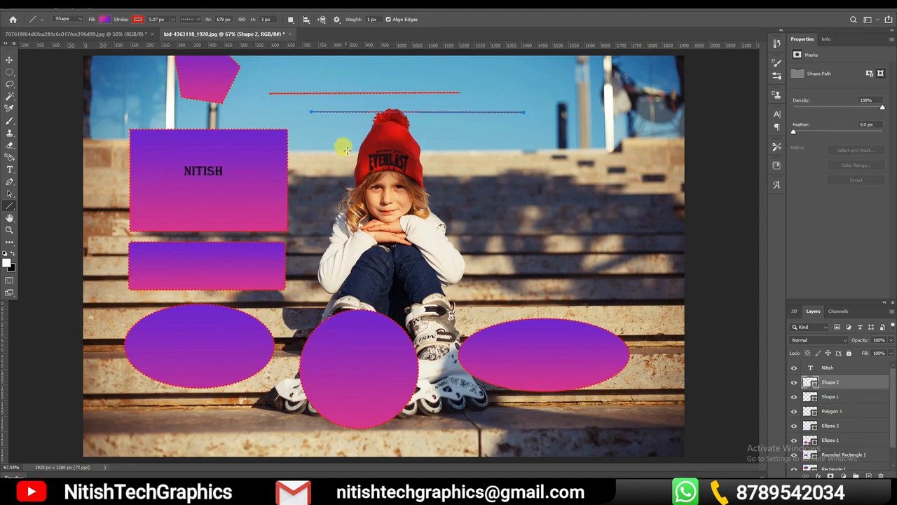
Draw a baobab tree about 438 by 530 px from the Leaf Trees custom shapes beside the child, above the rightmost ellipse
right_click(11, 208)
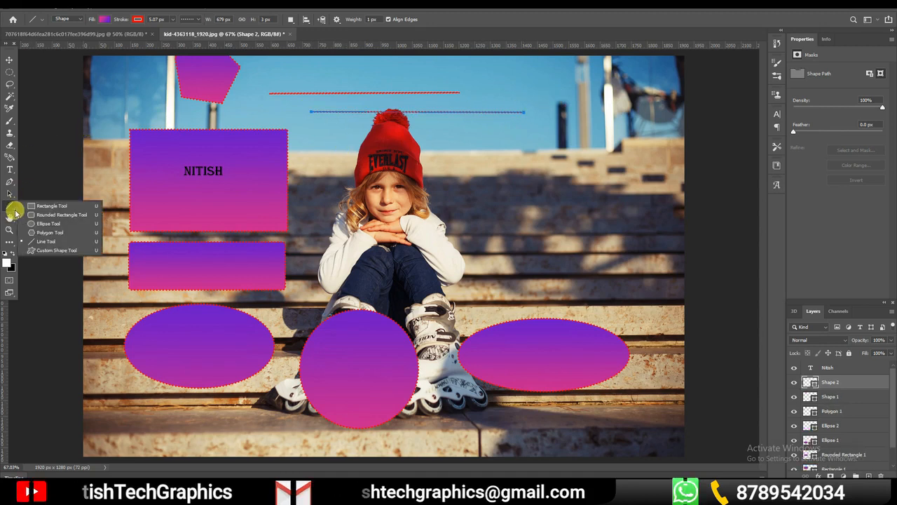
click(57, 251)
click(380, 20)
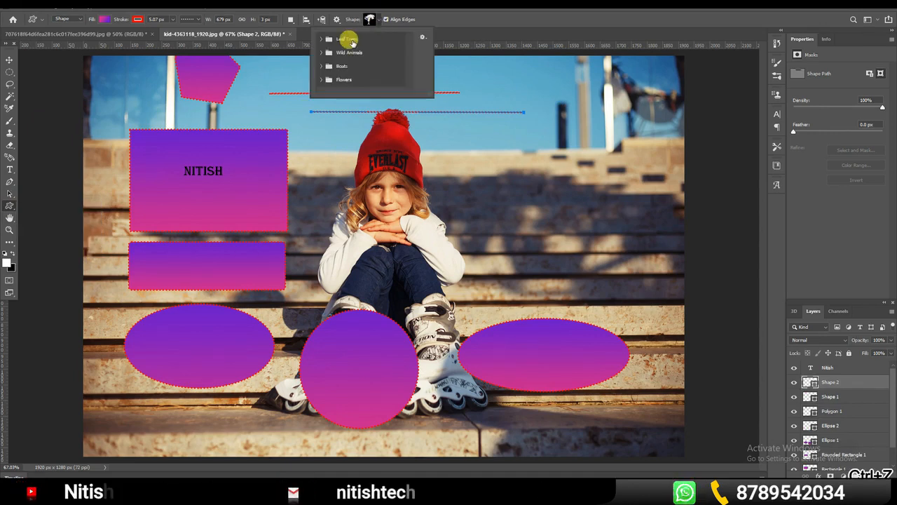
click(321, 38)
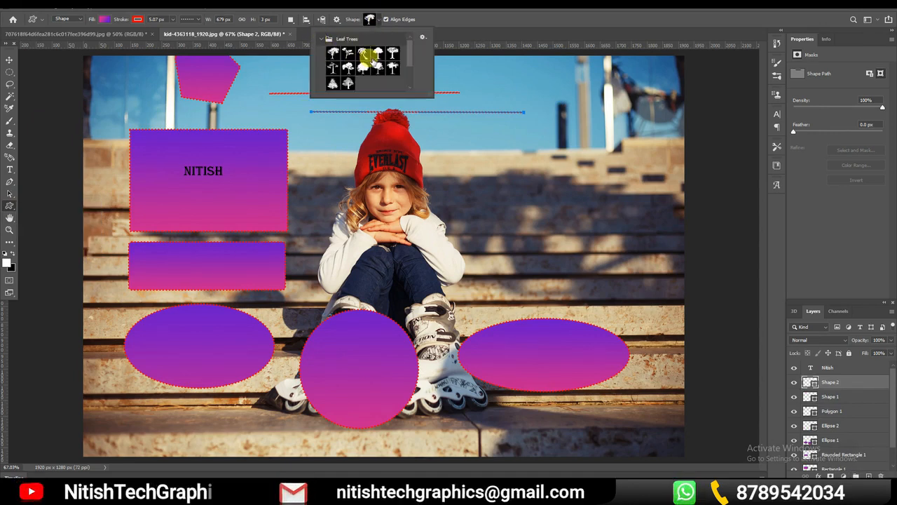
drag(493, 134, 629, 300)
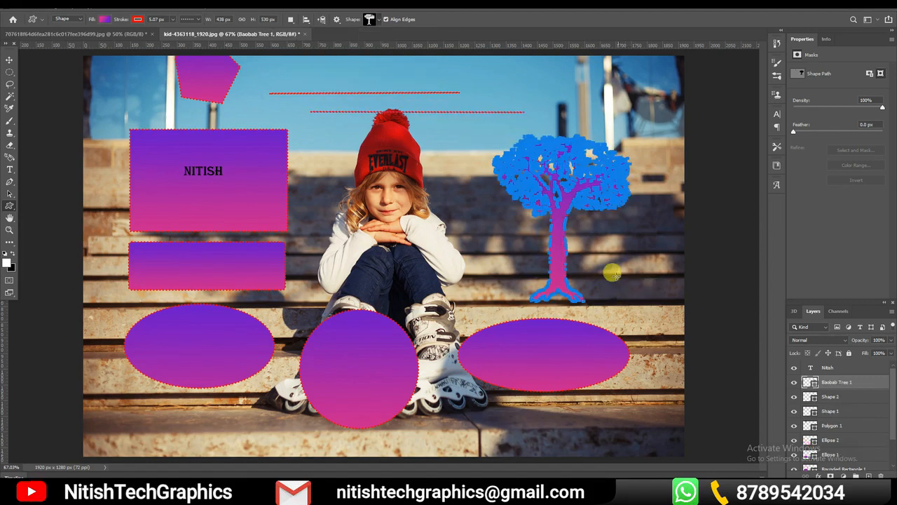
Browse the custom shapes in the Leaf Trees, Wild Animals and Boats groups
click(379, 21)
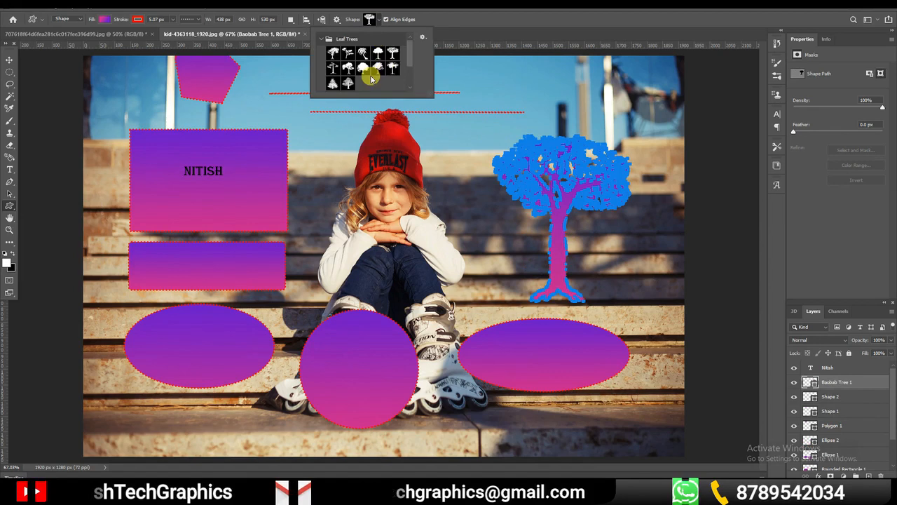
scroll(367, 73, down, 2)
click(368, 75)
scroll(376, 67, down, 1)
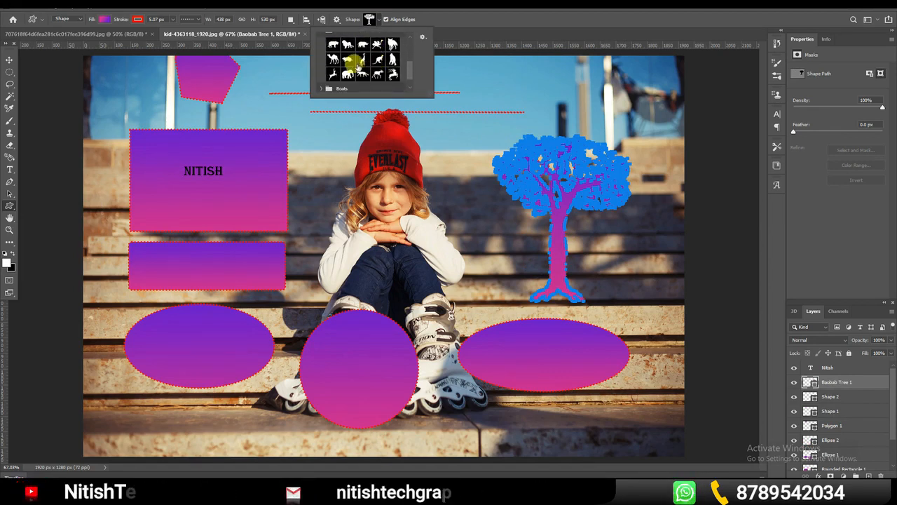
scroll(350, 63, down, 1)
click(324, 73)
scroll(386, 66, down, 2)
scroll(390, 67, down, 1)
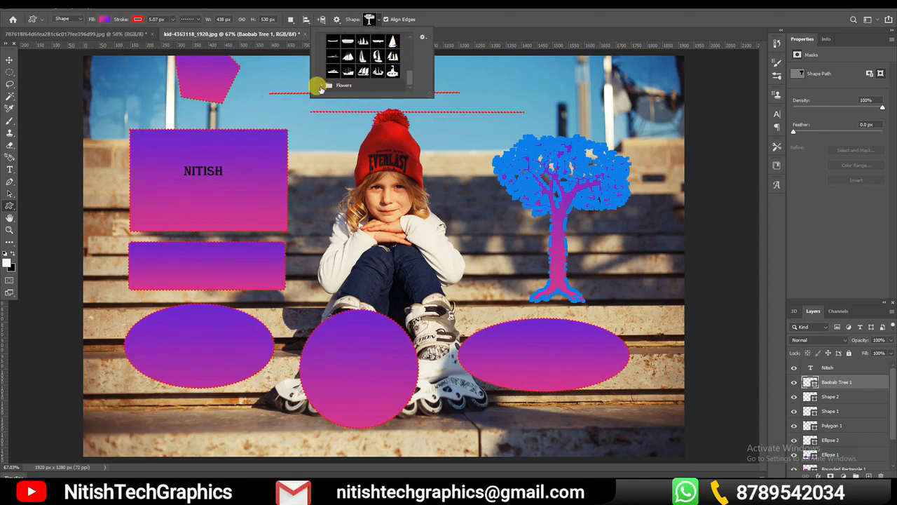
Draw a rose about 453 by 509 px from the Flowers custom shapes and move it left off the tree, over the child
click(337, 86)
scroll(391, 67, down, 2)
scroll(377, 67, down, 1)
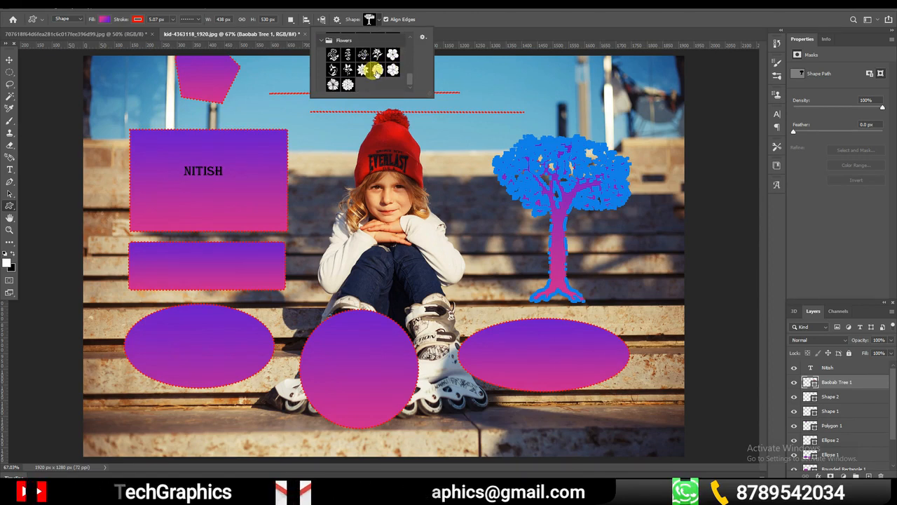
click(376, 70)
drag(416, 143, 545, 299)
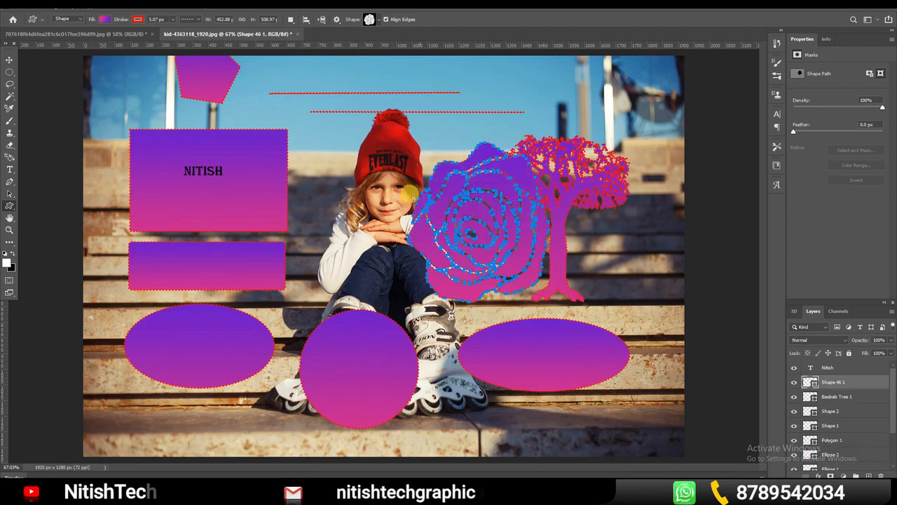
click(11, 61)
drag(507, 224, 438, 220)
Set the rose shape's stroke width to 0 px
key(u)
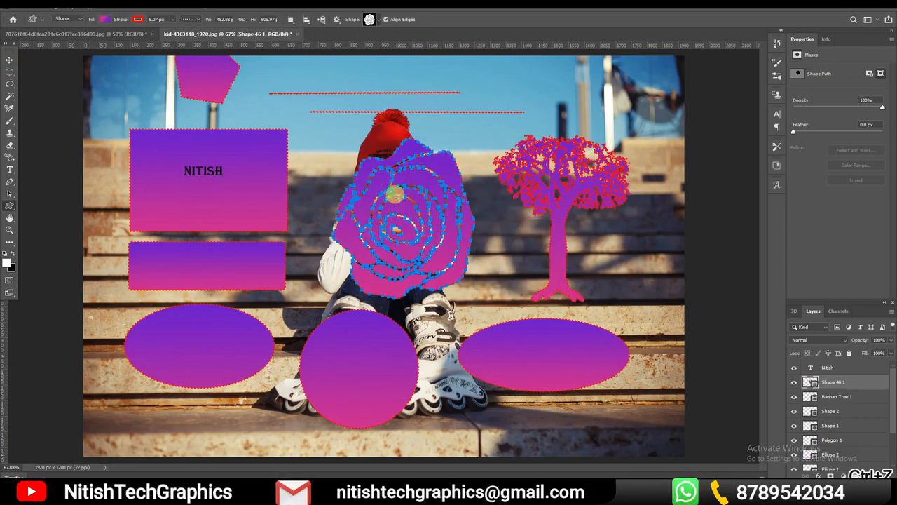
drag(174, 28, 162, 32)
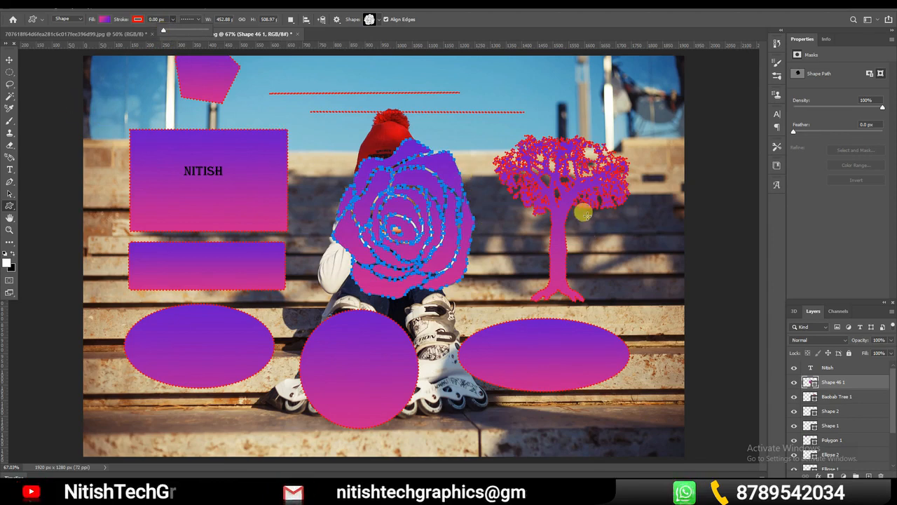
click(560, 203)
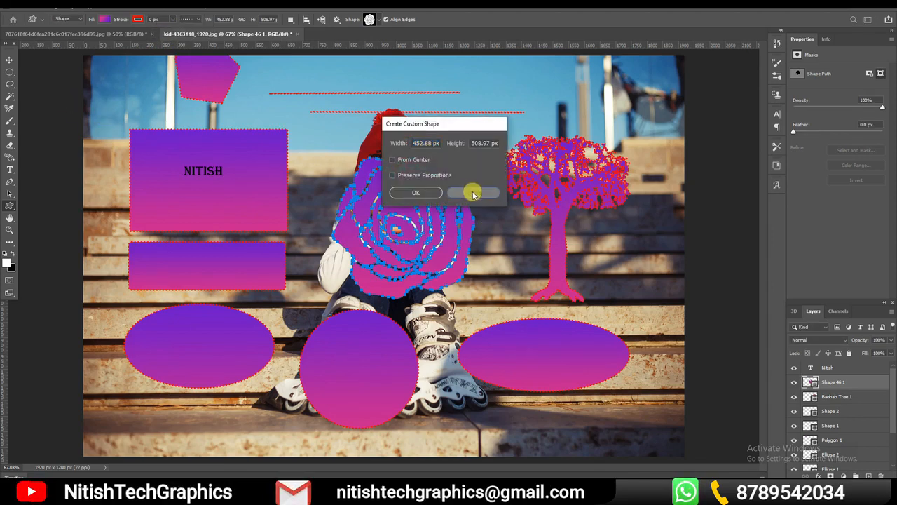
click(471, 193)
Set the baobab tree's stroke width to 0 px with a solid line style, and deselect the tree
key(v)
click(572, 183)
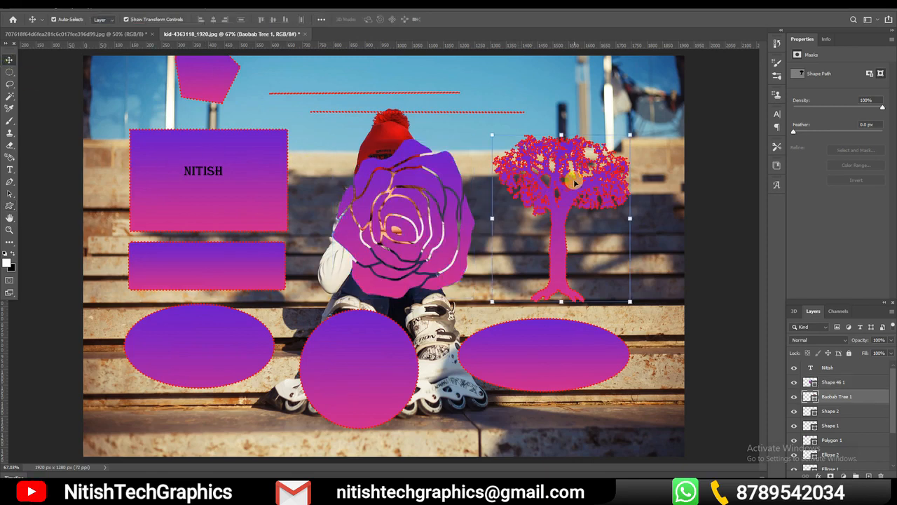
click(10, 206)
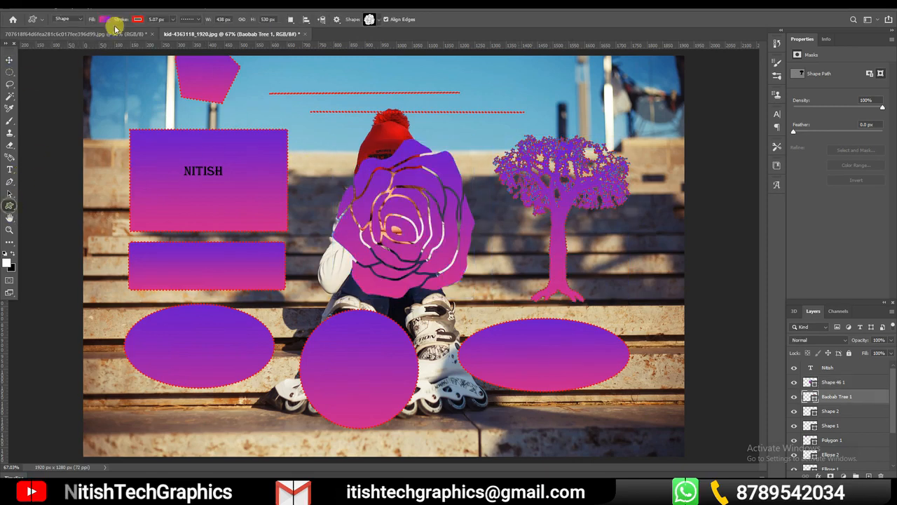
click(164, 19)
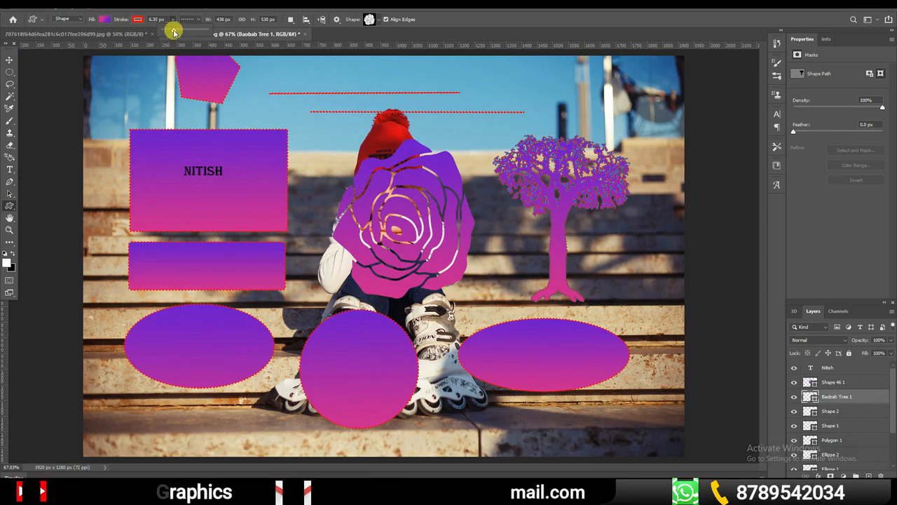
drag(173, 31, 163, 31)
click(194, 20)
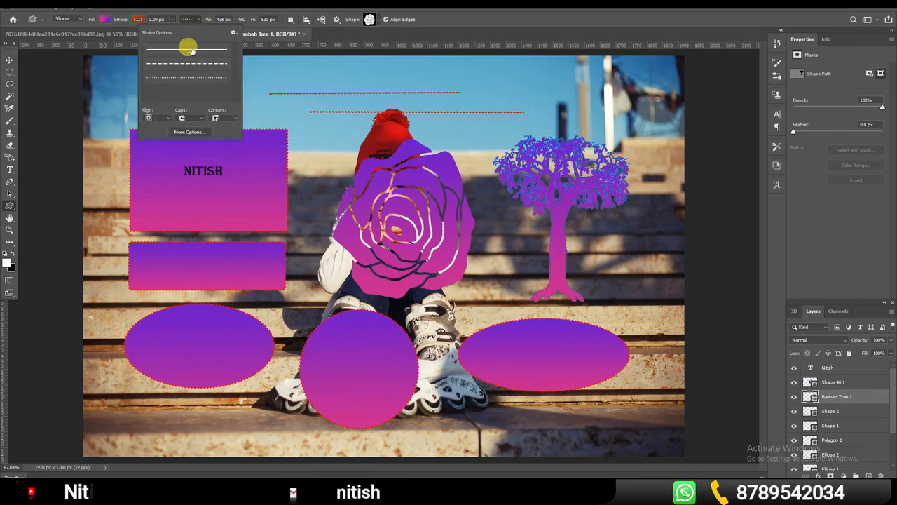
click(189, 48)
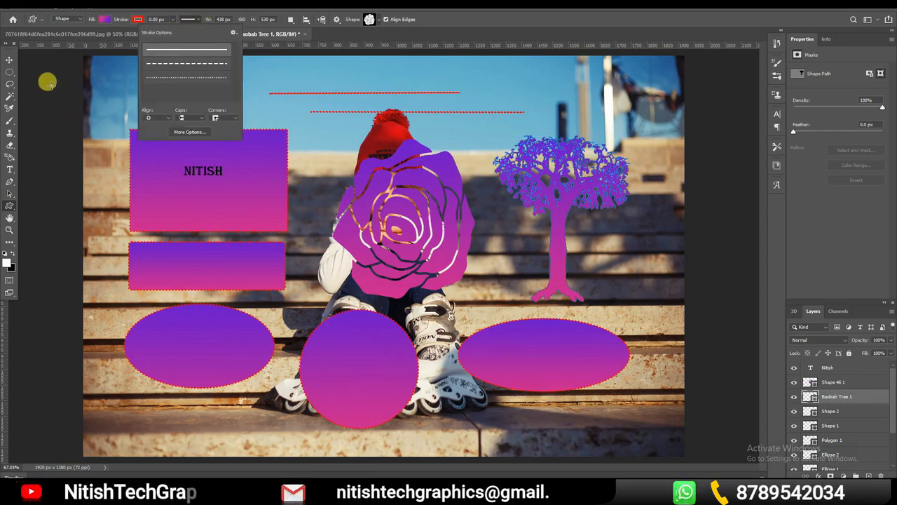
click(10, 60)
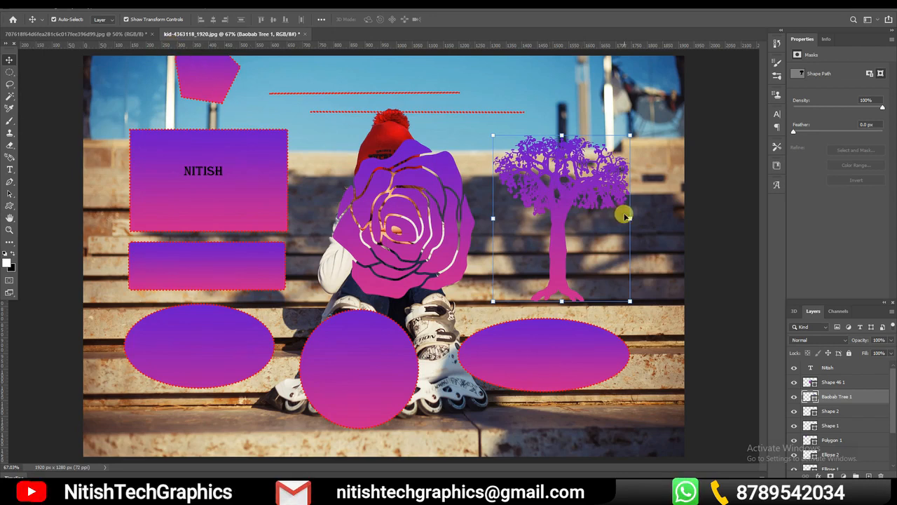
click(664, 259)
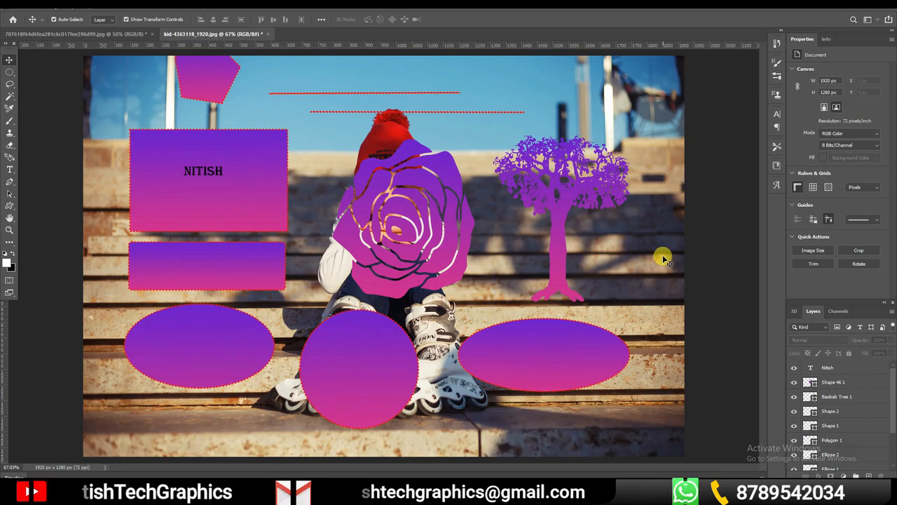
click(610, 189)
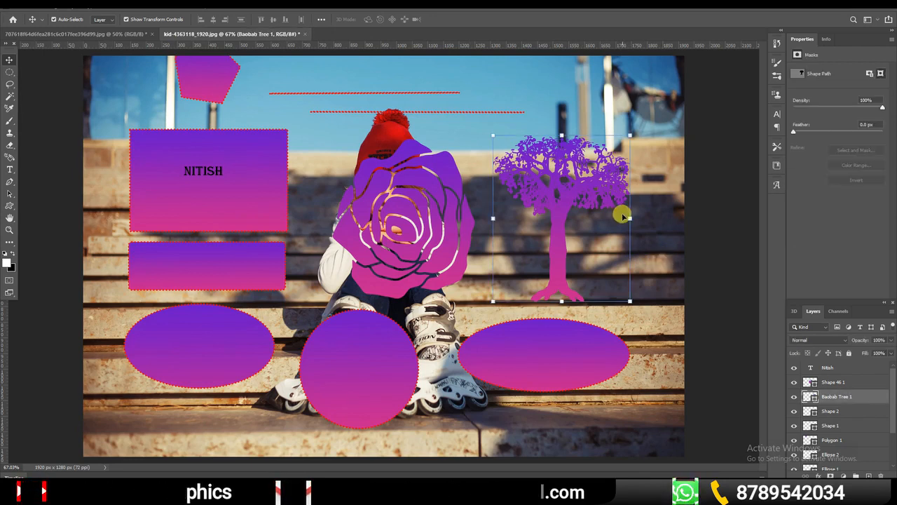
click(655, 256)
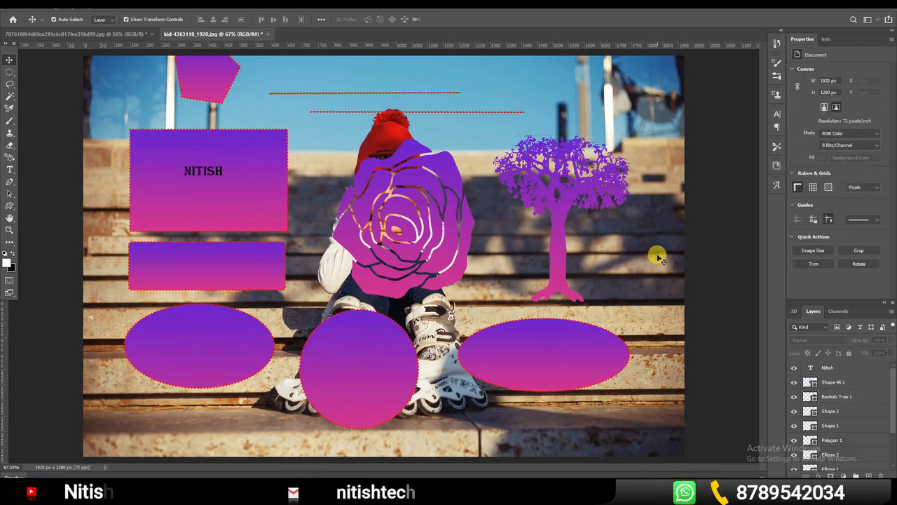